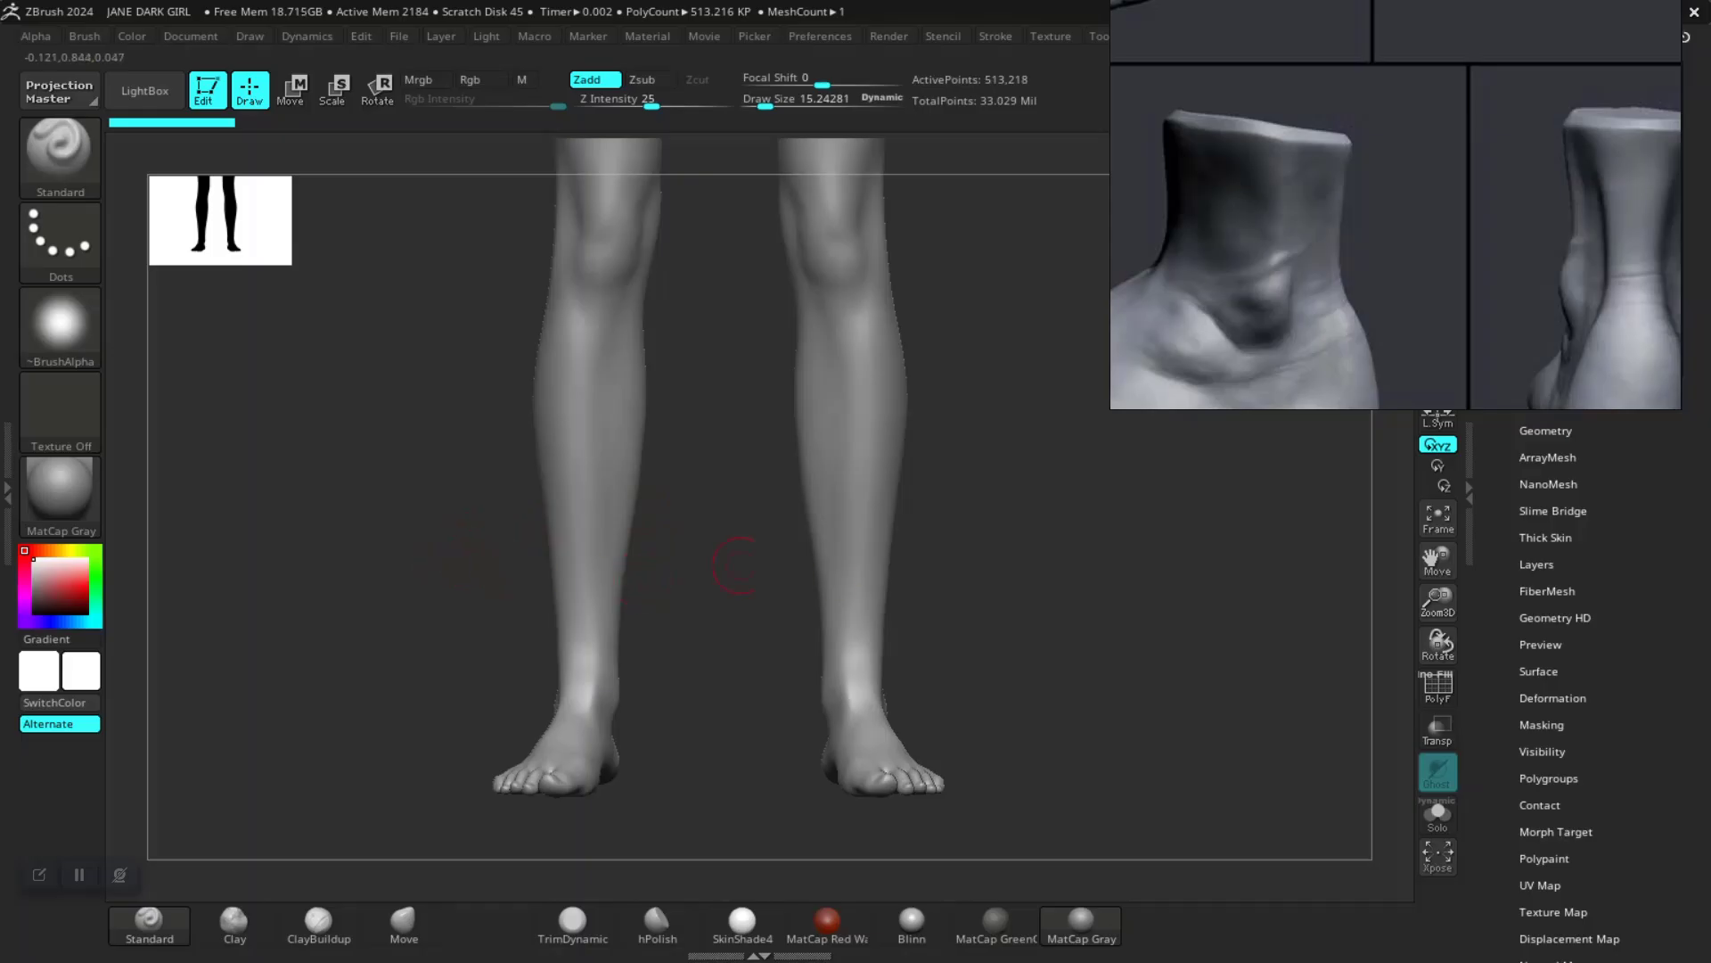
Step: Switch the body mesh to its highest subdivision level and open its layer list to check the body layer
key(ctrl+d)
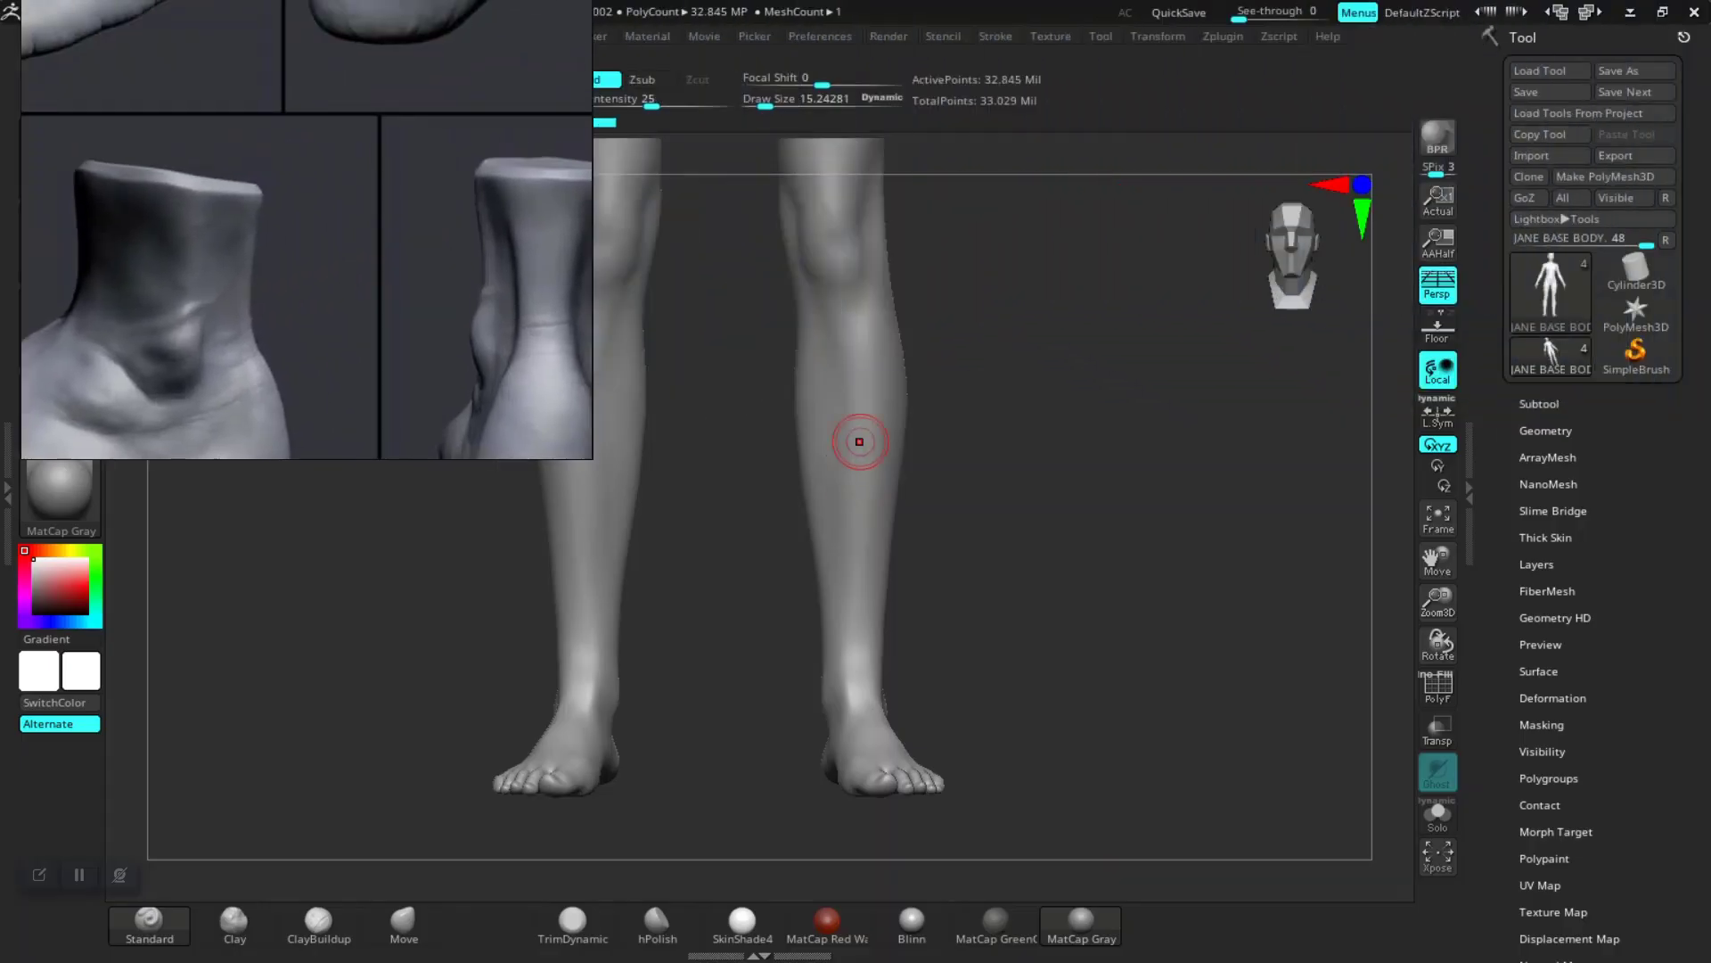
click(1537, 564)
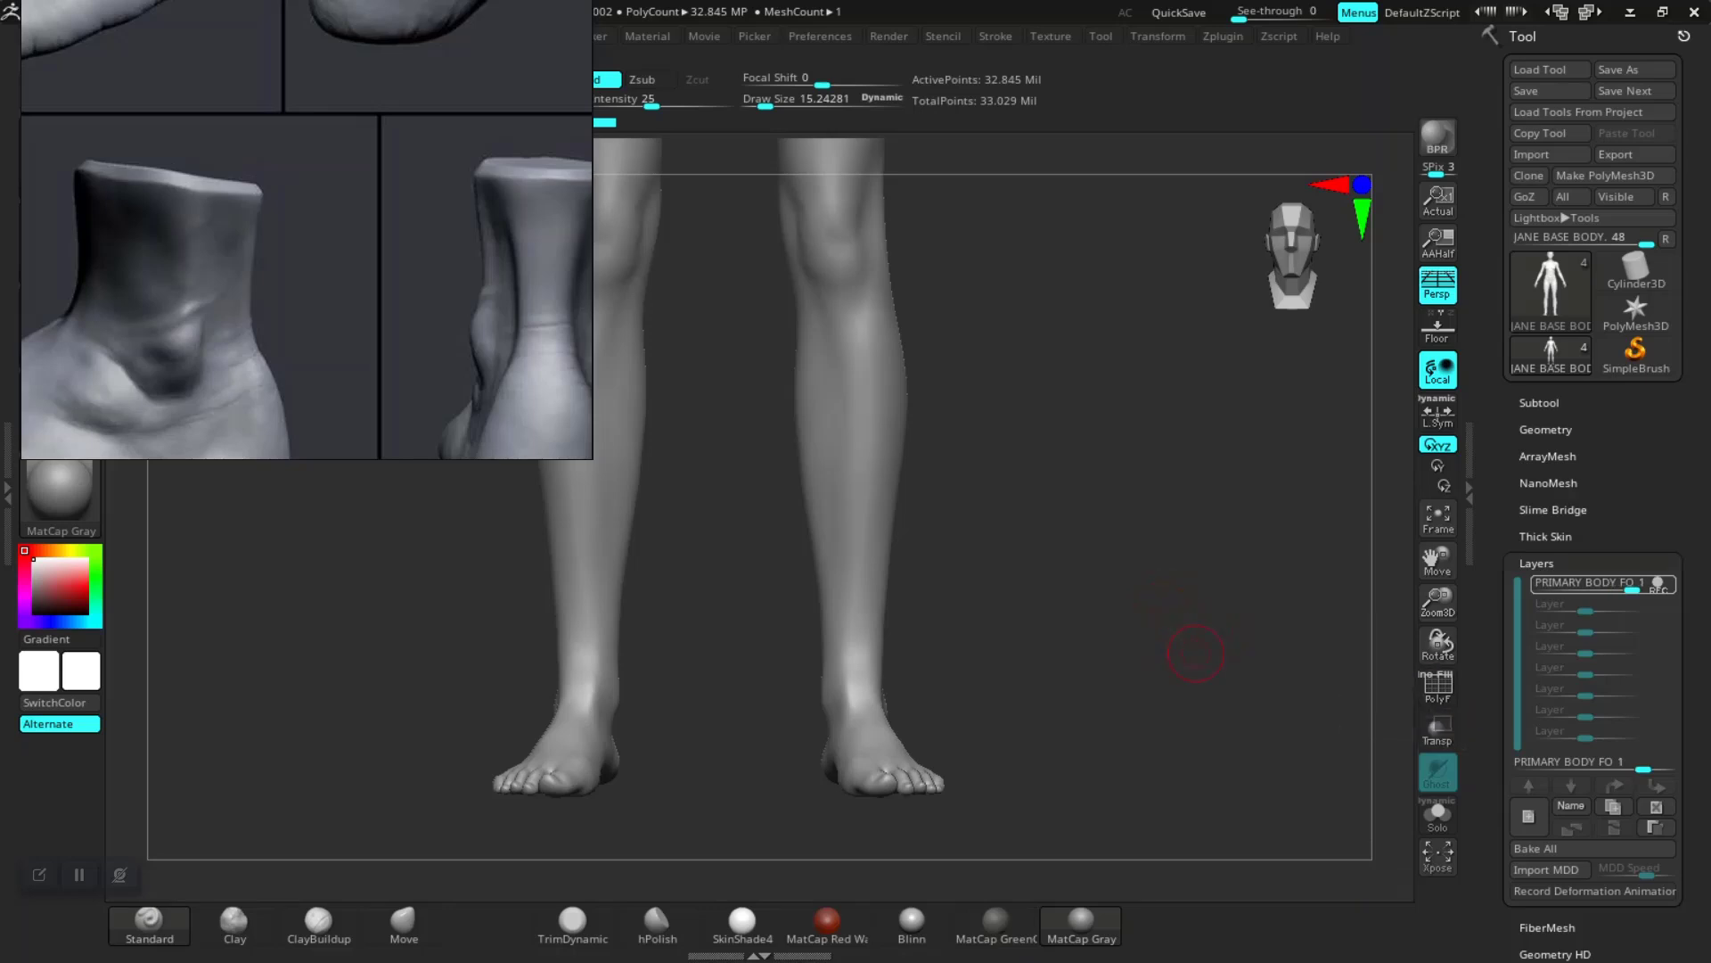
mouse_move(1195, 654)
mouse_down()
mouse_move(1060, 647)
mouse_move(1123, 534)
mouse_move(1152, 615)
mouse_move(1157, 435)
mouse_up()
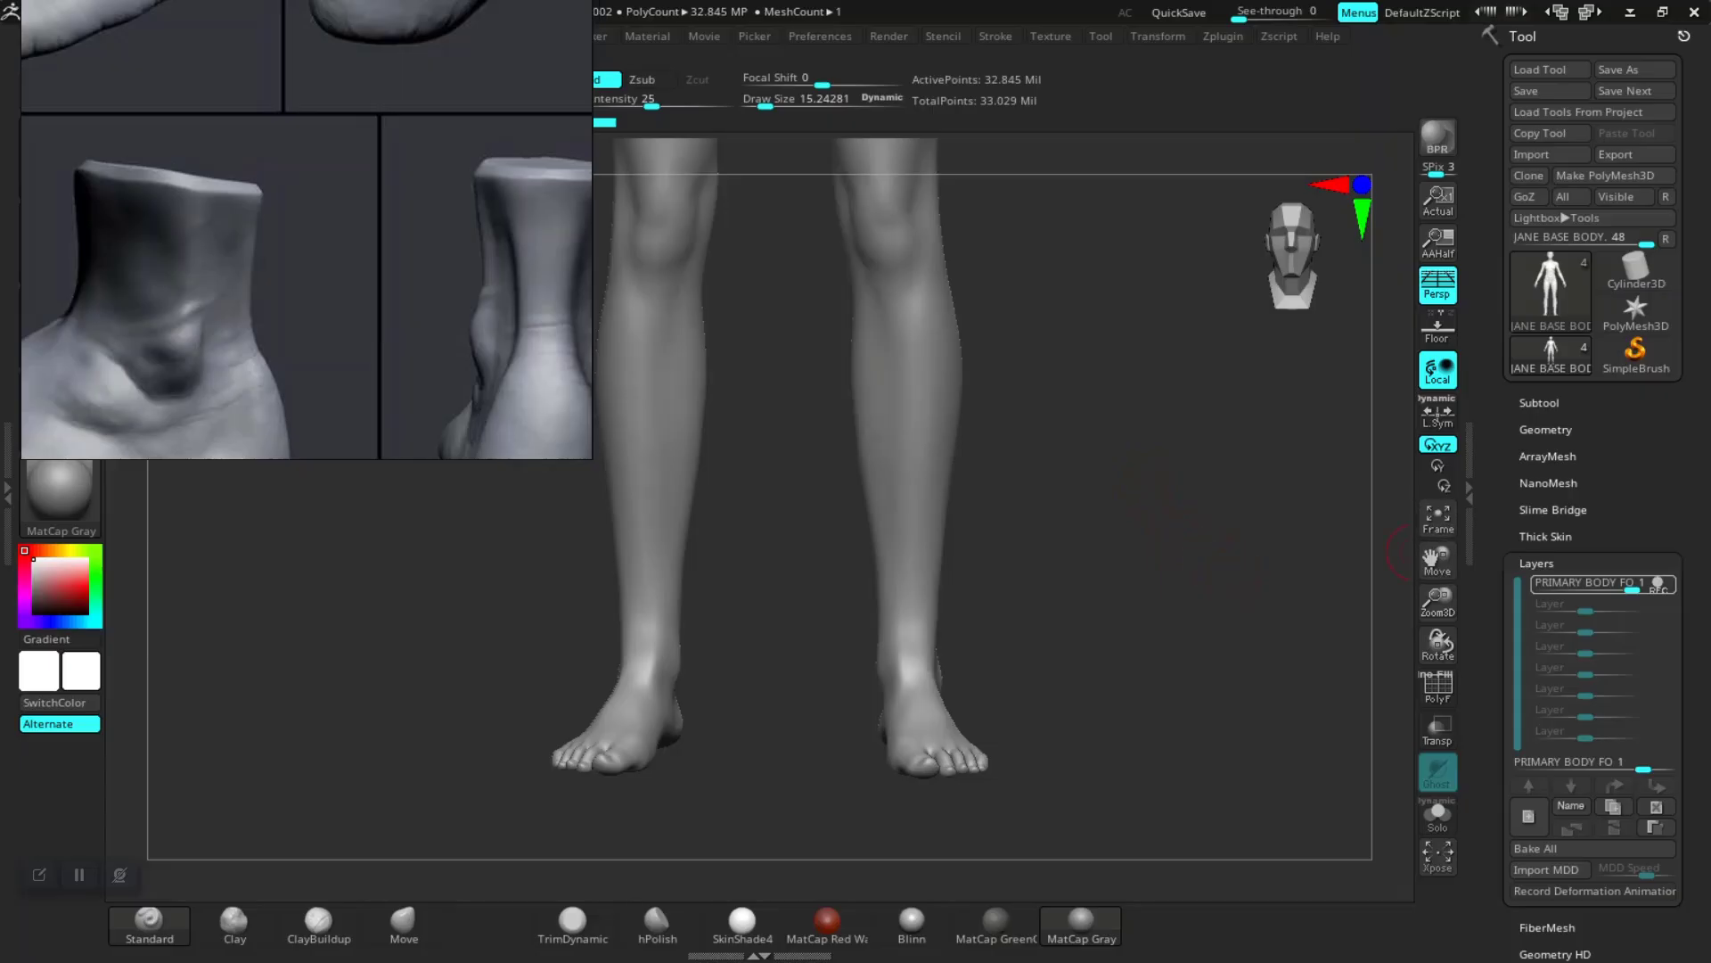
mouse_move(1596, 583)
drag(1142, 532, 1166, 499)
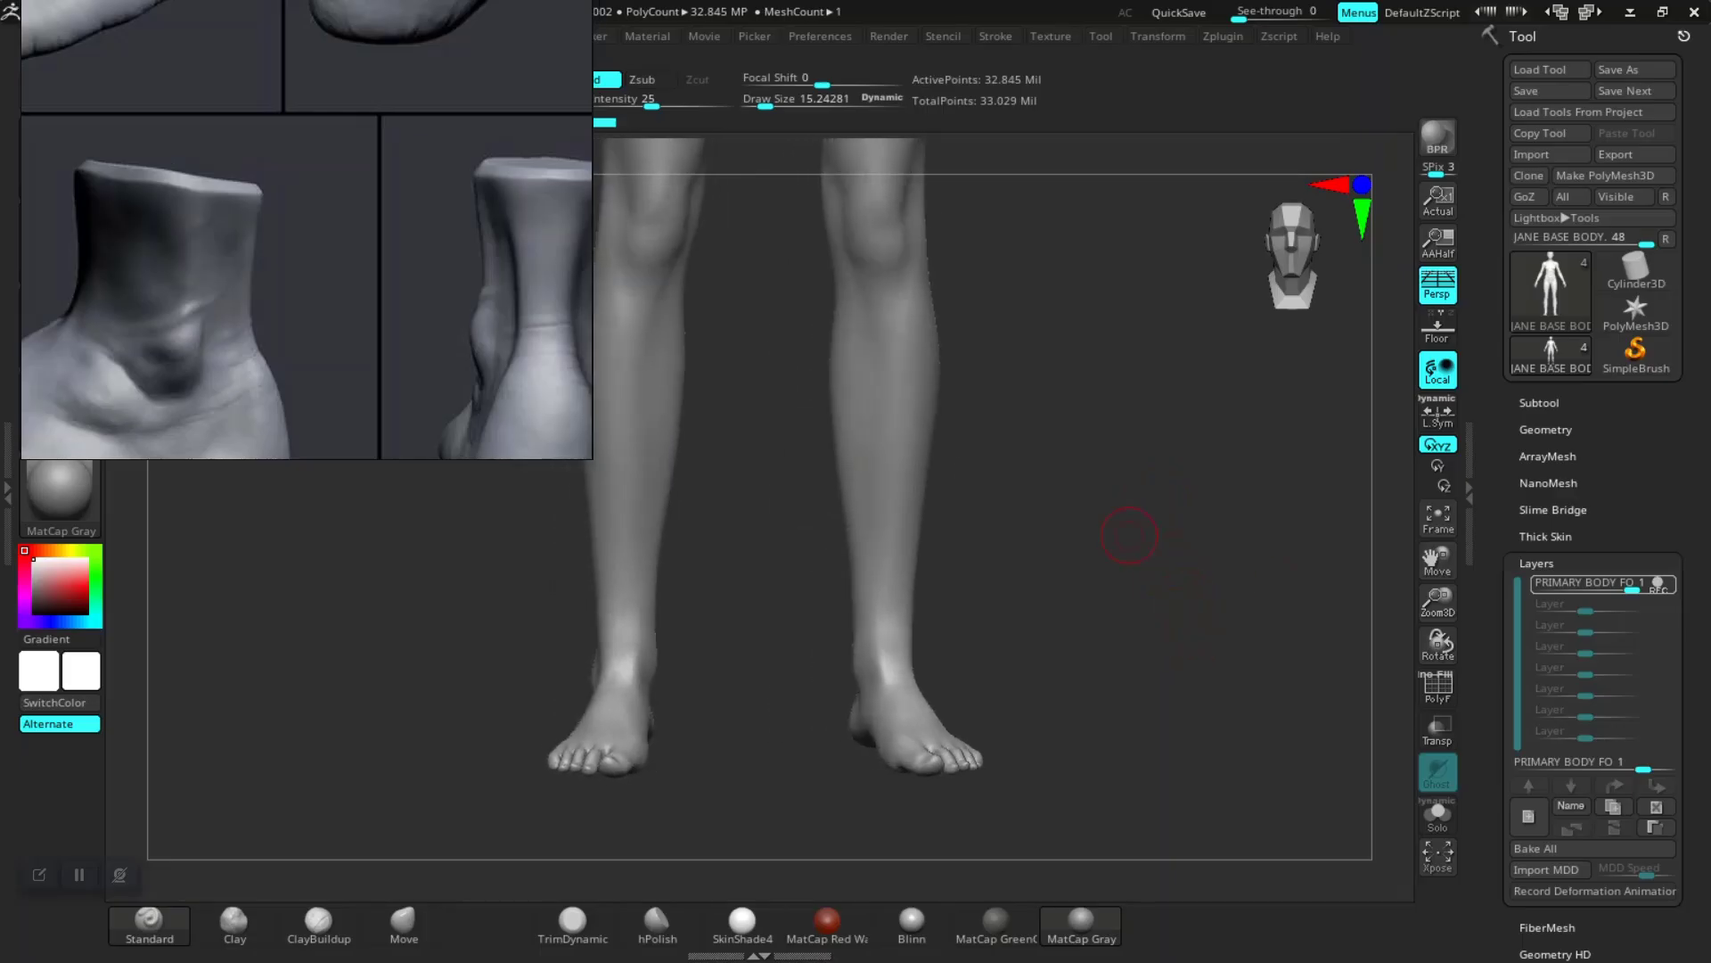
Step: Step the body mesh down five subdivision levels to a low-resolution level
key(shift)
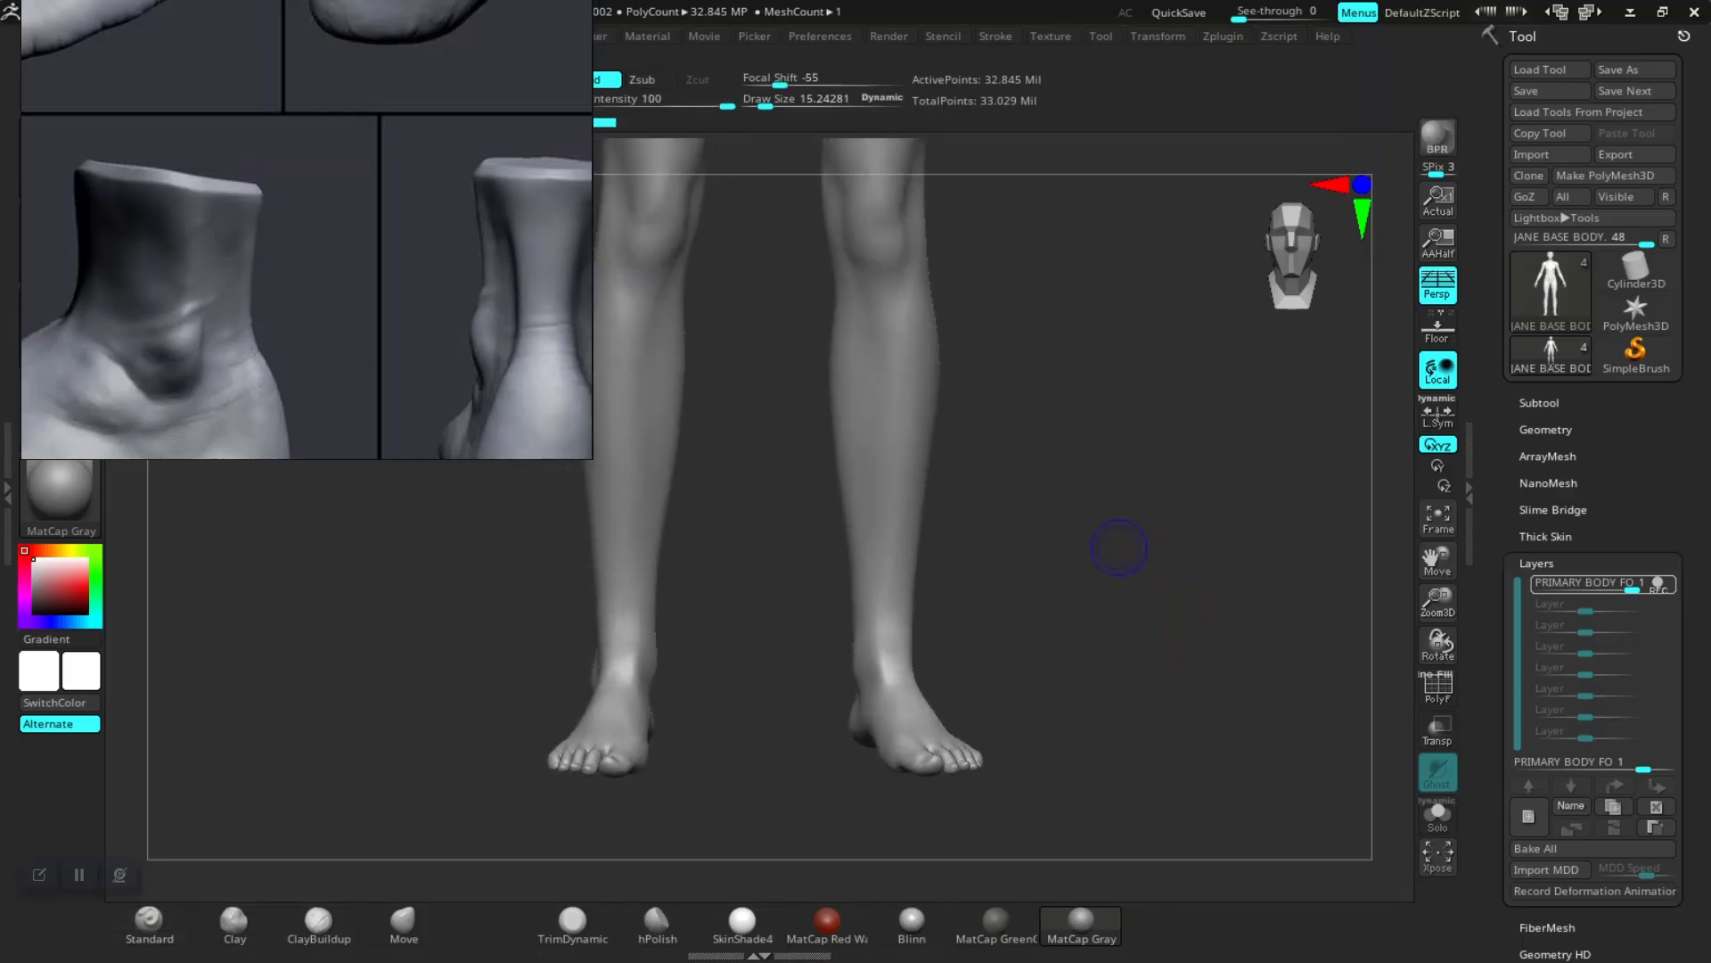
key(shift+d)
key(shift+d)
key(shift+d)
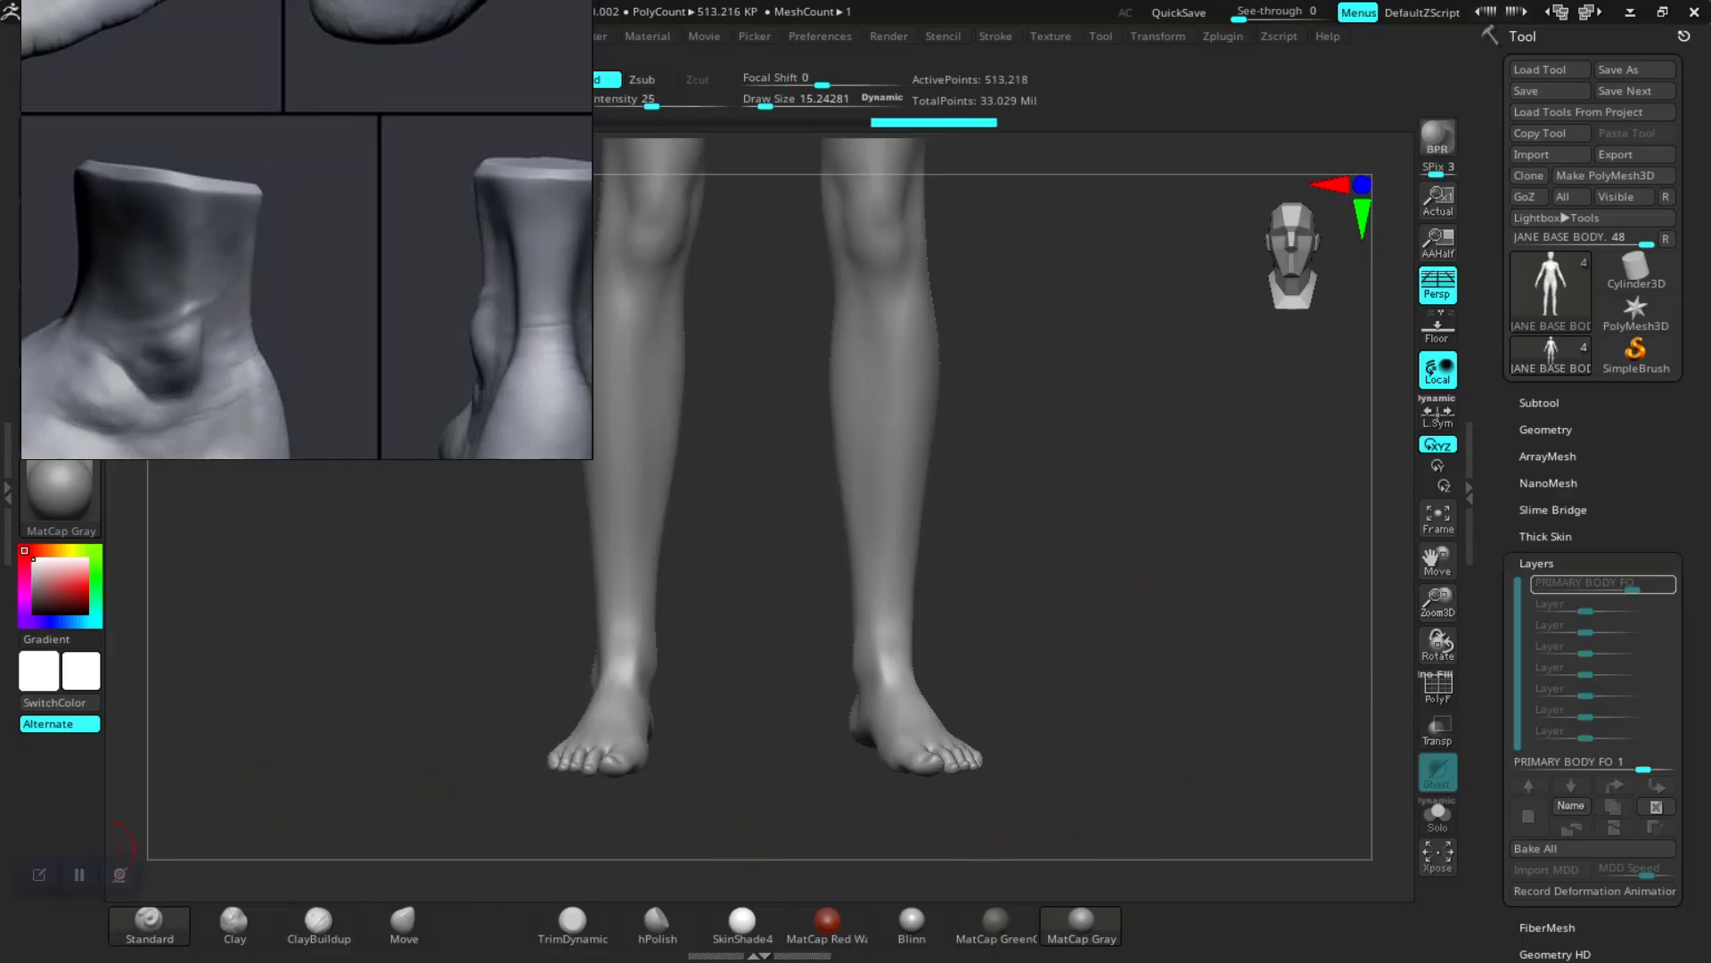
mouse_move(1091, 615)
mouse_down()
mouse_move(1014, 617)
mouse_move(1043, 606)
mouse_up()
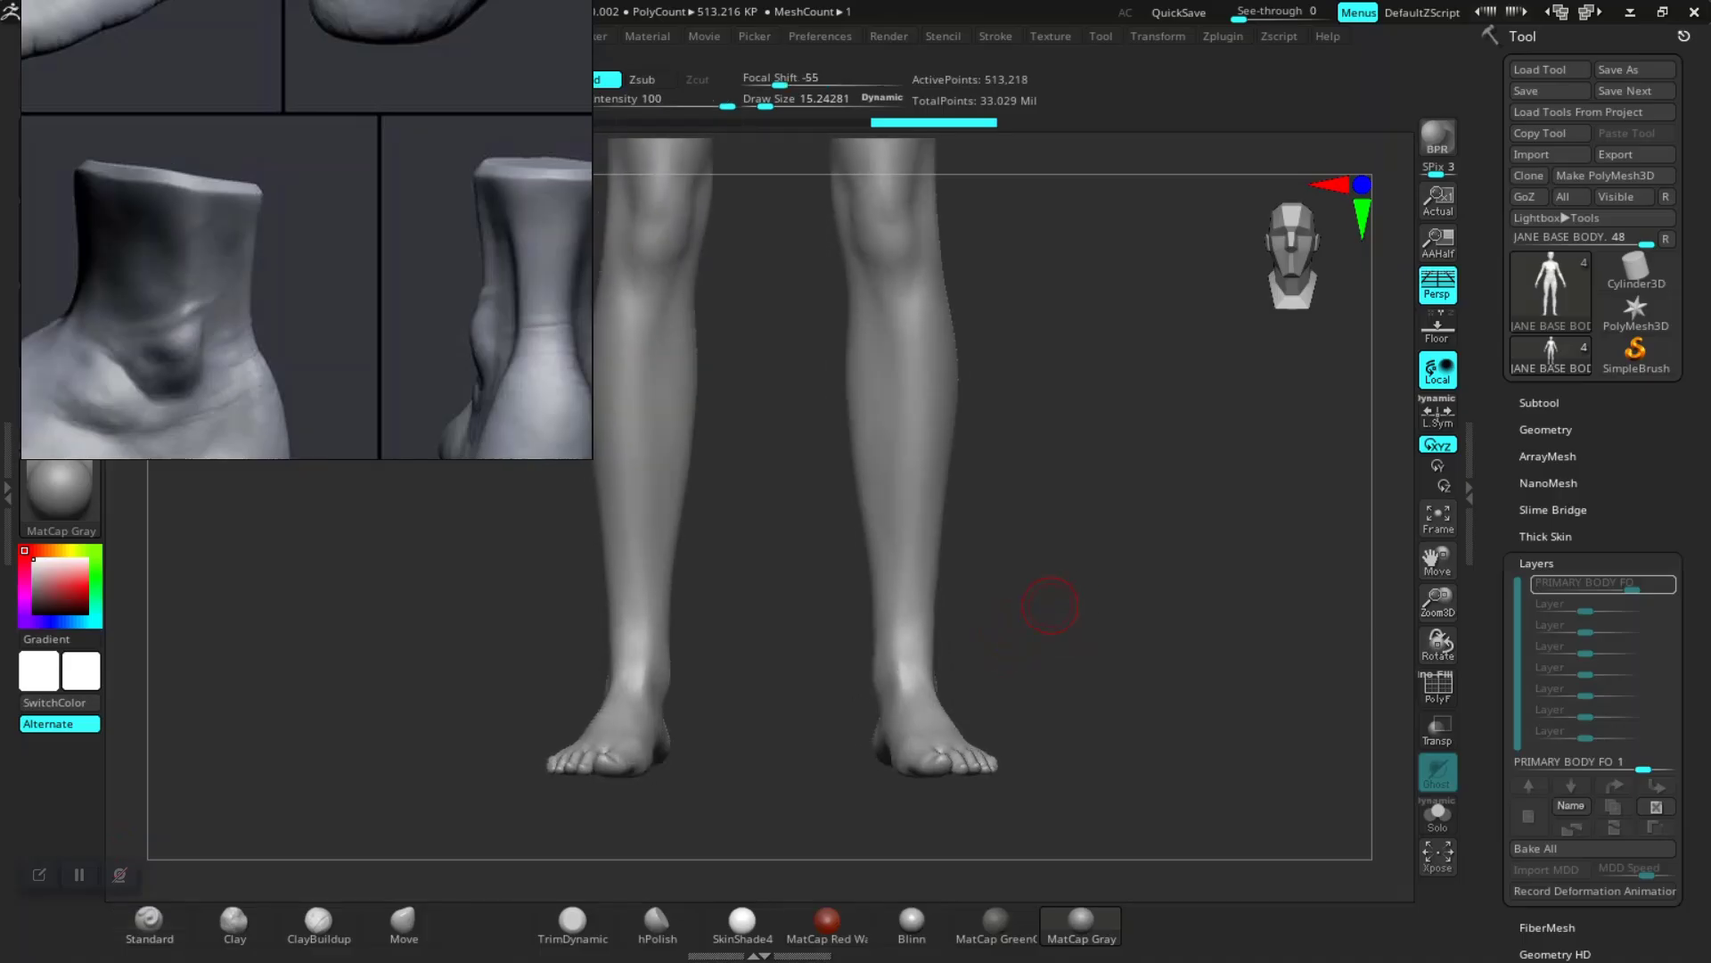
key(shift)
key(shift+d)
key(shift+d)
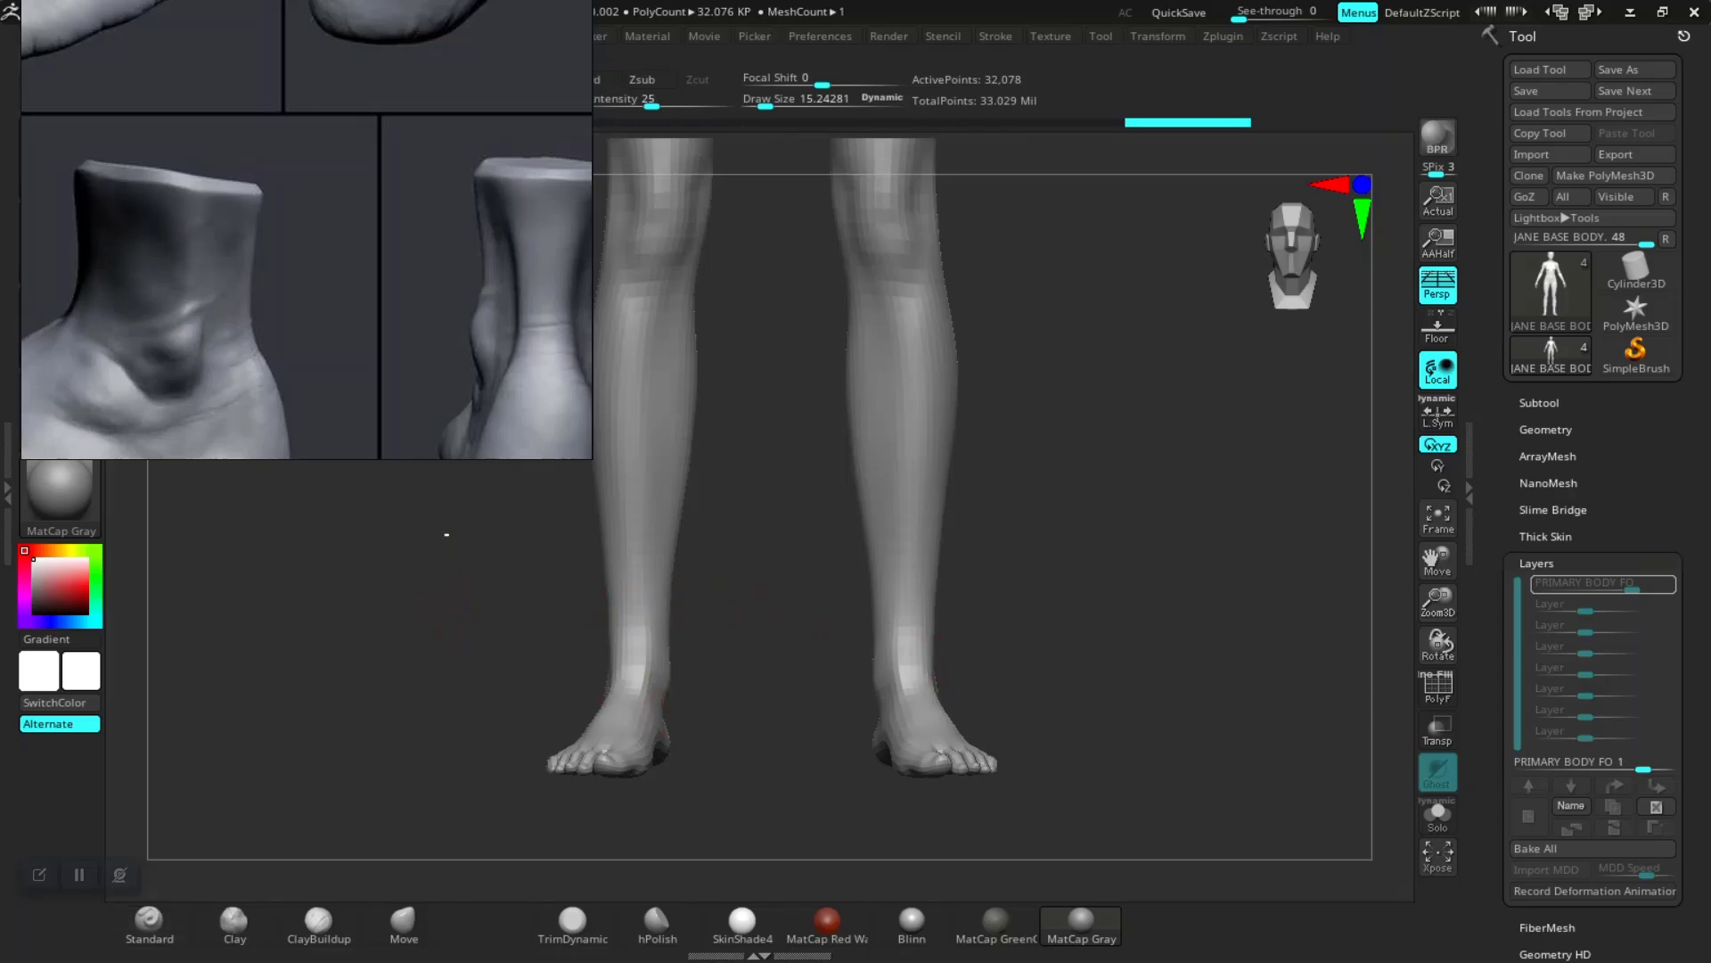
Step: Mask both feet up to the lower shins and turn the masked area into its own polygroup with PolyFrame shown
ctrl+drag(446, 533, 1107, 874)
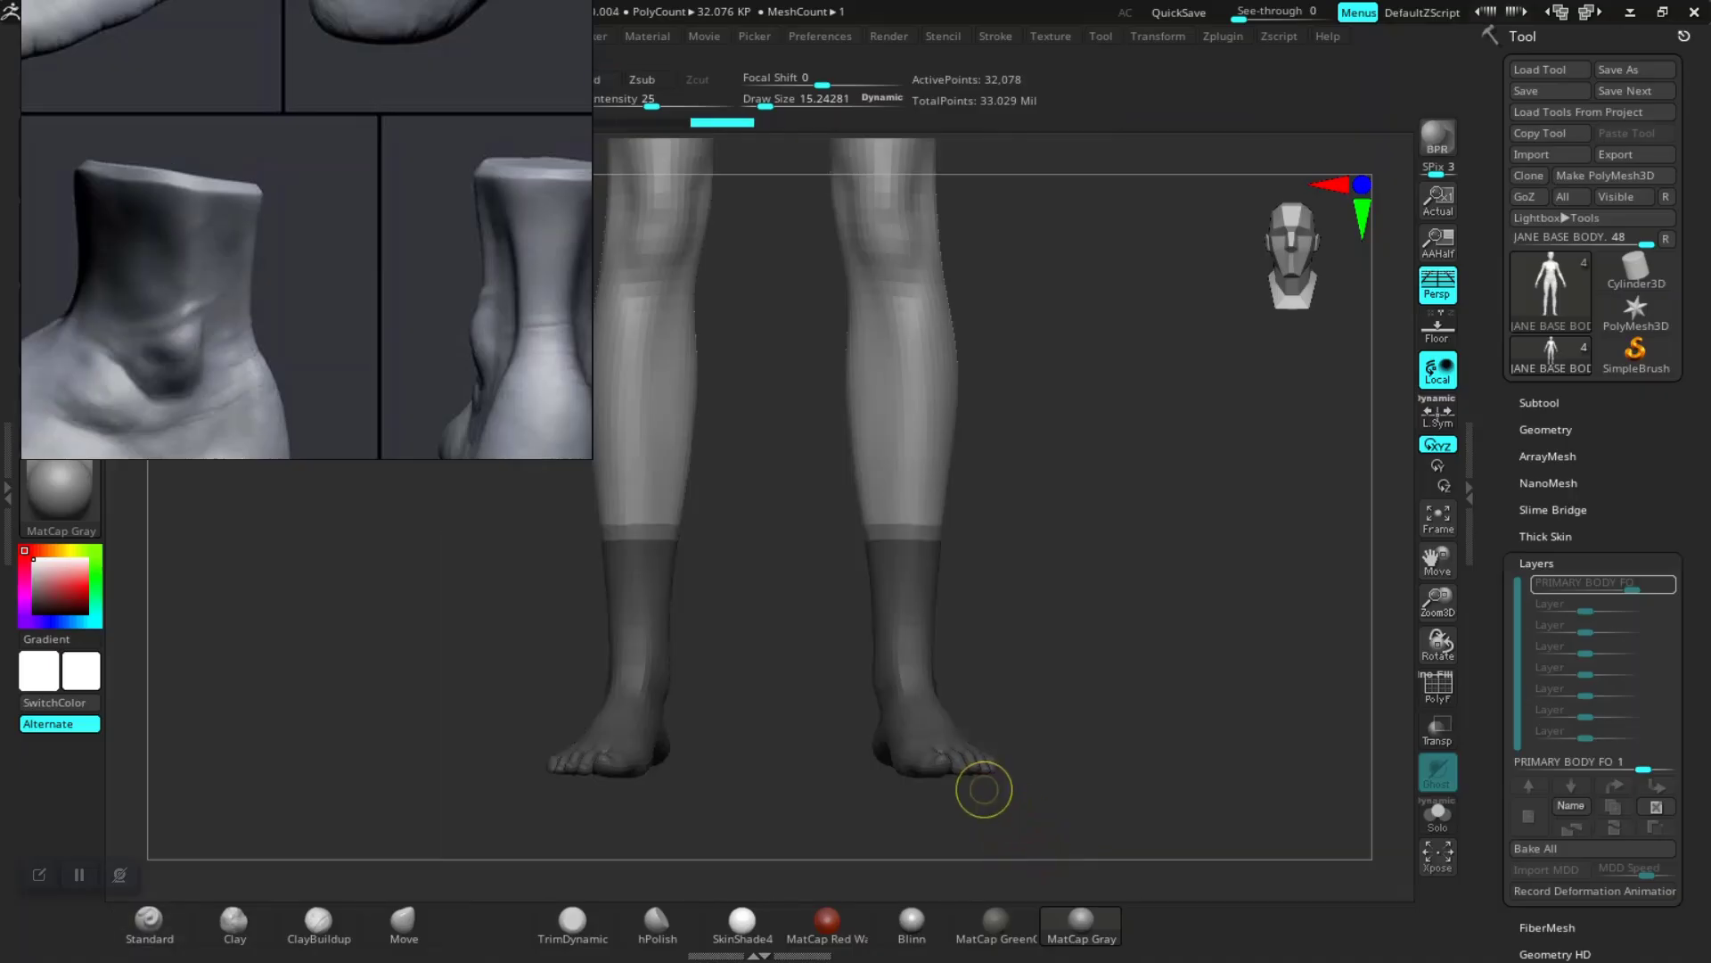
key(shift+f)
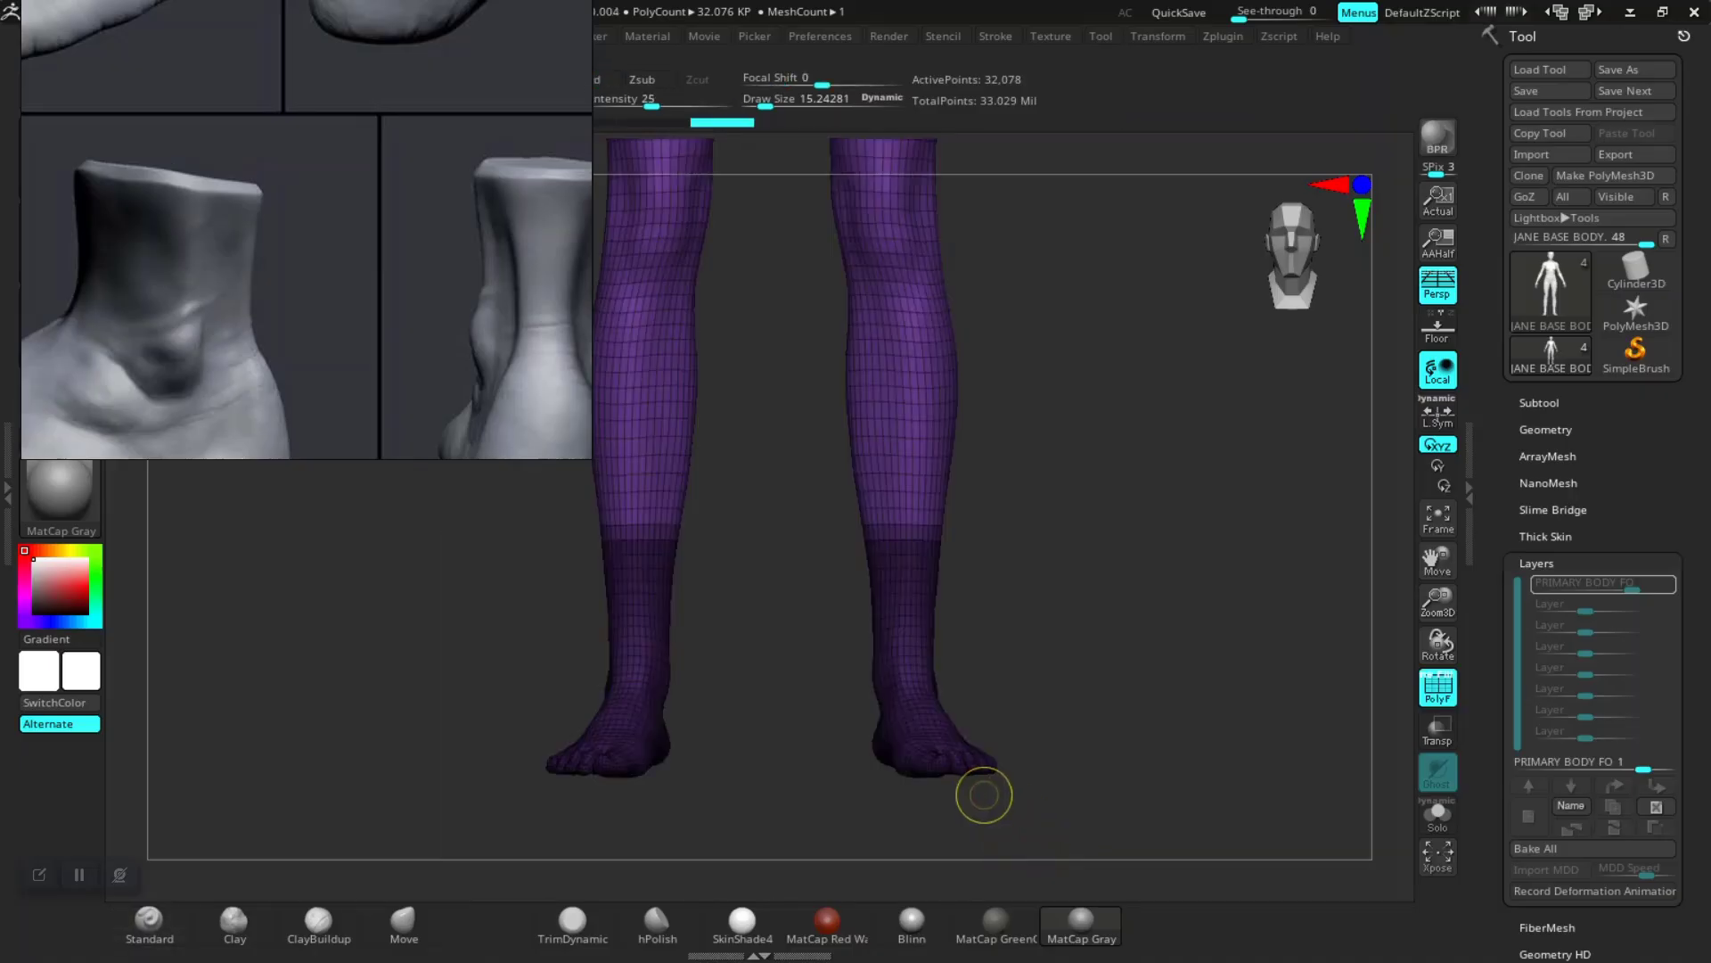
key(ctrl+w)
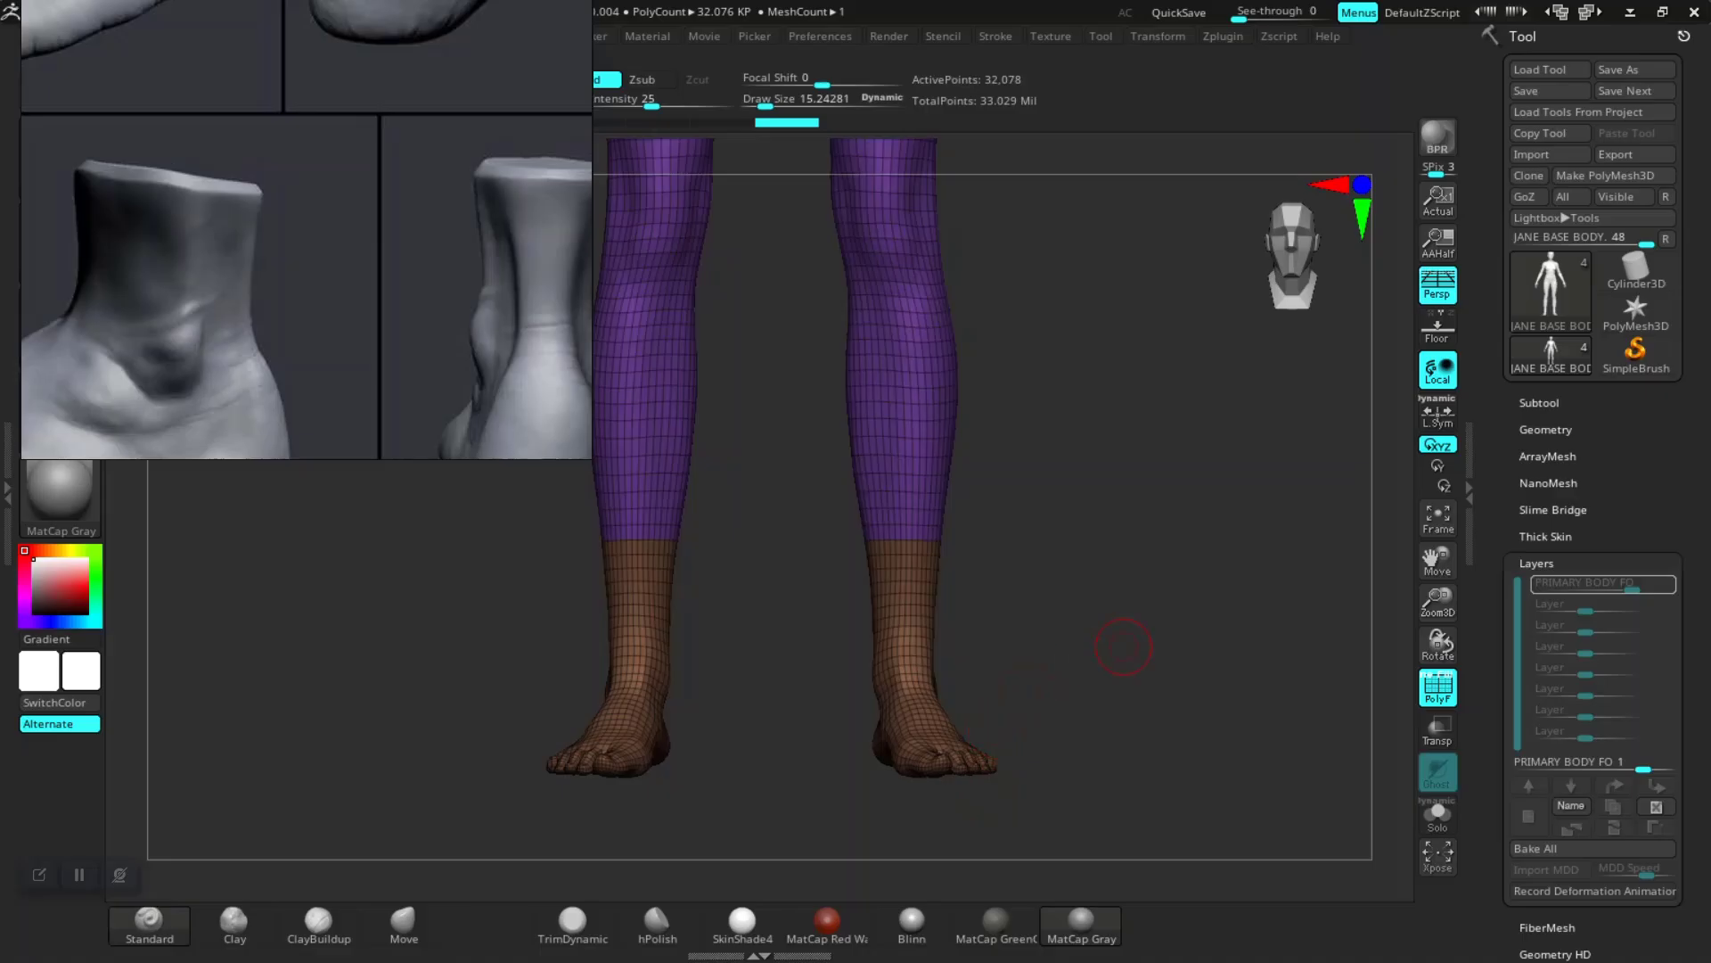
Step: Isolate the polygroup of the feet and ankles, enlarge it in the view and turn off PolyFrame
drag(1123, 646, 705, 619)
ctrl+shift+click(655, 638)
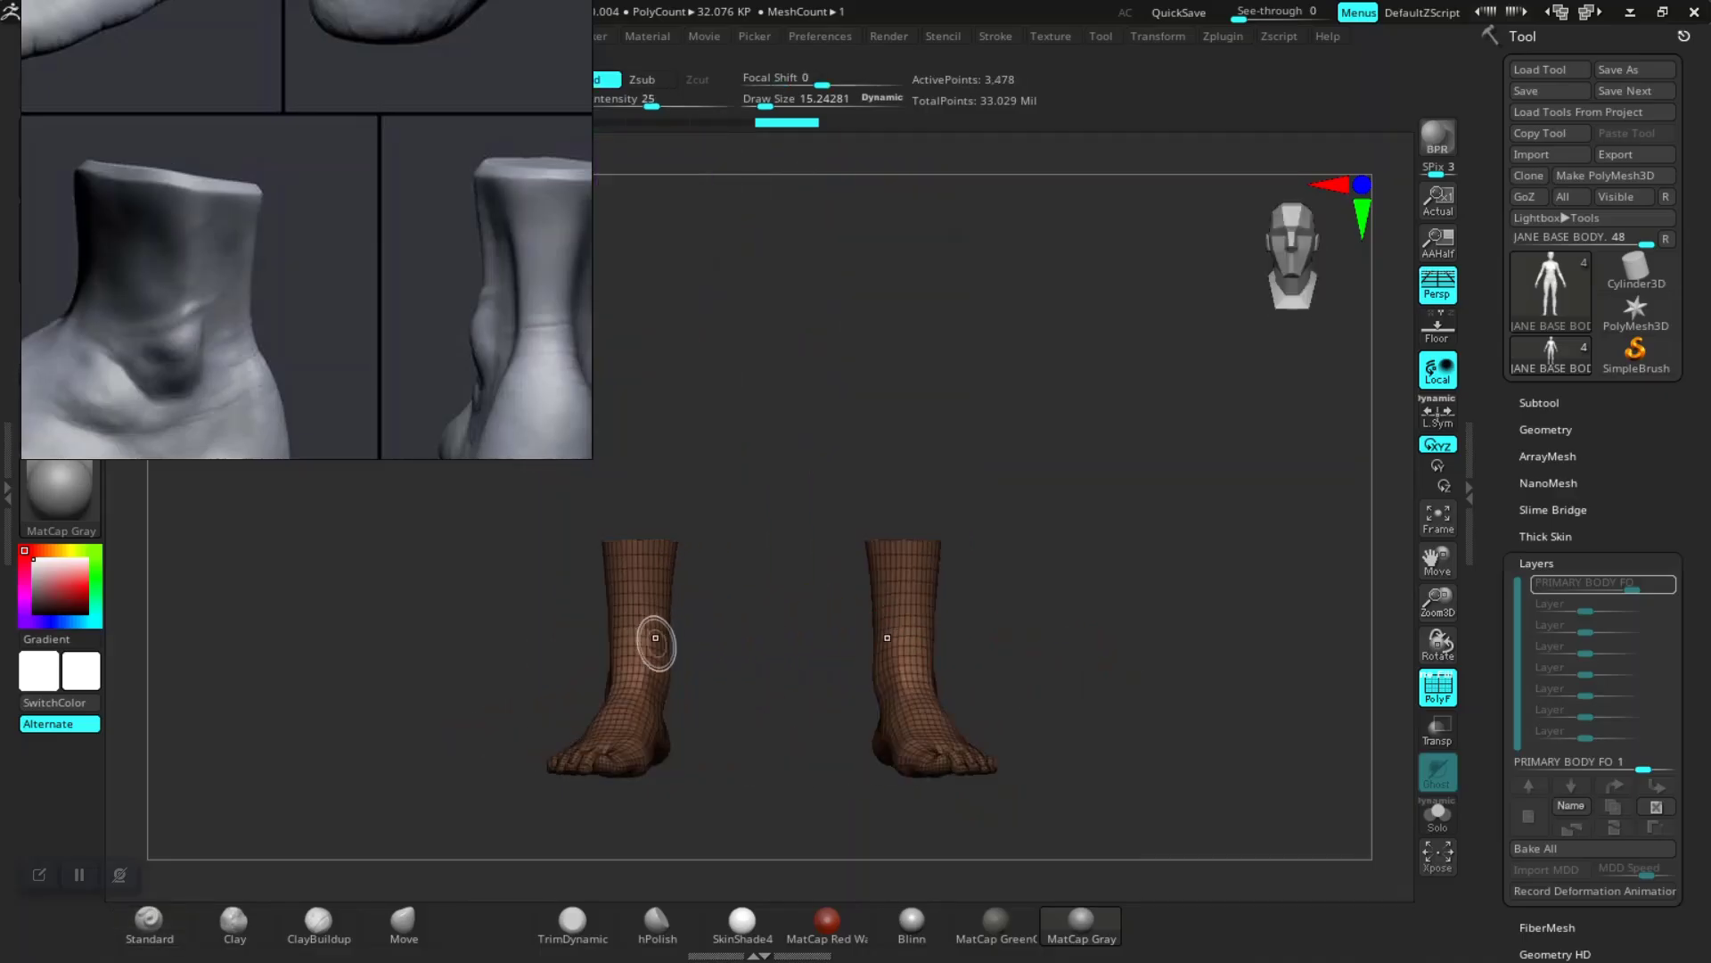
mouse_move(821, 689)
alt+mouse_down()
mouse_move(801, 542)
mouse_move(827, 688)
mouse_move(941, 673)
mouse_move(1034, 762)
mouse_move(1048, 829)
alt+mouse_up()
key(shift+f)
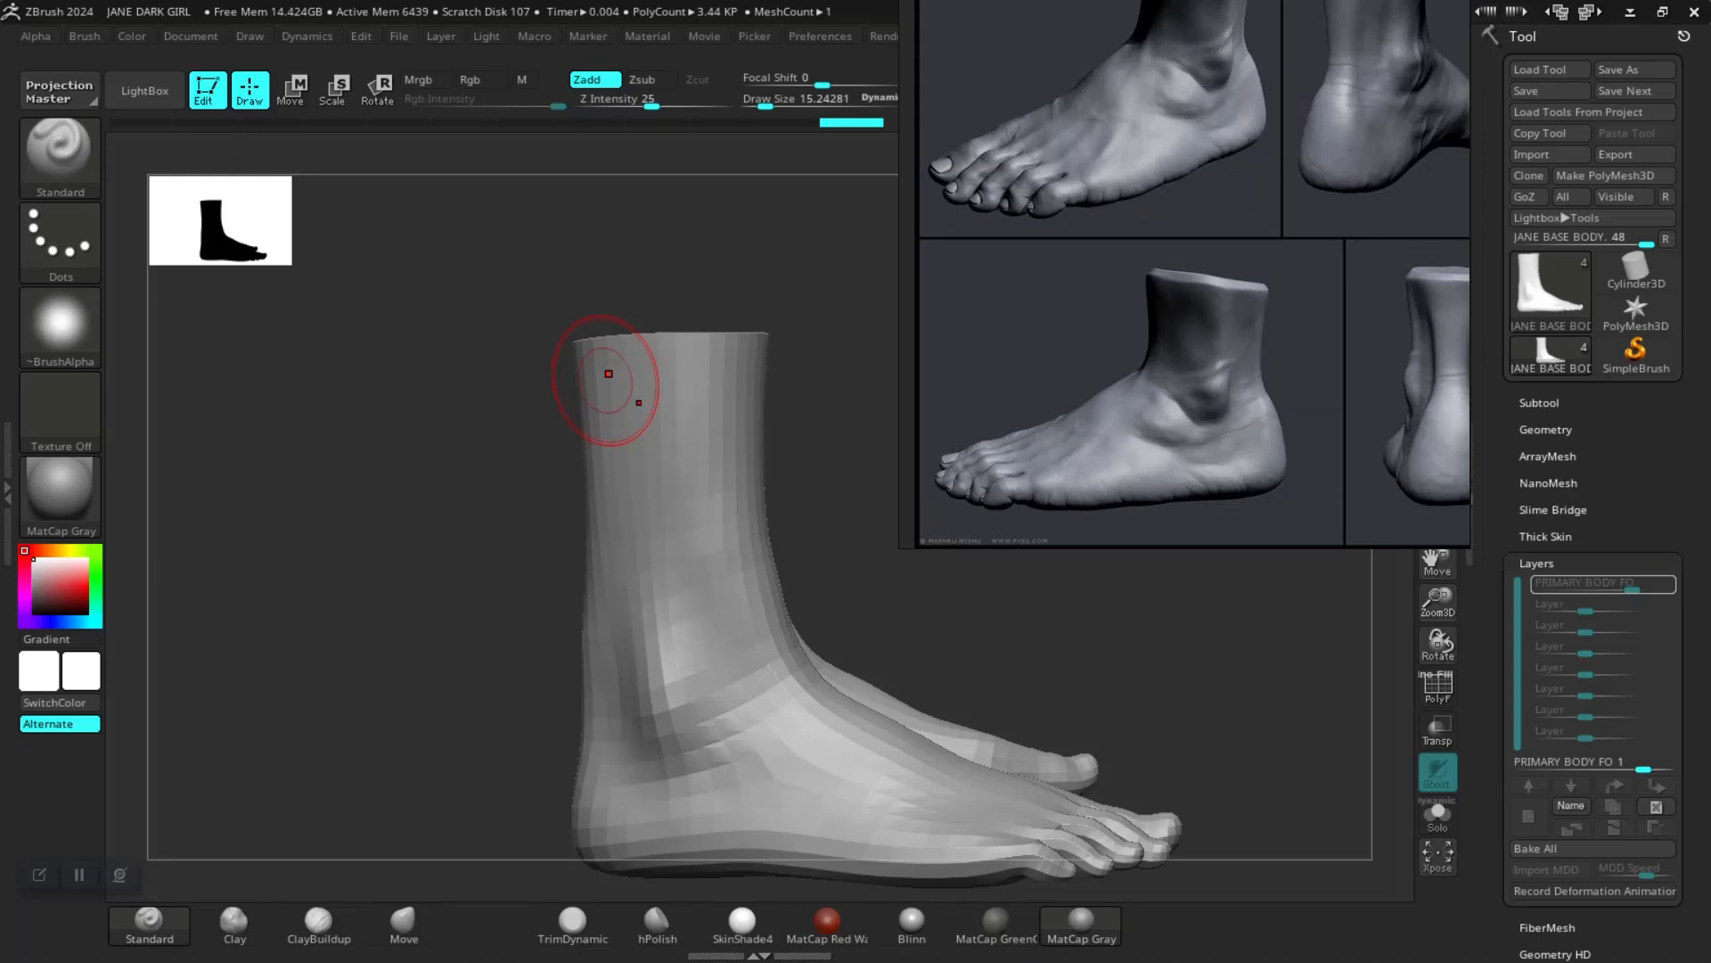
Step: Examine the isolated feet from the front and both sides and compare them with the sculpted foot reference
drag(526, 428, 313, 558)
alt+drag(402, 592, 459, 526)
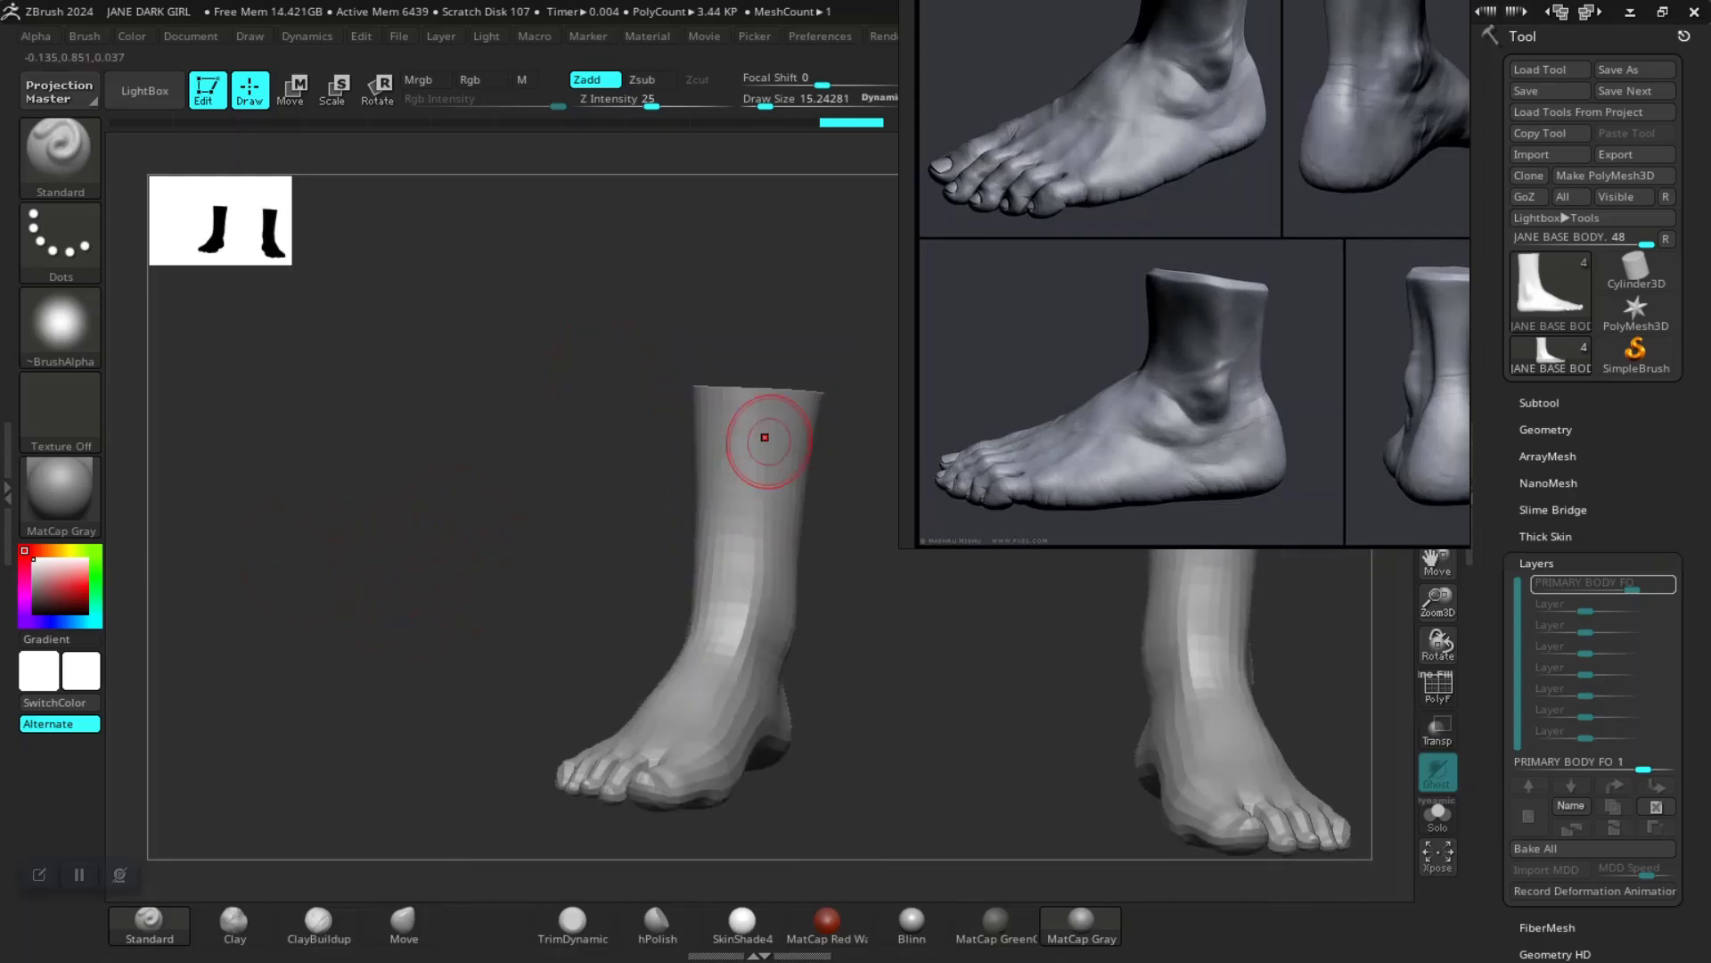
drag(823, 465, 945, 492)
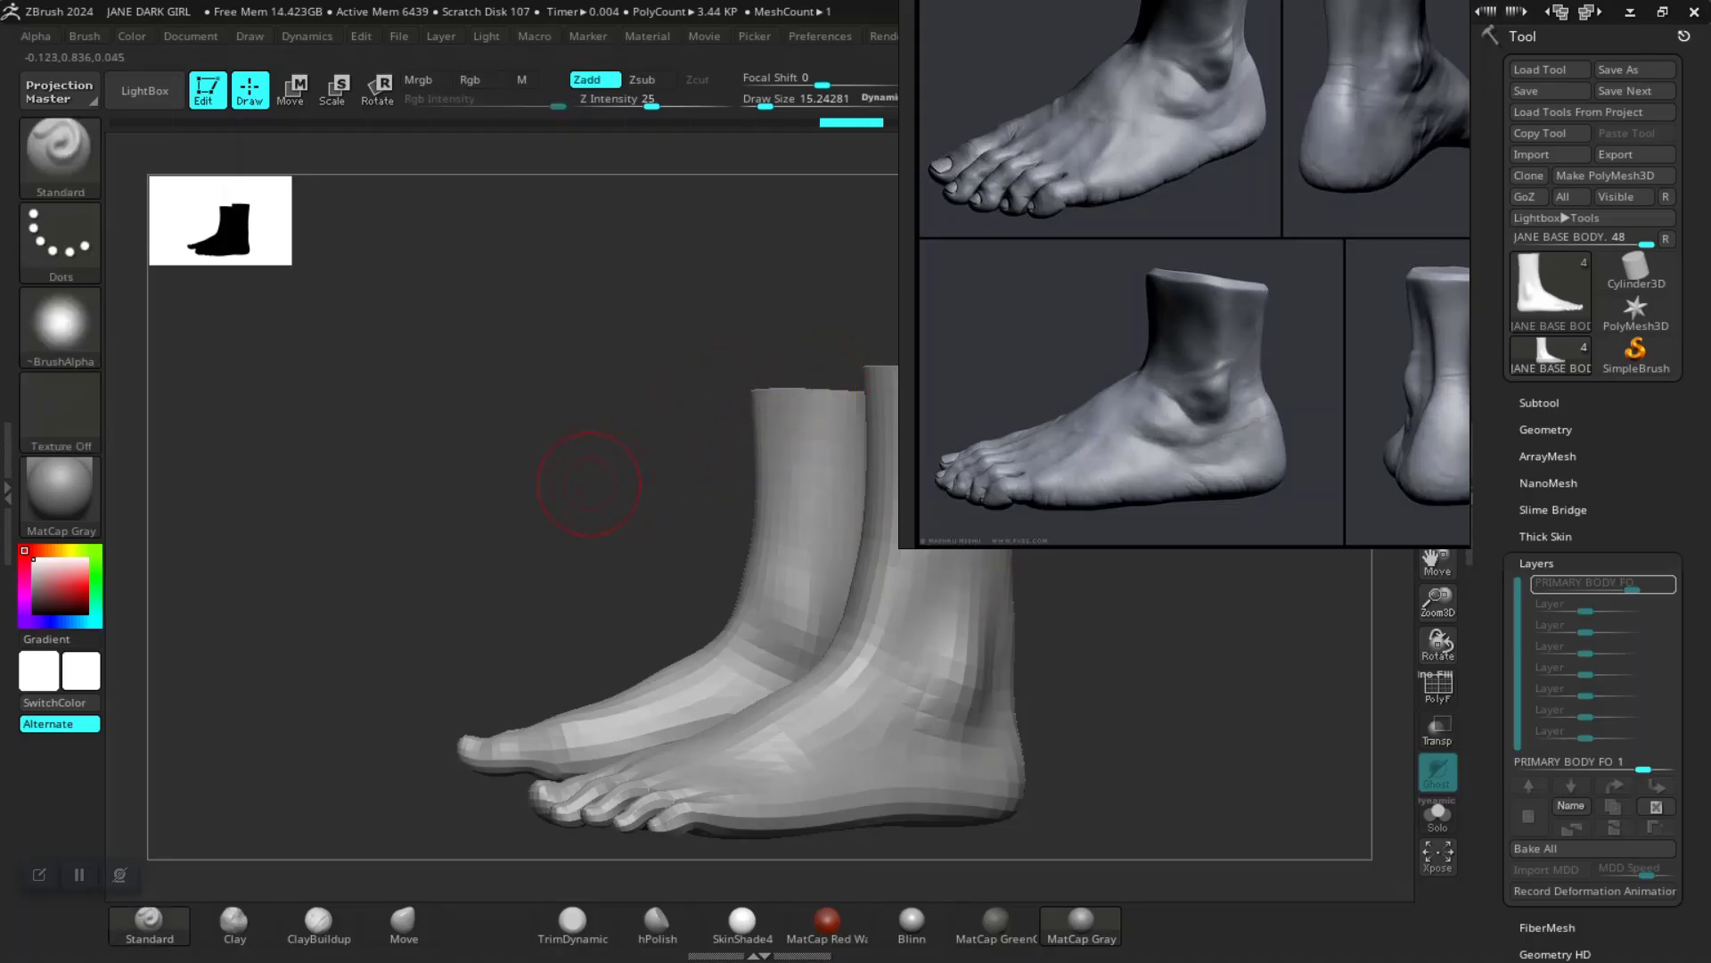
drag(589, 484, 886, 349)
right_drag(1165, 422, 1304, 361)
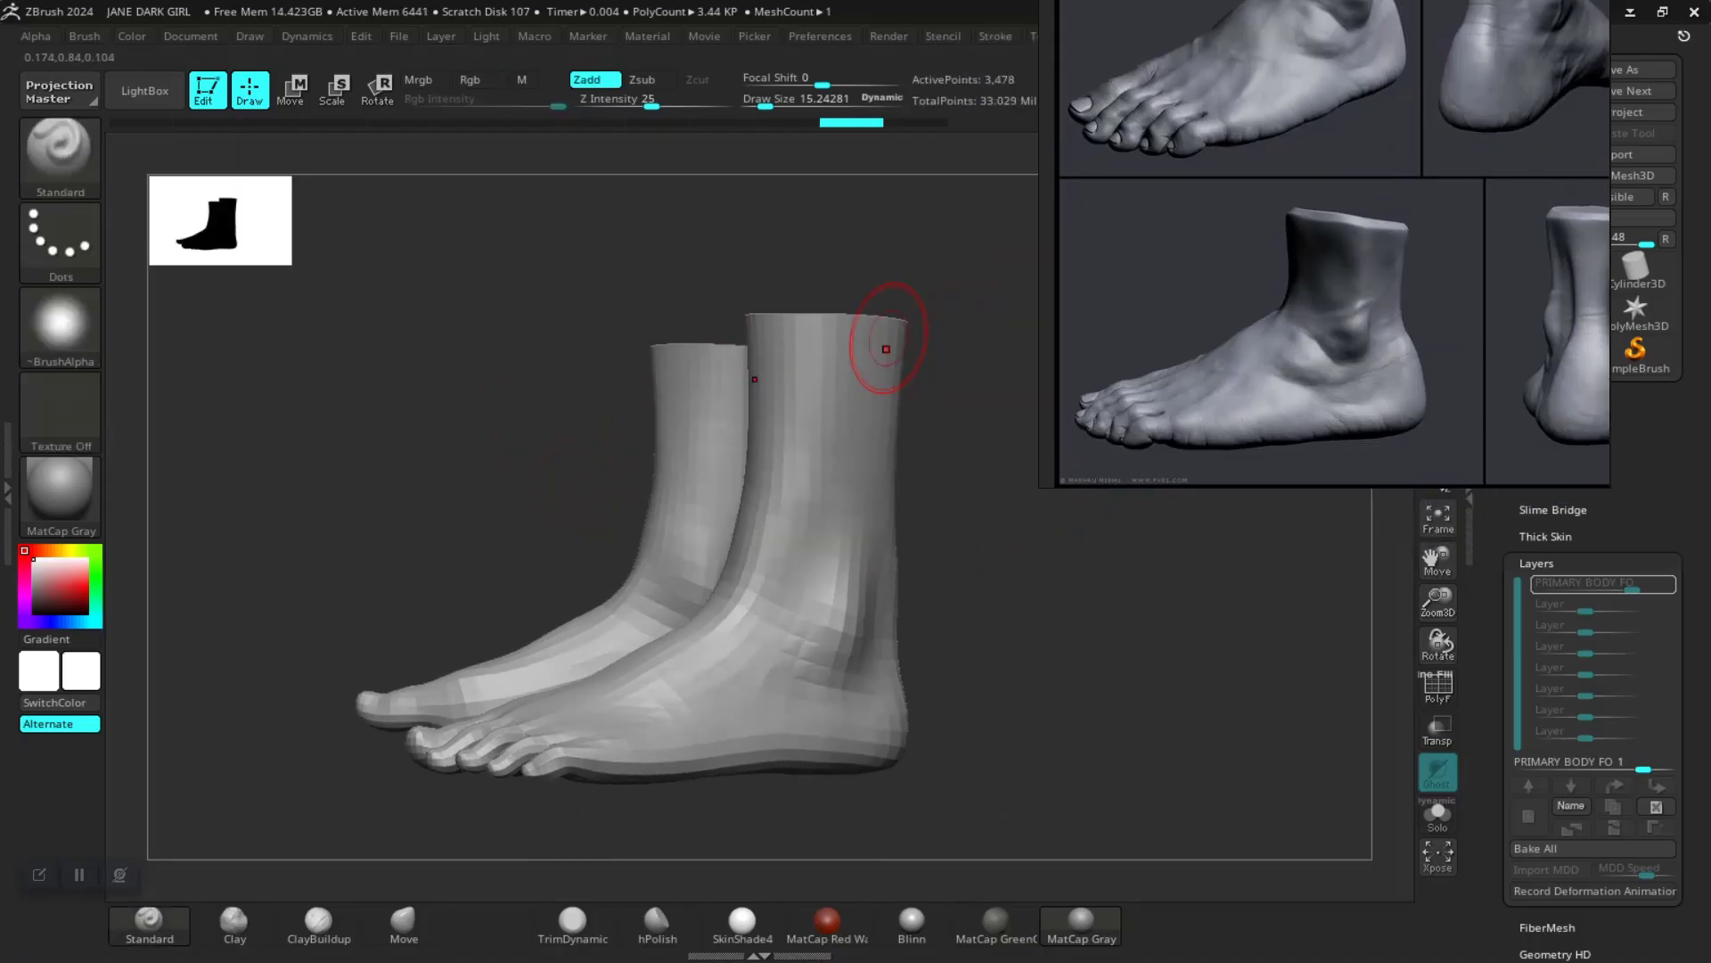
mouse_move(1304, 361)
middle_down()
mouse_move(1296, 276)
mouse_move(1295, 303)
middle_up()
click(1295, 275)
drag(1203, 691, 1074, 593)
mouse_move(1074, 709)
mouse_down()
mouse_move(1132, 738)
mouse_move(1111, 673)
mouse_move(1089, 709)
mouse_move(1275, 682)
mouse_move(1044, 687)
mouse_move(1148, 692)
mouse_move(948, 581)
mouse_move(1168, 597)
mouse_move(794, 598)
mouse_move(746, 534)
mouse_move(871, 558)
mouse_up()
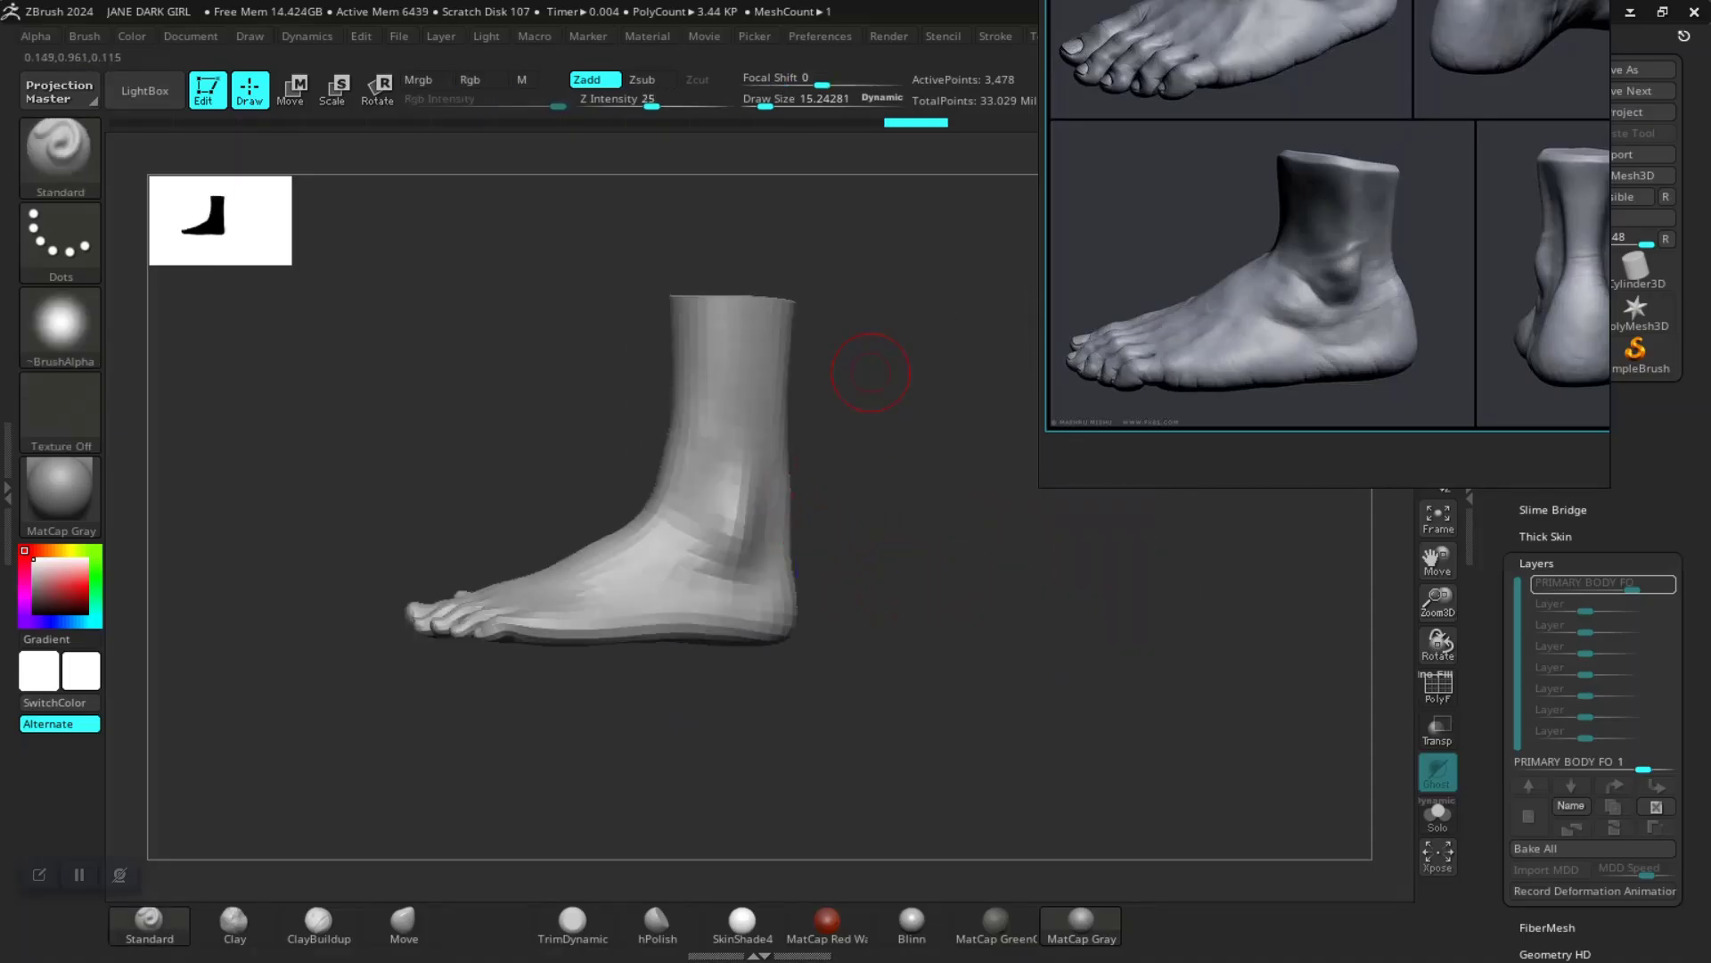
Step: Select the DamStandard brush for working on the feet
key(shift)
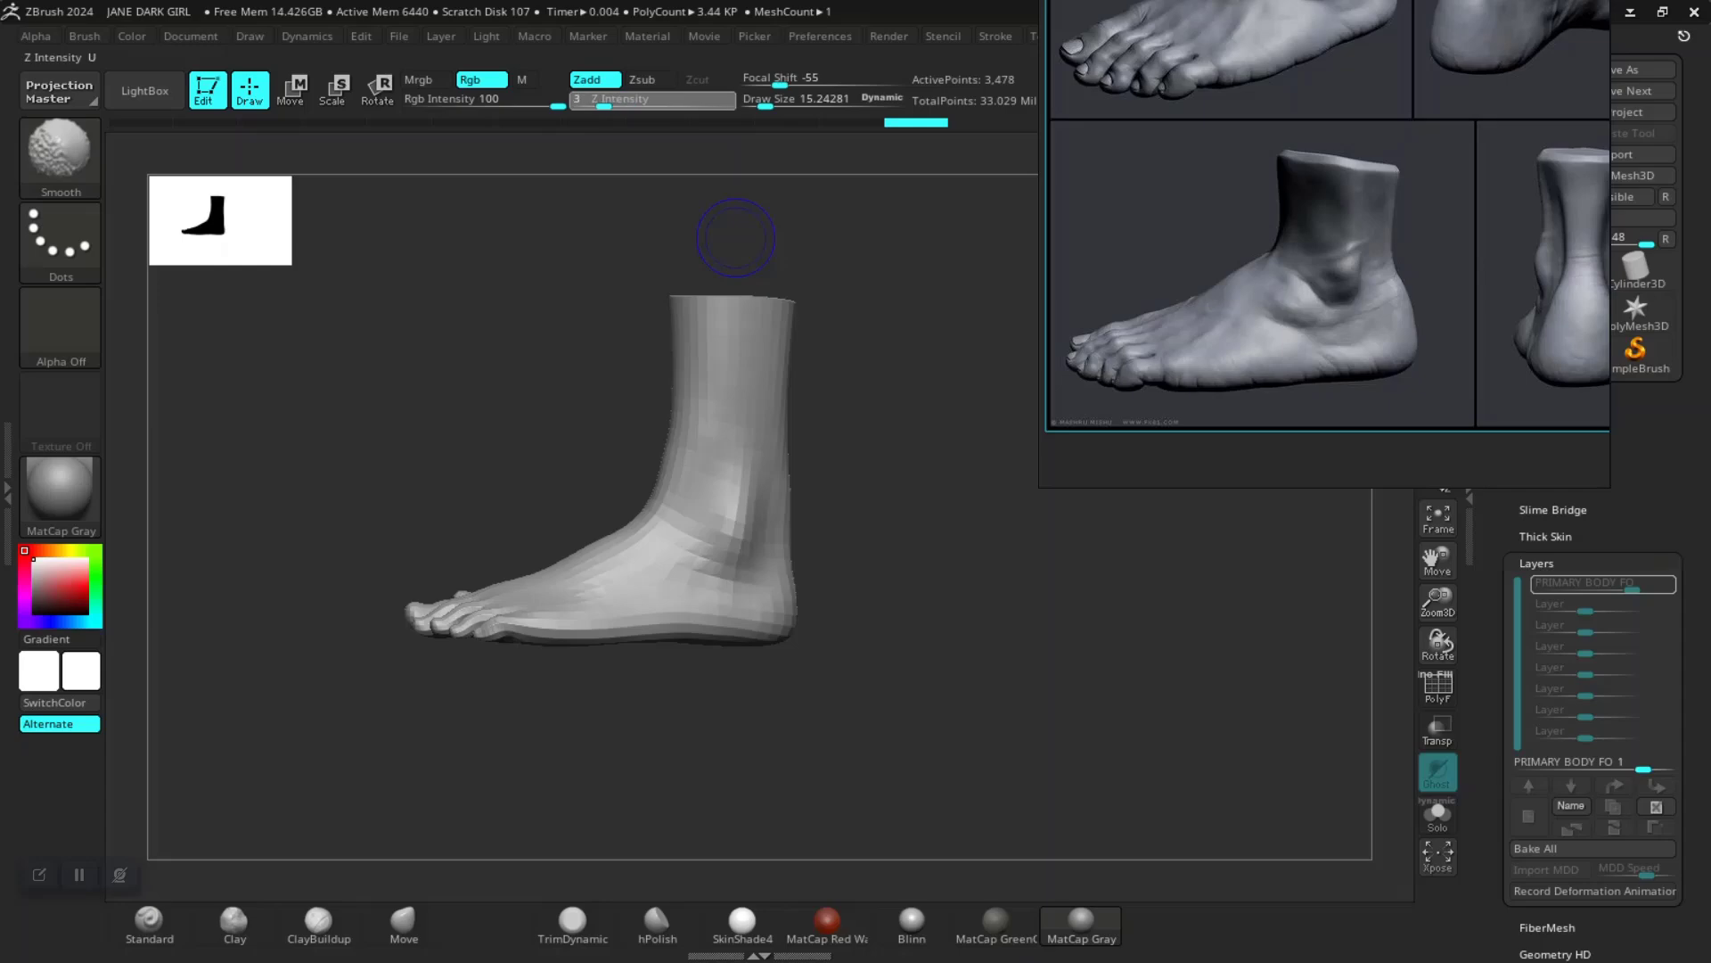
click(572, 922)
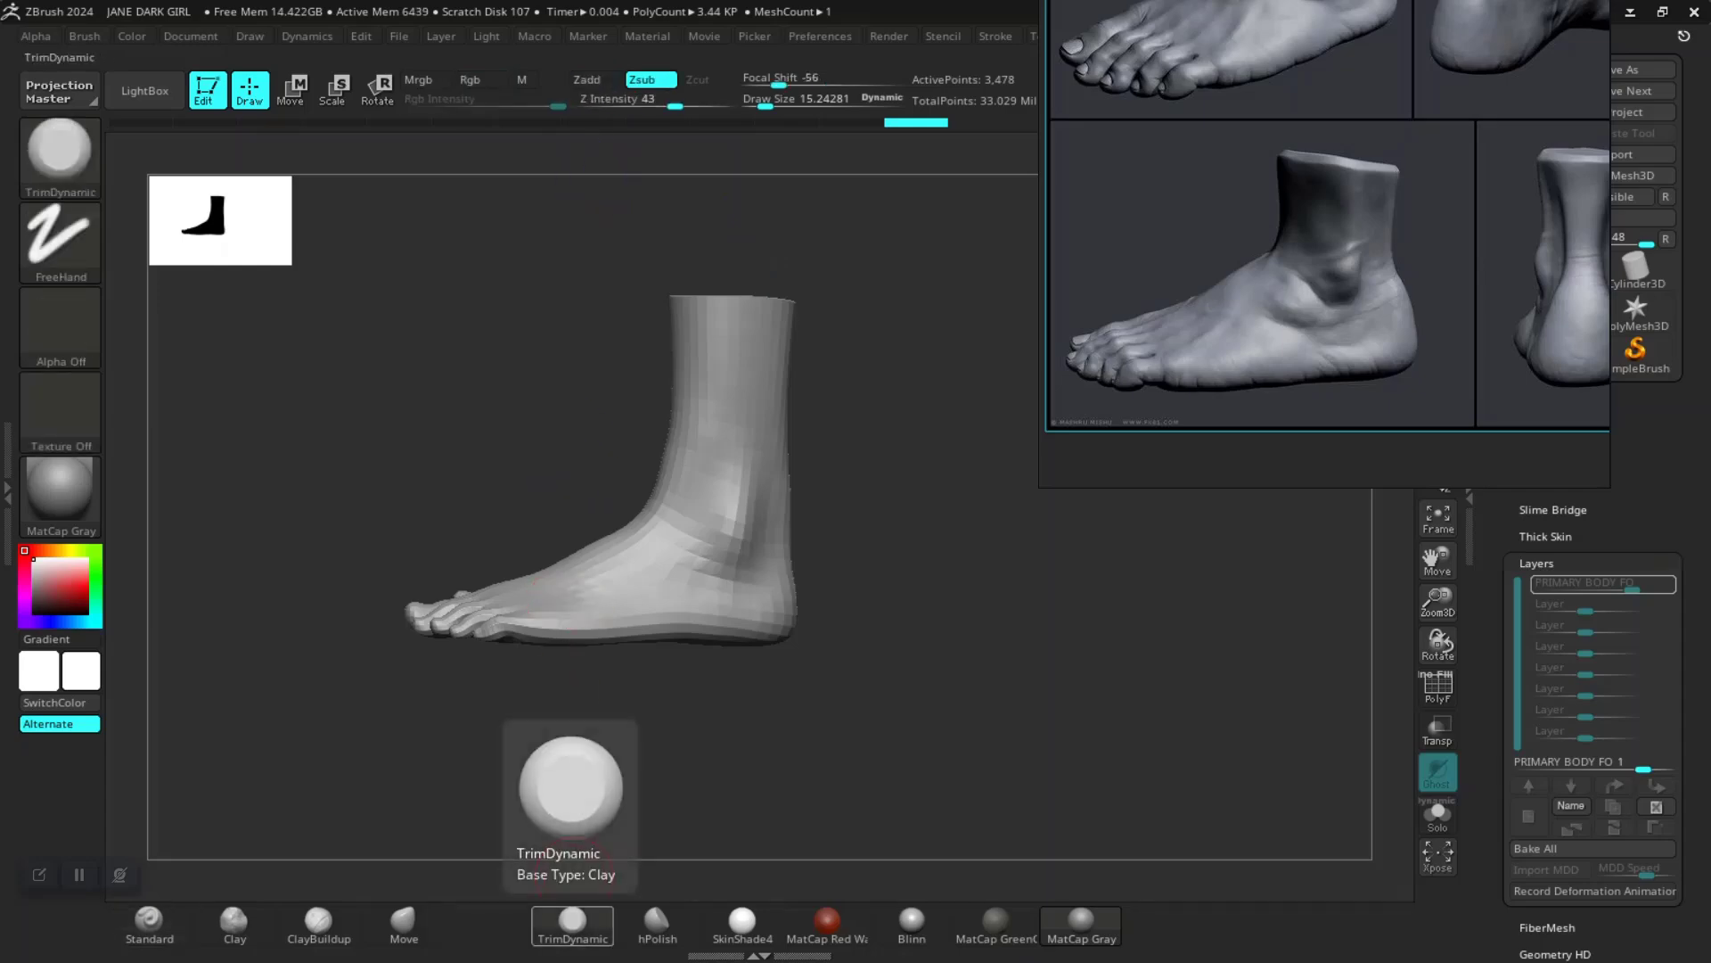
key(b)
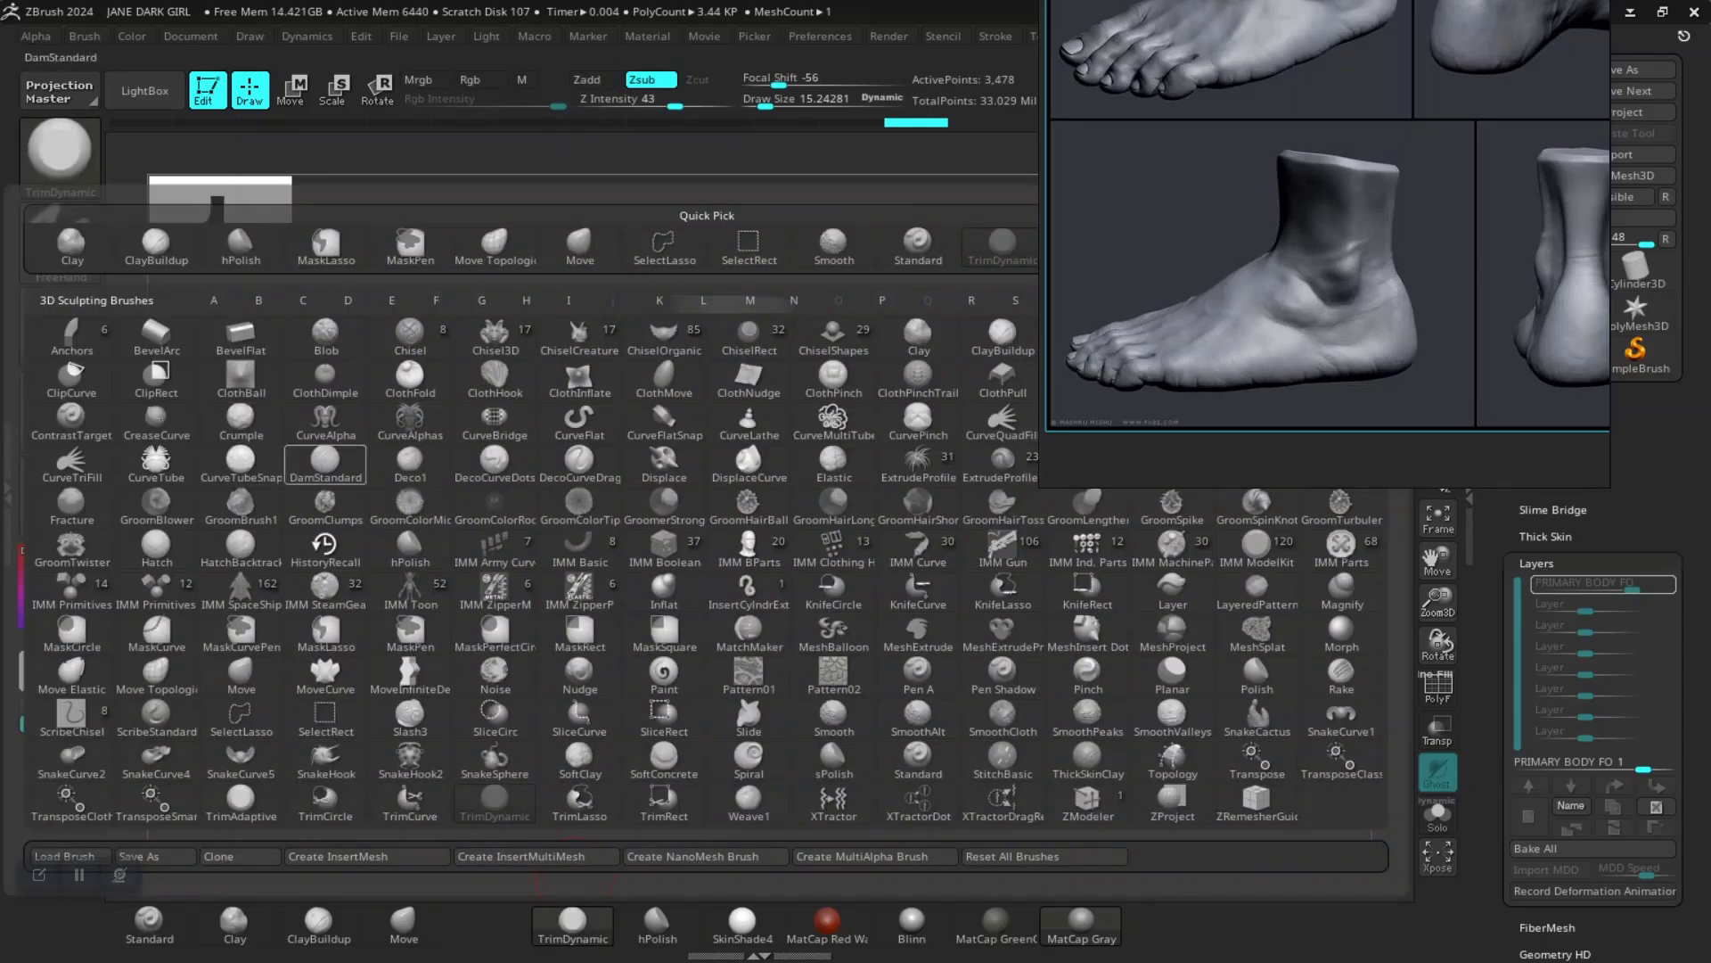
click(325, 462)
mouse_move(879, 622)
mouse_down()
mouse_move(1003, 653)
mouse_move(1035, 697)
mouse_move(1097, 642)
mouse_move(1159, 646)
mouse_up()
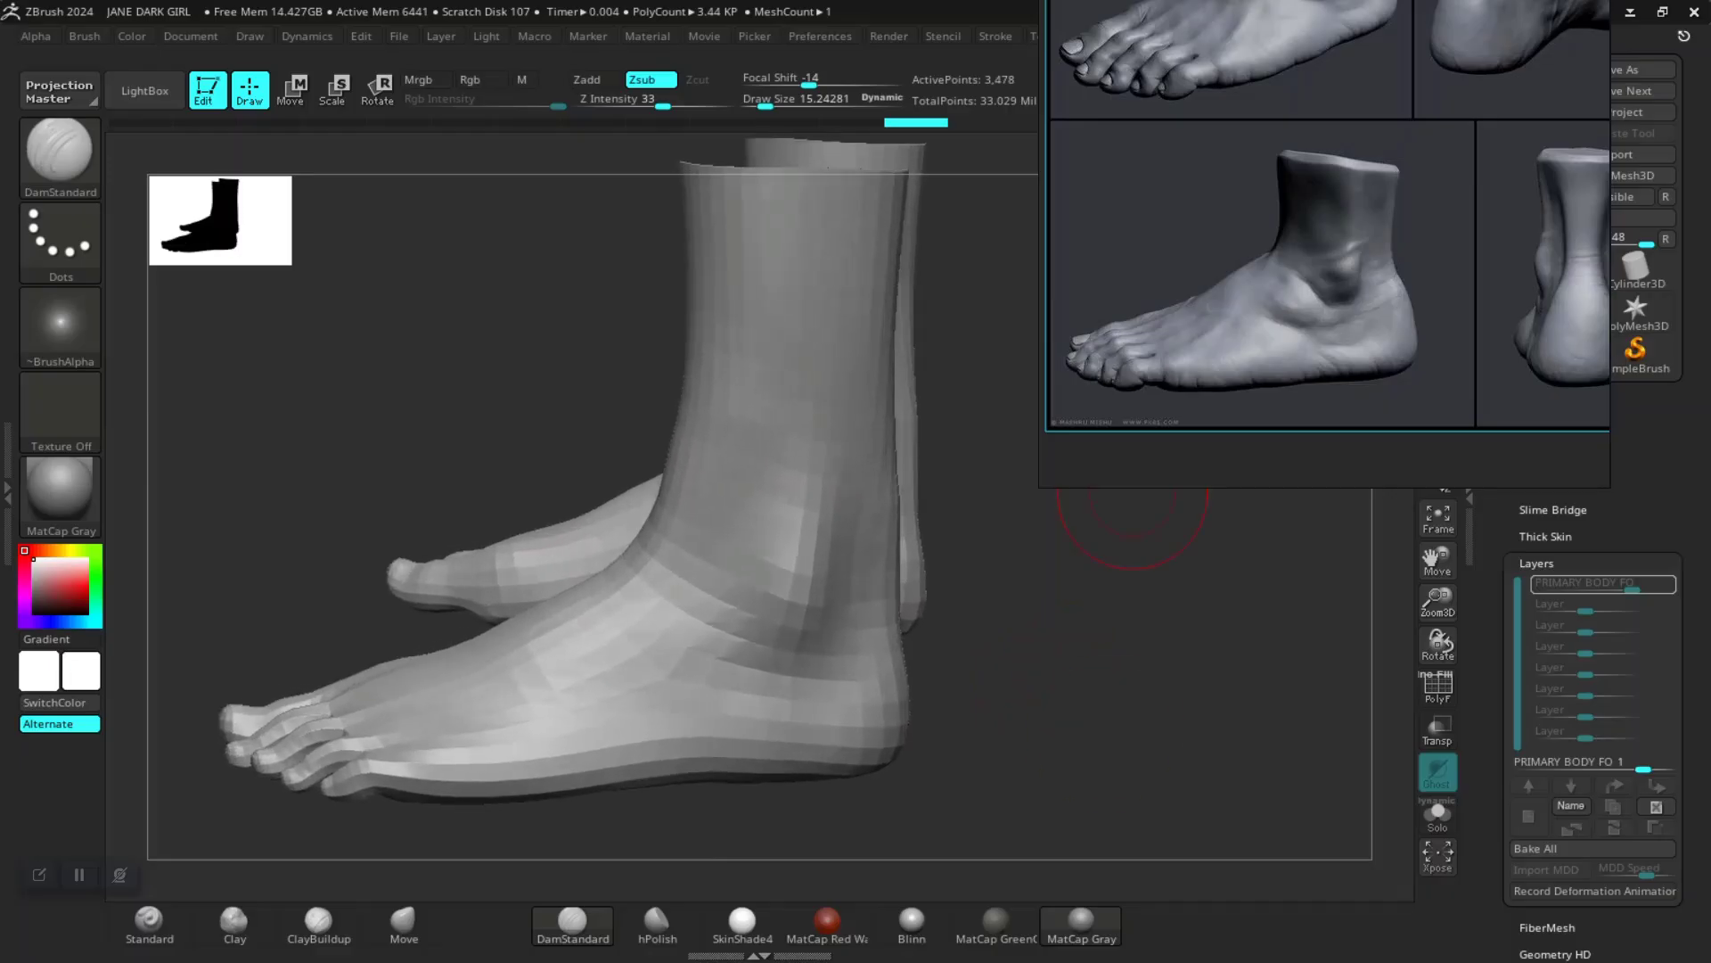
Step: Search the reference board's LEGS section for the sheets on foot shapes and forms
scroll(1239, 252, down, 4)
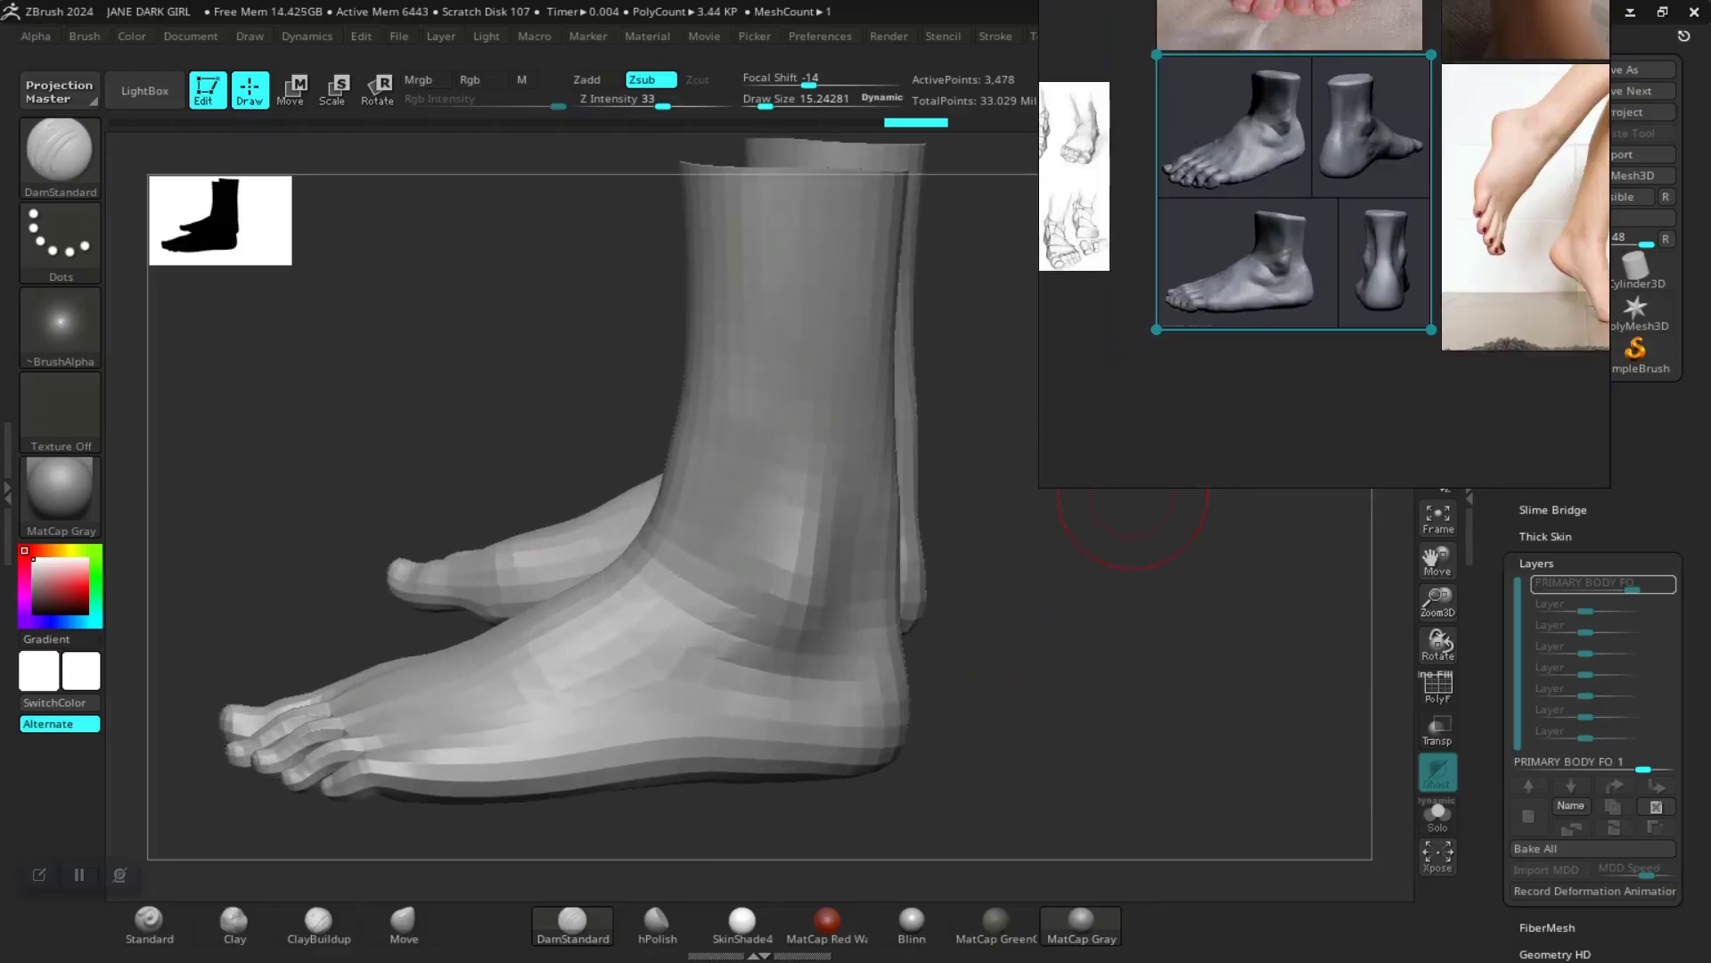
scroll(1264, 225, up, 1)
scroll(1272, 188, up, 3)
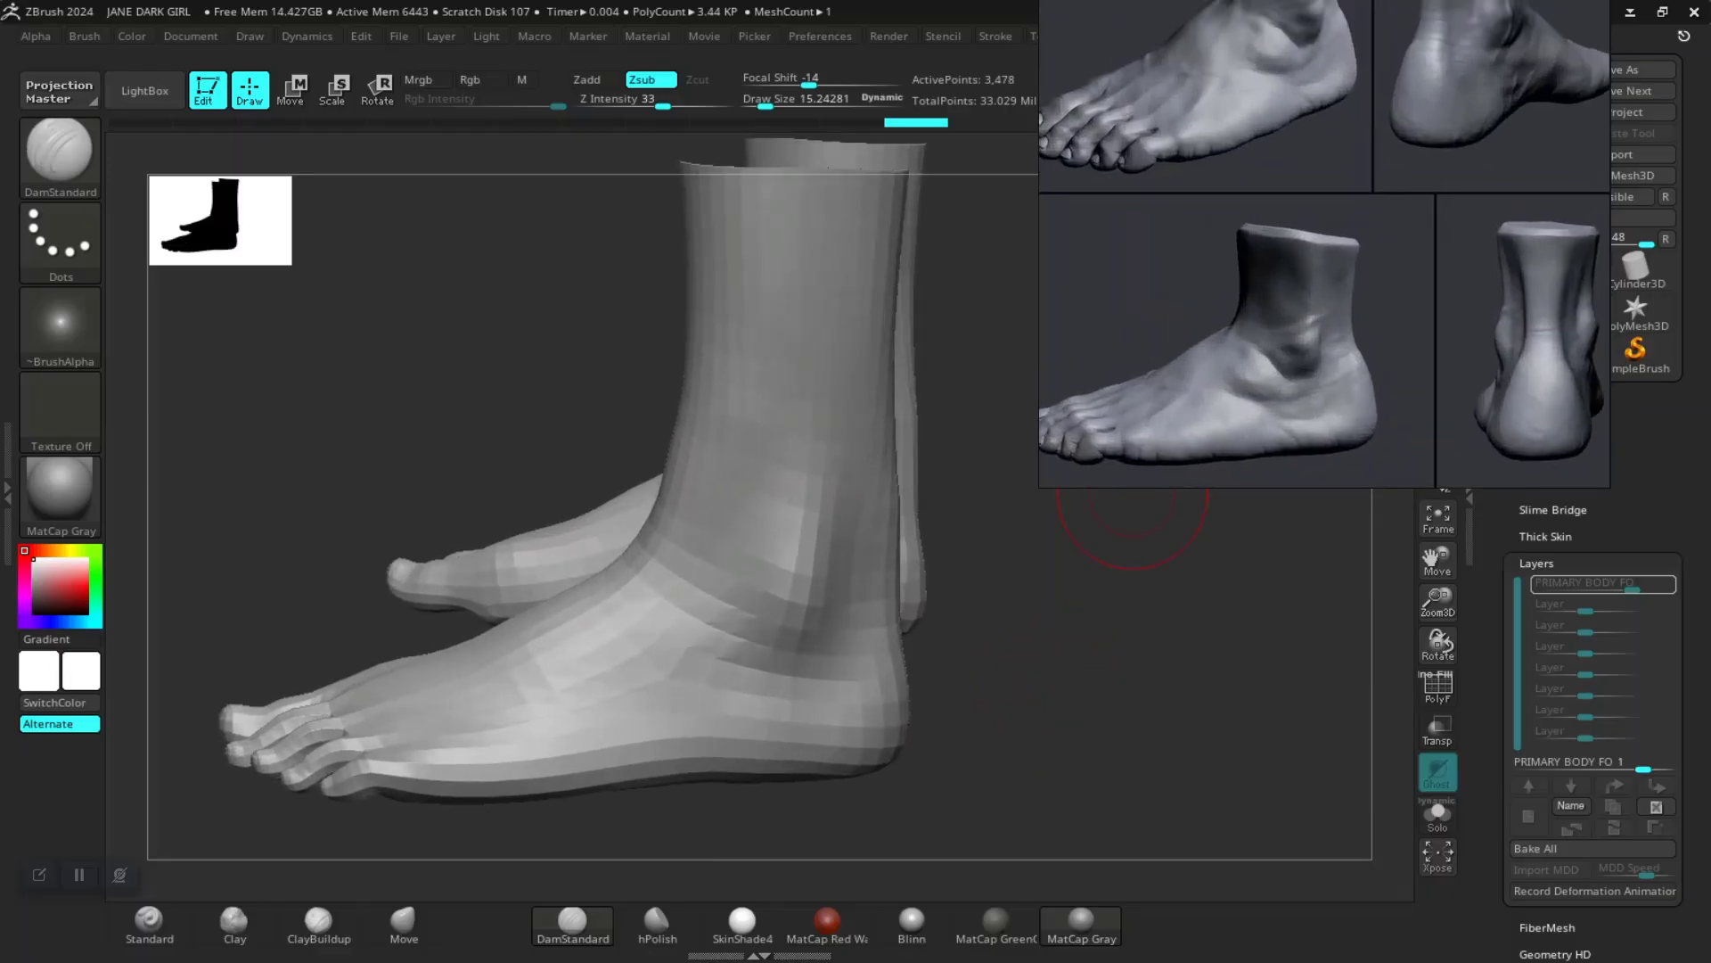
scroll(1248, 339, down, 6)
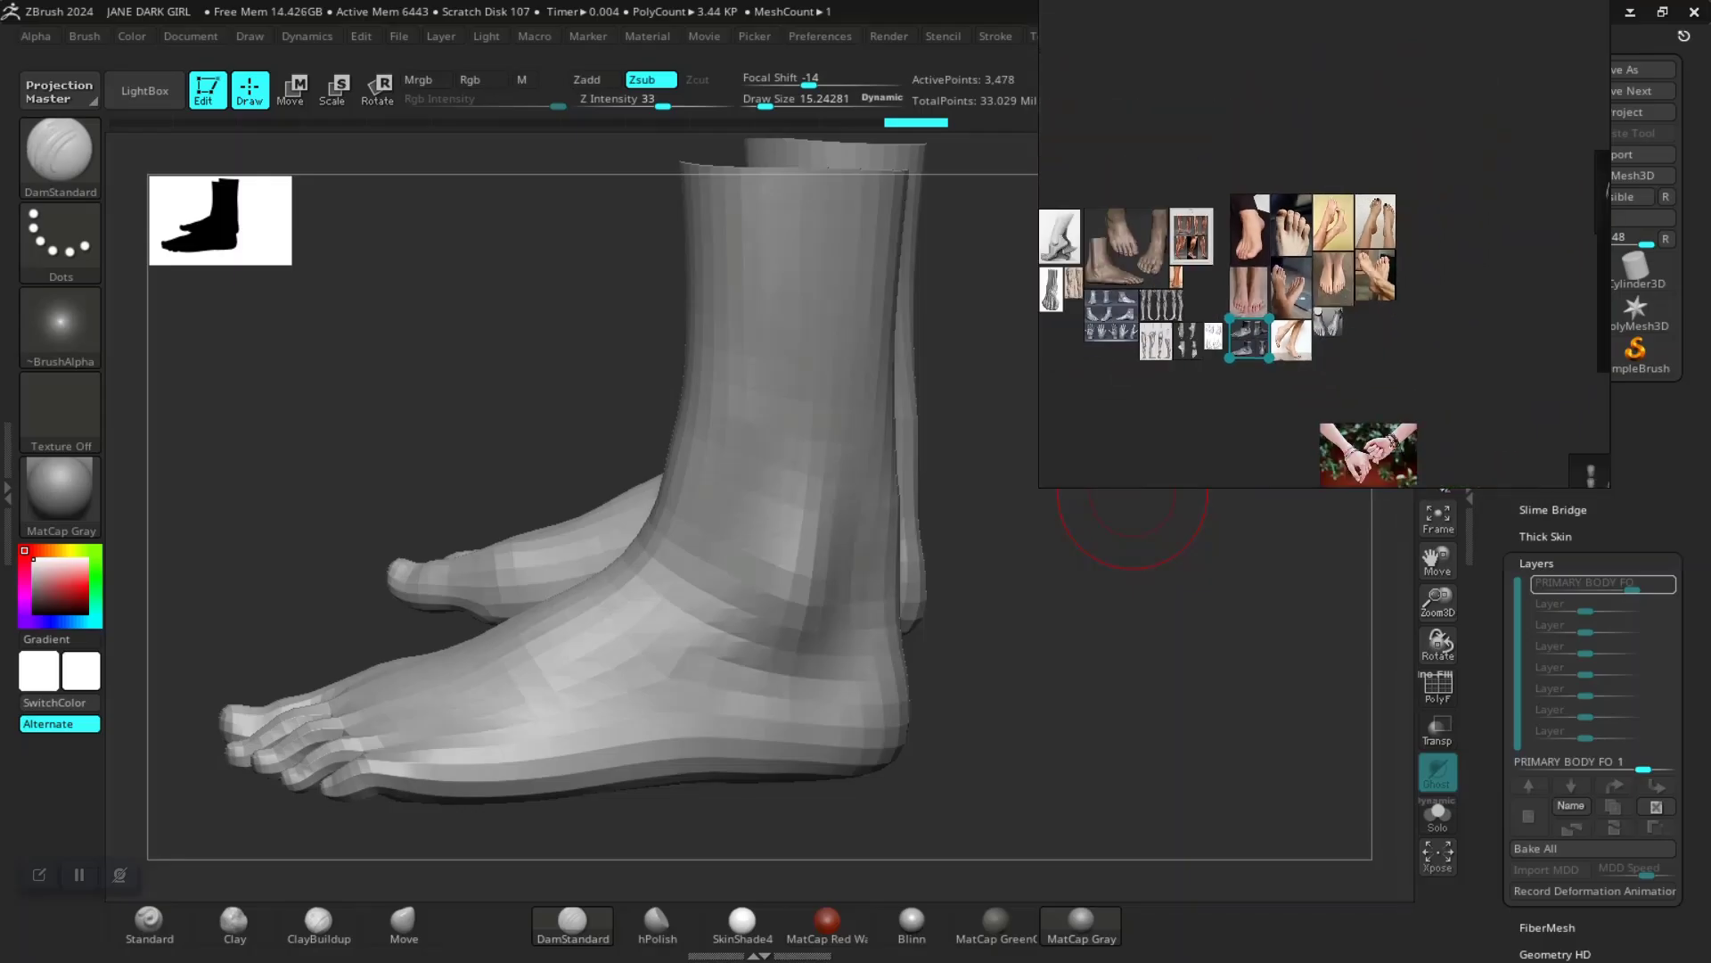
scroll(1319, 330, down, 2)
scroll(1204, 290, up, 4)
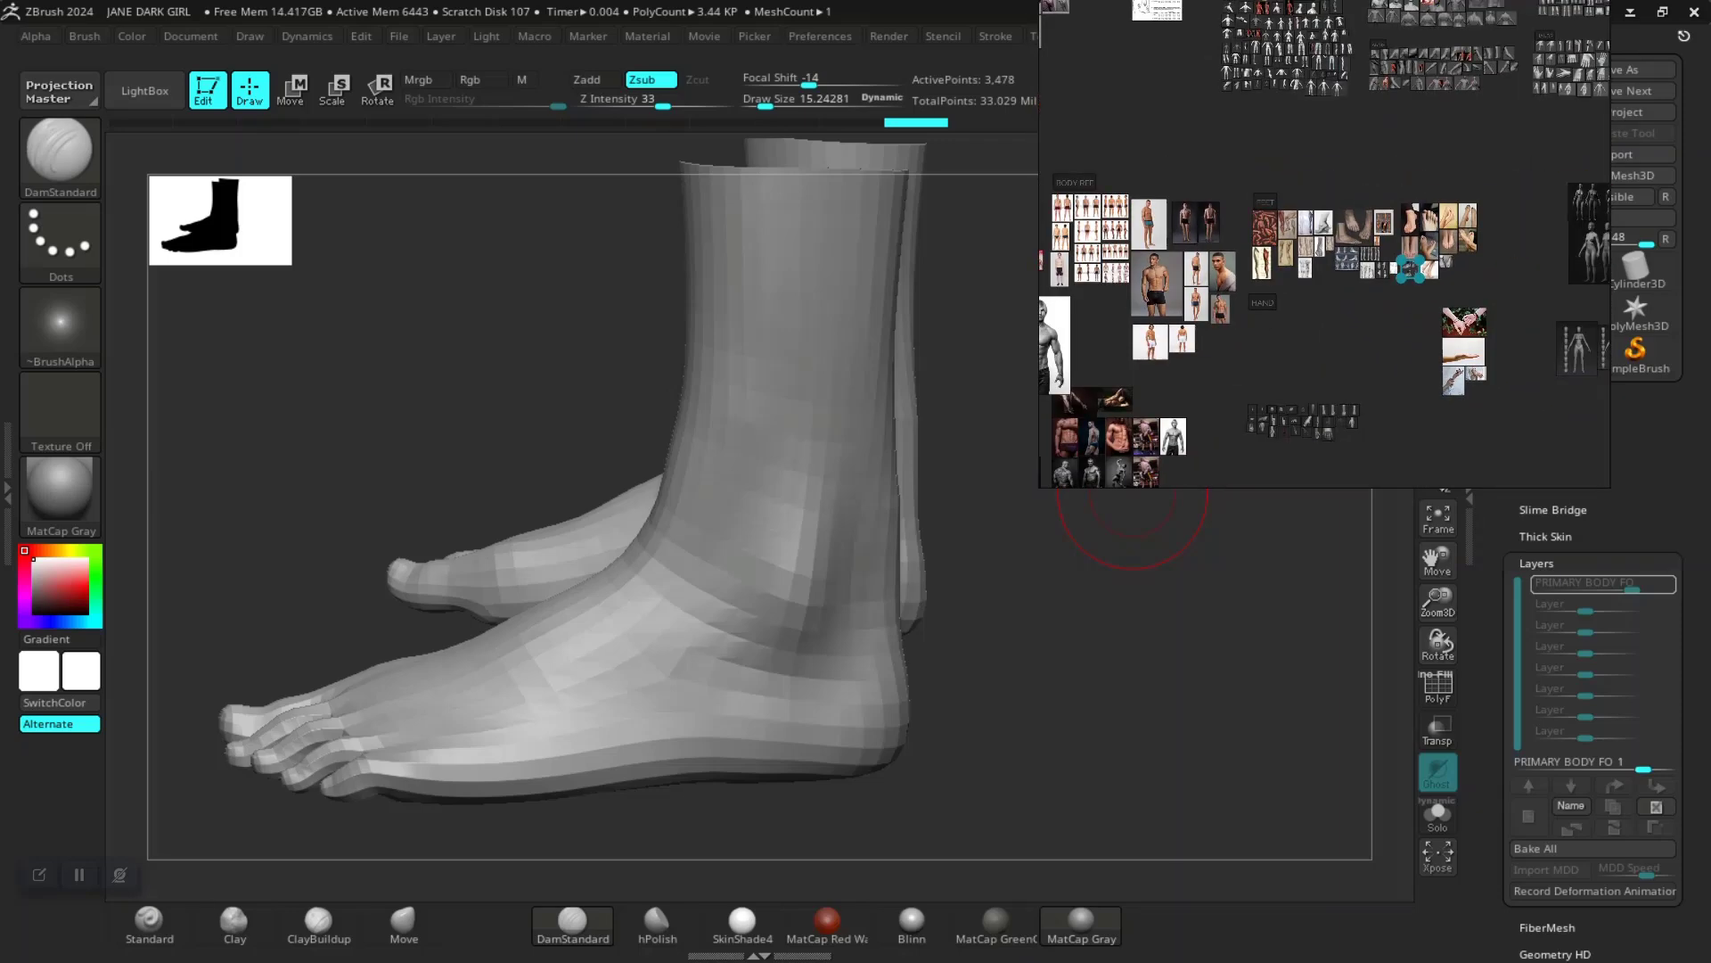
scroll(1535, 236, up, 5)
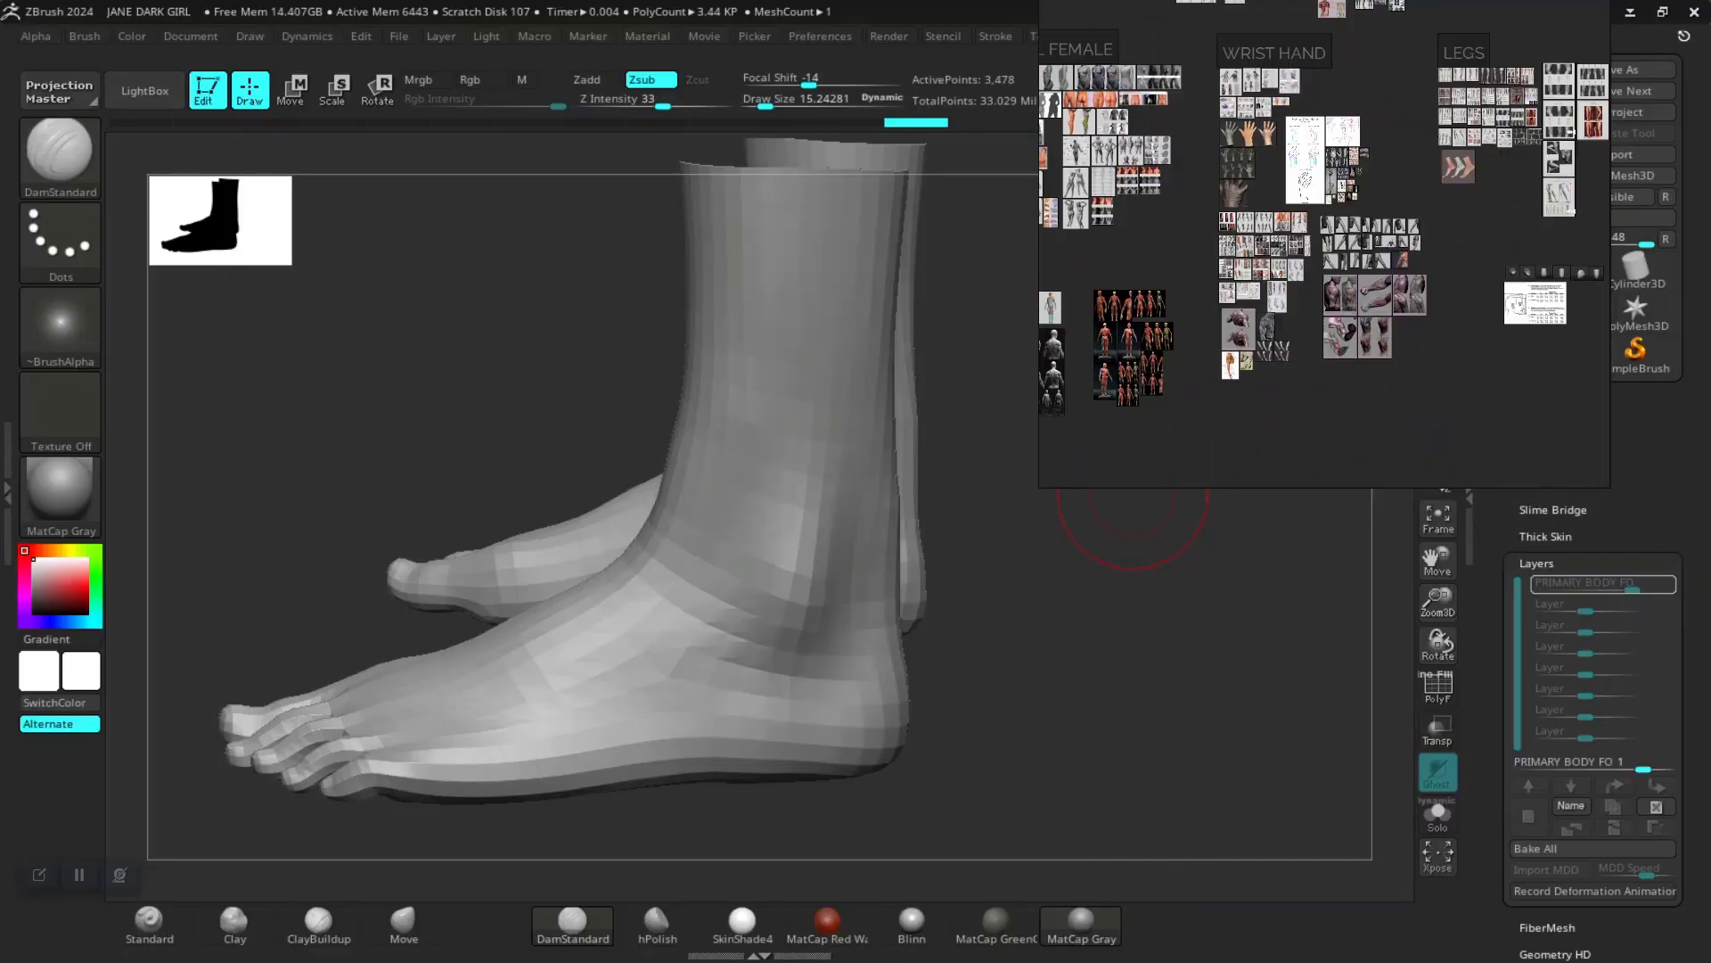
scroll(1545, 247, up, 5)
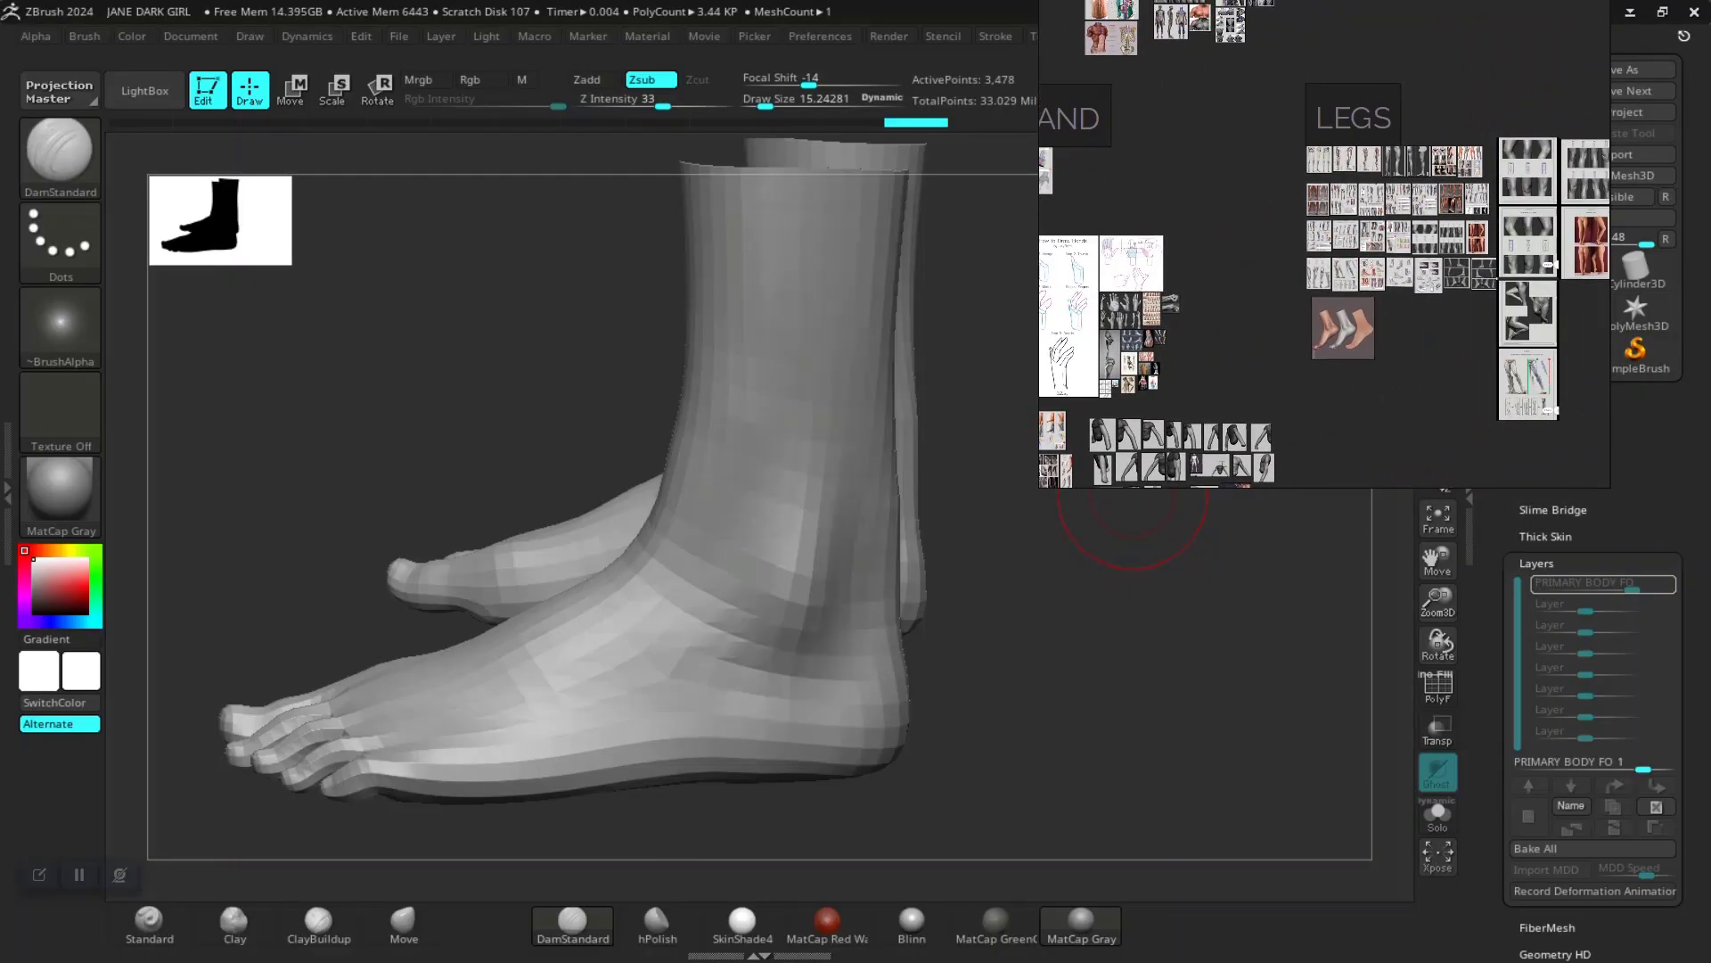
scroll(1545, 246, up, 4)
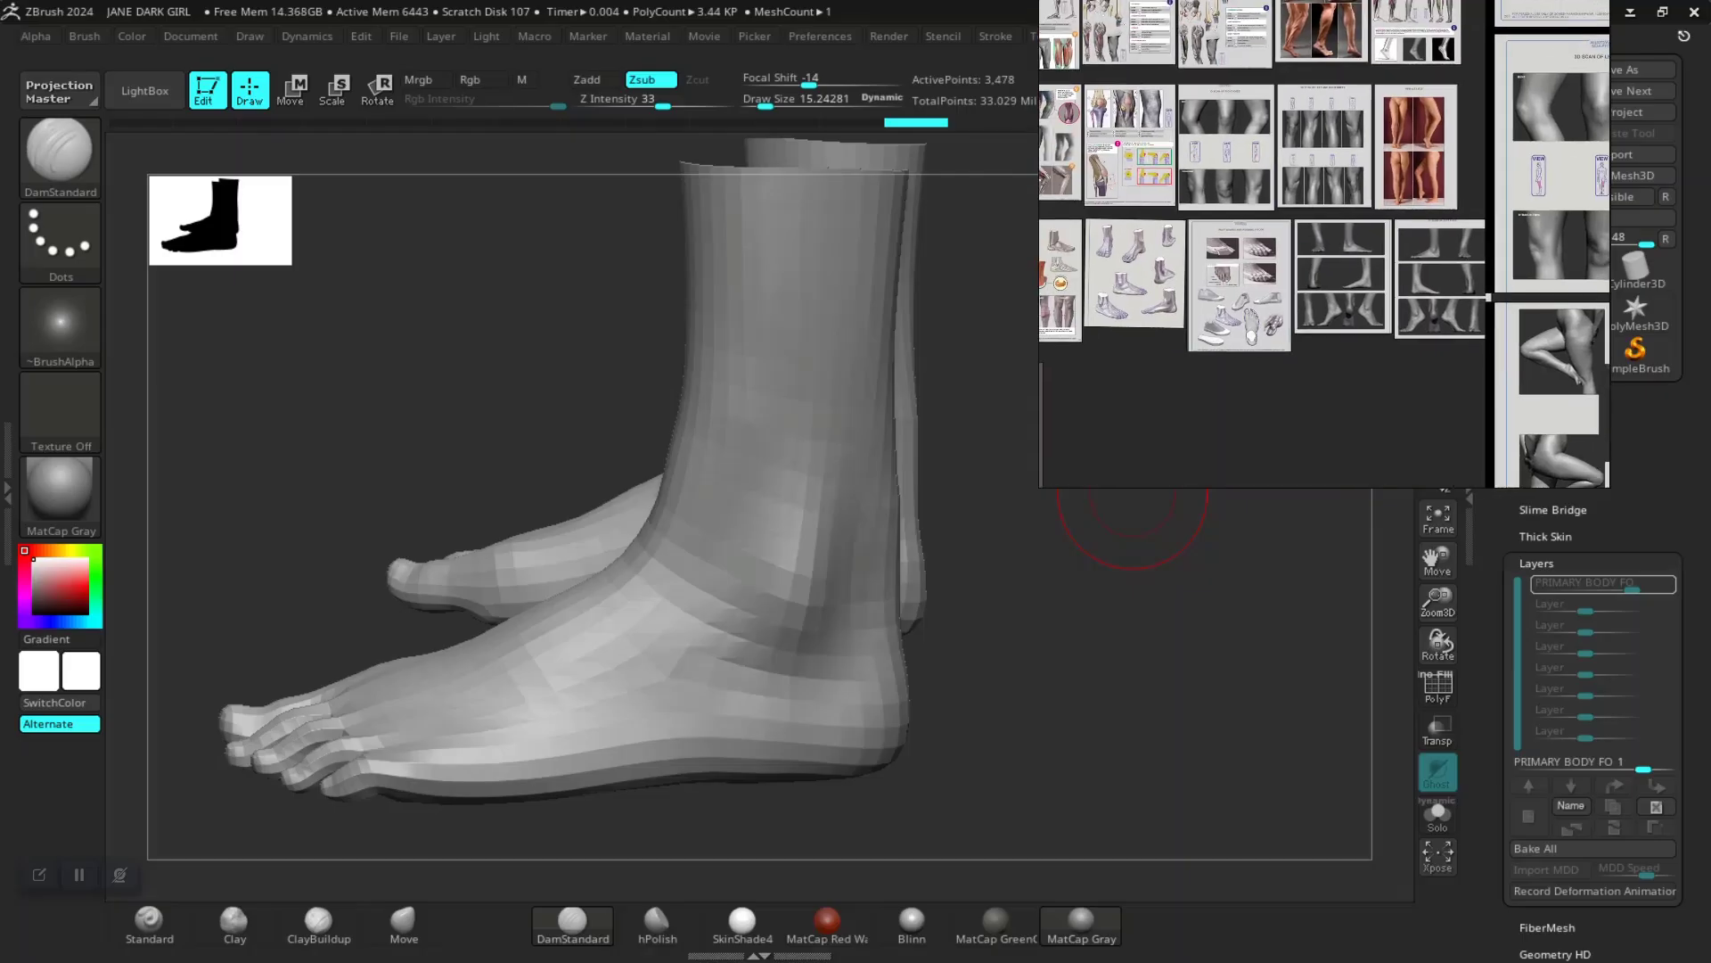
scroll(1304, 232, up, 5)
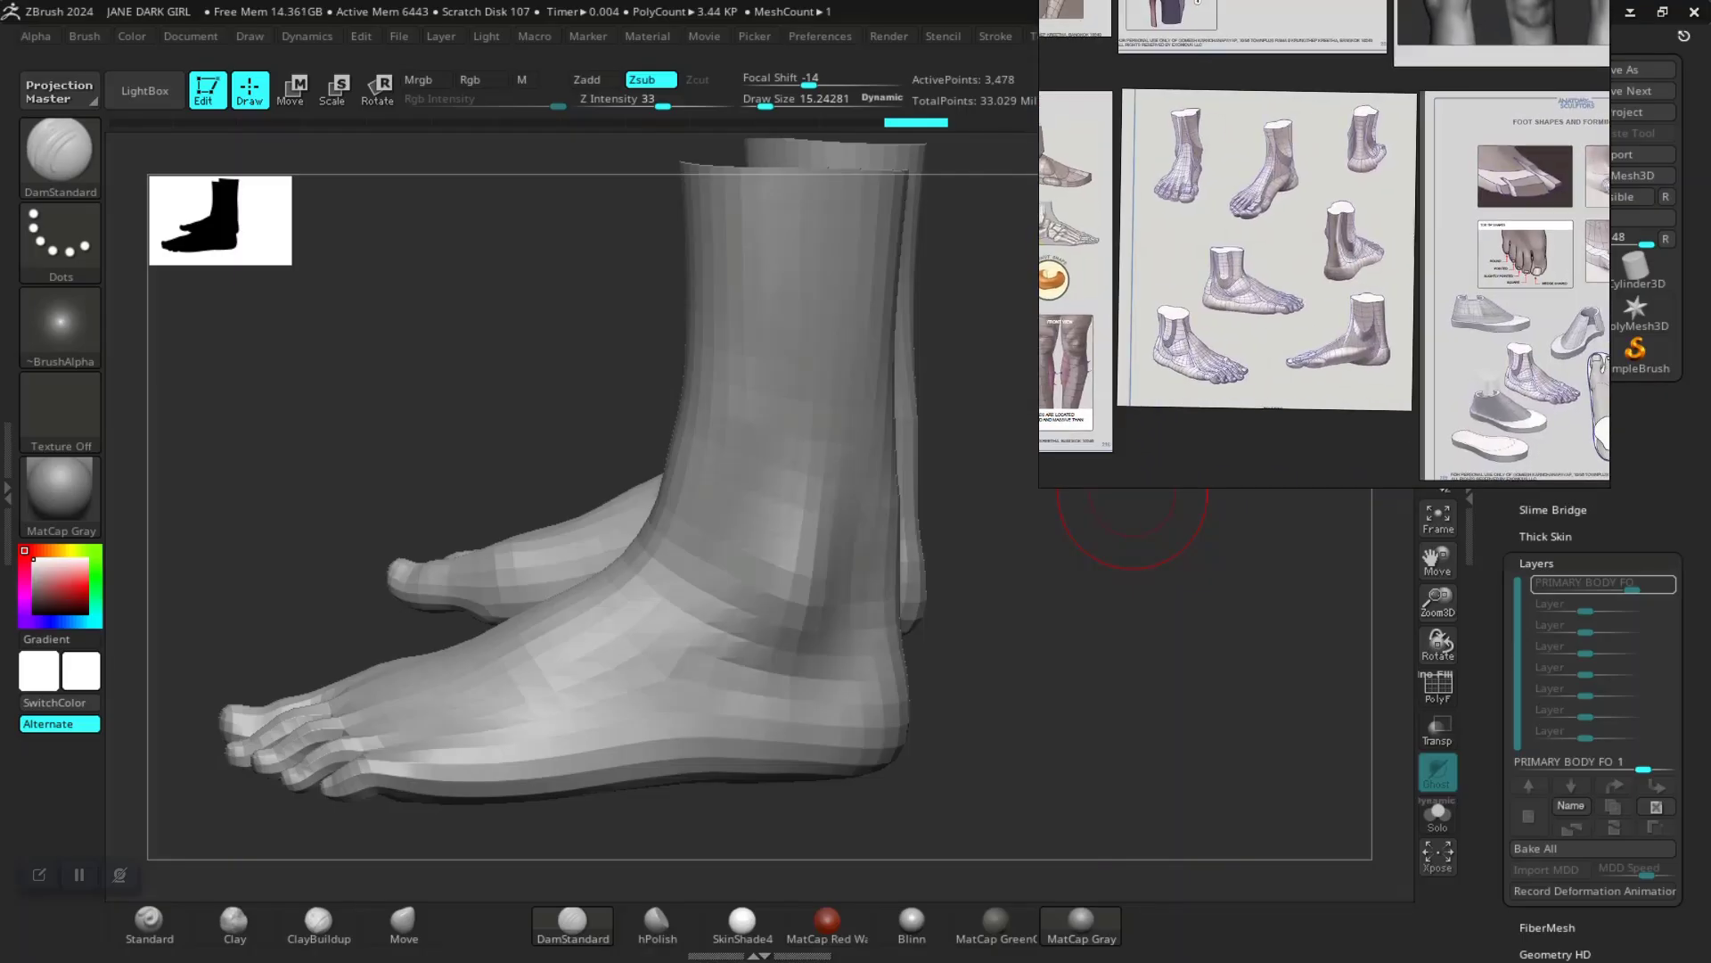
Step: Examine the foot form sheets, comparing the simplified block shapes with the wireframe feet seen from the side
middle_drag(1304, 232, 1329, 178)
scroll(1243, 303, down, 5)
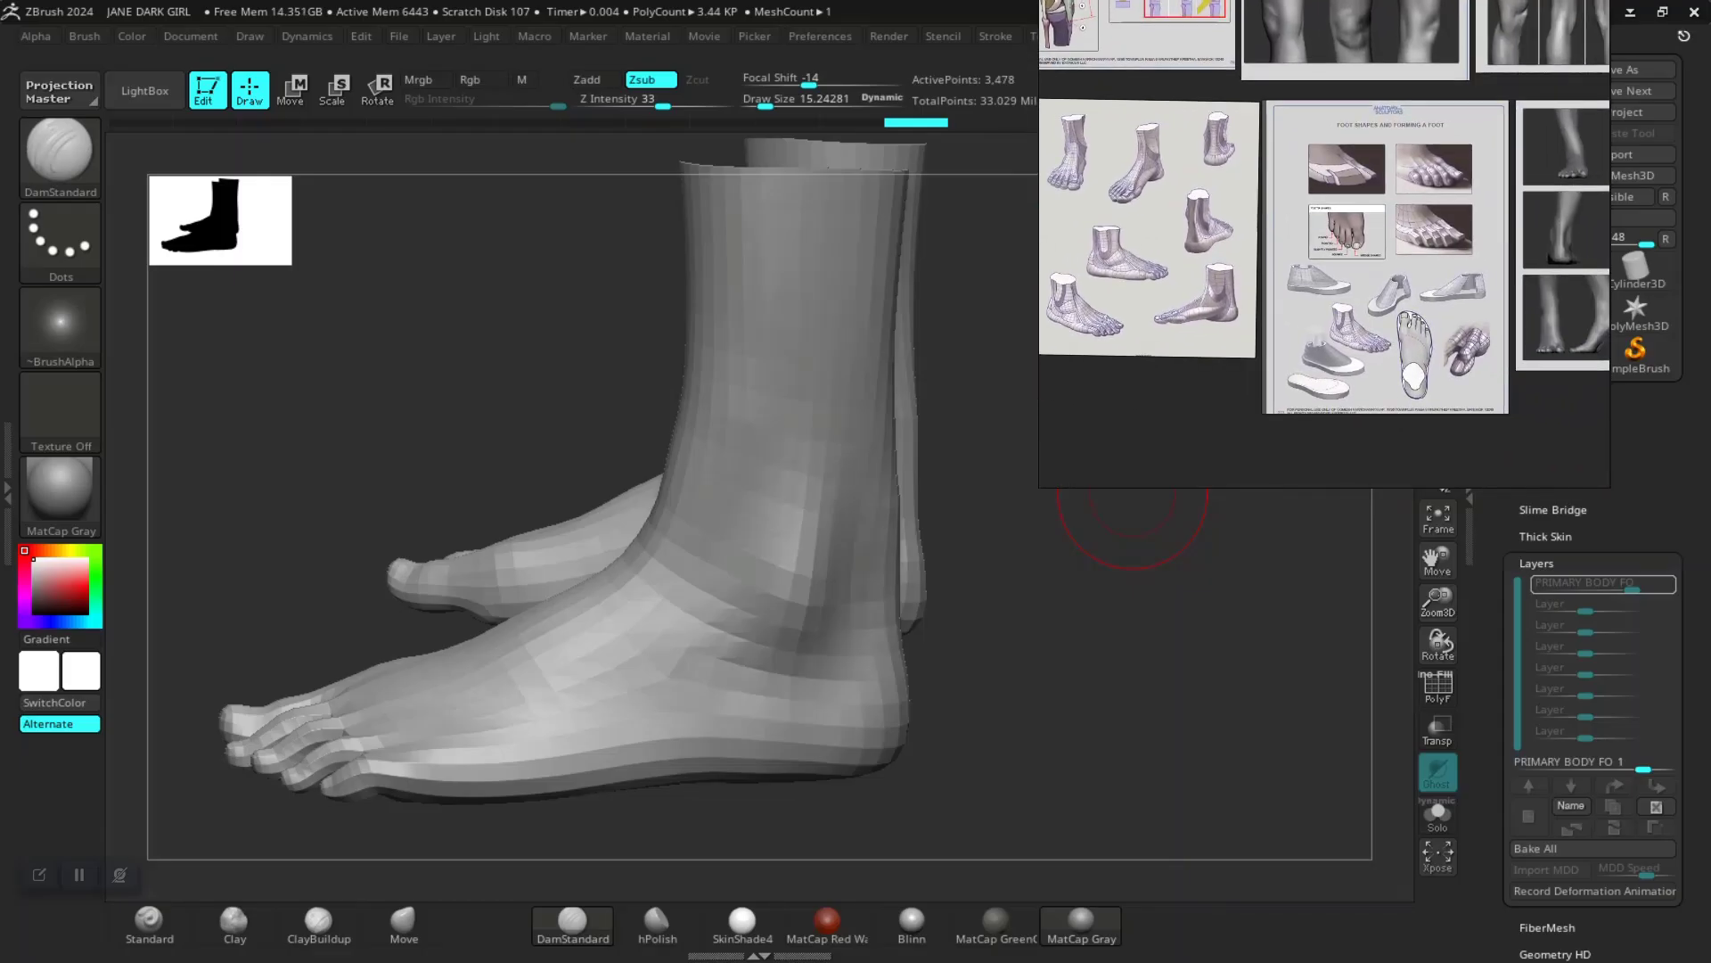
scroll(1417, 339, up, 5)
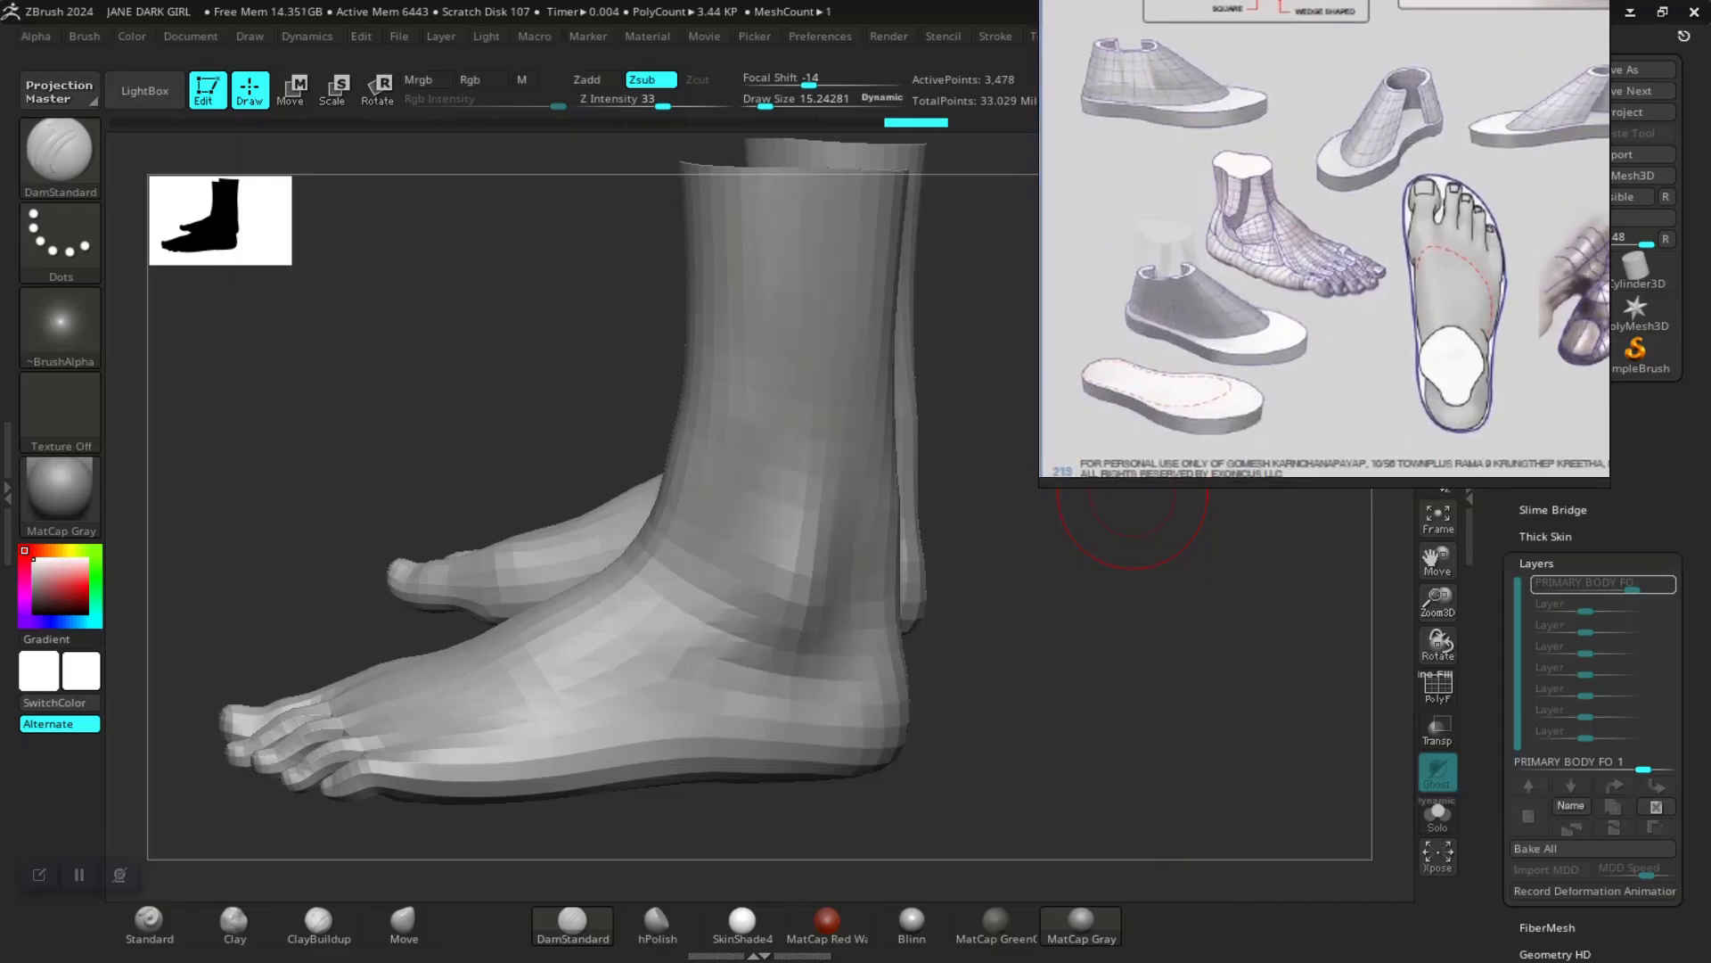
scroll(1323, 241, down, 3)
middle_drag(1244, 280, 1524, 279)
scroll(1506, 269, down, 4)
mouse_move(1397, 175)
middle_down()
mouse_move(1502, 195)
mouse_move(1384, 195)
middle_up()
scroll(1383, 194, up, 5)
scroll(1364, 187, up, 4)
middle_drag(1351, 85, 1436, 221)
middle_drag(1313, 352, 1340, 213)
scroll(1327, 227, down, 4)
scroll(1282, 323, up, 4)
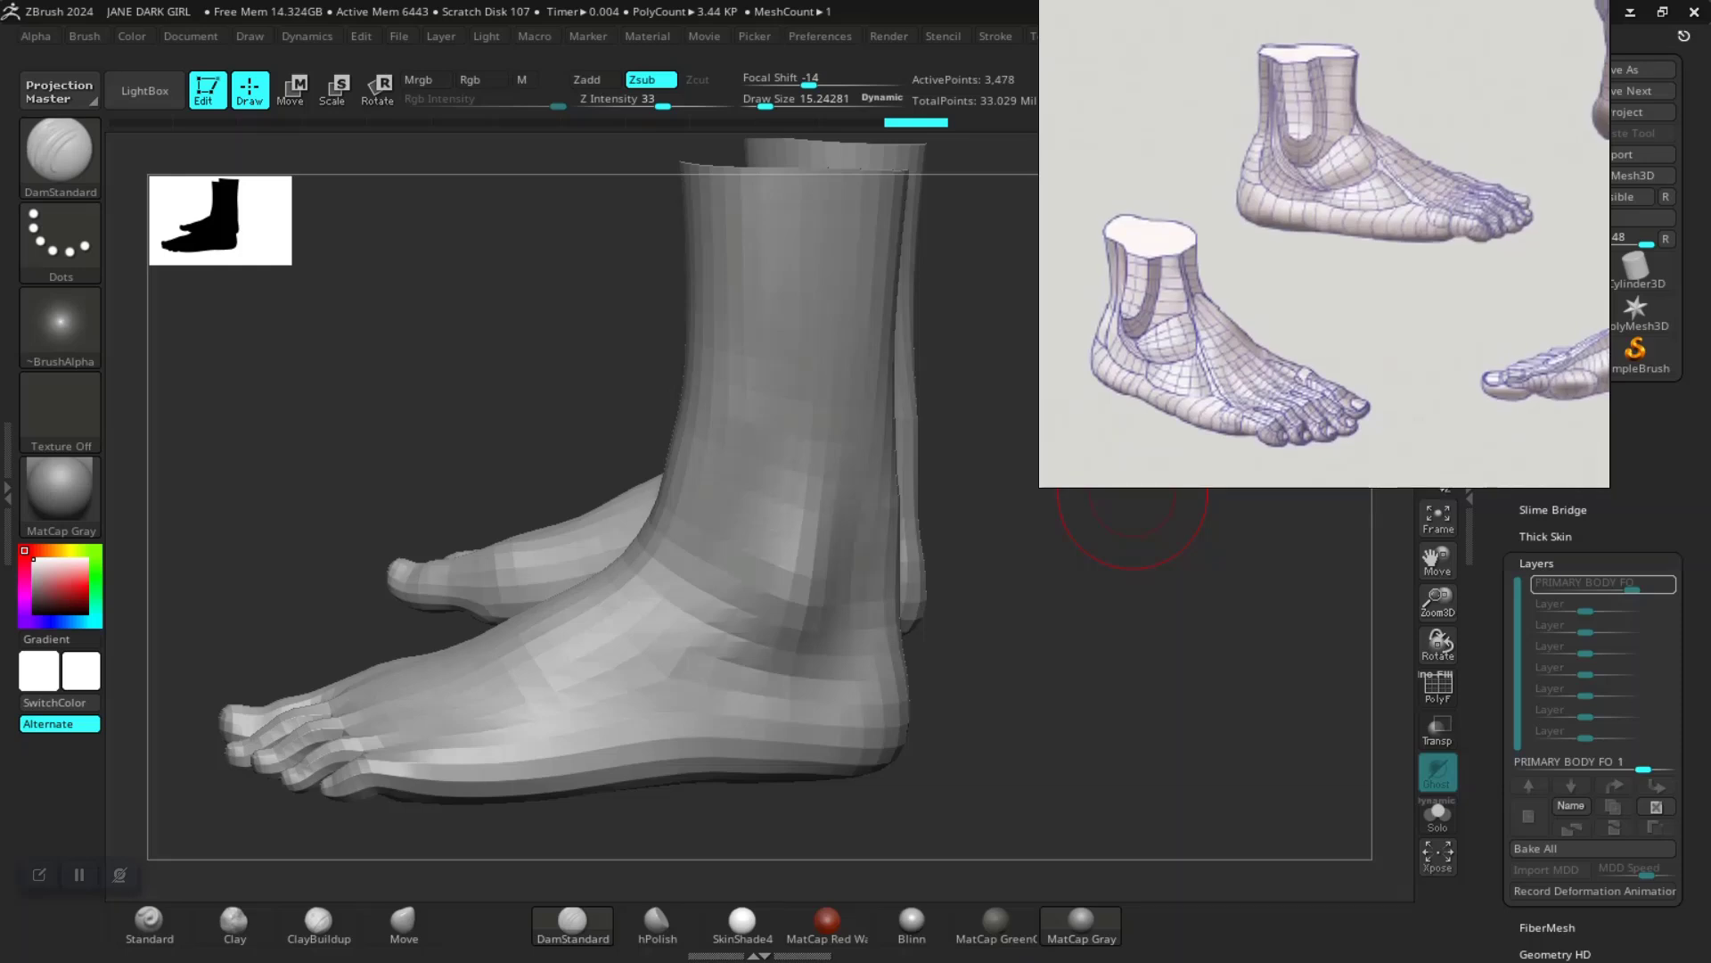
Step: Open the Lazy Mouse stroke settings for the DamStandard brush with the near foot framed closely
drag(1132, 493, 1184, 714)
alt+drag(765, 675, 444, 536)
drag(927, 429, 833, 628)
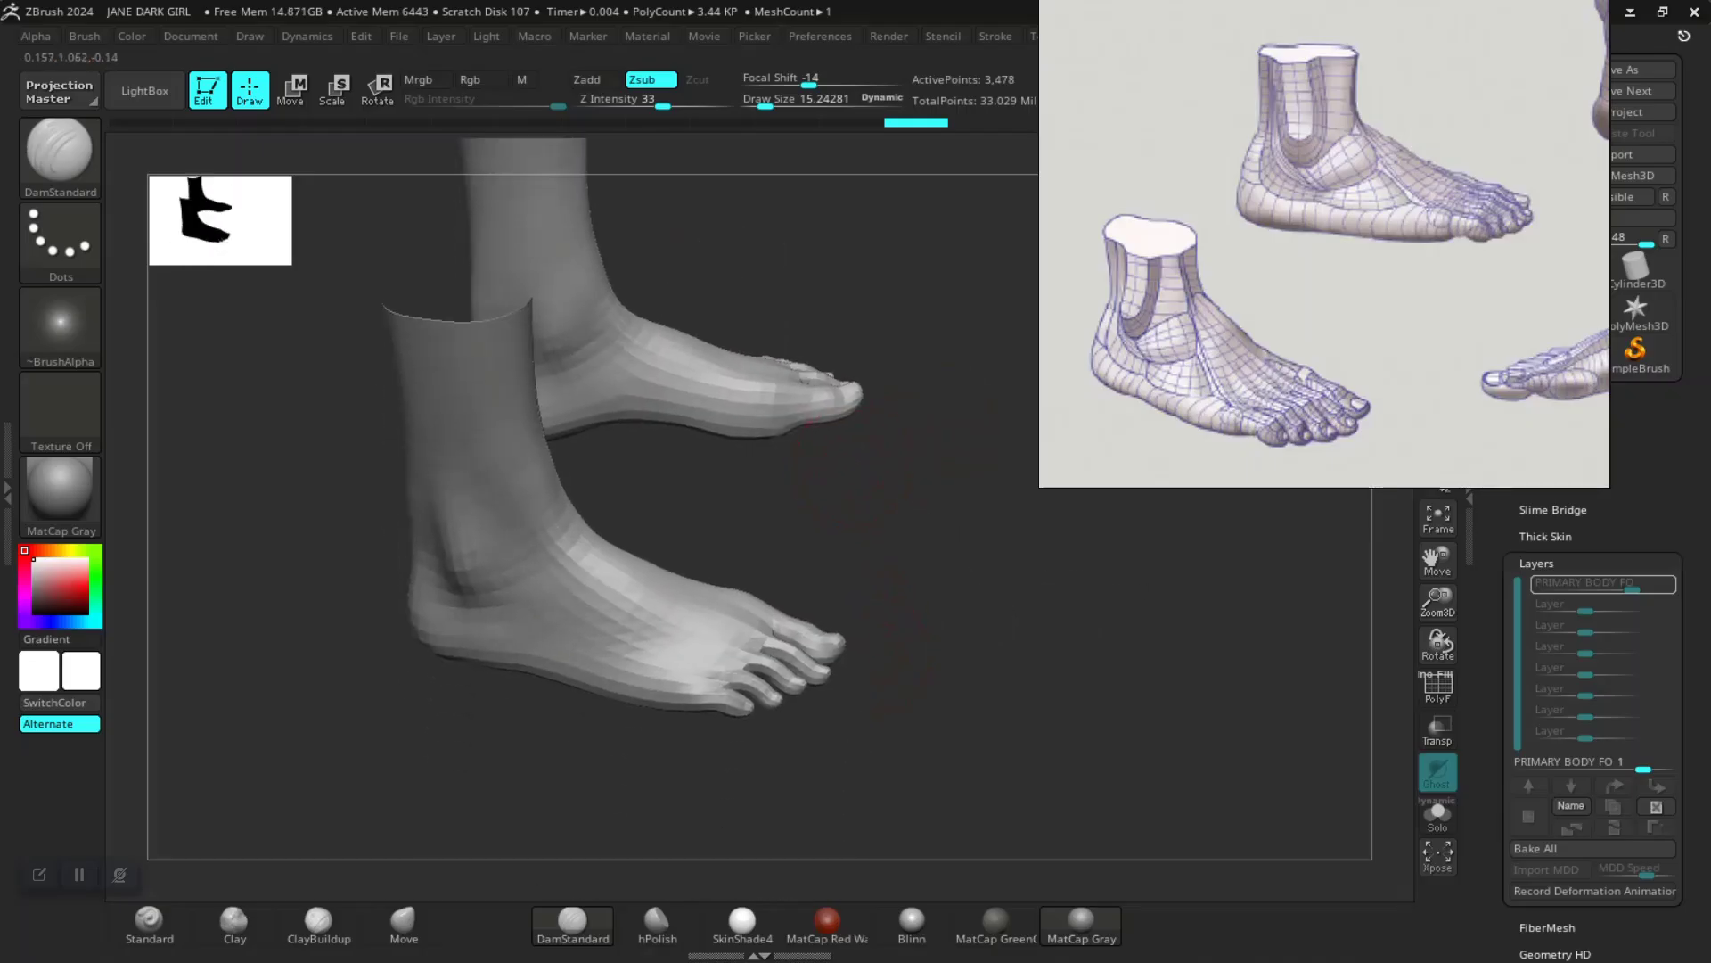
alt+drag(824, 553, 815, 433)
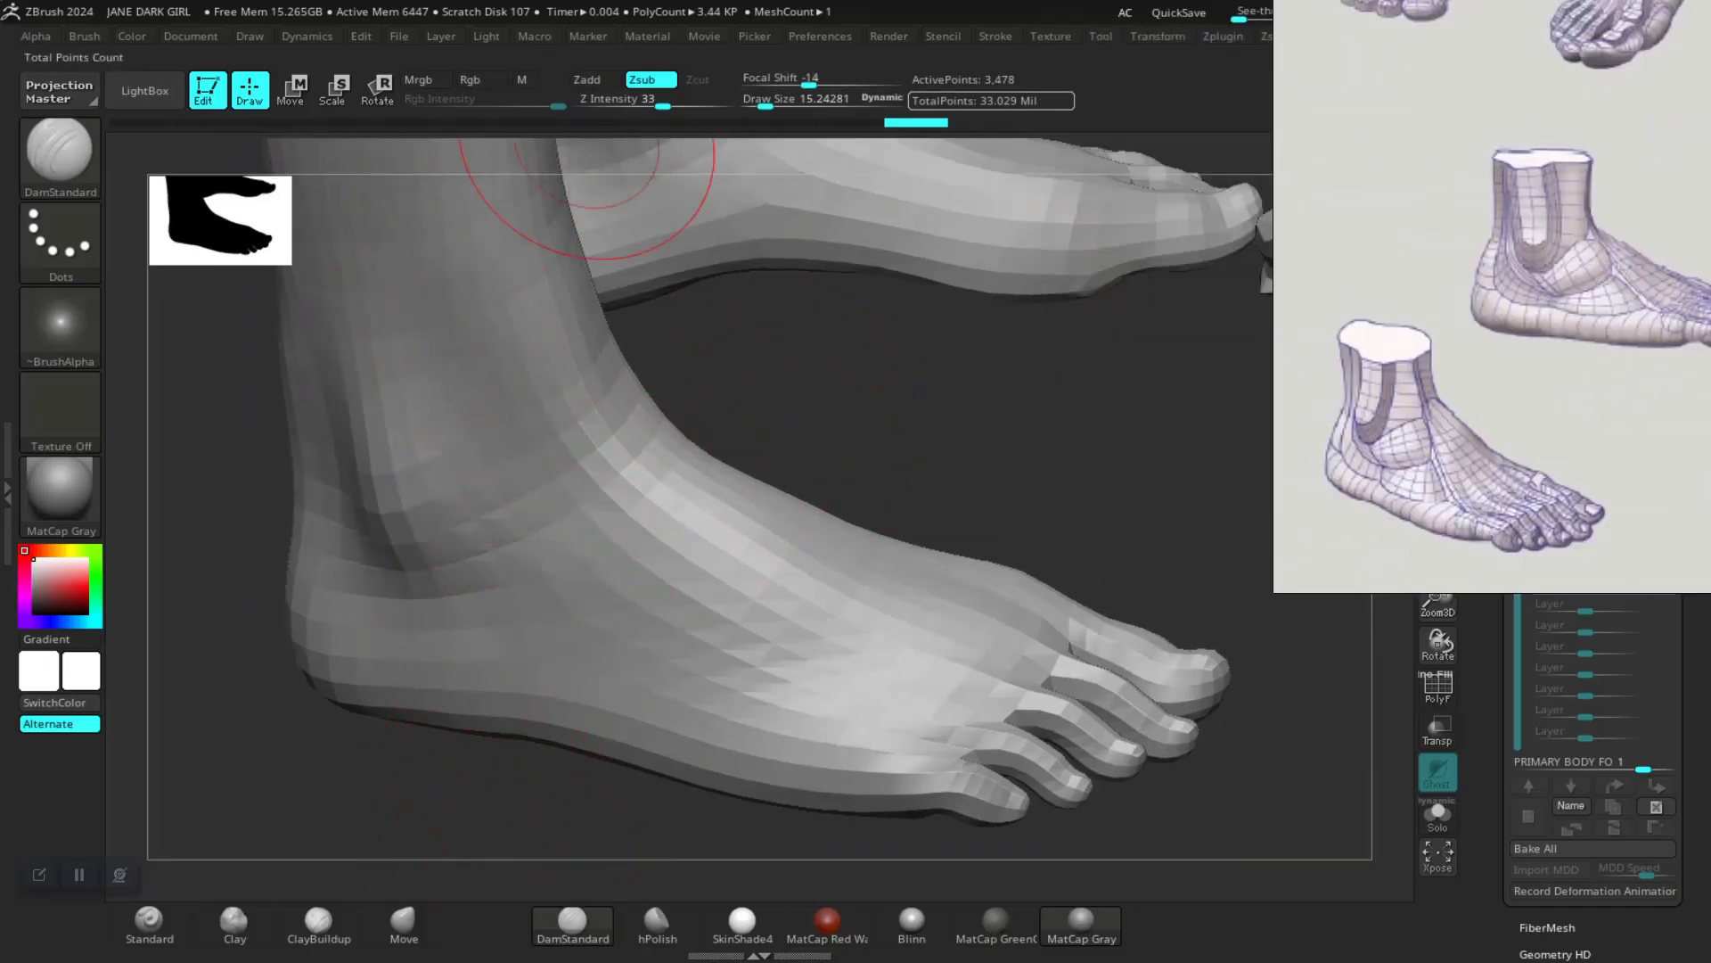
click(995, 36)
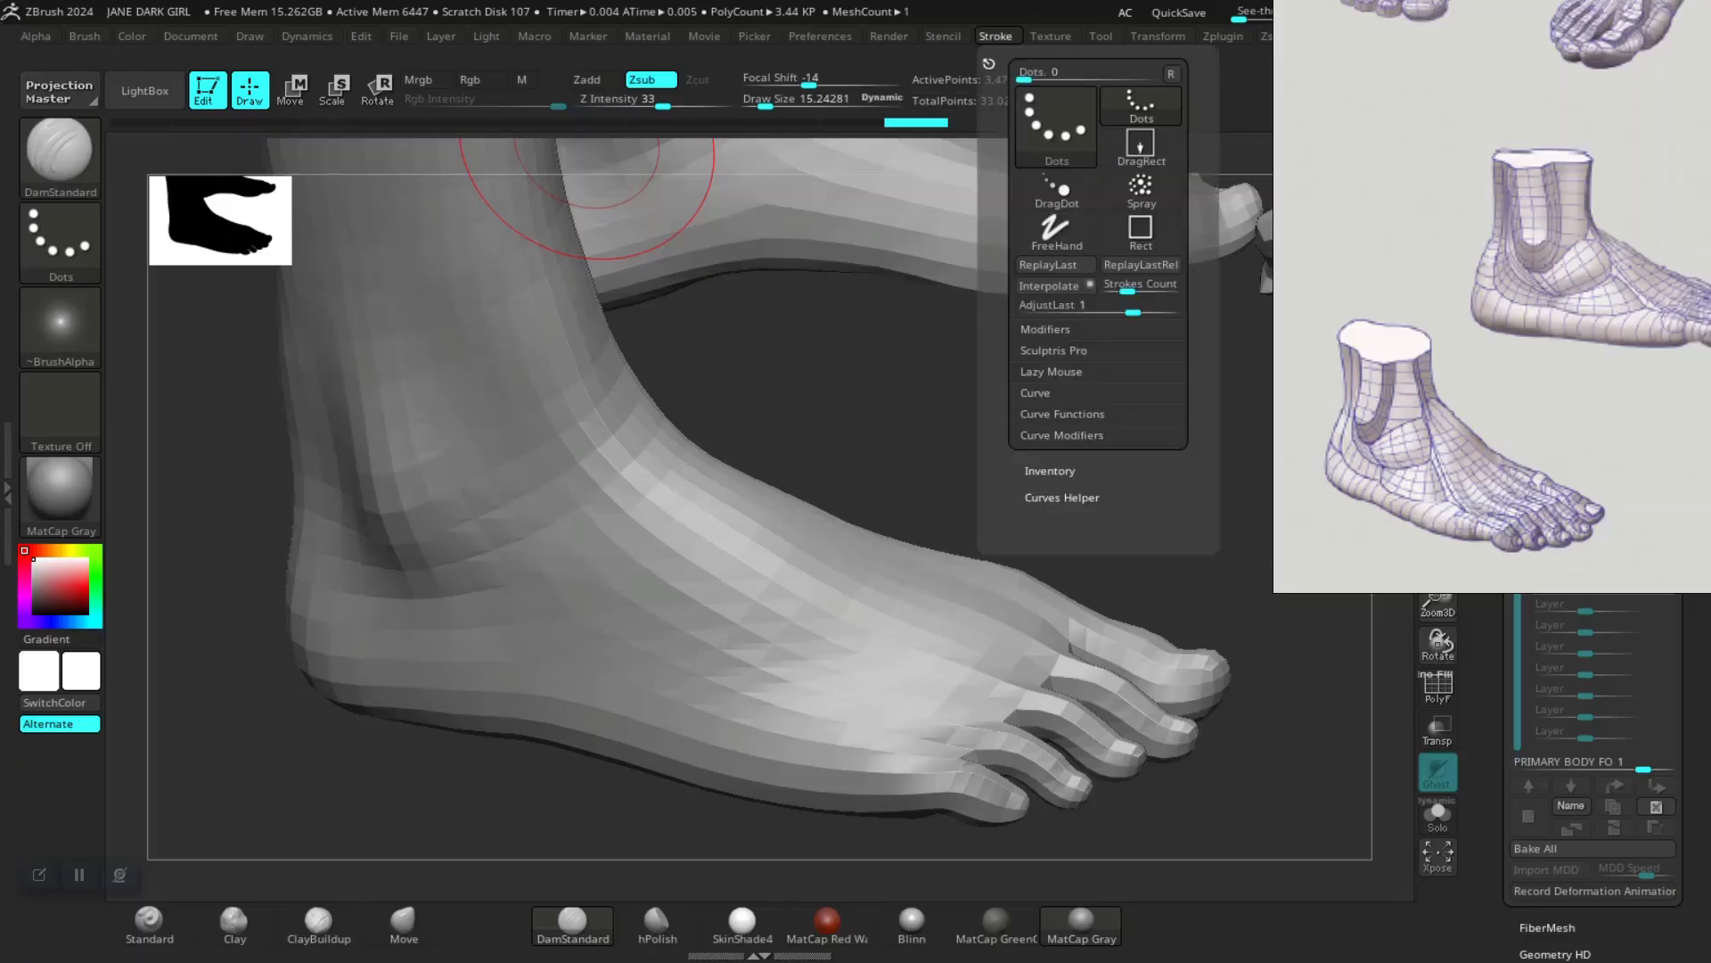
click(1052, 372)
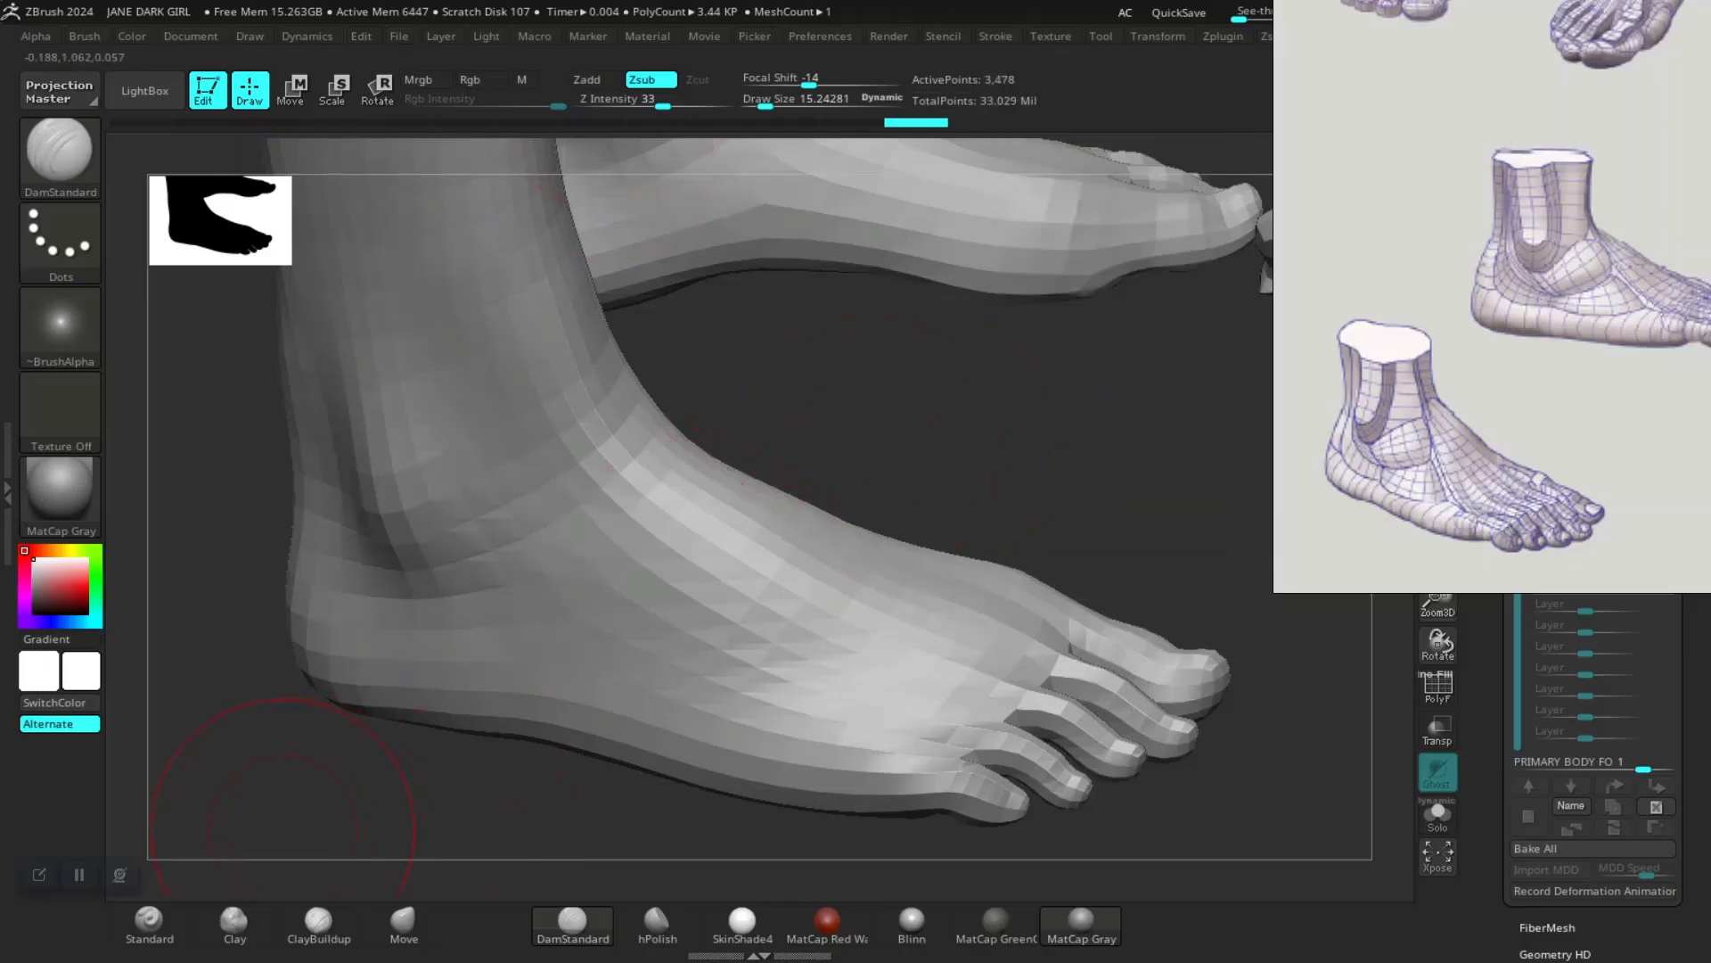
Step: Turn off LazyMouse for the Standard and ClayBuildup brushes
click(149, 922)
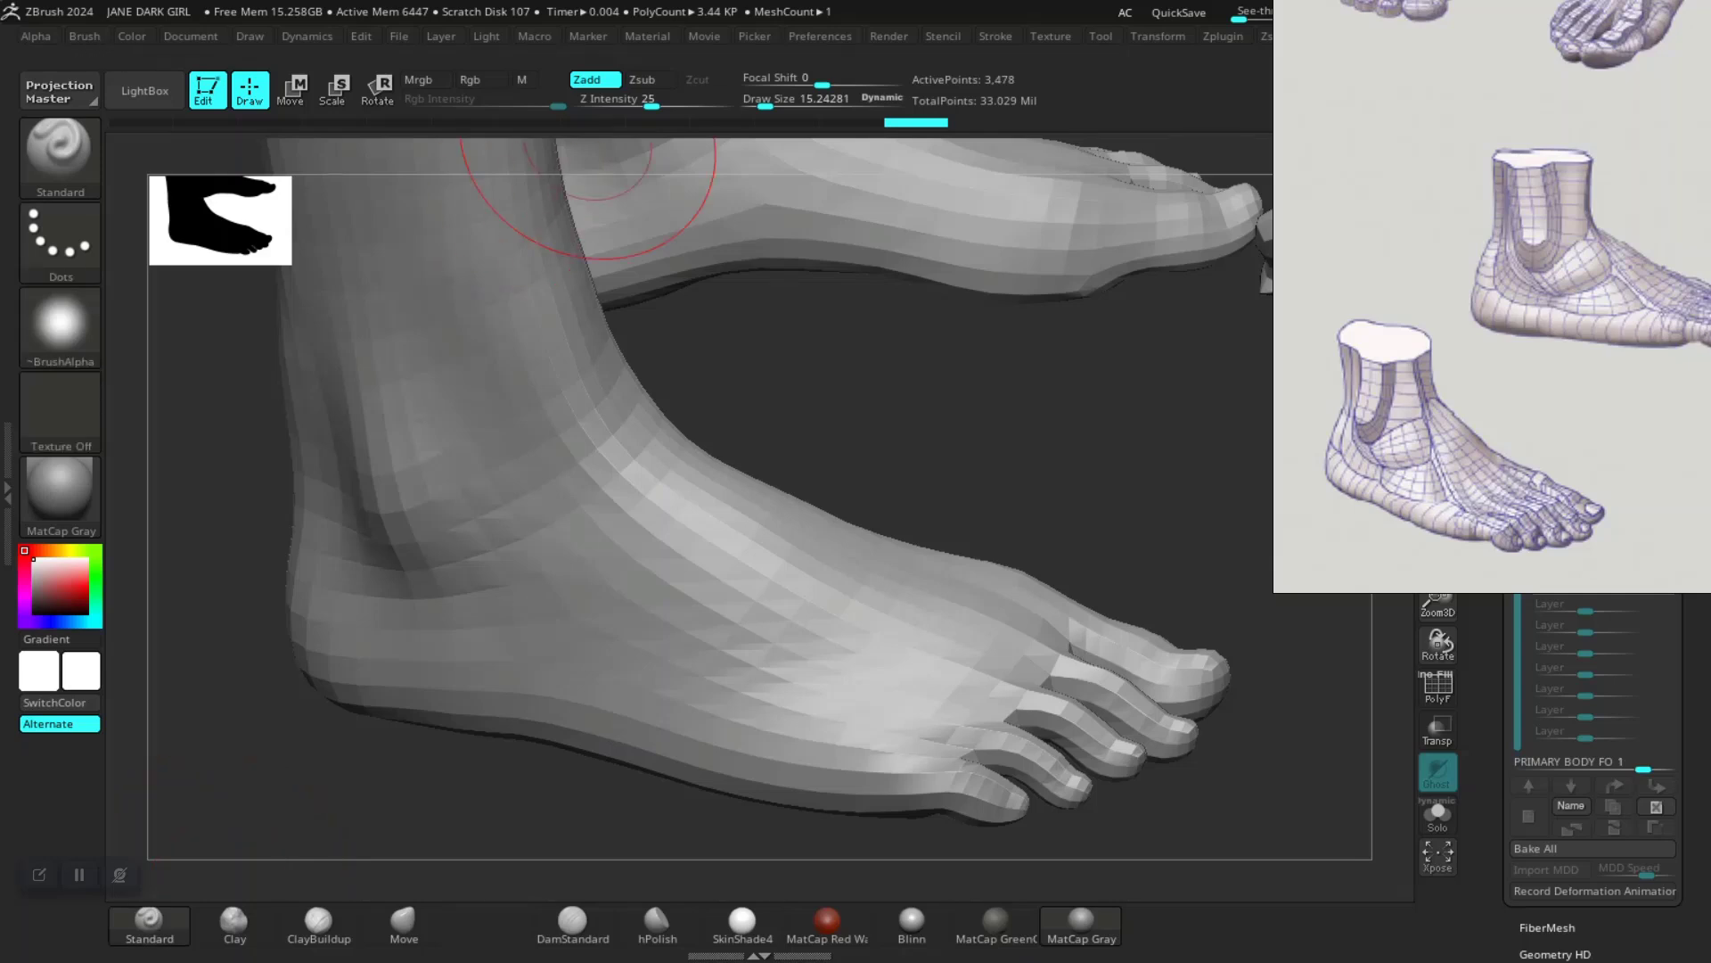
click(996, 36)
click(1056, 392)
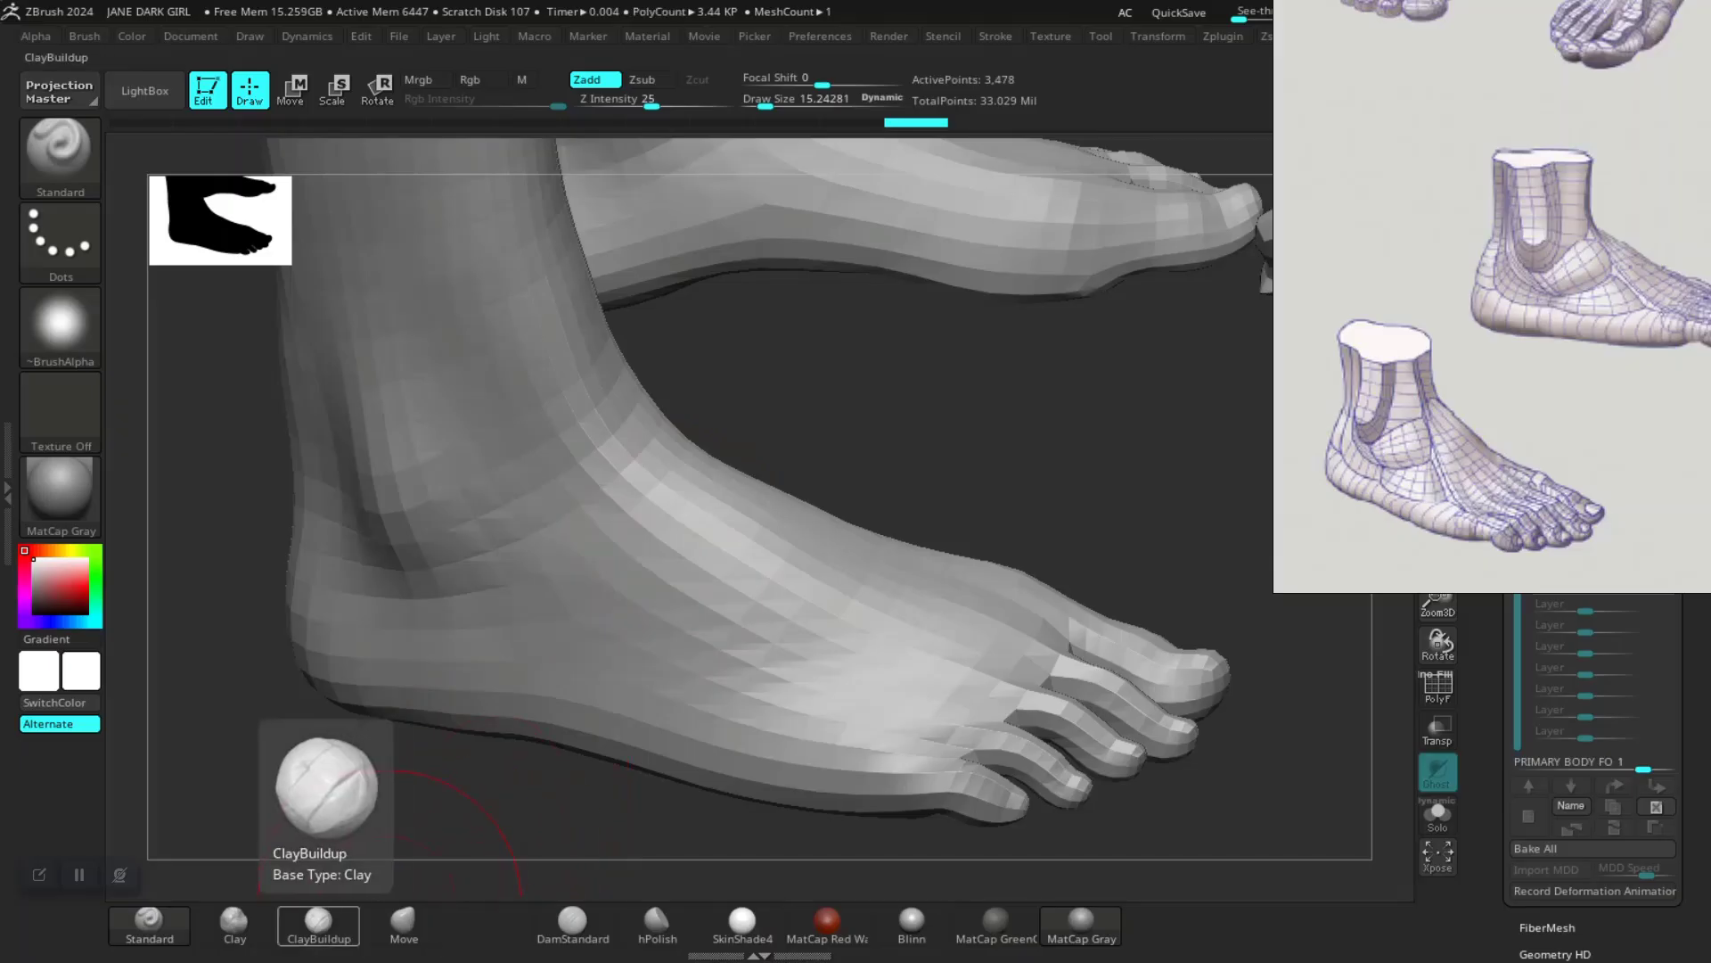
click(318, 919)
click(995, 36)
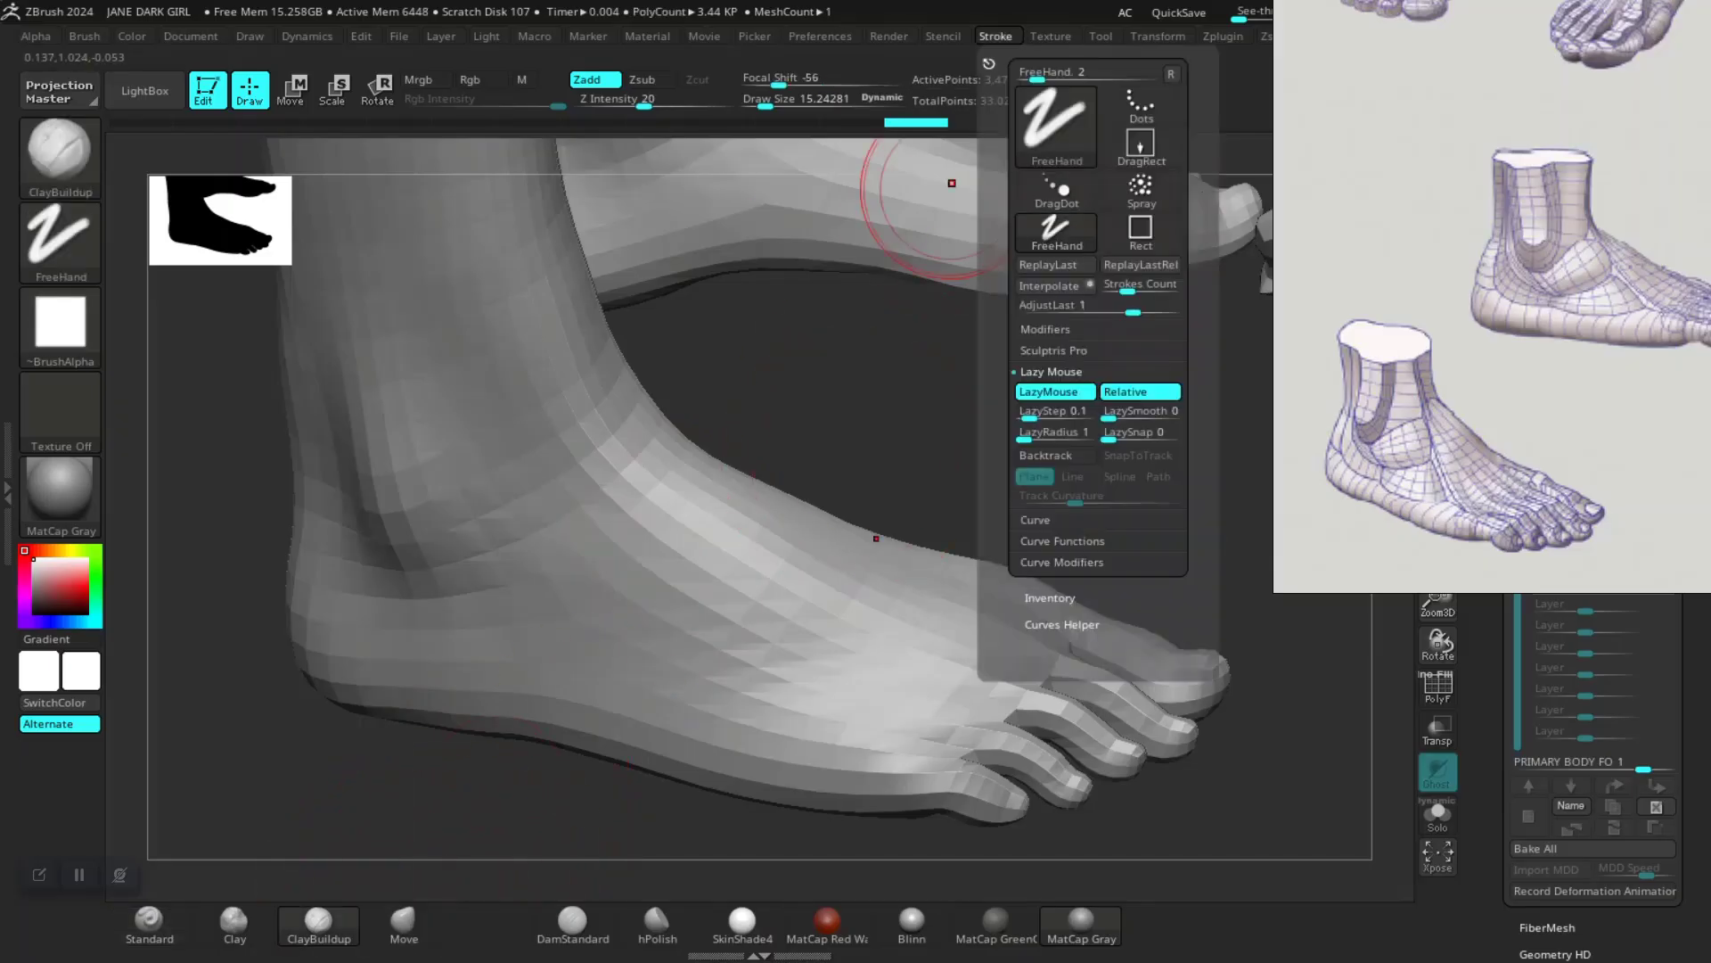
click(1056, 392)
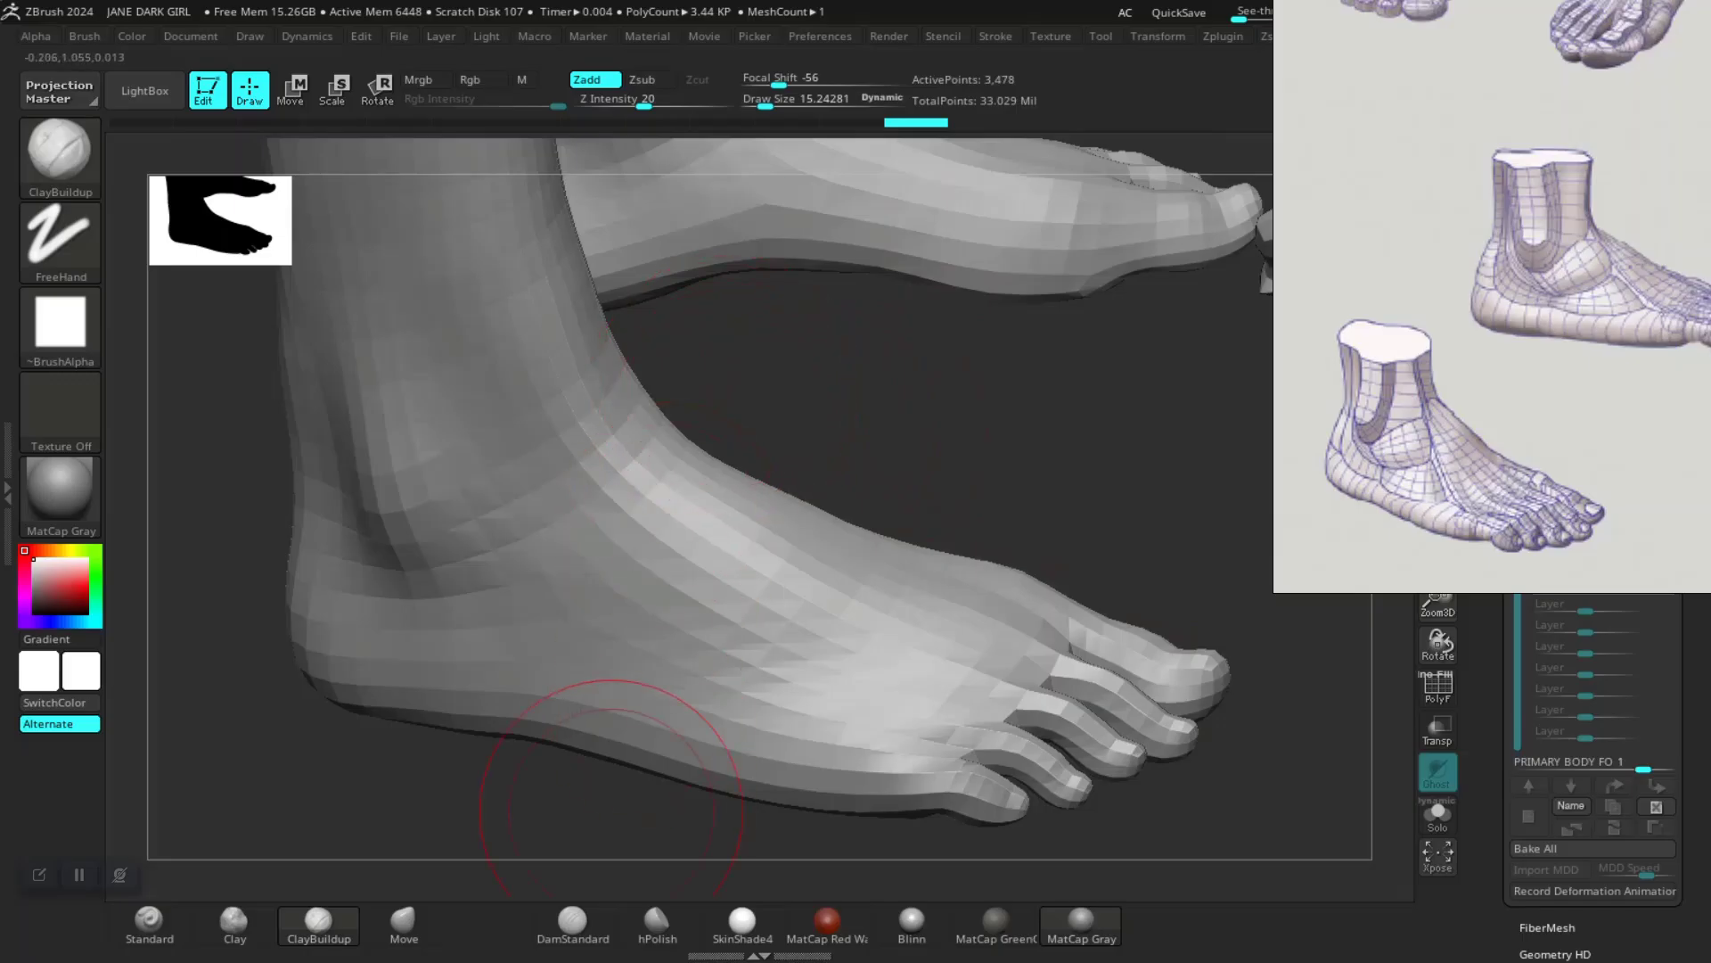
Step: Switch back to the DamStandard brush, set its Z Intensity to 12 and show the foot from its outer side
click(572, 919)
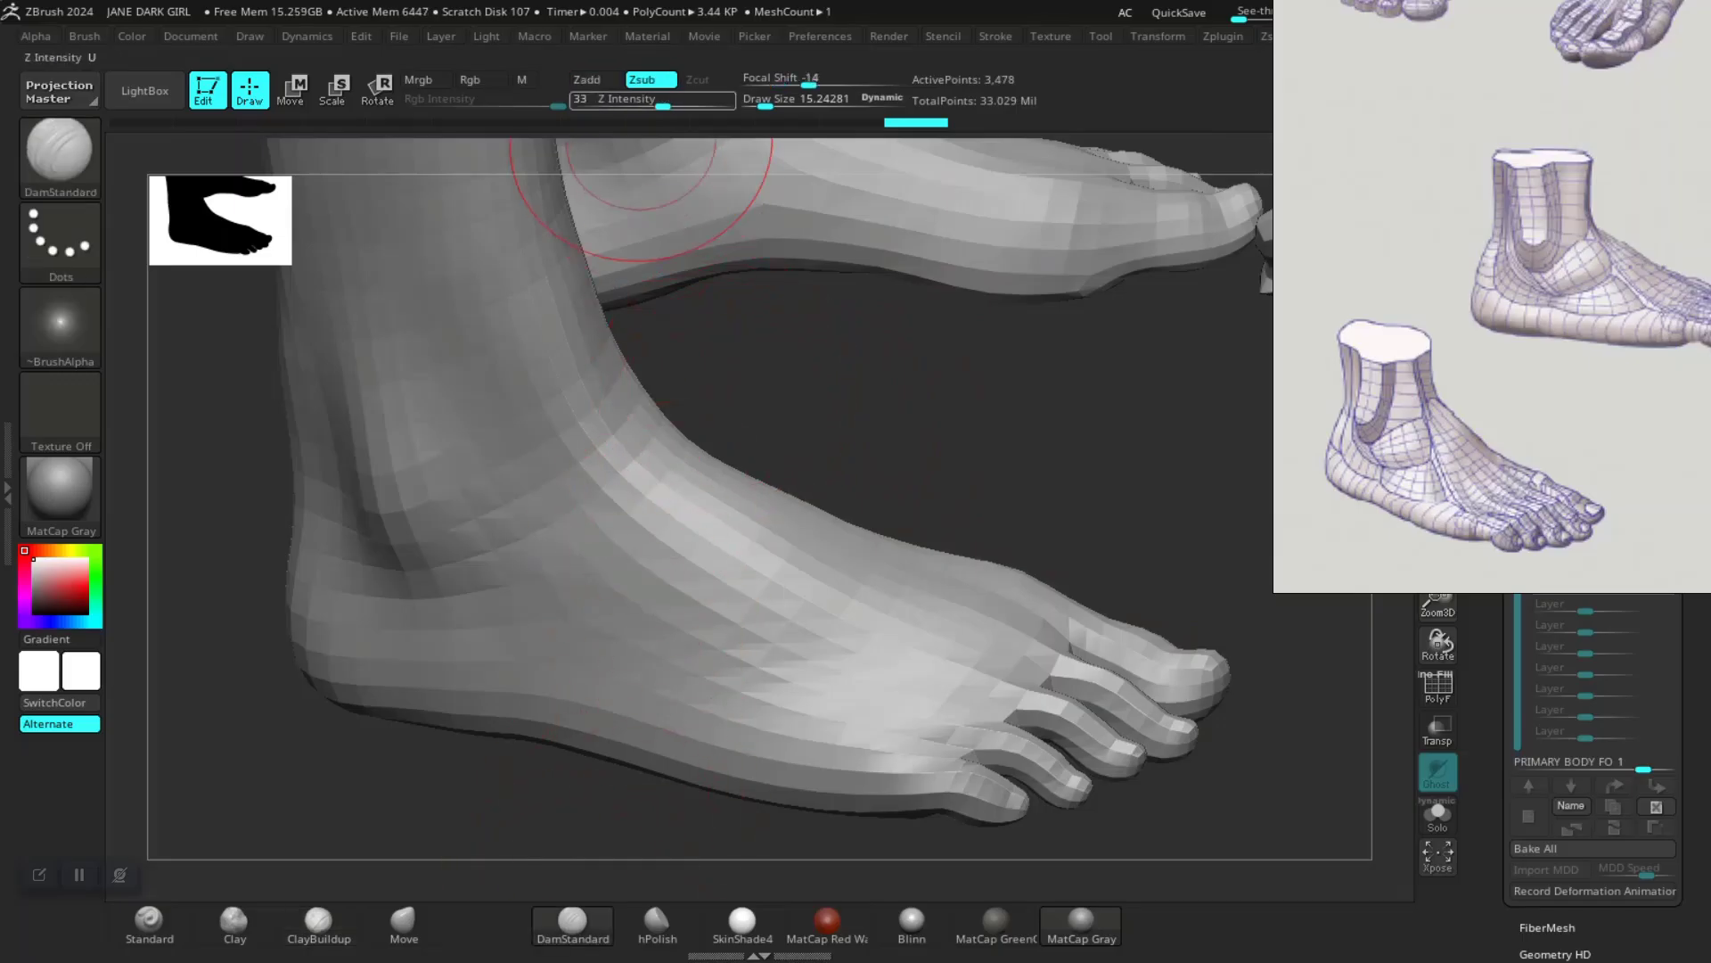
drag(635, 104, 630, 104)
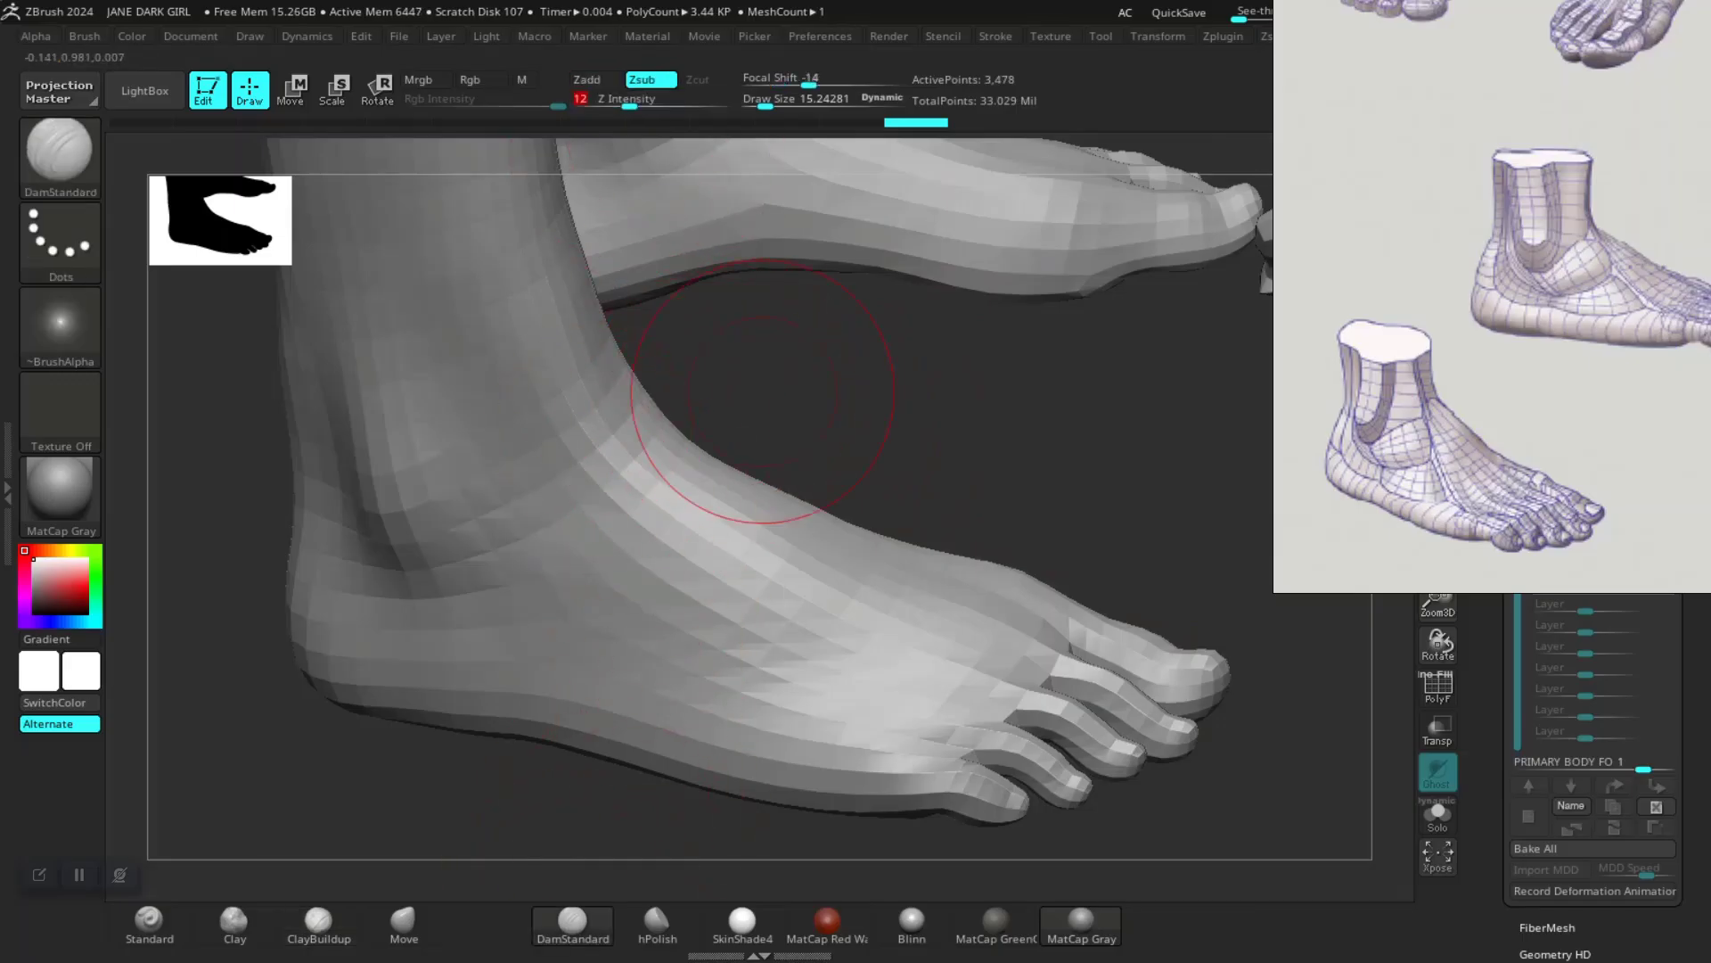
drag(763, 392, 793, 245)
alt+drag(733, 585, 720, 858)
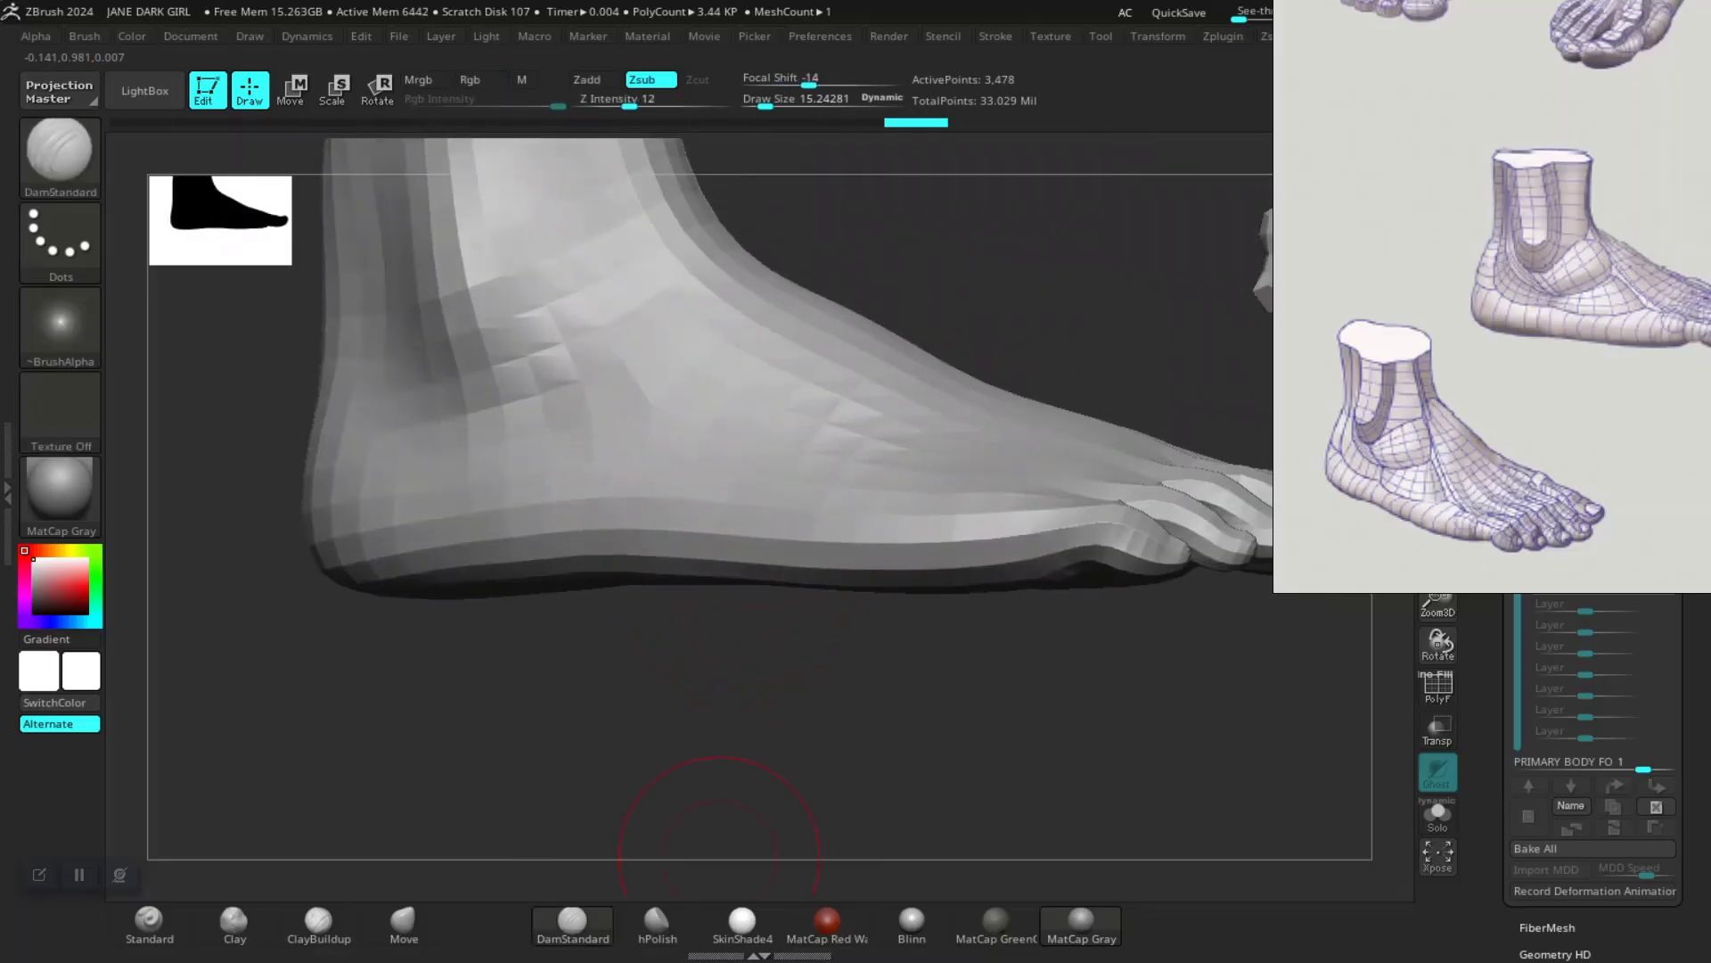
alt+drag(946, 142, 891, 357)
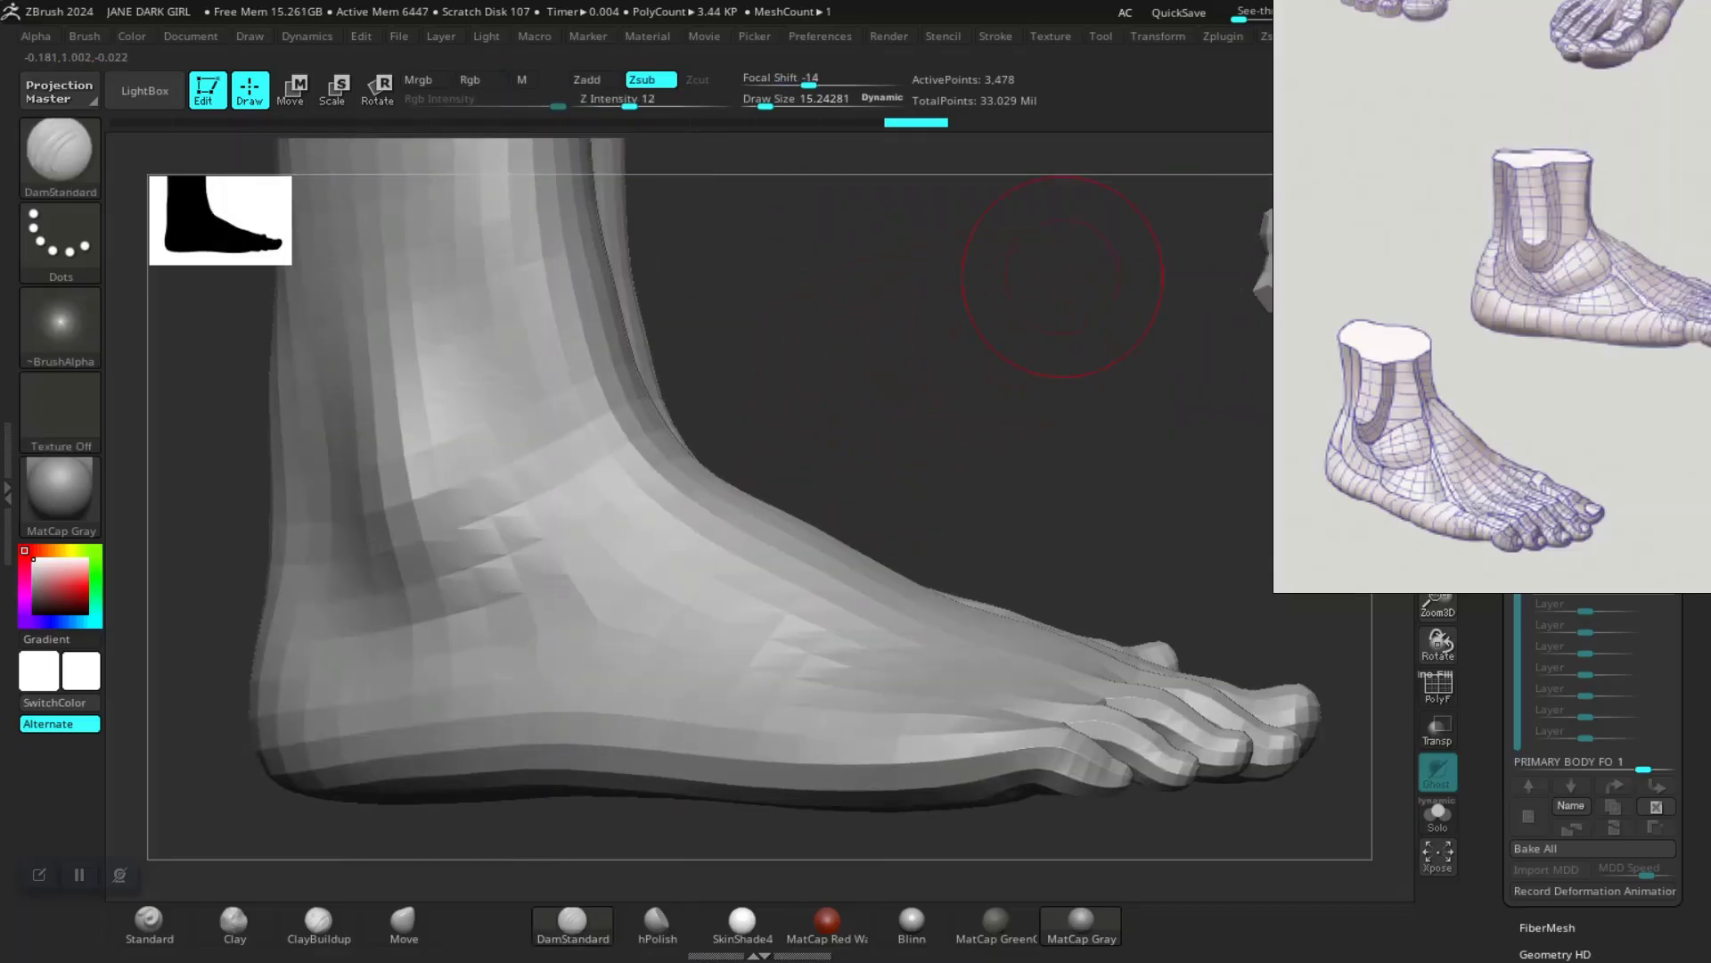
Step: Search the reference board for the foot photographs and look over the foot and lower-leg images around them
scroll(1492, 297, down, 5)
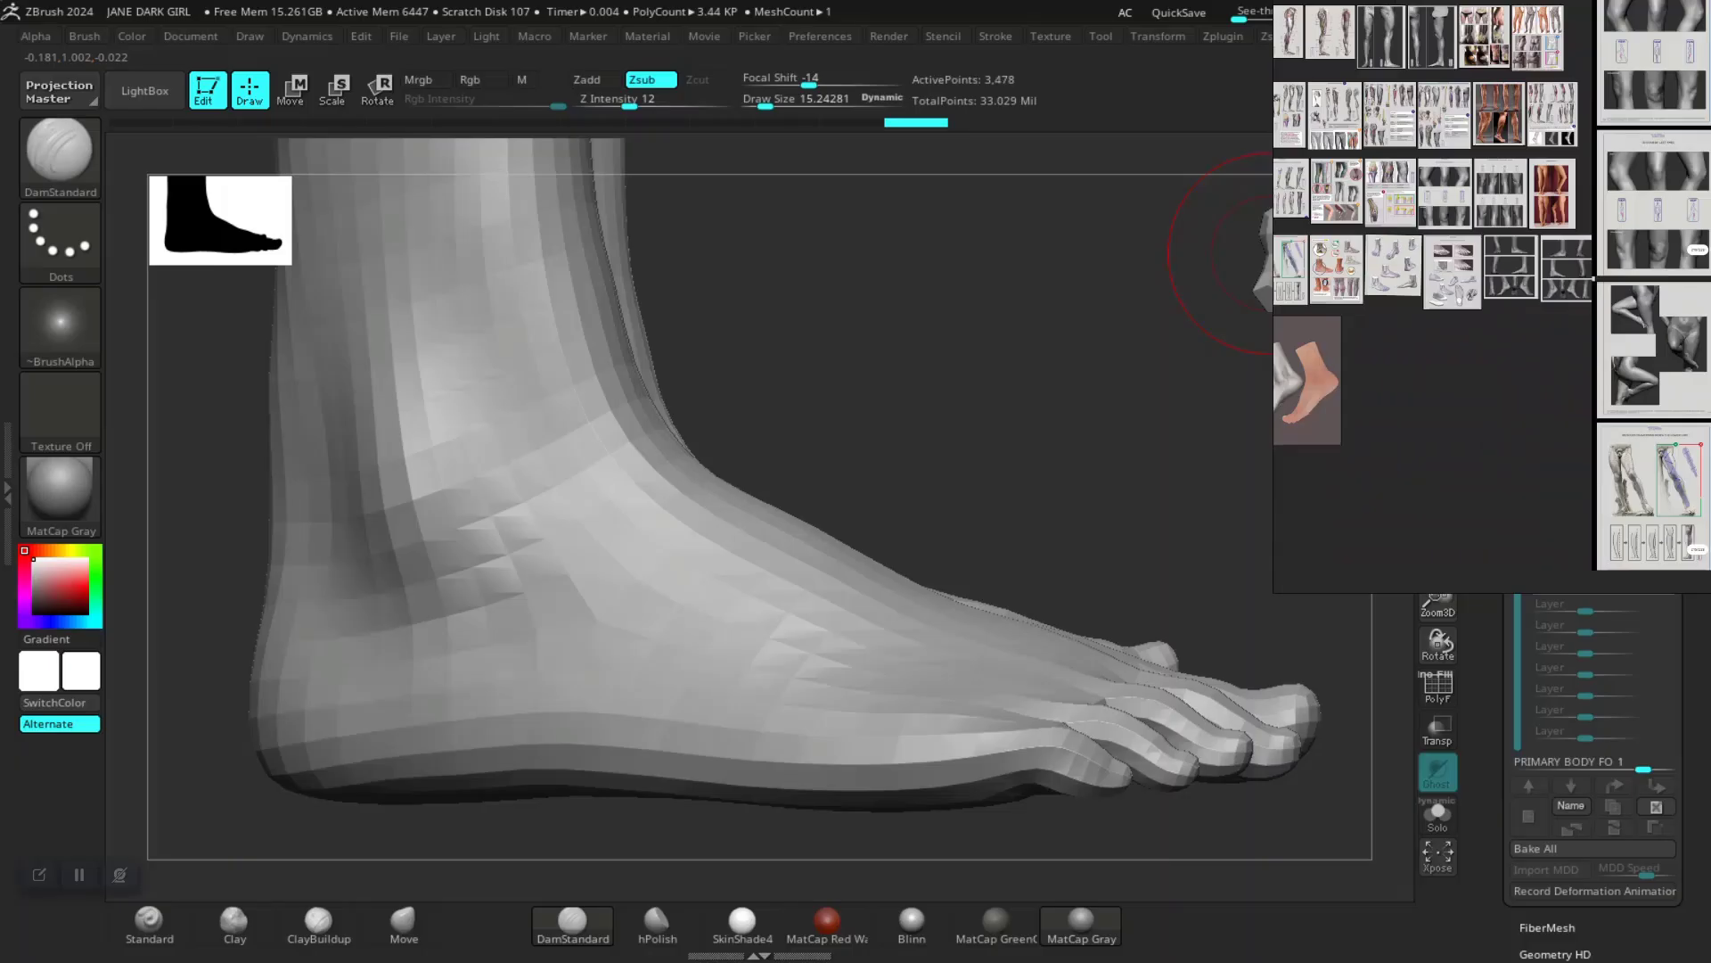
scroll(1492, 297, down, 8)
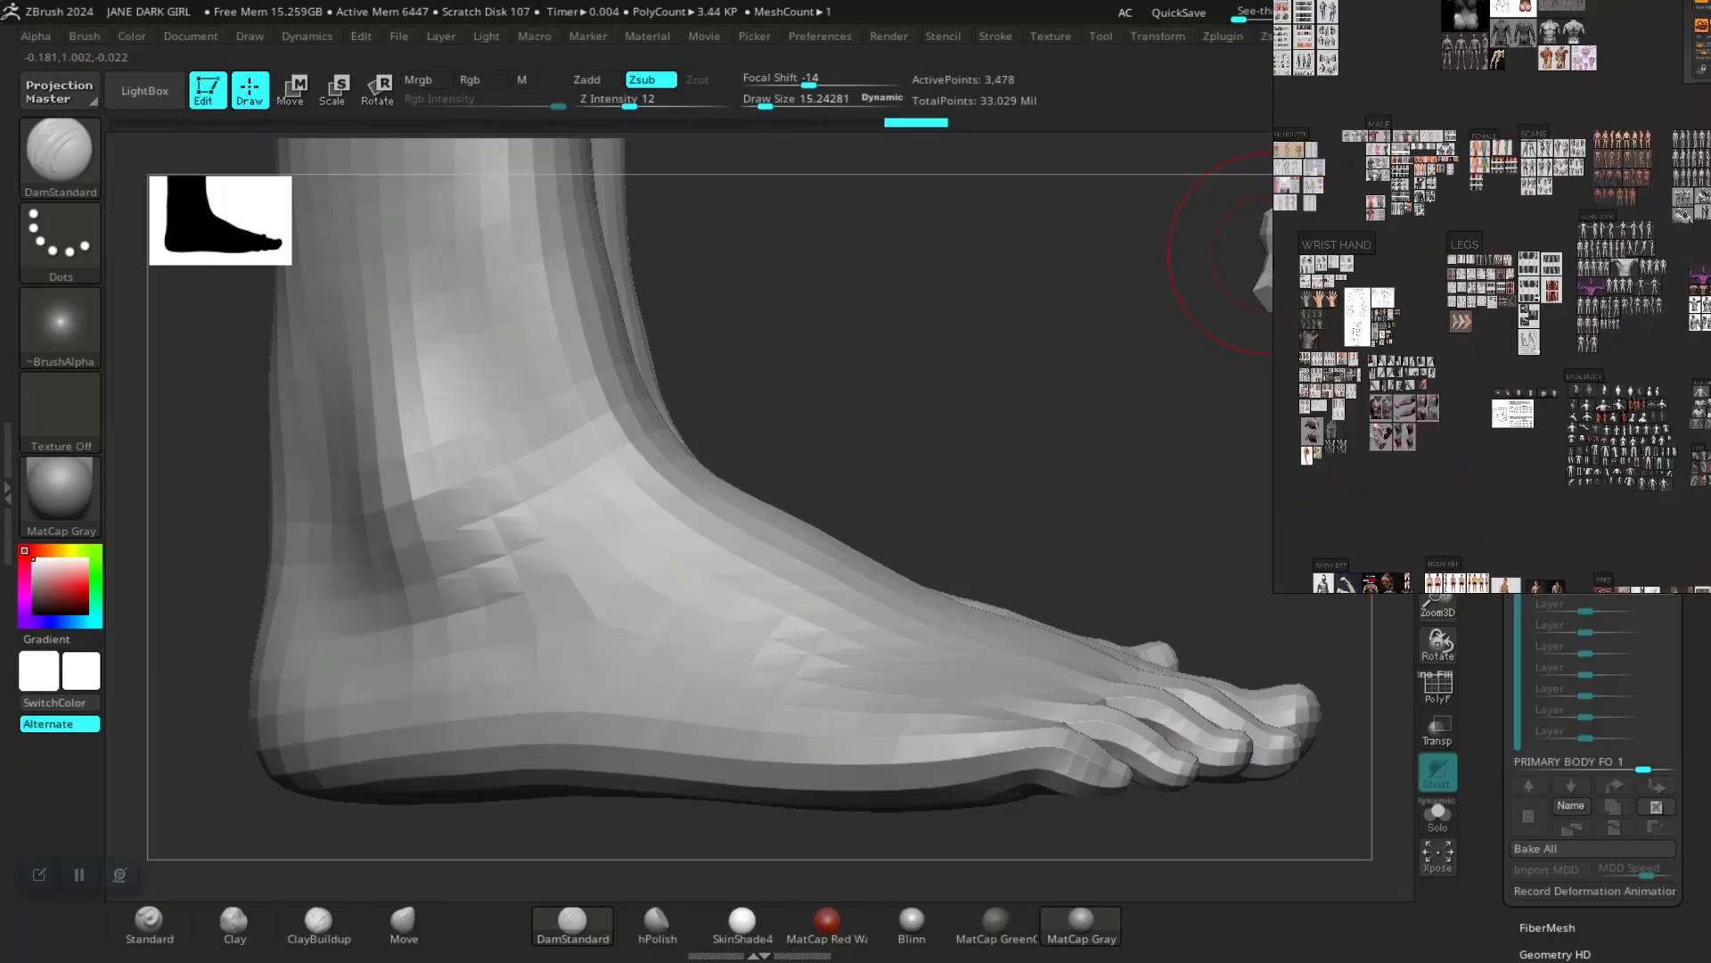
middle_drag(1649, 446, 1294, 262)
scroll(1469, 366, down, 3)
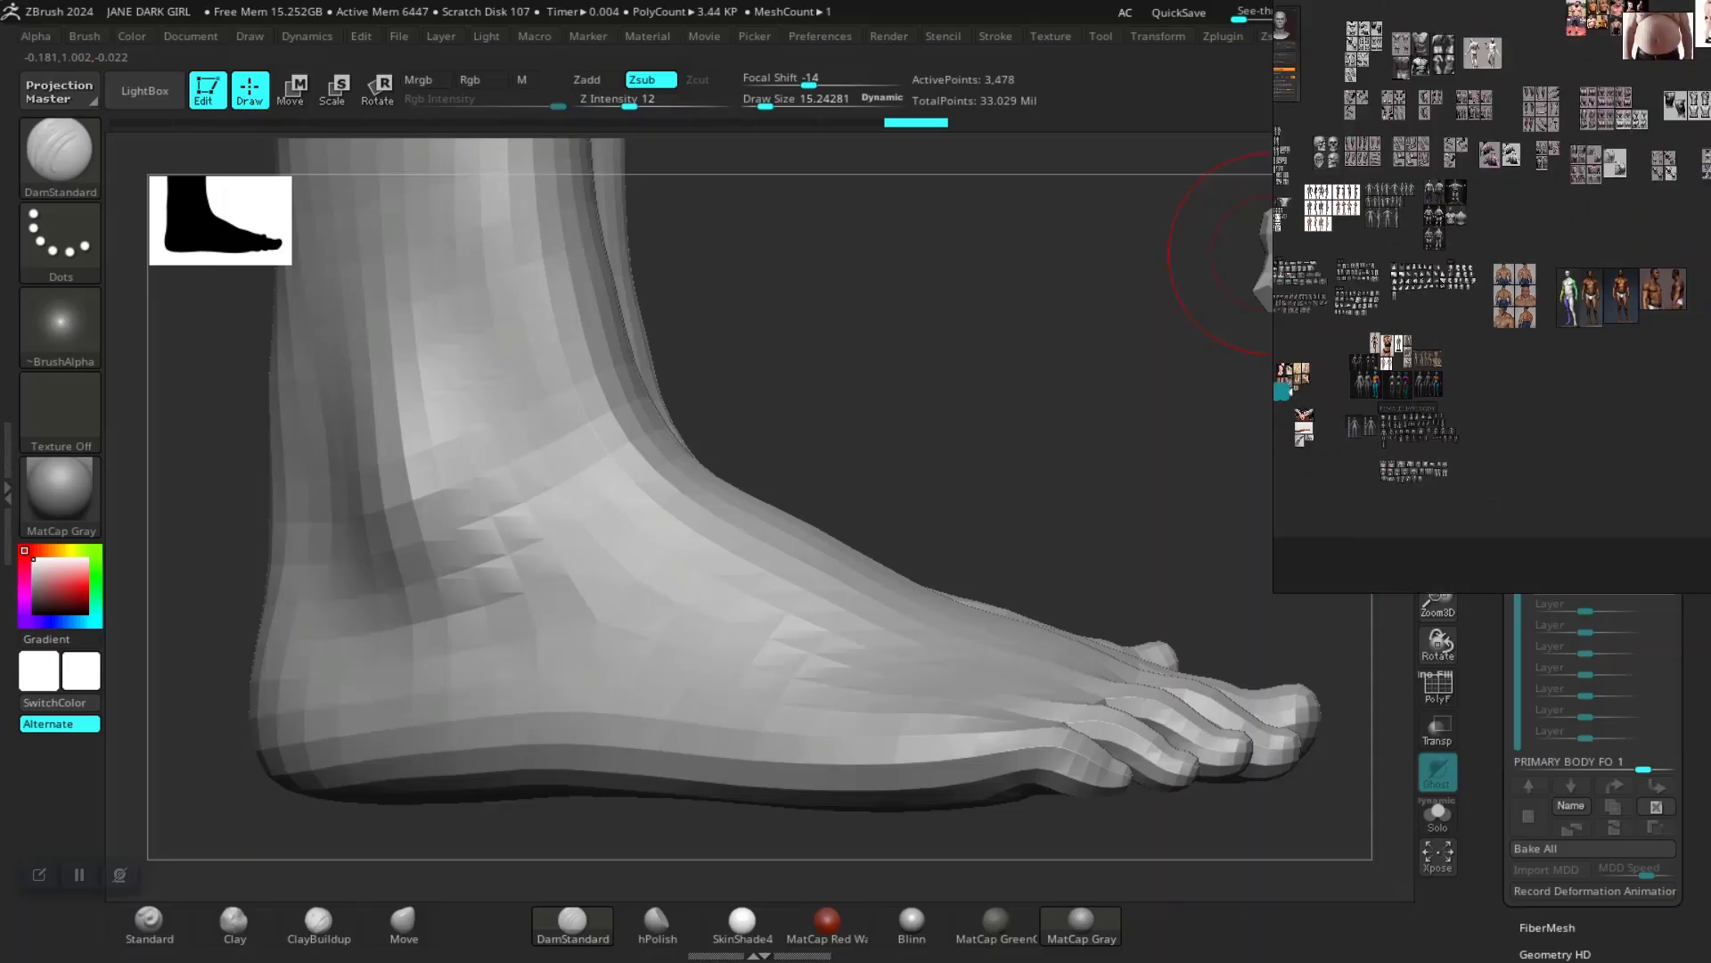
middle_drag(1469, 366, 1666, 373)
scroll(1498, 398, up, 5)
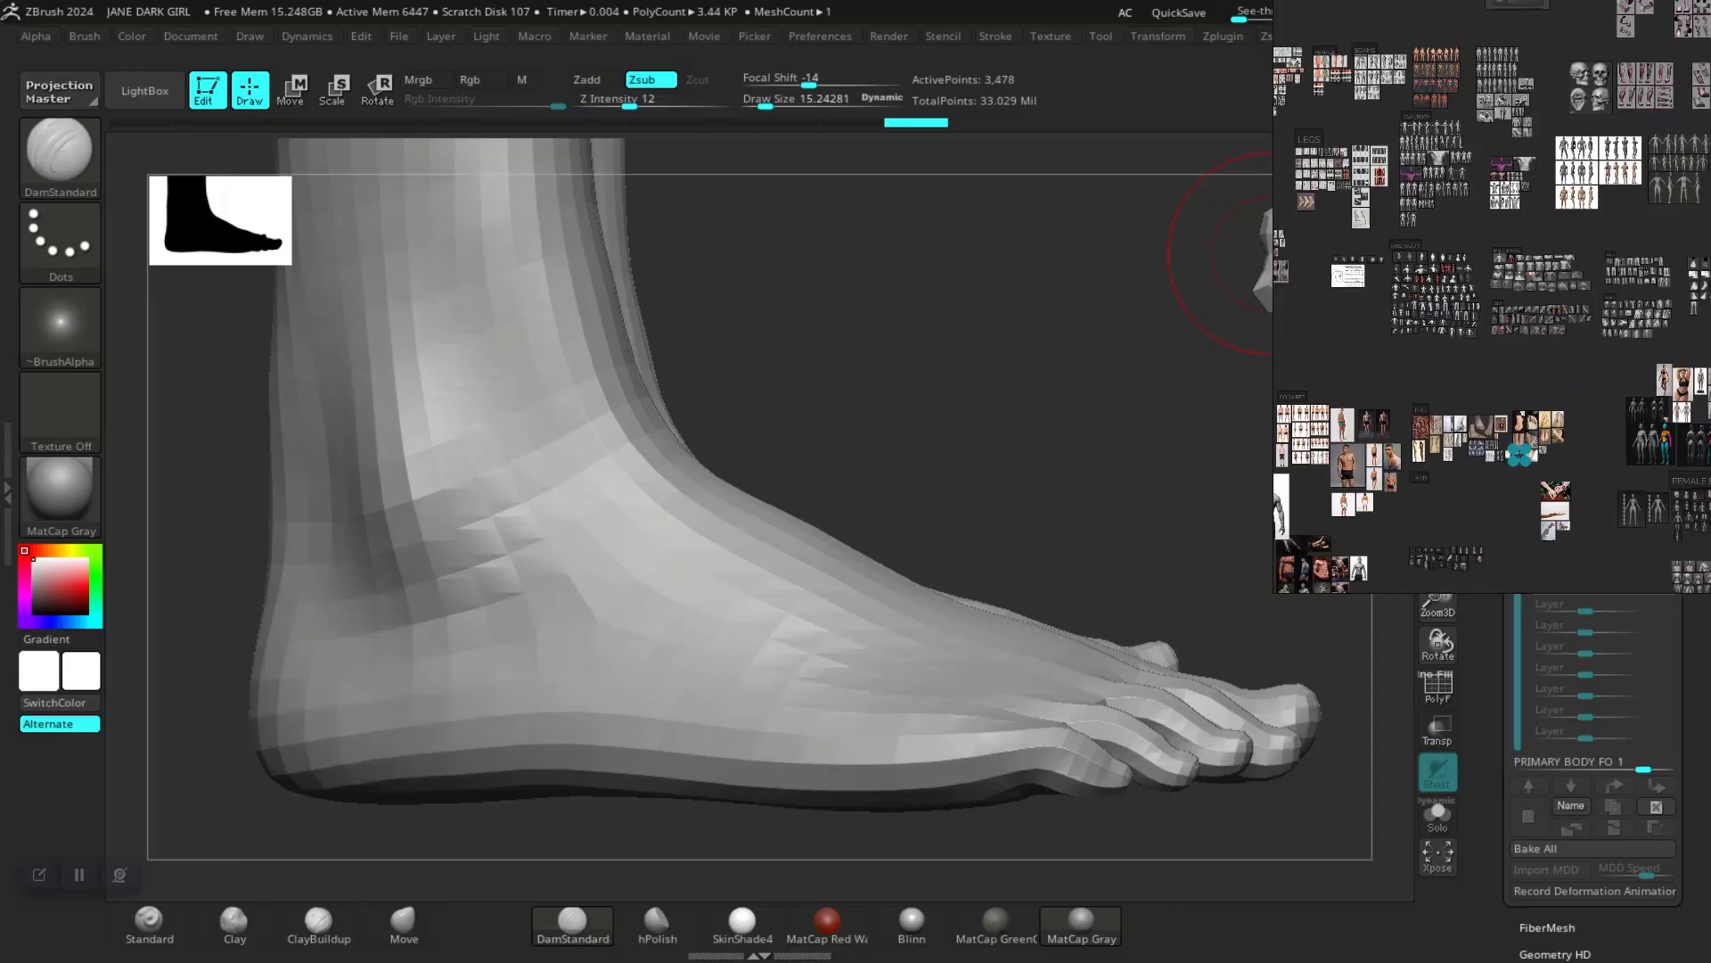
scroll(1578, 488, up, 4)
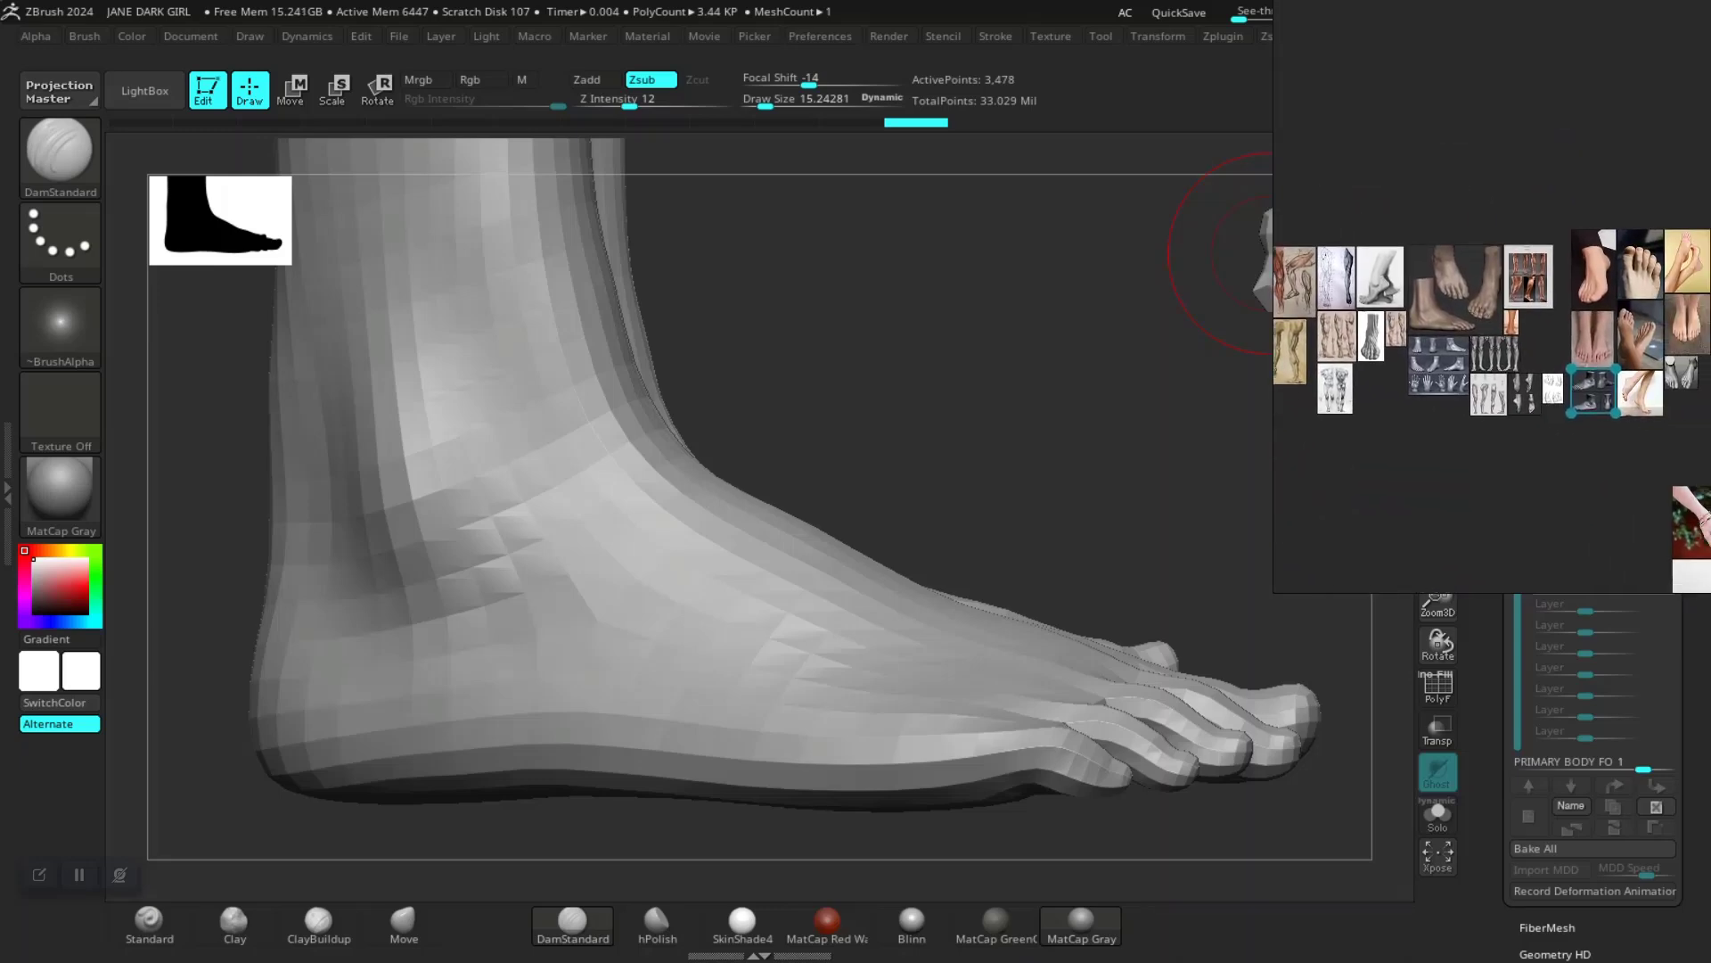
scroll(1676, 392, up, 3)
scroll(1373, 348, down, 10)
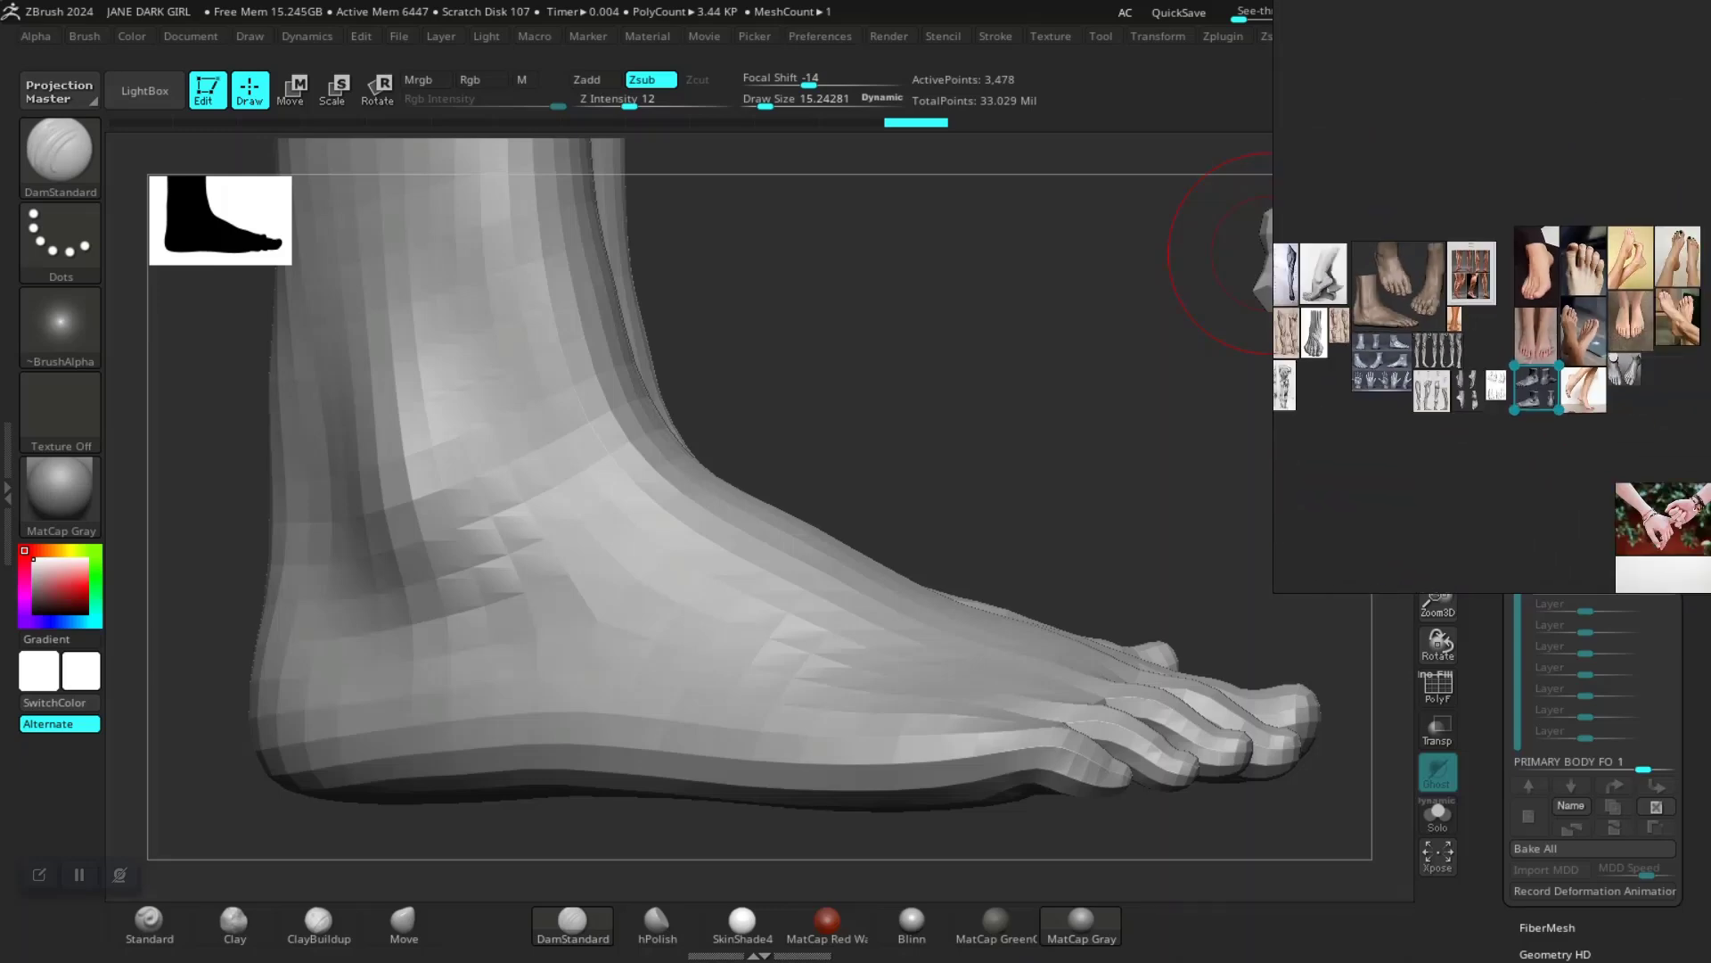
scroll(1418, 357, up, 5)
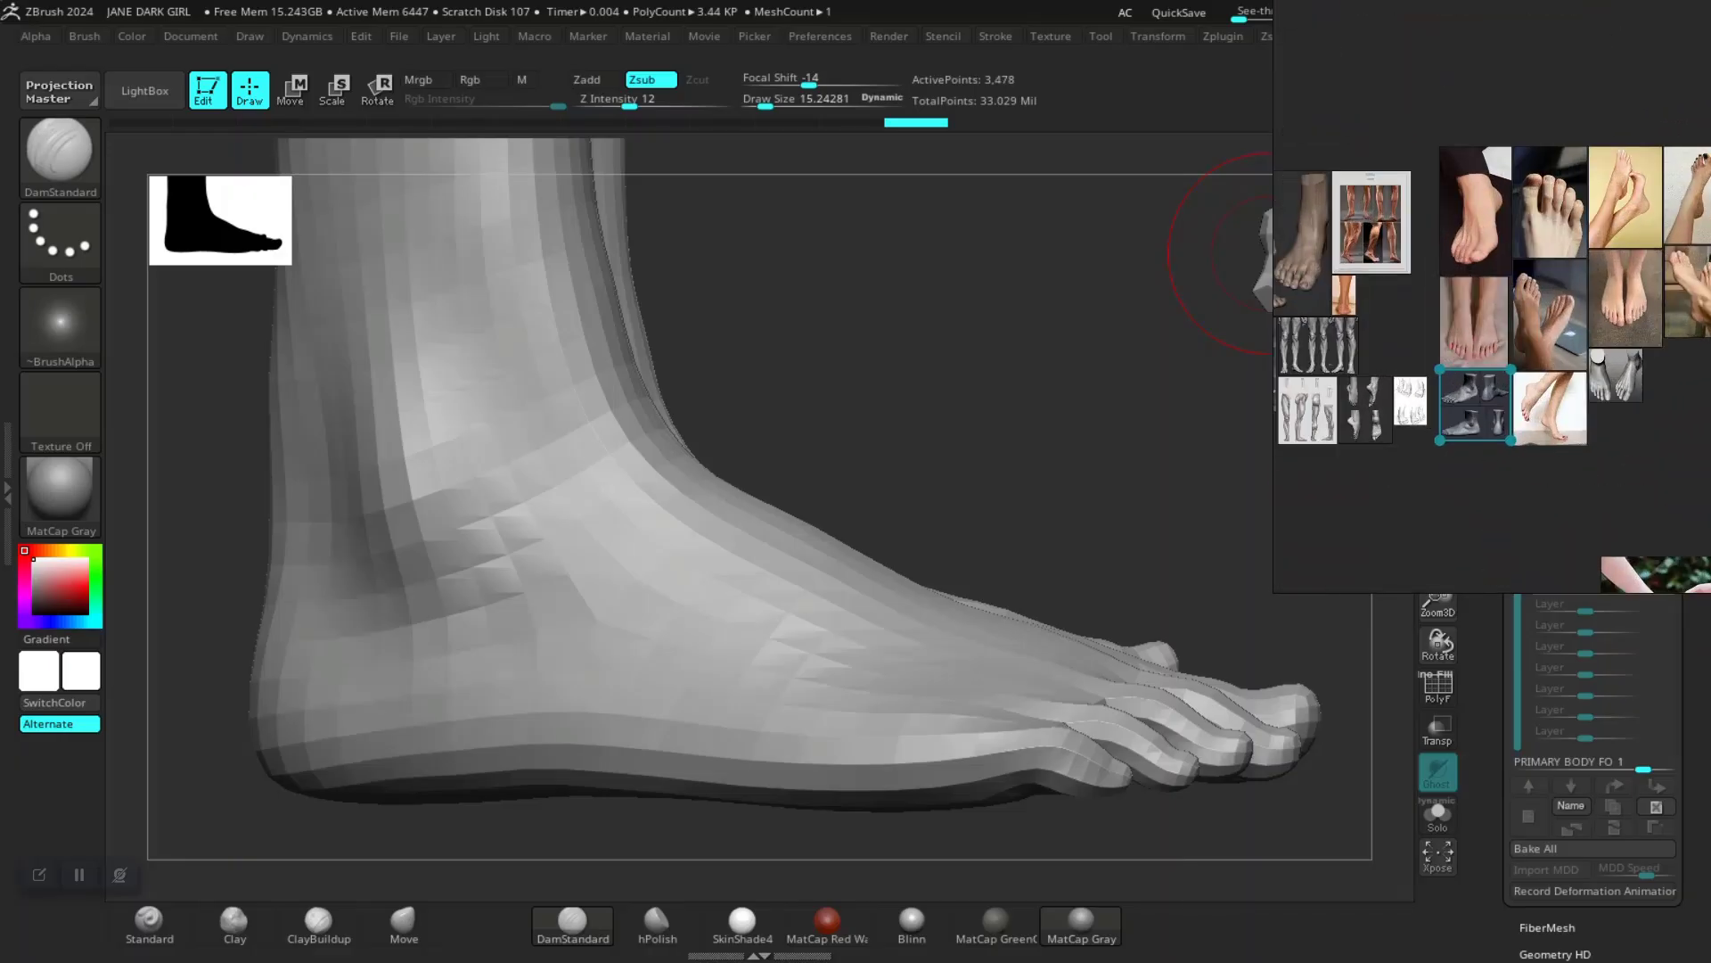
scroll(1536, 343, down, 2)
scroll(1427, 325, down, 8)
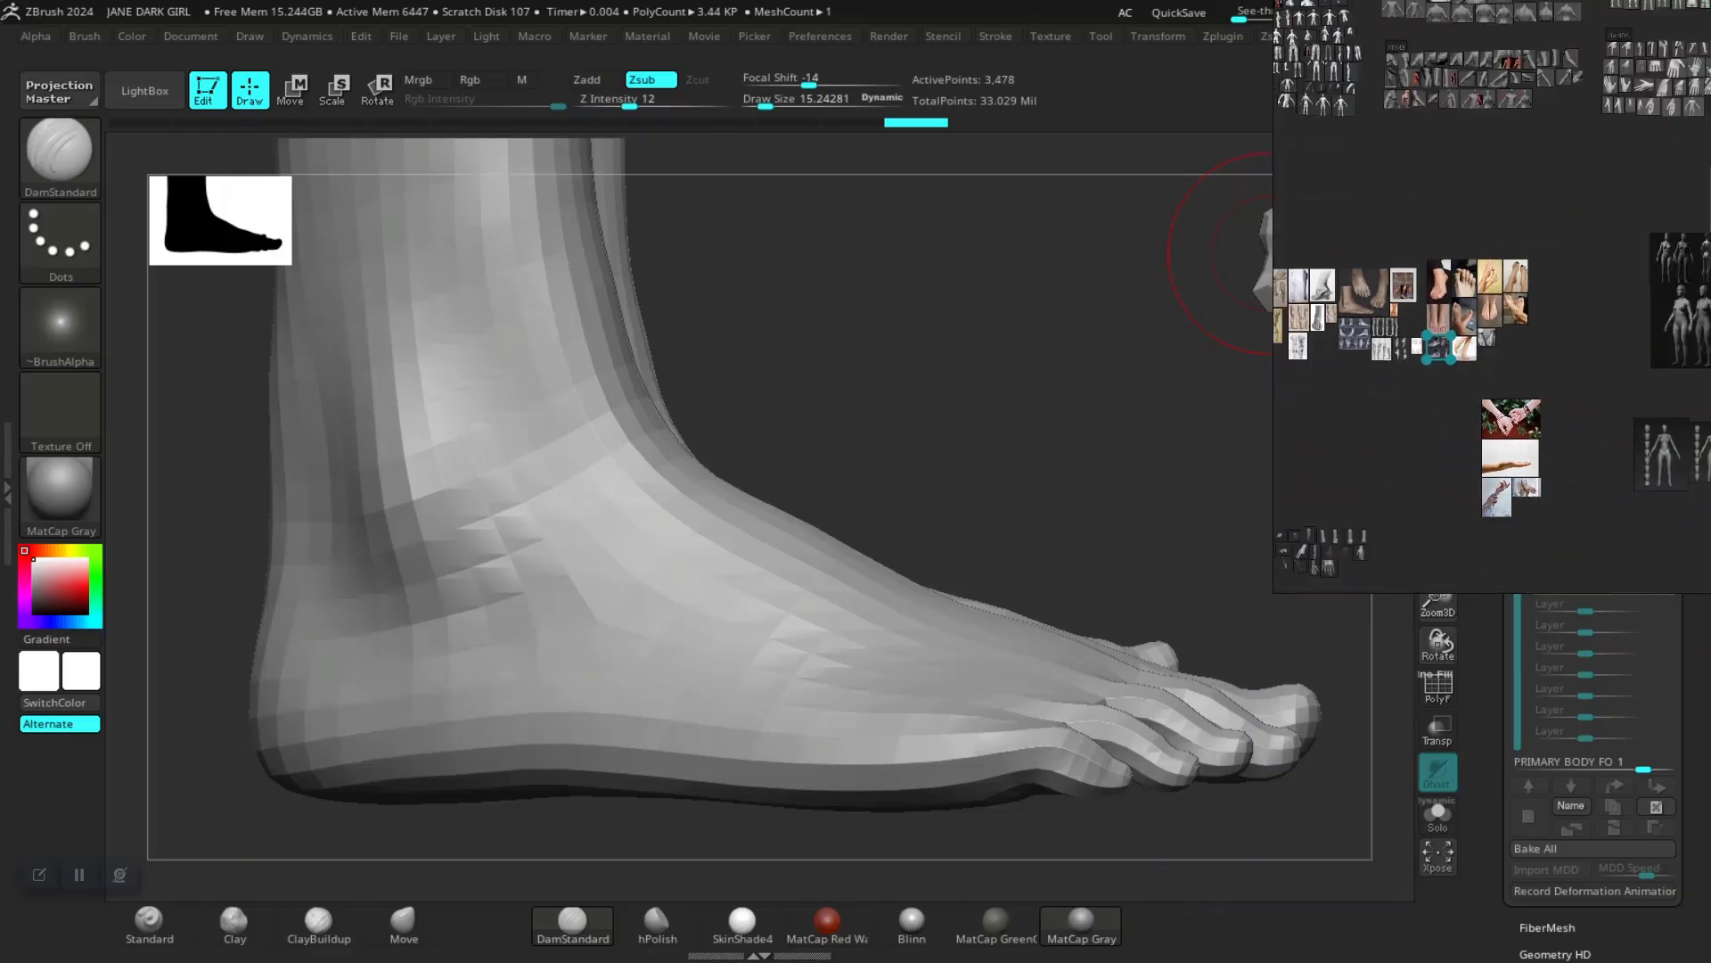
Step: Move the ALL FEMALE and WRIST HAND reference groups away from the leg sheets to open a gap beside them
scroll(1506, 125, up, 4)
scroll(1521, 201, up, 4)
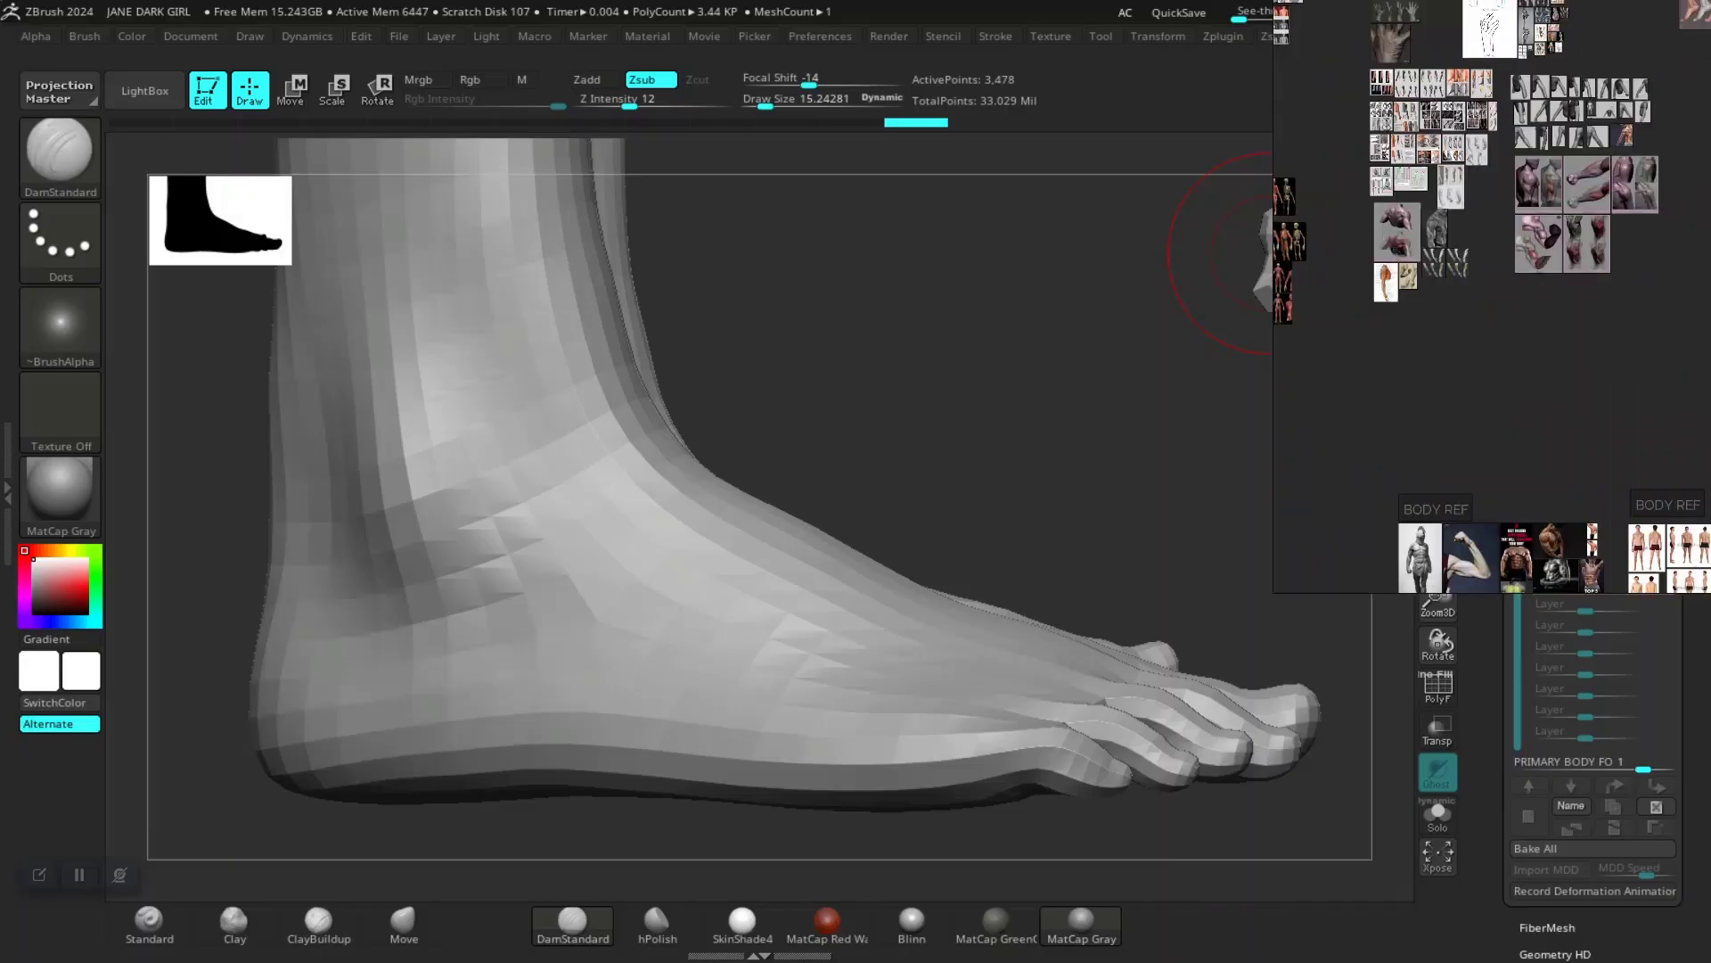
middle_drag(1685, 178, 1387, 381)
scroll(1507, 375, down, 3)
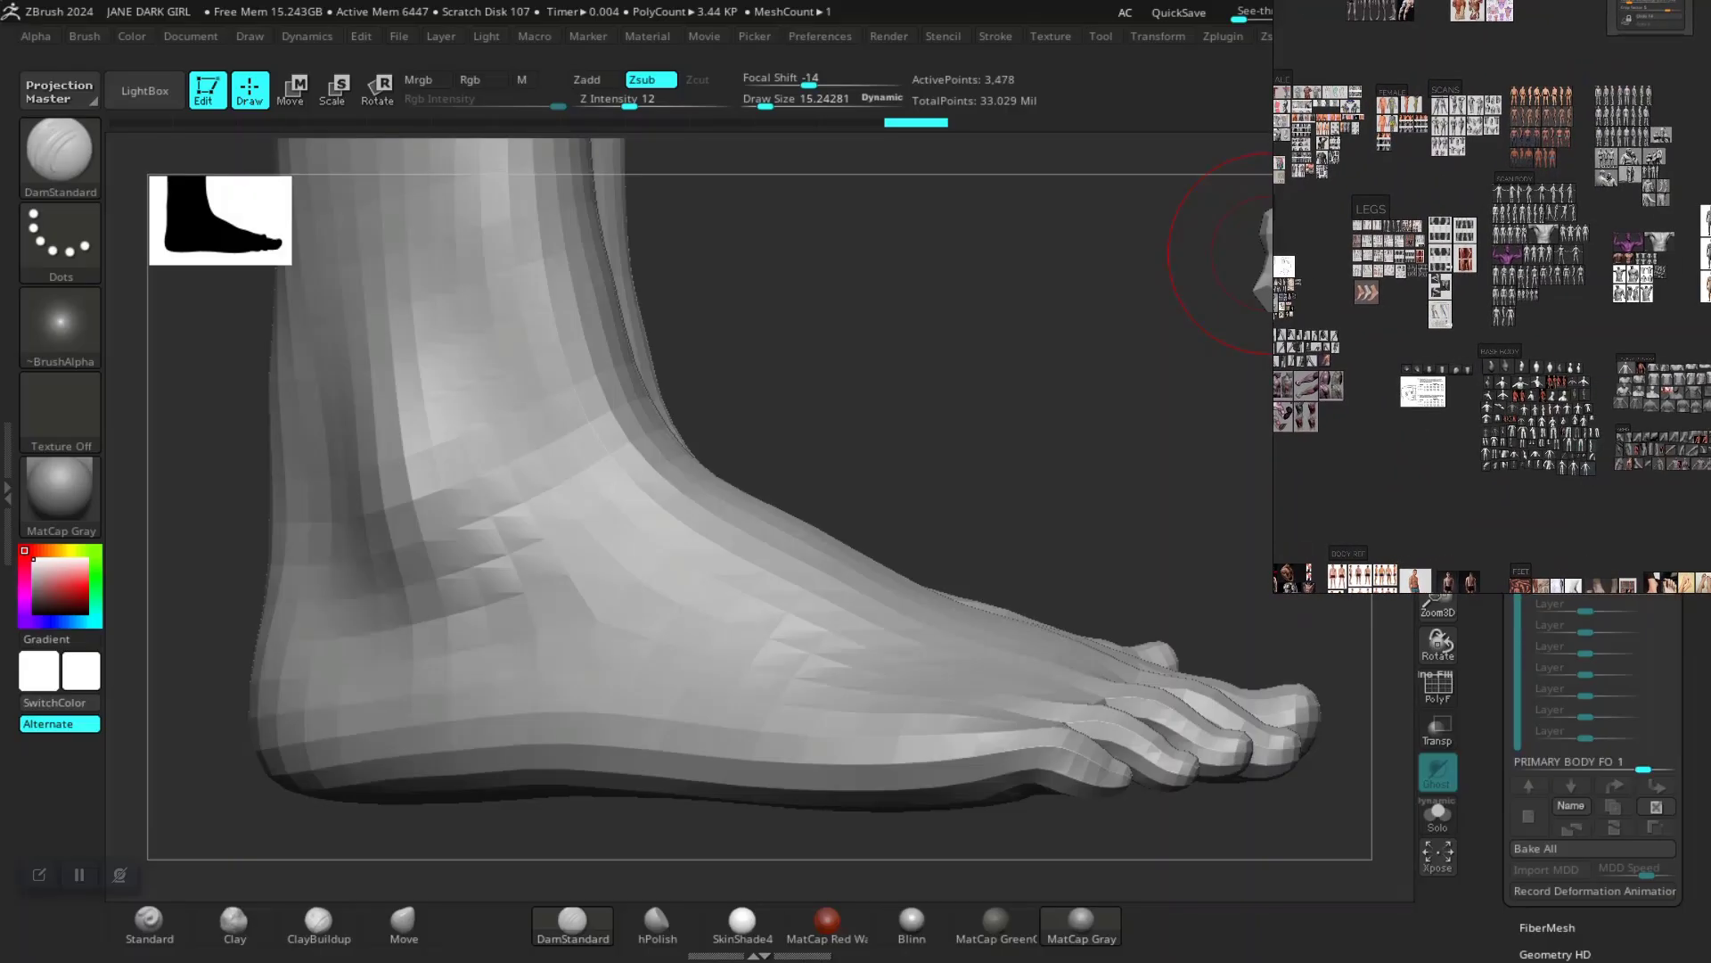
scroll(1435, 303, down, 3)
middle_drag(1426, 303, 1628, 270)
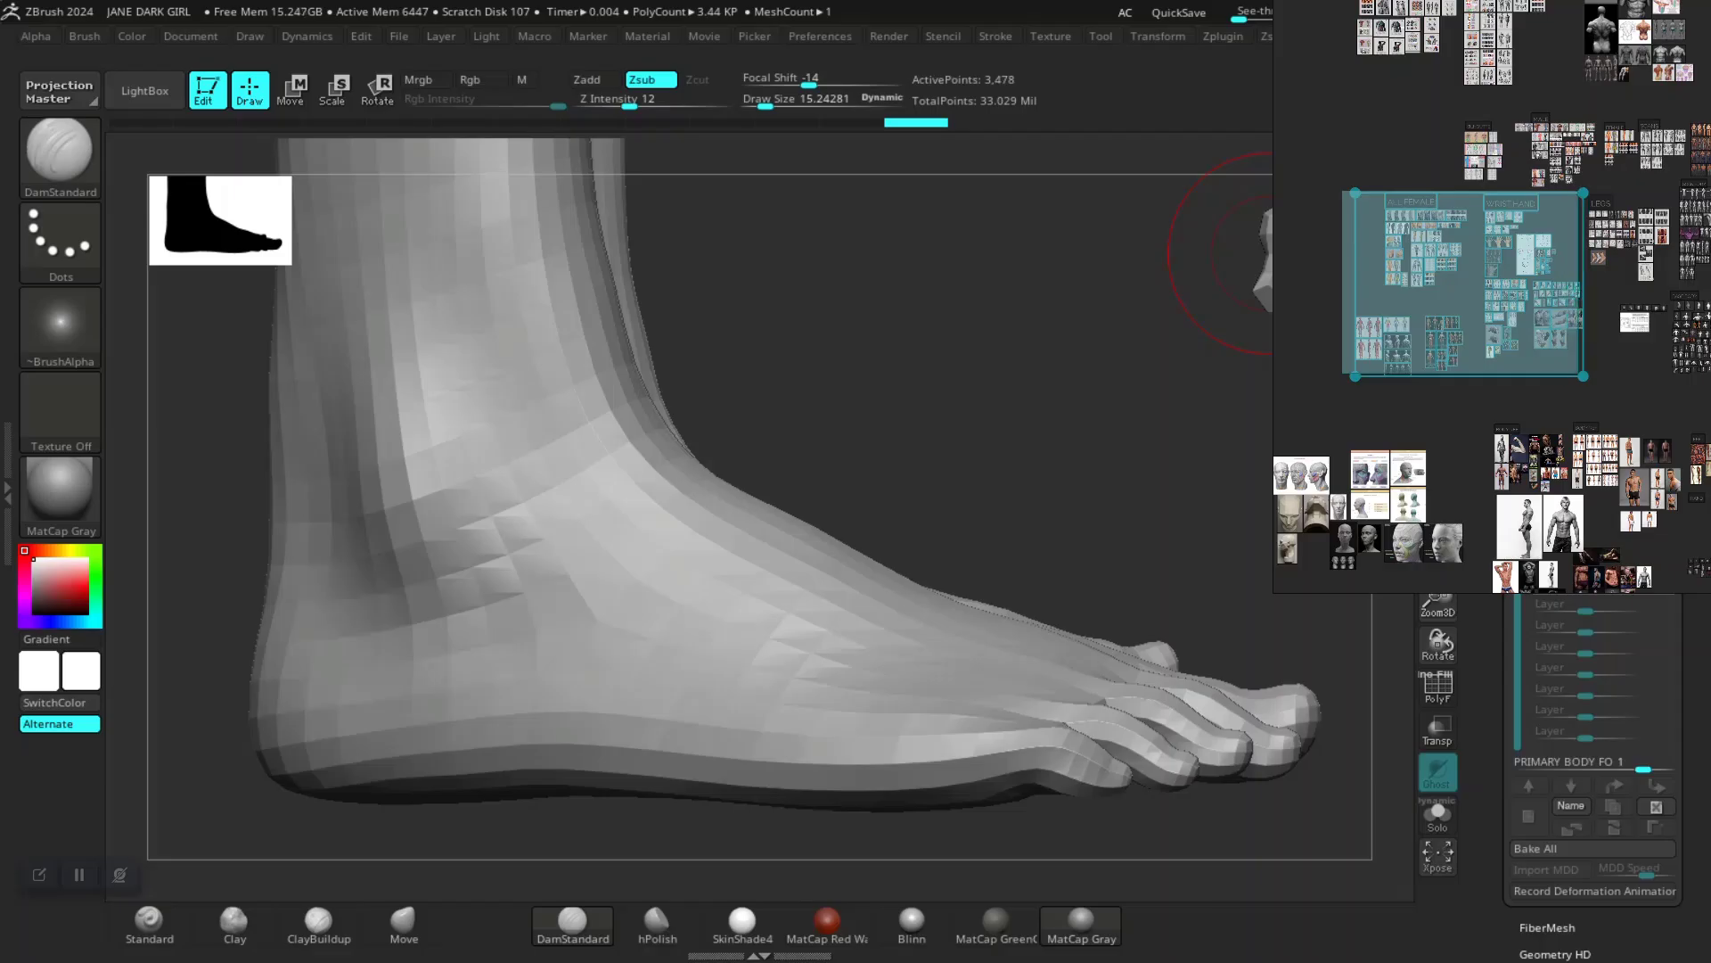
drag(1578, 373, 1581, 374)
drag(1516, 289, 1354, 290)
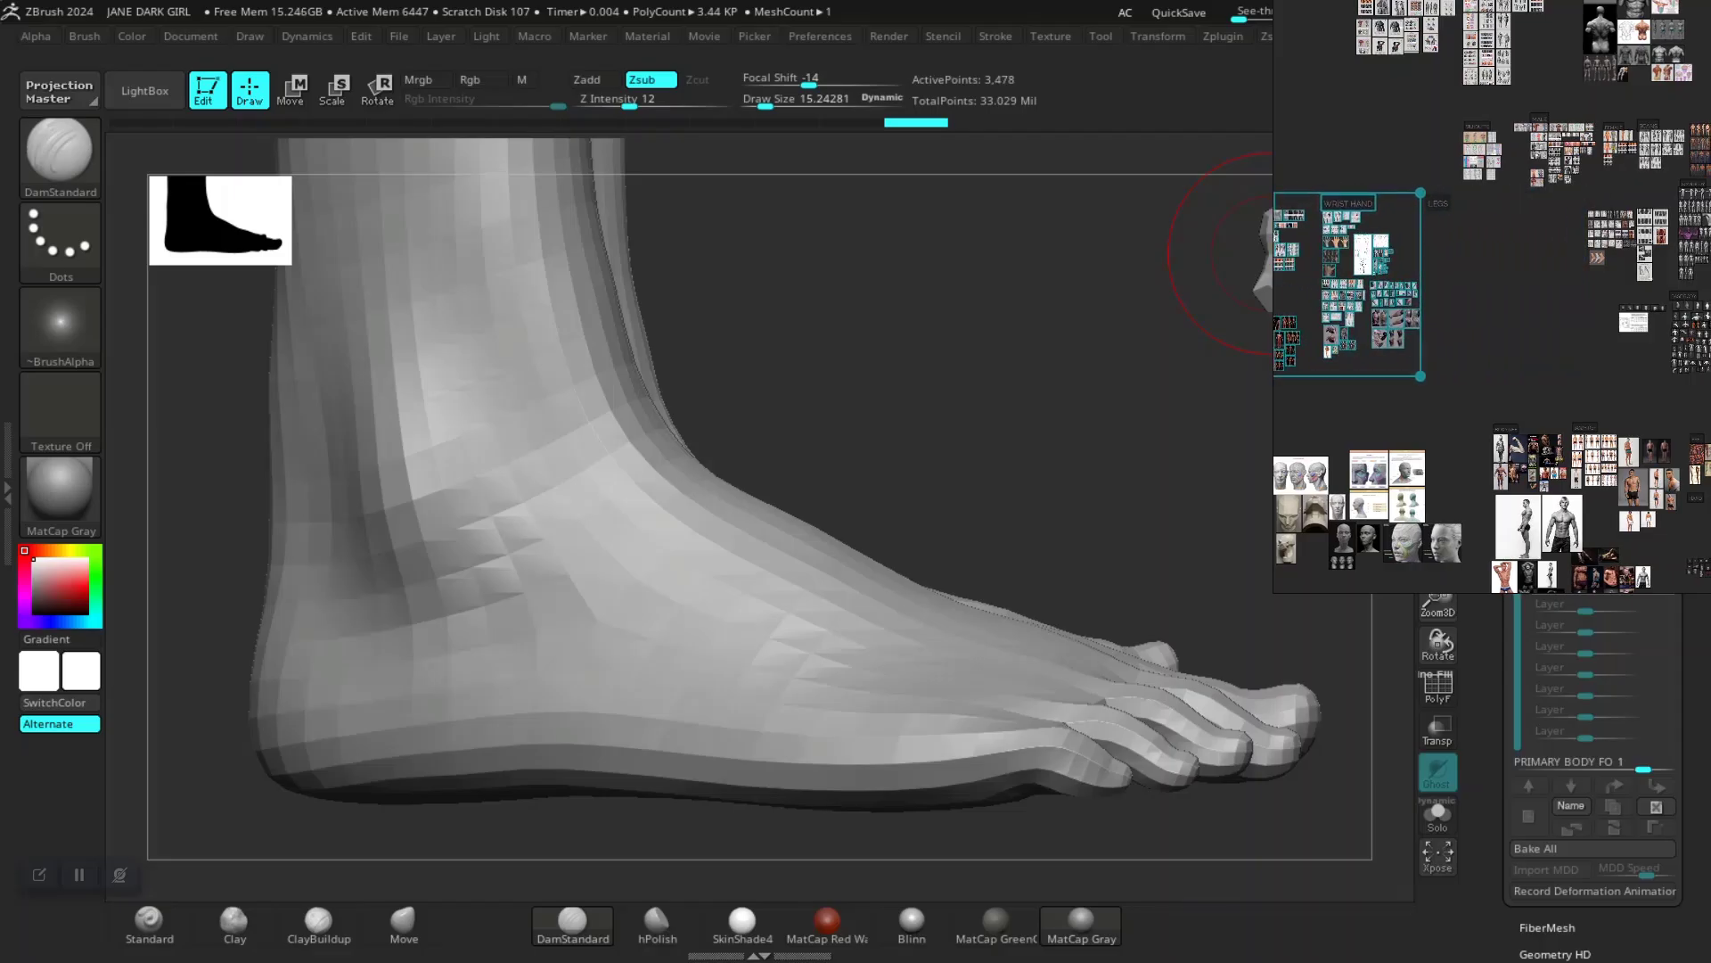
Step: Move the whole FEET reference group into the gap between the WRIST HAND group and the leg sheets
middle_drag(1618, 375, 1202, 306)
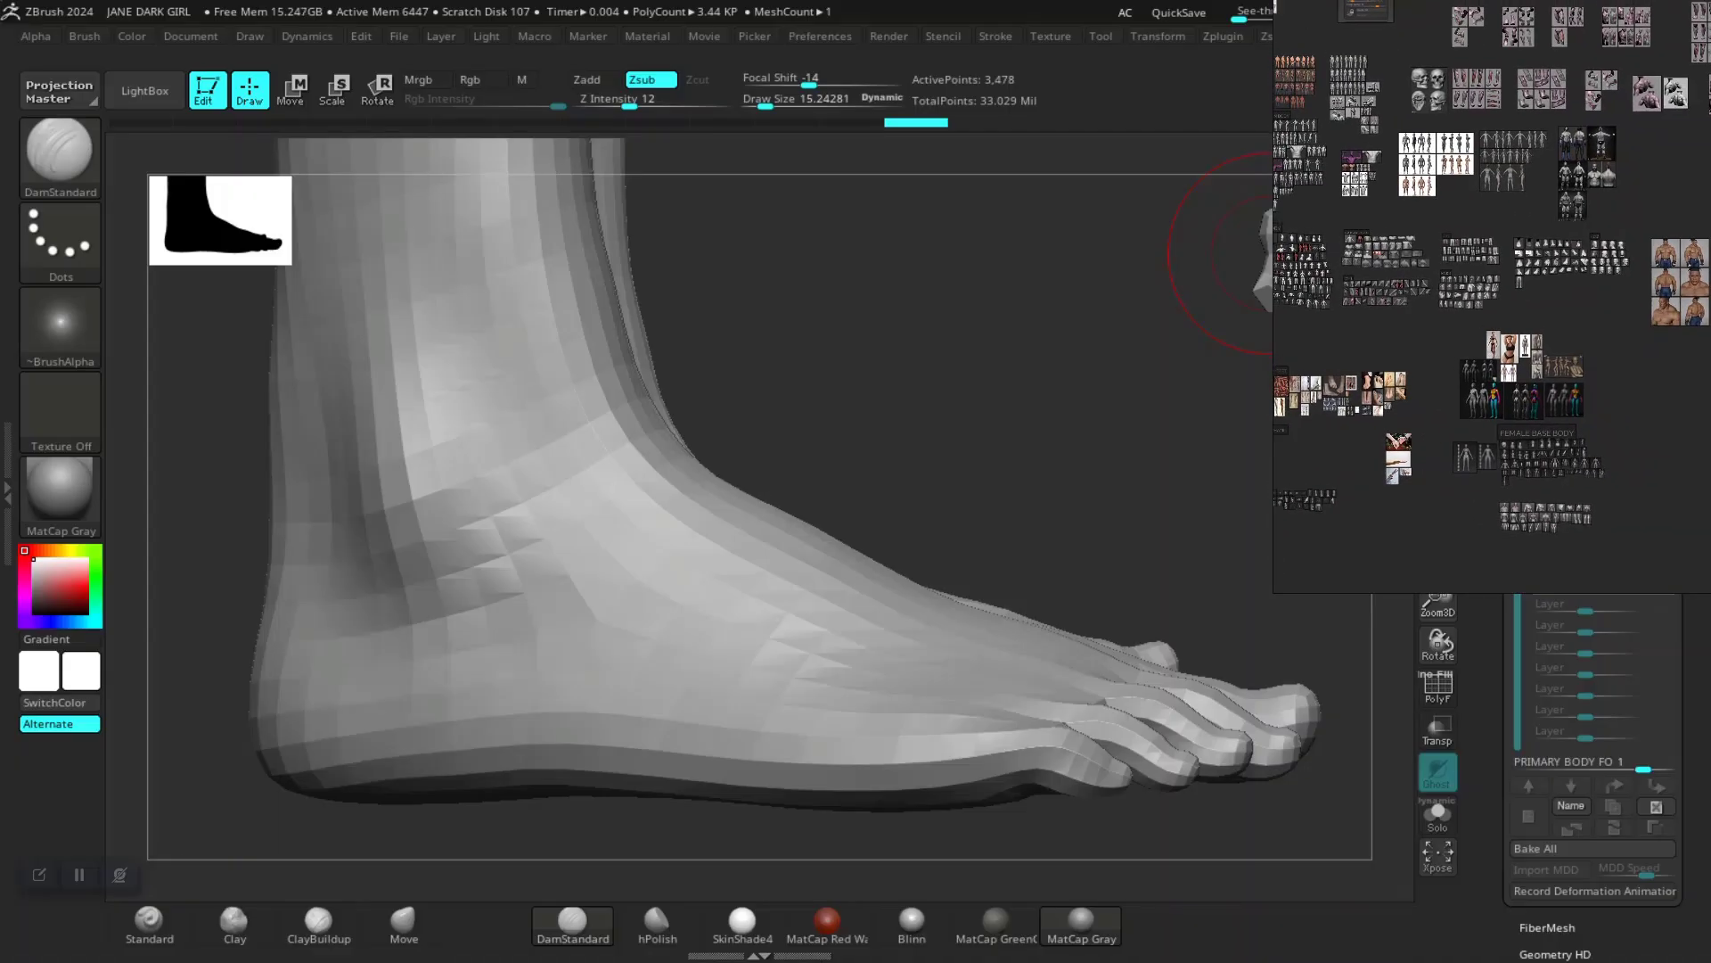
scroll(1487, 357, up, 2)
middle_drag(1390, 357, 1667, 317)
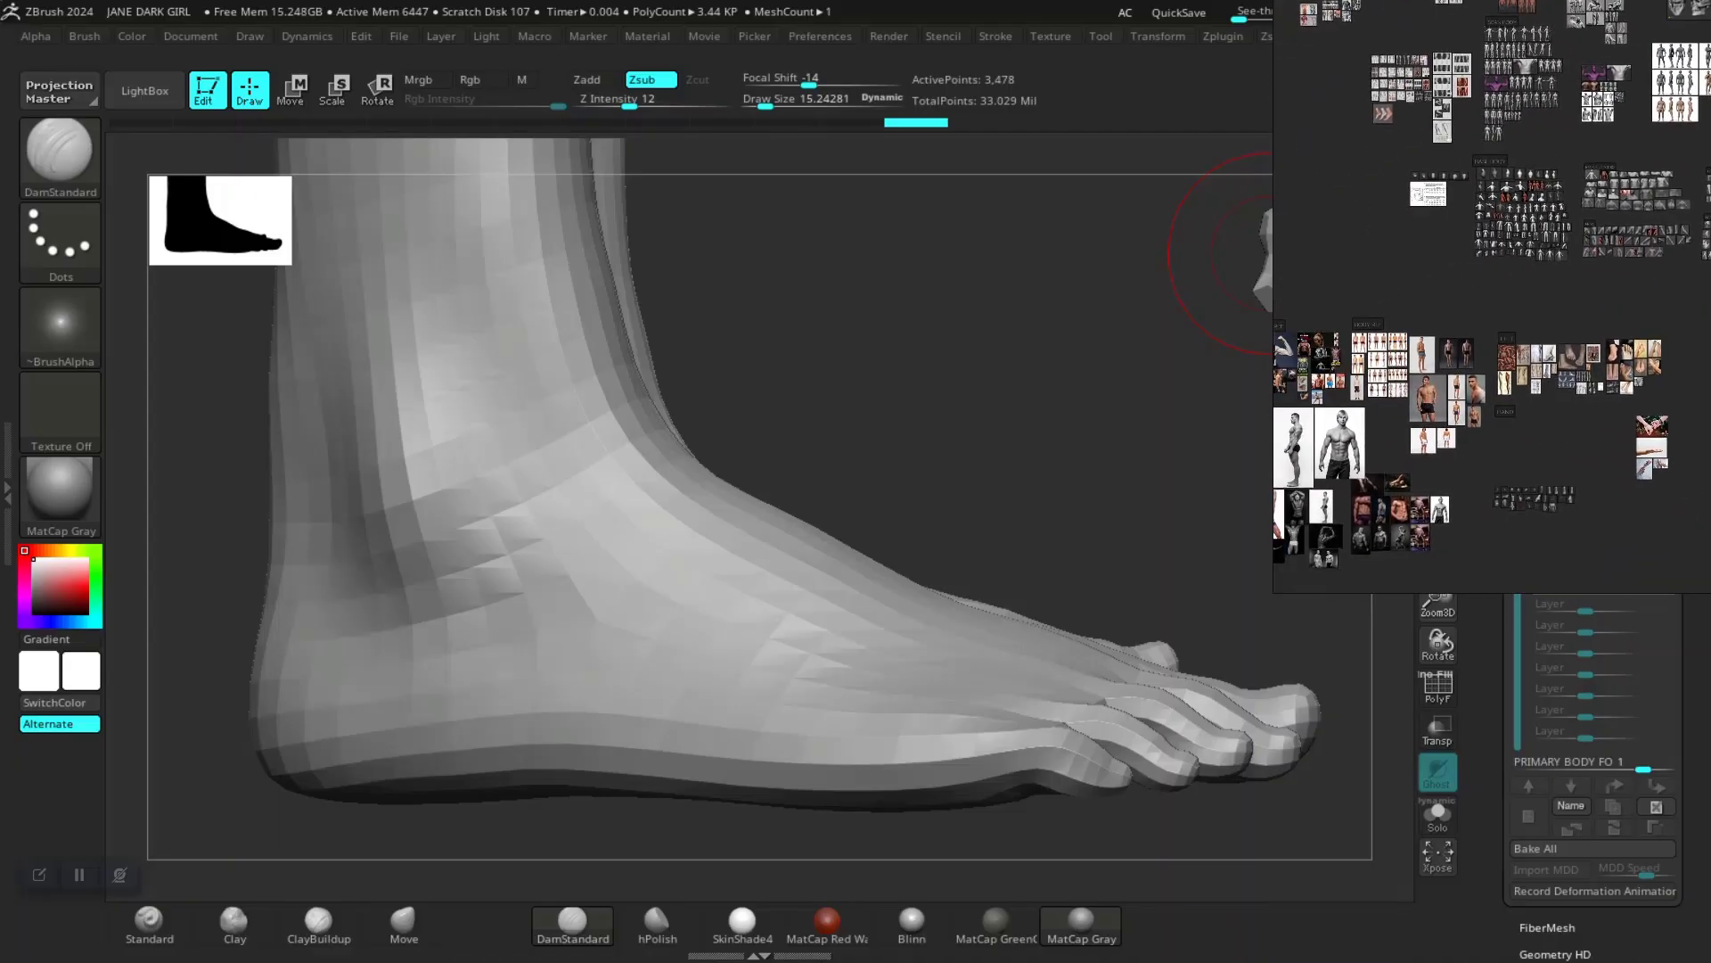
scroll(1460, 357, up, 4)
middle_drag(1460, 356, 1324, 315)
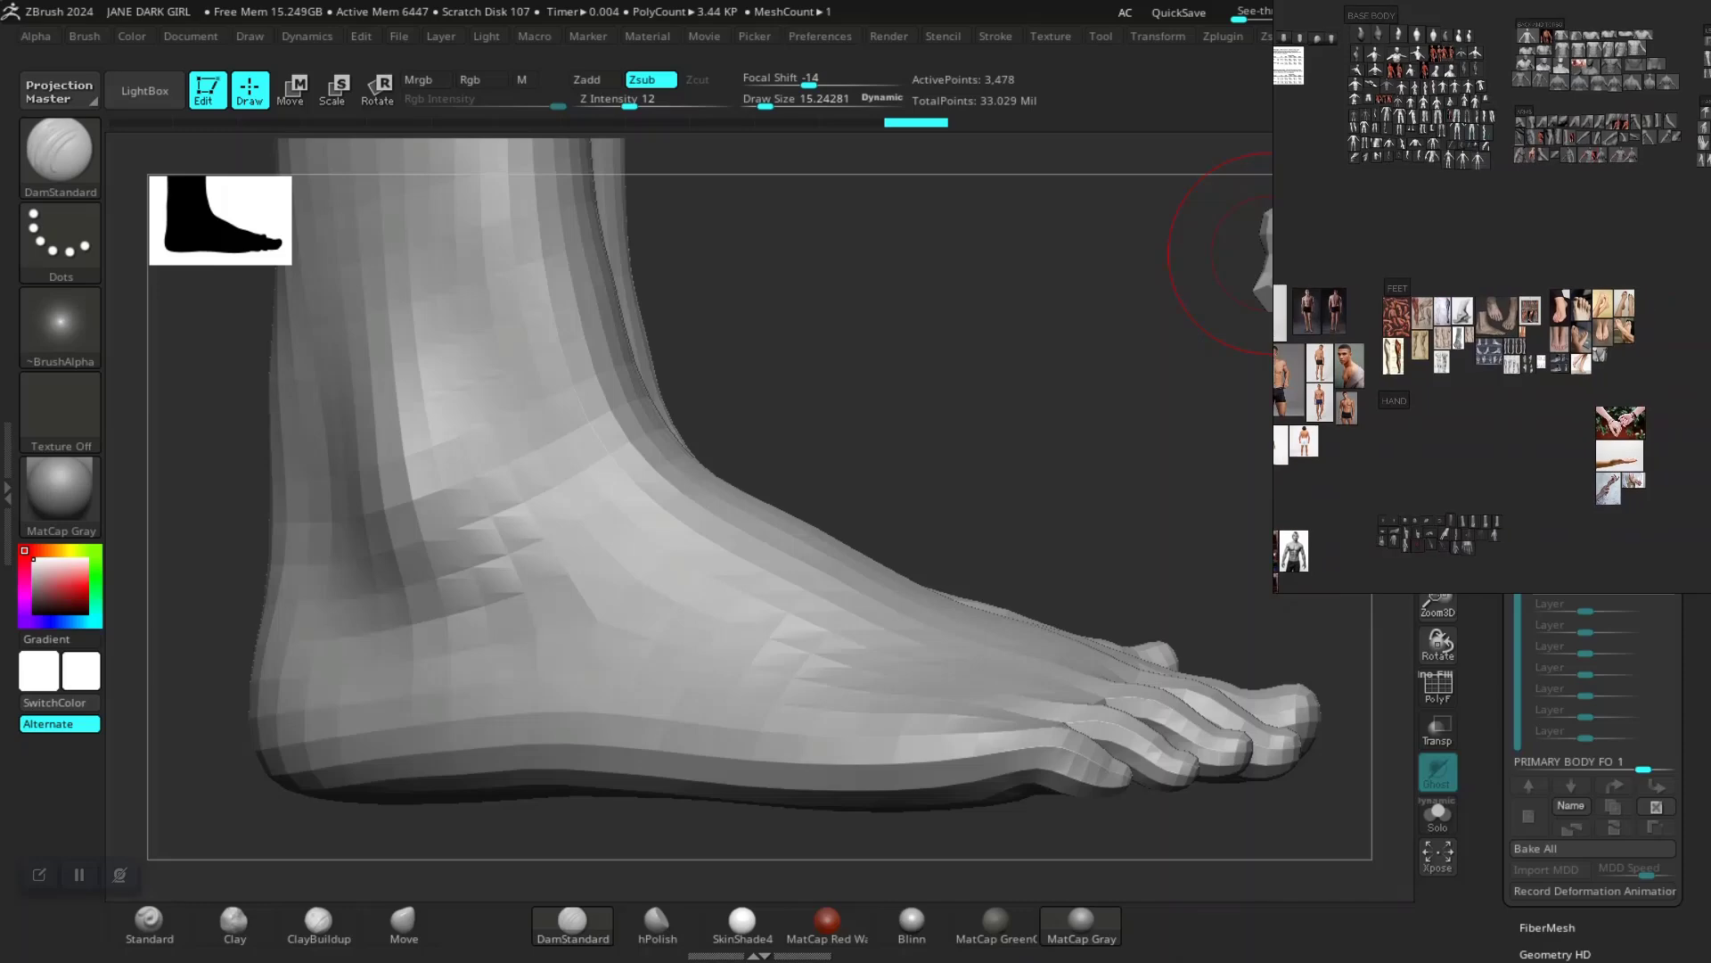
drag(1380, 256, 1648, 374)
scroll(1509, 362, down, 9)
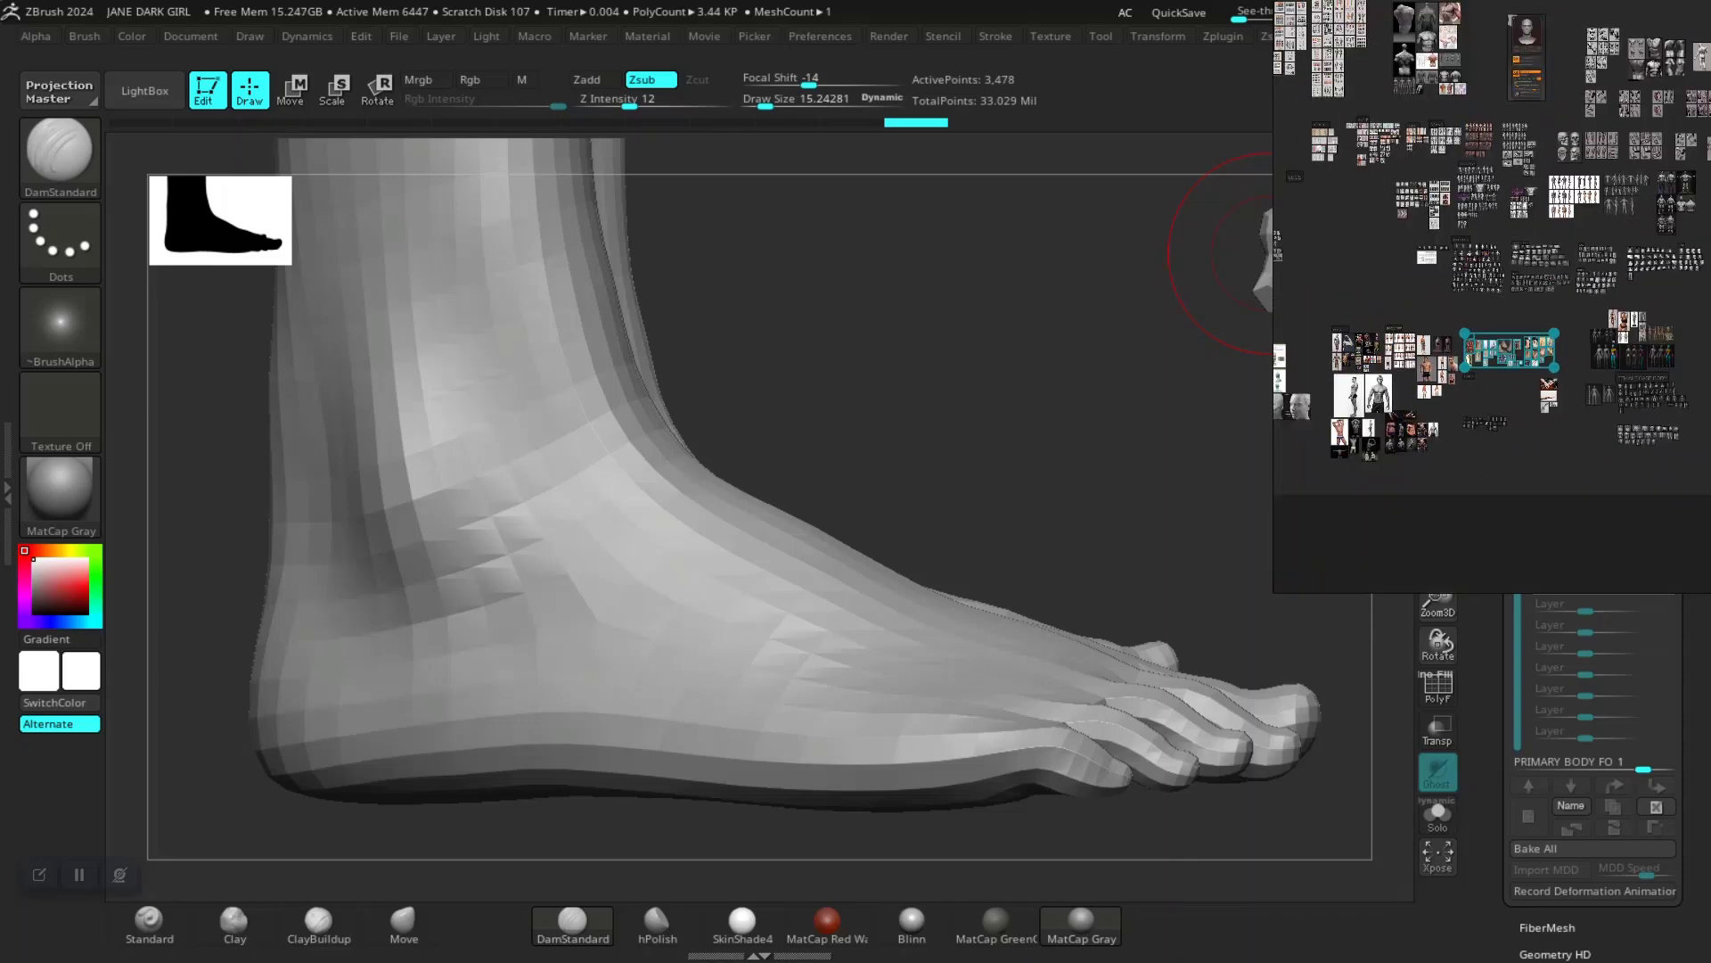
middle_drag(1509, 362, 1601, 379)
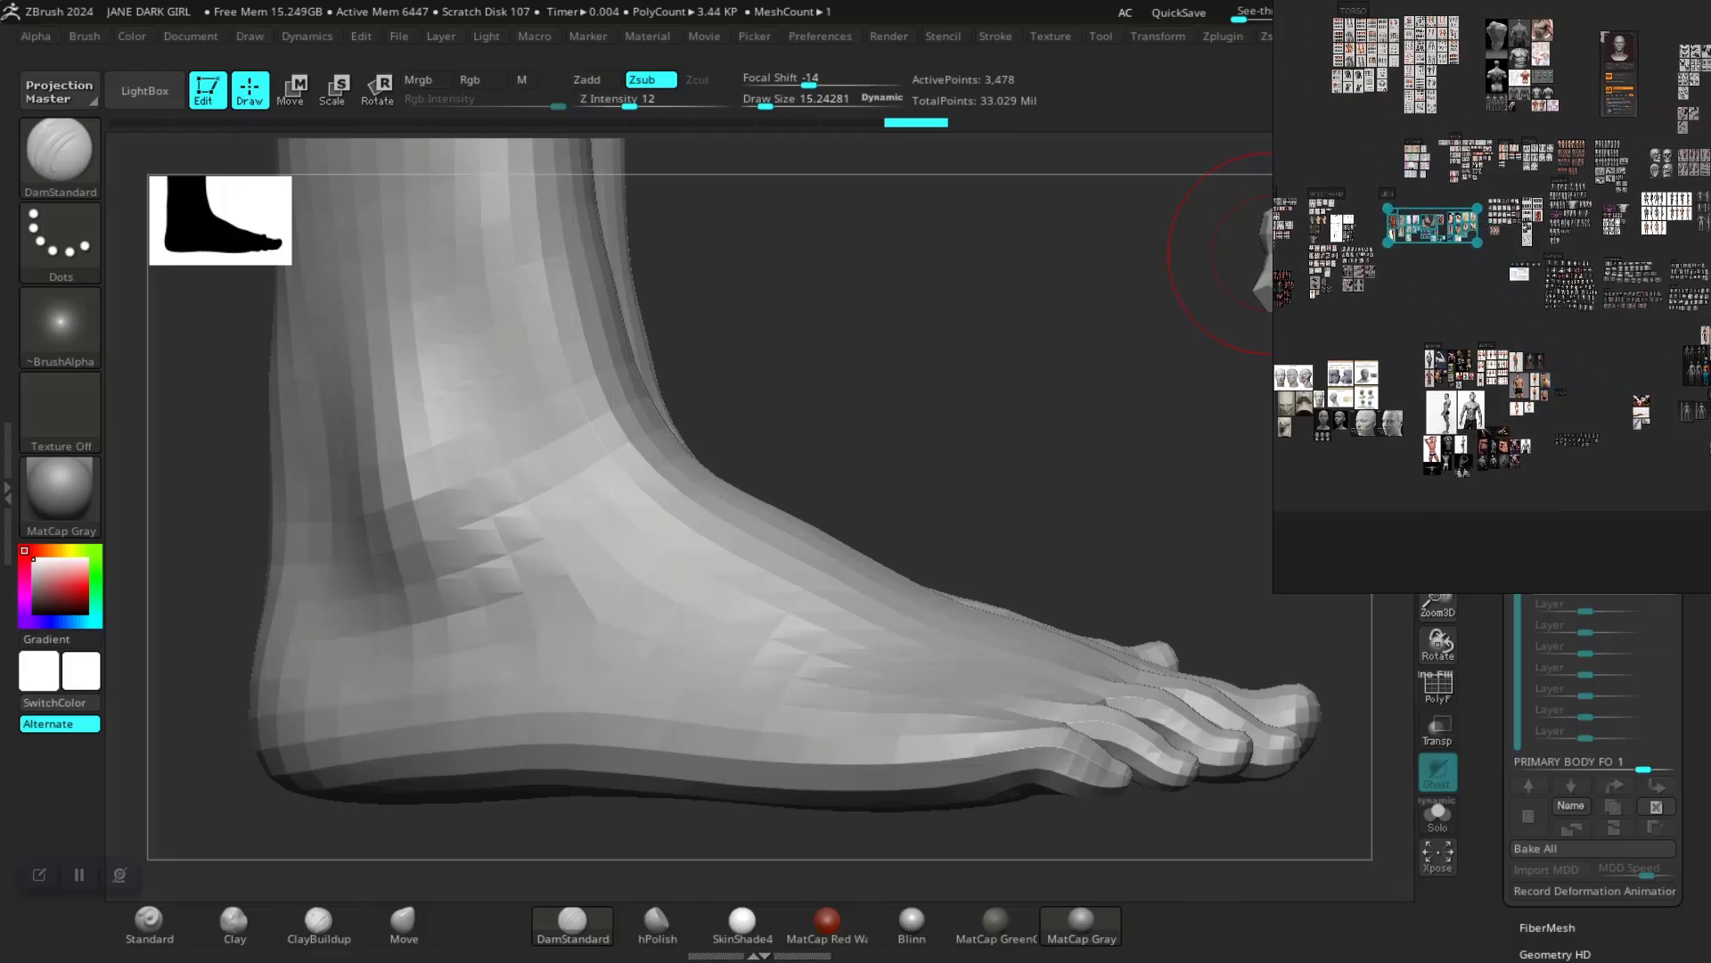
Step: Check the placement of the FEET group among the neighbouring sections and look over the foot sheets in the leg references
scroll(1426, 251, down, 4)
middle_drag(1427, 251, 1485, 328)
scroll(1458, 268, up, 11)
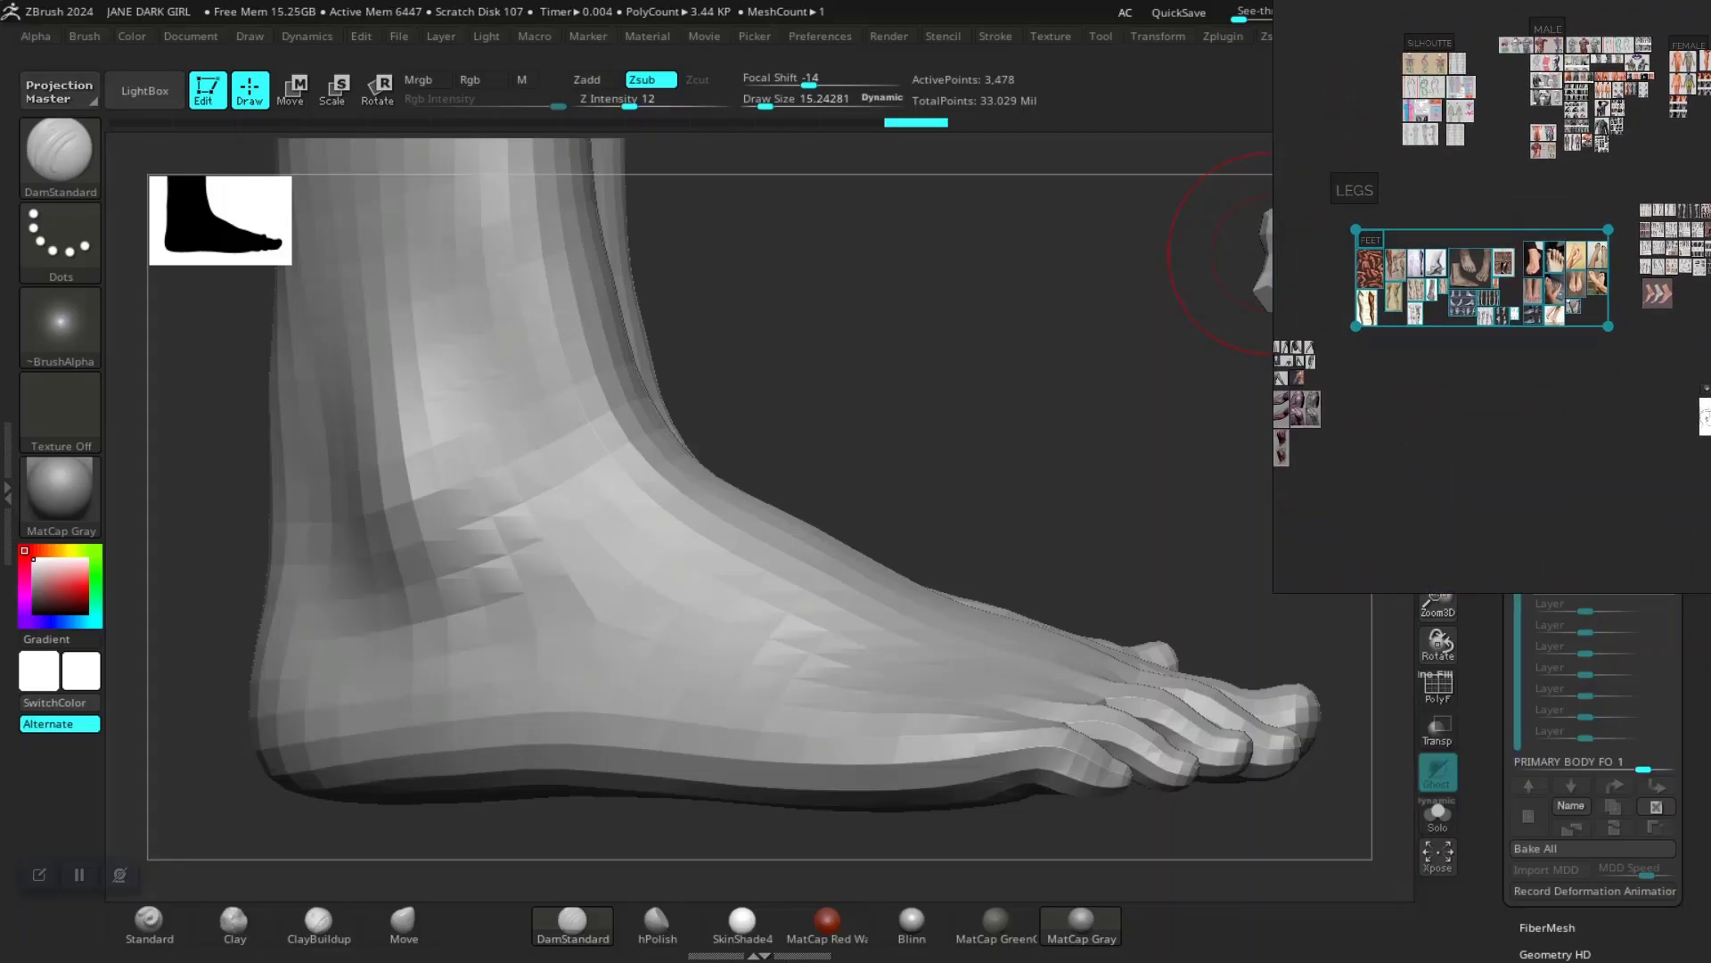
middle_drag(1328, 267, 1692, 286)
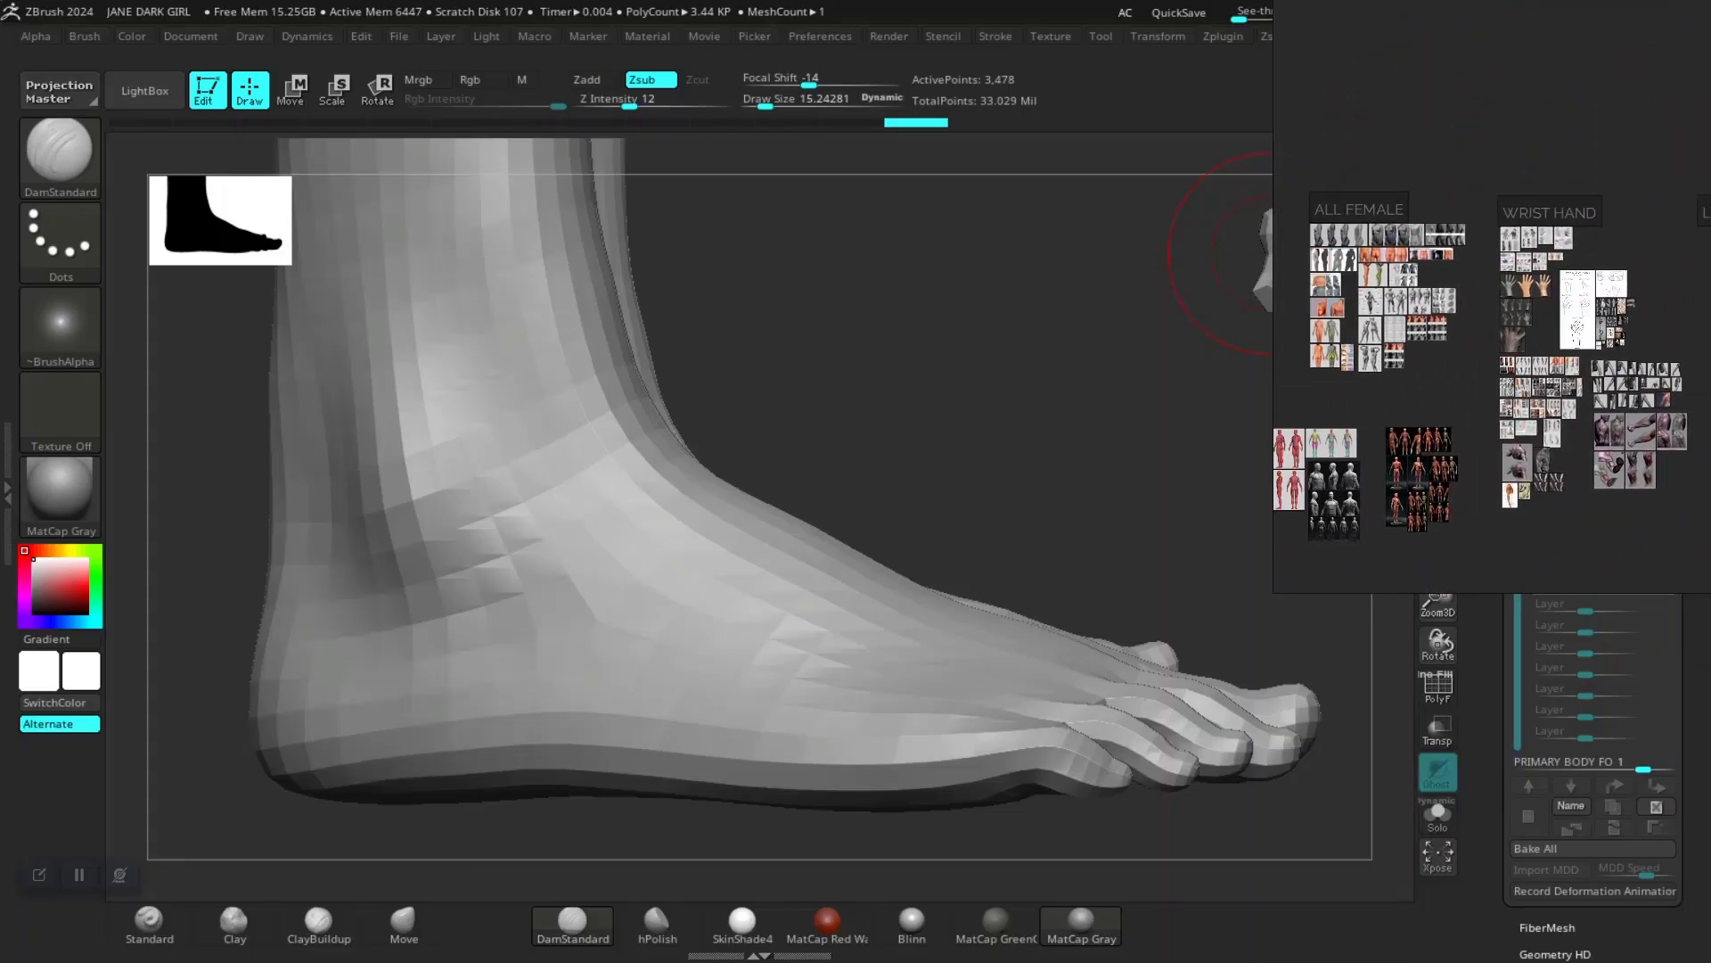
middle_drag(1426, 286, 1544, 298)
middle_drag(1676, 298, 1279, 277)
scroll(1502, 296, up, 1)
scroll(1496, 299, down, 2)
middle_drag(1496, 299, 1379, 299)
scroll(1512, 278, up, 10)
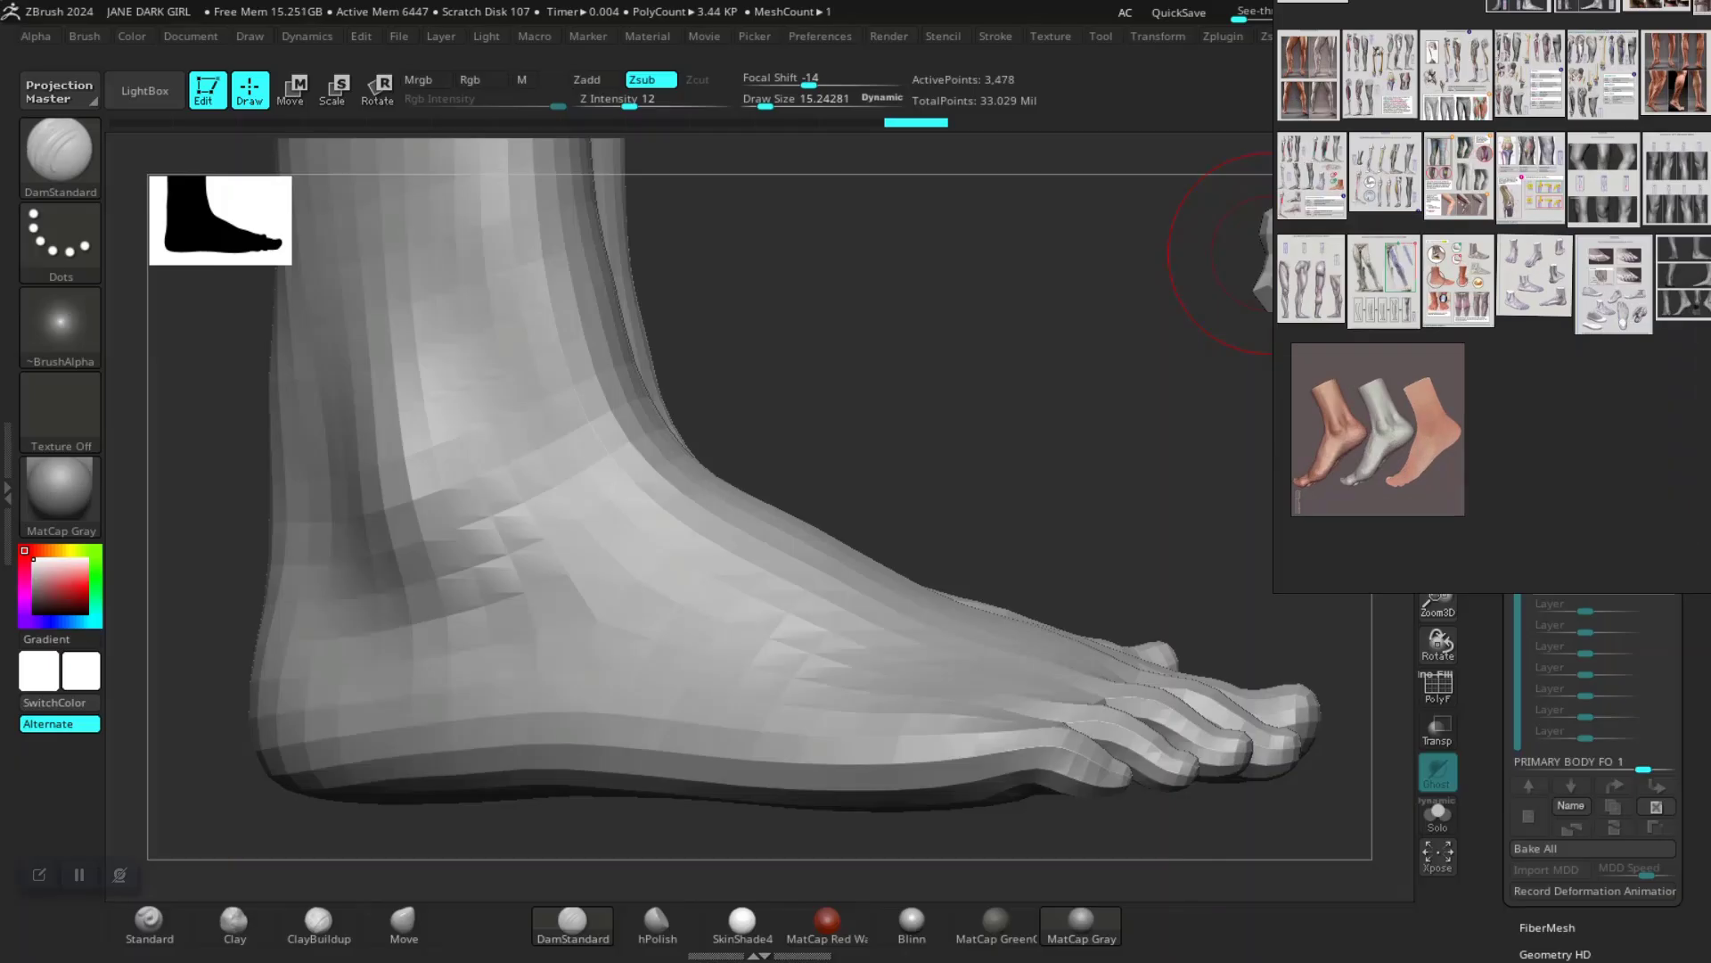
Step: Move the LEGS title back above the leg reference sheets
scroll(1492, 296, down, 6)
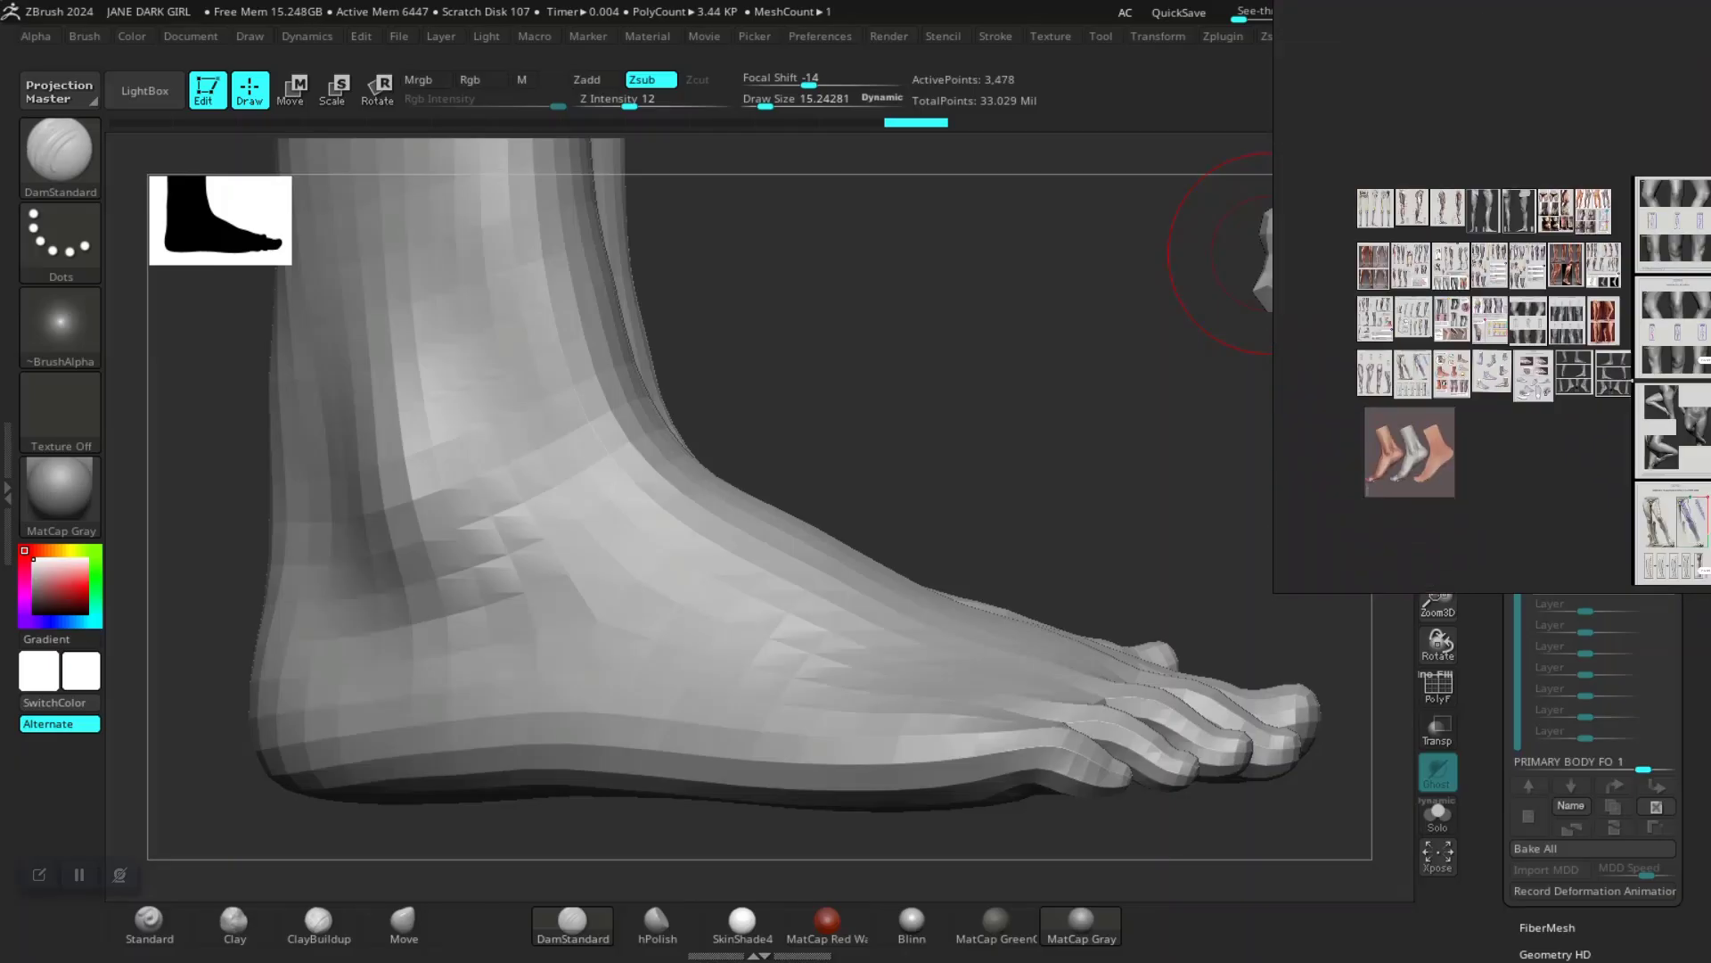
scroll(1444, 356, down, 5)
middle_drag(1288, 343, 1556, 355)
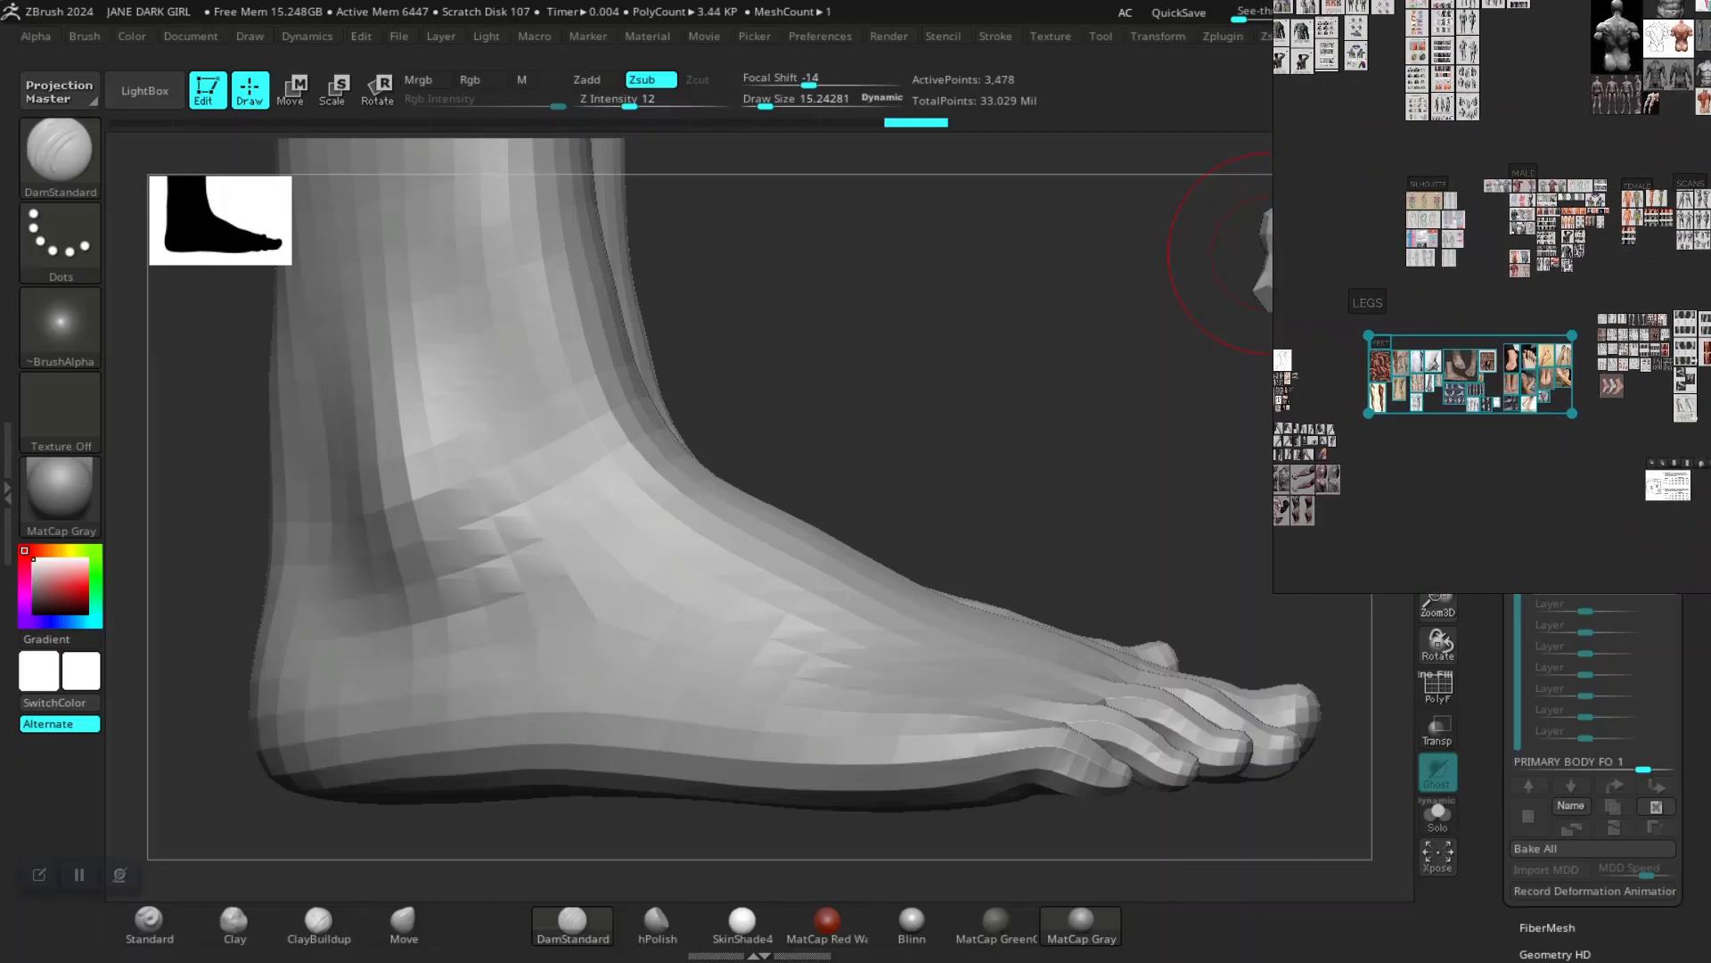
drag(1336, 283, 1342, 284)
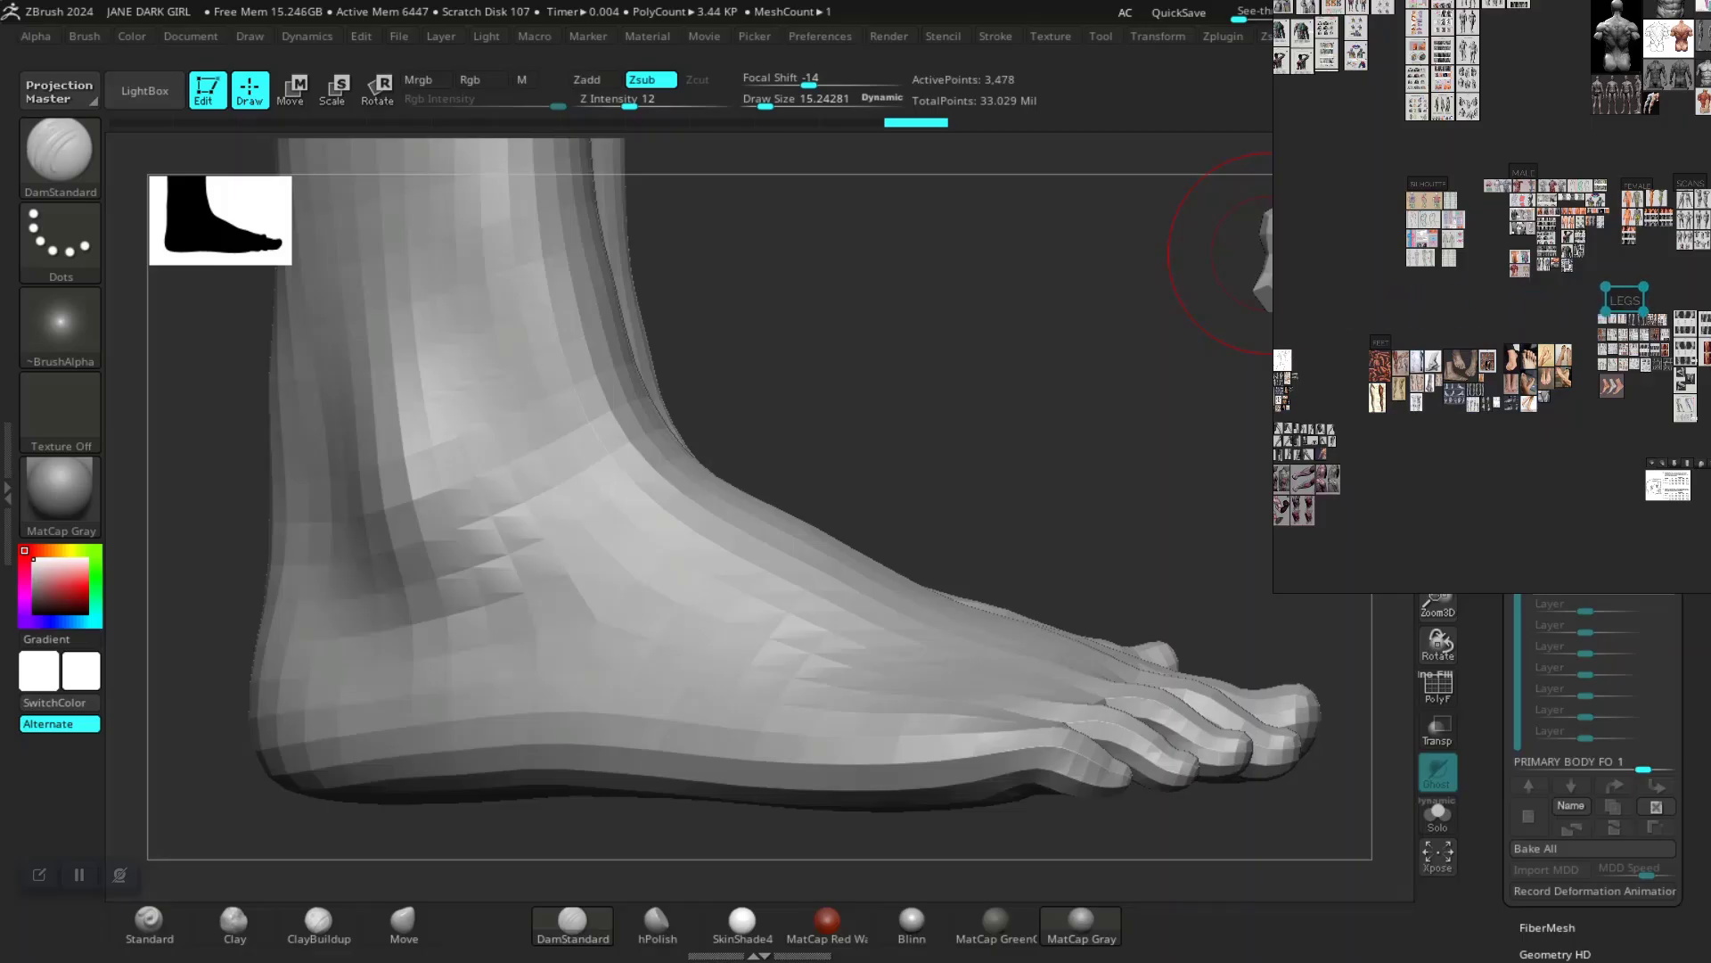
Step: Move the whole group of feet references closer to the leg sheets and save the reference board
drag(1407, 383, 1560, 436)
drag(1340, 299, 1508, 378)
middle_drag(1508, 378, 1375, 341)
scroll(1338, 334, up, 4)
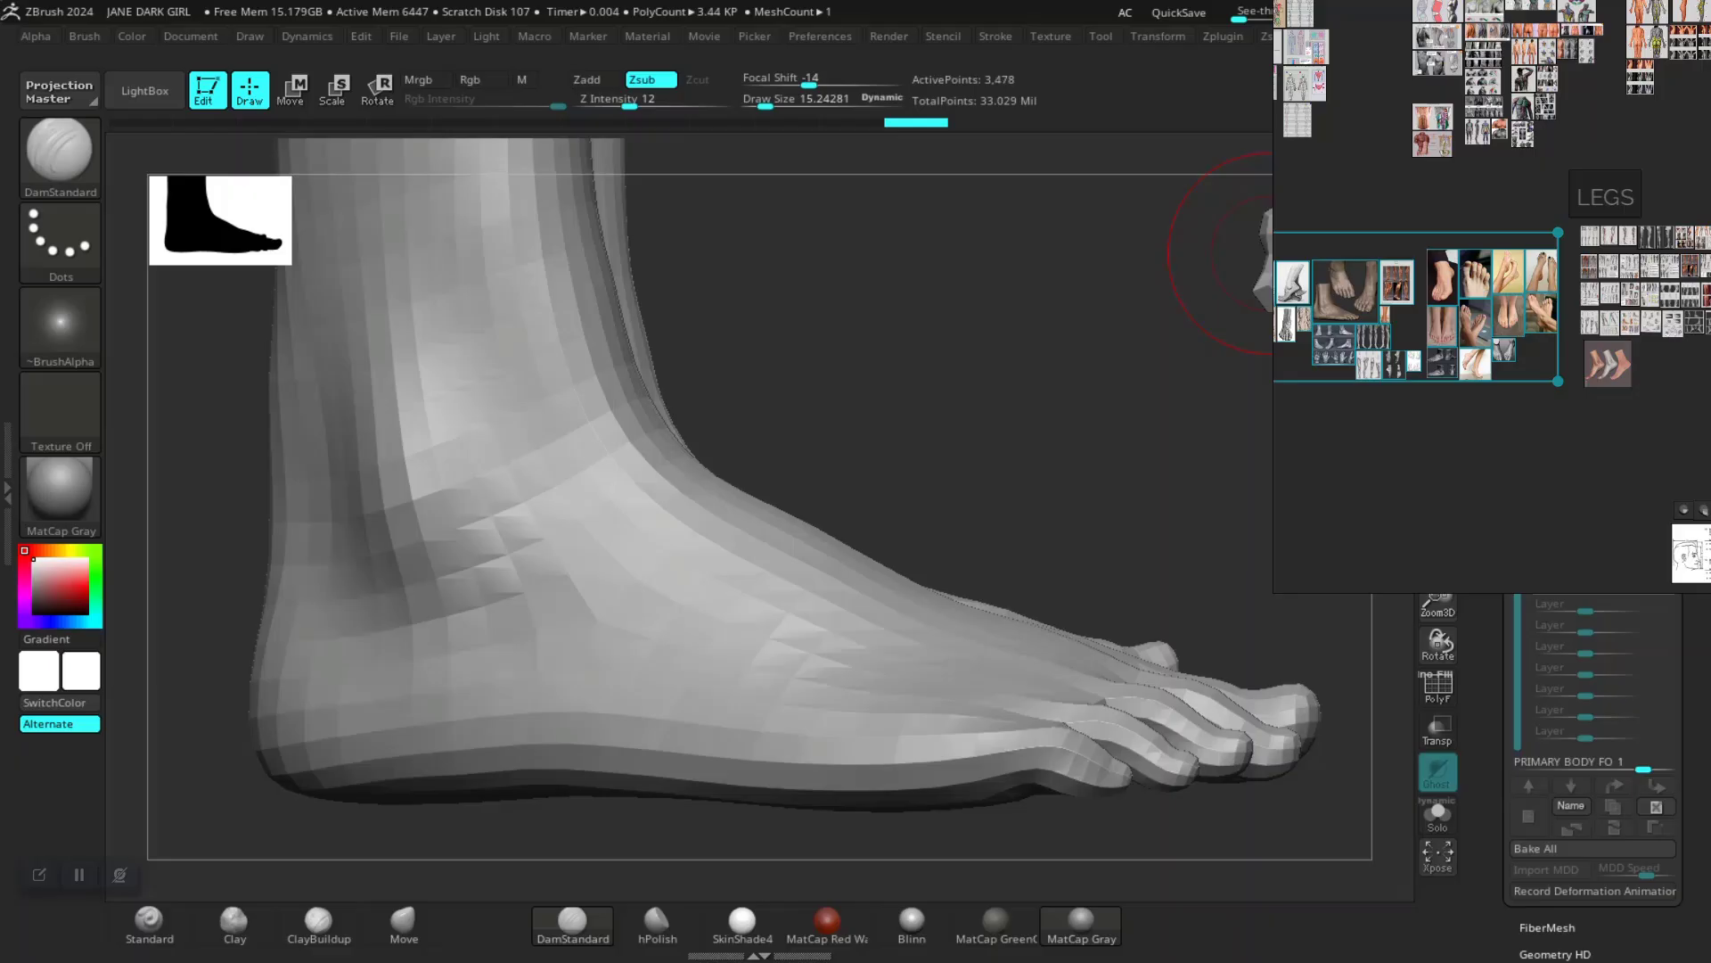
click(1486, 422)
scroll(1486, 423, up, 5)
key(ctrl+s)
scroll(1488, 426, down, 5)
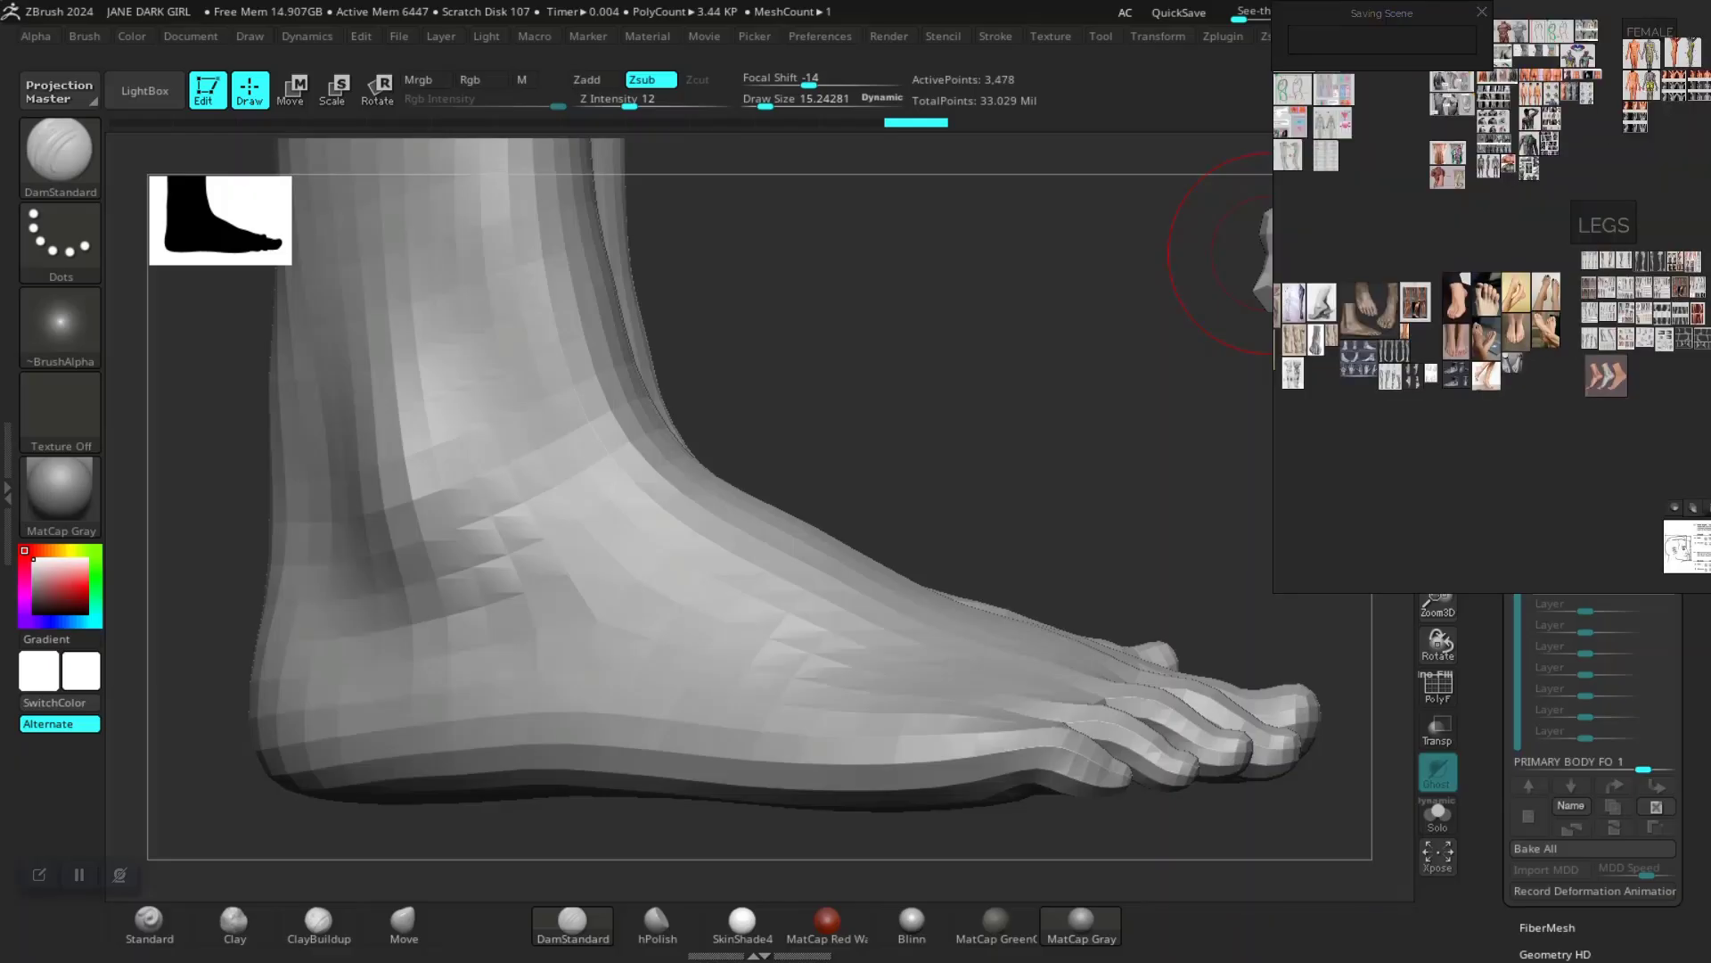
Step: Frame the wireframed foot drawings from the leg references and place the reference window beside the foot model
middle_drag(1489, 426, 1285, 437)
scroll(1468, 410, up, 4)
scroll(1413, 357, up, 4)
middle_drag(1390, 357, 1559, 392)
scroll(1498, 366, up, 3)
middle_drag(1462, 365, 1540, 353)
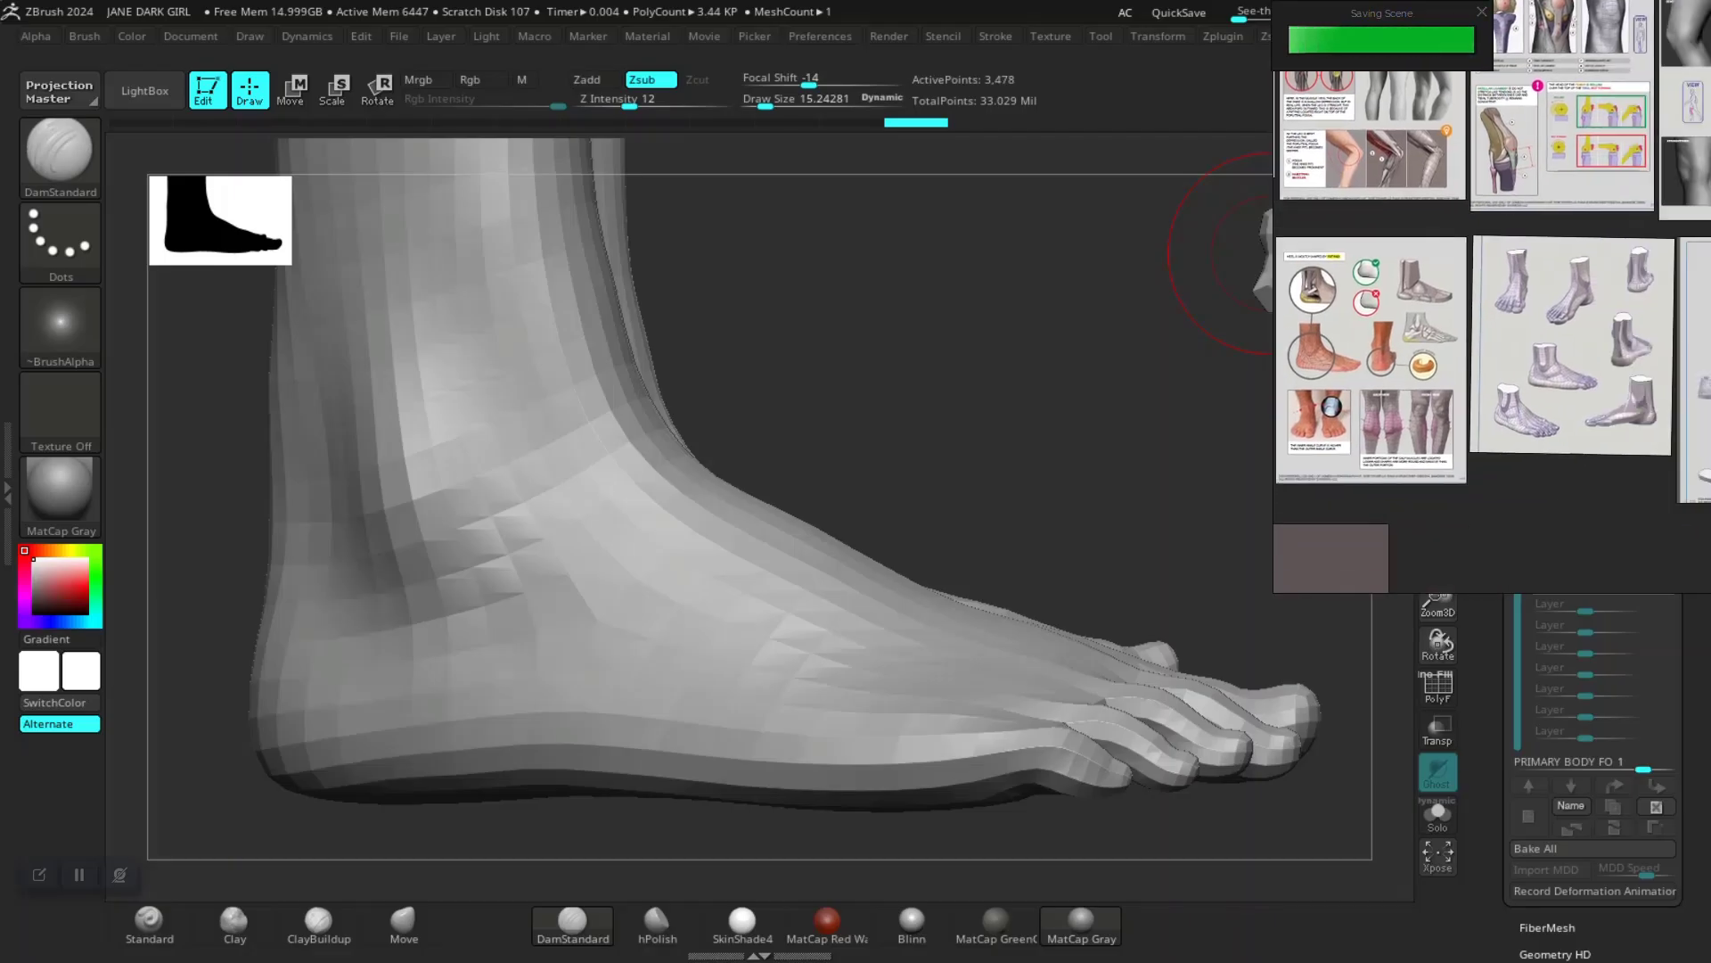
scroll(1549, 355, up, 5)
middle_drag(1498, 534, 1547, 364)
scroll(1484, 401, up, 4)
right_drag(1546, 363, 1428, 382)
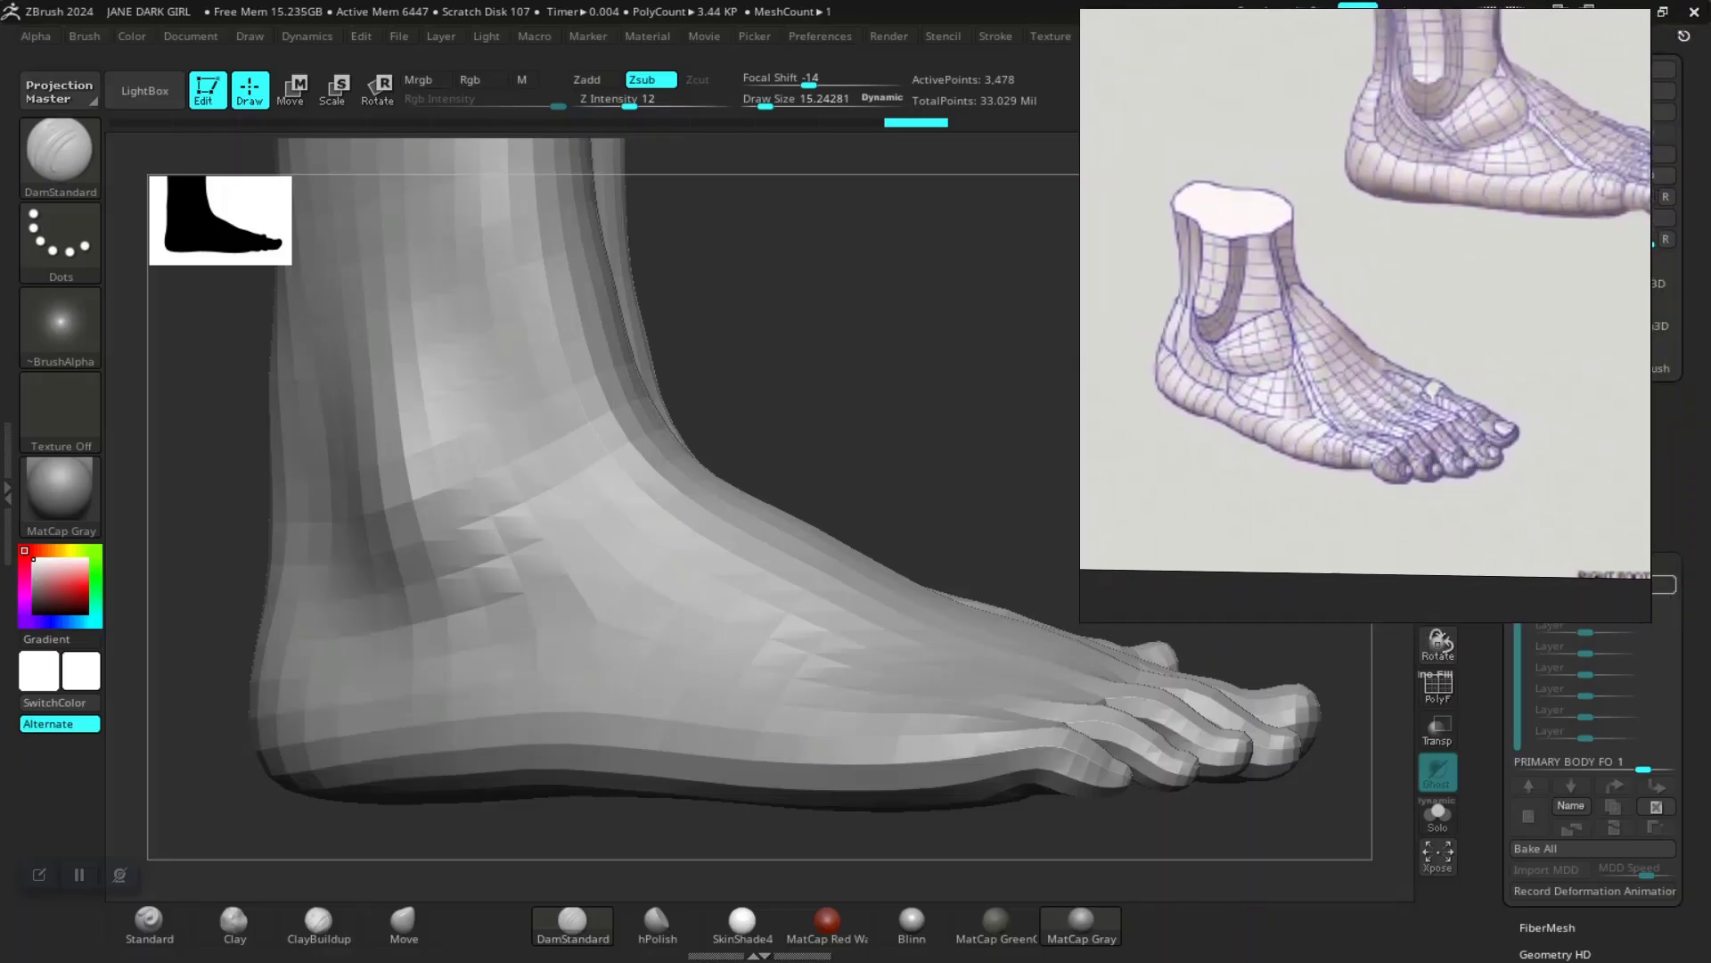
Step: Carve the outline of the outer ankle bone and the groove beside it with the DamStandard brush
drag(800, 343, 878, 403)
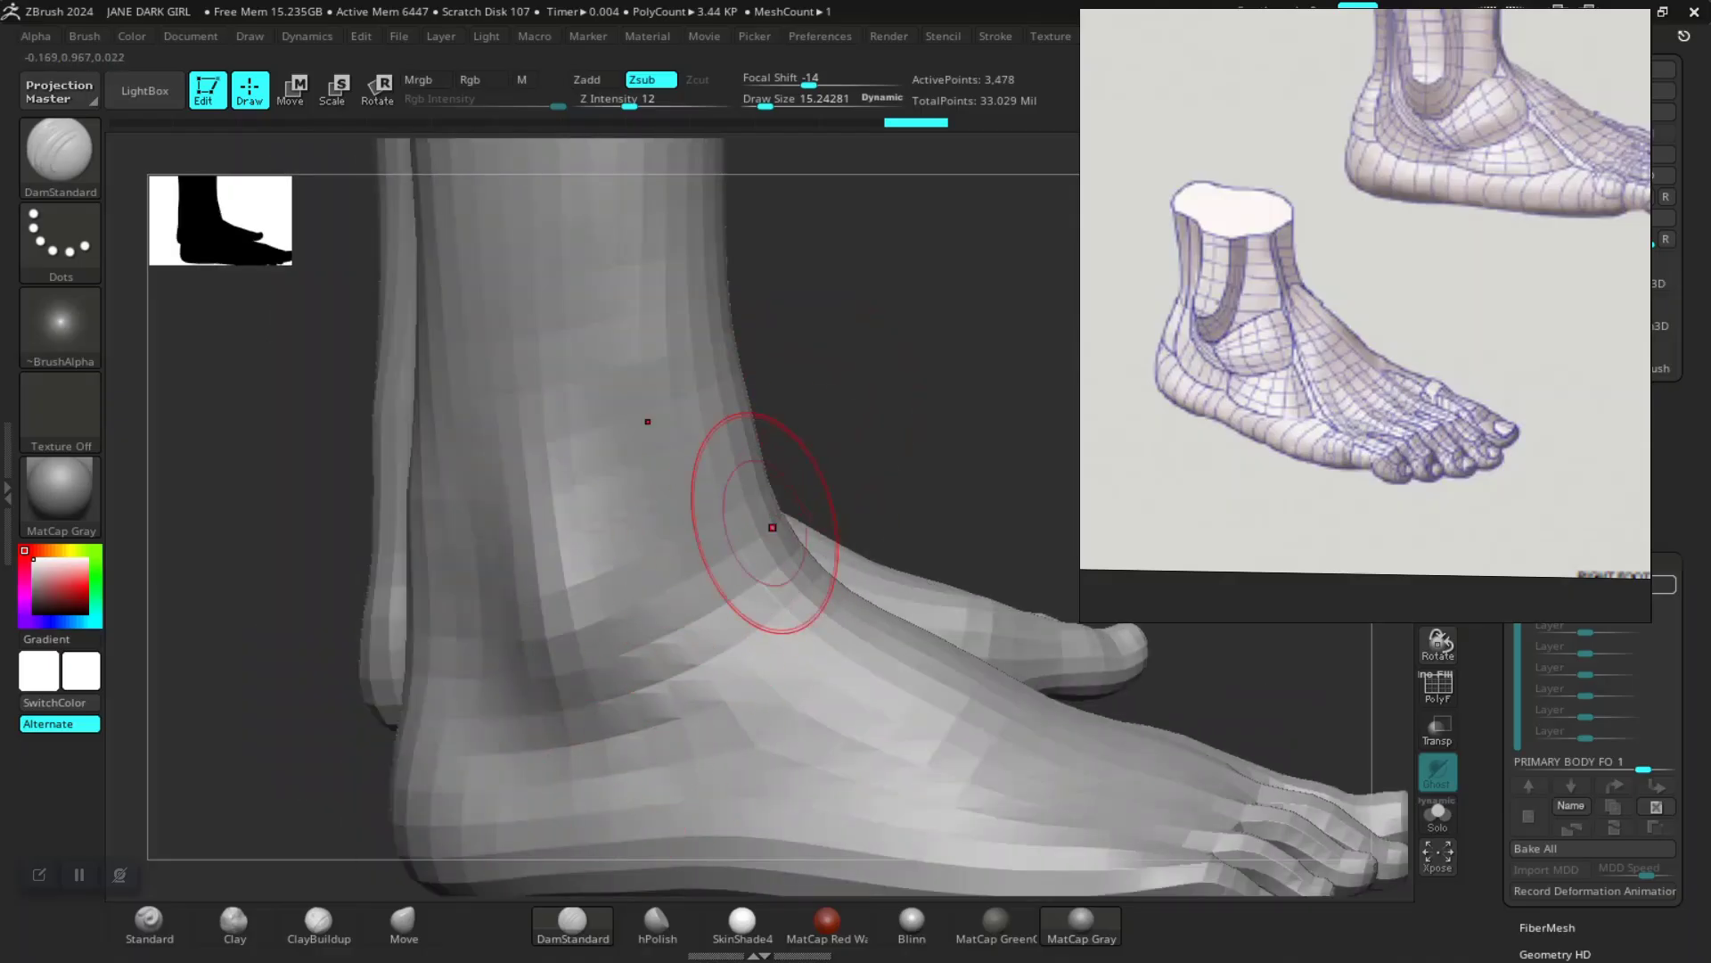
mouse_move(899, 472)
mouse_down()
mouse_move(829, 460)
mouse_move(490, 592)
mouse_up()
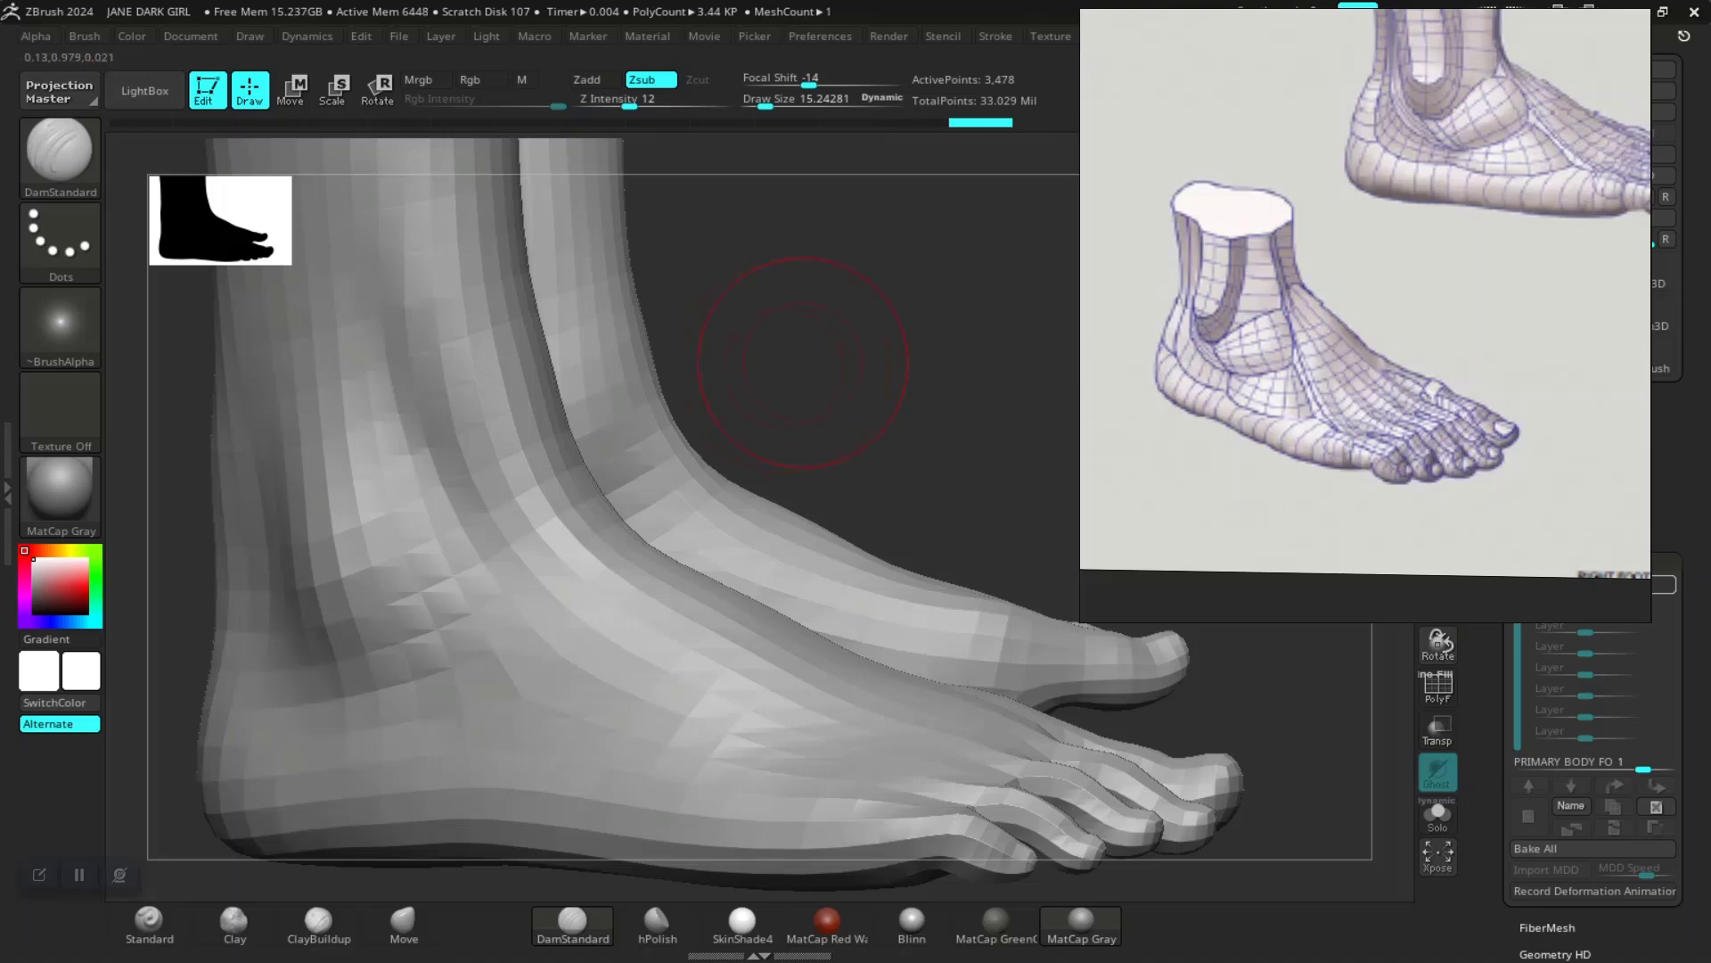
mouse_move(871, 427)
alt+mouse_down()
mouse_move(874, 363)
mouse_move(1025, 364)
mouse_move(921, 356)
alt+mouse_up()
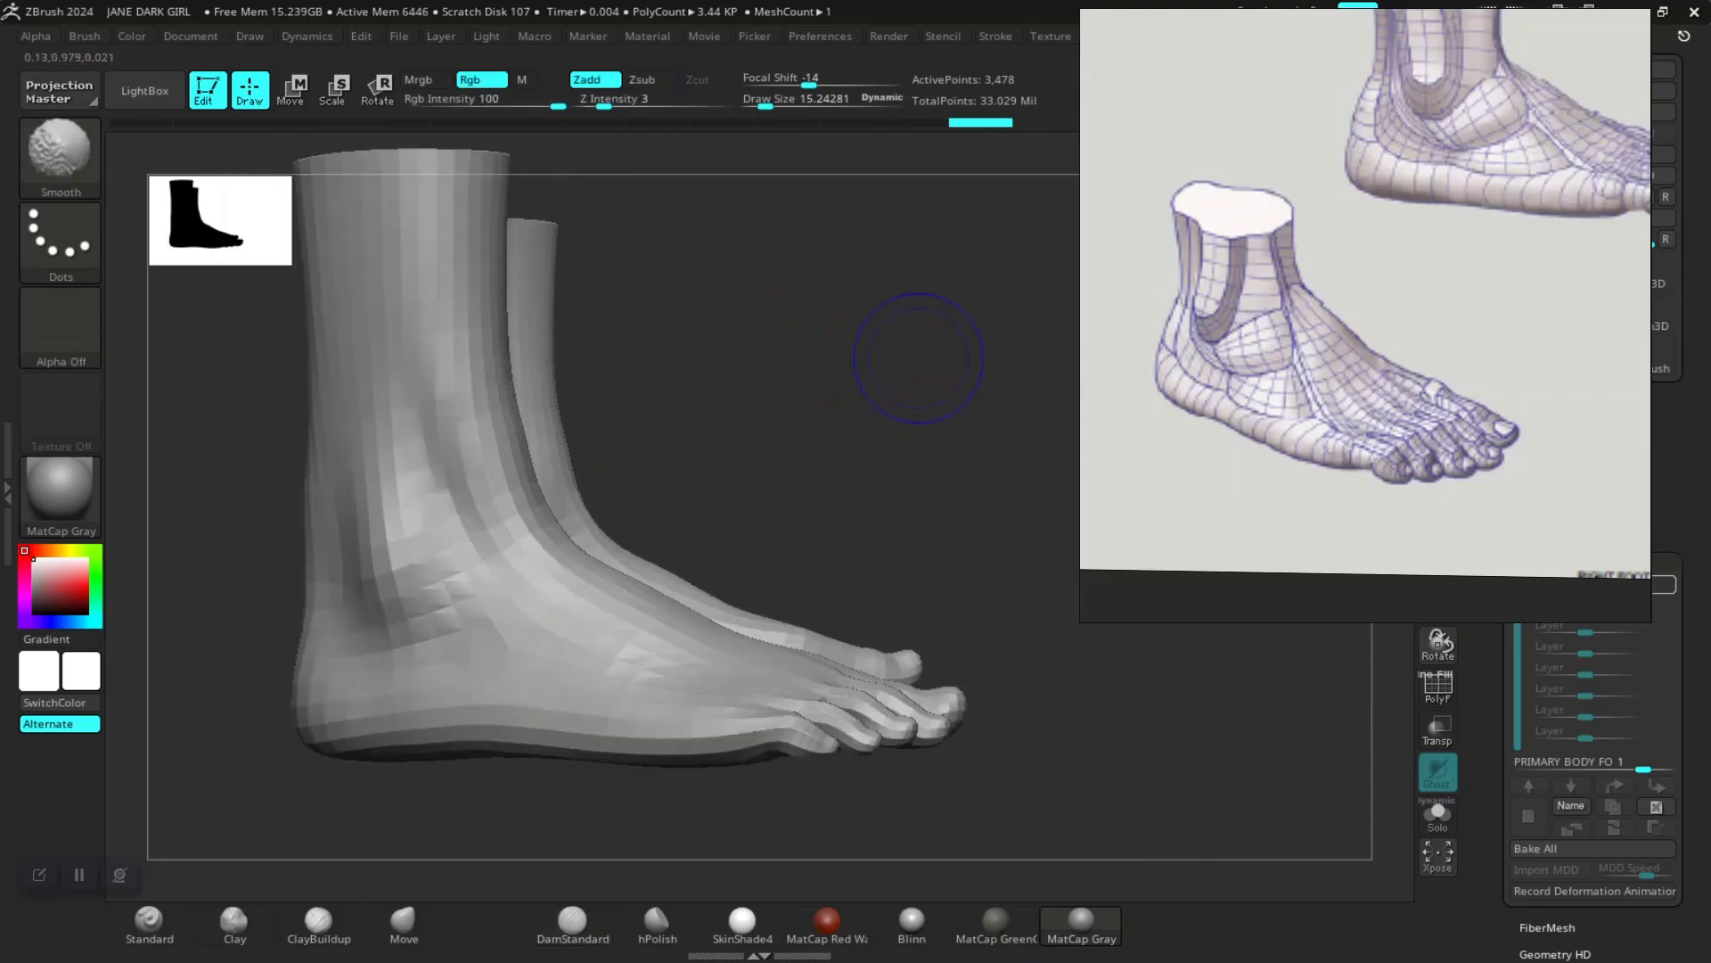
mouse_move(810, 386)
alt+mouse_down()
mouse_move(967, 406)
mouse_move(909, 428)
alt+mouse_up()
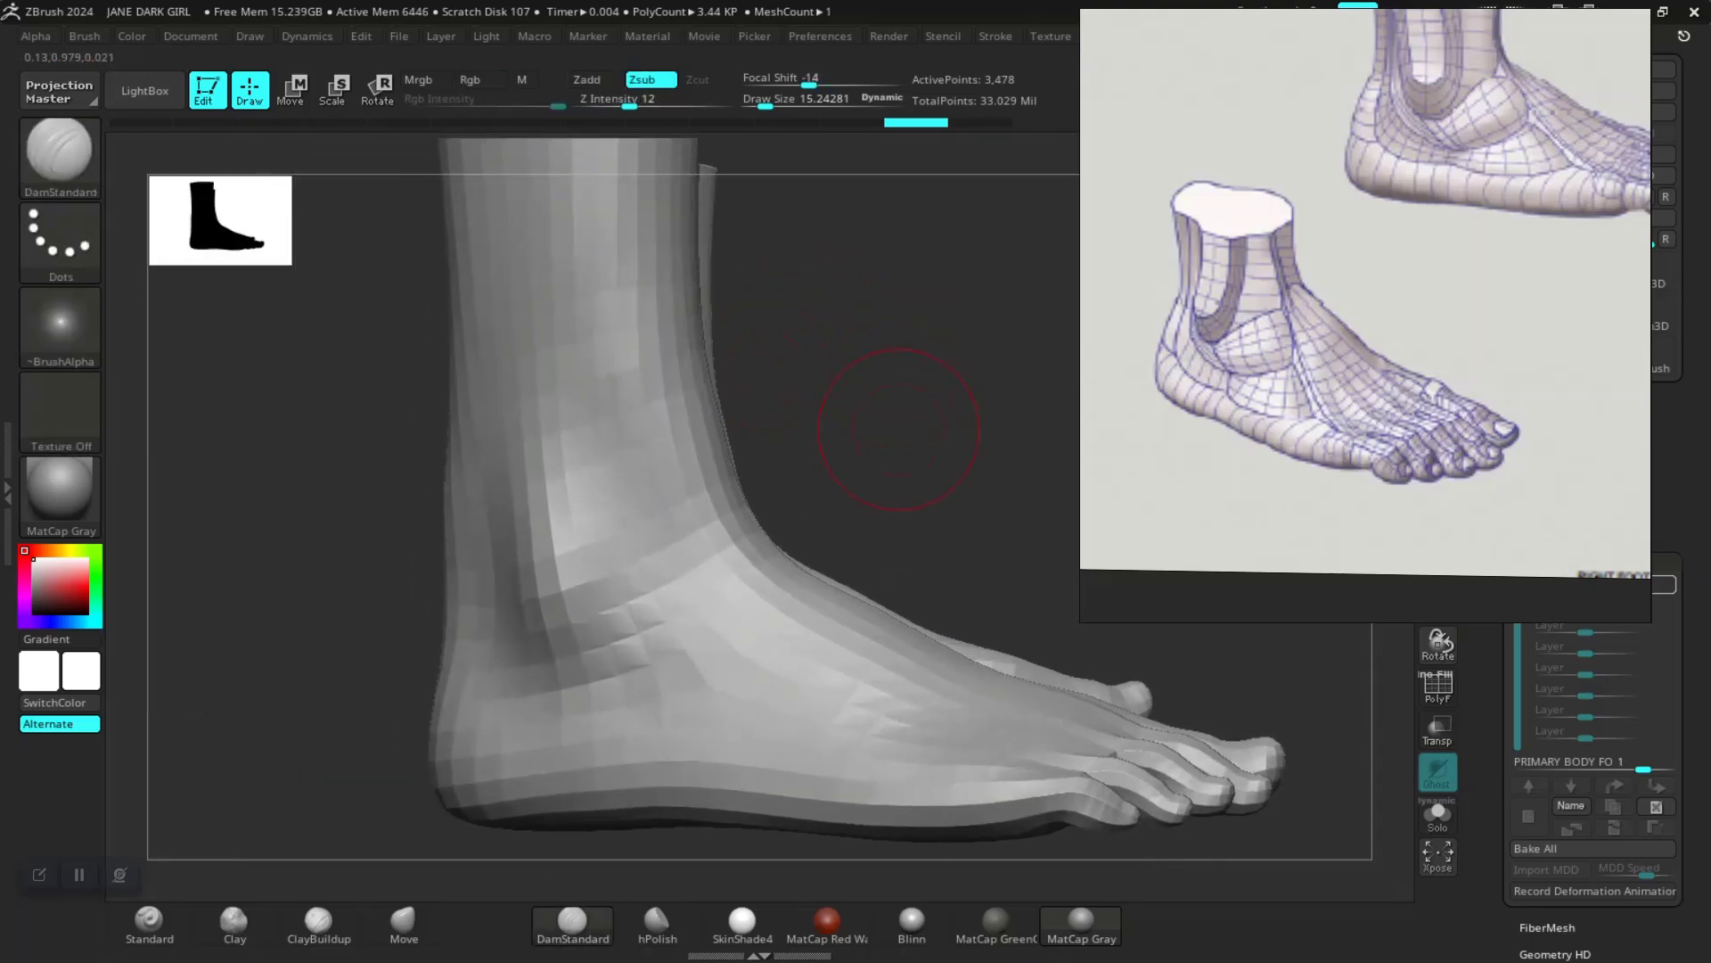
drag(581, 488, 643, 607)
drag(834, 448, 907, 449)
drag(499, 341, 483, 495)
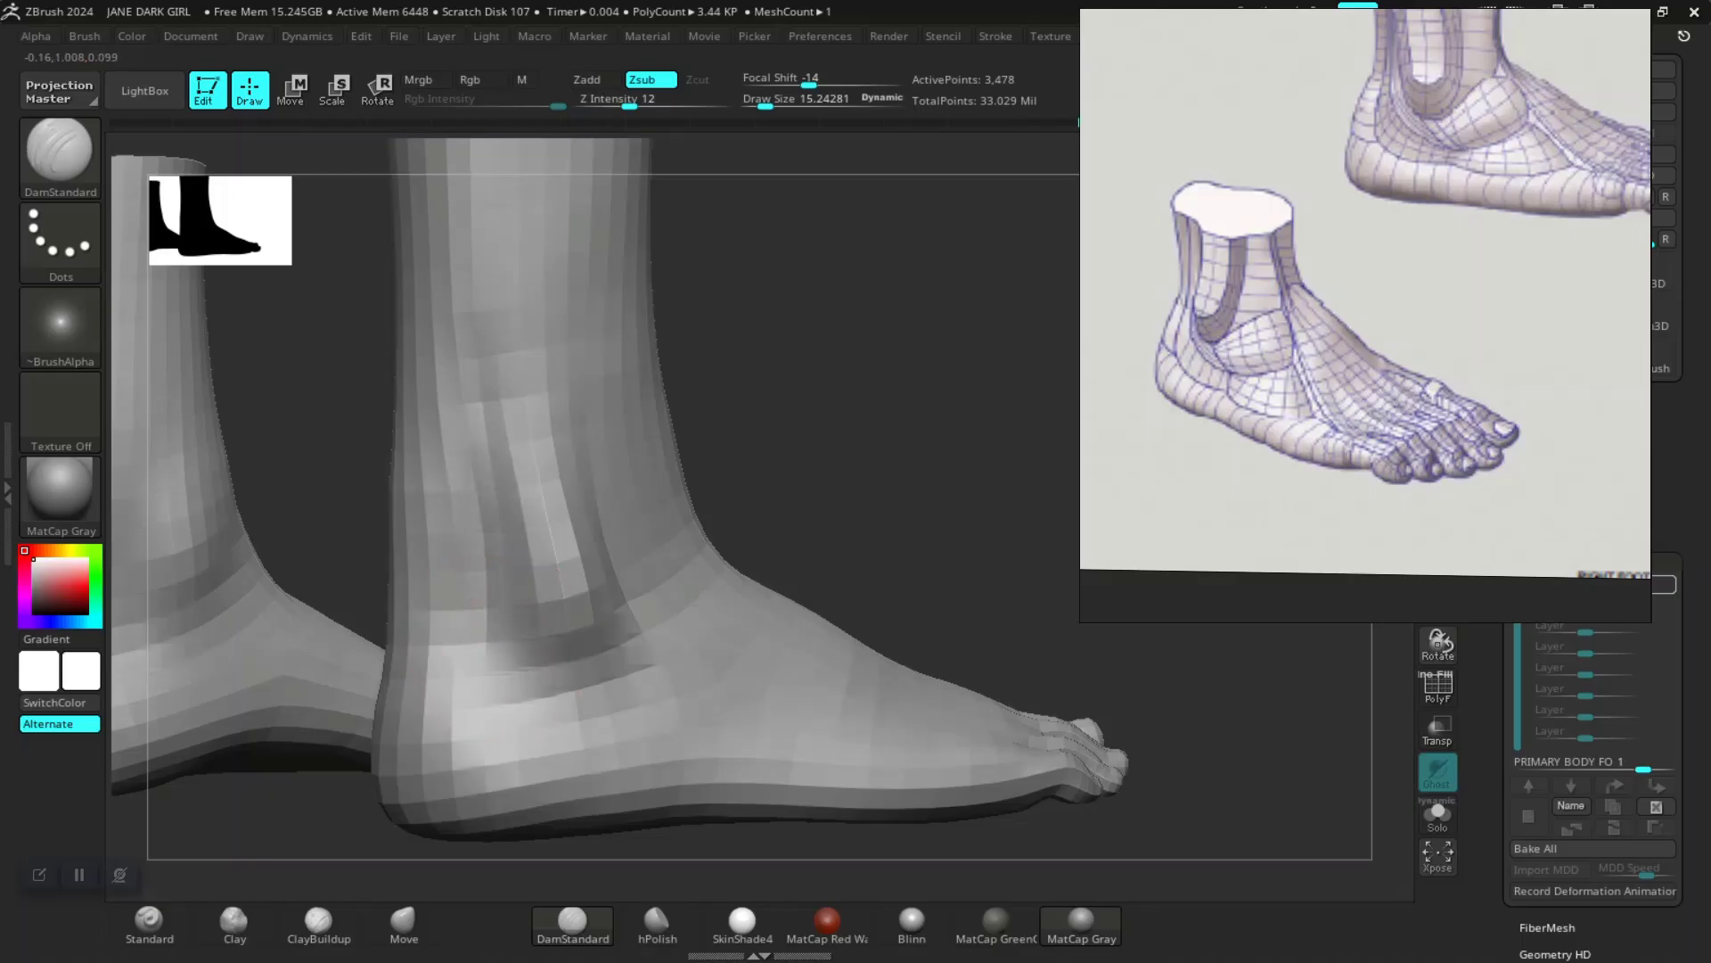
Step: Carve shallow grooves across the outer side of the instep, between the ankle and the small toes, with DamStandard
alt+drag(829, 580, 858, 478)
alt+drag(887, 489, 825, 505)
mouse_move(921, 382)
alt+mouse_down()
mouse_move(880, 363)
mouse_move(859, 458)
alt+mouse_up()
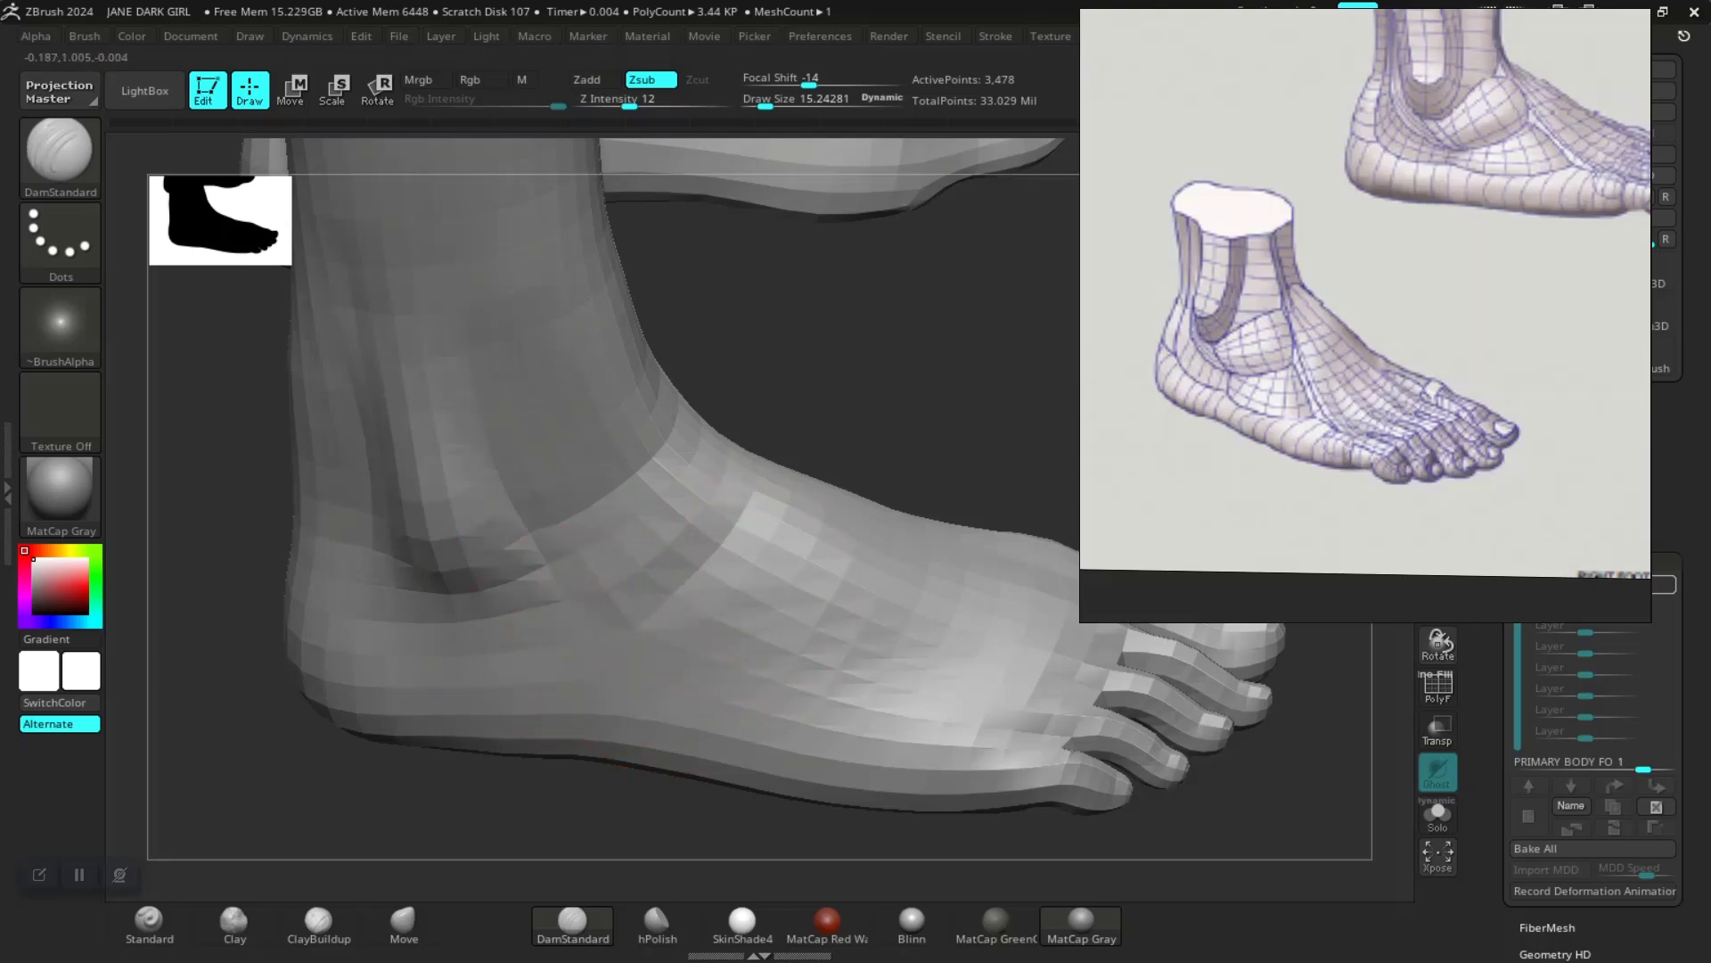
drag(822, 704, 806, 721)
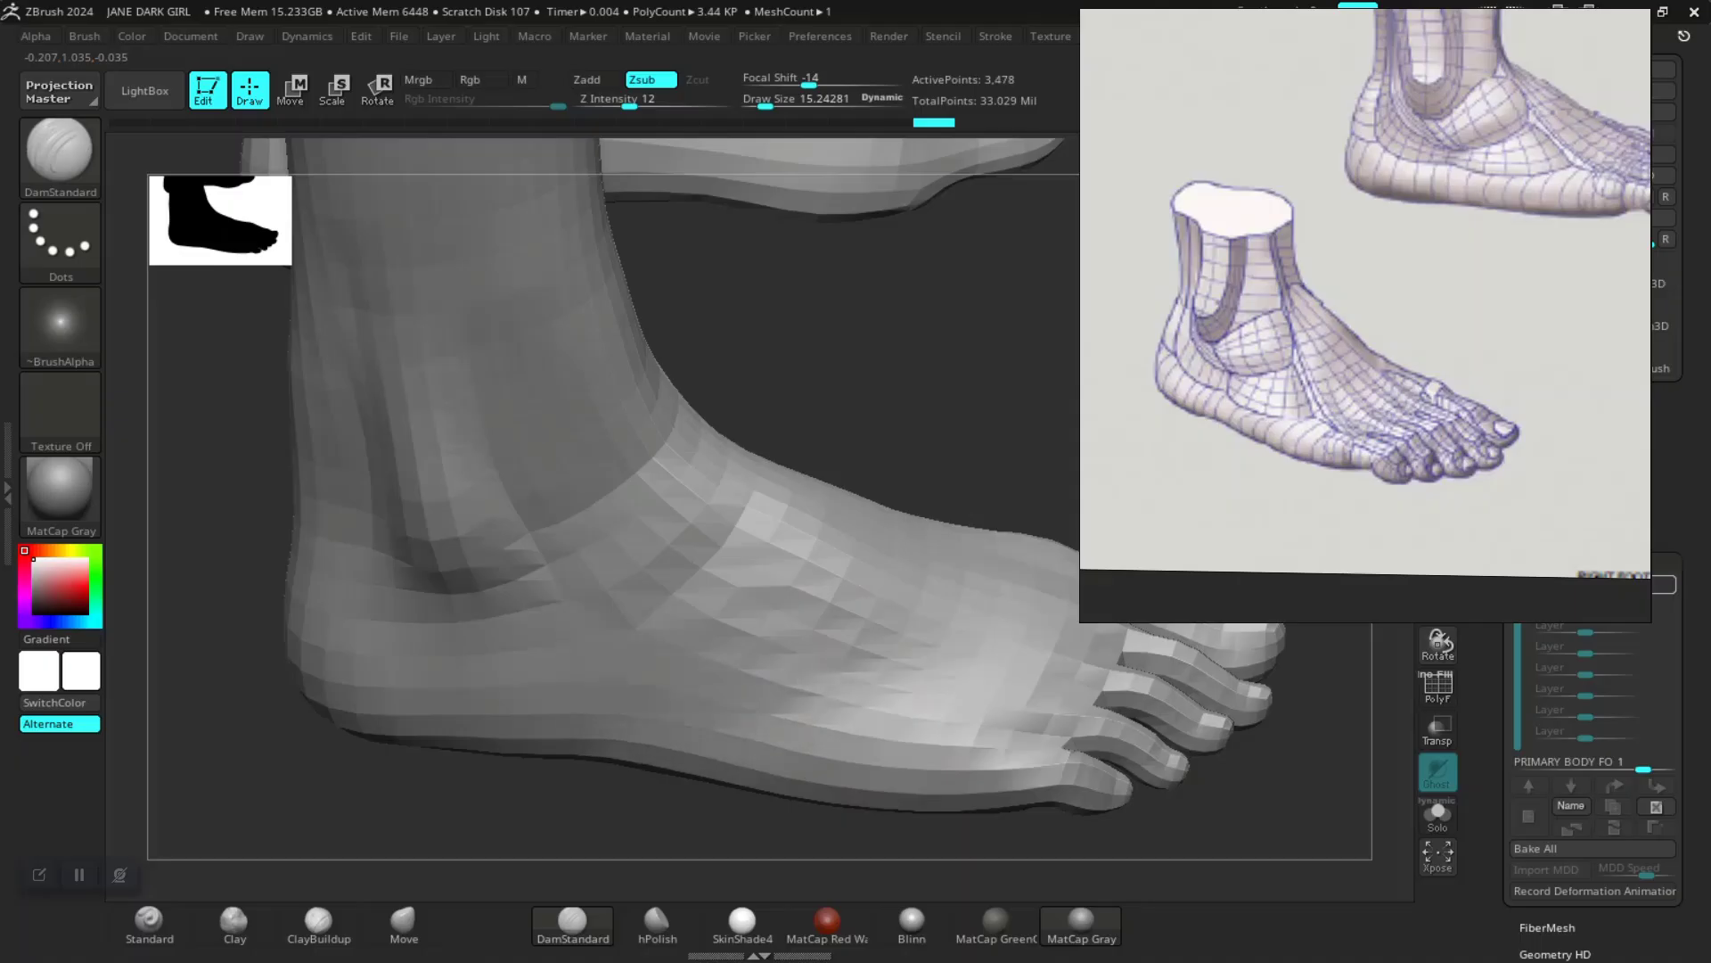
drag(820, 691, 733, 666)
alt+drag(936, 432, 913, 521)
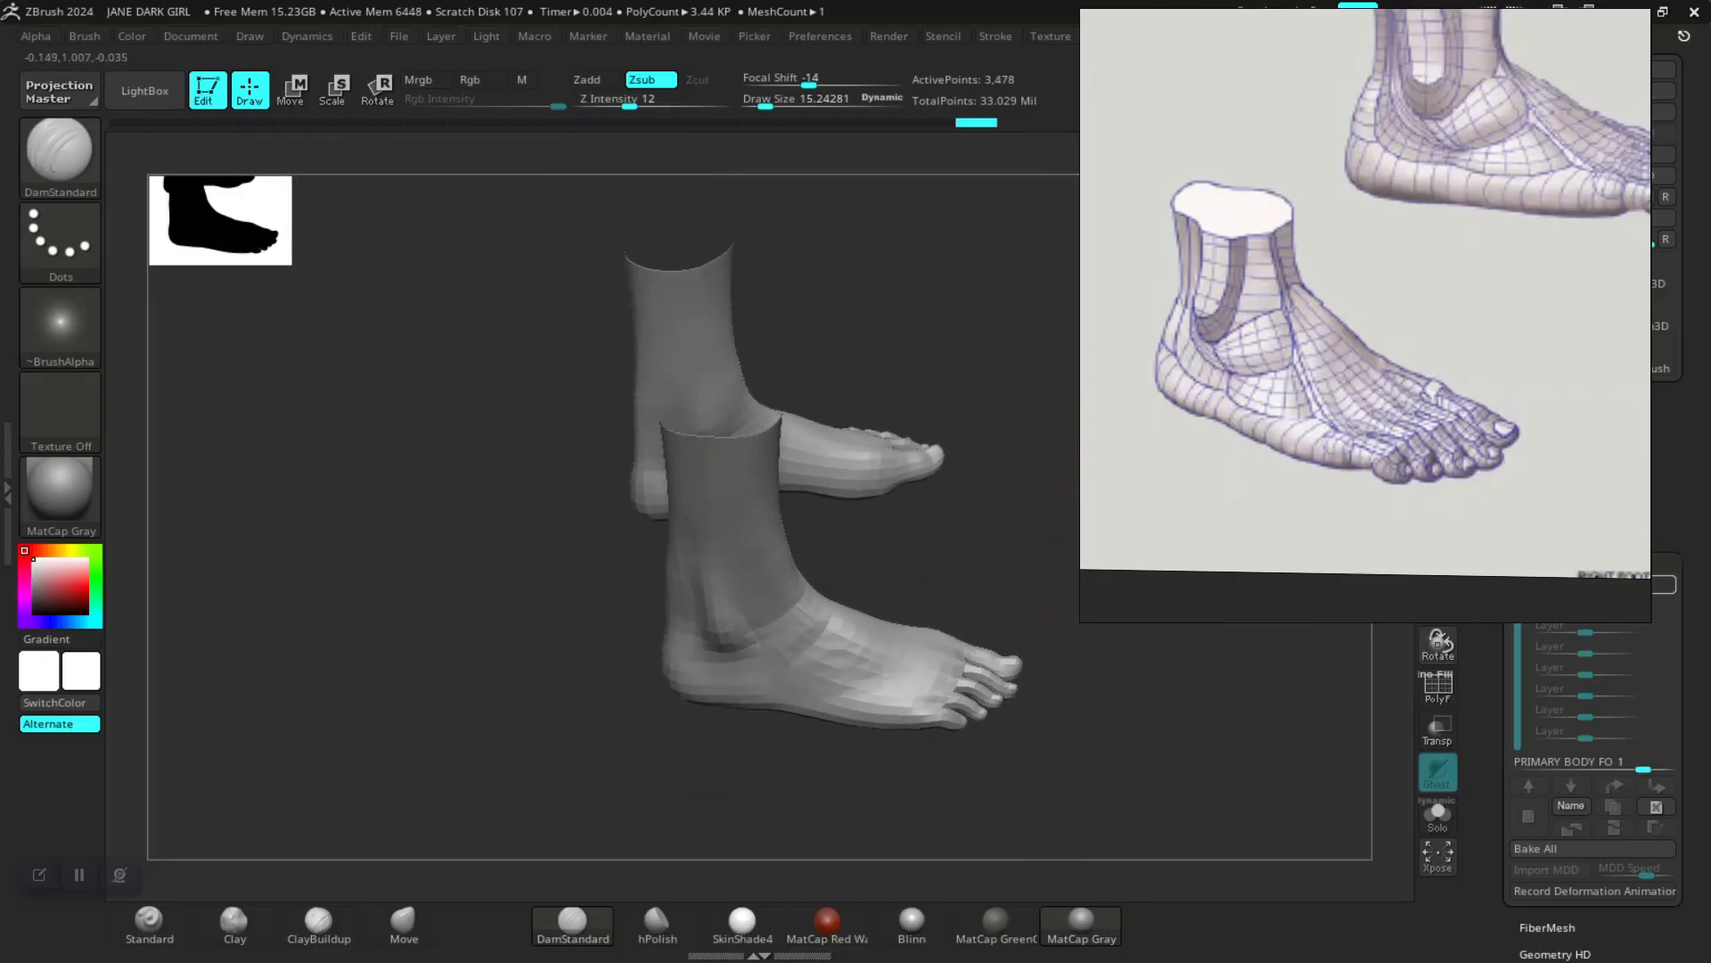
Step: Refine the planes at the front of the ankle and along the top of the foot towards the toes
mouse_move(954, 576)
mouse_down()
mouse_move(903, 446)
mouse_move(806, 446)
mouse_move(824, 405)
mouse_move(859, 409)
mouse_up()
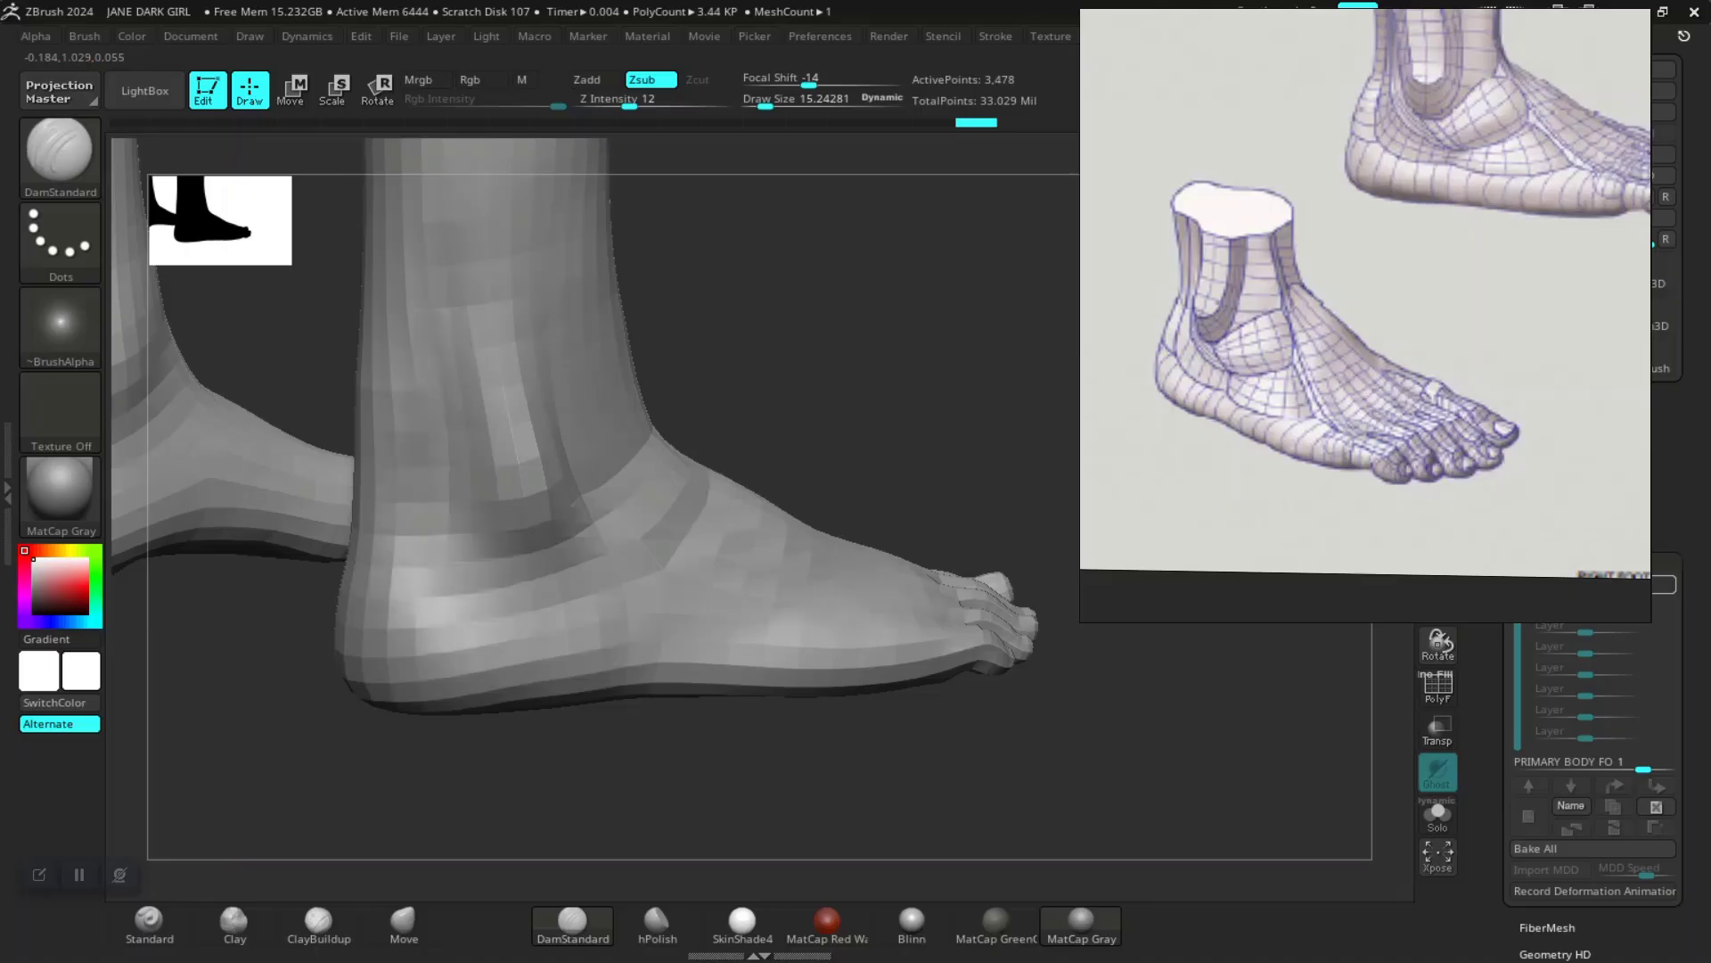
mouse_move(829, 436)
mouse_down()
mouse_move(629, 647)
mouse_move(598, 756)
mouse_move(567, 681)
mouse_move(646, 853)
mouse_up()
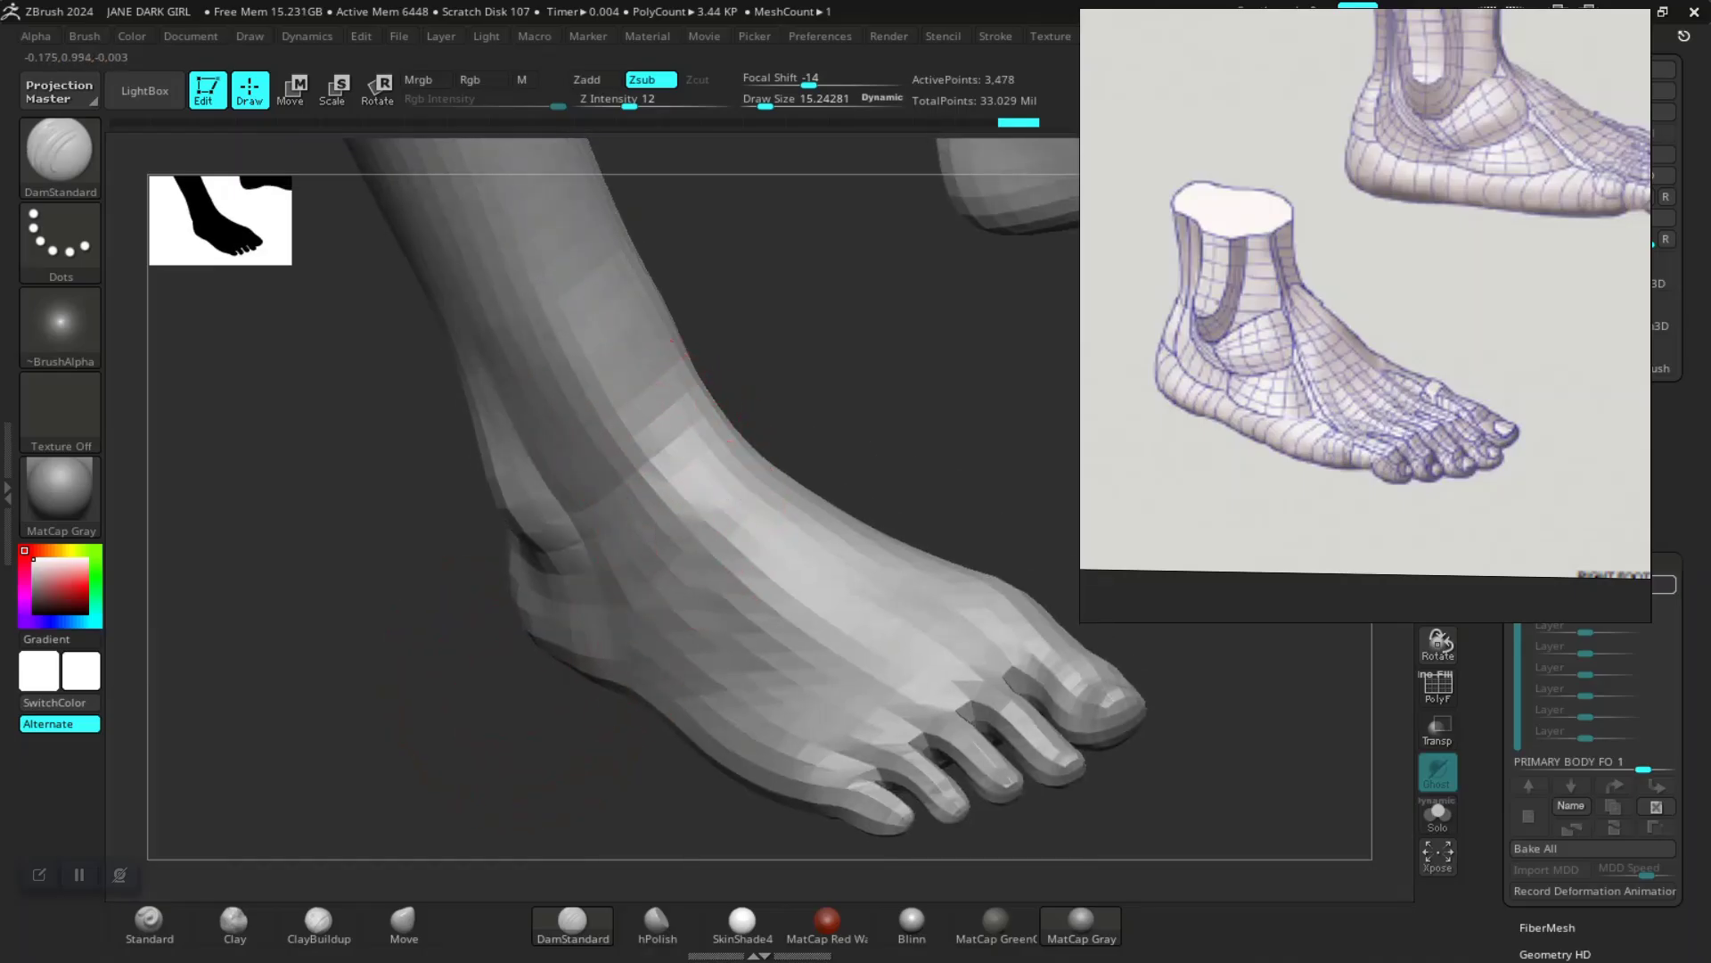
drag(776, 401, 753, 458)
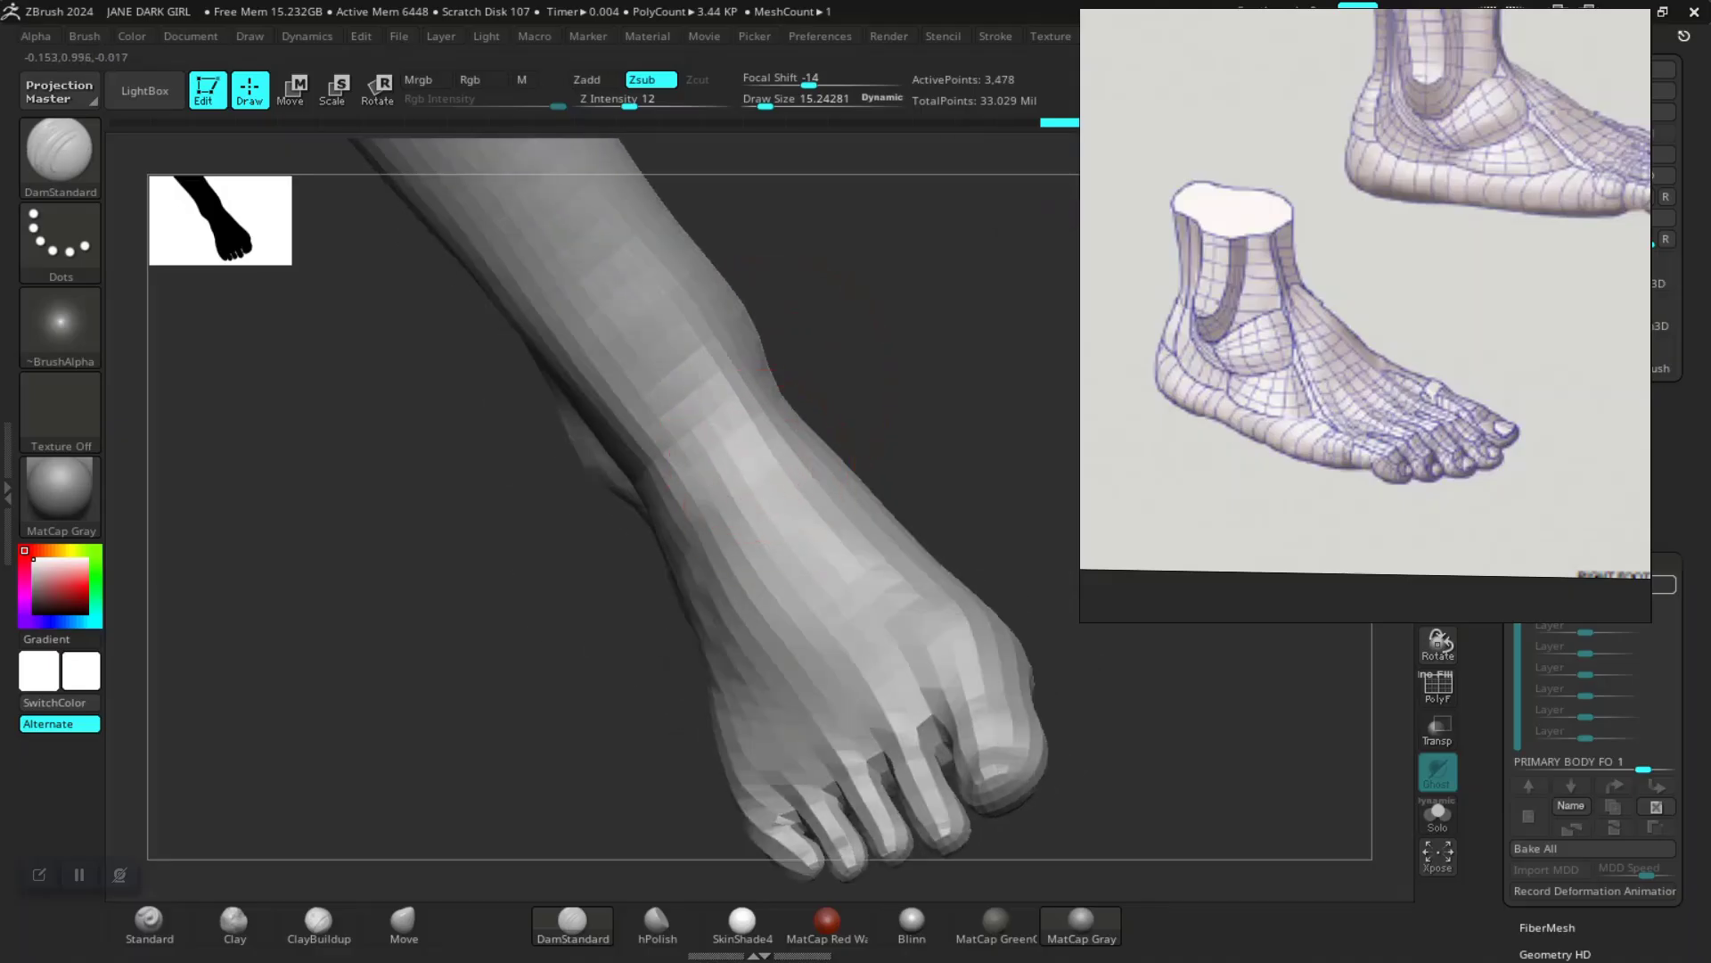
drag(898, 401, 892, 356)
key(f)
alt+drag(886, 458, 829, 619)
mouse_move(919, 348)
mouse_down()
mouse_move(860, 336)
mouse_move(891, 339)
mouse_up()
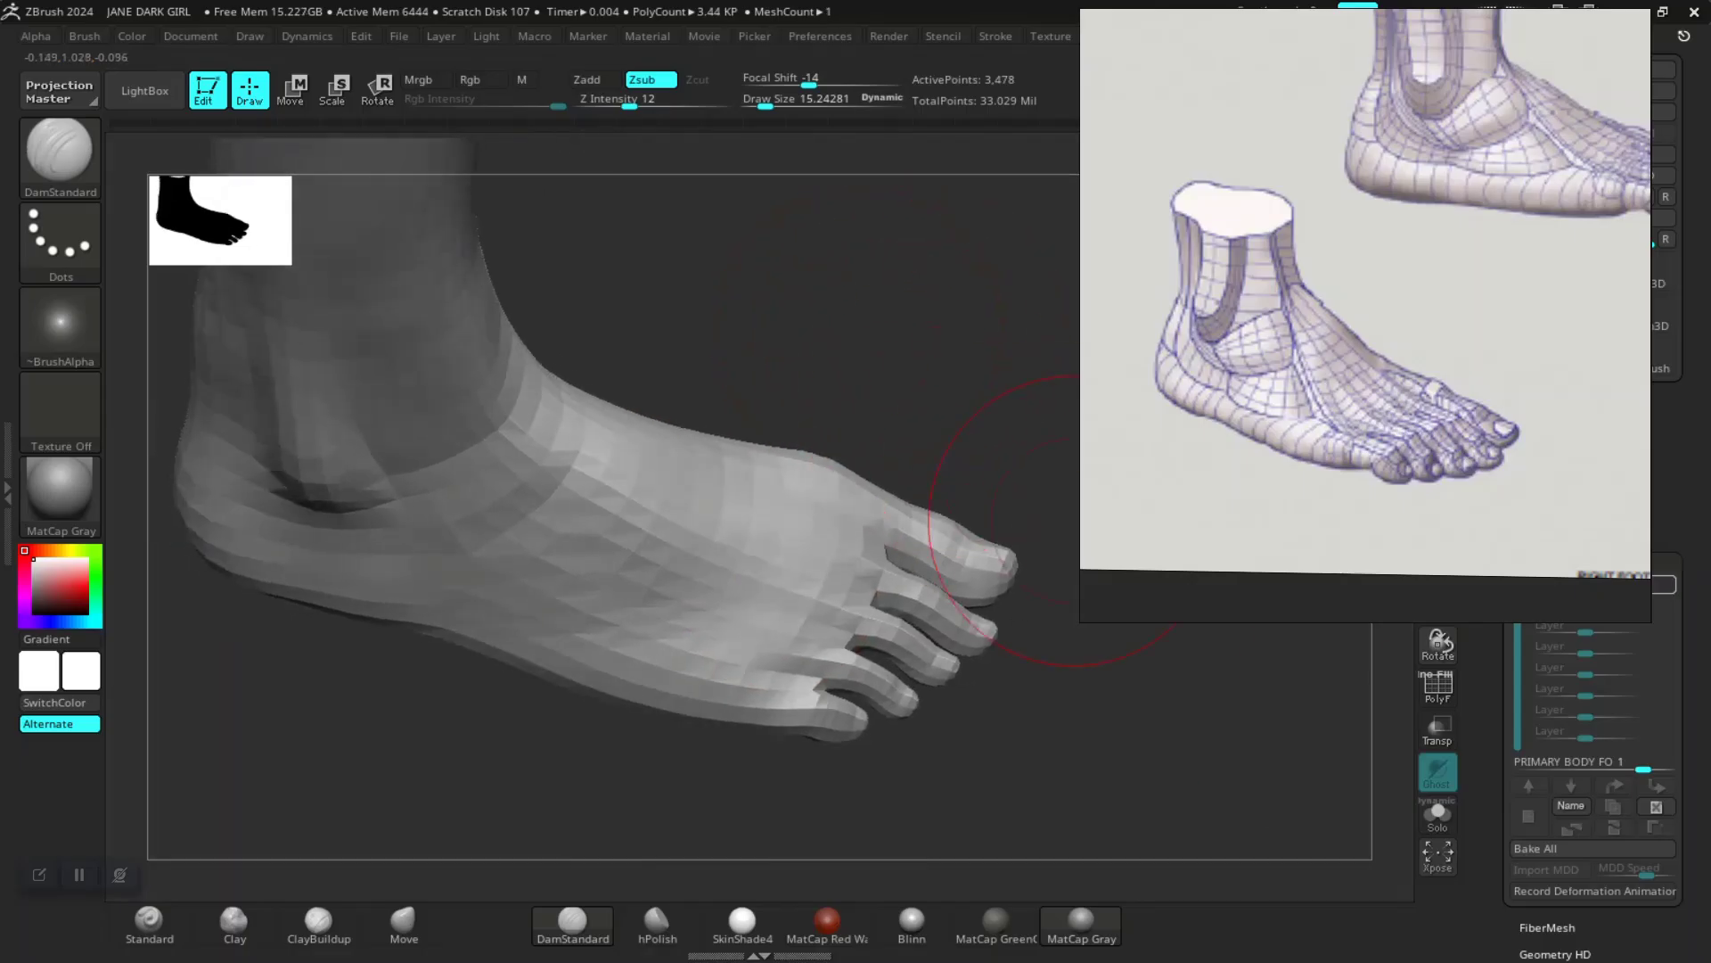
Step: Solo the feet mesh and define the planes of the instep and big toe base on the foot's inner side
click(1438, 813)
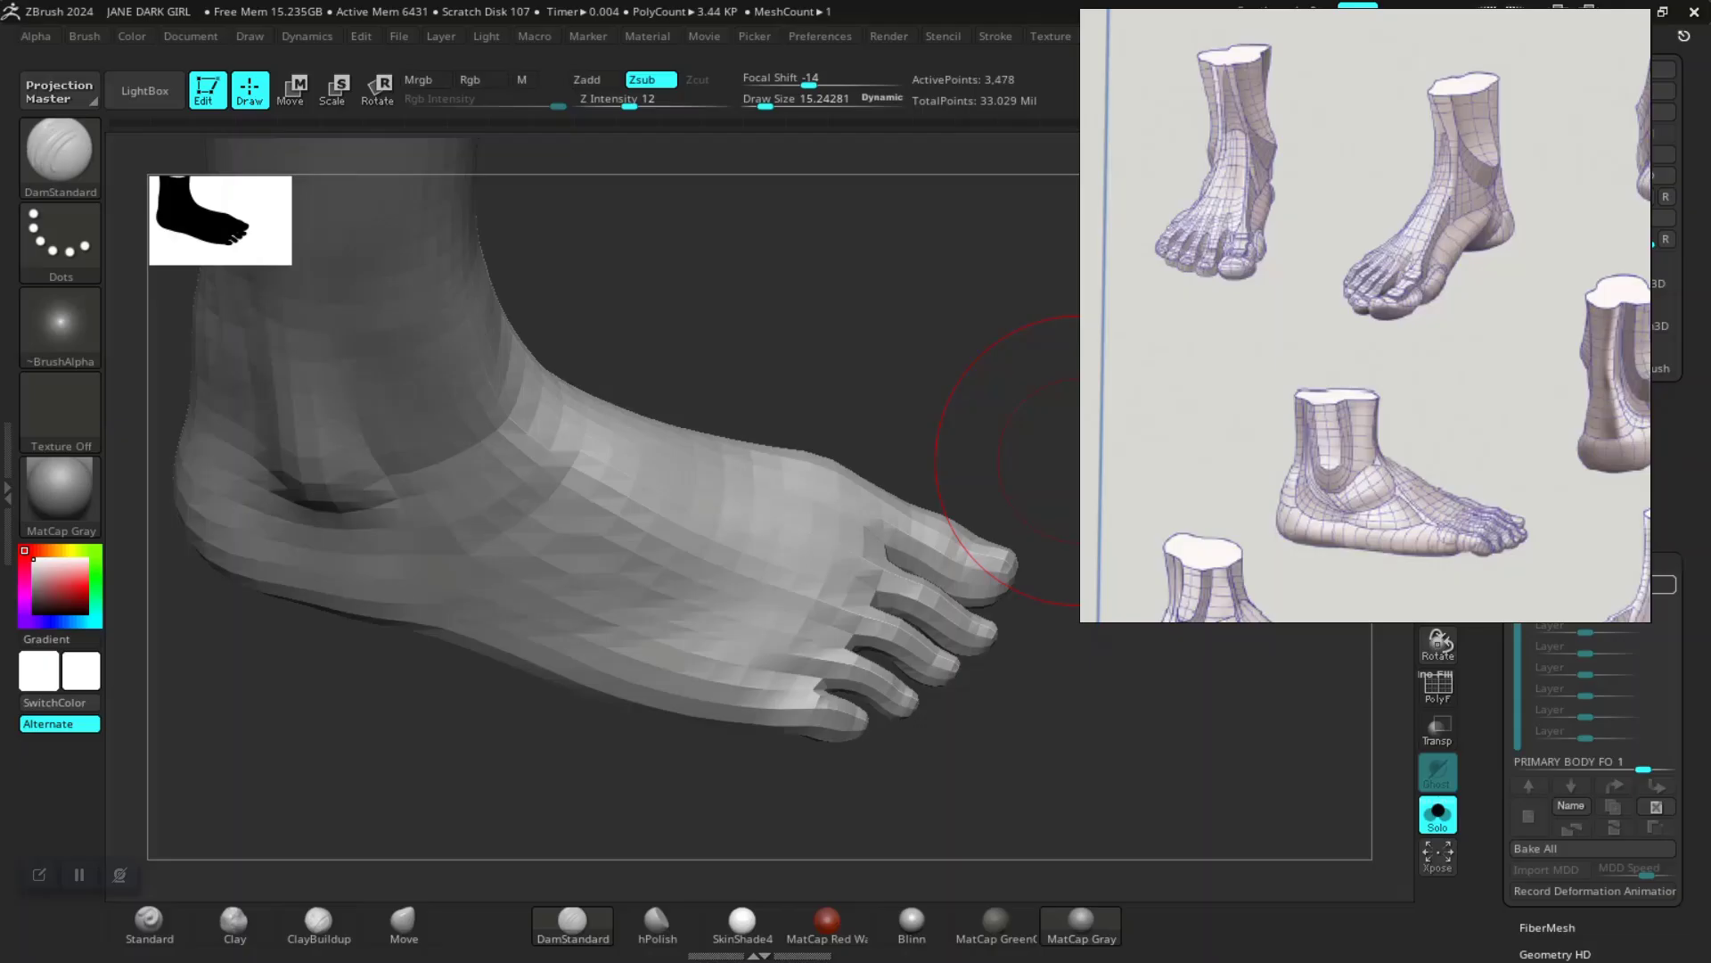
drag(1061, 446, 869, 392)
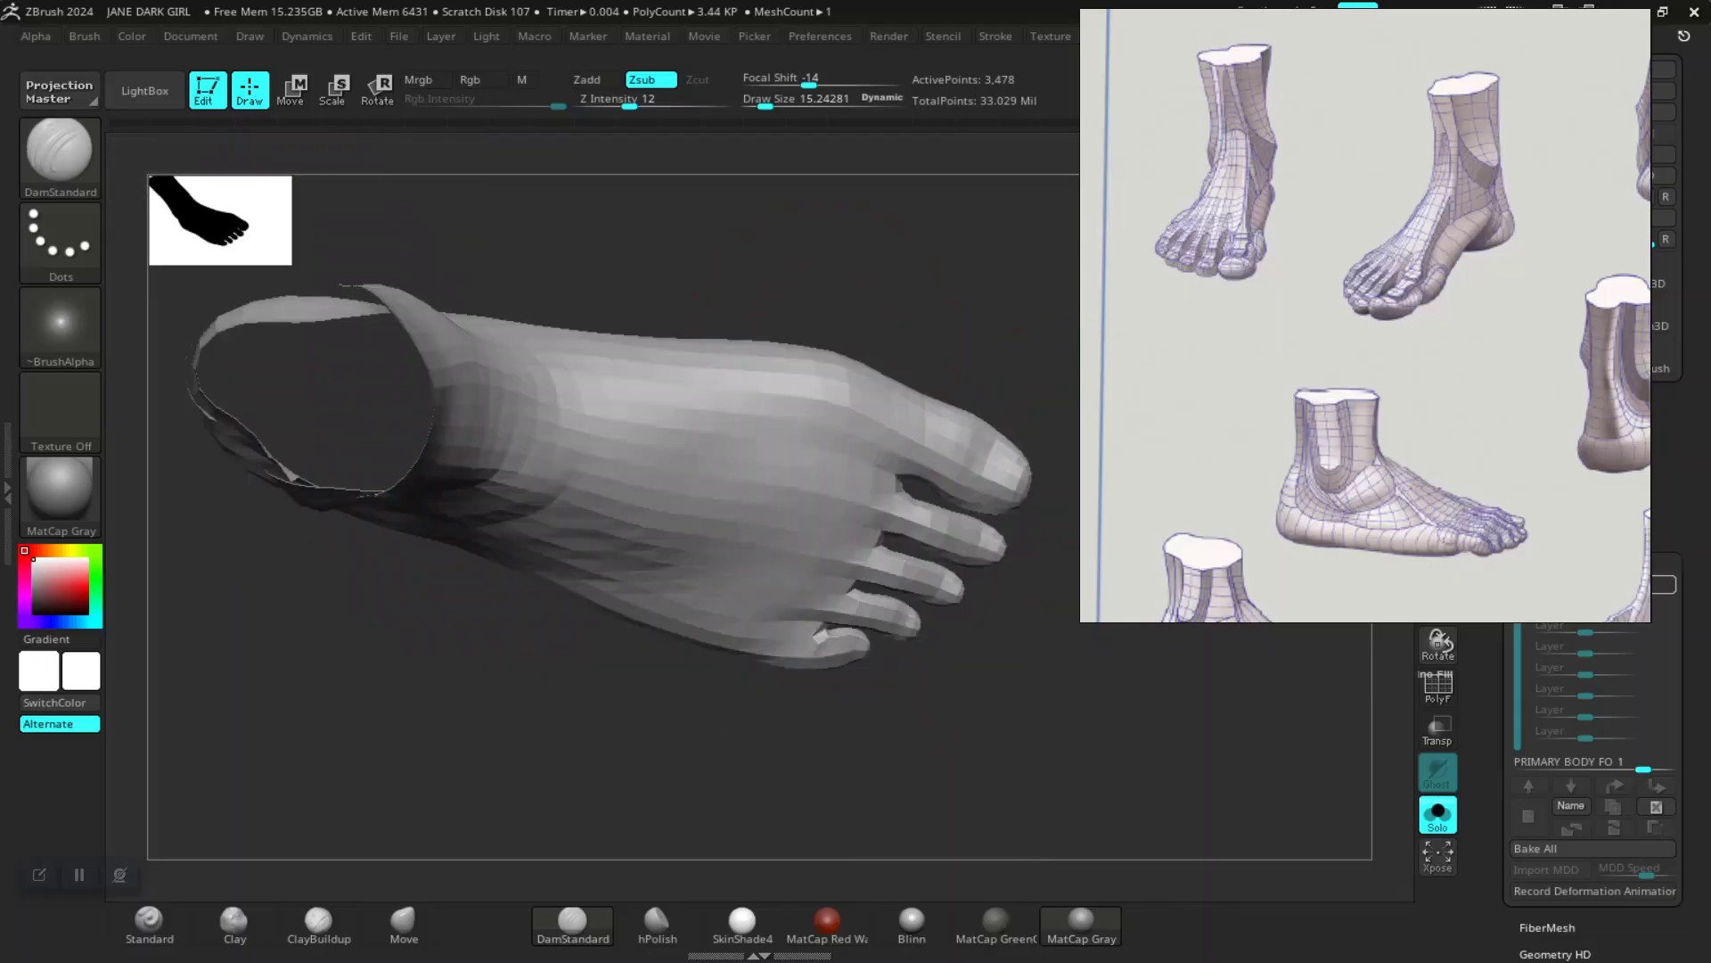
mouse_move(863, 714)
mouse_down()
mouse_move(886, 451)
mouse_move(687, 490)
mouse_move(782, 564)
mouse_up()
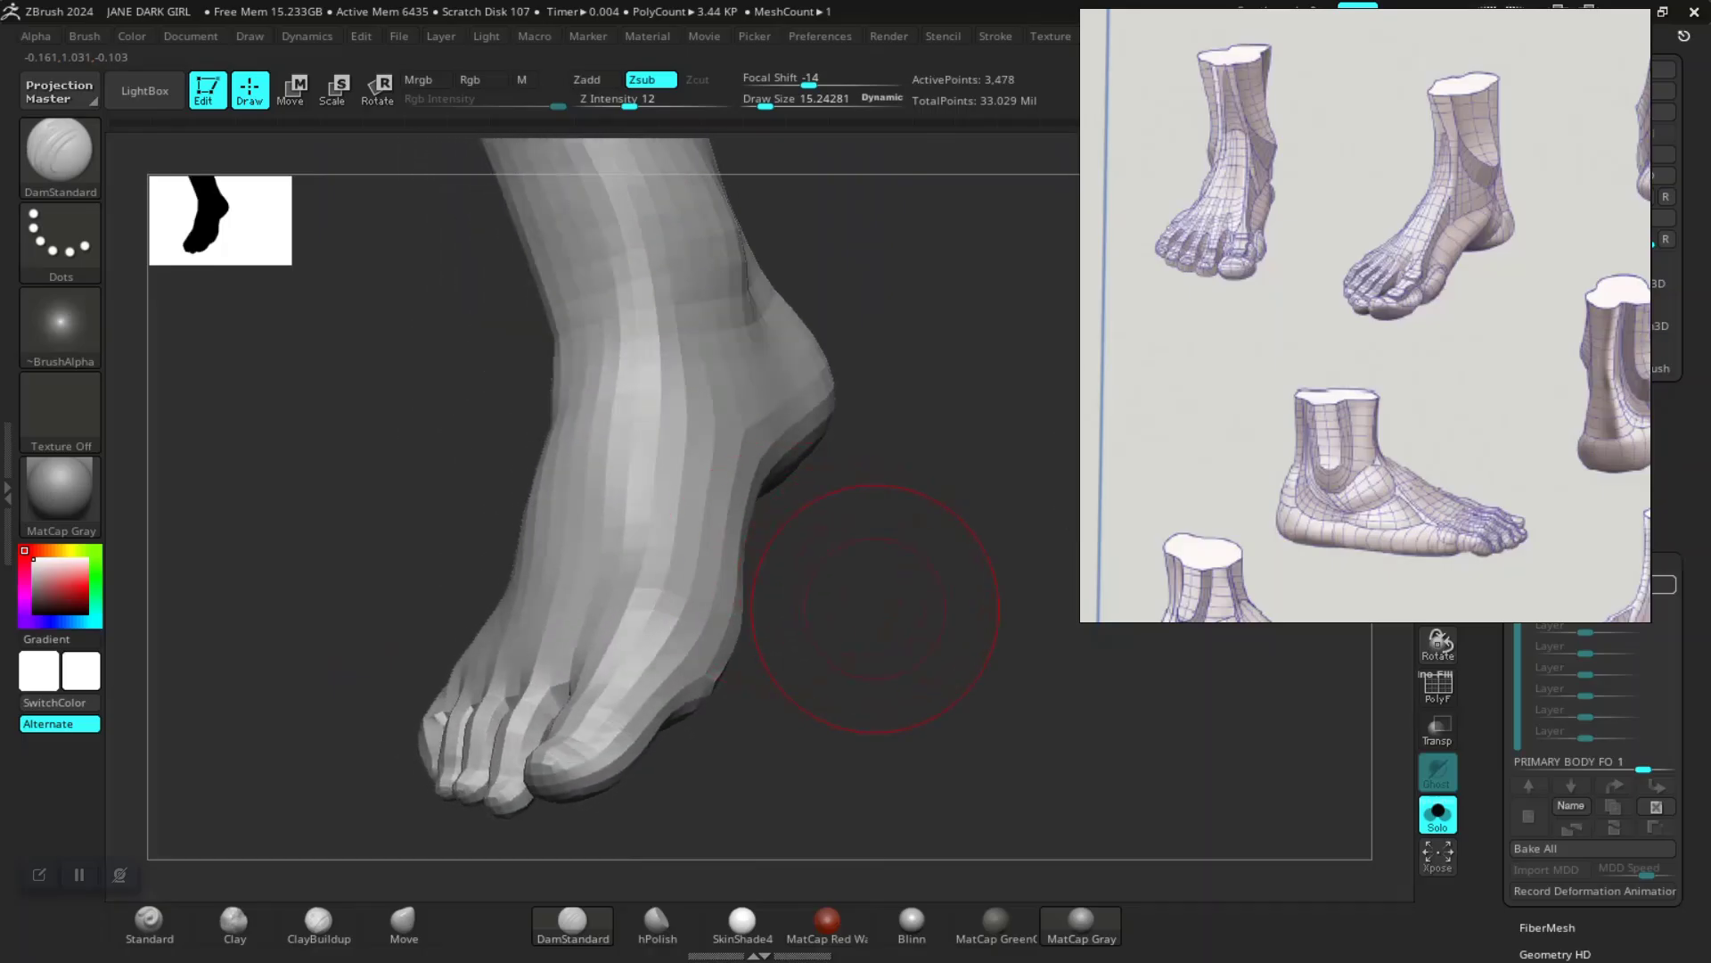
drag(874, 610, 967, 566)
mouse_move(820, 615)
mouse_down()
mouse_move(833, 664)
mouse_move(868, 632)
mouse_move(841, 573)
mouse_move(898, 592)
mouse_move(891, 575)
mouse_move(1061, 337)
mouse_move(797, 464)
mouse_up()
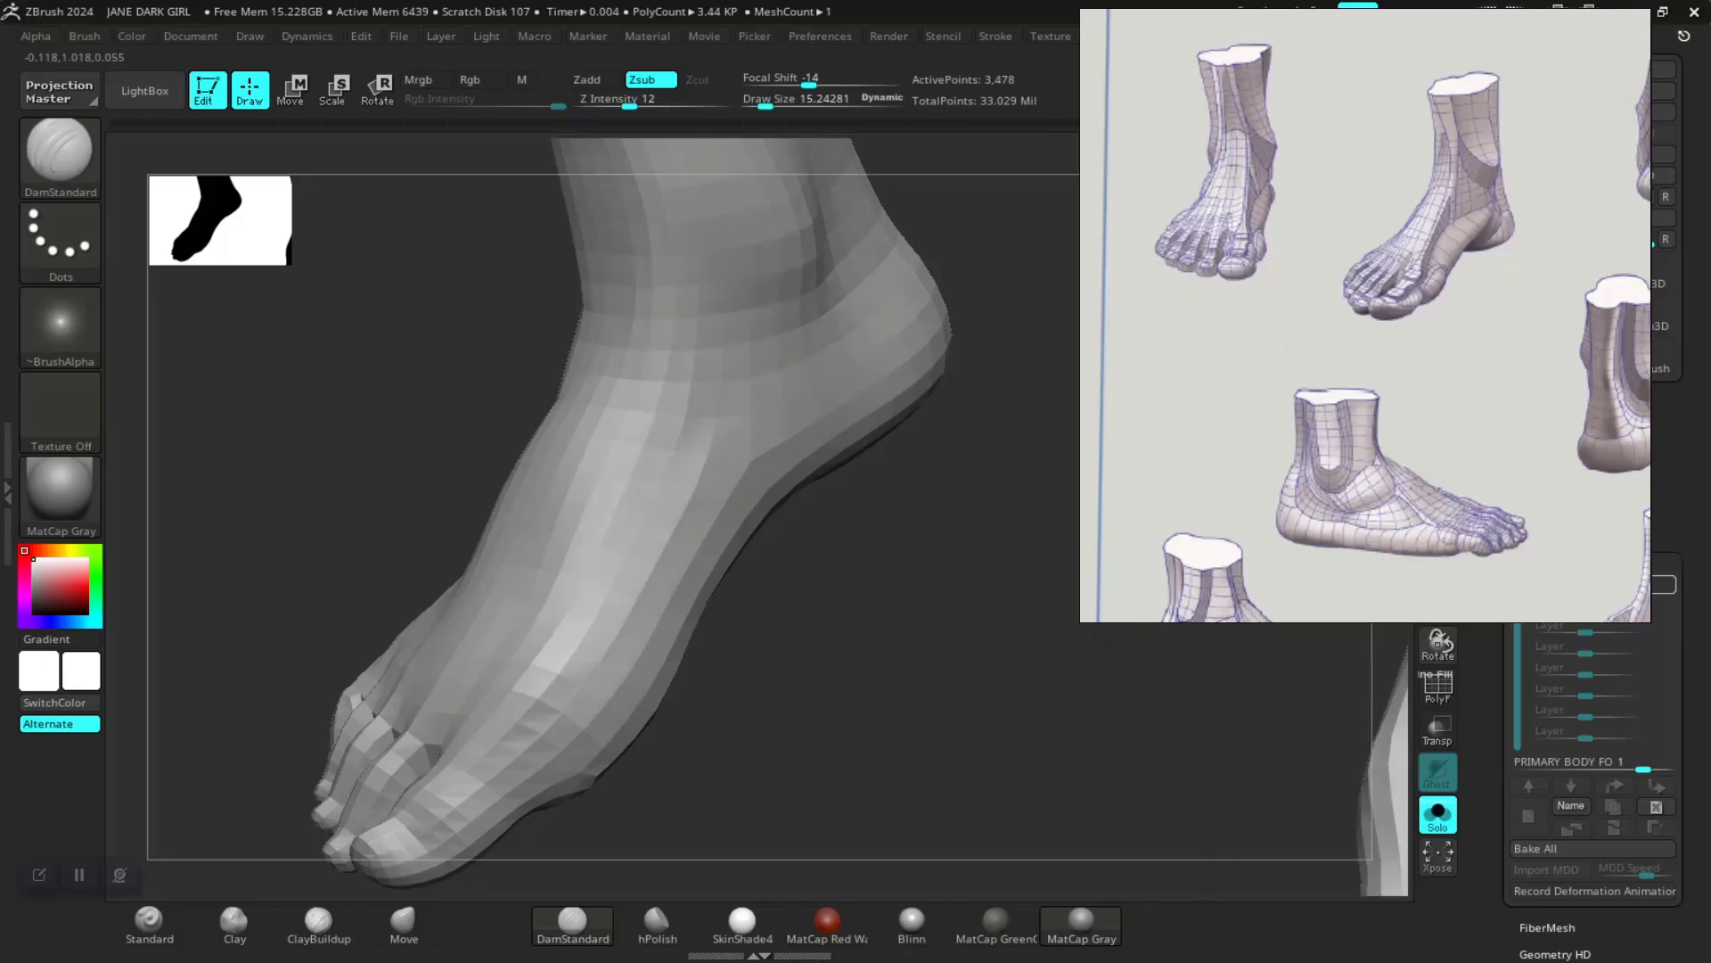
mouse_move(816, 668)
mouse_down()
mouse_move(936, 682)
mouse_move(949, 727)
mouse_move(825, 692)
mouse_move(822, 653)
mouse_up()
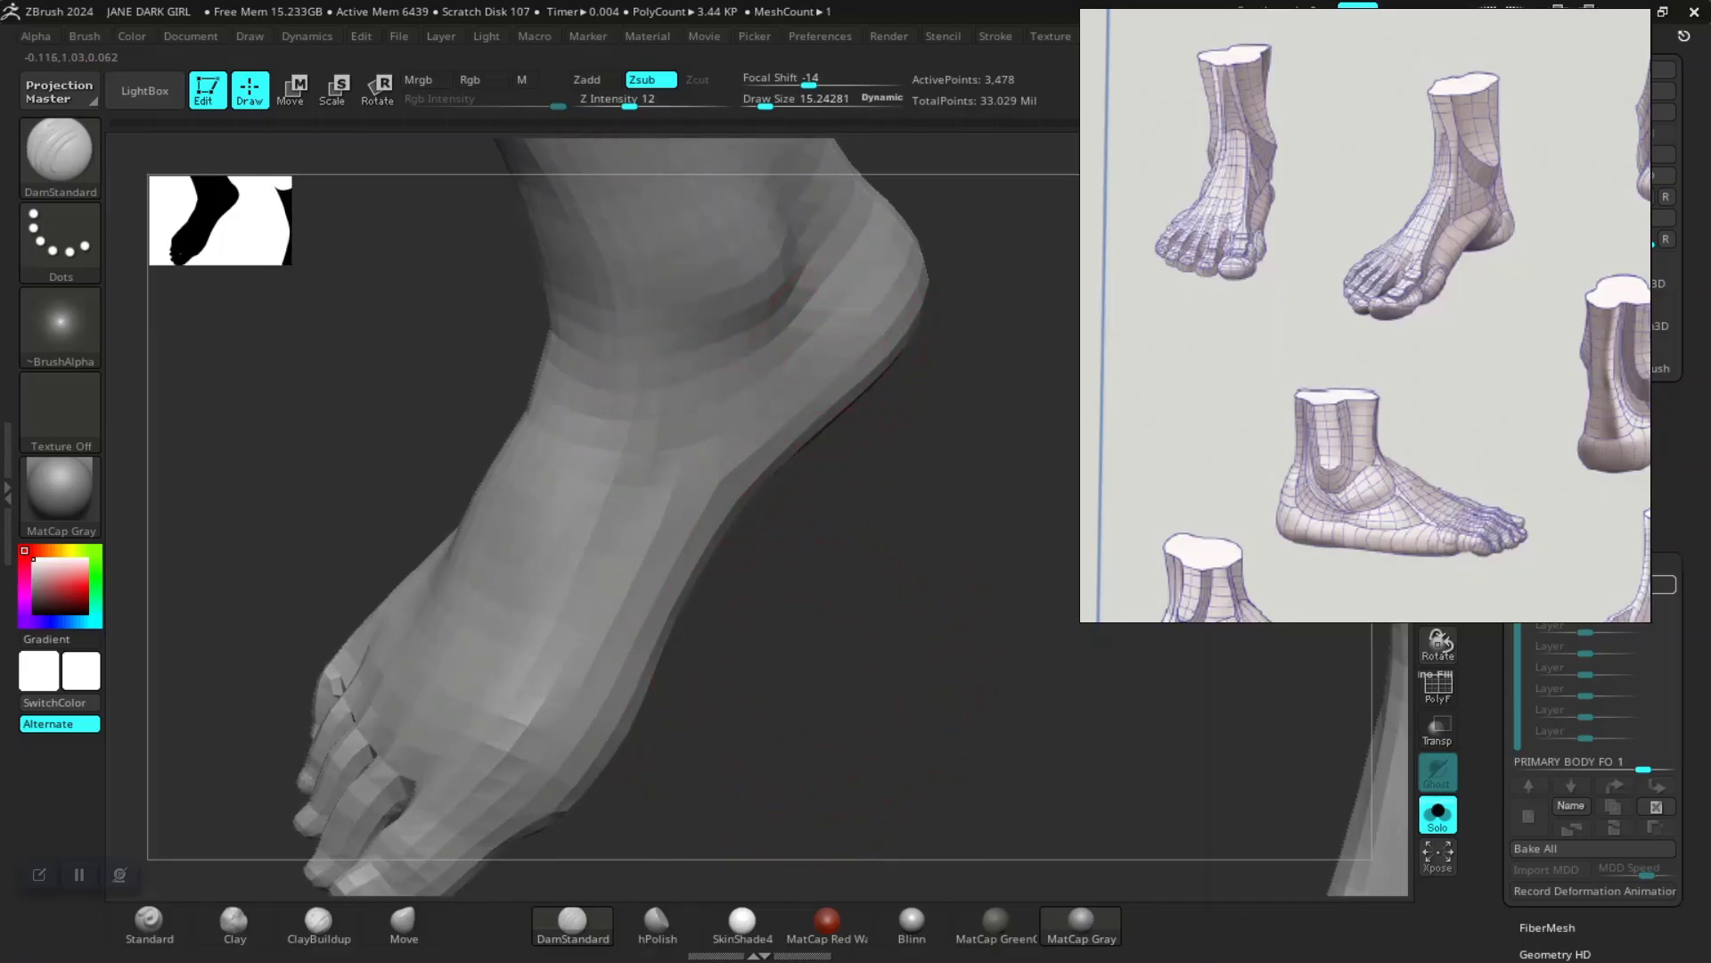
Step: Carve the hollow behind and below the inner ankle bone, towards the heel, with DamStandard
drag(689, 733, 745, 516)
drag(909, 520, 870, 629)
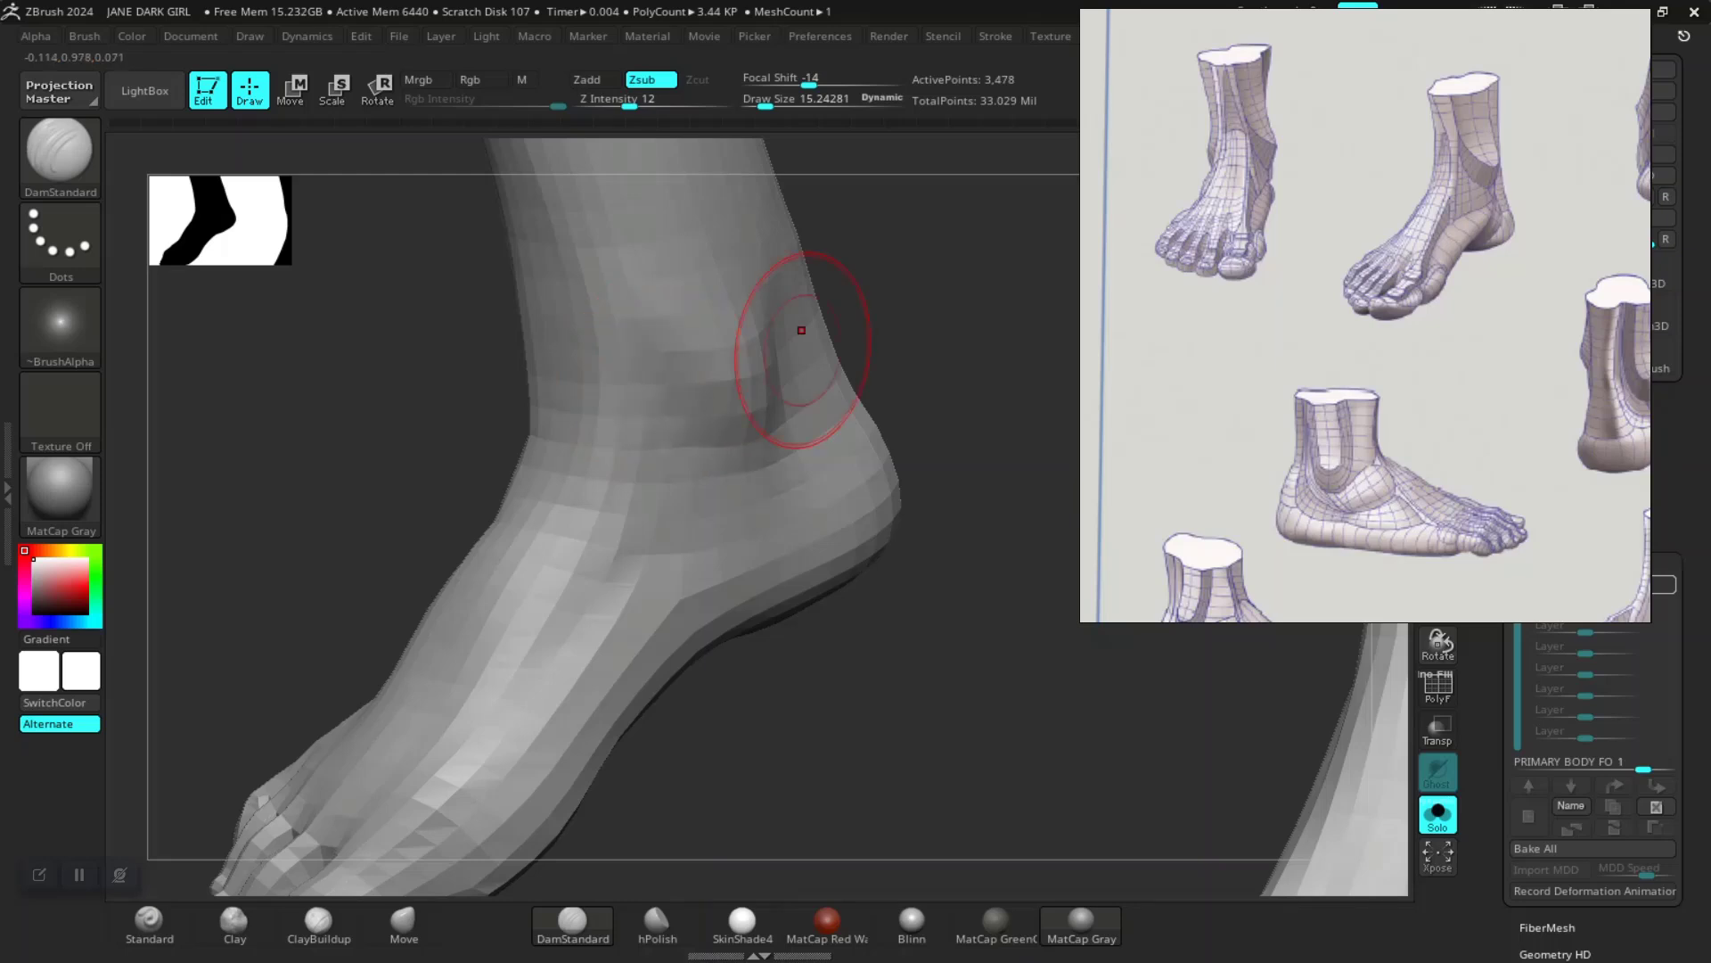
drag(967, 374, 825, 350)
drag(691, 766, 836, 776)
drag(829, 321, 787, 229)
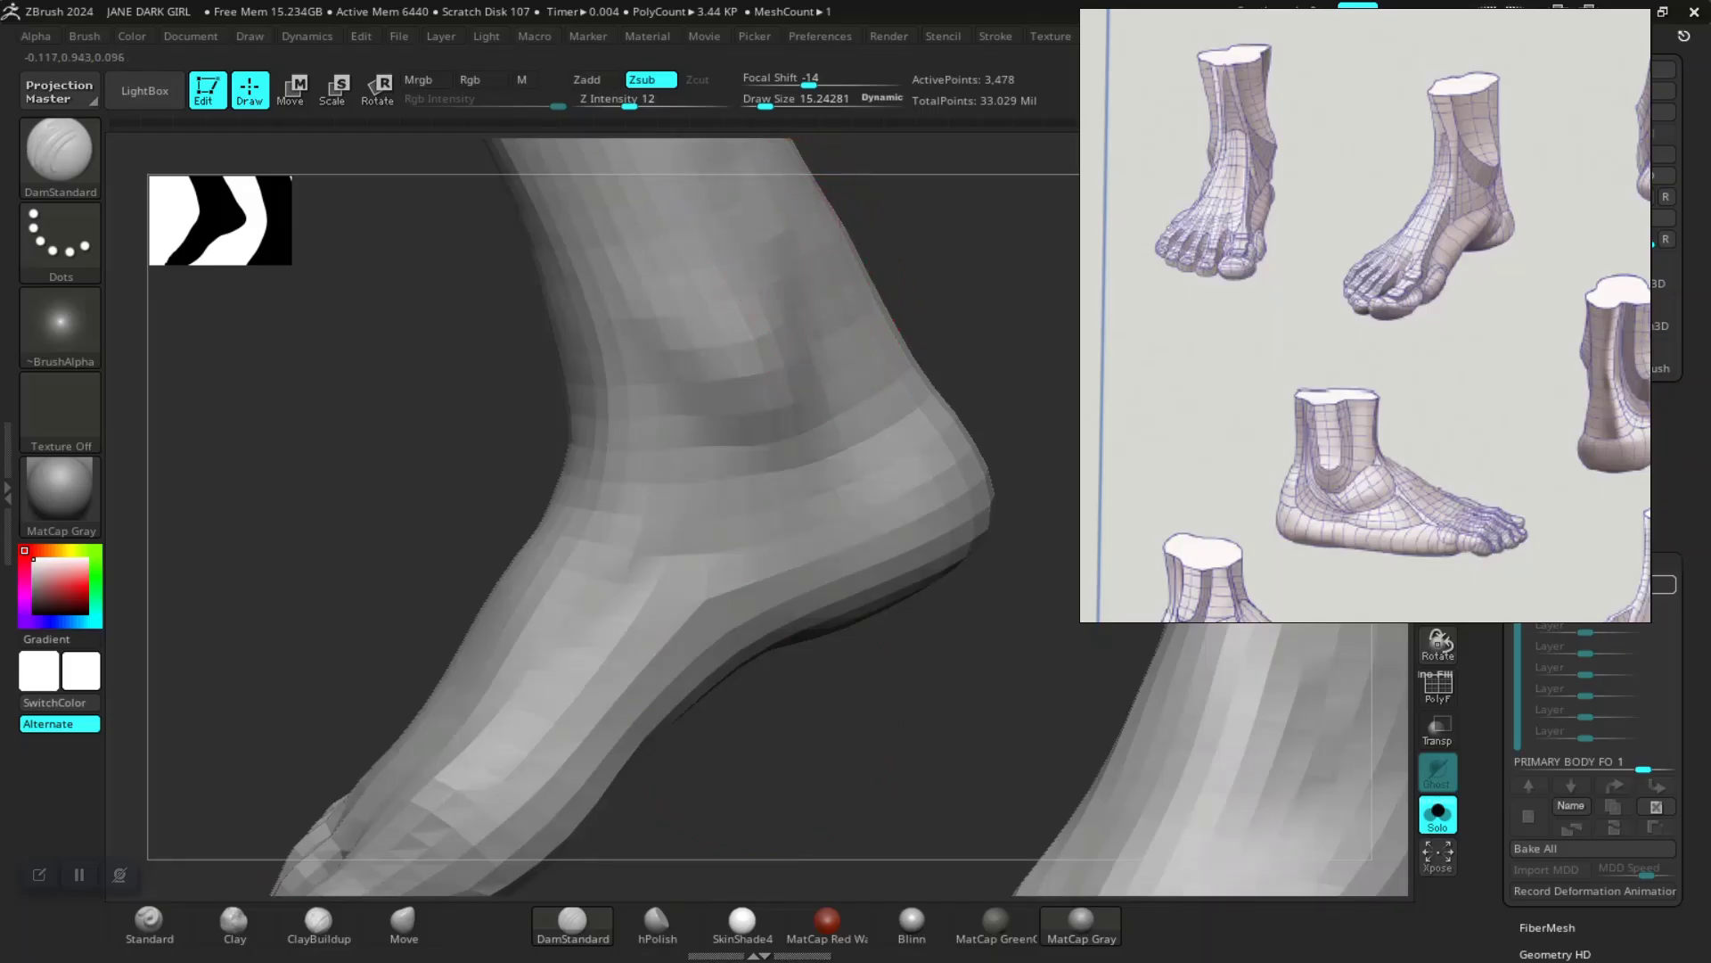
mouse_move(802, 736)
mouse_down()
mouse_move(864, 731)
mouse_move(851, 722)
mouse_up()
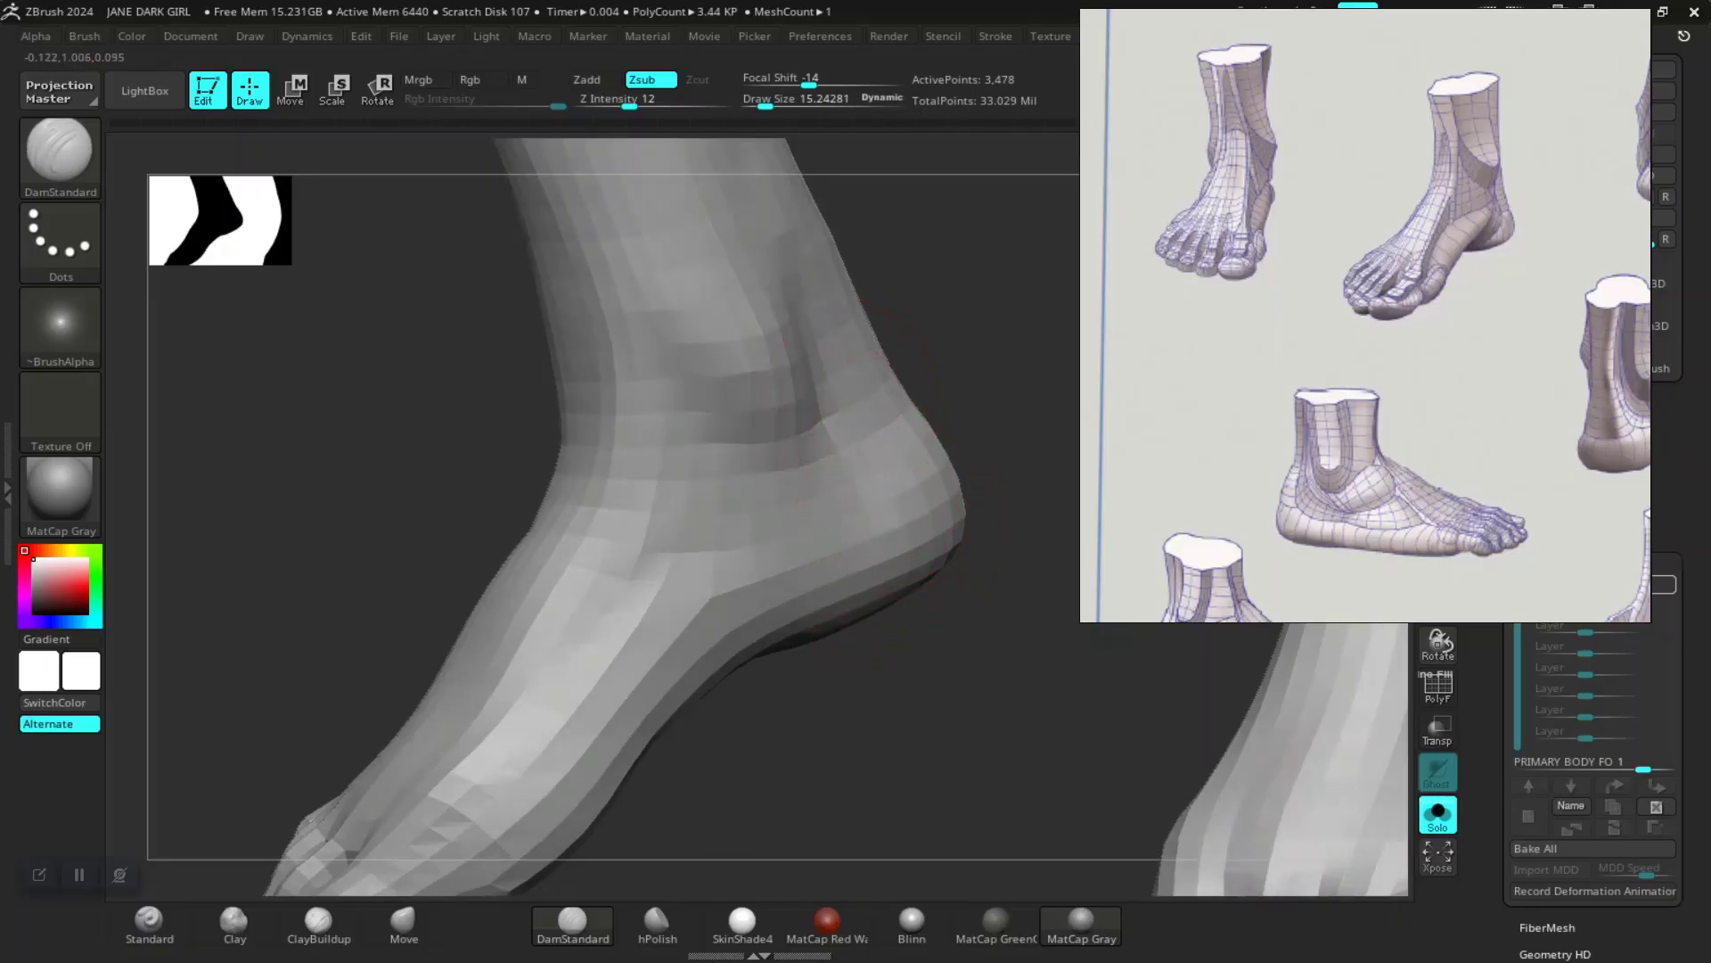
Step: Check the foot's overall form from several angles and examine the inner-side view of the wireframed foot reference
alt+drag(930, 655, 923, 544)
mouse_move(923, 624)
mouse_down()
mouse_move(1070, 633)
mouse_move(618, 562)
mouse_up()
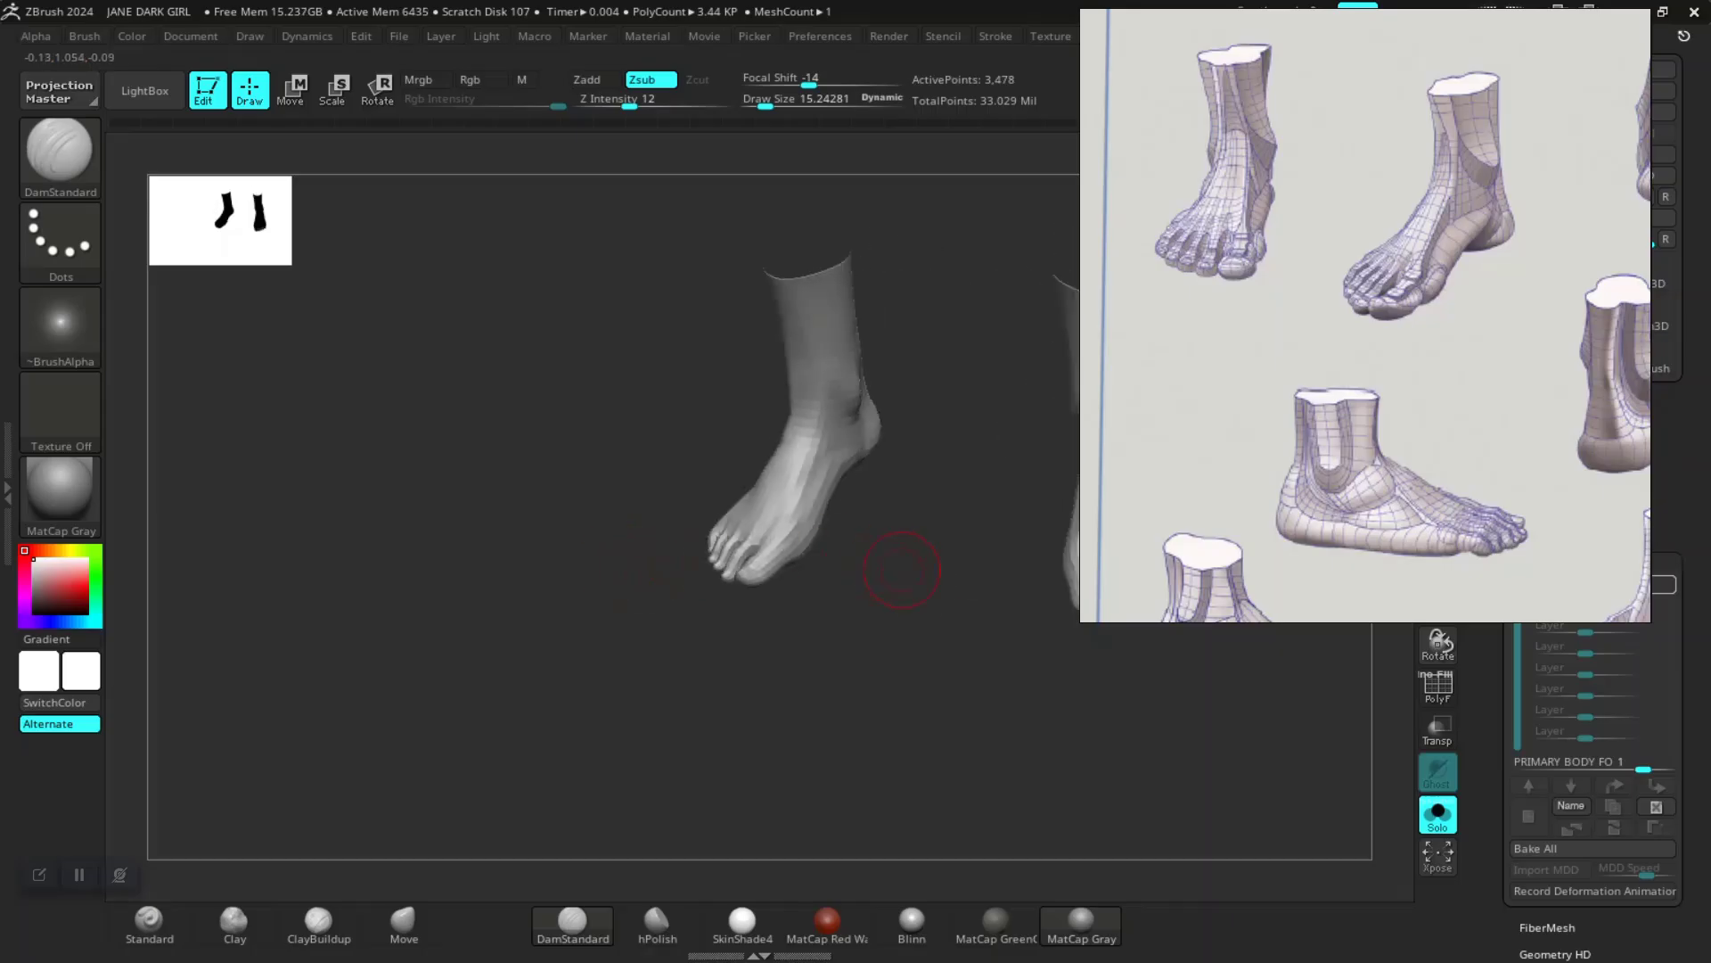
alt+drag(902, 571, 869, 775)
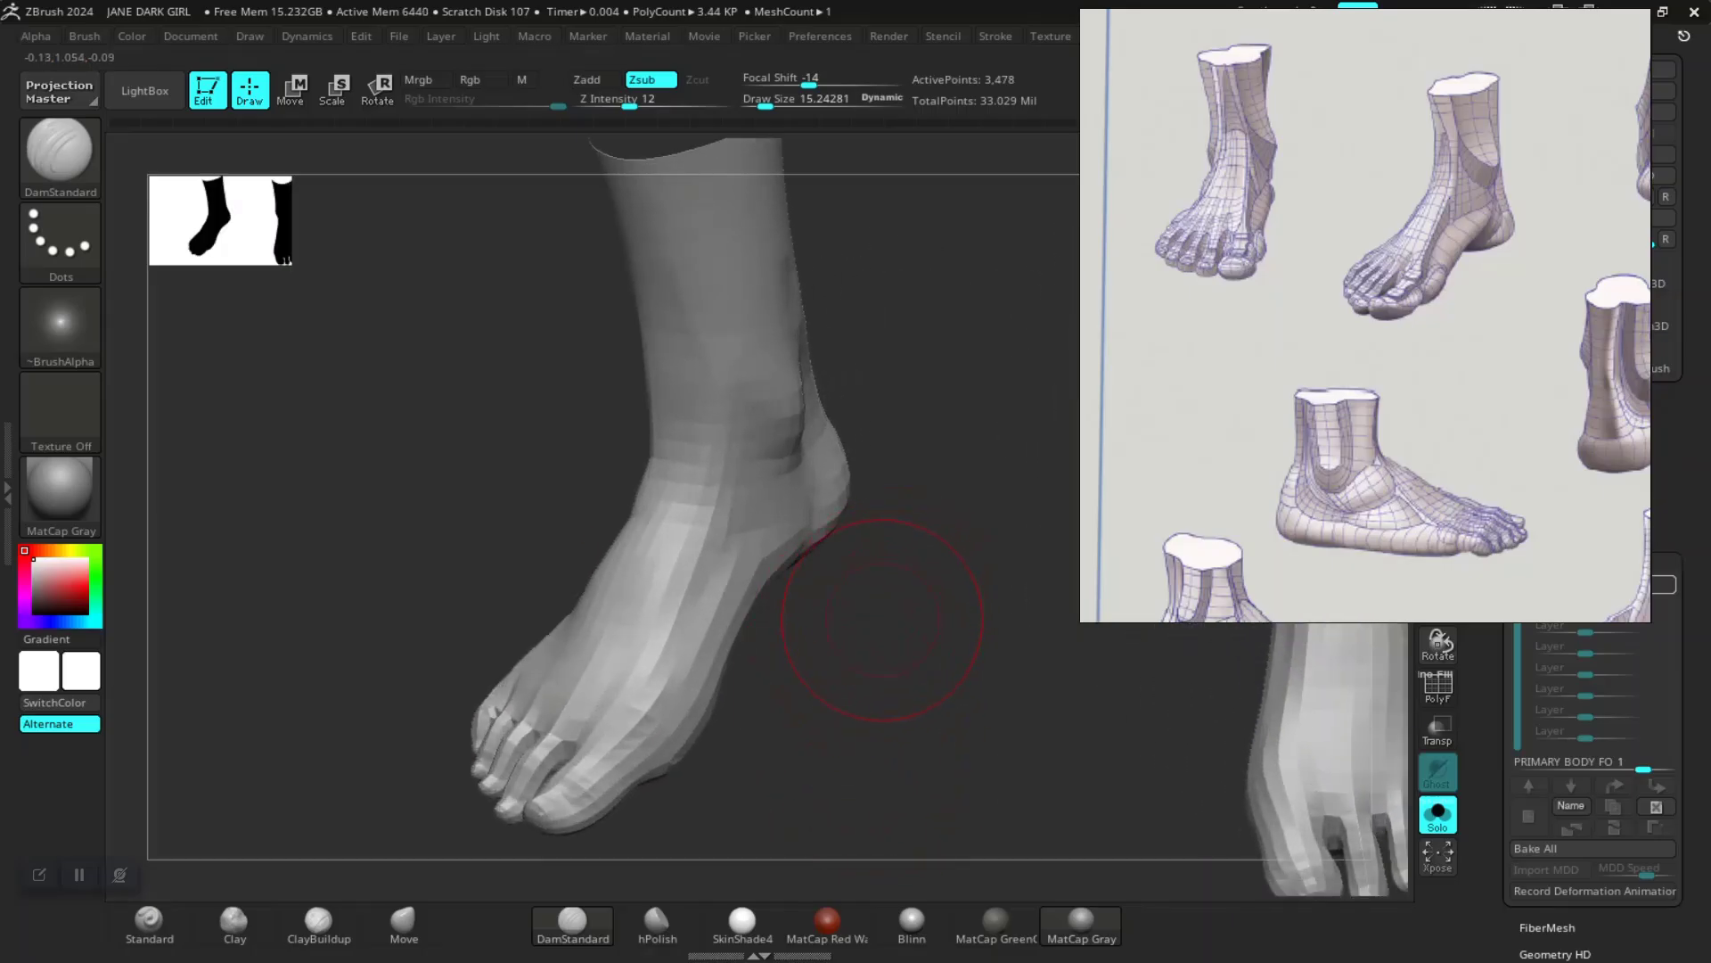
drag(839, 630, 998, 540)
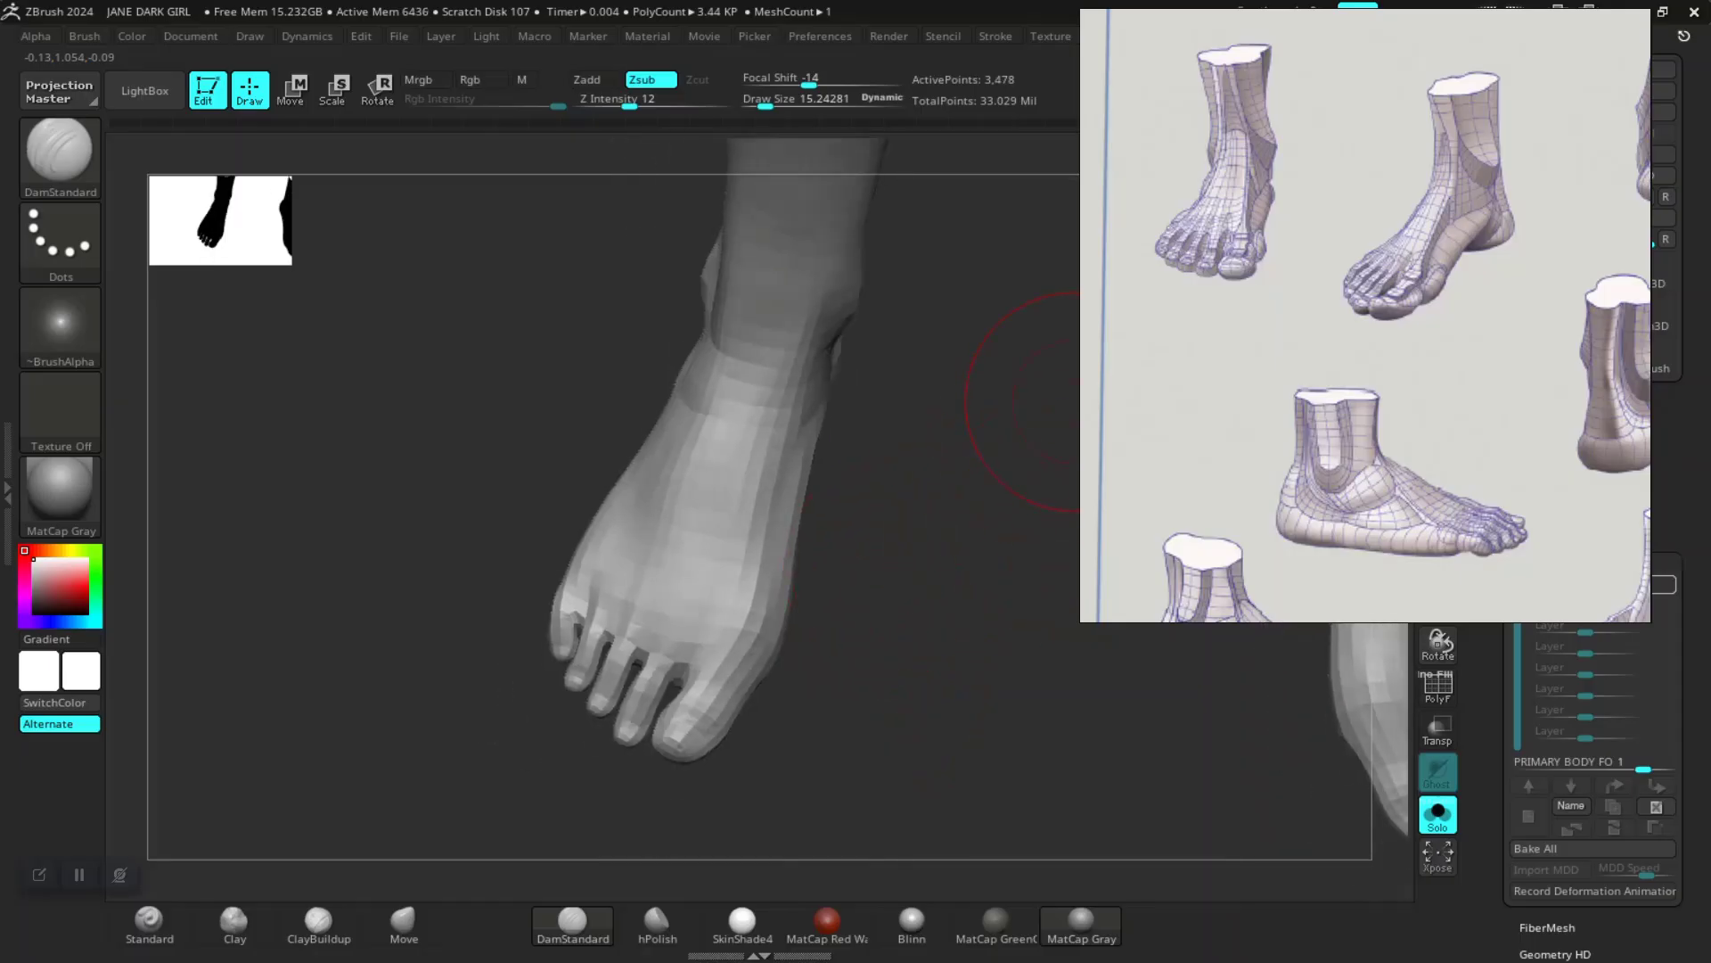
scroll(1260, 476, down, 5)
middle_drag(1261, 477, 1239, 354)
scroll(1284, 464, up, 5)
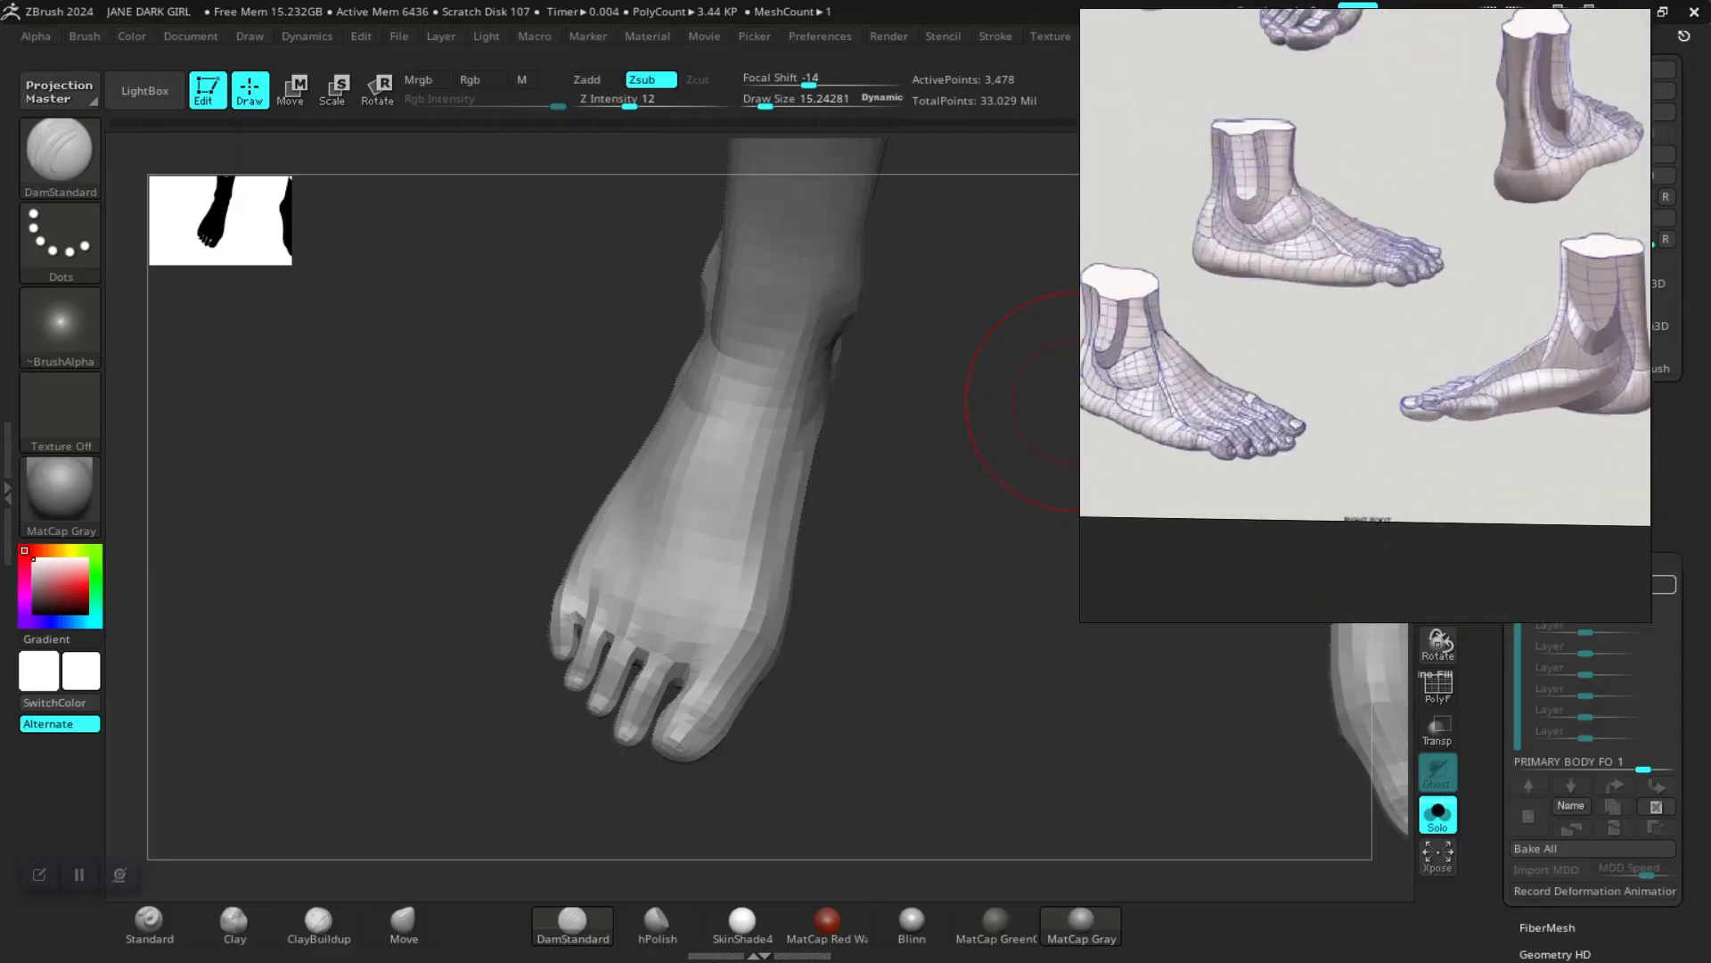
middle_drag(1534, 424, 1462, 394)
scroll(1462, 394, up, 6)
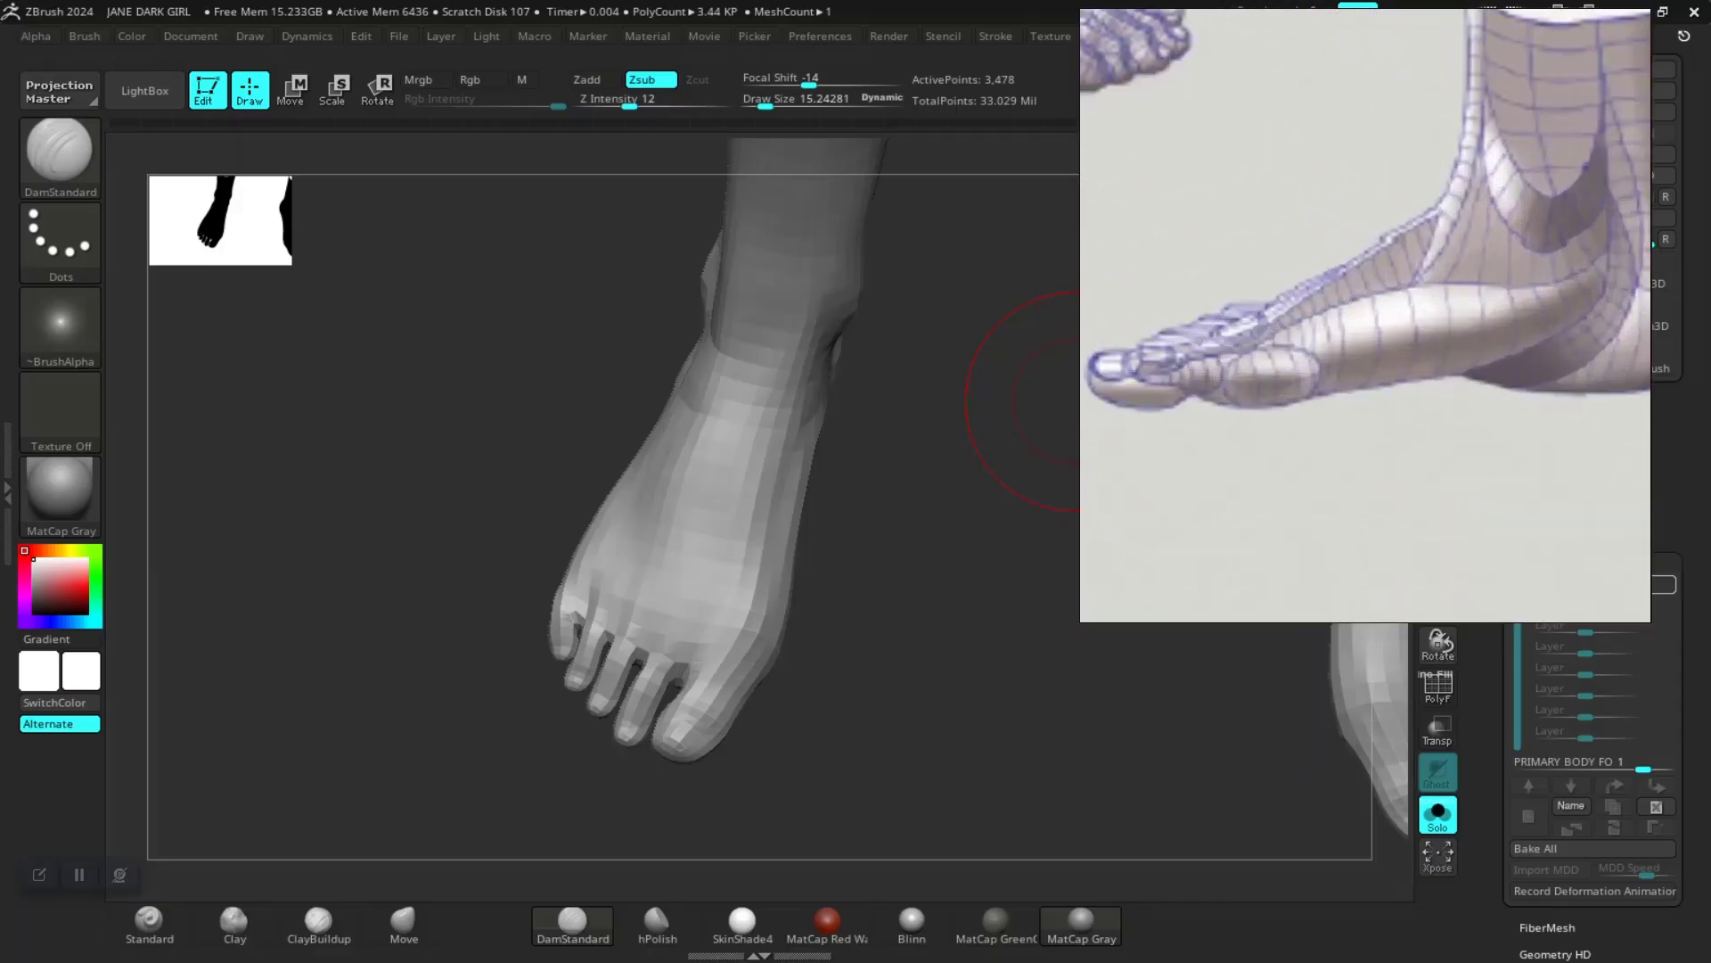
scroll(1462, 394, down, 4)
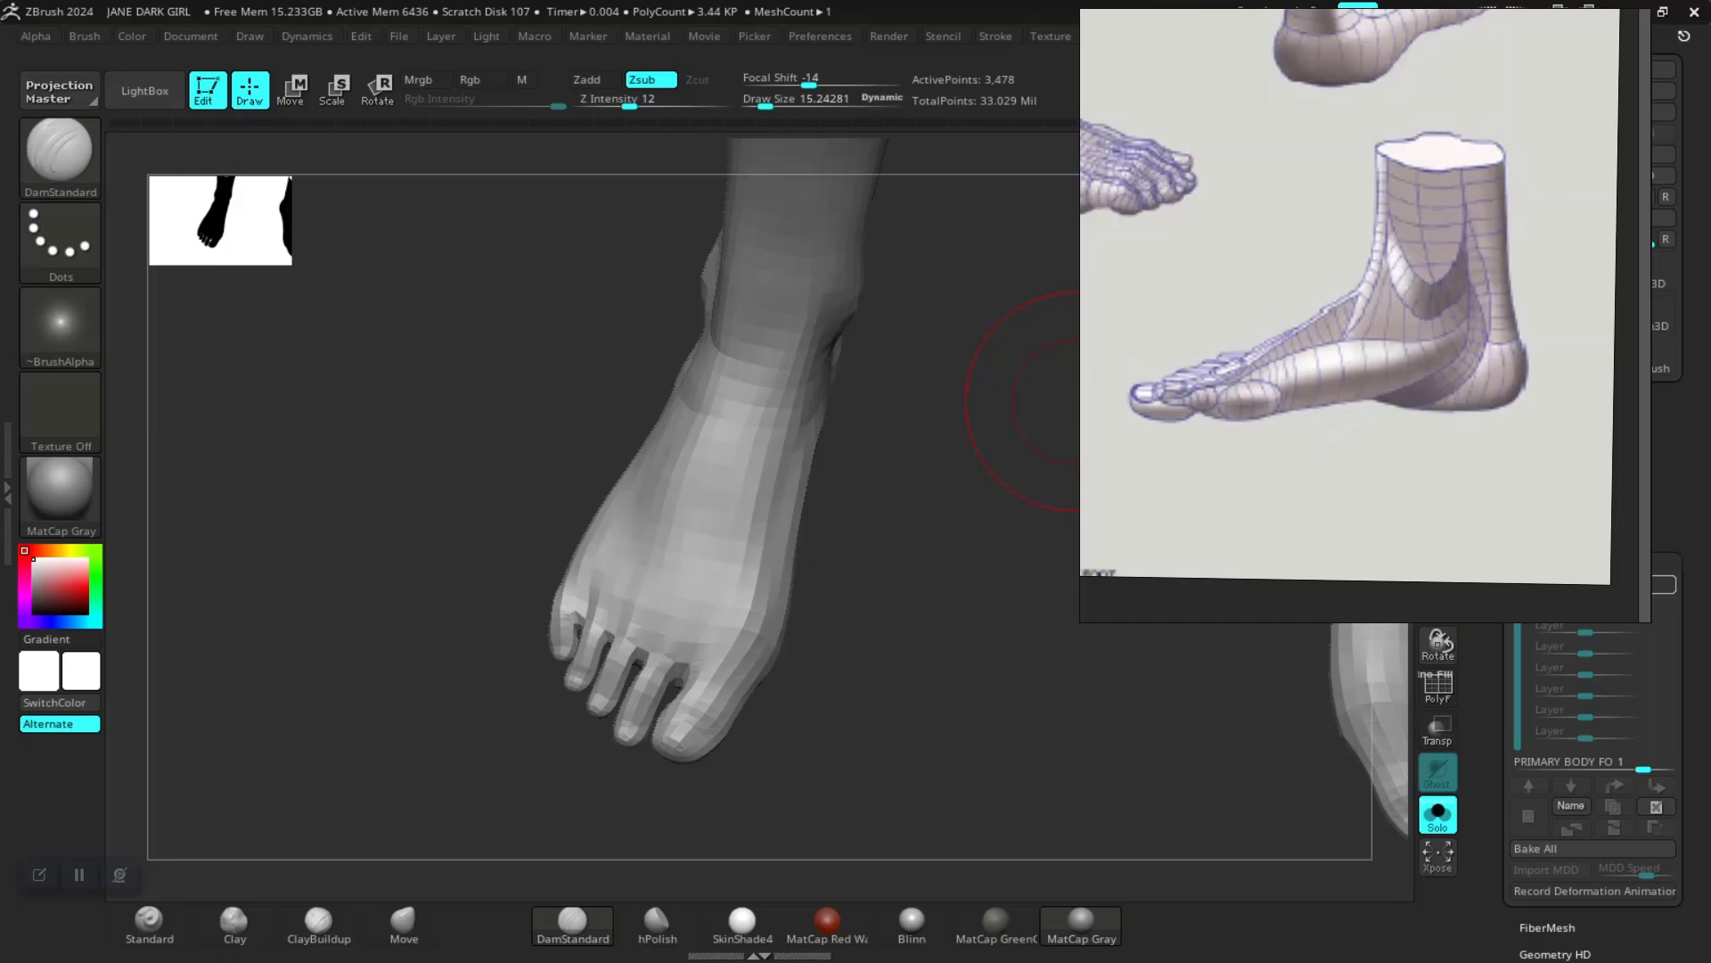
Step: Define the inner side of the foot from the big toe and its ball back to the arch, following the reference
drag(1075, 401, 963, 250)
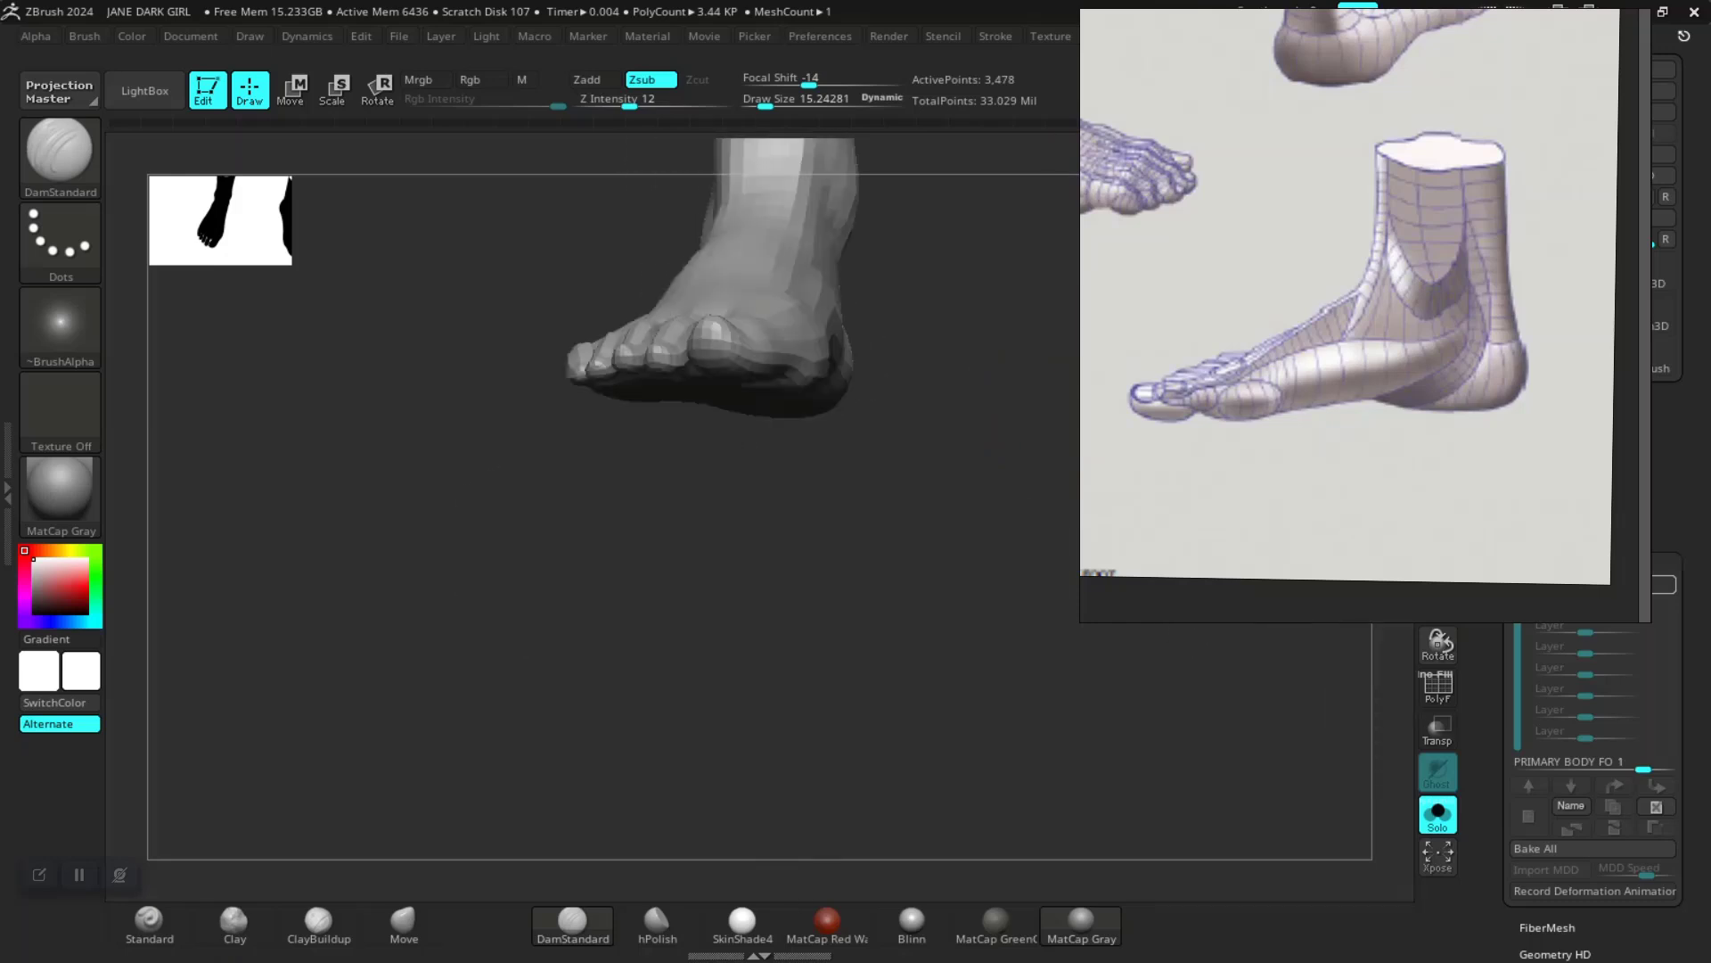
shift+drag(729, 638, 1025, 720)
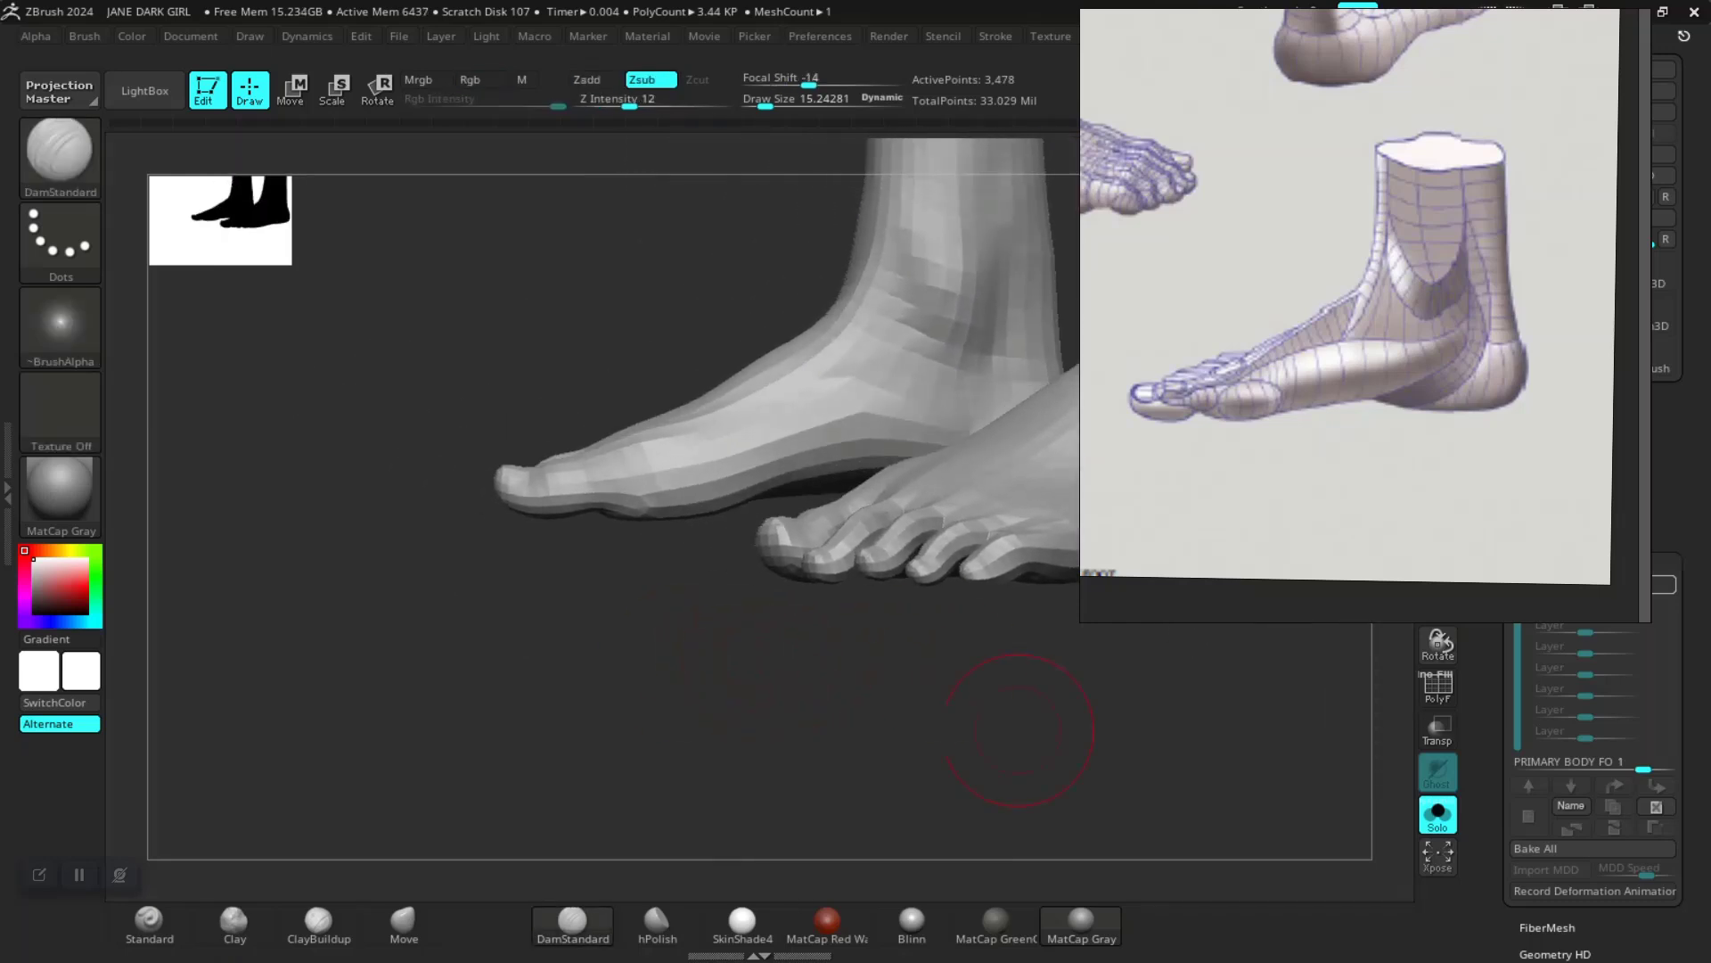
drag(668, 633, 615, 749)
drag(541, 794, 575, 709)
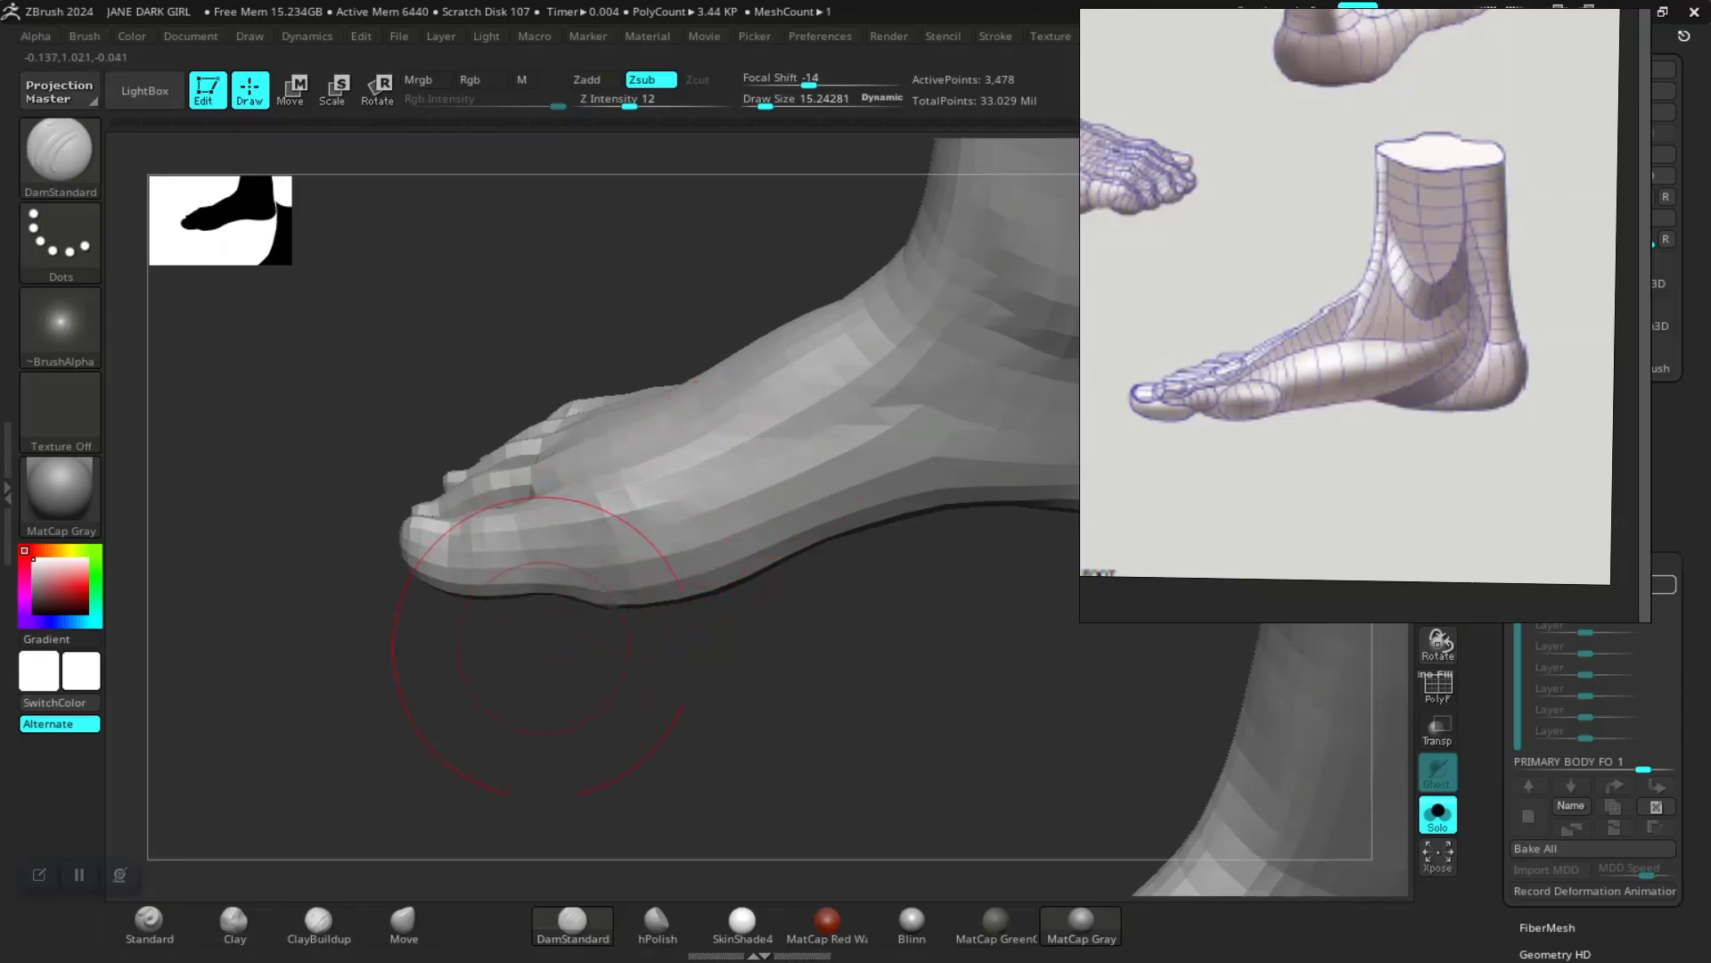
mouse_move(573, 729)
mouse_down()
mouse_move(535, 745)
mouse_move(570, 695)
mouse_move(833, 497)
mouse_up()
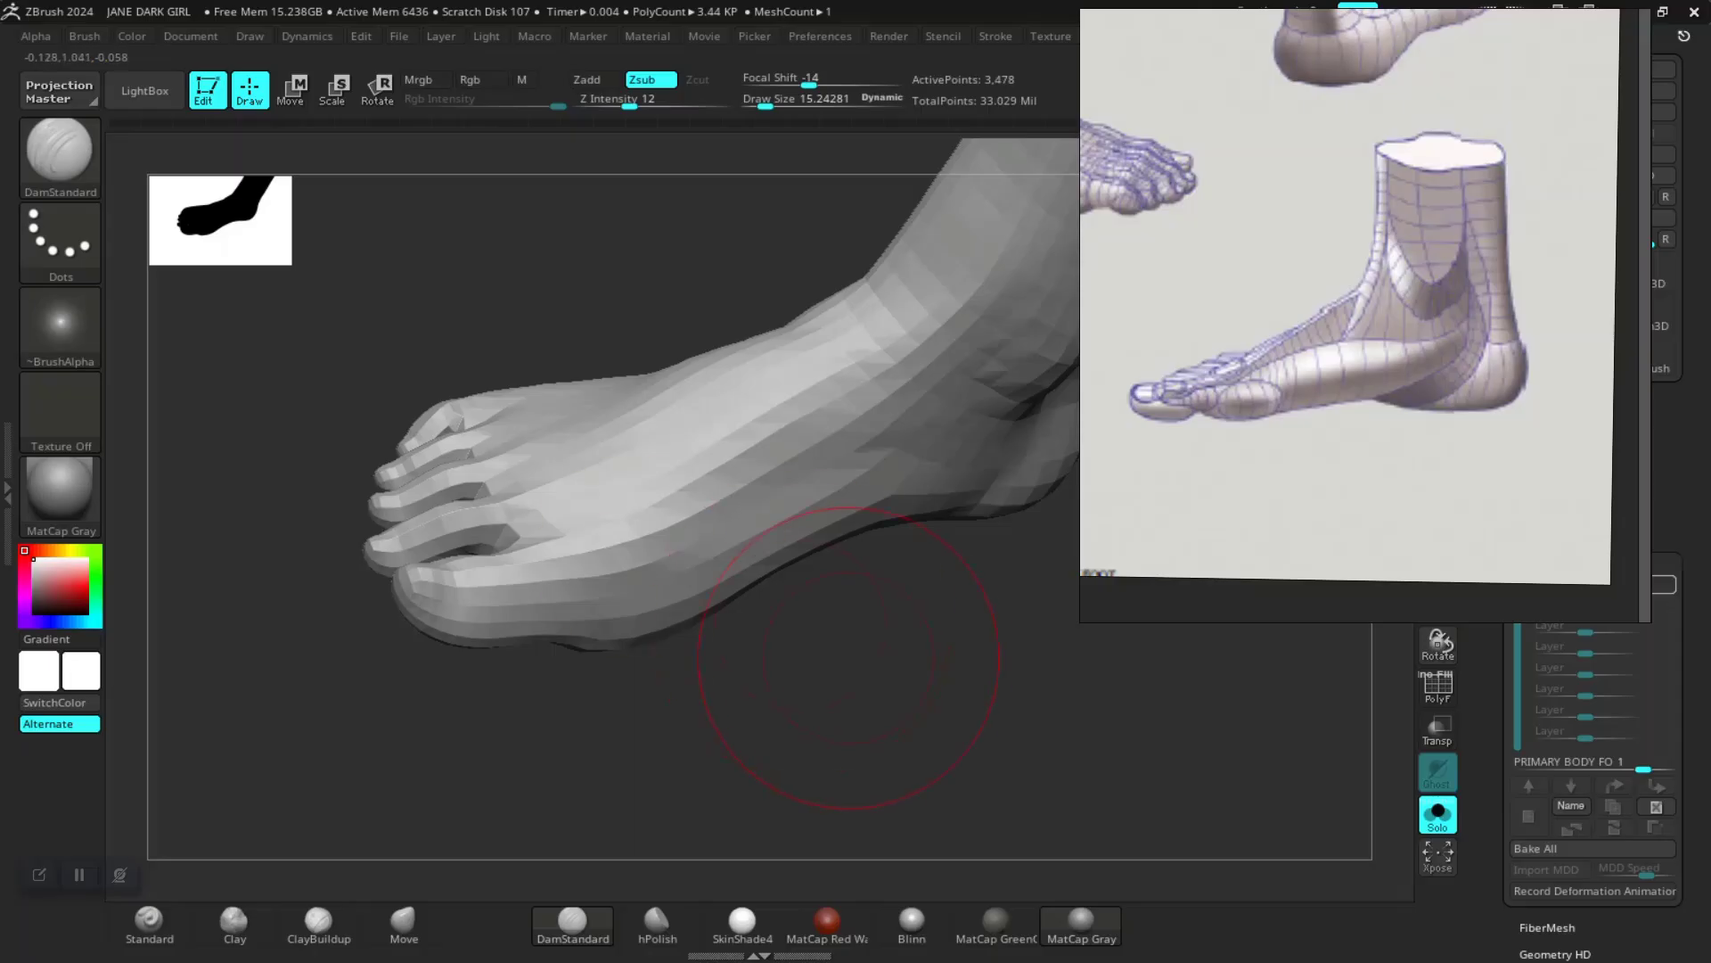
mouse_move(848, 658)
mouse_down()
mouse_move(990, 606)
mouse_move(855, 580)
mouse_move(838, 499)
mouse_move(856, 642)
mouse_move(788, 656)
mouse_move(787, 734)
mouse_move(838, 663)
mouse_up()
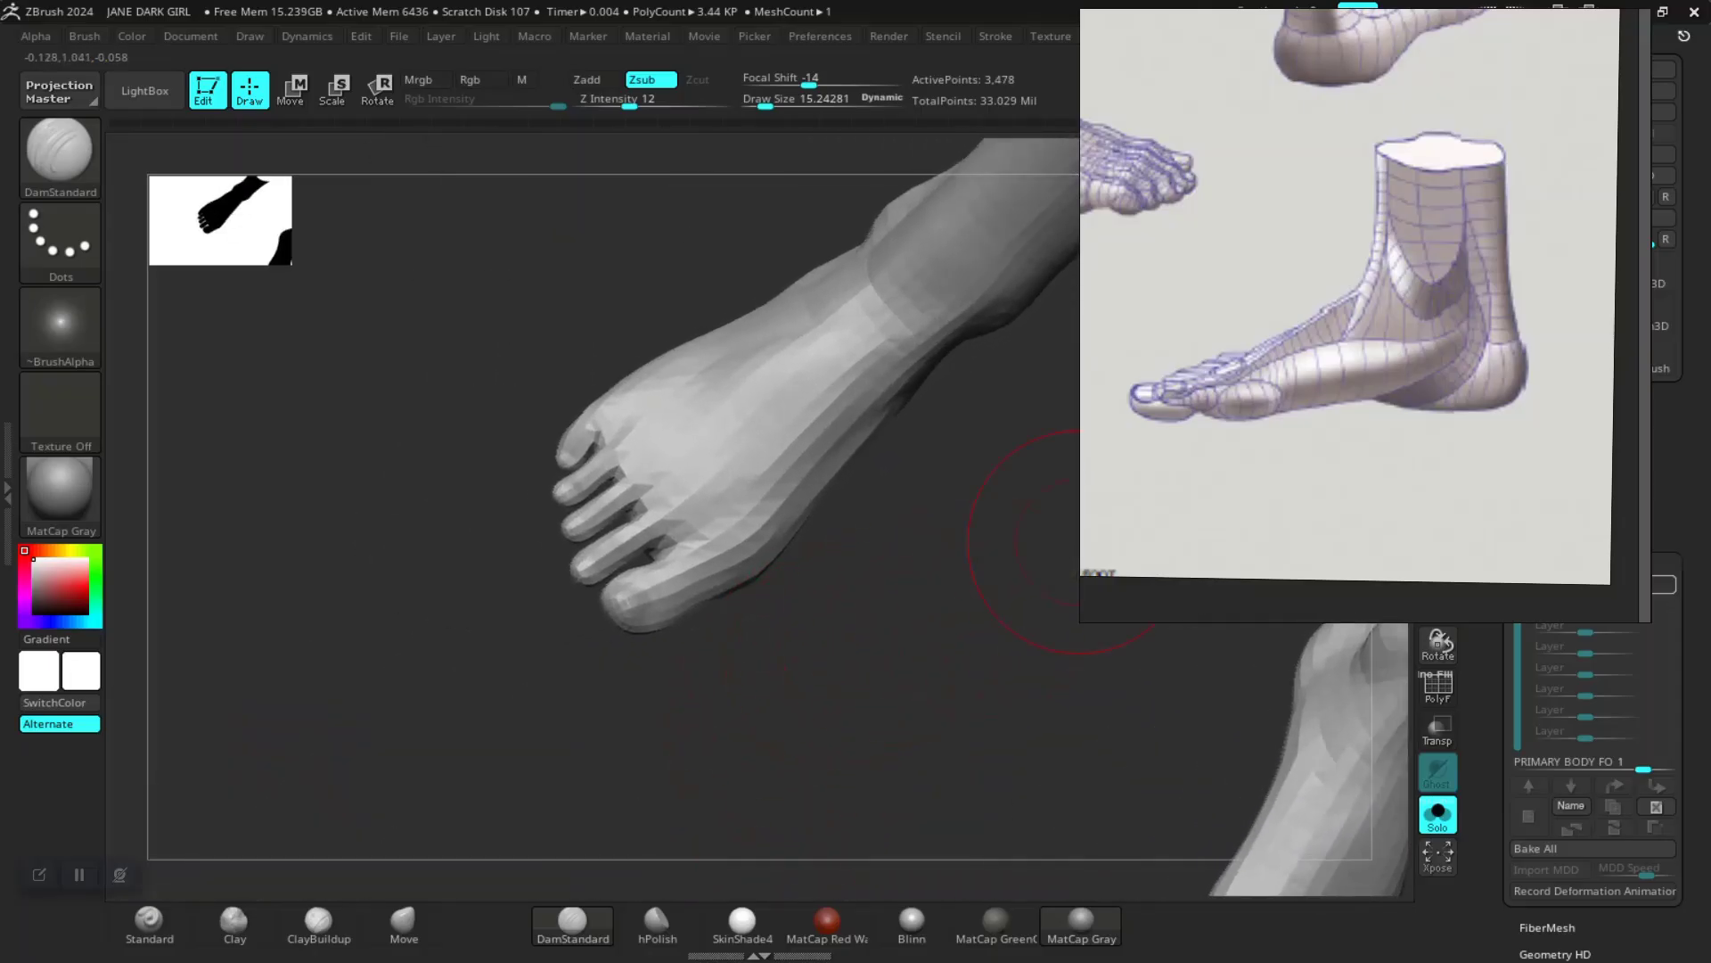
Step: Refine the top of the foot and the gaps at the toe bases at intensity 18, following the outer three-quarter foot reference
scroll(1364, 312, down, 4)
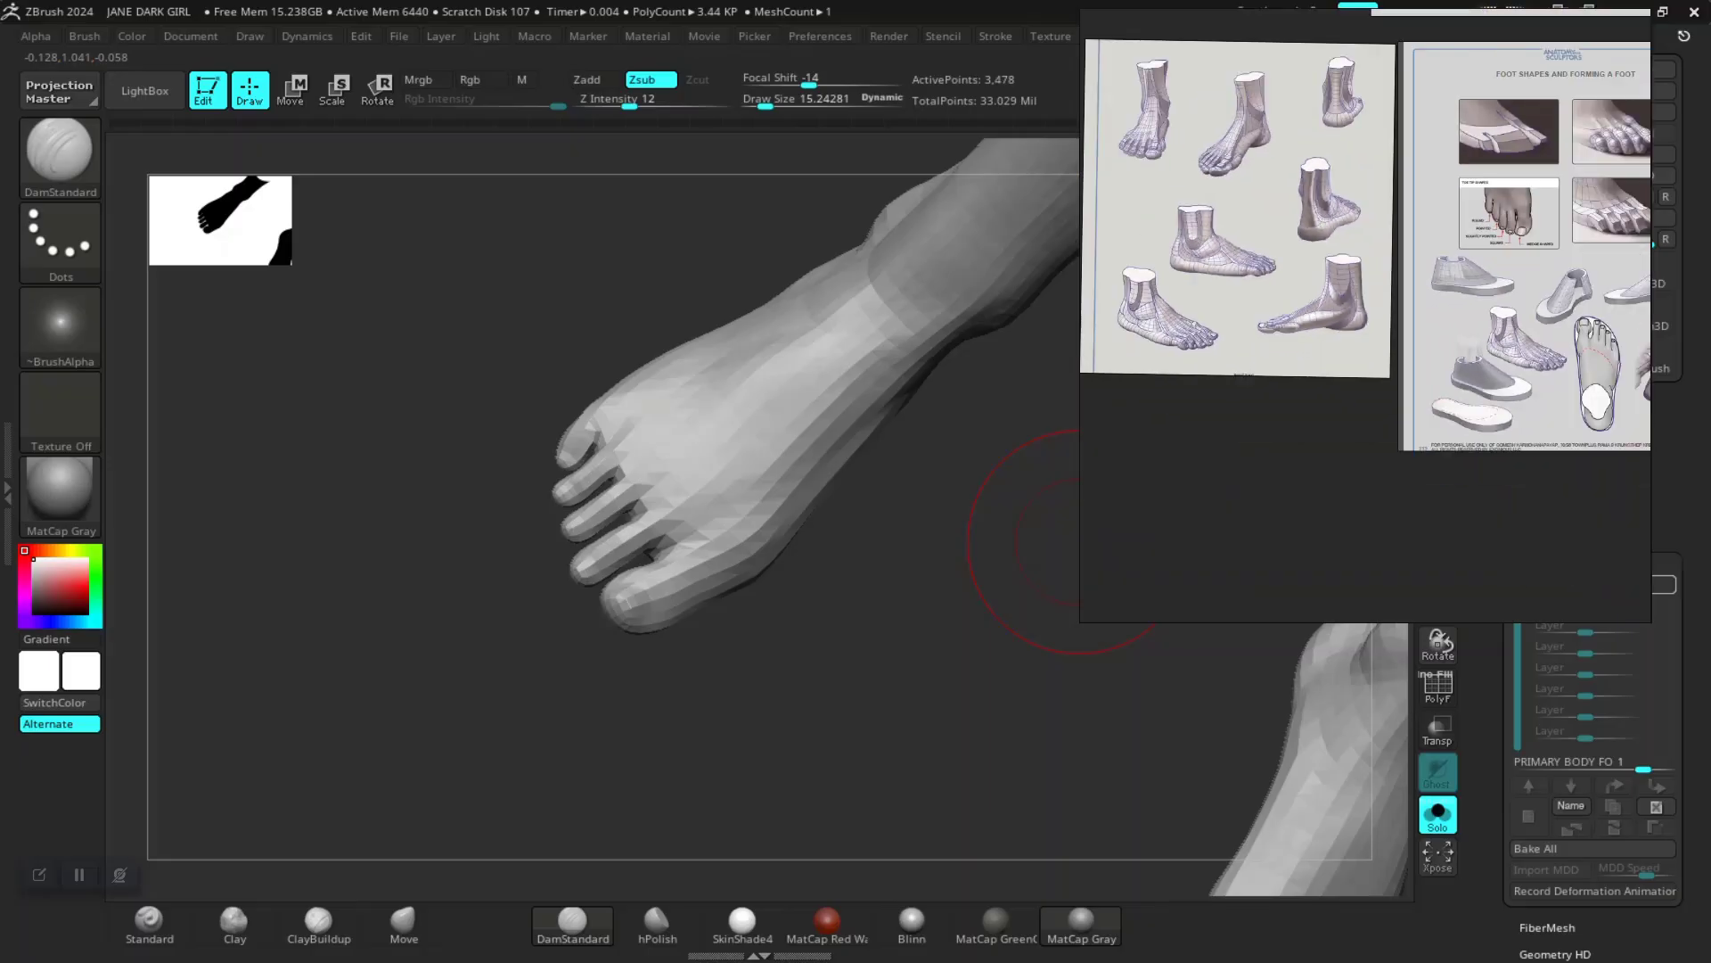
scroll(1123, 312, up, 6)
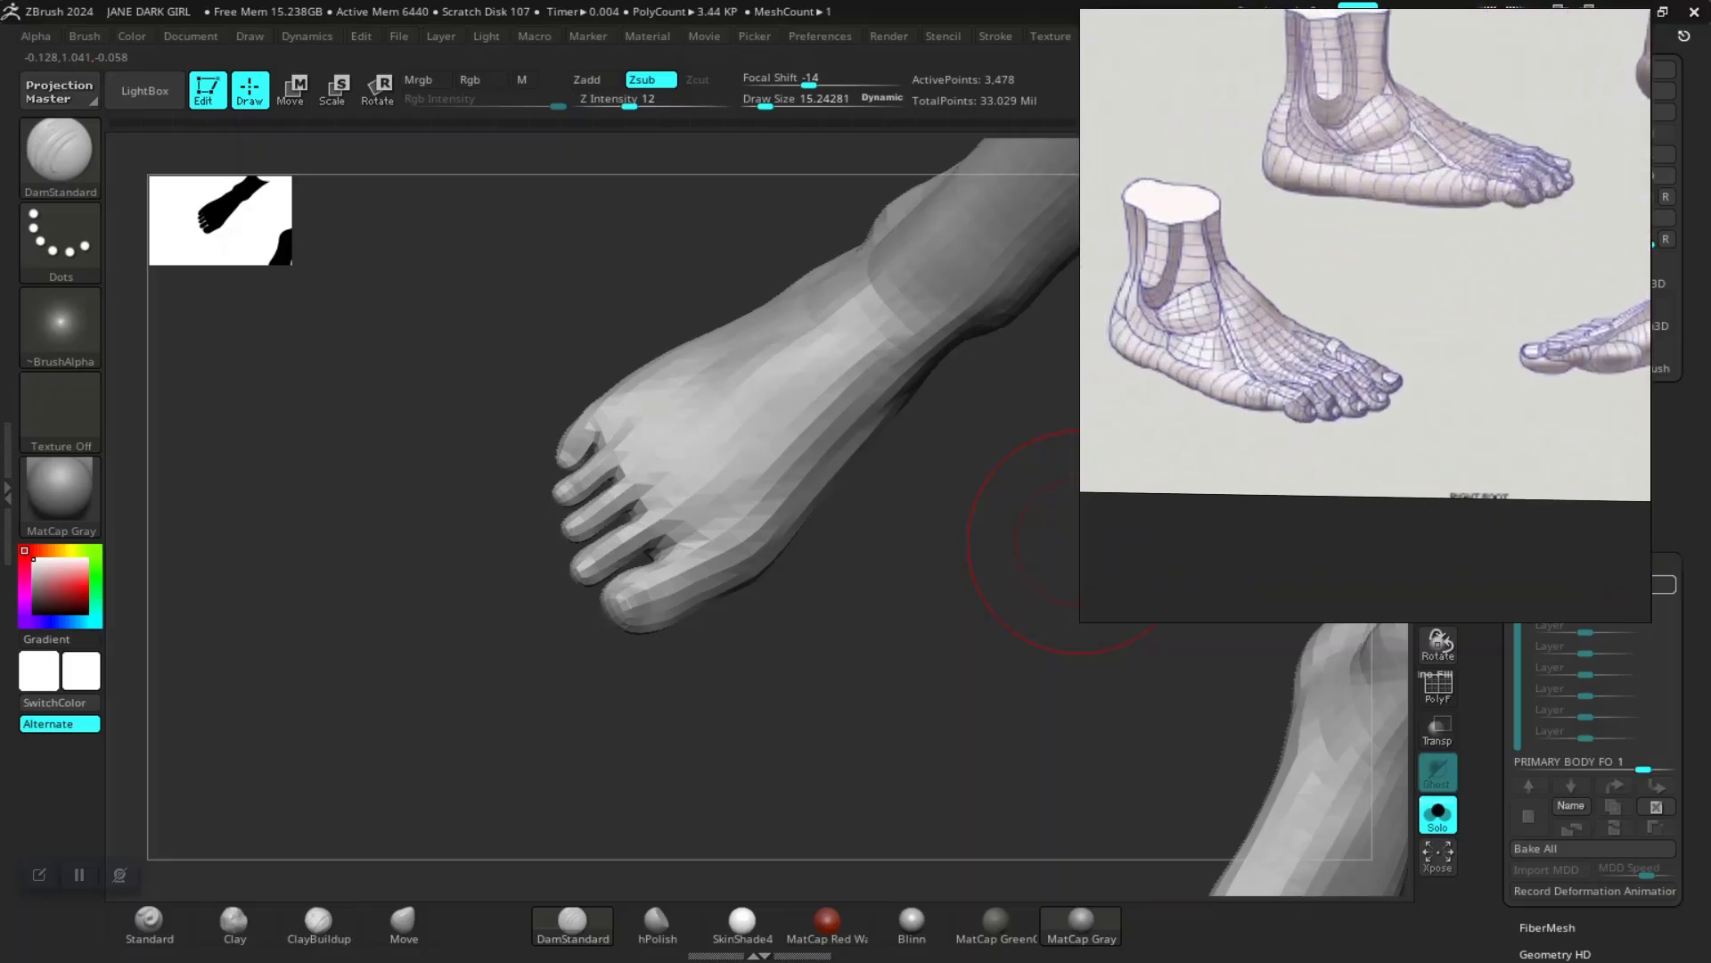
scroll(1235, 367, up, 4)
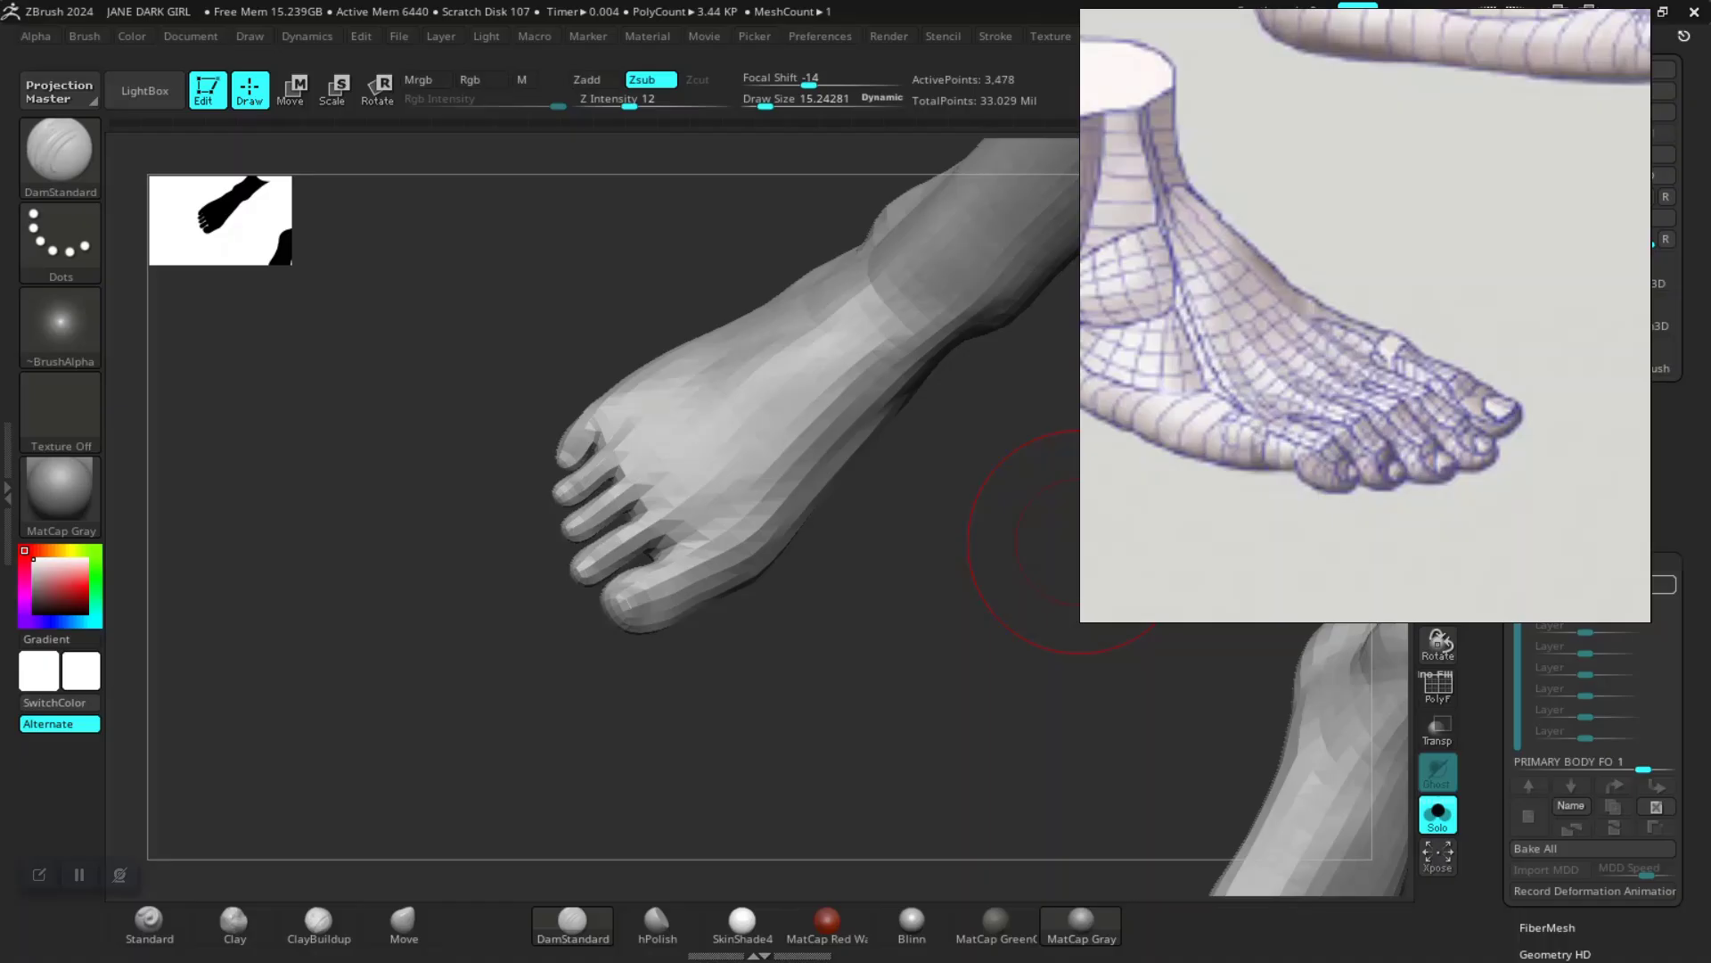
drag(1079, 542, 936, 598)
drag(673, 684, 775, 711)
mouse_move(947, 662)
alt+mouse_down()
mouse_move(906, 645)
mouse_move(943, 676)
alt+mouse_up()
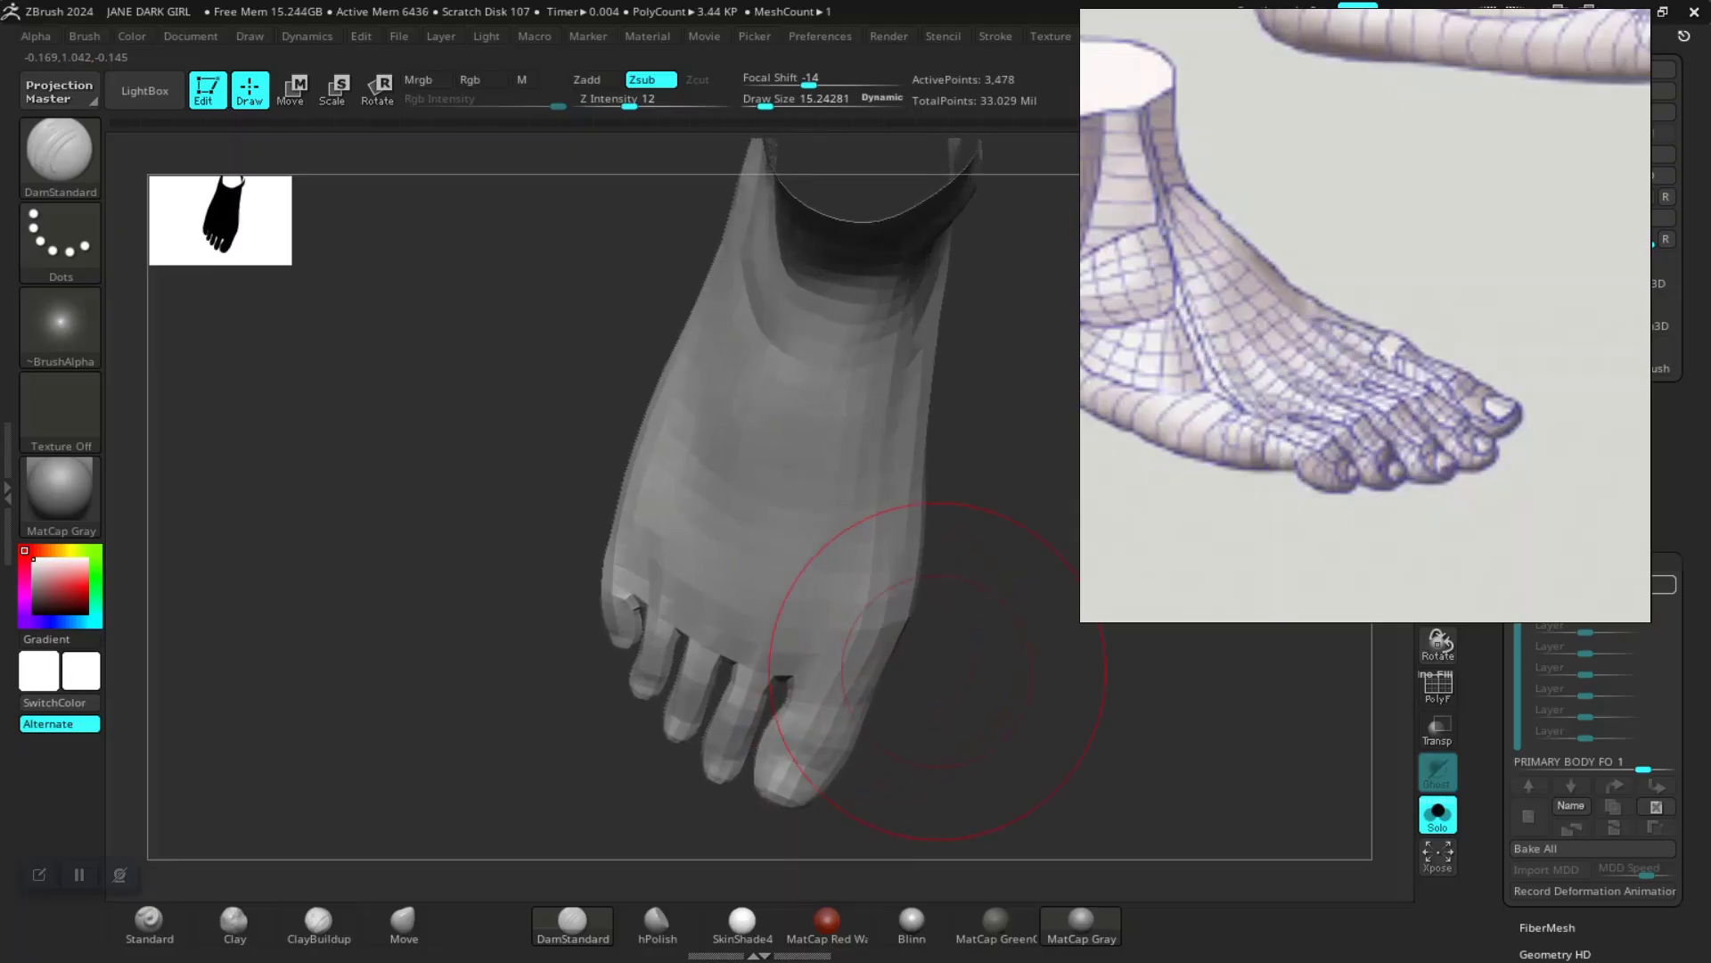
drag(629, 106, 640, 105)
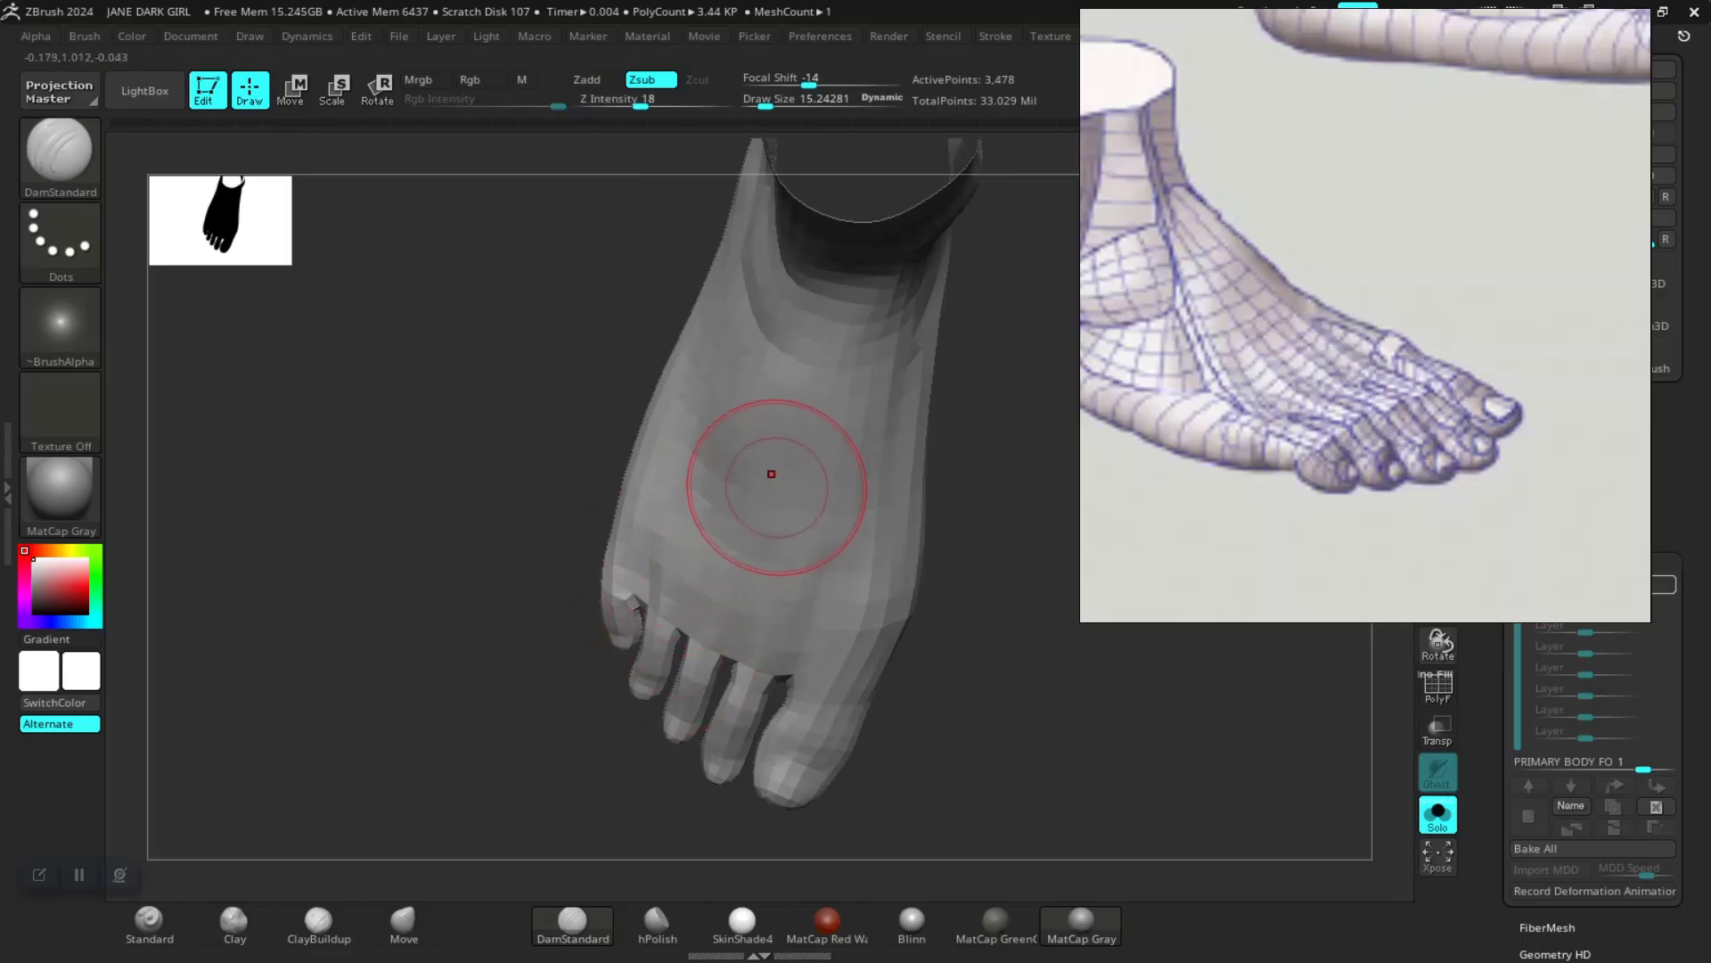
alt+drag(670, 713, 792, 526)
mouse_move(708, 664)
mouse_down()
mouse_move(698, 584)
mouse_move(706, 673)
mouse_move(731, 615)
mouse_move(664, 644)
mouse_up()
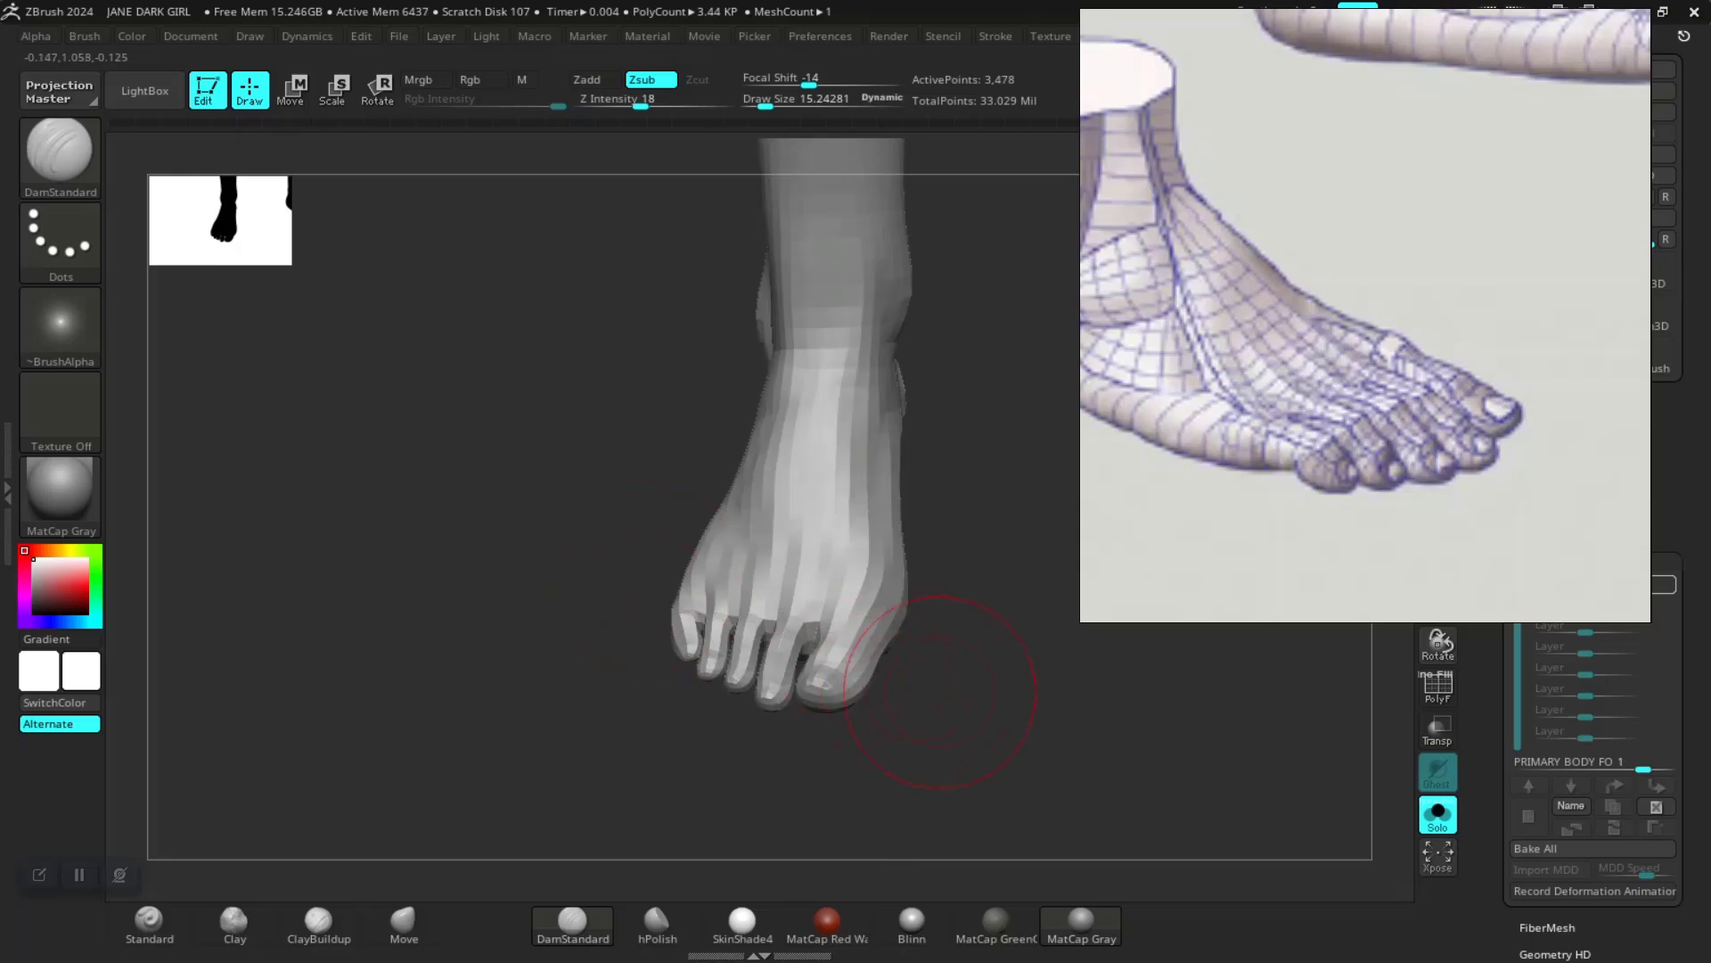
drag(991, 747, 878, 785)
Step: Mask the toes with MaskLasso, soften the mask's edge and invert it so only the toes can be edited
key(ctrl)
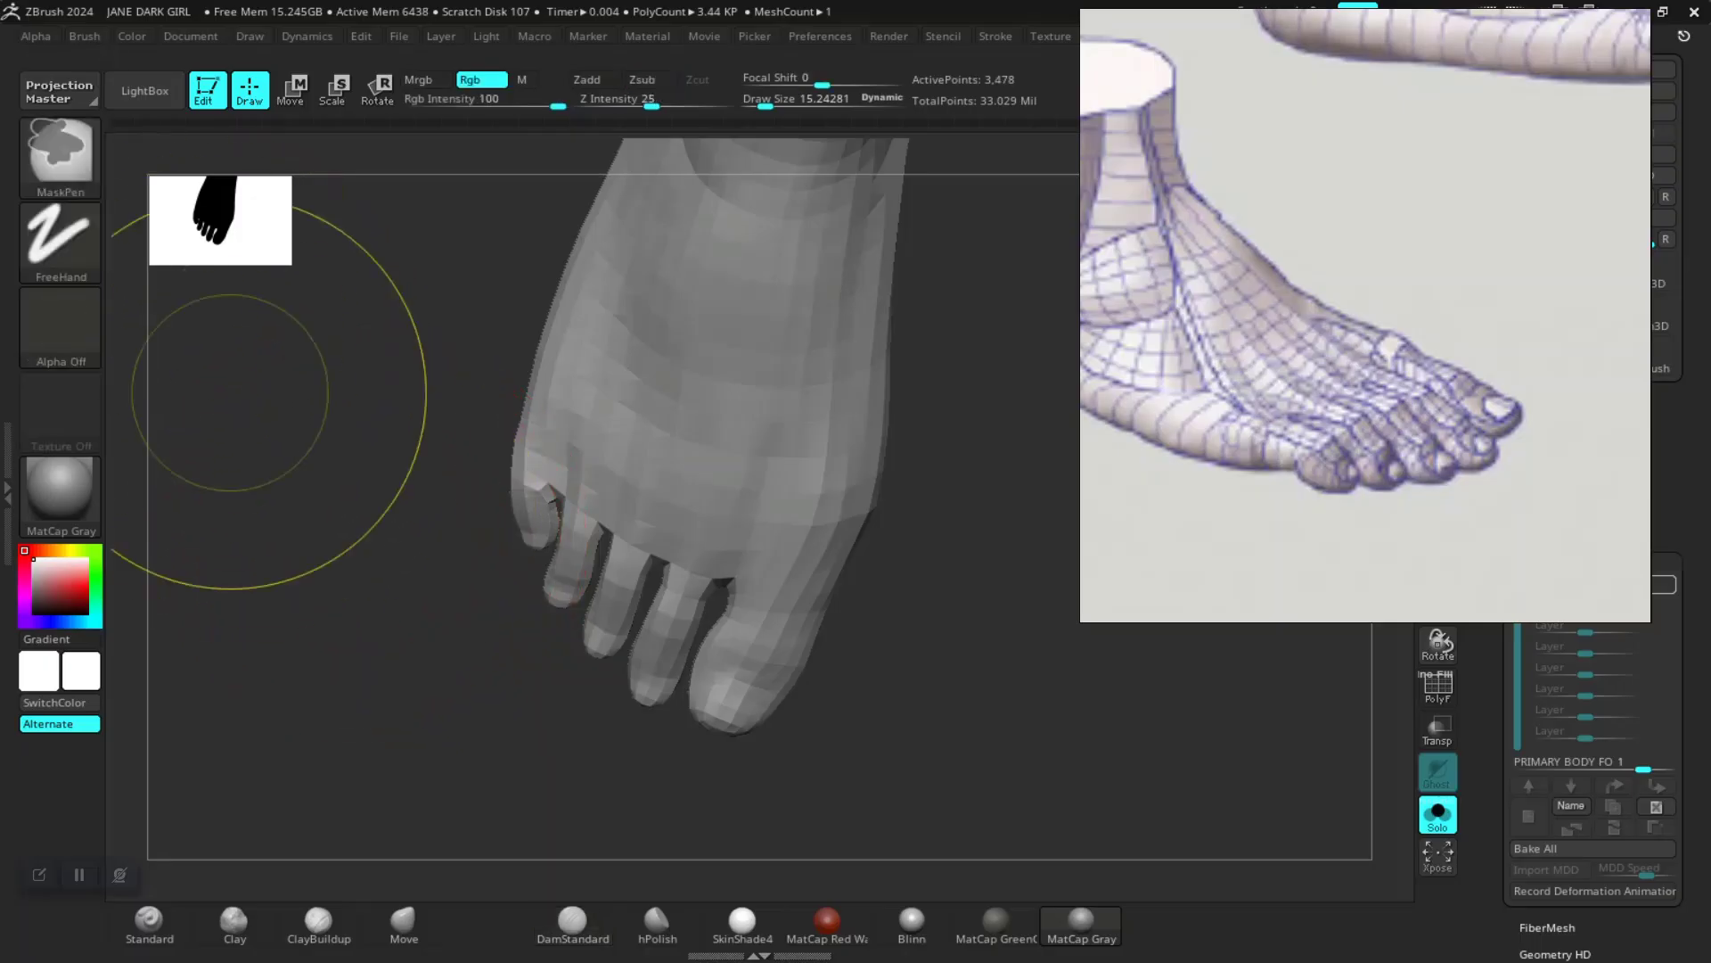
click(60, 151)
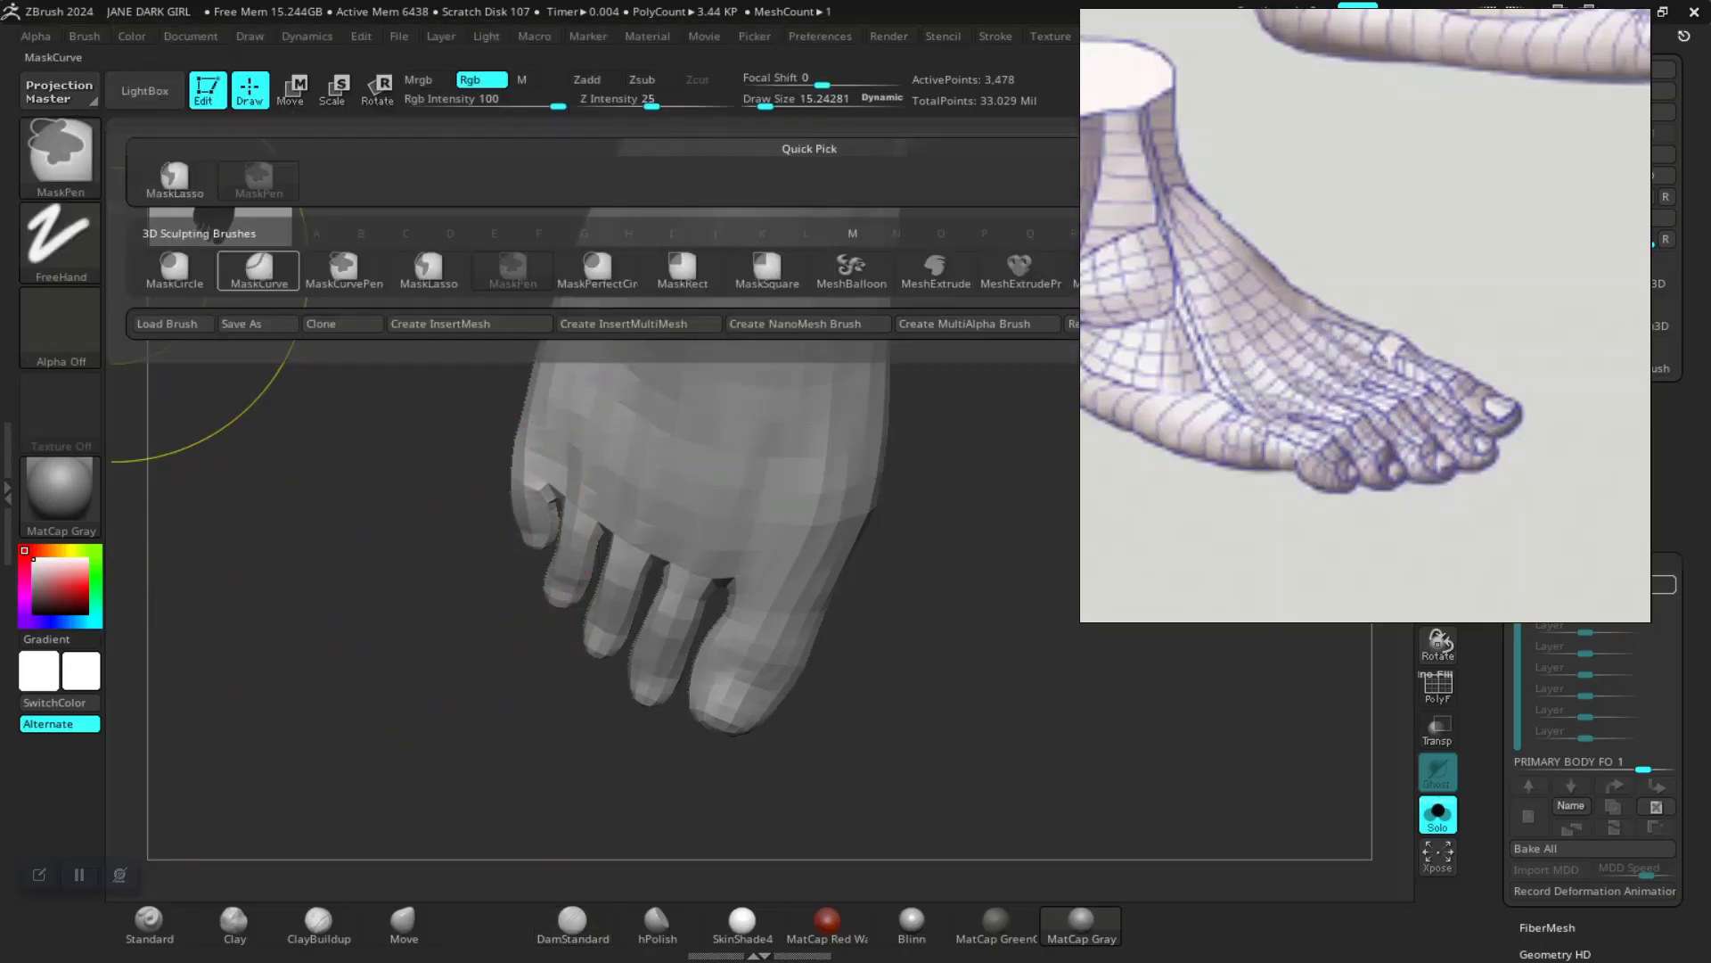
click(428, 268)
mouse_move(434, 533)
ctrl+mouse_down()
mouse_move(490, 673)
mouse_move(762, 818)
mouse_move(872, 687)
mouse_move(843, 601)
ctrl+mouse_up()
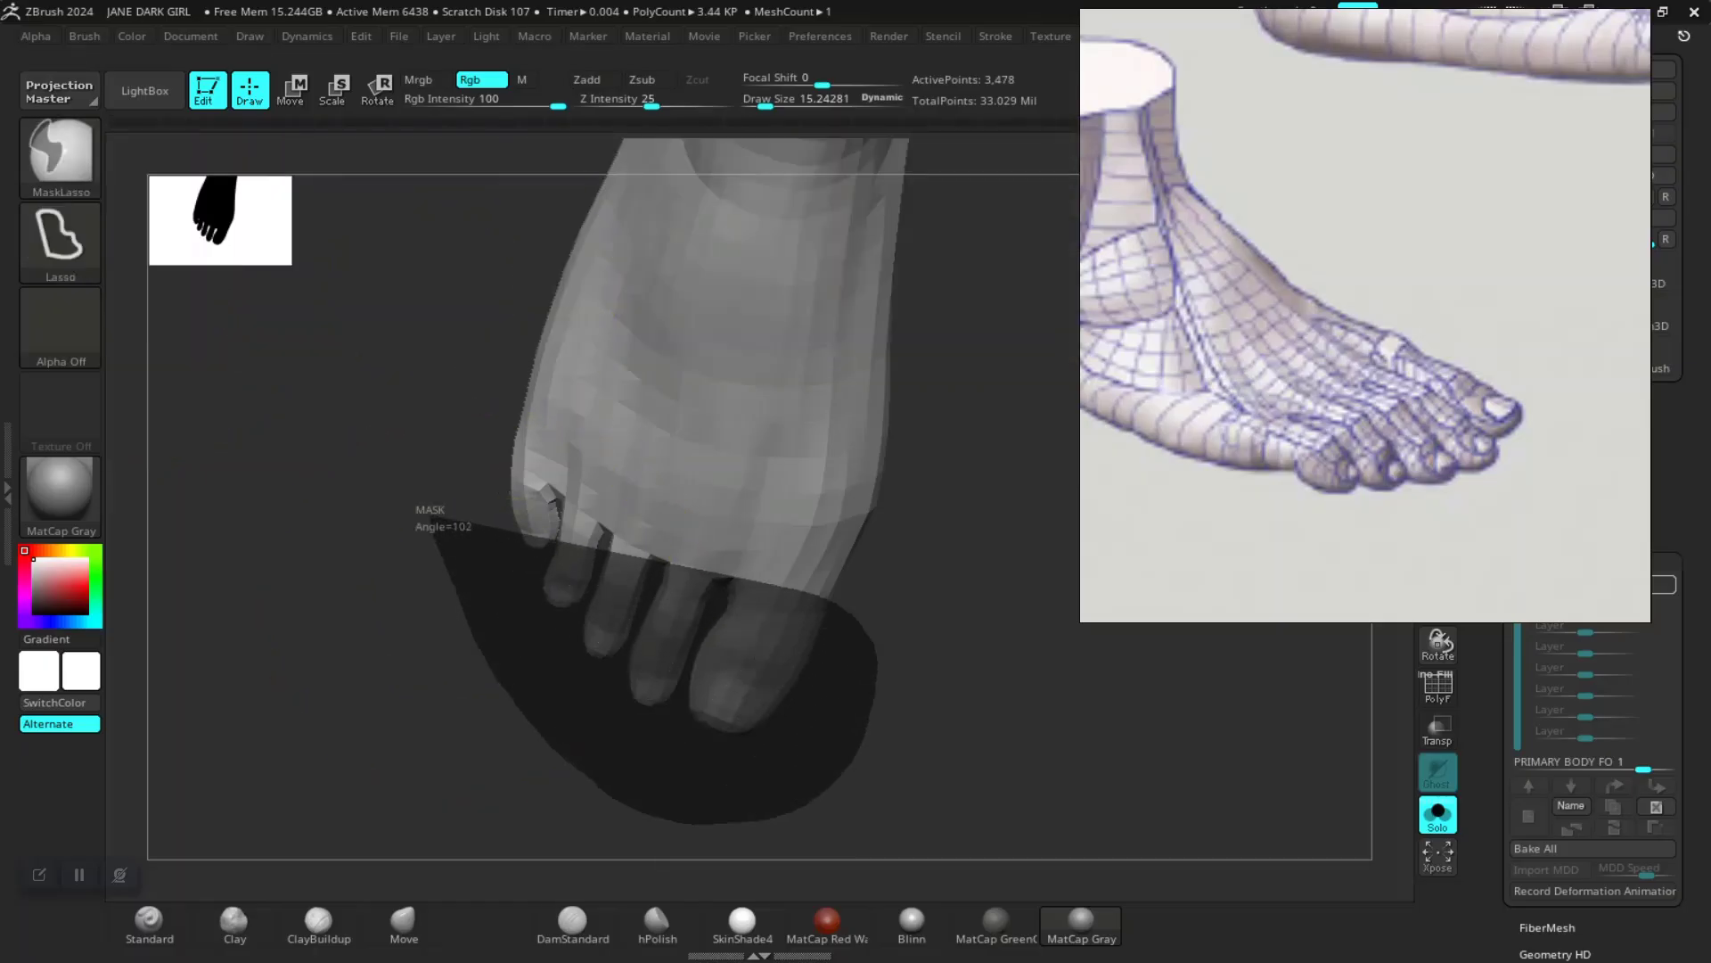
ctrl+drag(418, 521, 419, 437)
ctrl+click(759, 472)
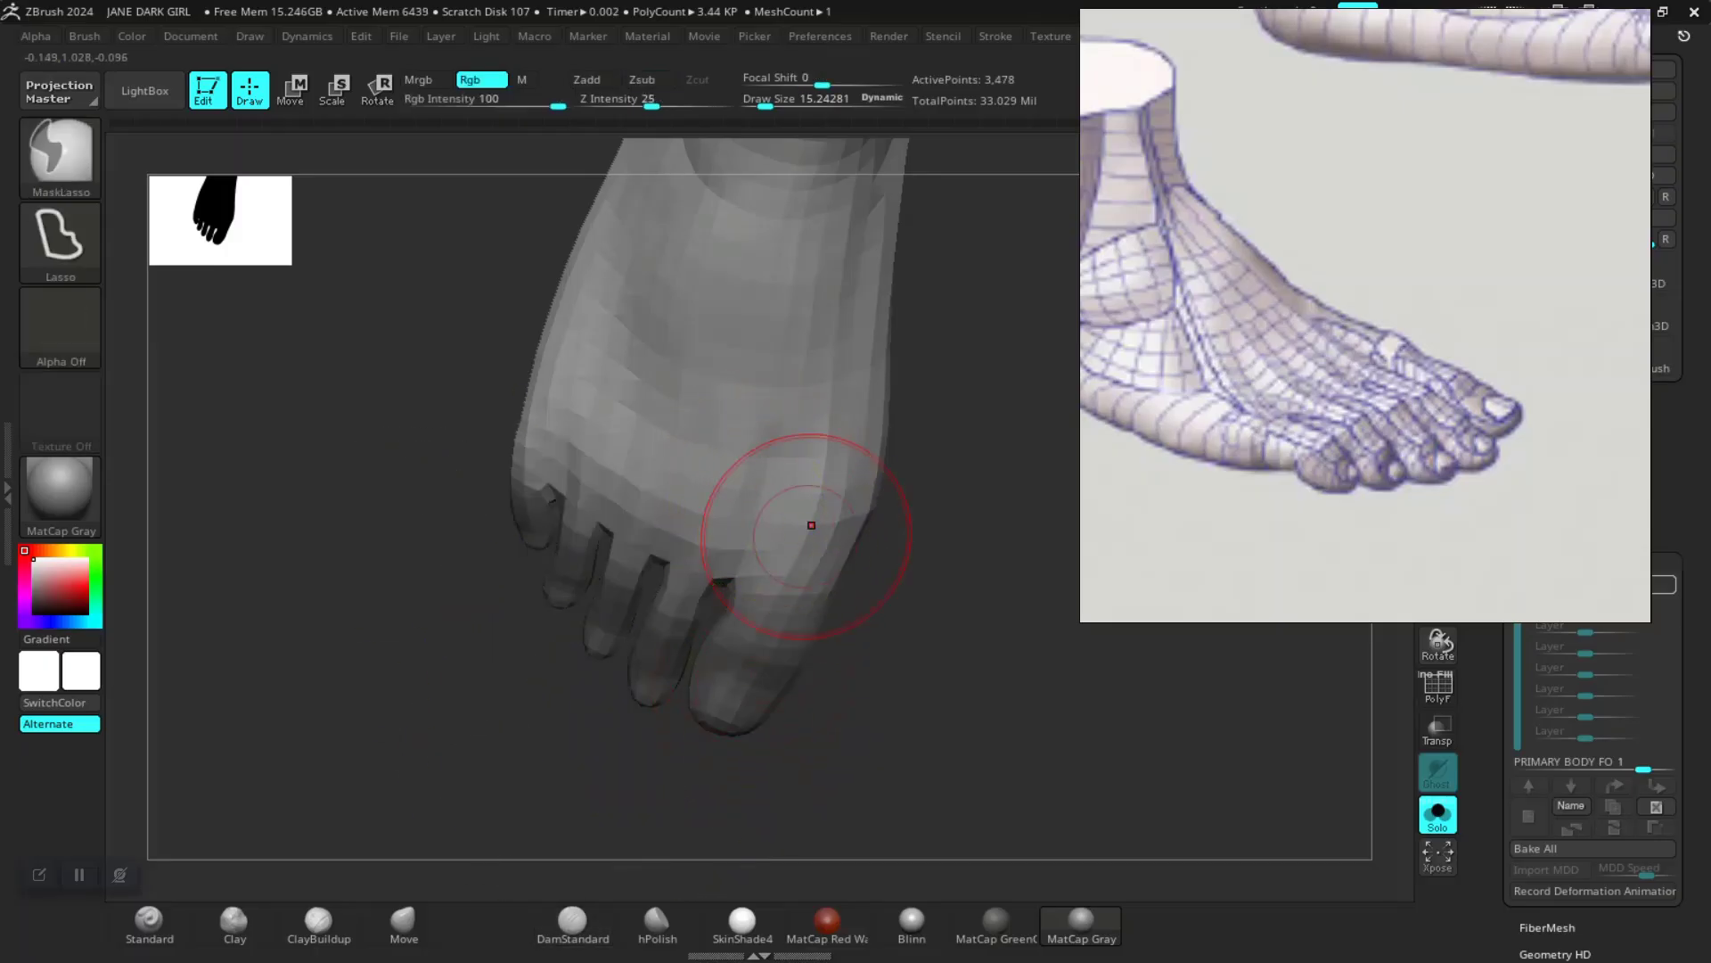
ctrl+click(910, 689)
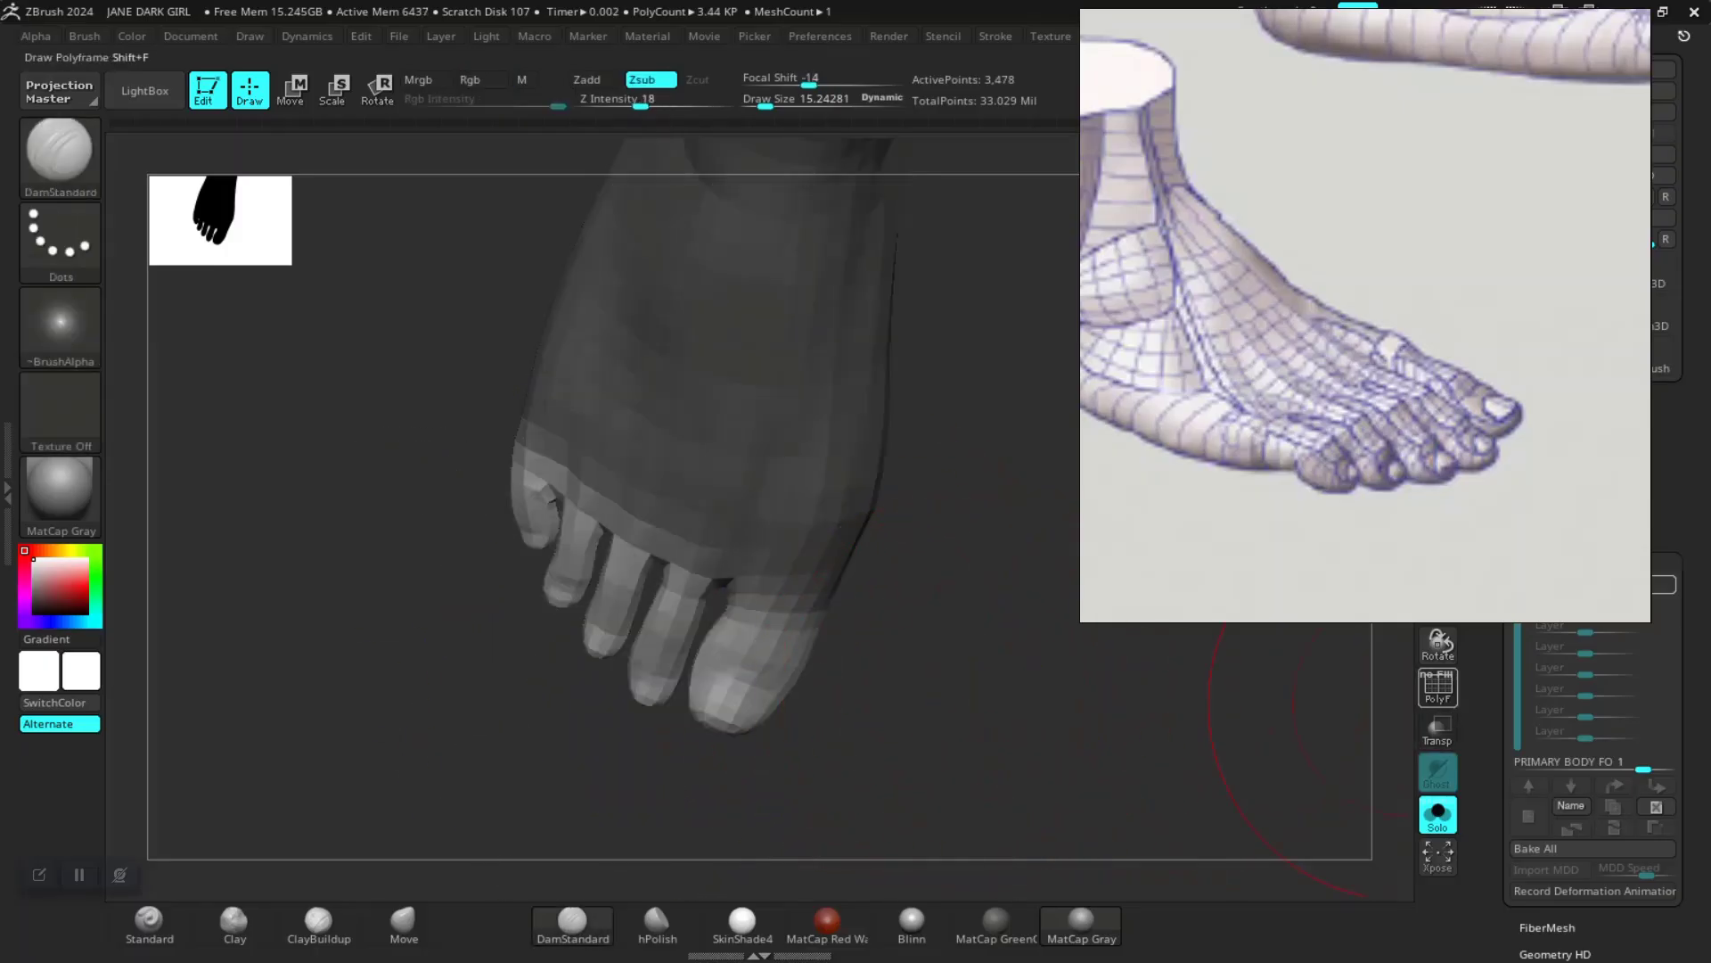
Step: Move the reference image aside and thicken the unmasked toes with small Inflate deformations, softening the mask between passes
drag(1508, 776, 1508, 614)
drag(1444, 481, 1070, 236)
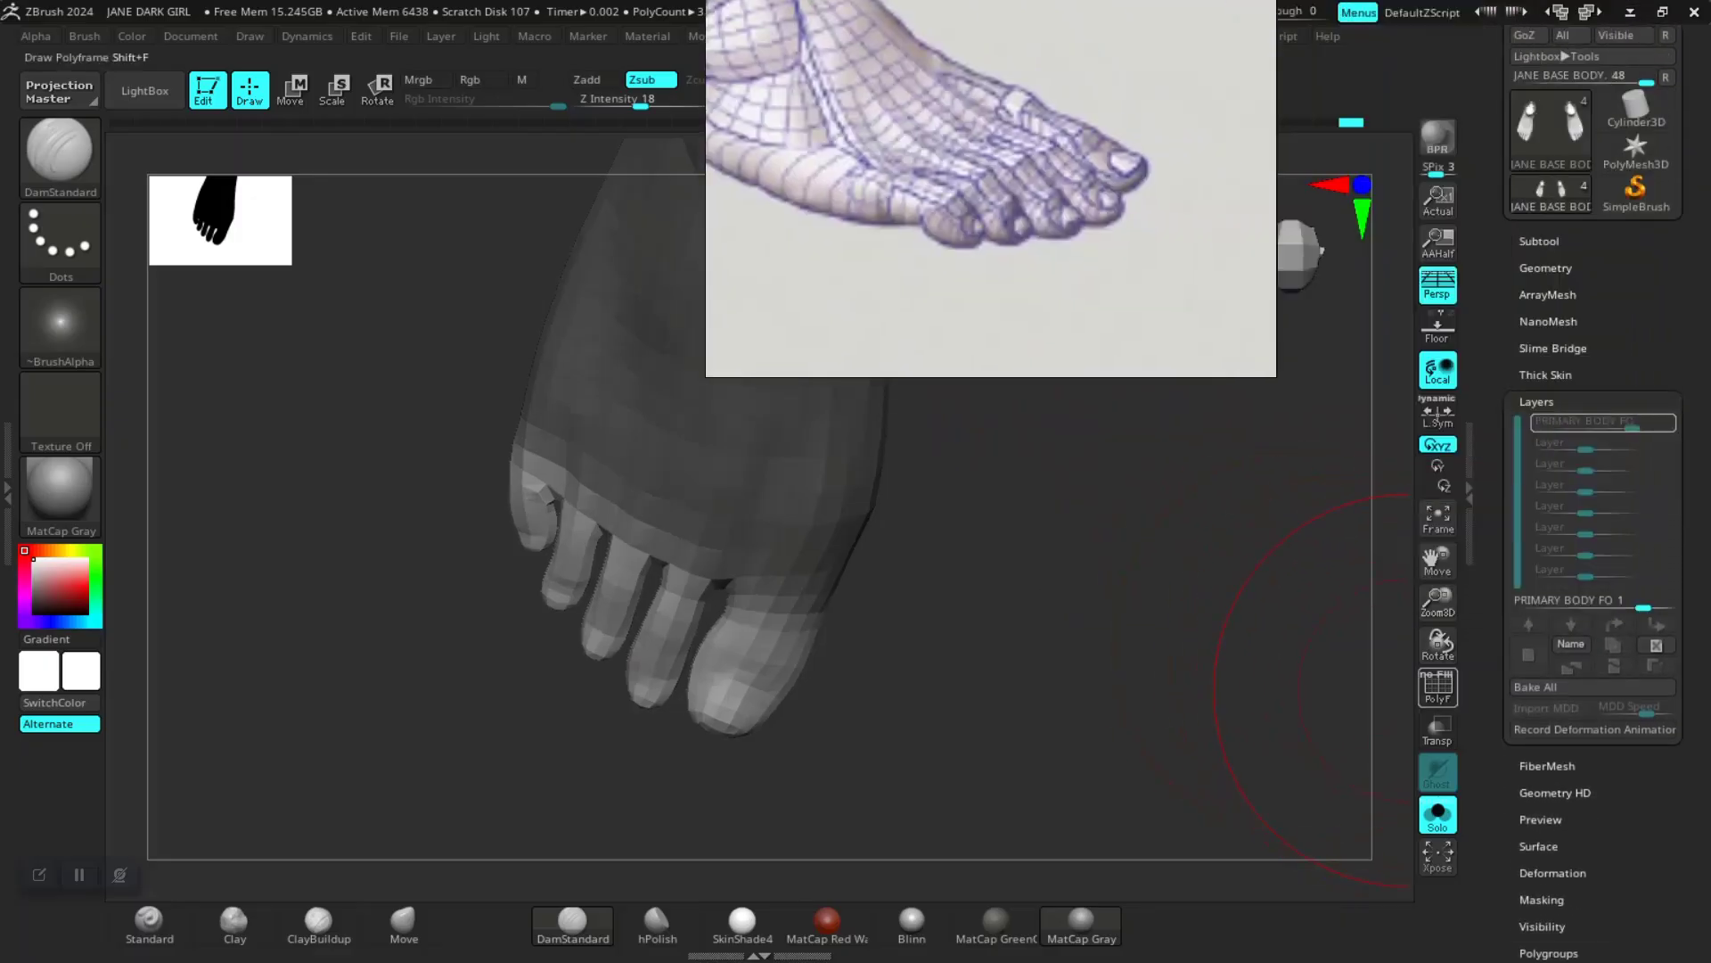
drag(1508, 784, 1508, 57)
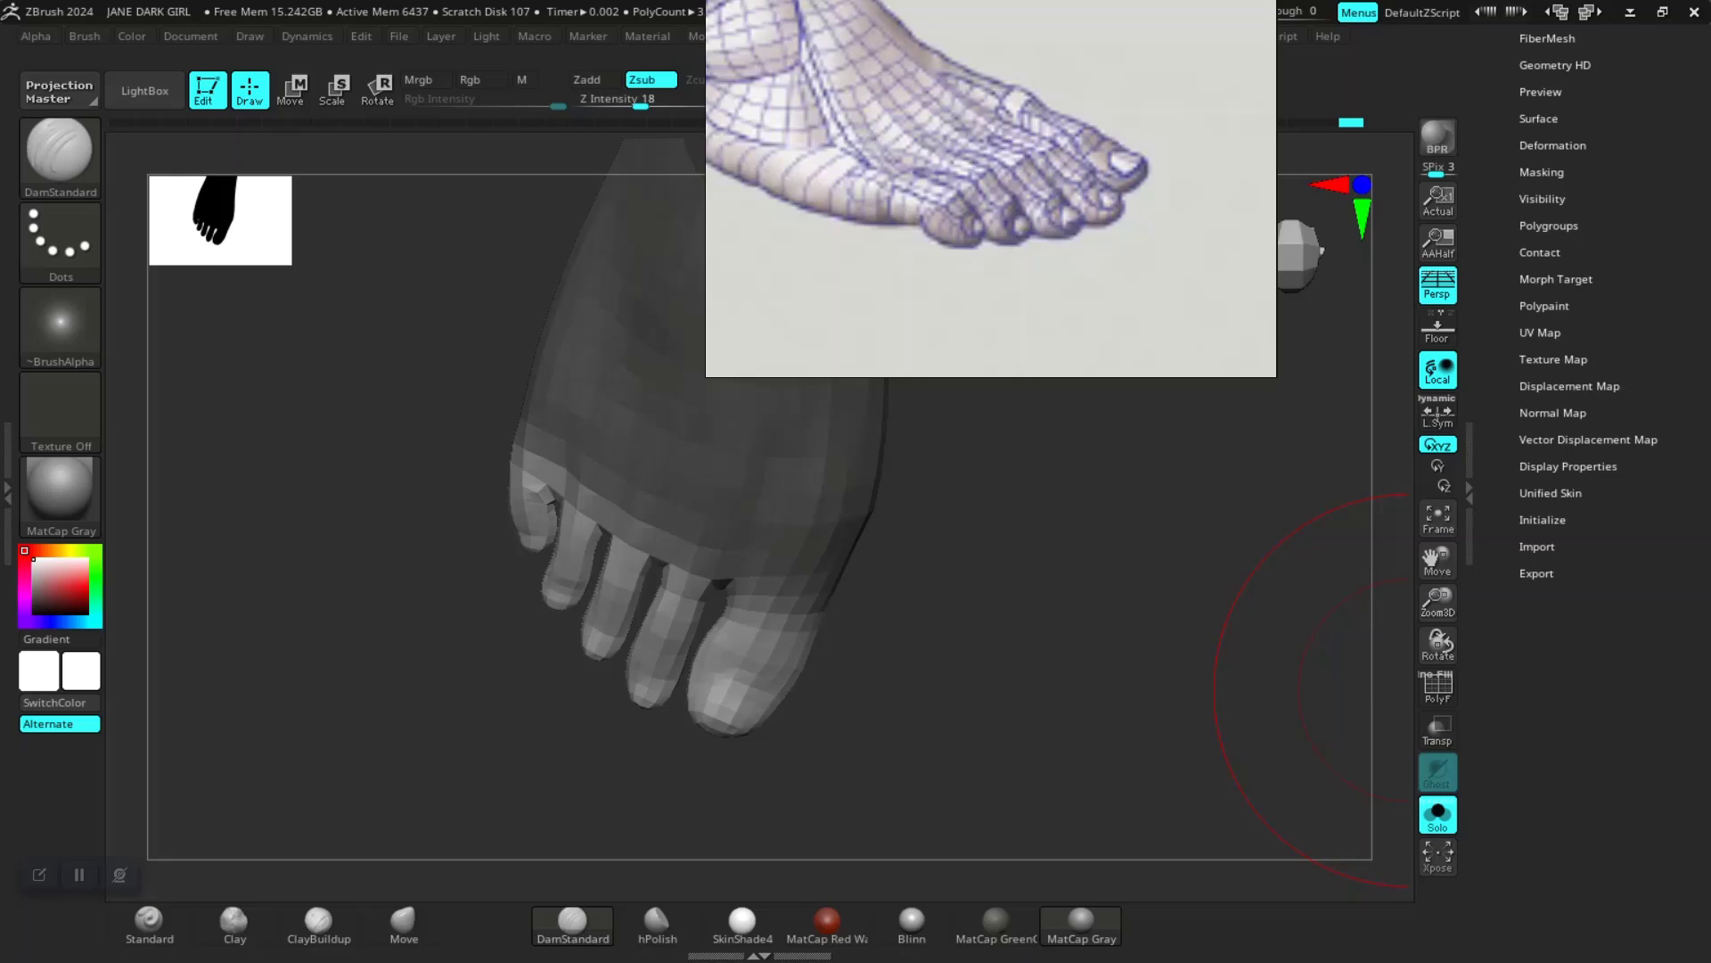
click(1553, 145)
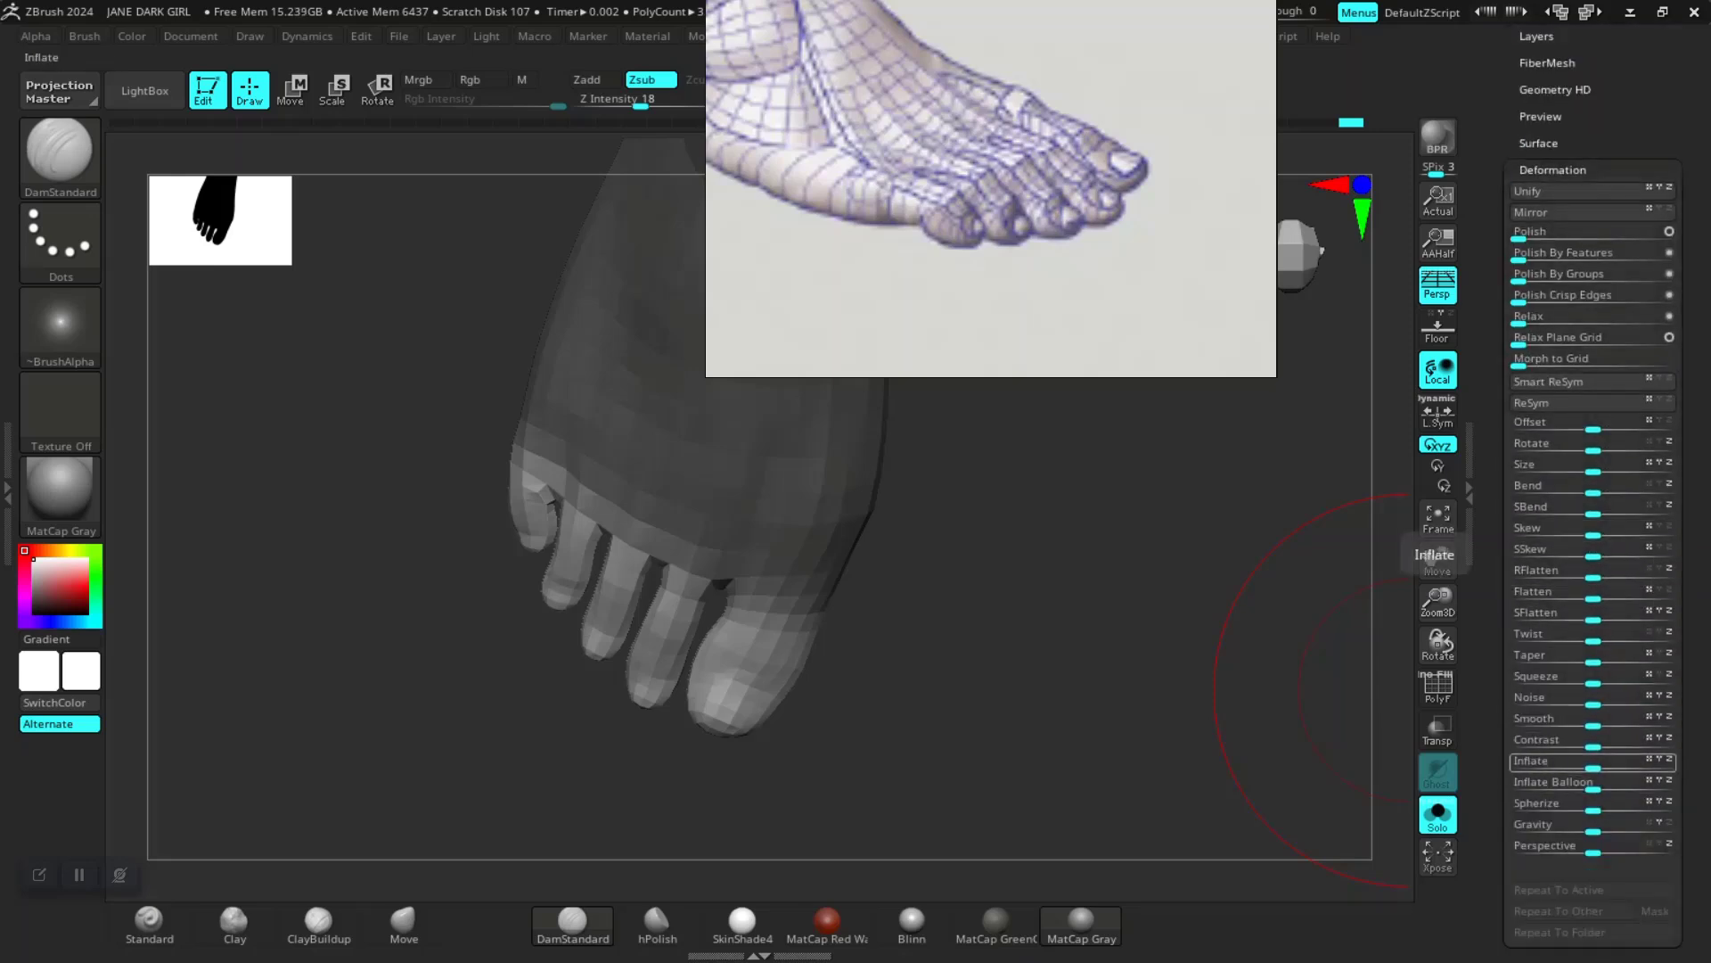
drag(1593, 761, 1595, 760)
key(ctrl)
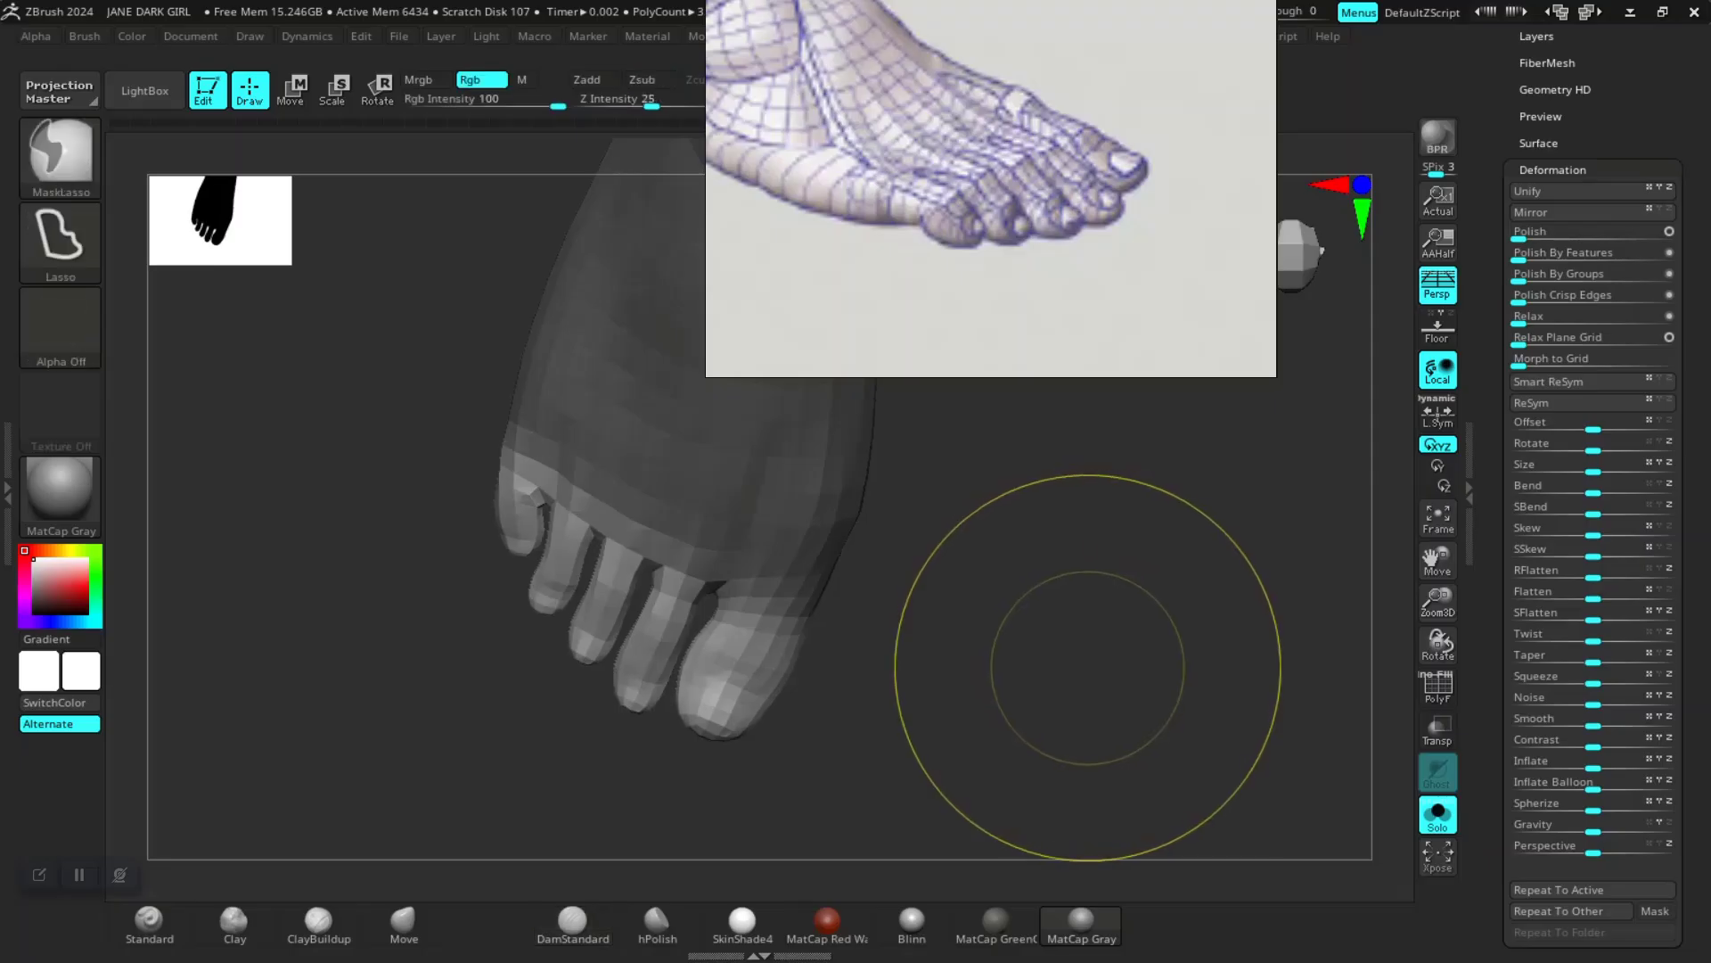
ctrl+click(1060, 669)
ctrl+click(1061, 695)
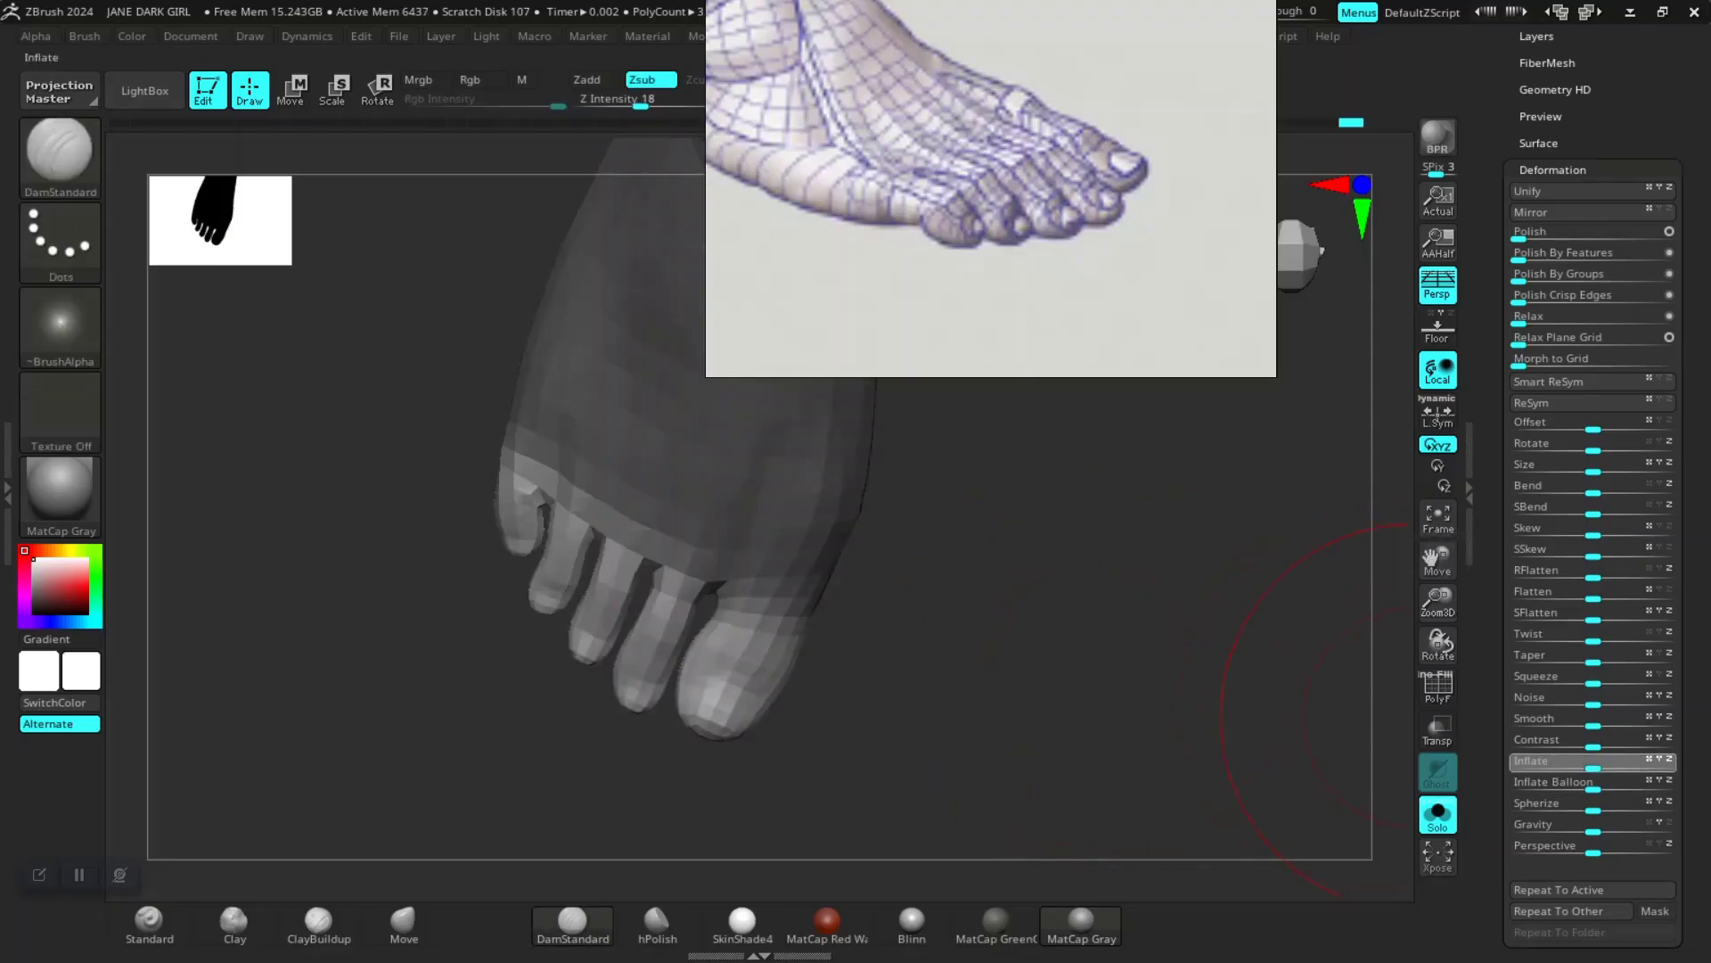
drag(1592, 762, 1597, 762)
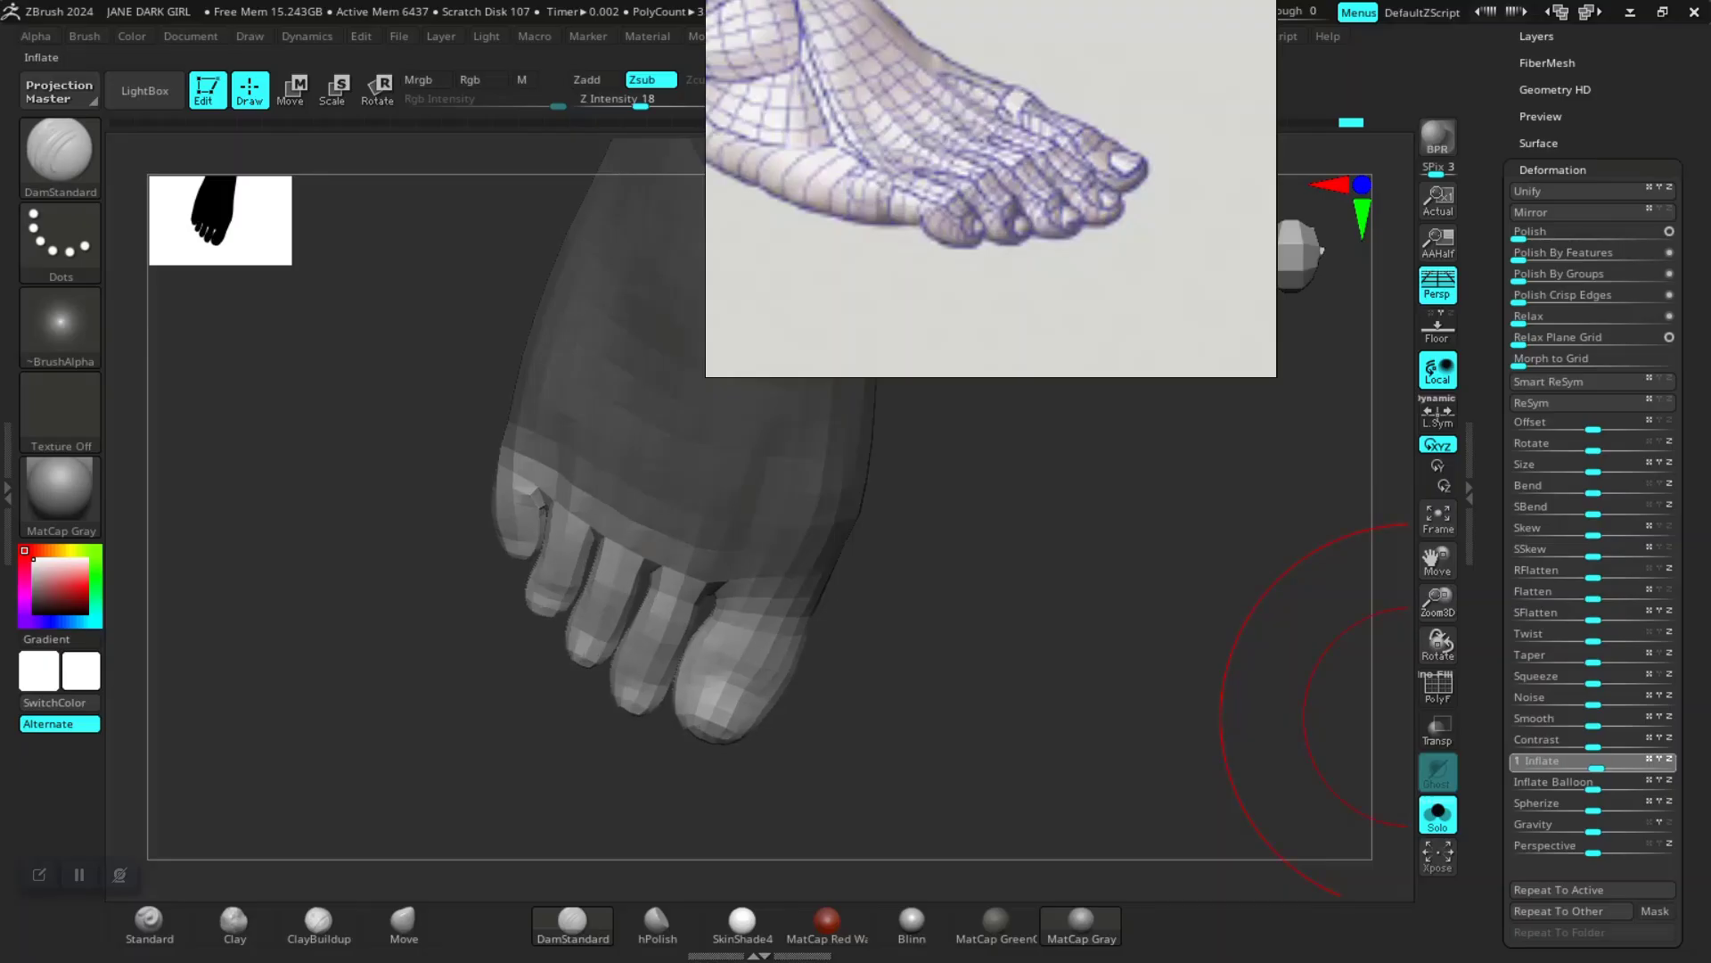
click(1597, 764)
drag(1243, 686, 1060, 392)
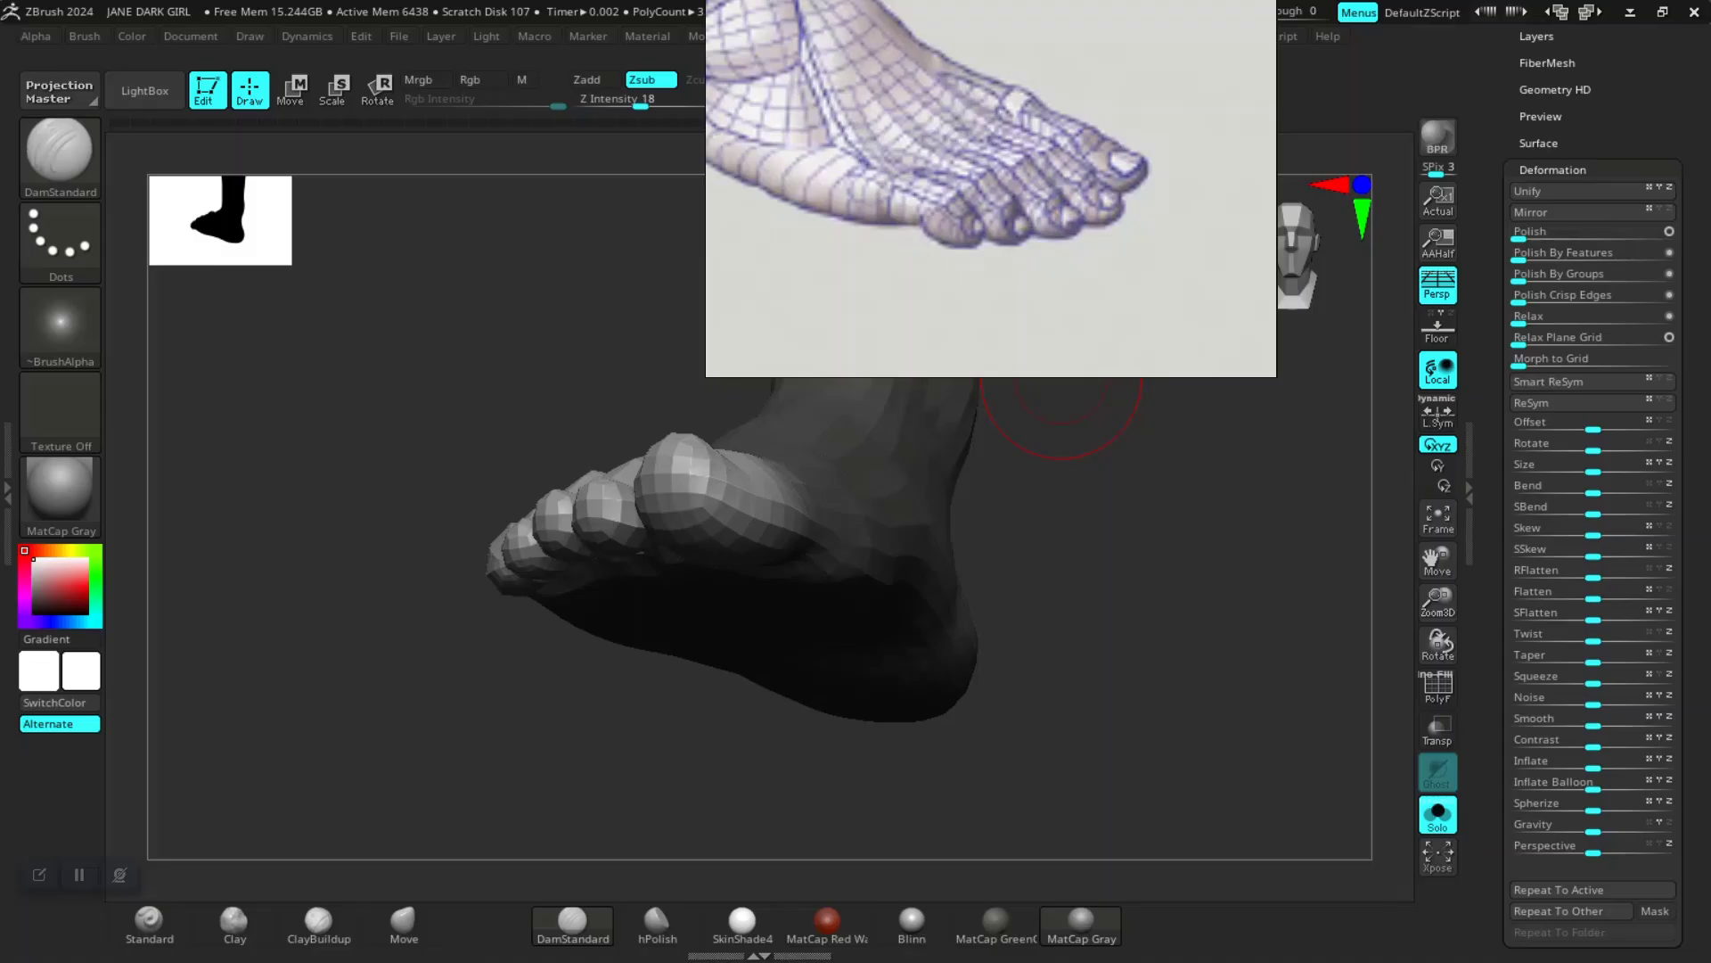
Step: Undo the last change, clear the mask and display the feet at a higher subdivision level to check the toes and outer side
drag(1110, 657, 1203, 774)
key(ctrl+z)
mouse_move(1220, 712)
alt+mouse_down()
mouse_move(1121, 571)
mouse_move(1152, 718)
mouse_move(1034, 682)
mouse_move(803, 704)
mouse_move(1192, 638)
mouse_move(1174, 561)
mouse_move(1165, 679)
mouse_move(1104, 622)
mouse_move(1026, 654)
mouse_move(1012, 570)
mouse_move(1123, 756)
mouse_move(1043, 669)
alt+mouse_up()
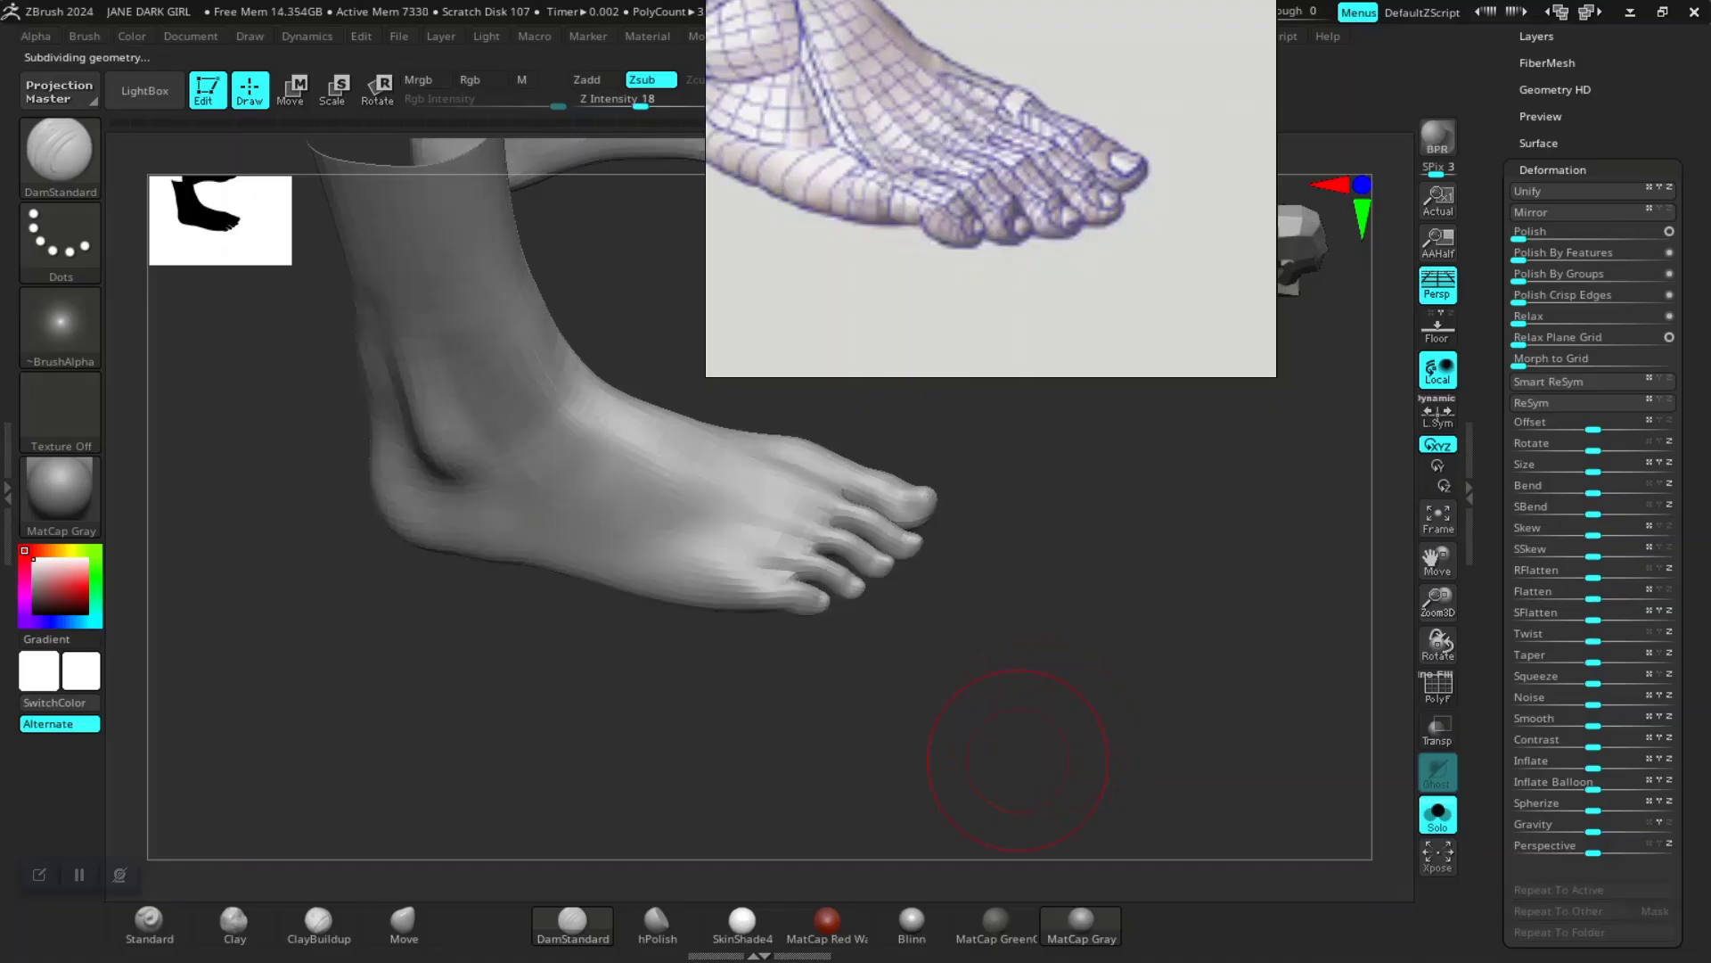
mouse_move(1070, 636)
mouse_down()
mouse_move(981, 619)
mouse_move(1212, 664)
mouse_move(1168, 704)
mouse_up()
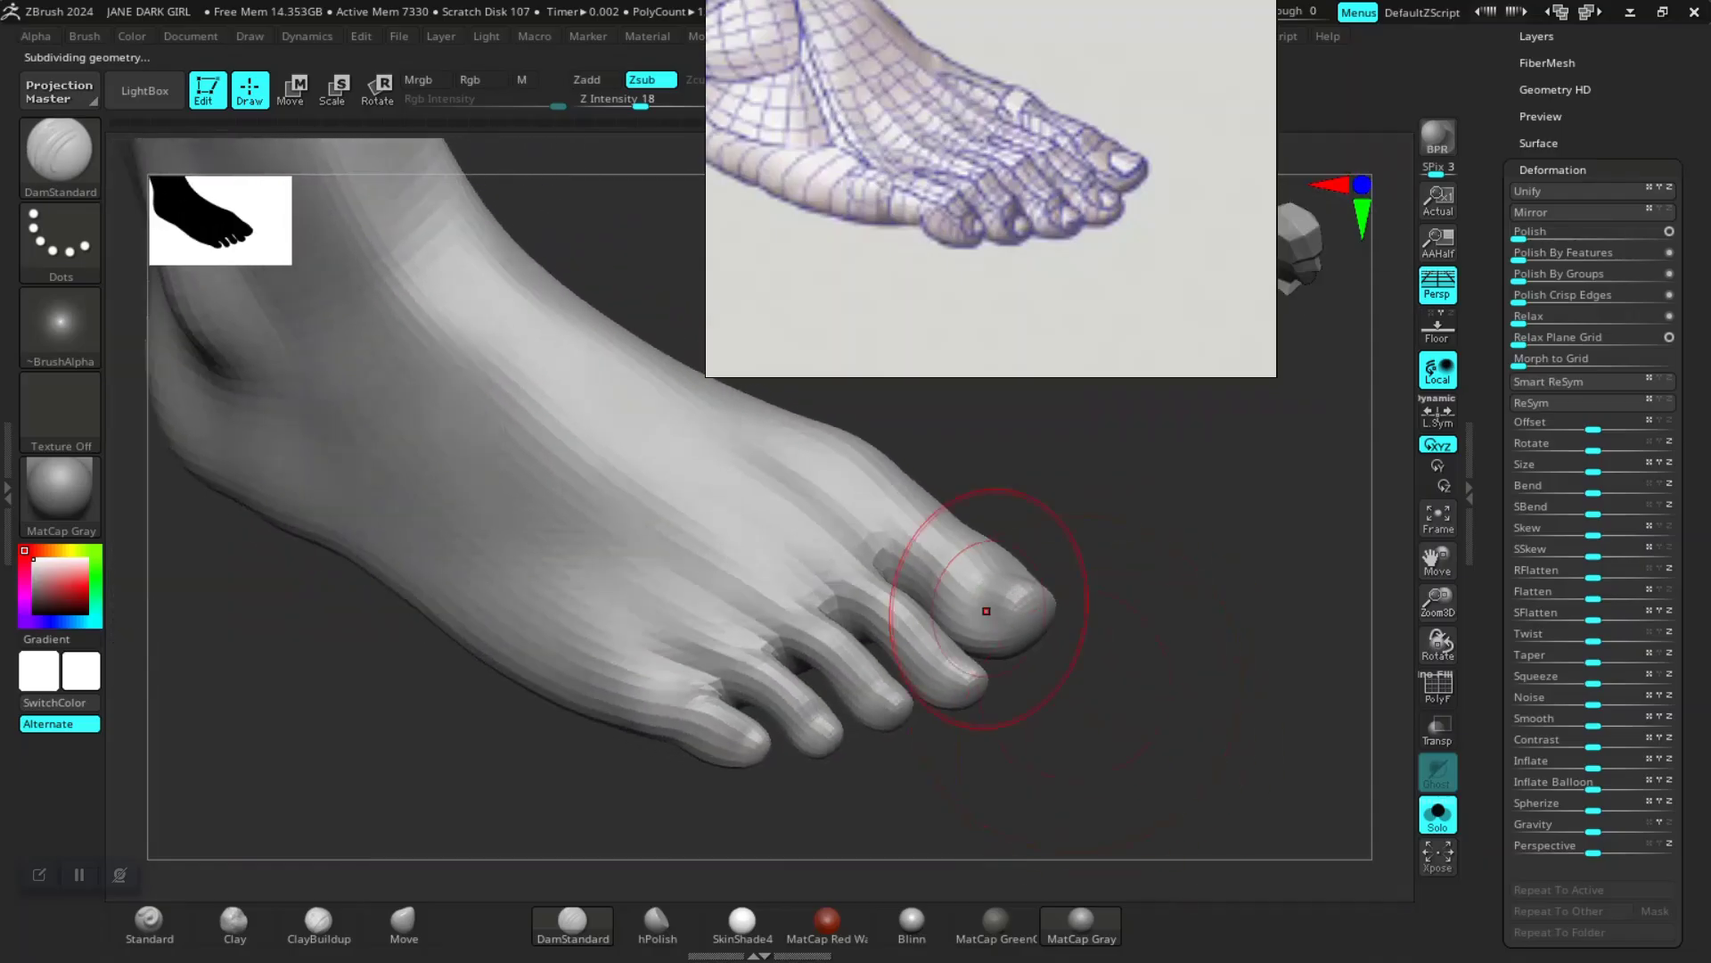
mouse_move(1078, 665)
alt+mouse_down()
mouse_move(1043, 565)
mouse_move(1091, 526)
mouse_move(1051, 592)
mouse_move(1018, 414)
mouse_move(1072, 537)
mouse_move(1092, 539)
alt+mouse_up()
mouse_move(1092, 539)
alt+mouse_down()
mouse_move(1138, 563)
mouse_move(1127, 617)
alt+mouse_up()
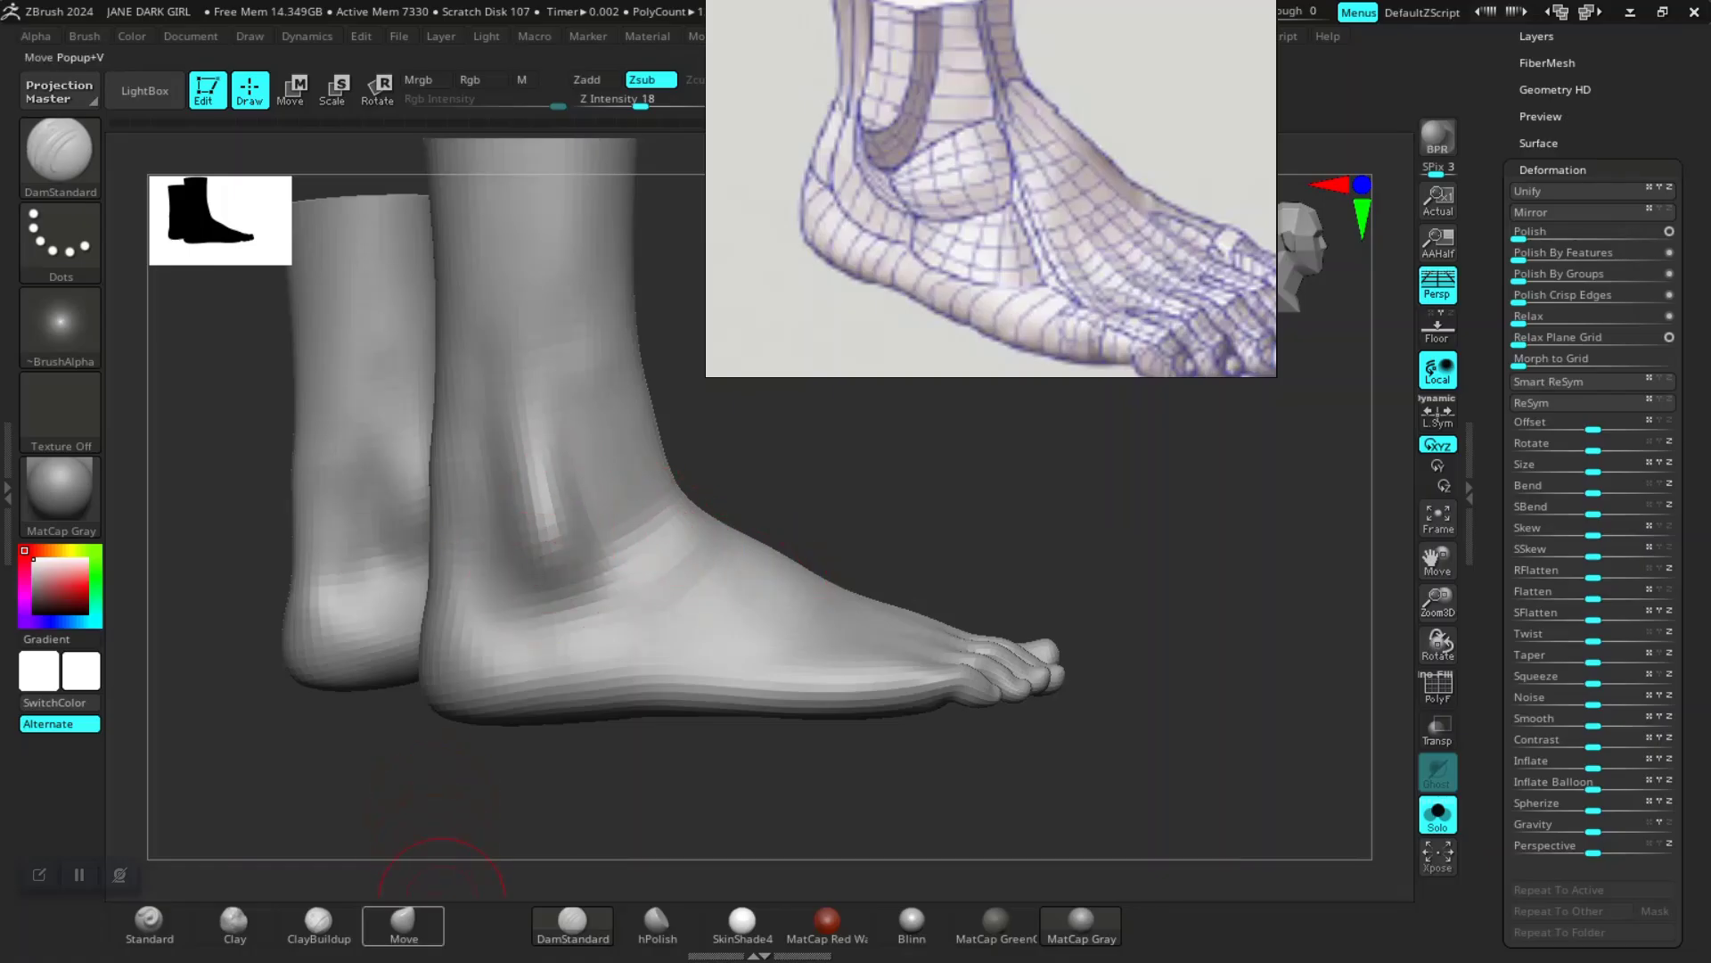
Step: Reshape the outer ankle bone with the Move brush, following the outer-side foot reference
click(404, 923)
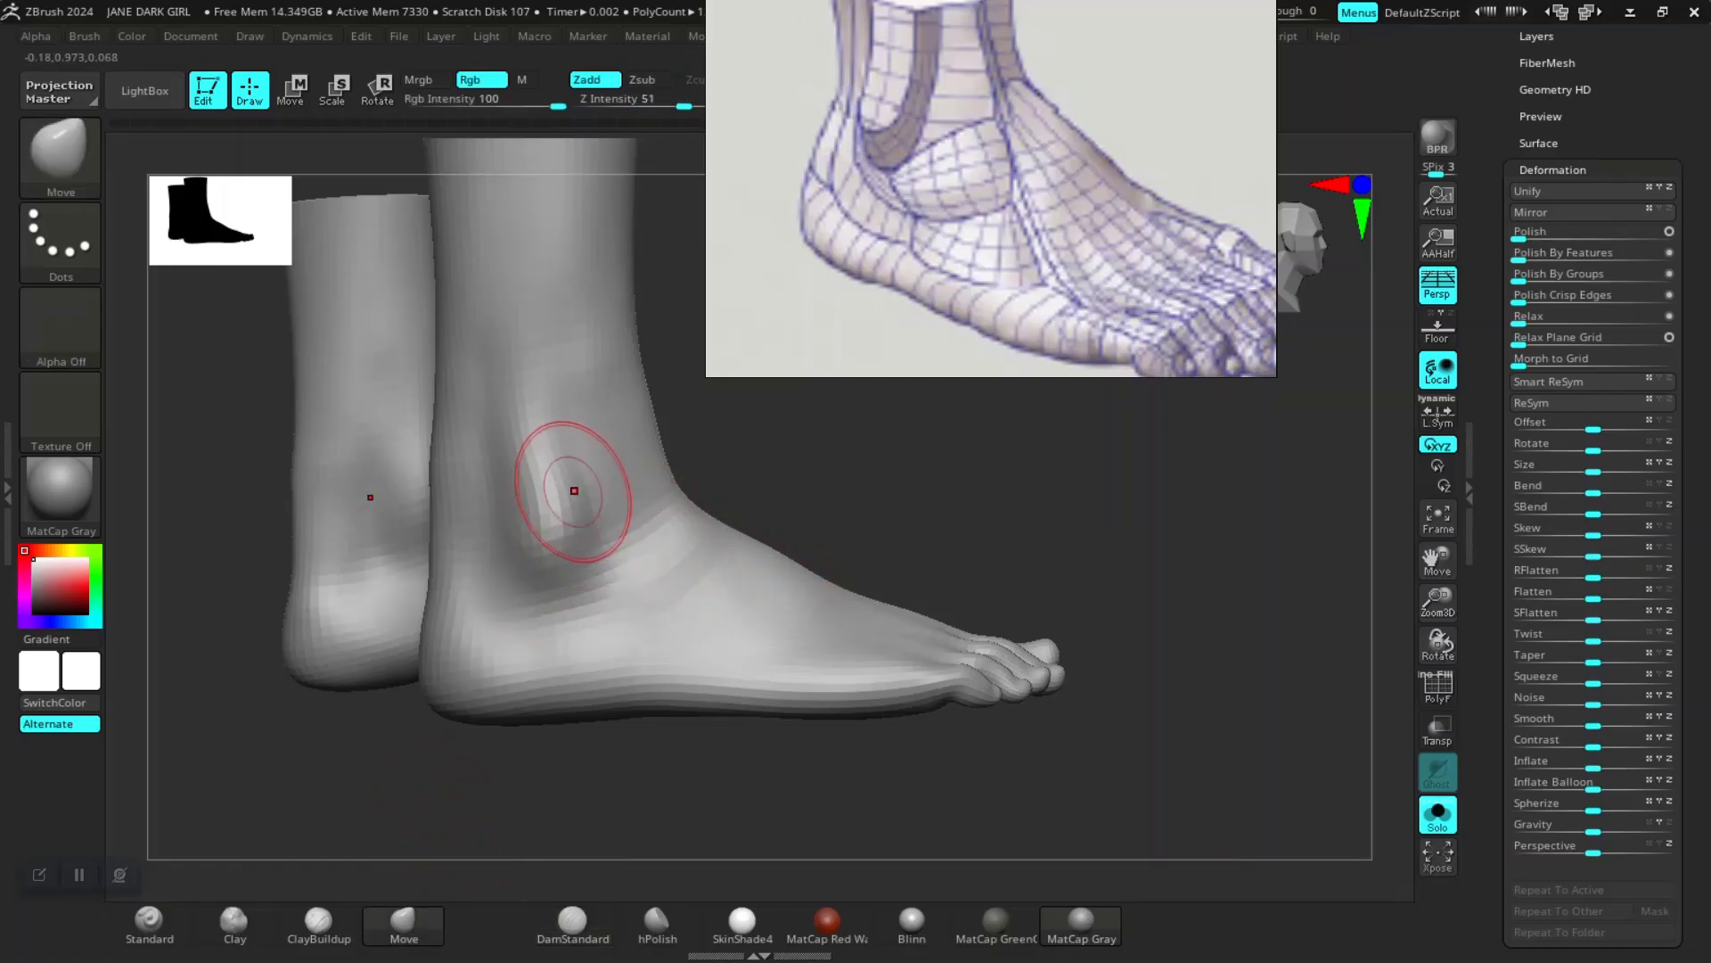
drag(574, 490, 560, 497)
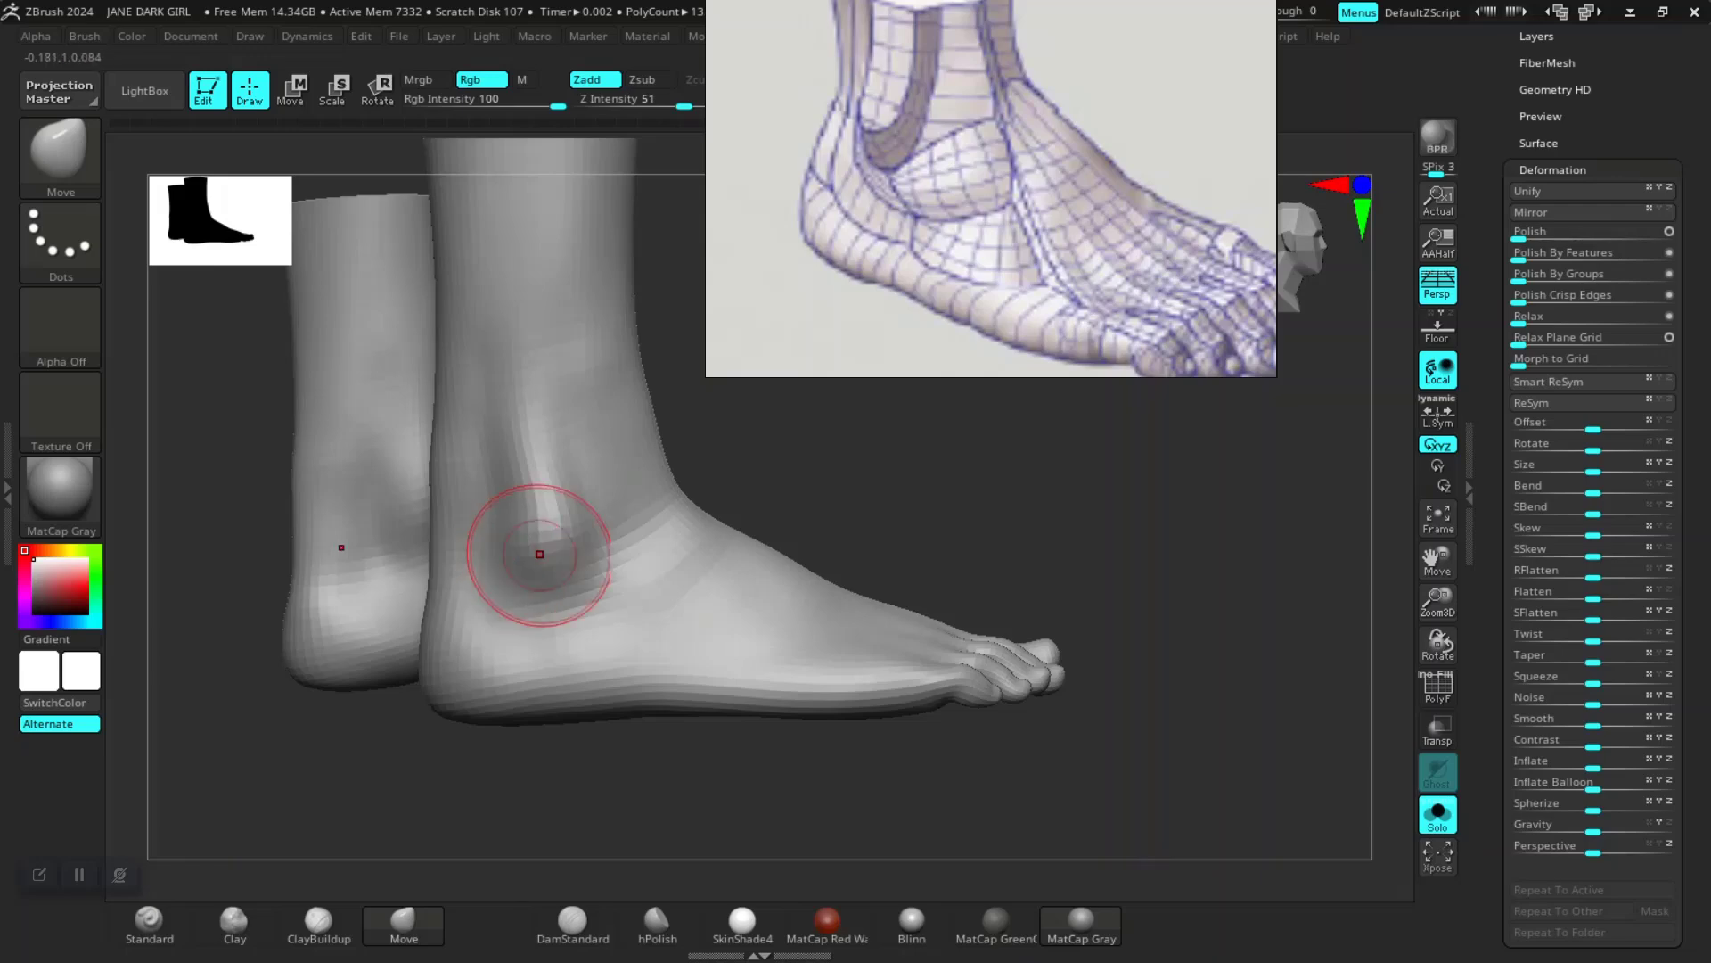
drag(814, 467, 660, 530)
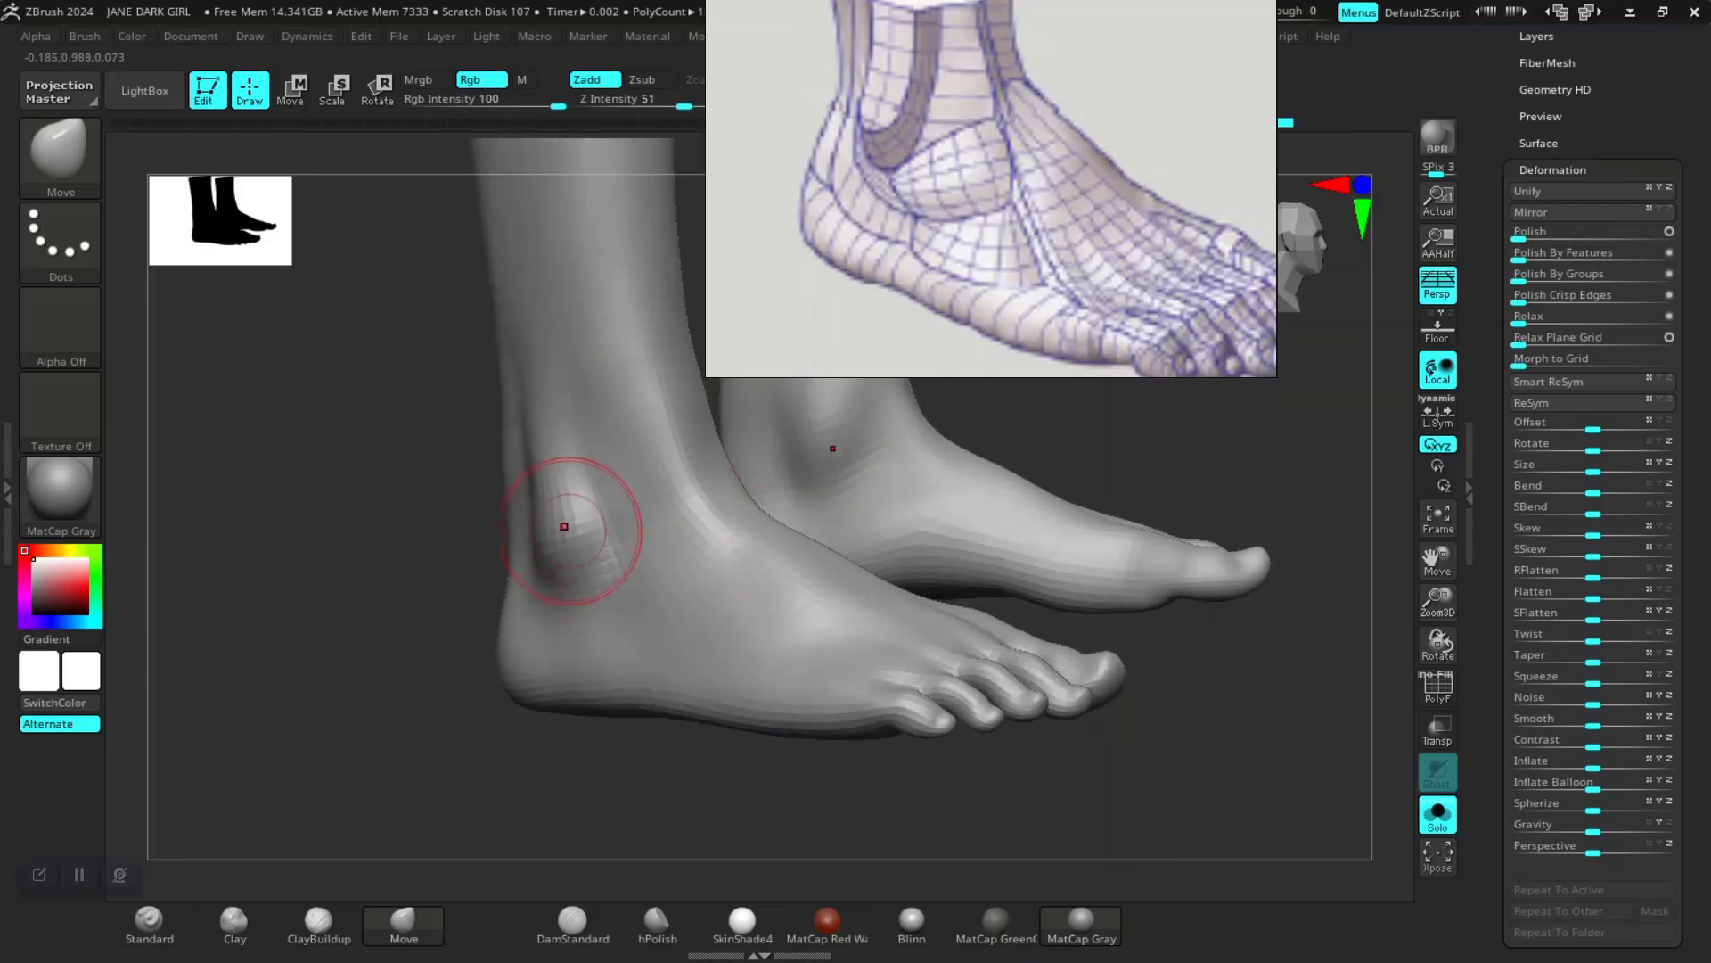
drag(389, 627, 366, 658)
Step: Carve the hollows beside the outer ankle bone up the lower leg with DamStandard
double_click(572, 925)
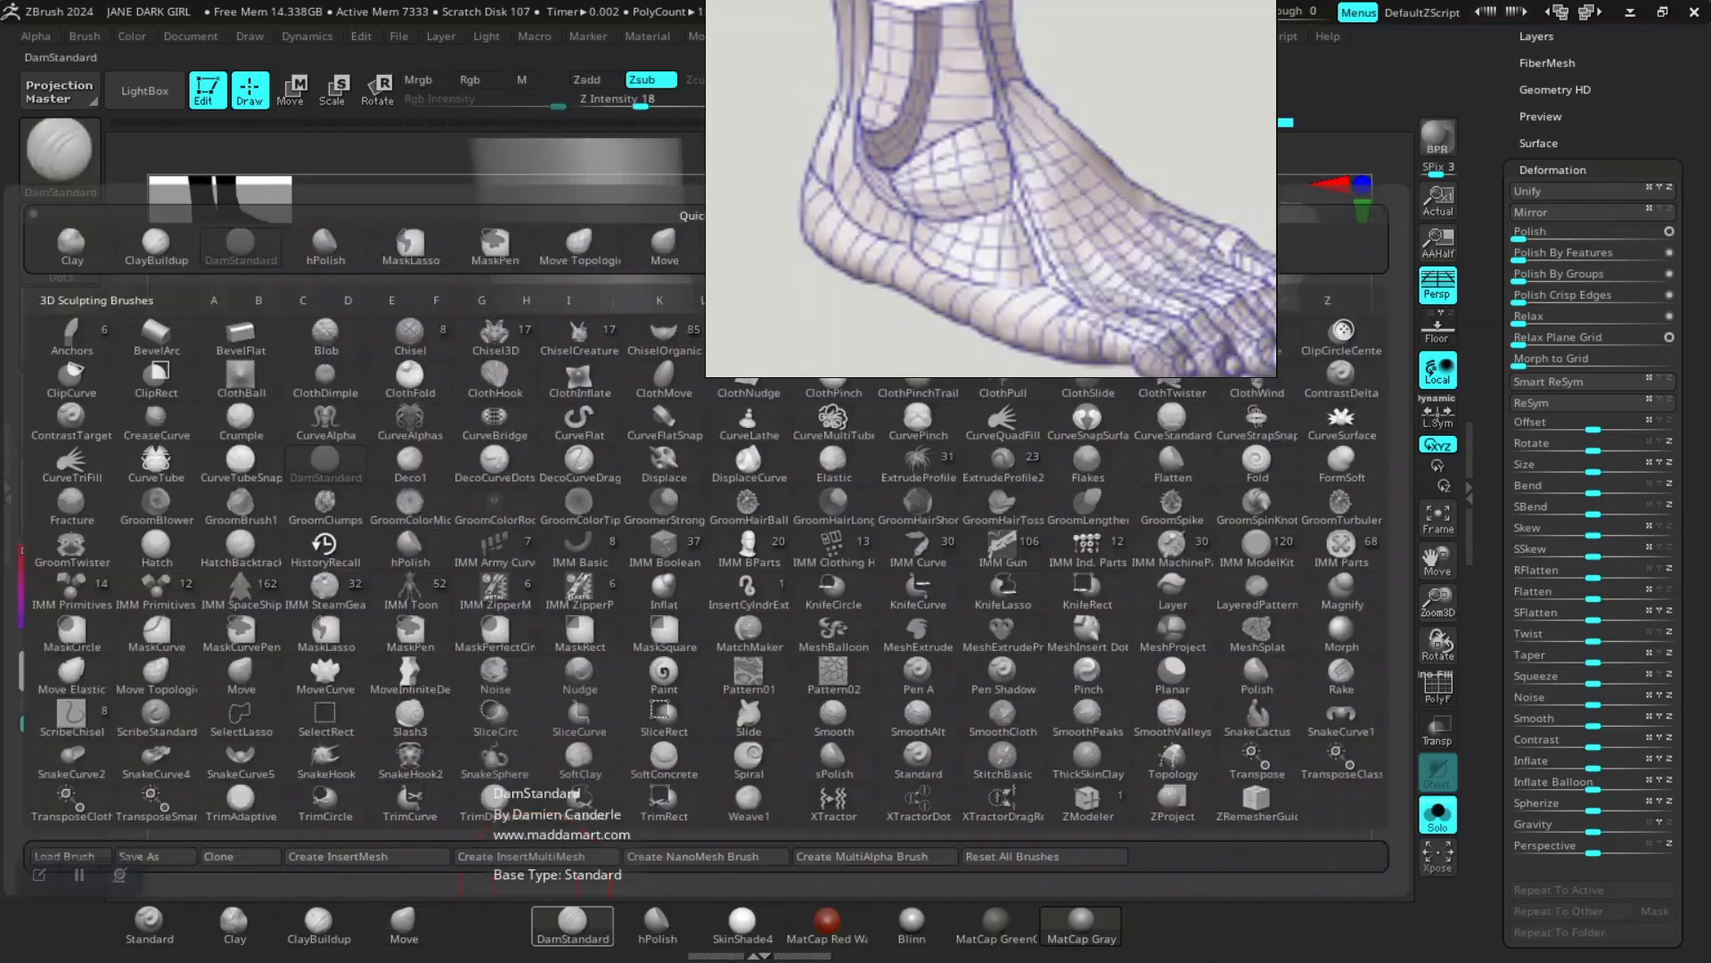
click(320, 546)
click(570, 924)
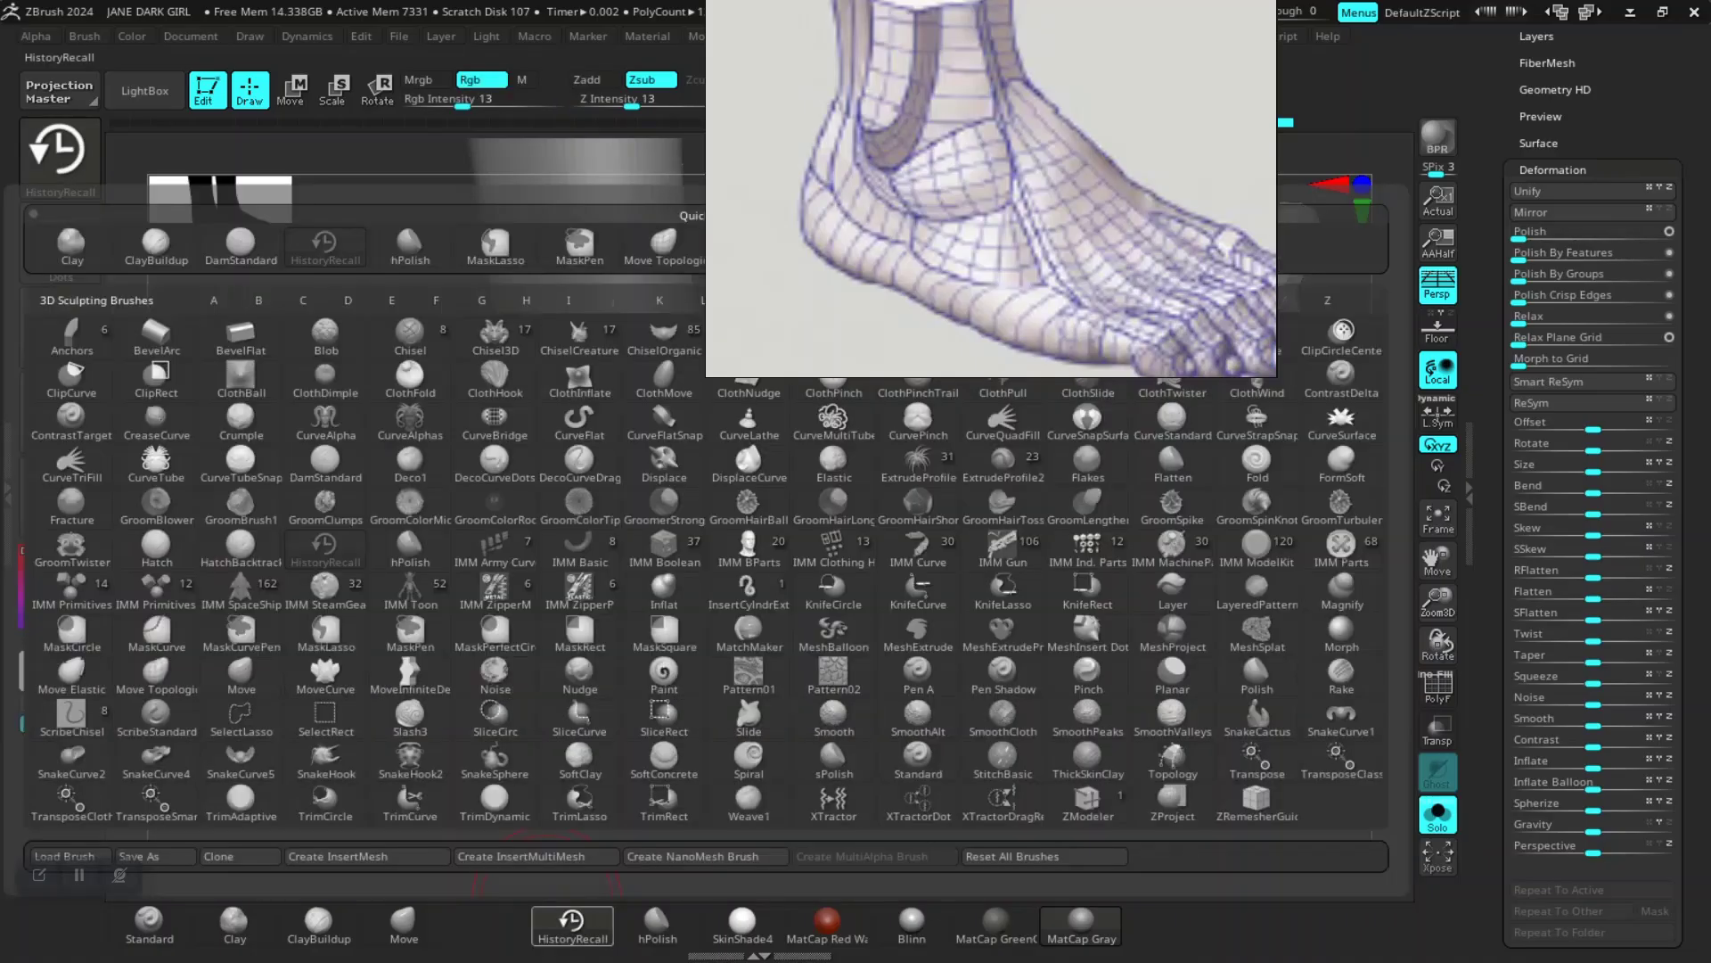
click(325, 462)
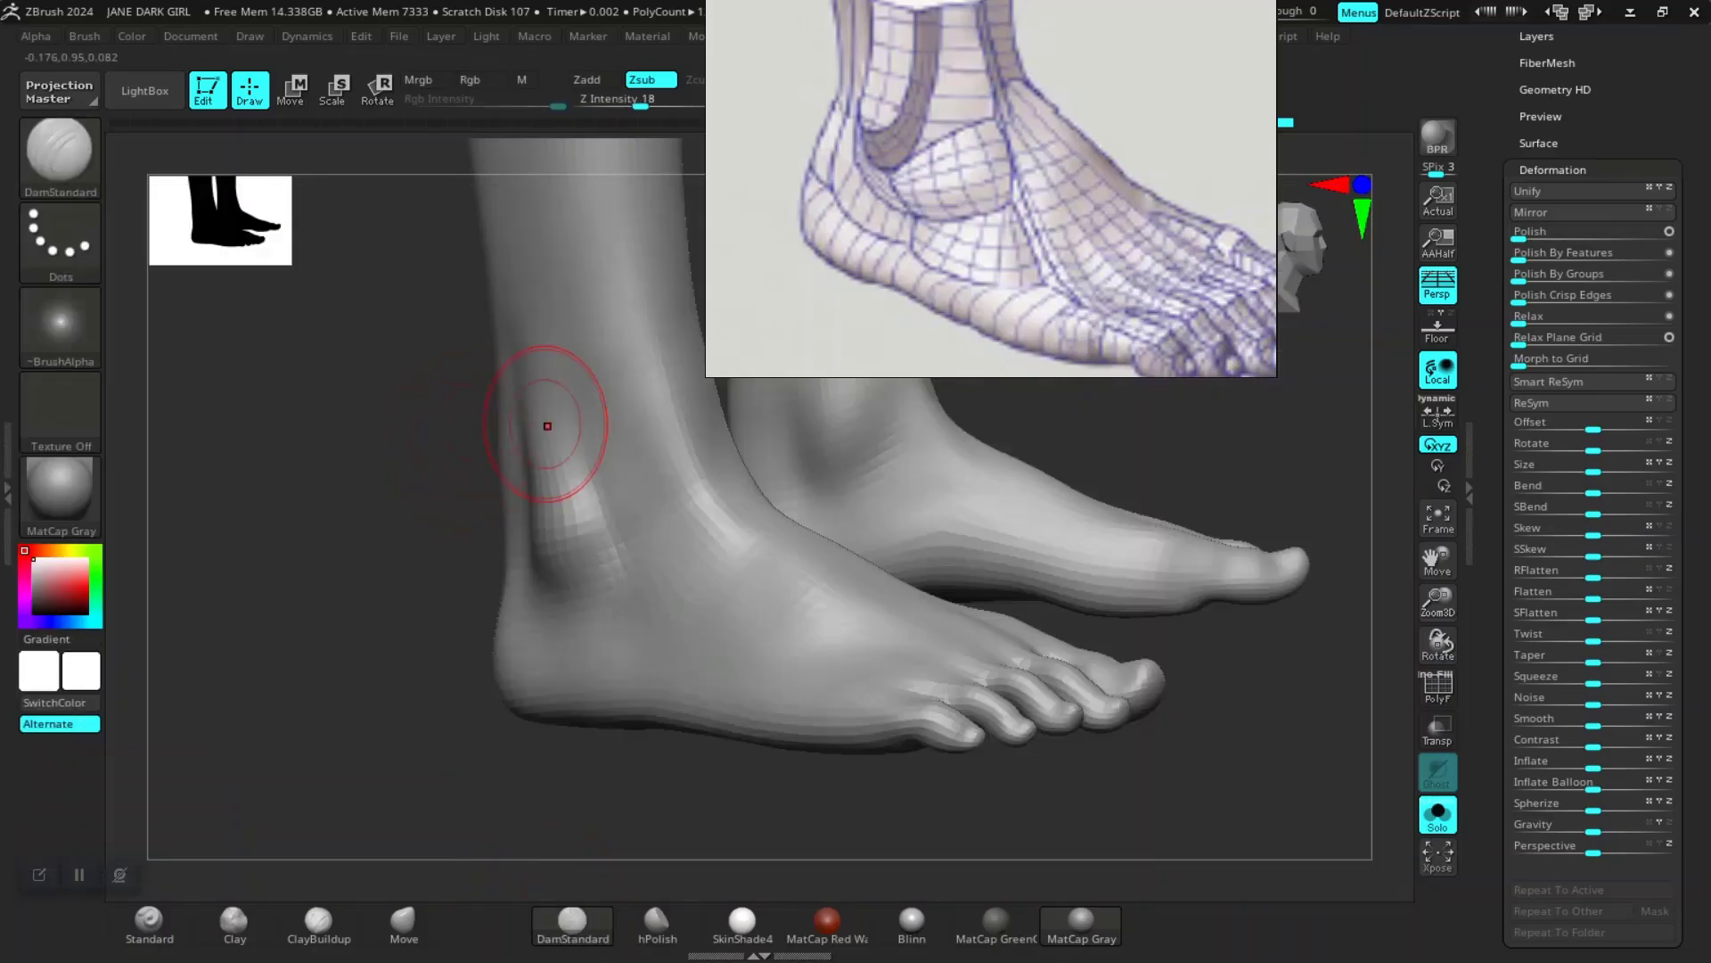
drag(459, 492, 464, 461)
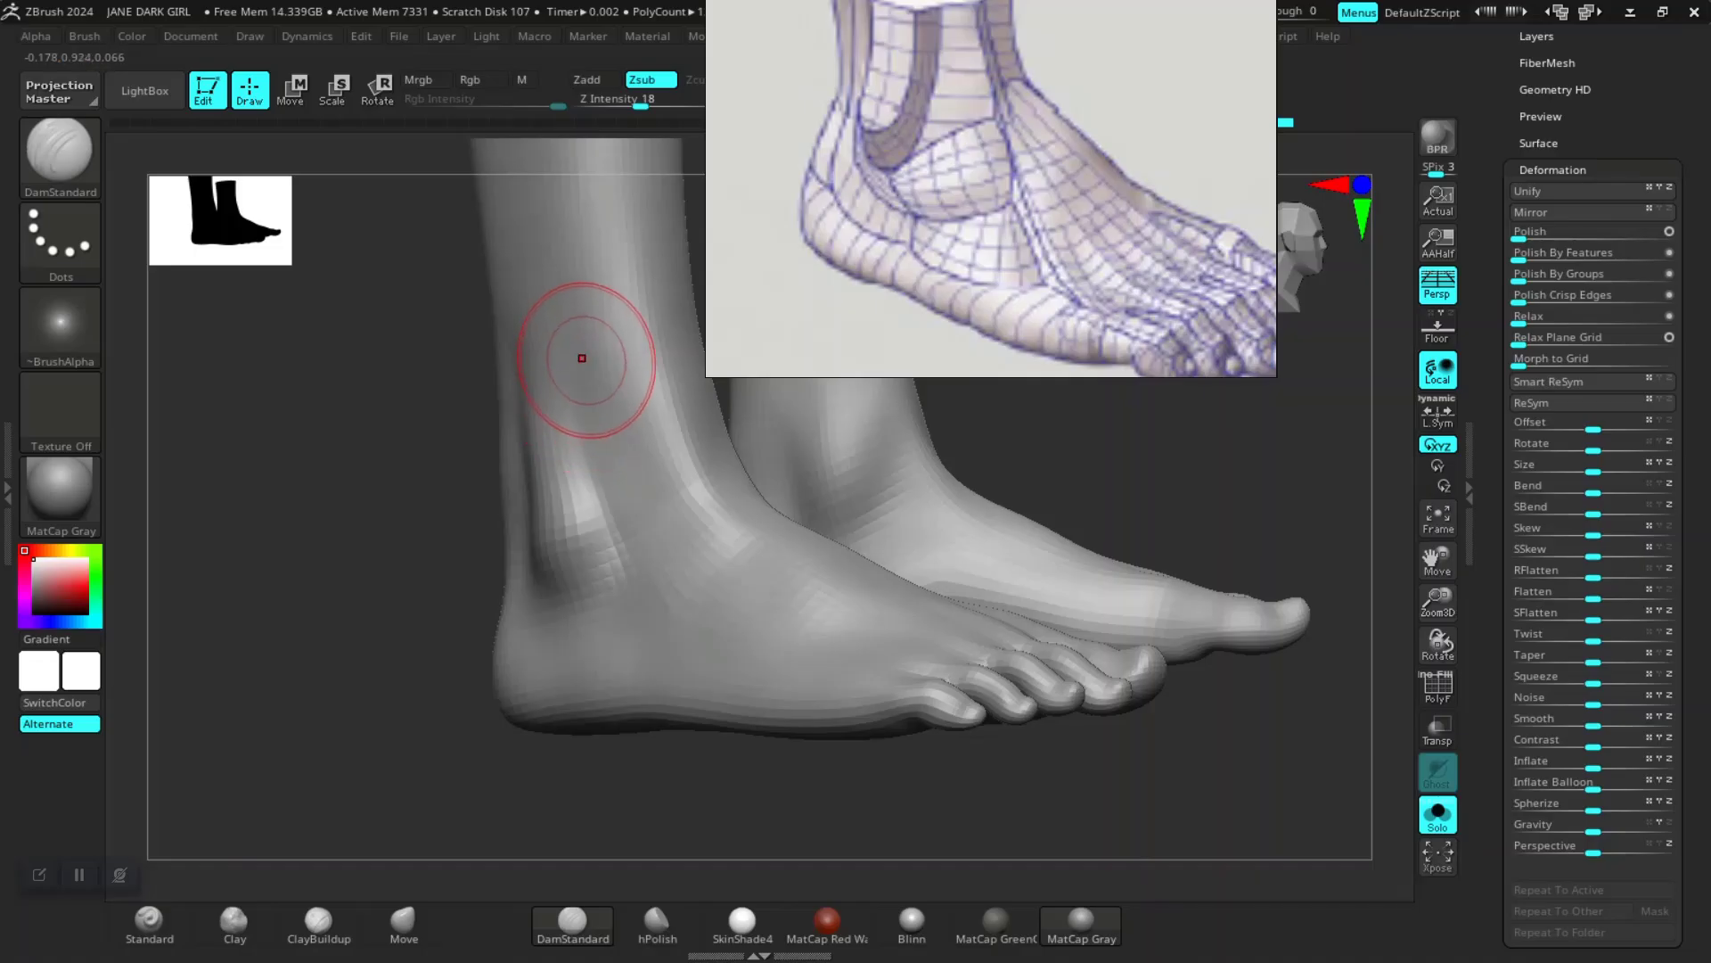
drag(459, 615, 534, 579)
mouse_move(826, 490)
mouse_down()
mouse_move(900, 492)
mouse_move(878, 490)
mouse_up()
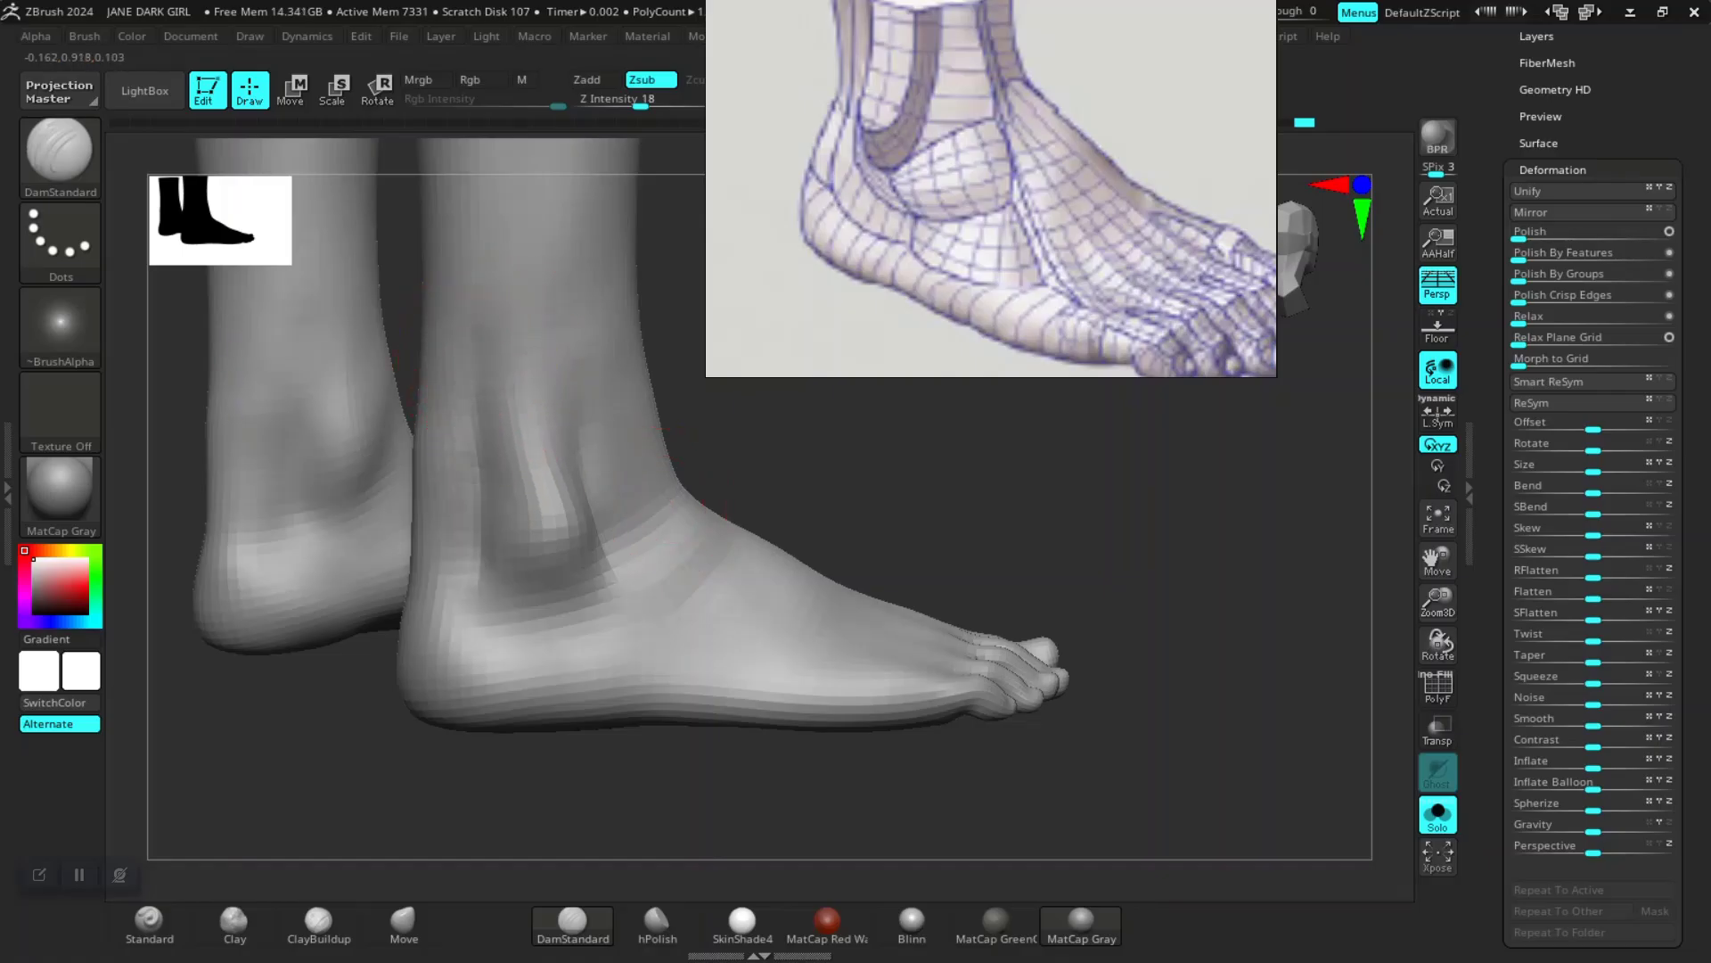
Step: Define the lower and rear edges of the outer ankle bone with DamStandard
drag(498, 588, 580, 534)
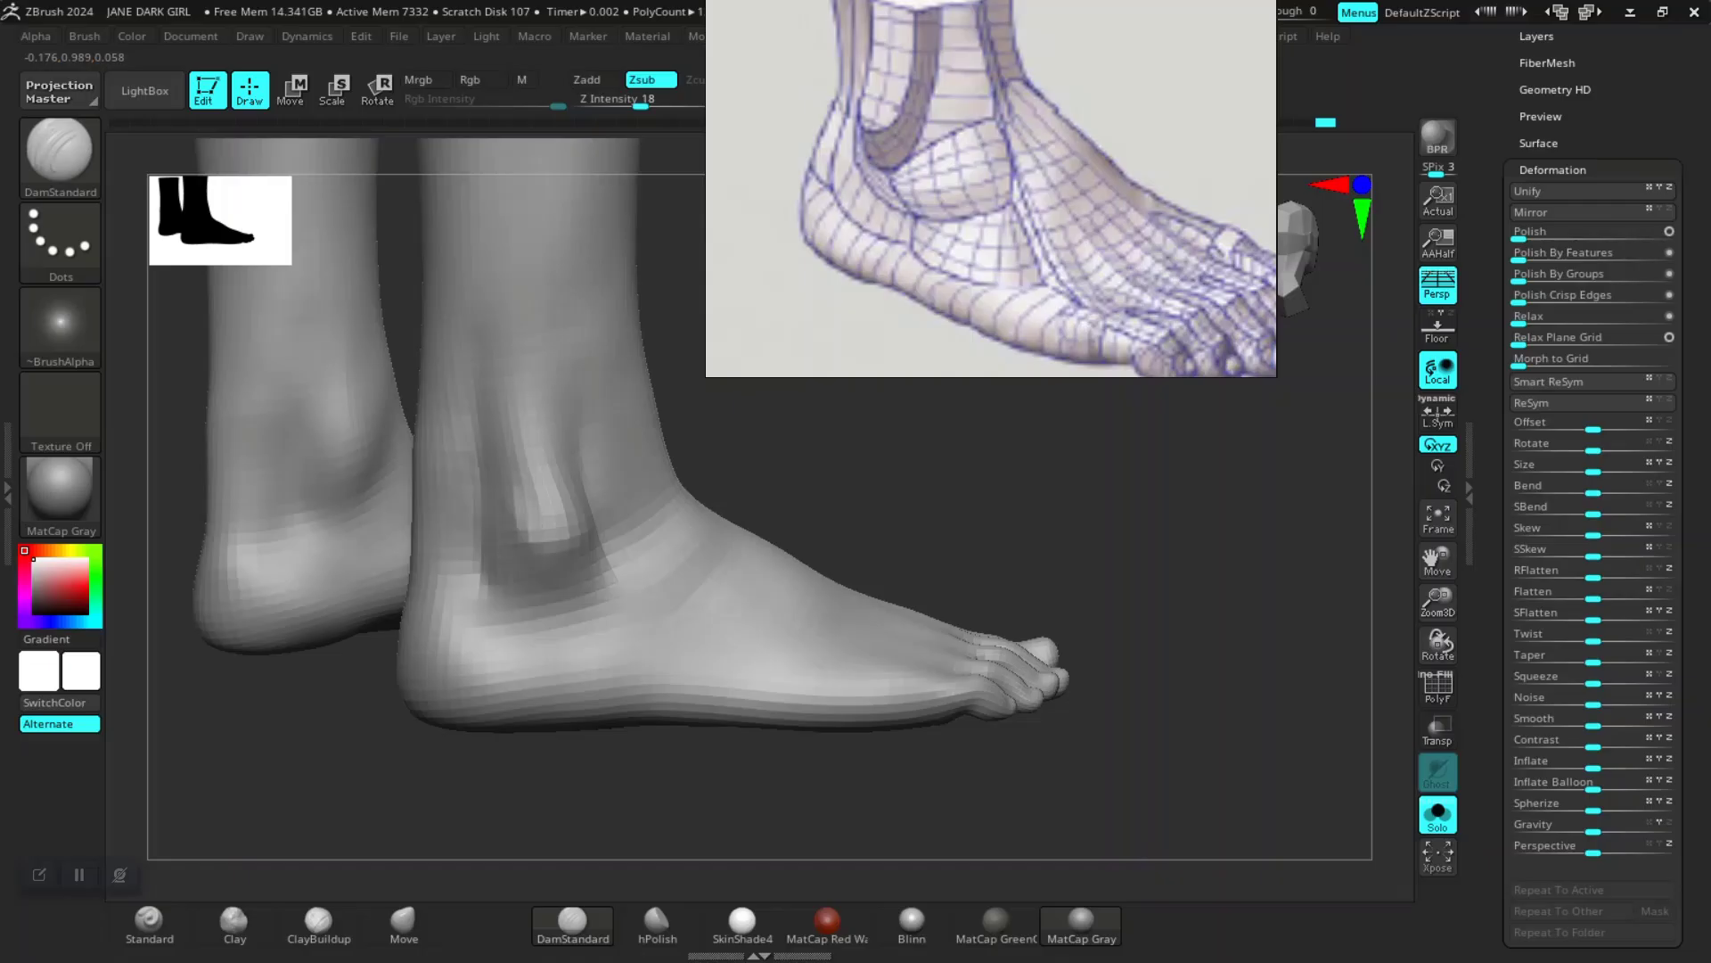
drag(802, 478, 657, 490)
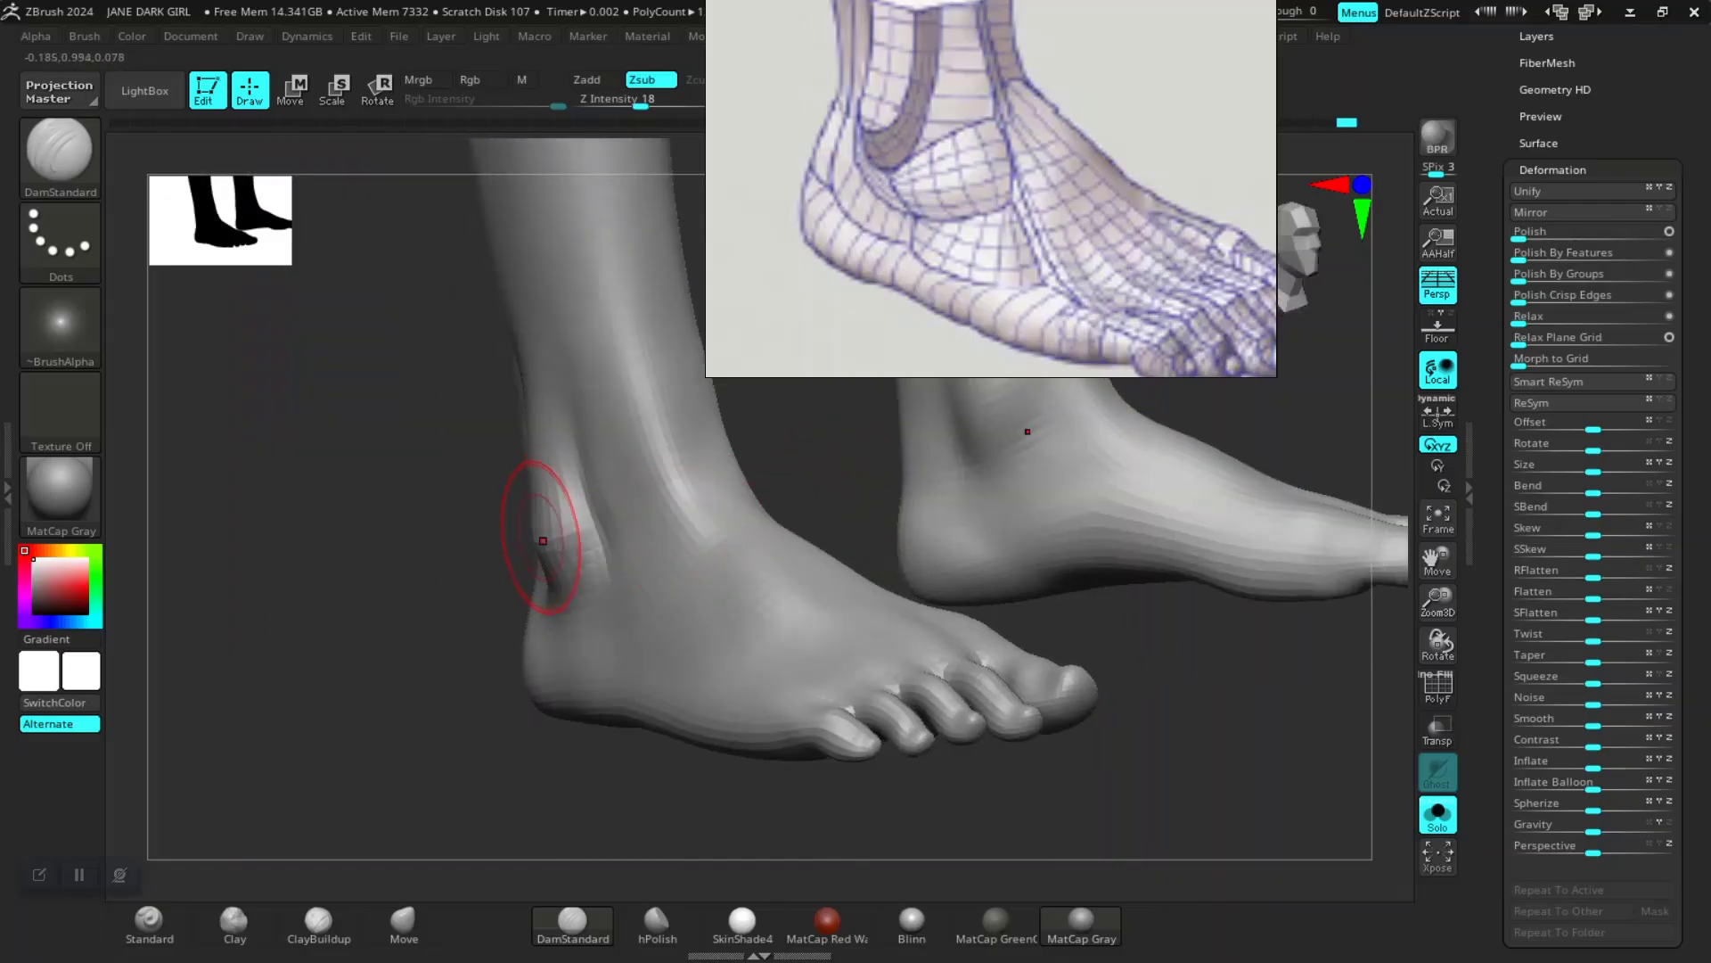
drag(363, 554, 508, 508)
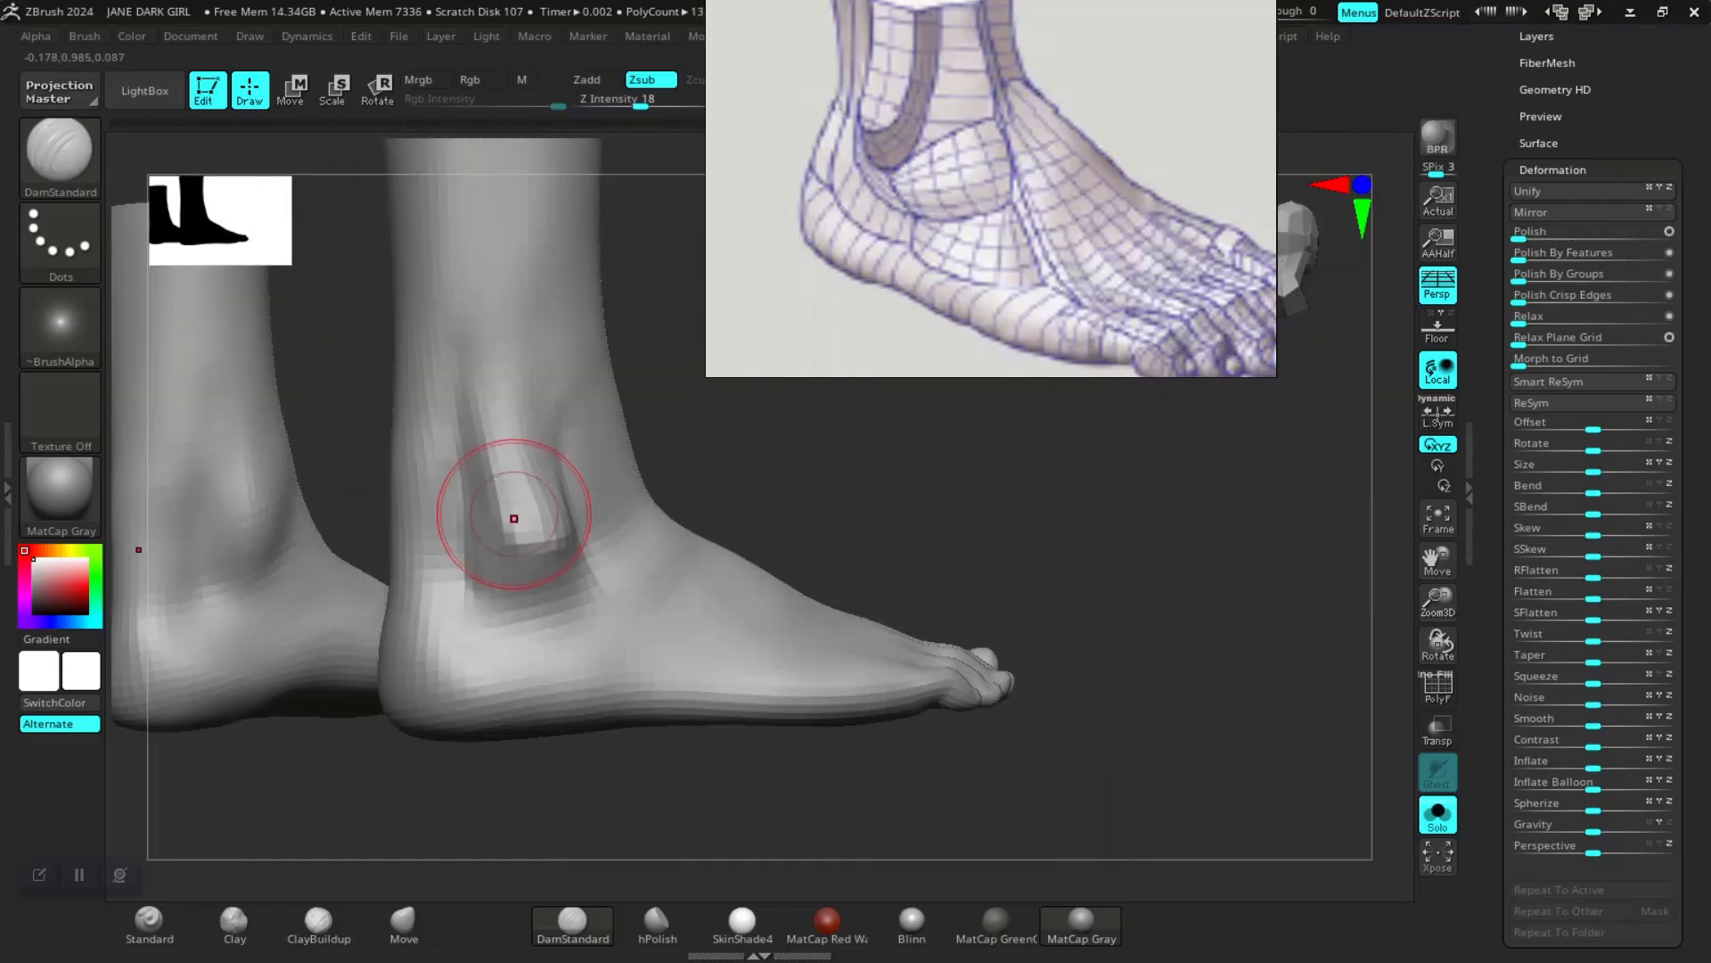
Step: Carve the groove from beneath the outer ankle bone toward the instep and define the outer instep planes with DamStandard
drag(689, 462, 650, 478)
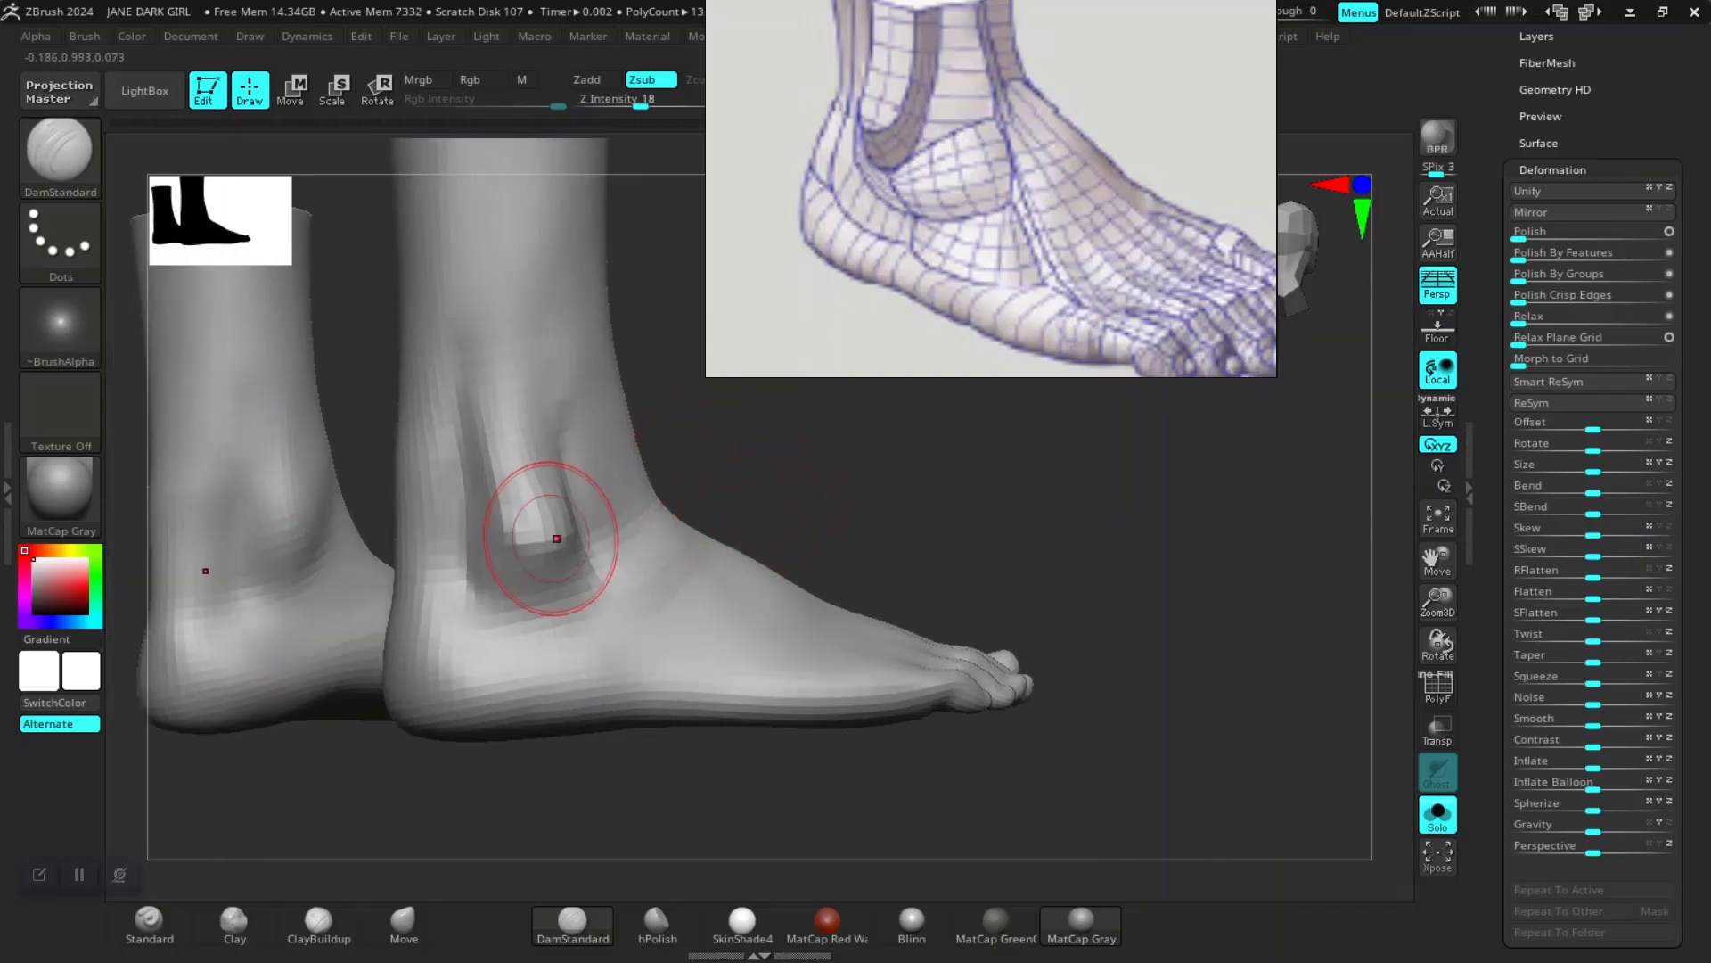
mouse_move(856, 499)
mouse_down()
mouse_move(757, 523)
mouse_move(921, 533)
mouse_up()
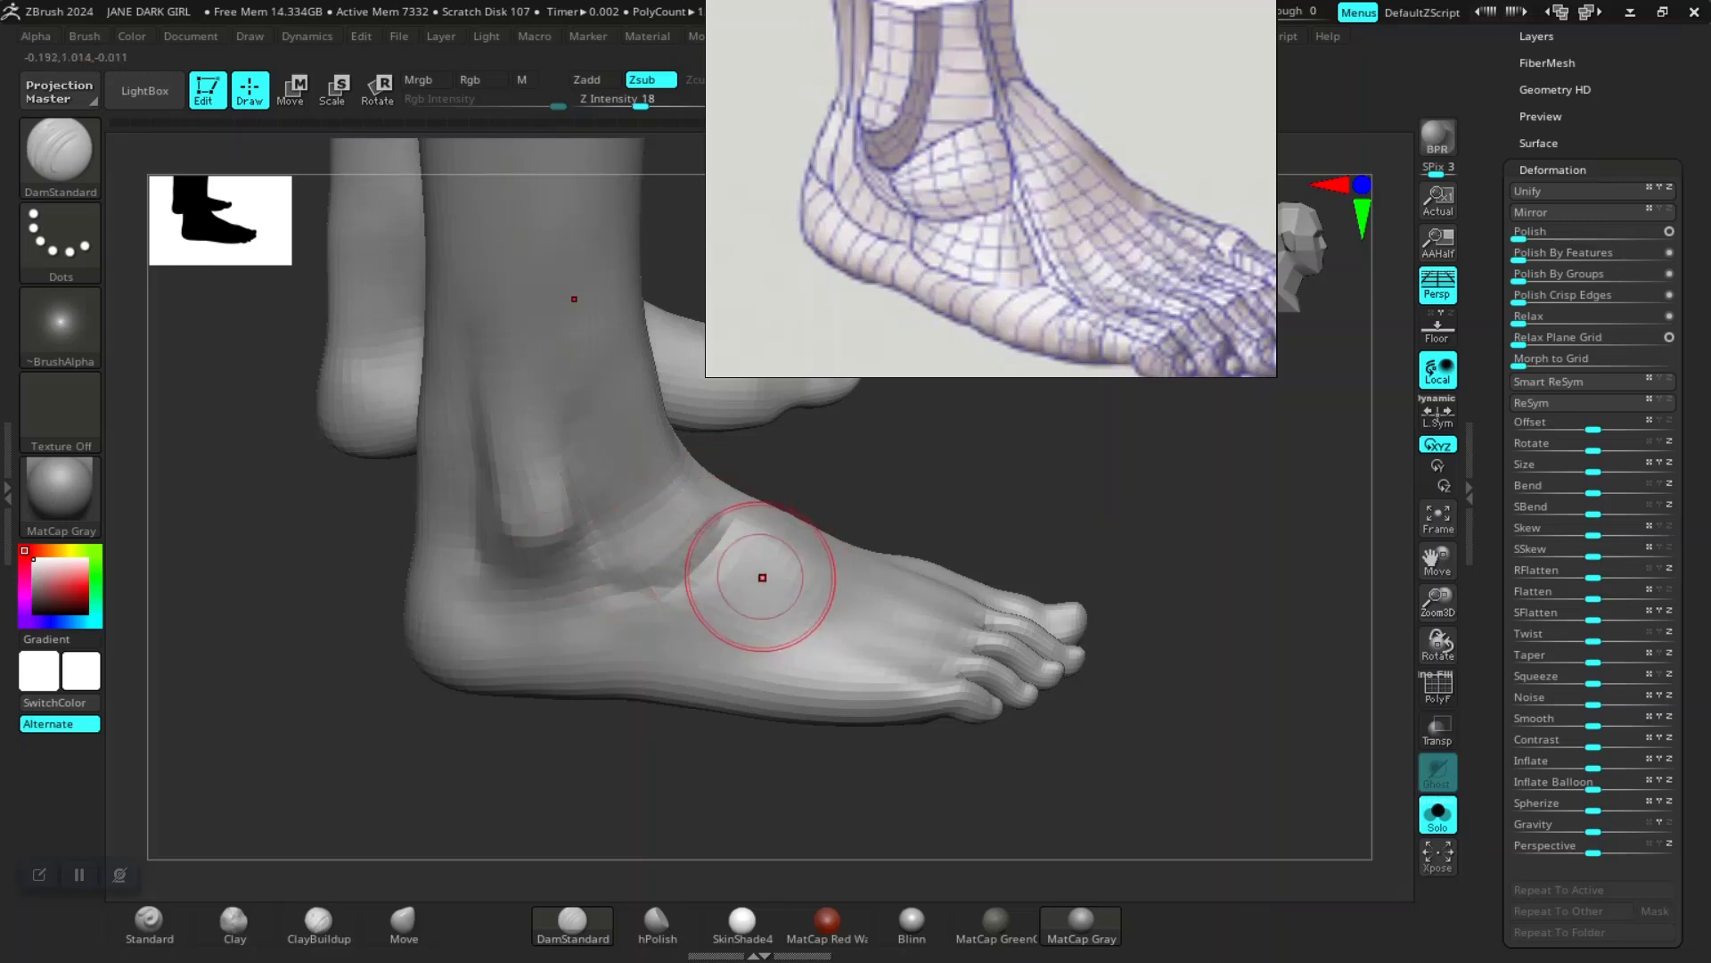
drag(739, 560, 750, 590)
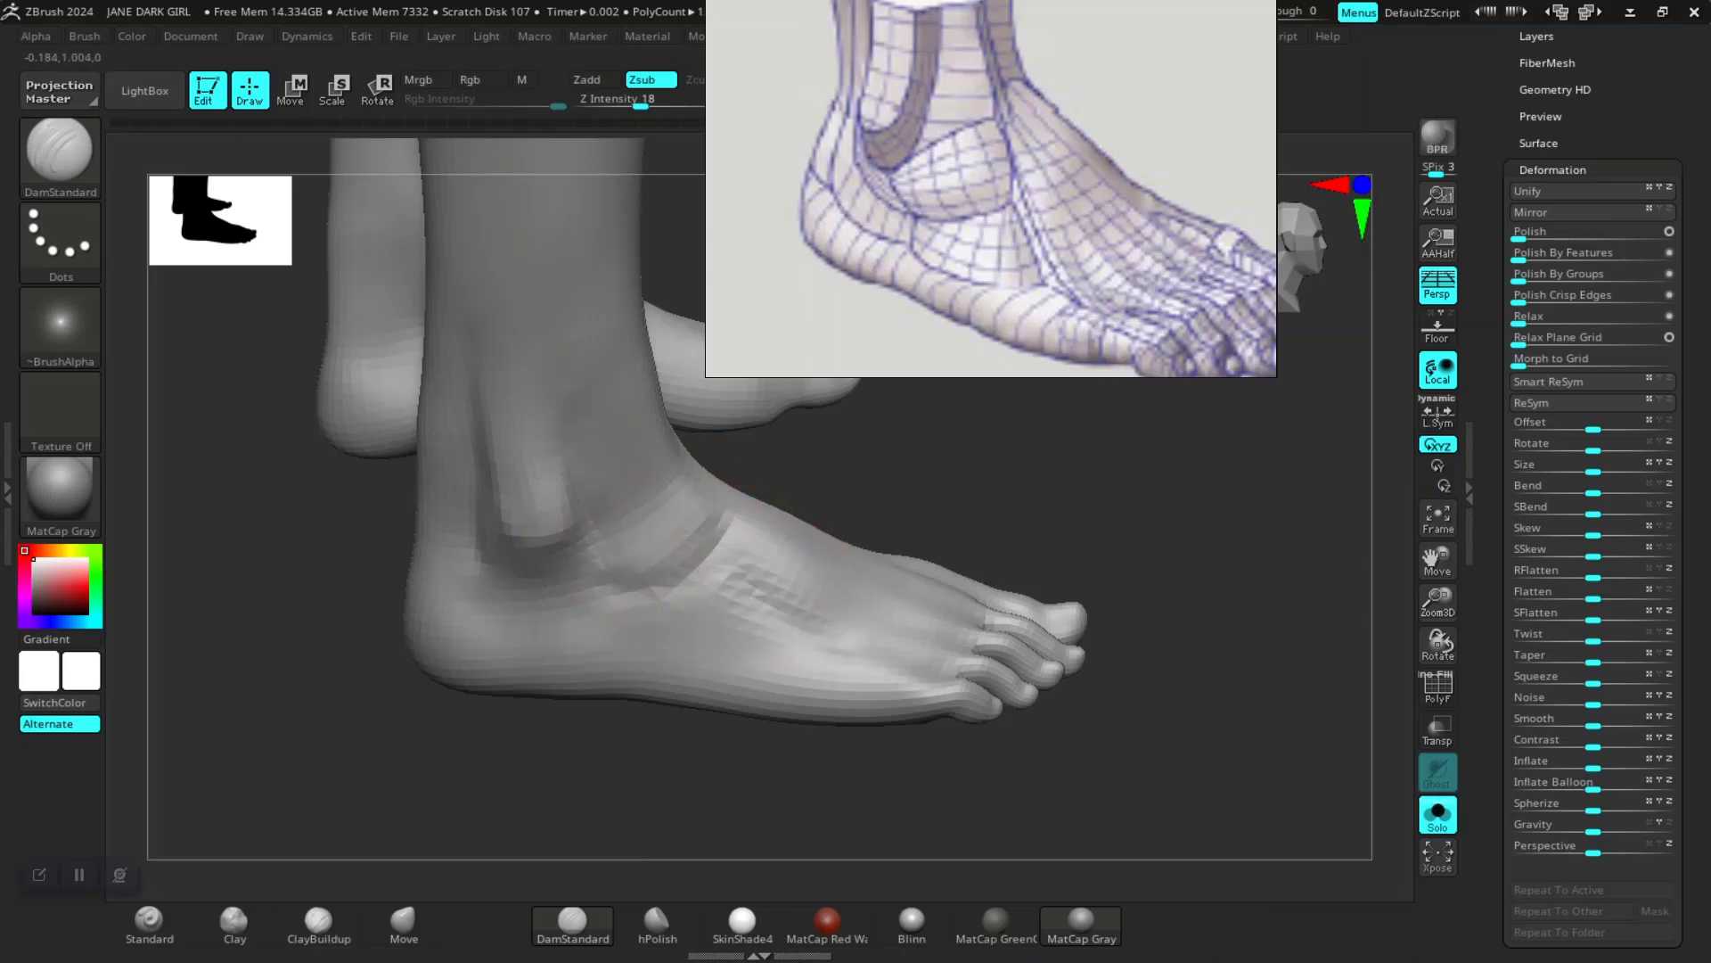
drag(1177, 659, 1125, 664)
drag(745, 586, 768, 615)
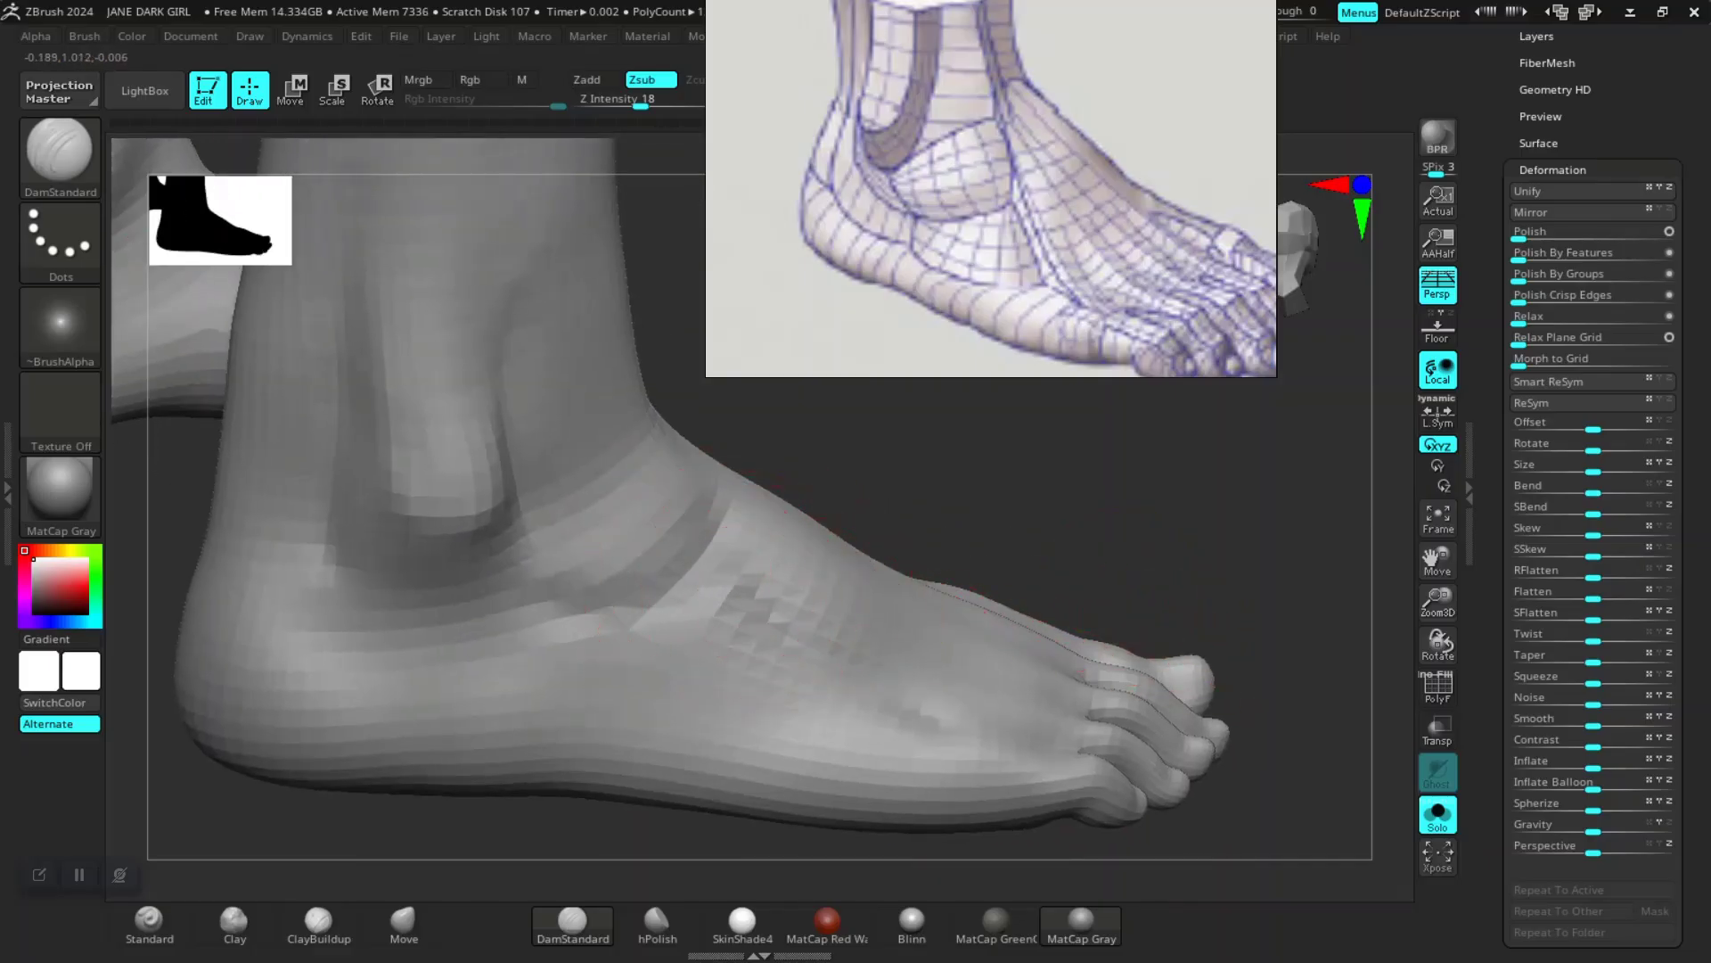
Step: Outline the muscle mass on the outer midfoot below and in front of the ankle with DamStandard
drag(944, 520, 936, 579)
mouse_move(805, 662)
mouse_down()
mouse_move(713, 700)
mouse_move(643, 702)
mouse_up()
drag(566, 628, 664, 613)
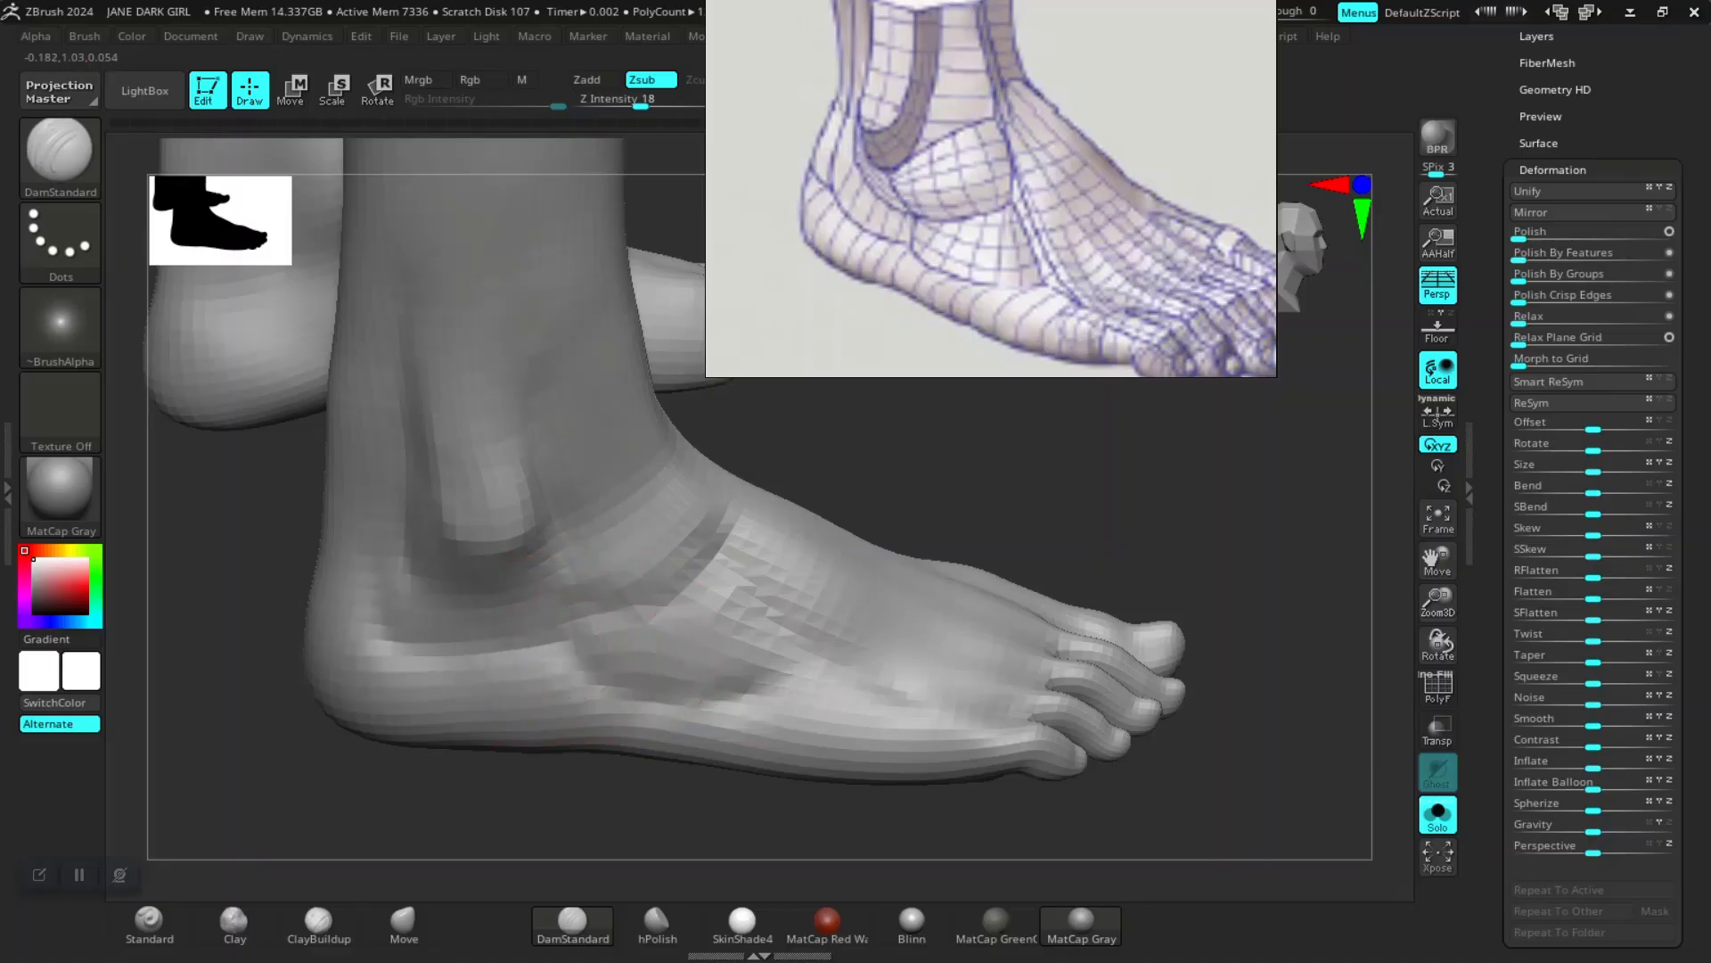
mouse_move(986, 536)
alt+mouse_down()
mouse_move(971, 472)
mouse_move(954, 544)
mouse_move(874, 598)
mouse_move(776, 584)
mouse_move(936, 482)
mouse_move(919, 472)
mouse_move(927, 570)
mouse_move(901, 499)
mouse_move(874, 606)
alt+mouse_up()
alt+drag(727, 423, 731, 480)
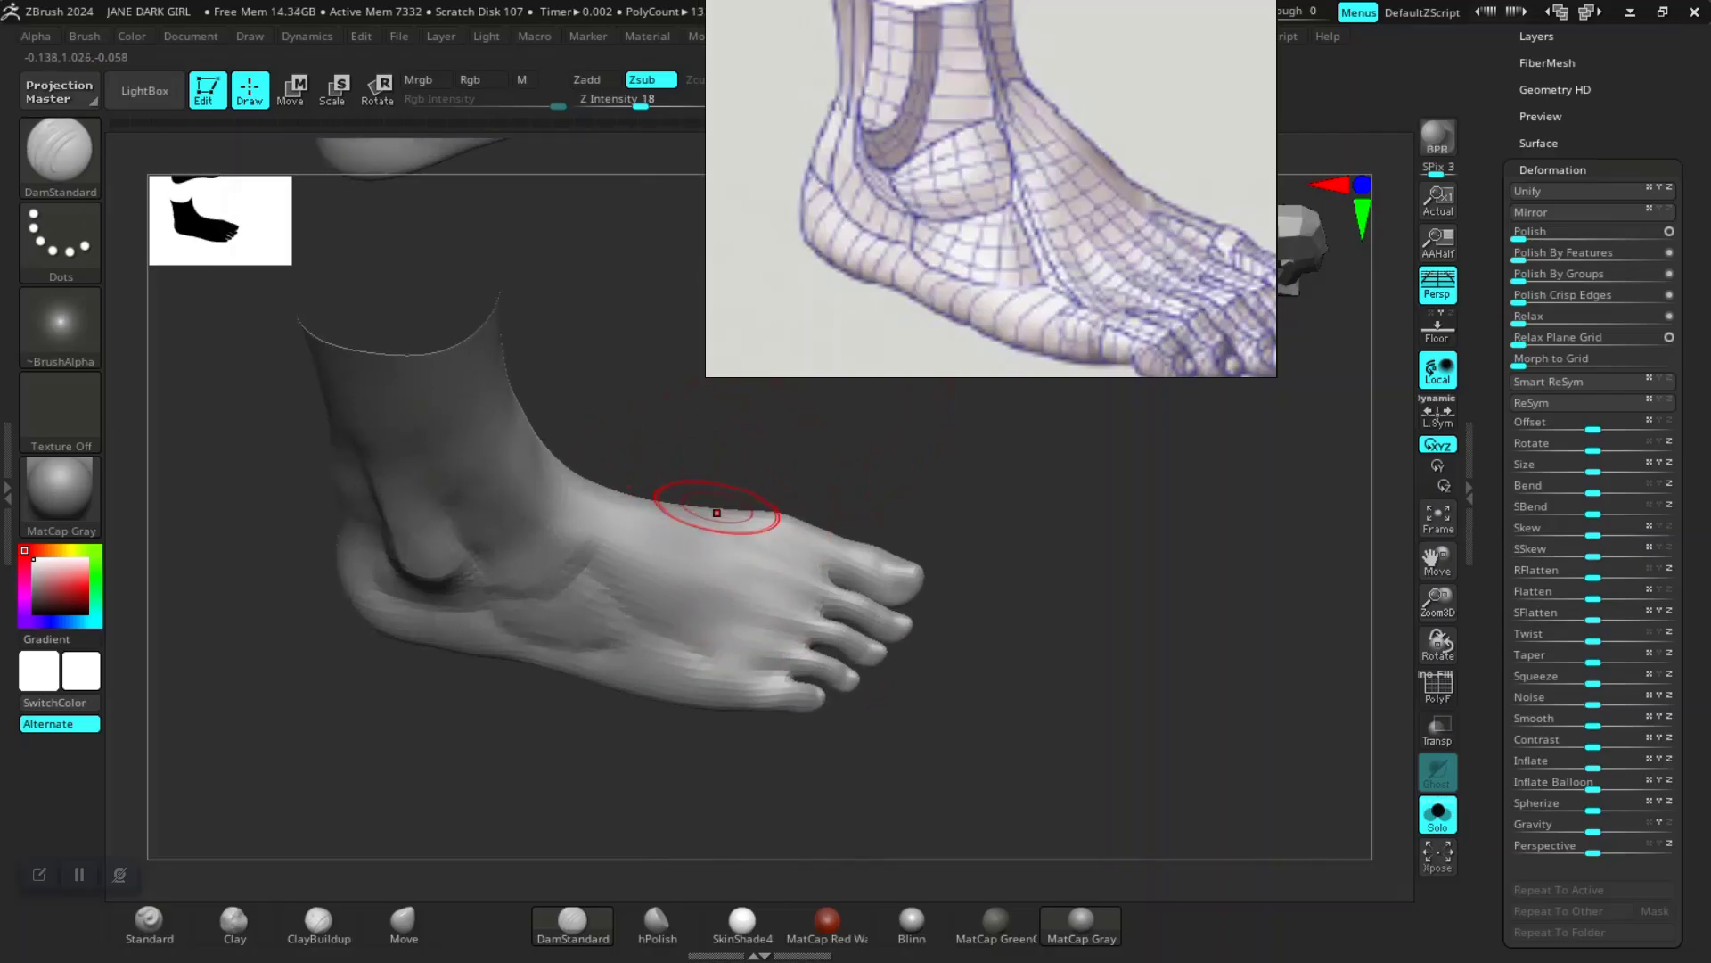
Step: Define the tendons across the top of the foot and front of the ankle, smoothing the lower shin
drag(669, 432, 657, 530)
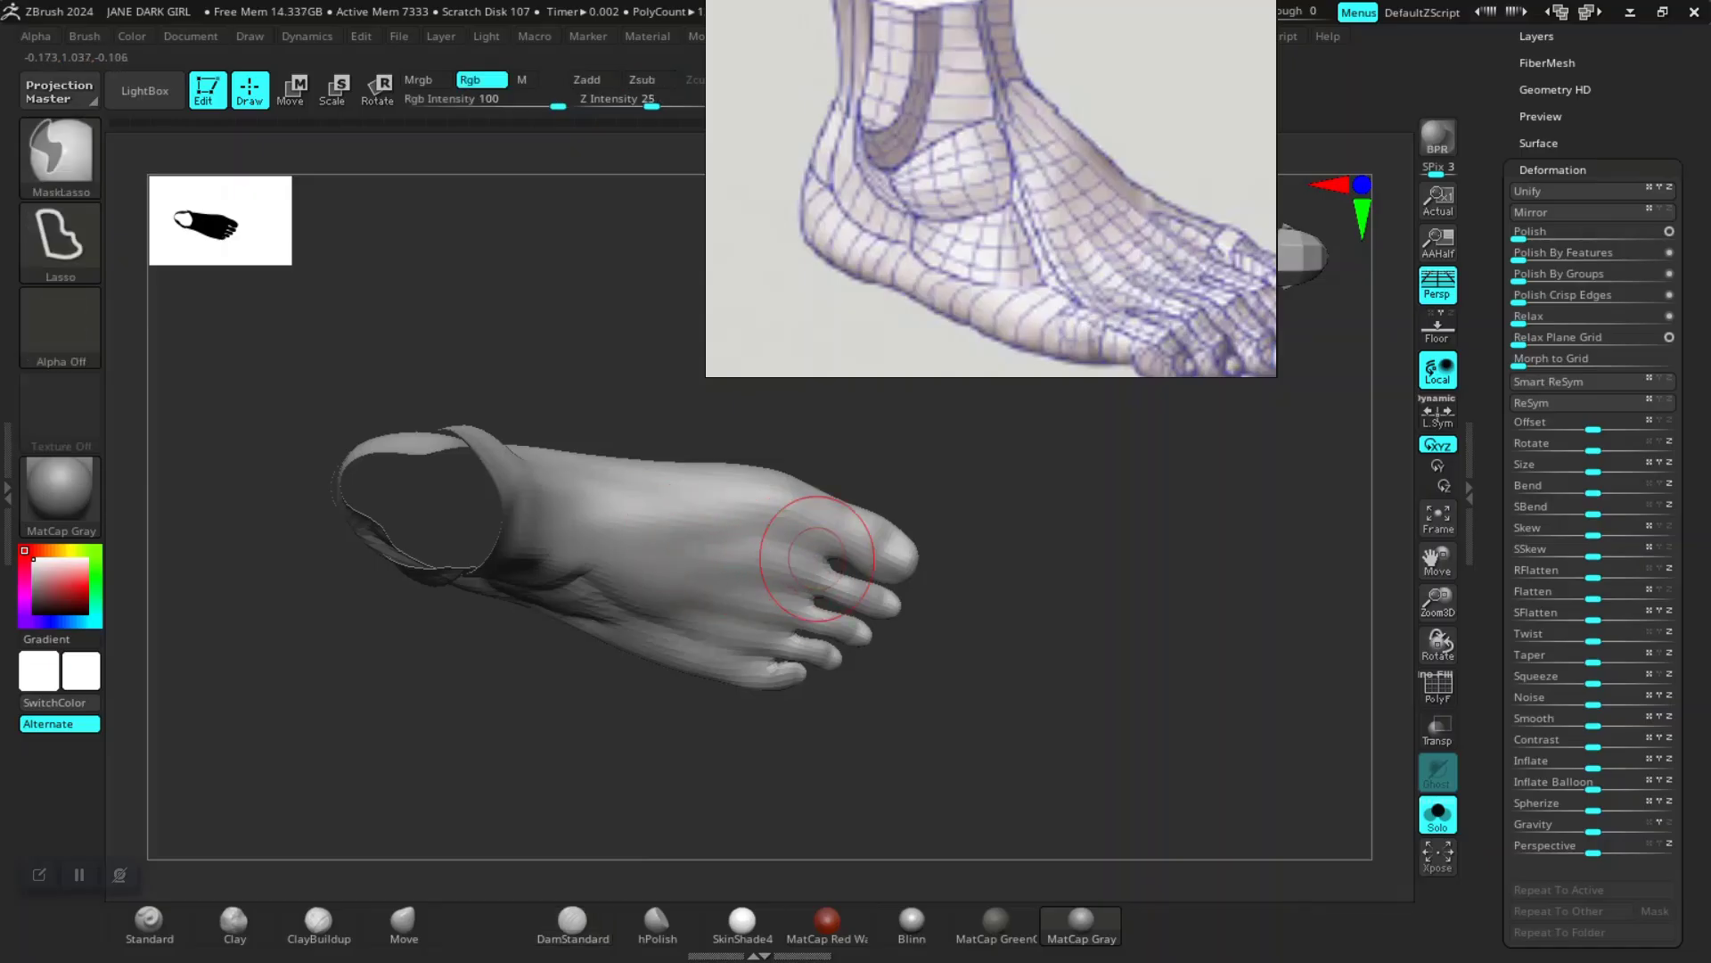
drag(969, 660, 1038, 488)
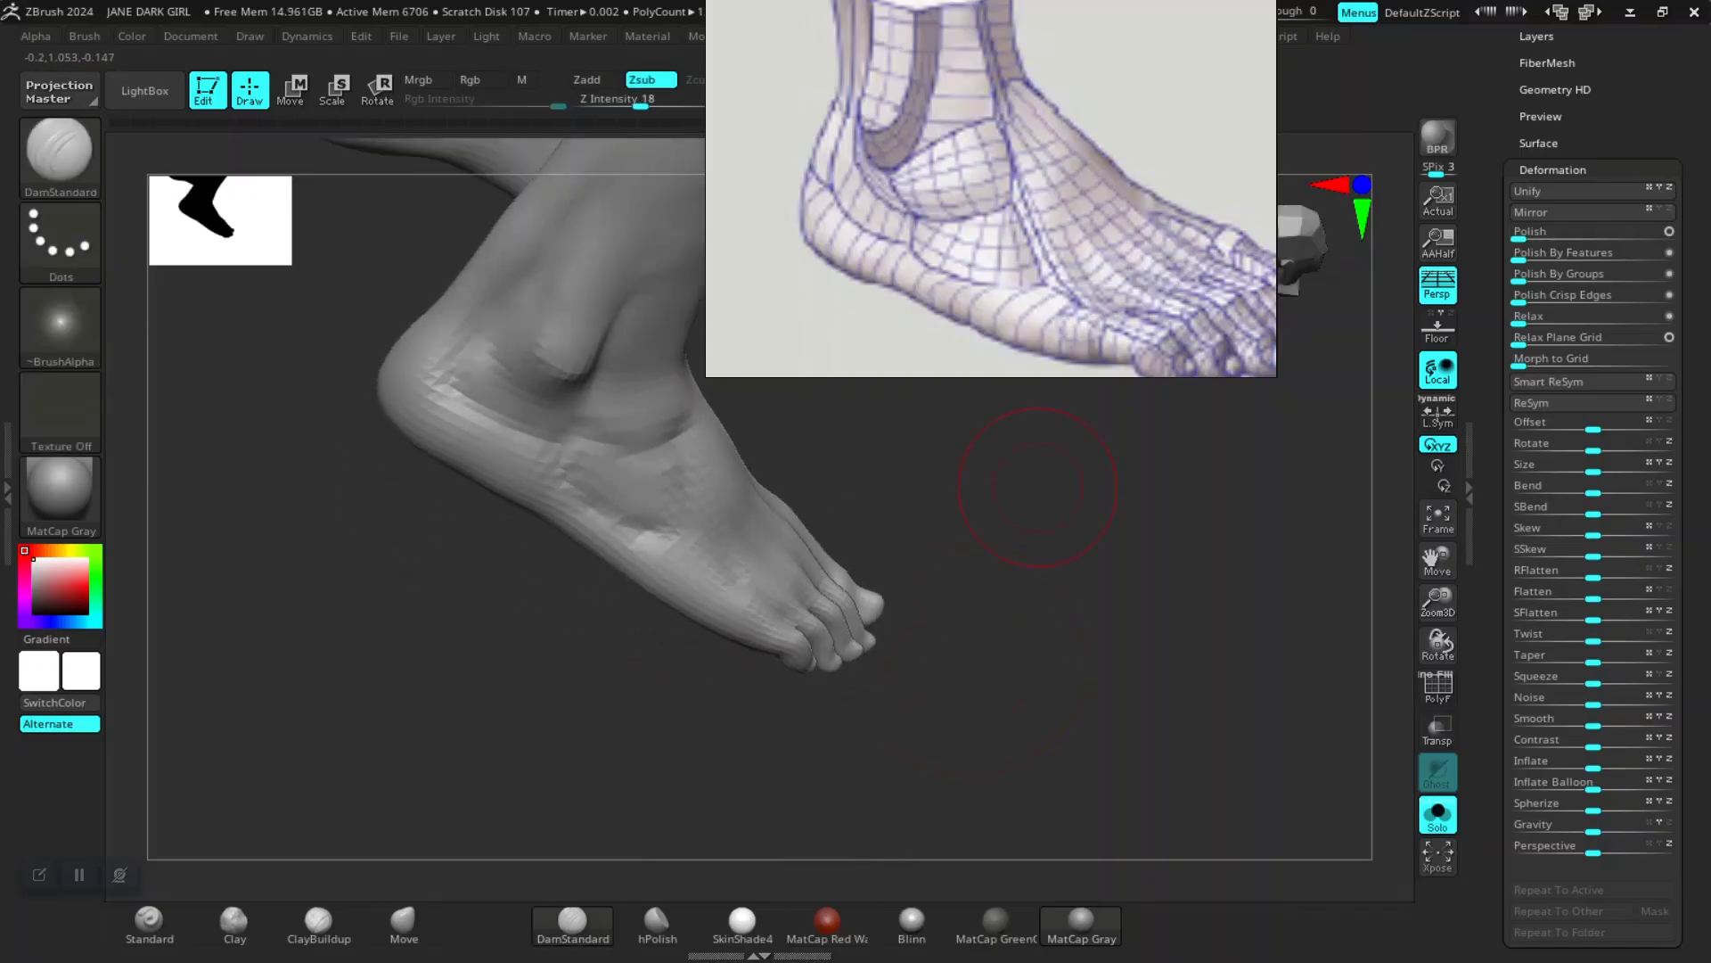
mouse_move(1025, 688)
mouse_down()
mouse_move(990, 639)
mouse_move(1040, 573)
mouse_move(890, 718)
mouse_move(1043, 709)
mouse_move(886, 573)
mouse_move(668, 657)
mouse_up()
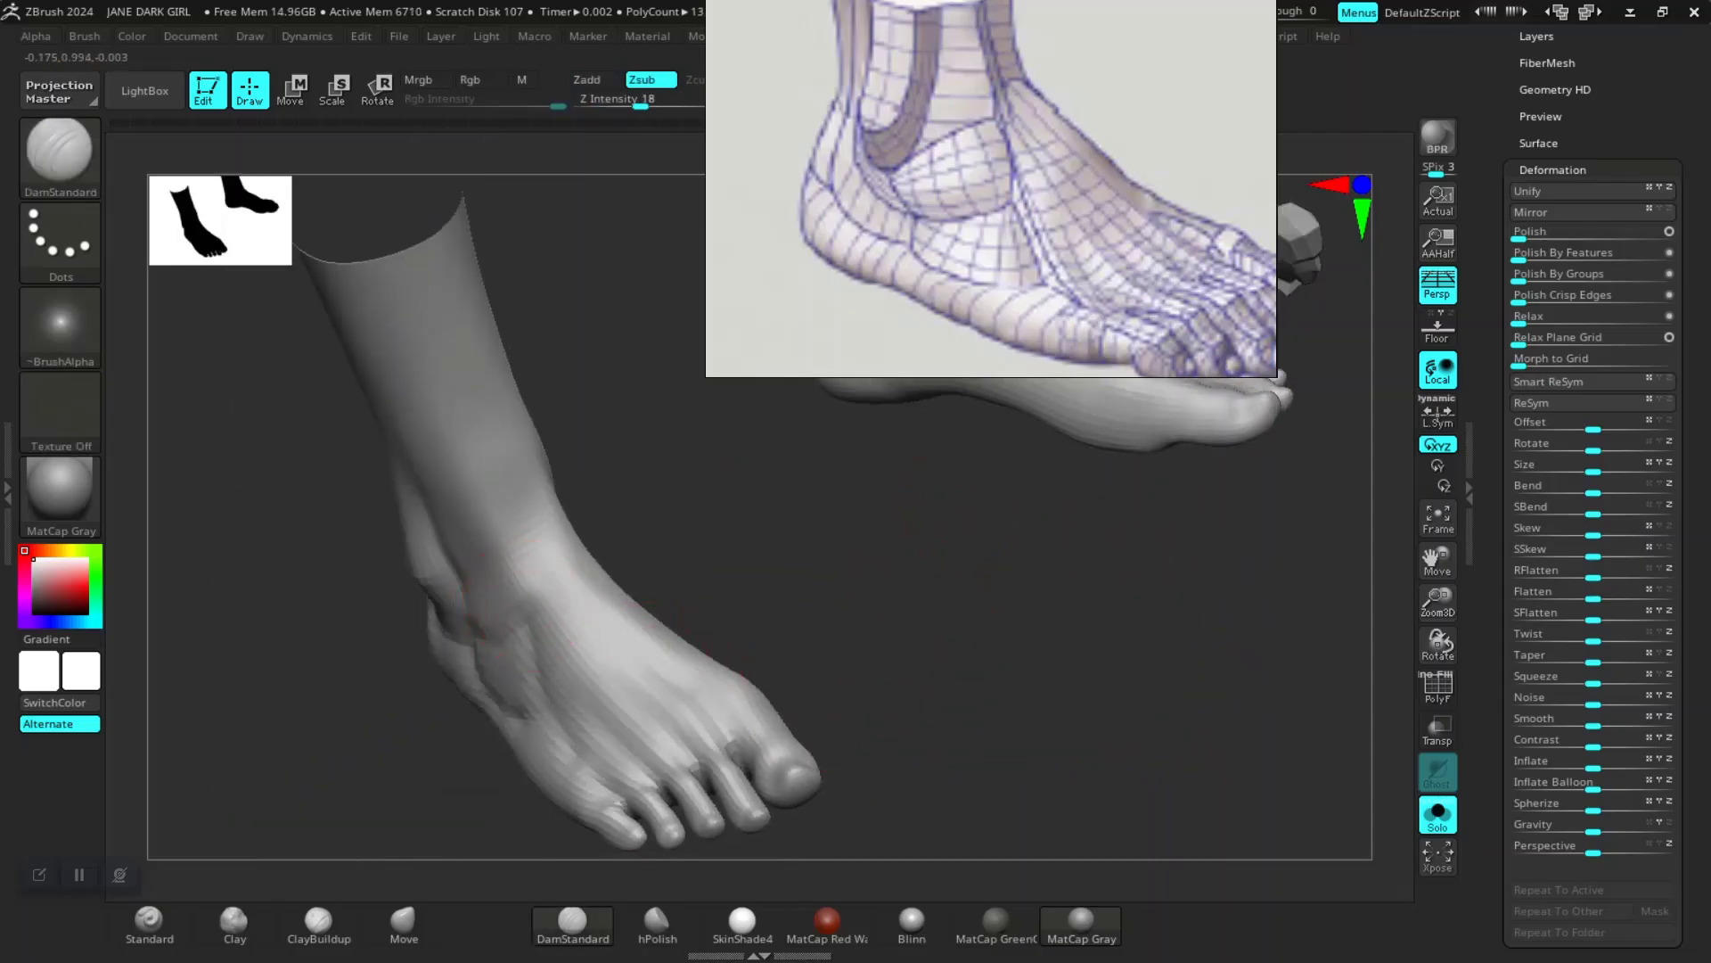
drag(674, 535, 580, 580)
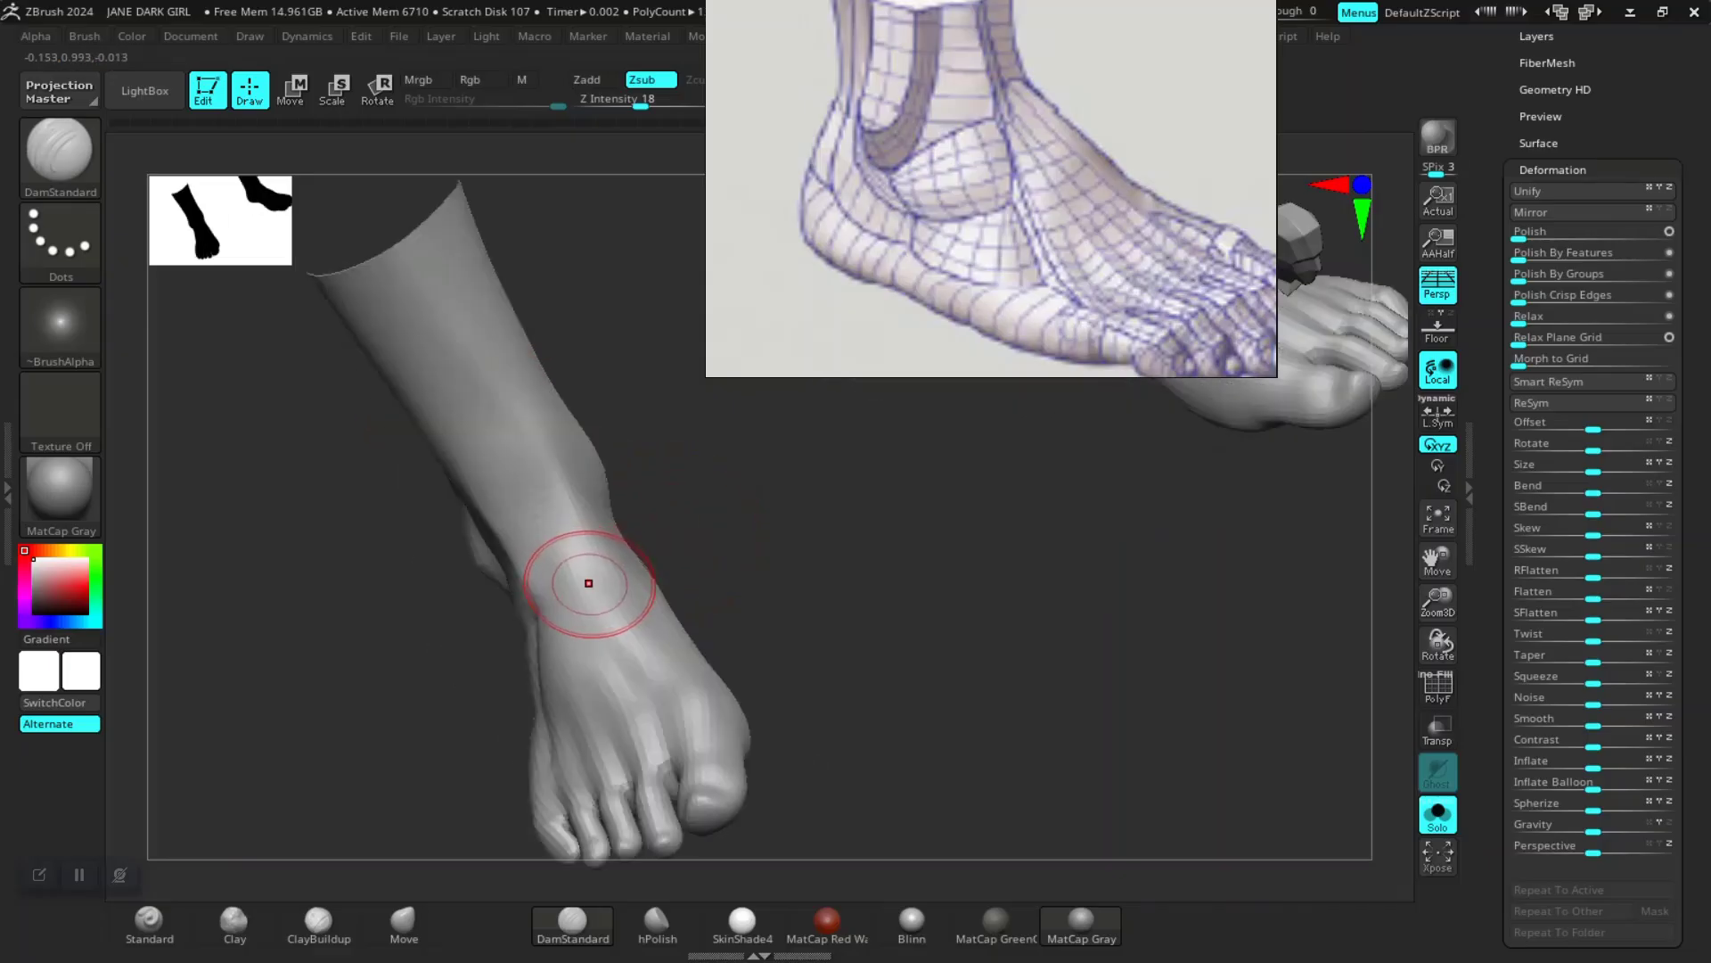
drag(715, 574, 891, 526)
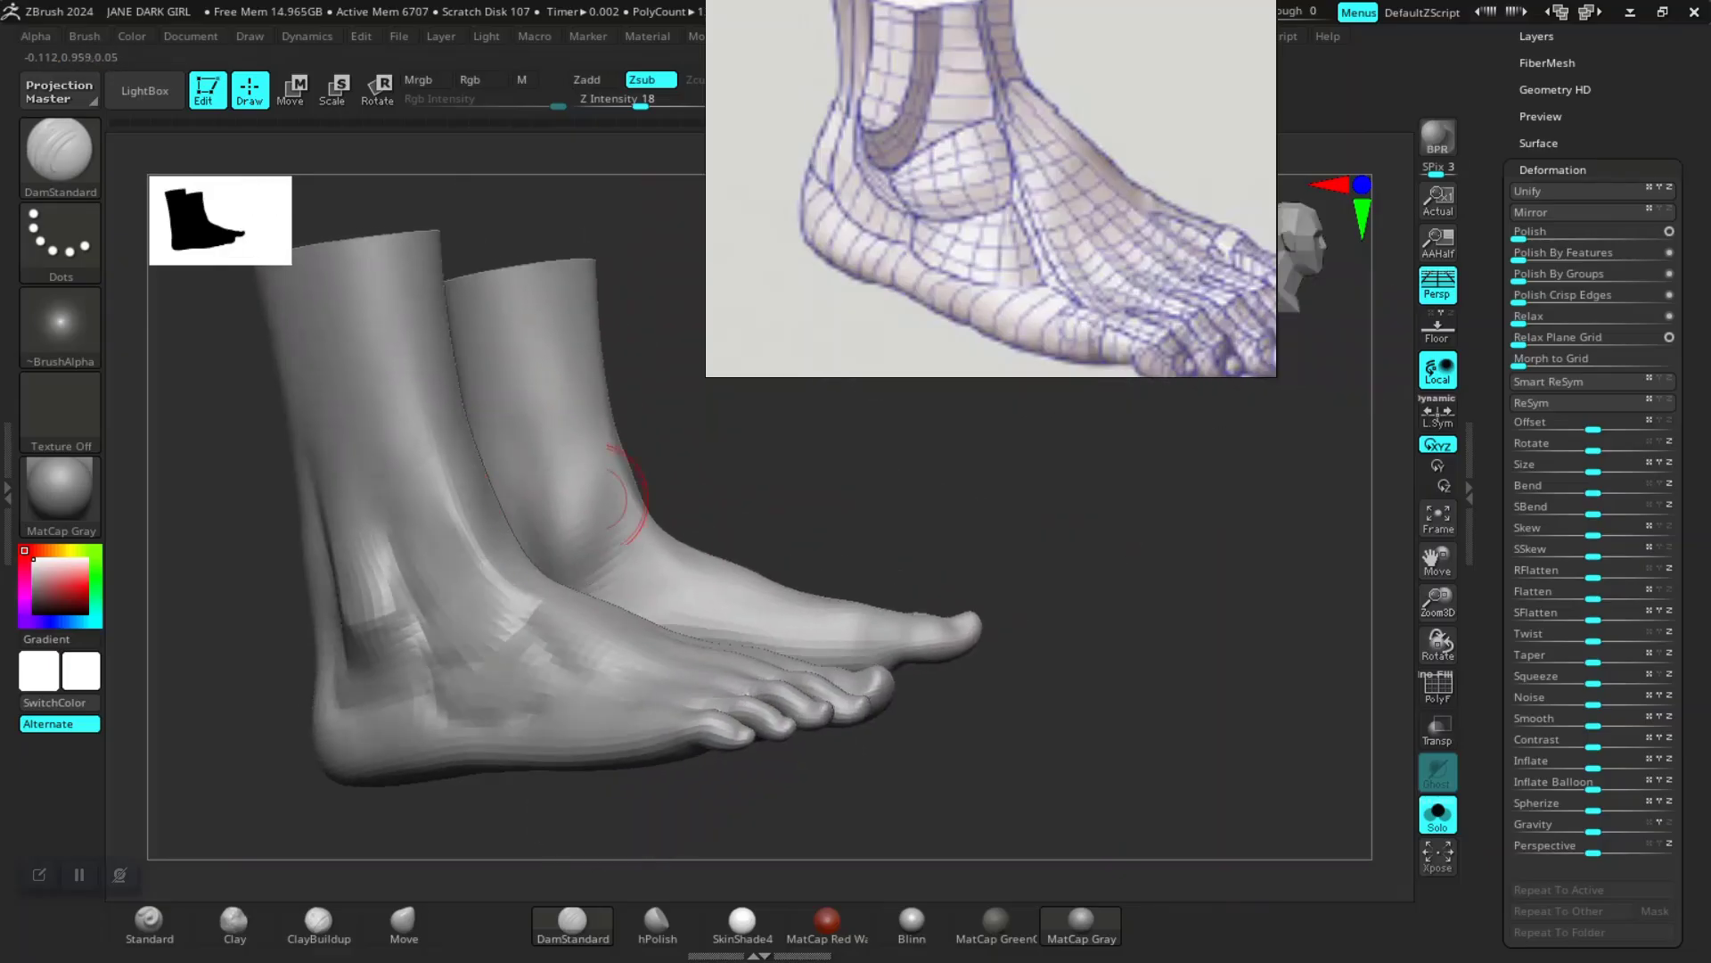
mouse_move(455, 463)
shift+mouse_down()
mouse_move(470, 542)
mouse_move(452, 489)
shift+mouse_up()
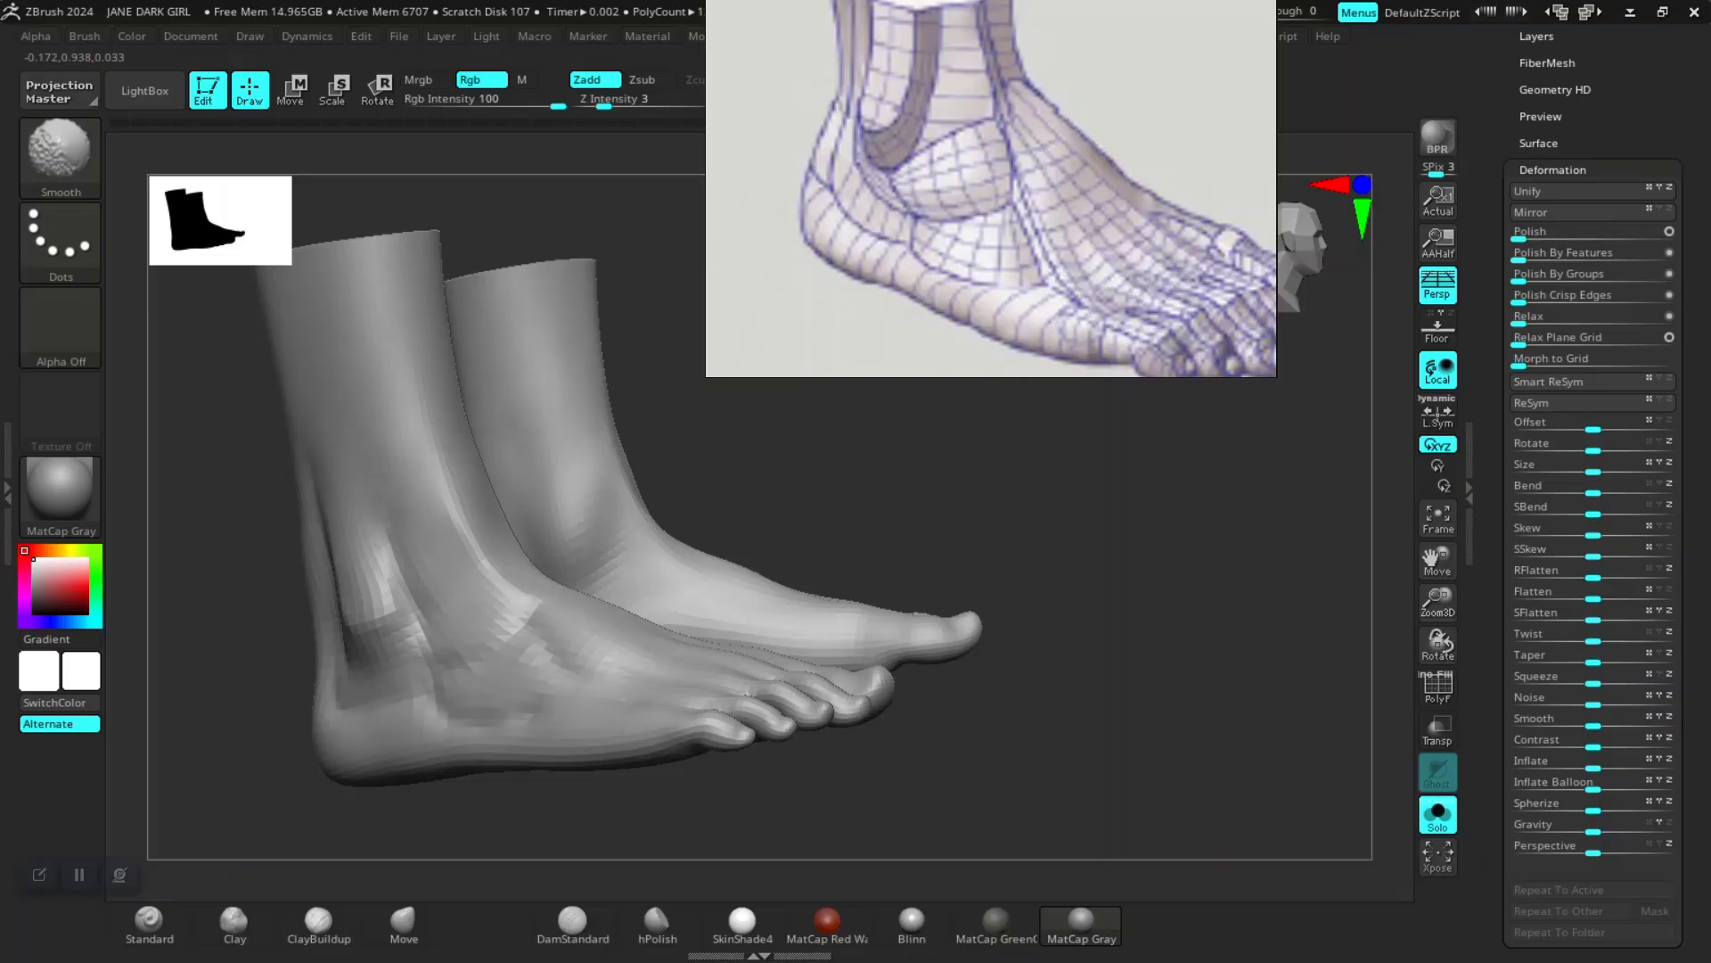
Step: Carve the lower and side edges of the inner ankle bone with DamStandard, following the inner-side foot reference
mouse_move(948, 764)
alt+mouse_down()
mouse_move(894, 714)
mouse_move(747, 707)
alt+mouse_up()
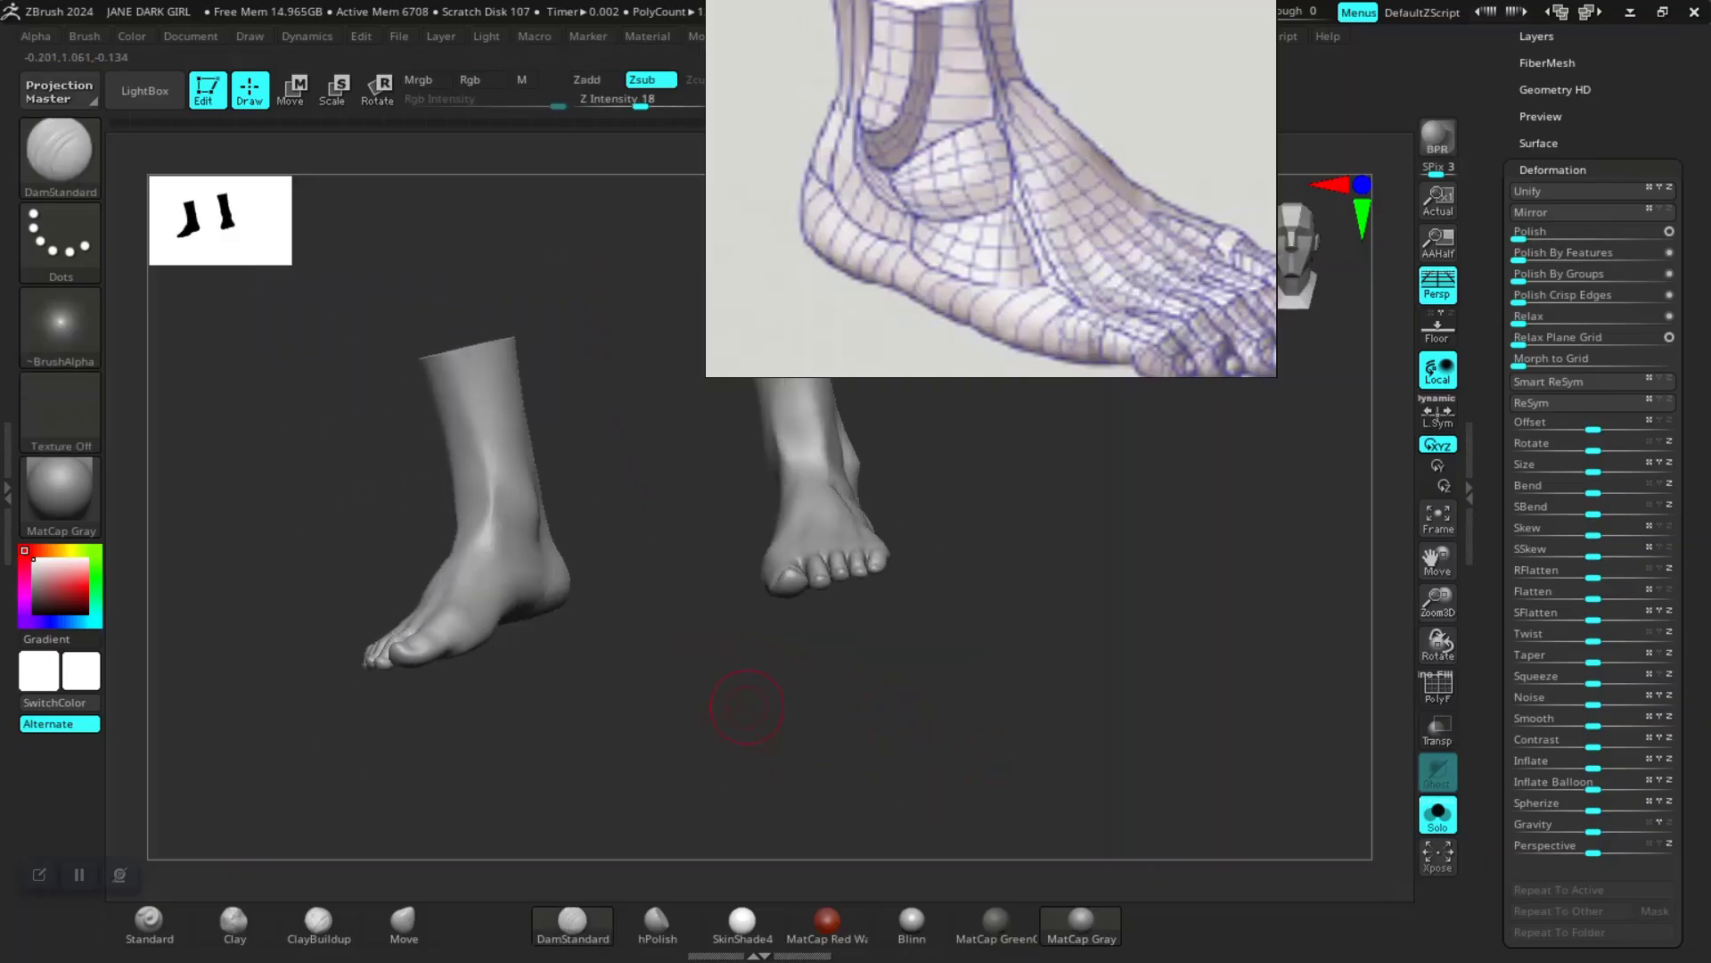
key(shift)
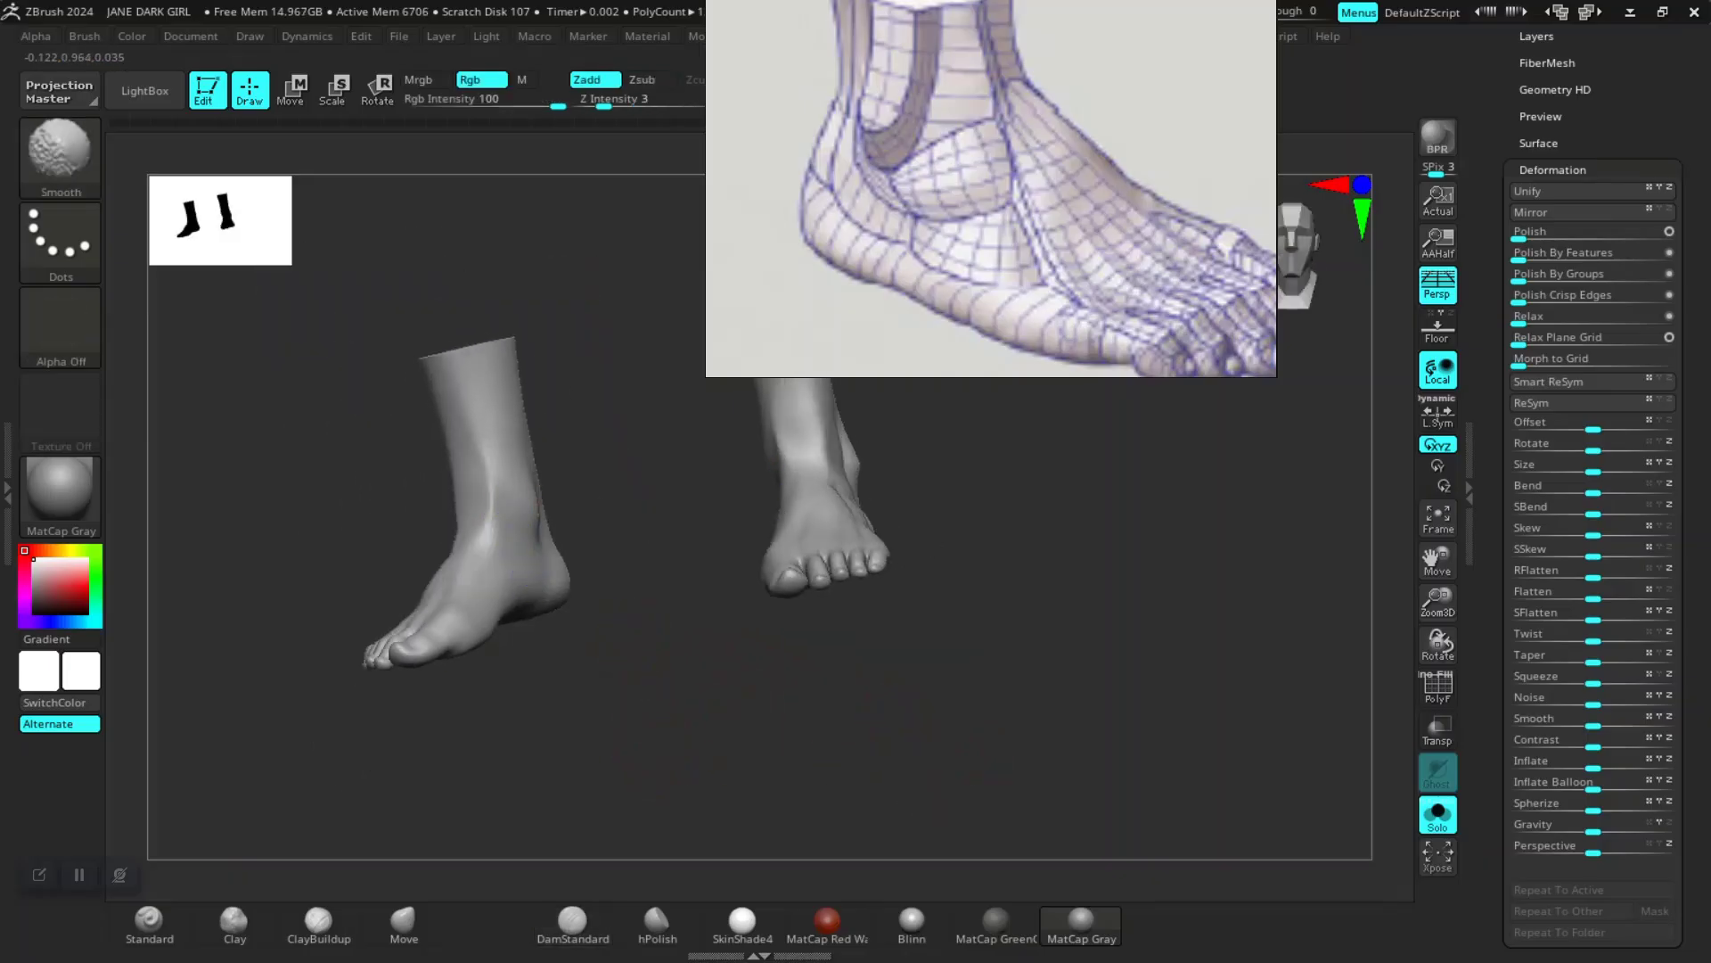
drag(629, 707, 635, 758)
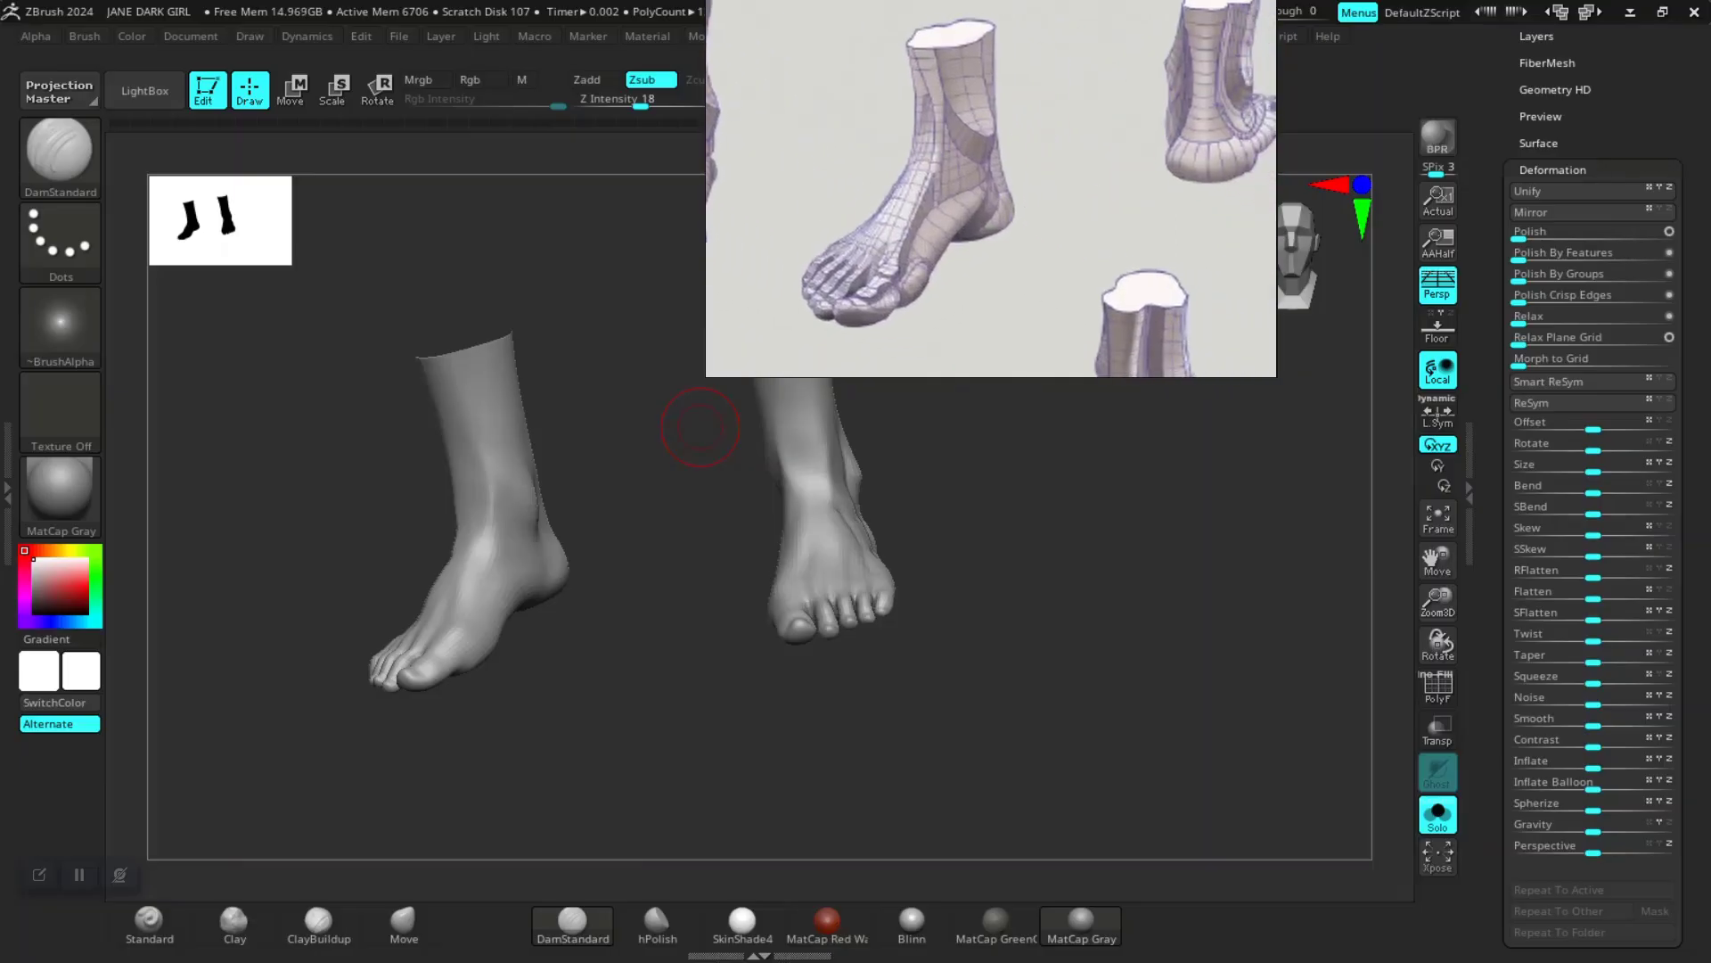
shift+drag(701, 428, 549, 742)
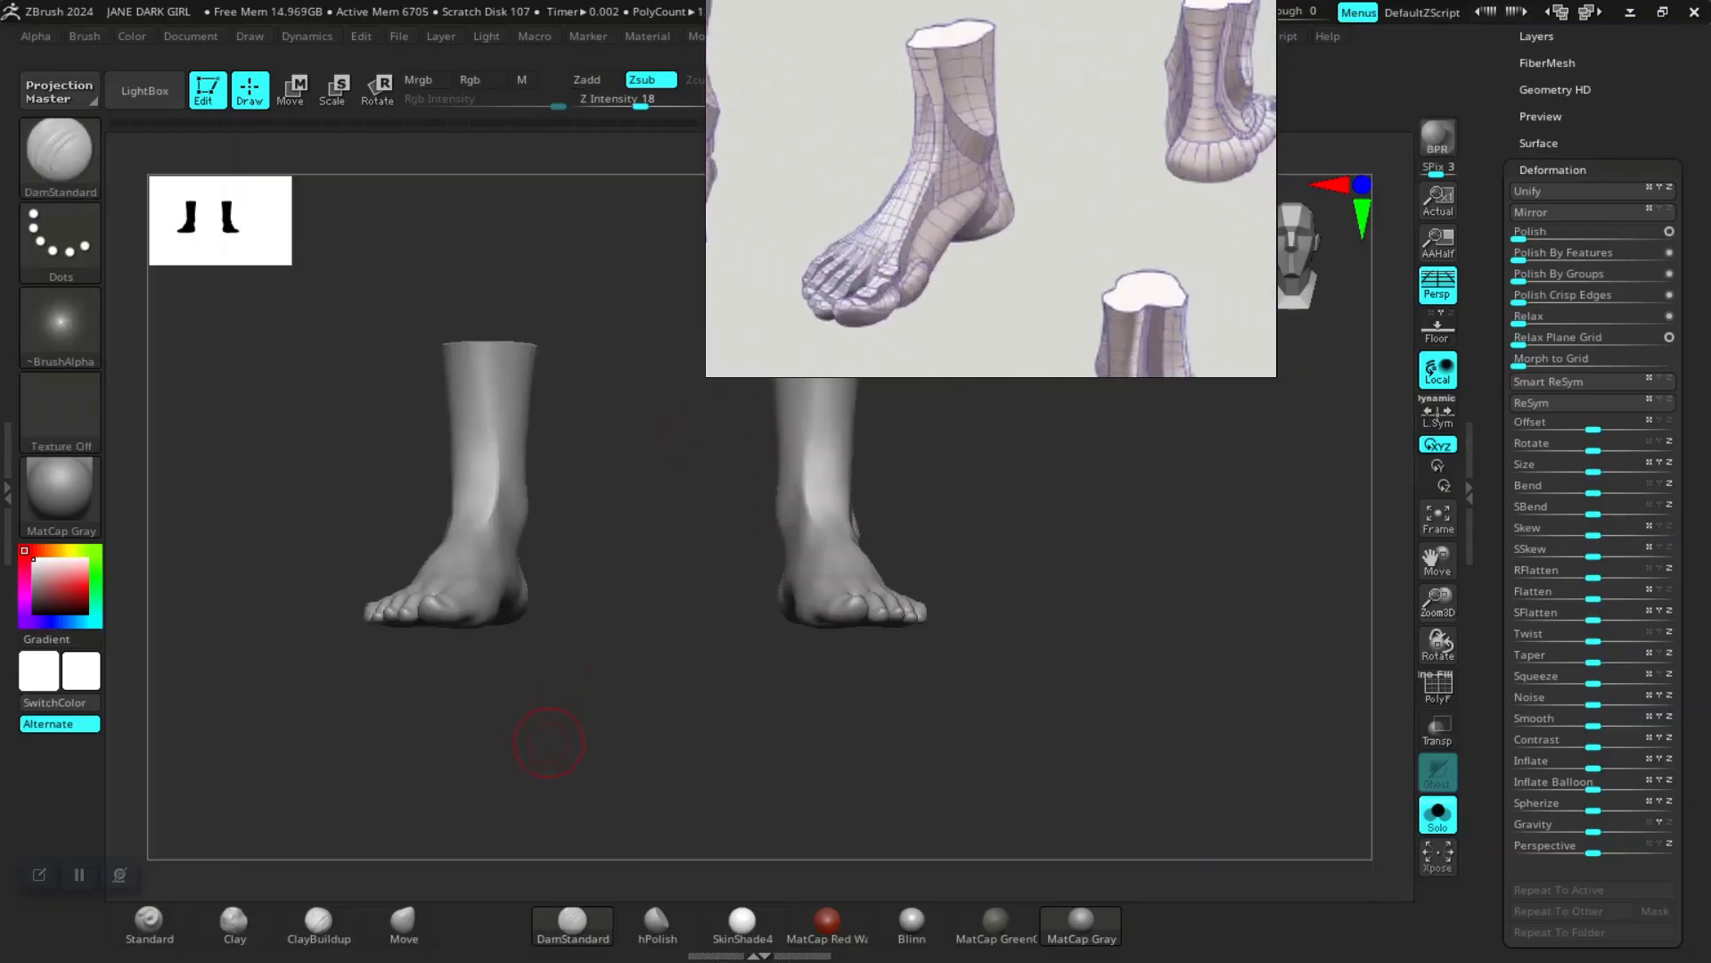
alt+drag(590, 687, 731, 681)
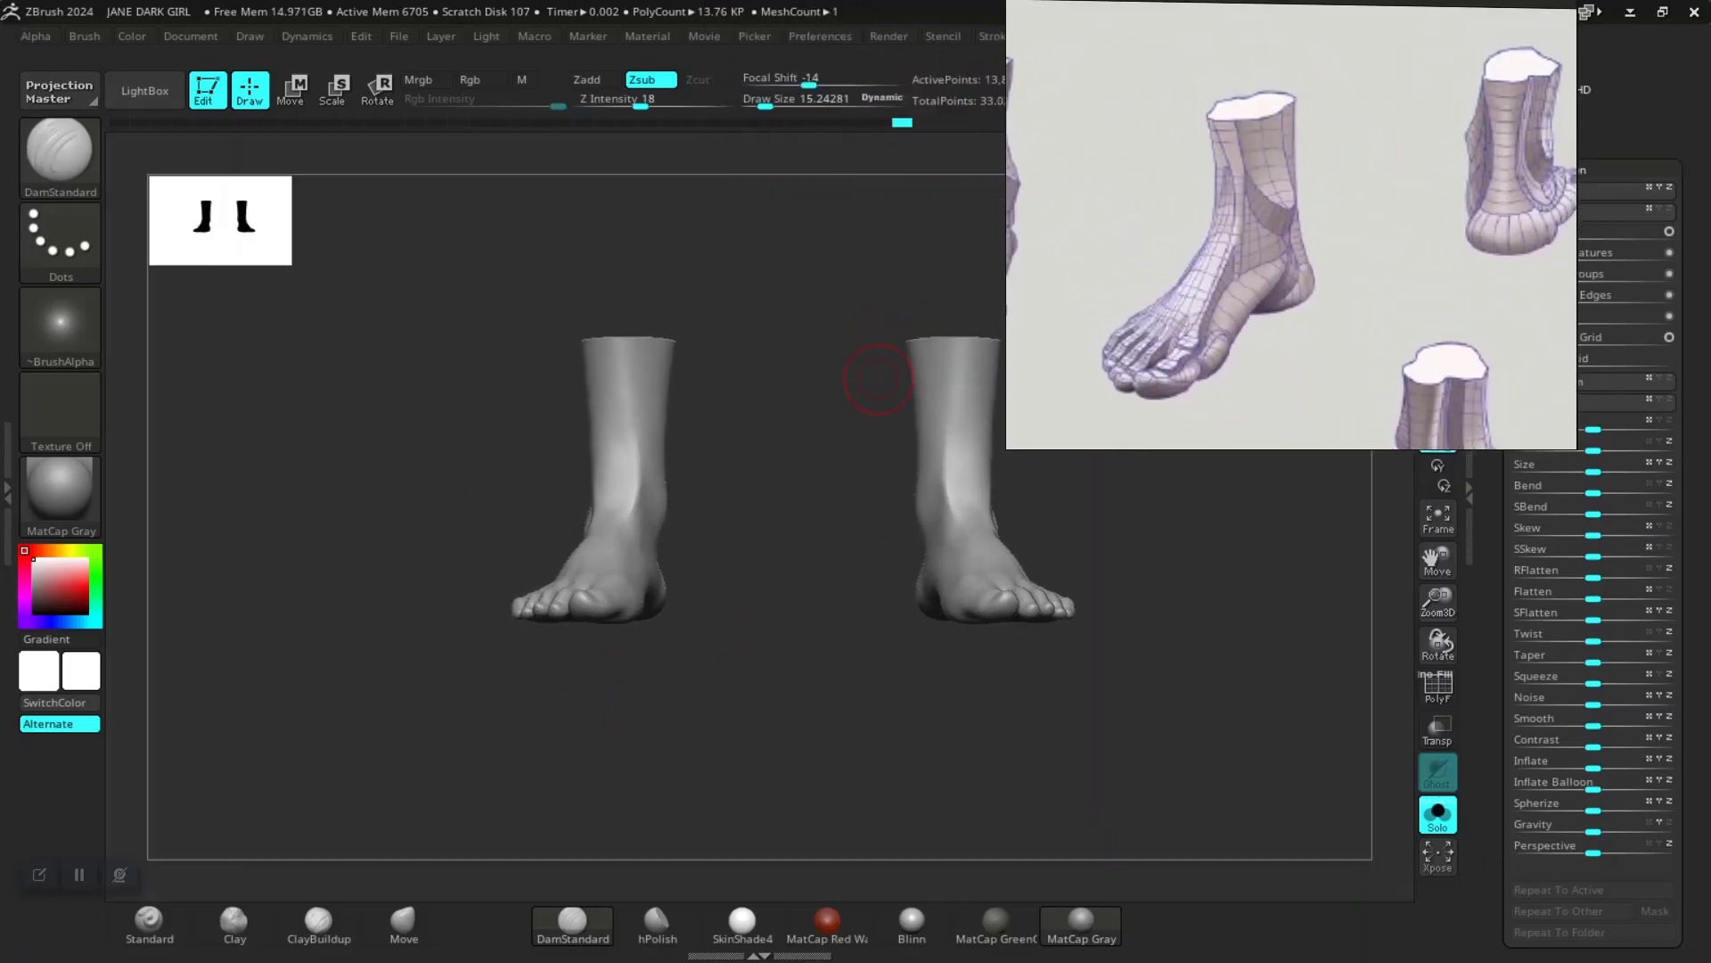
drag(878, 379, 713, 842)
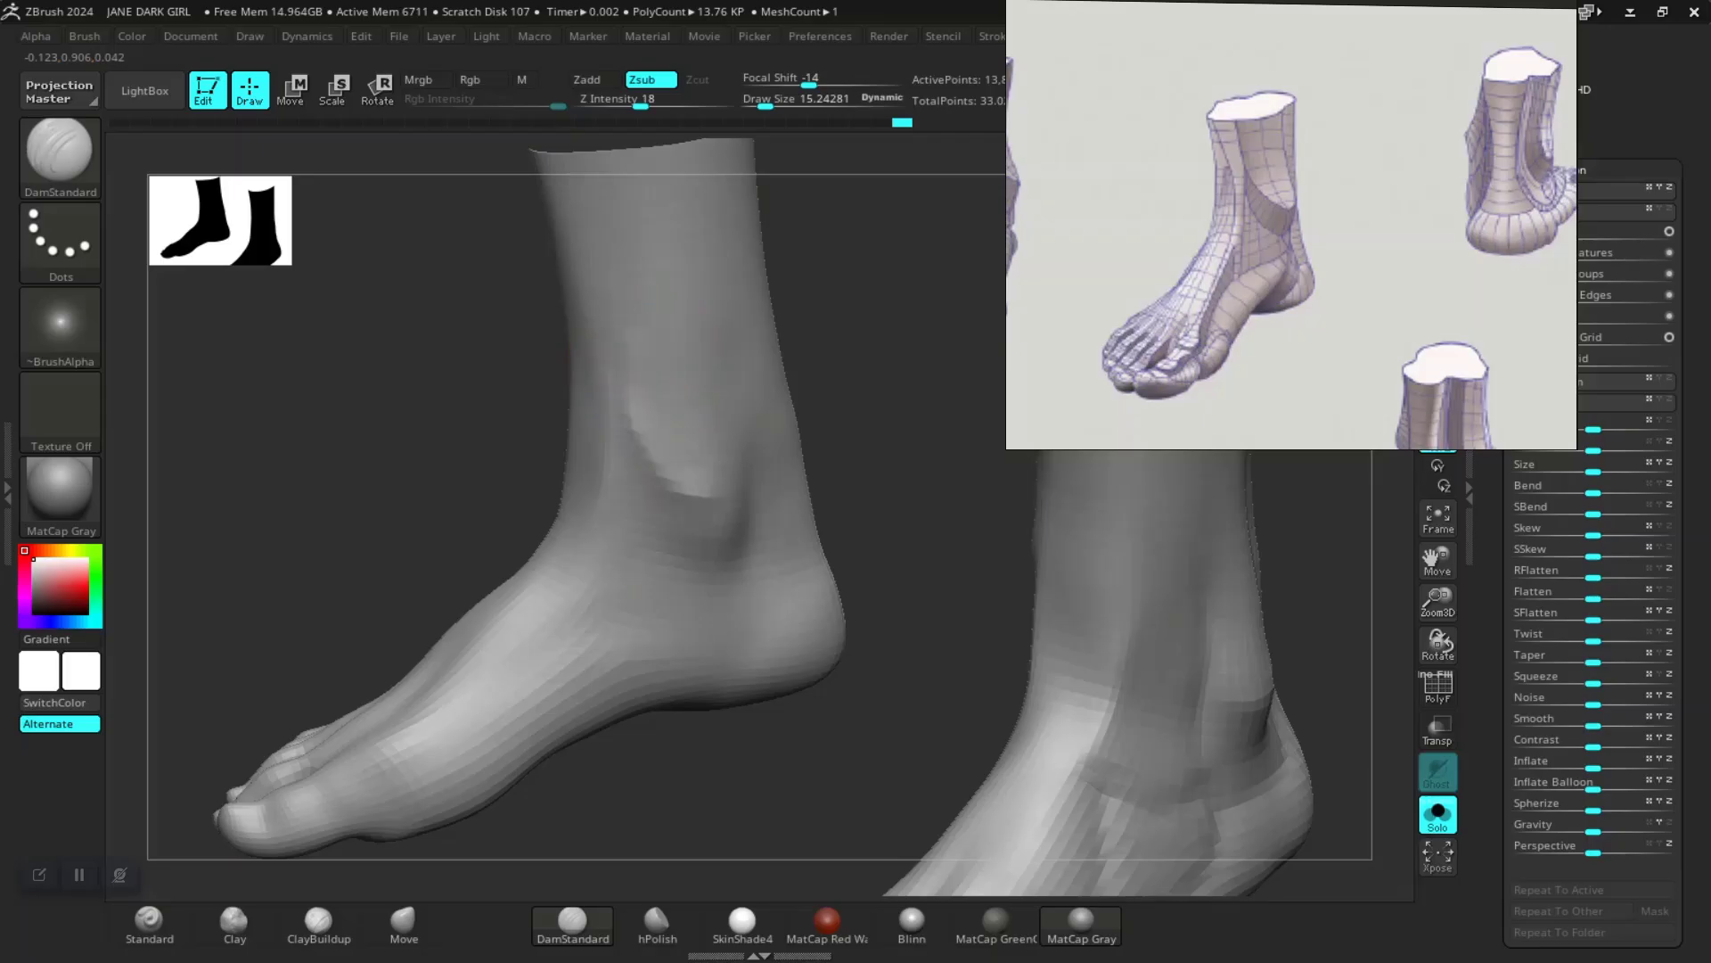
mouse_move(827, 426)
mouse_down()
mouse_move(910, 430)
mouse_move(892, 432)
mouse_up()
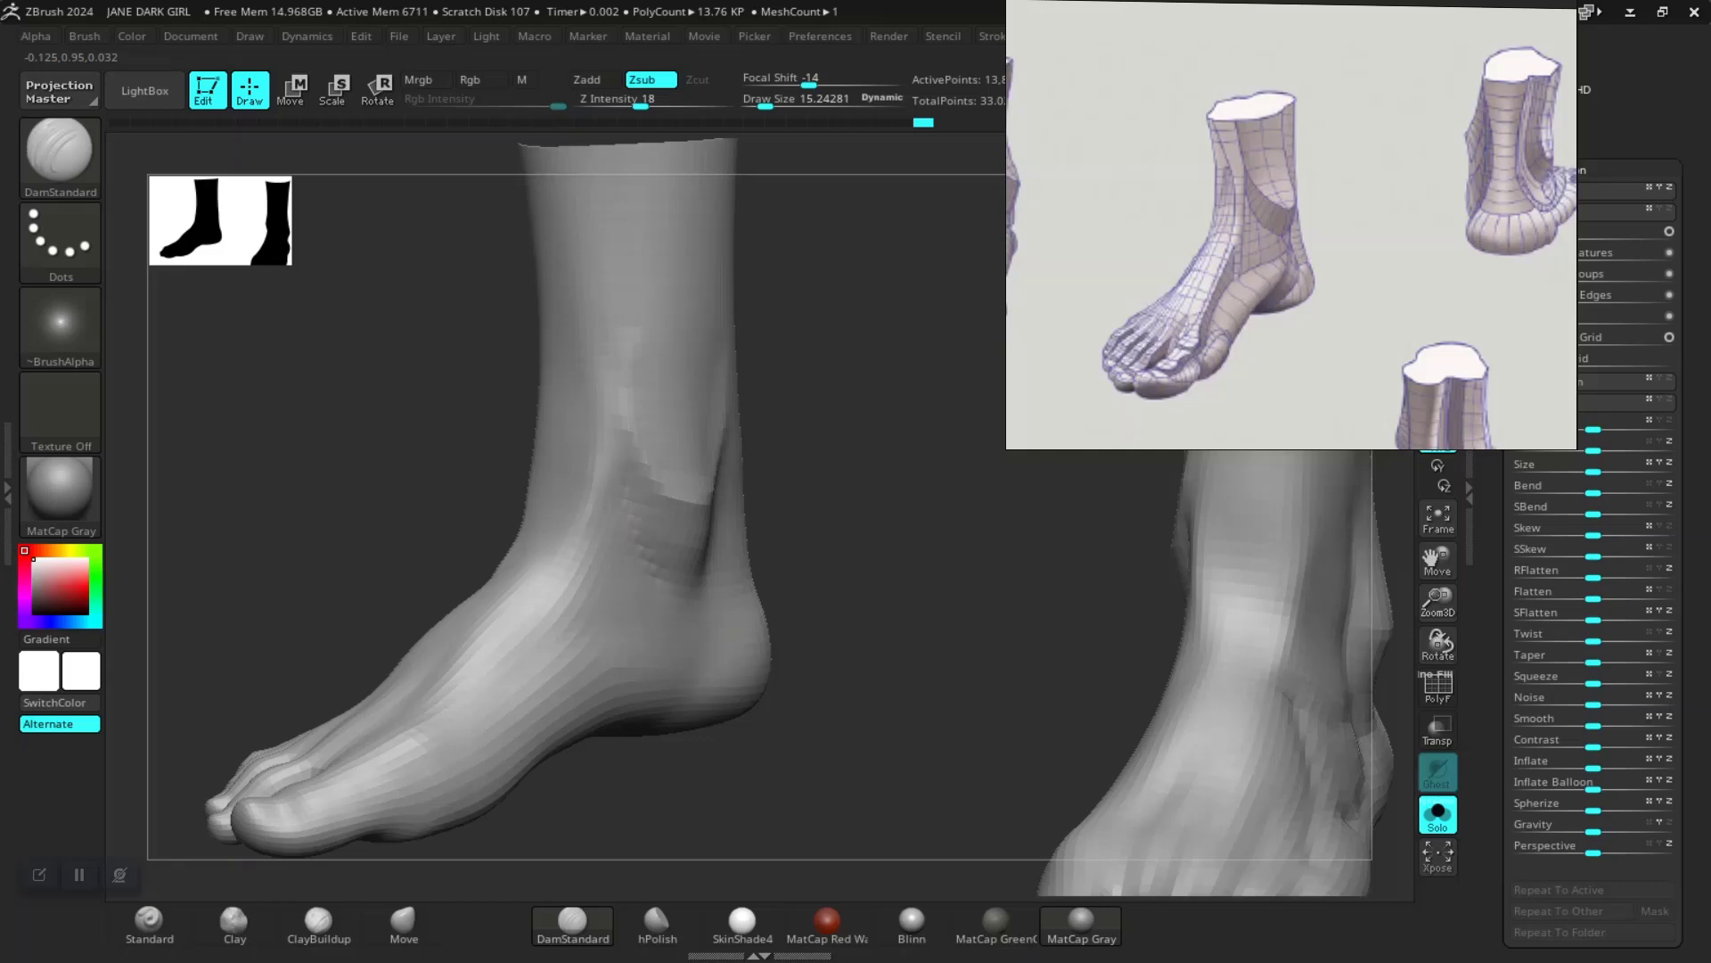
drag(837, 533, 764, 558)
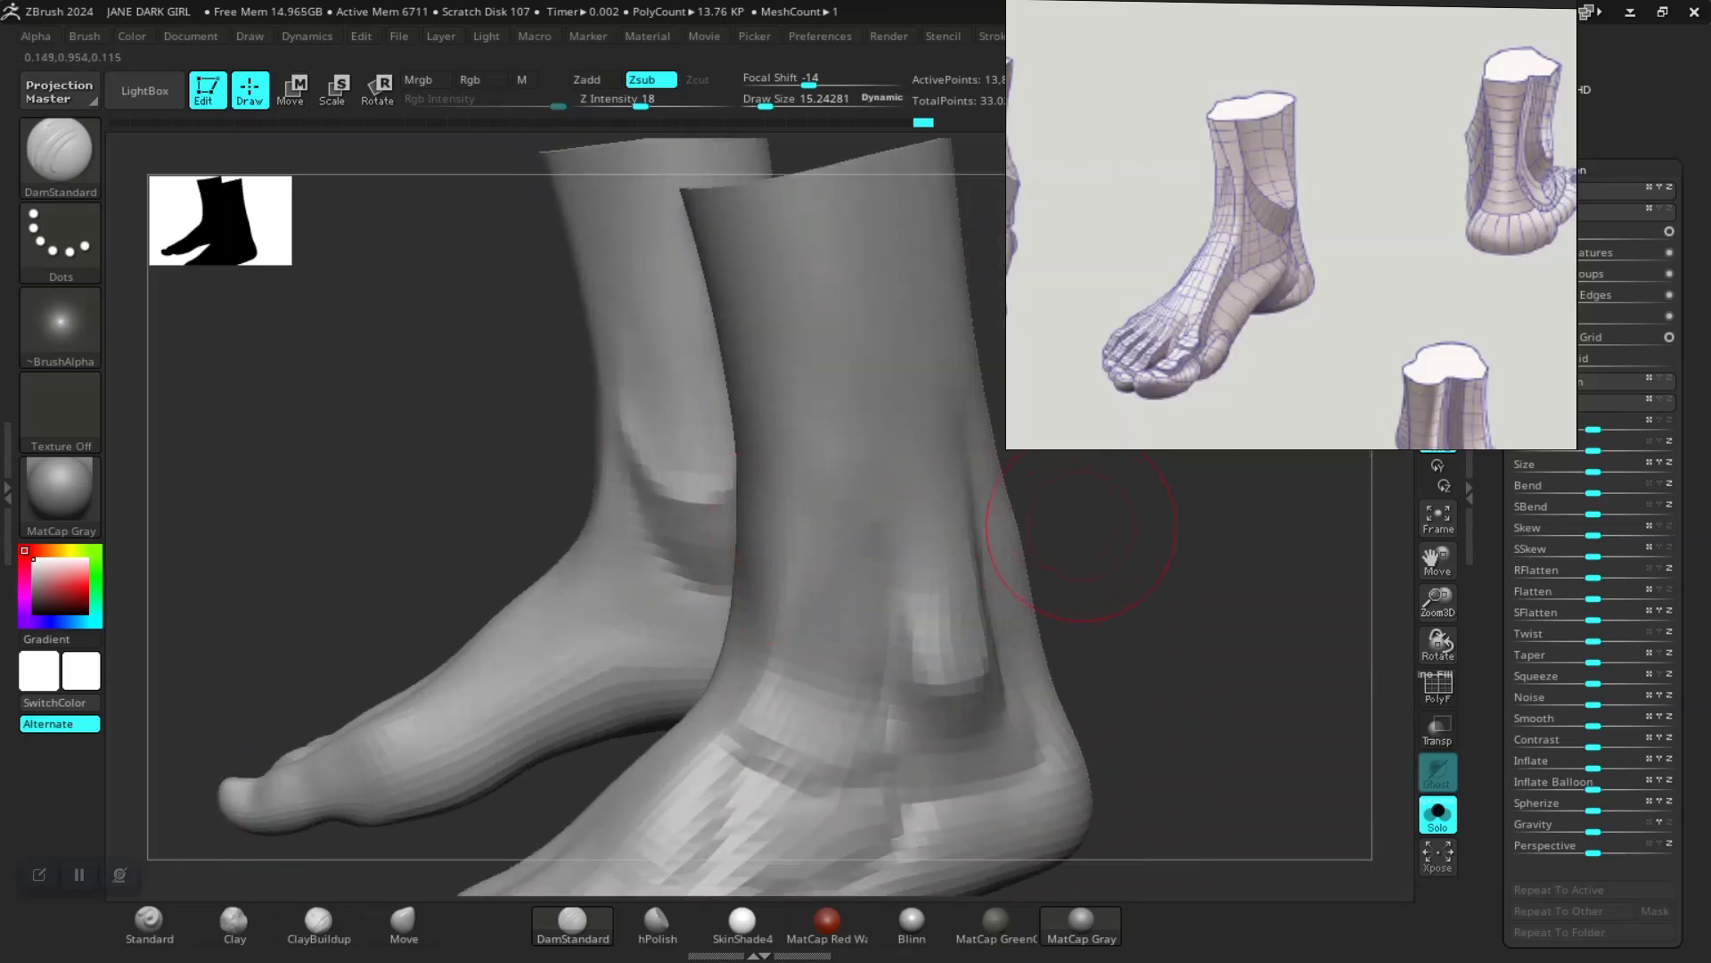
drag(1082, 528, 835, 540)
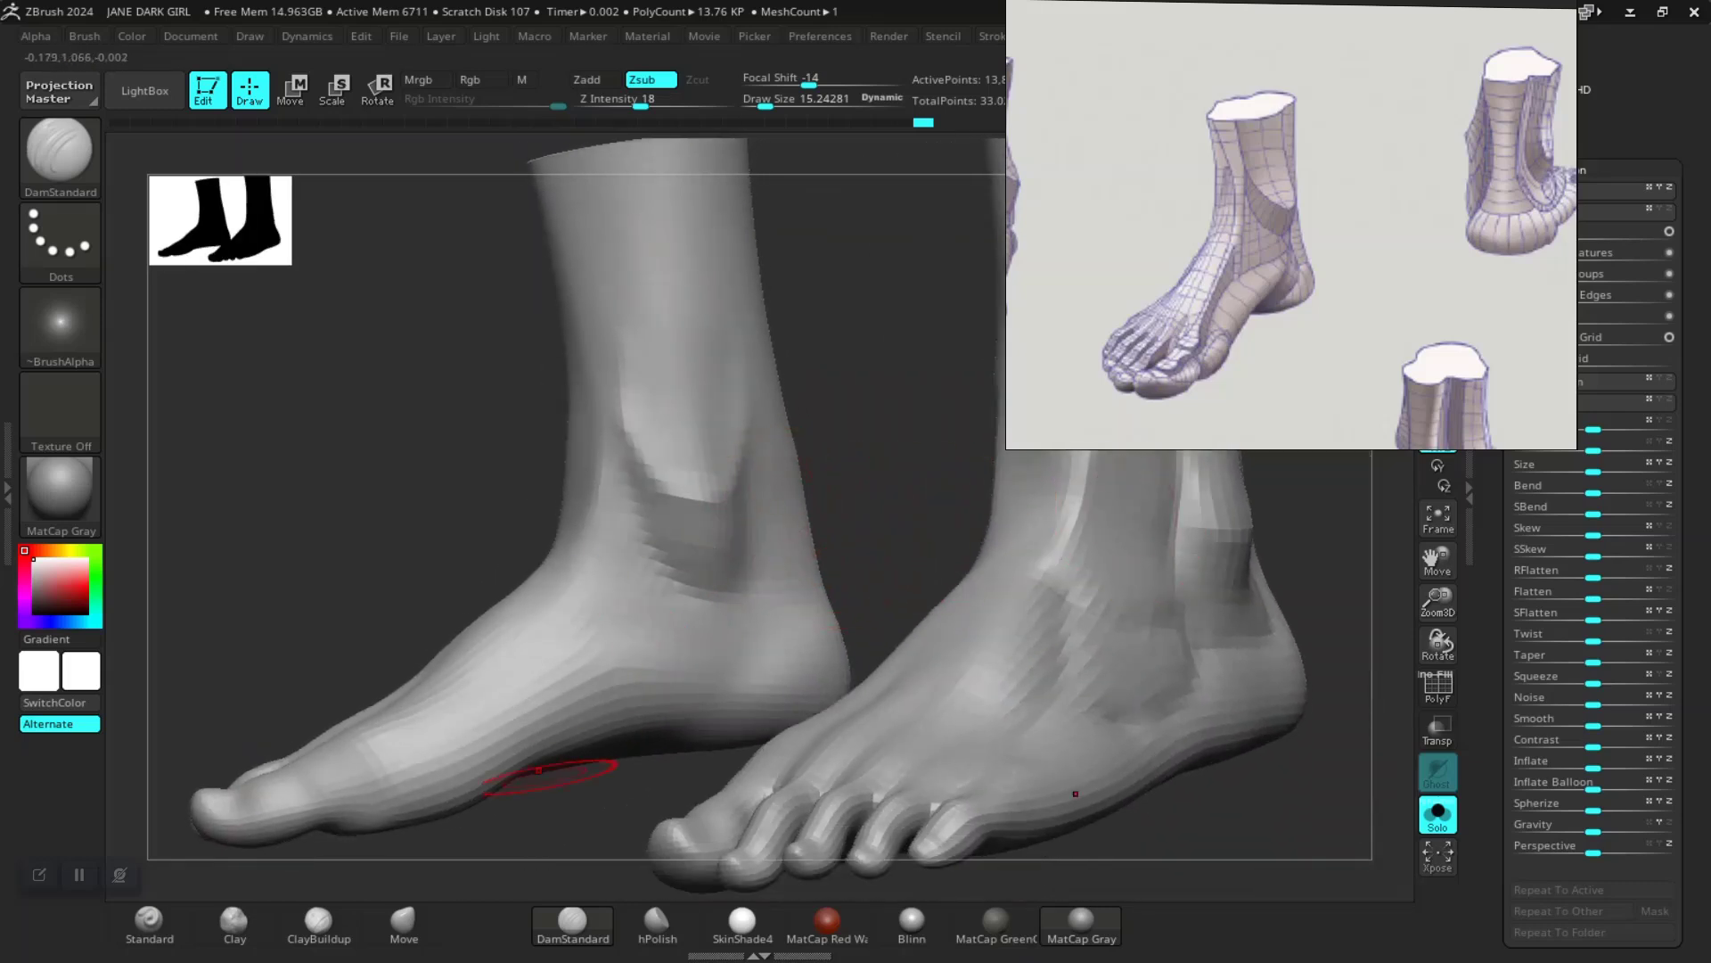
Step: Adjust the rear of the inner ankle bone with the Move brush and deepen the hollow behind it with DamStandard
click(404, 921)
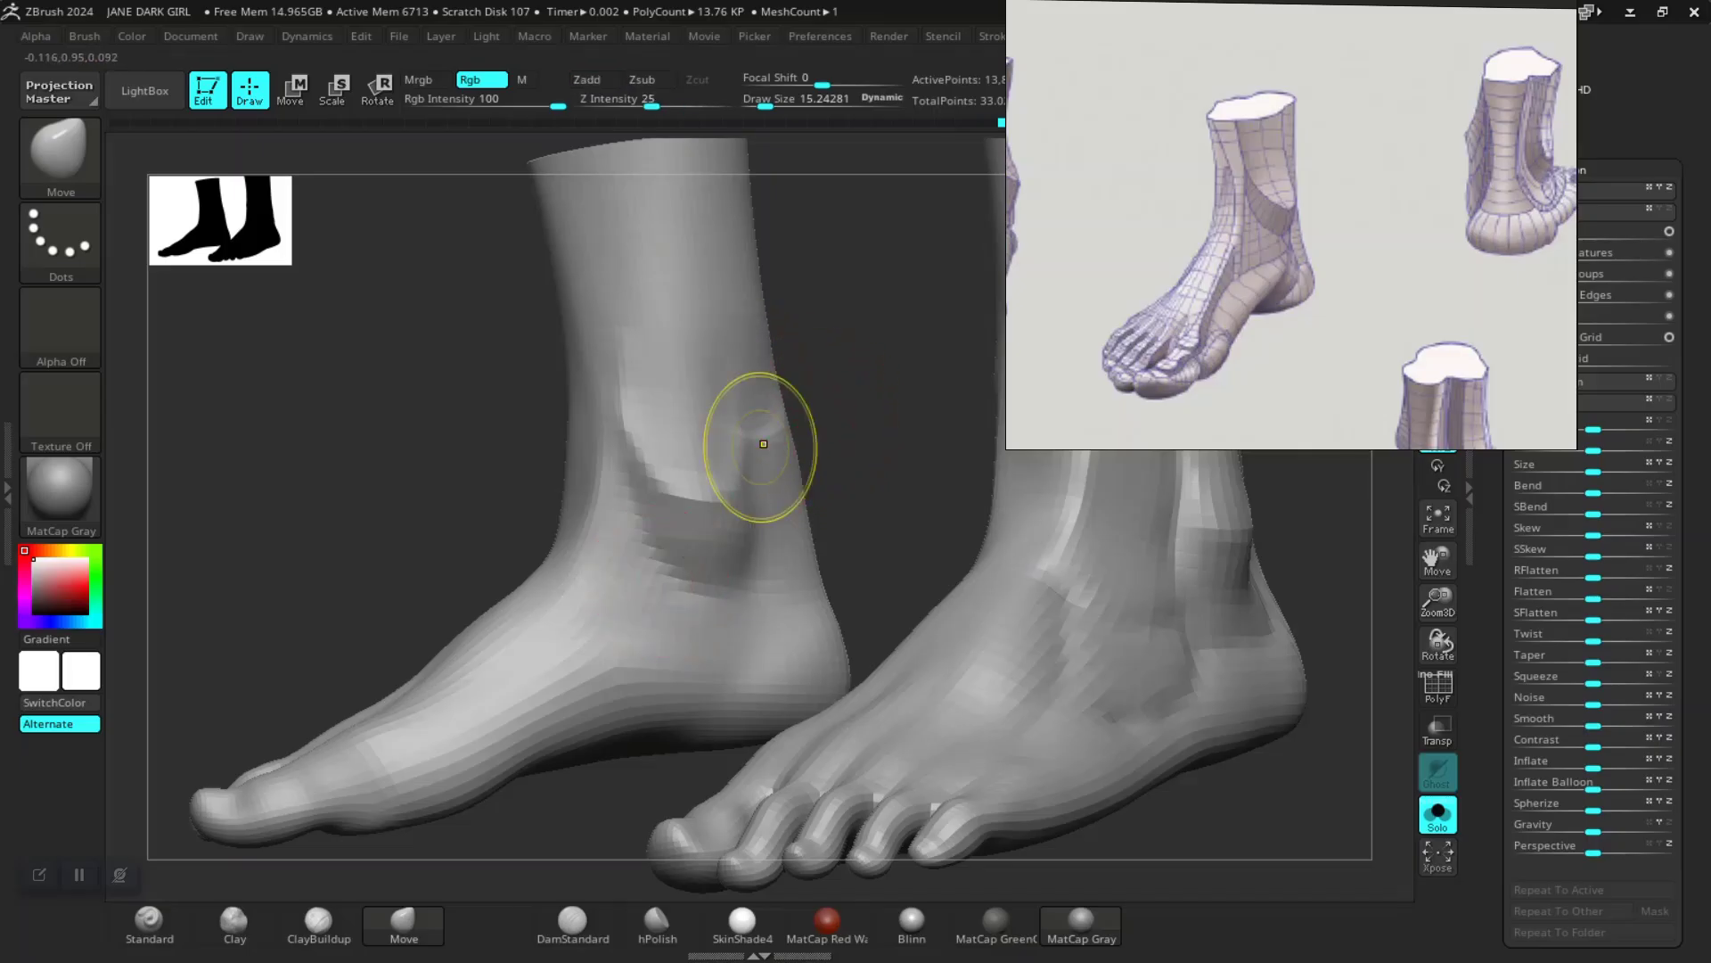
click(573, 923)
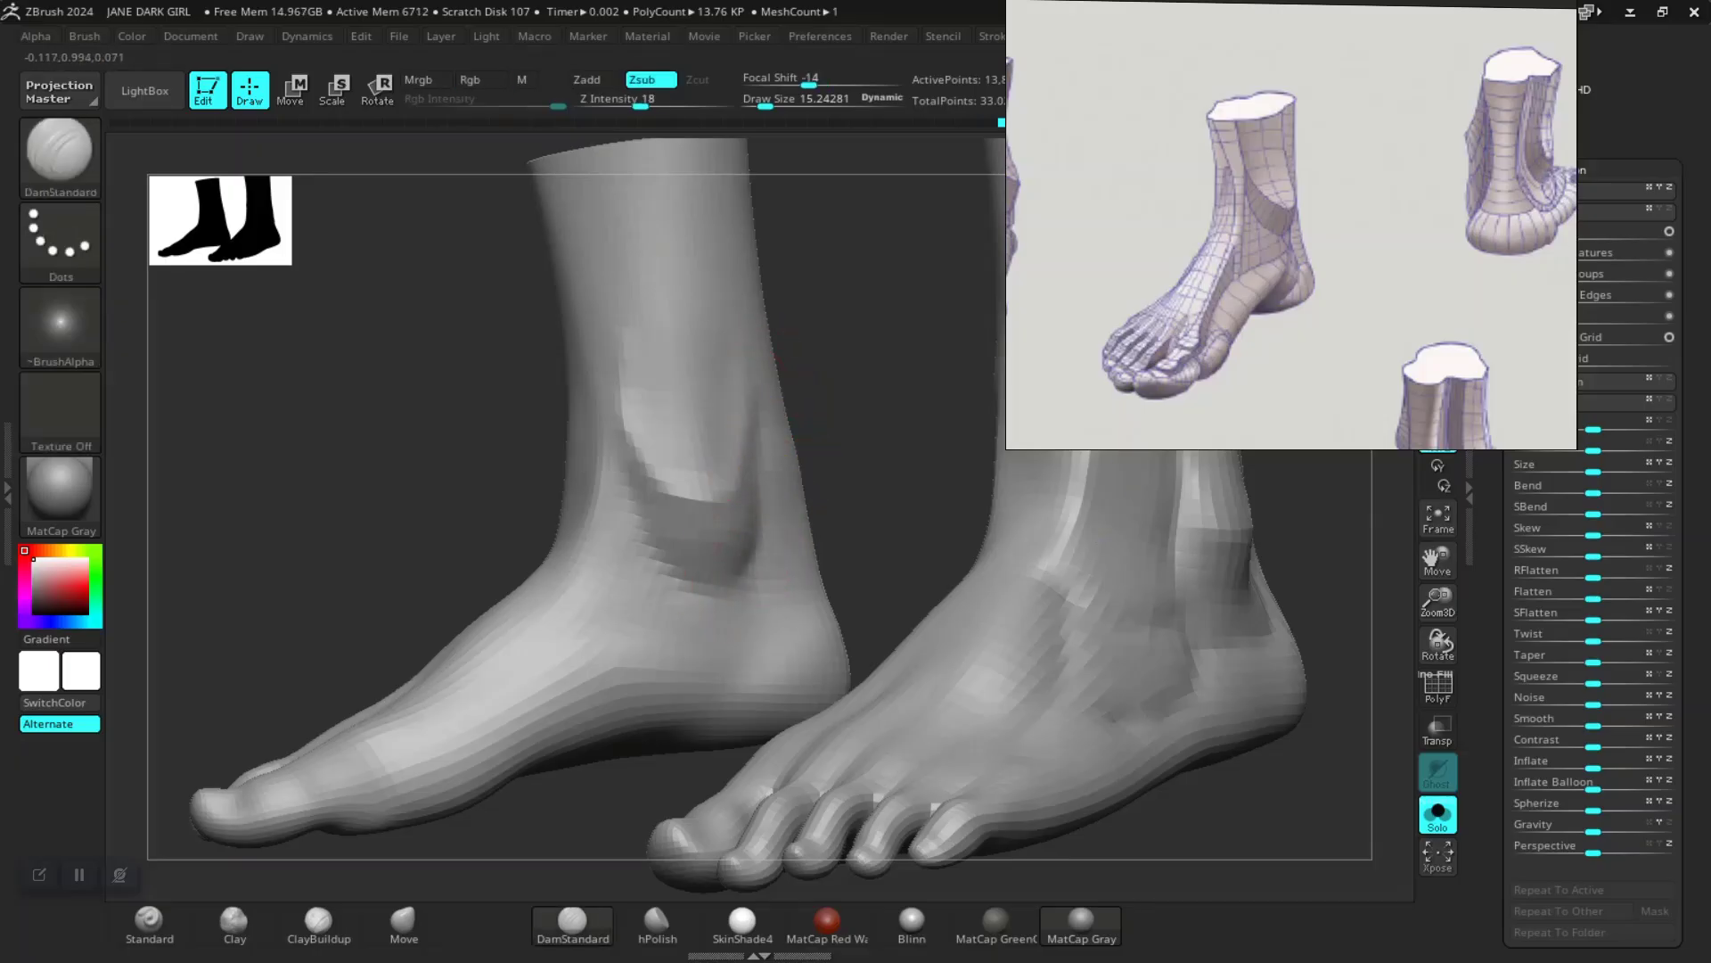
drag(849, 422, 889, 448)
drag(851, 532, 919, 339)
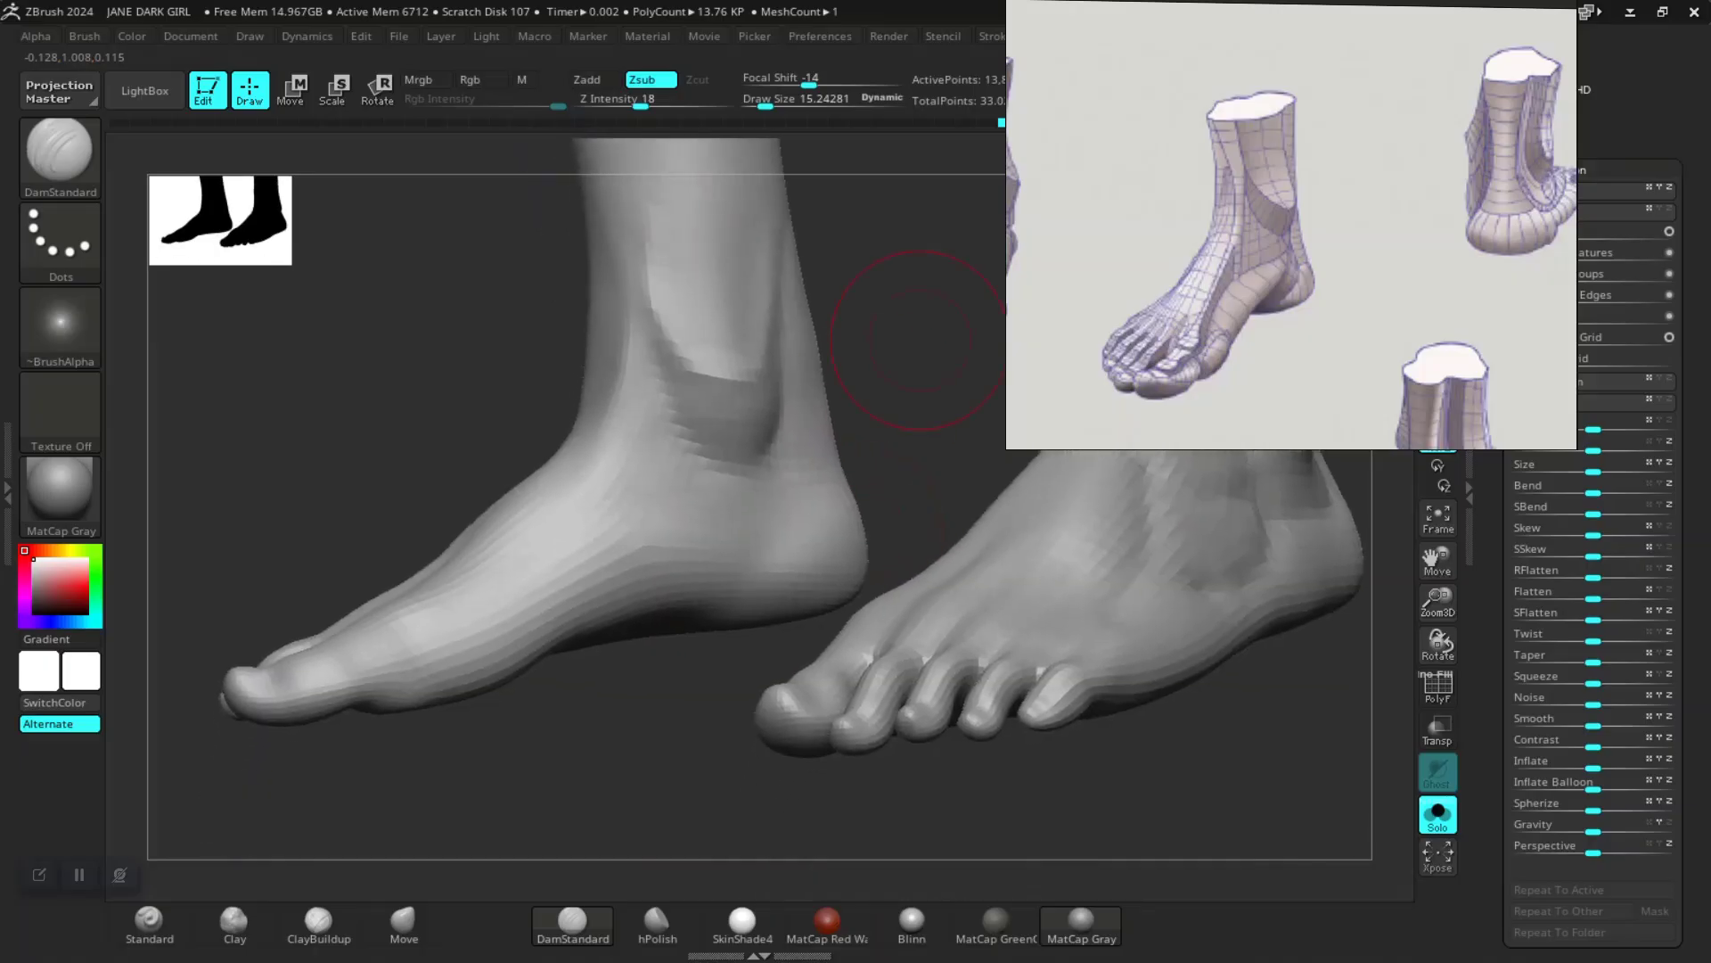
Step: Carve the upper boundary of the inner arch from the heel toward the big toe with DamStandard
drag(613, 755, 650, 707)
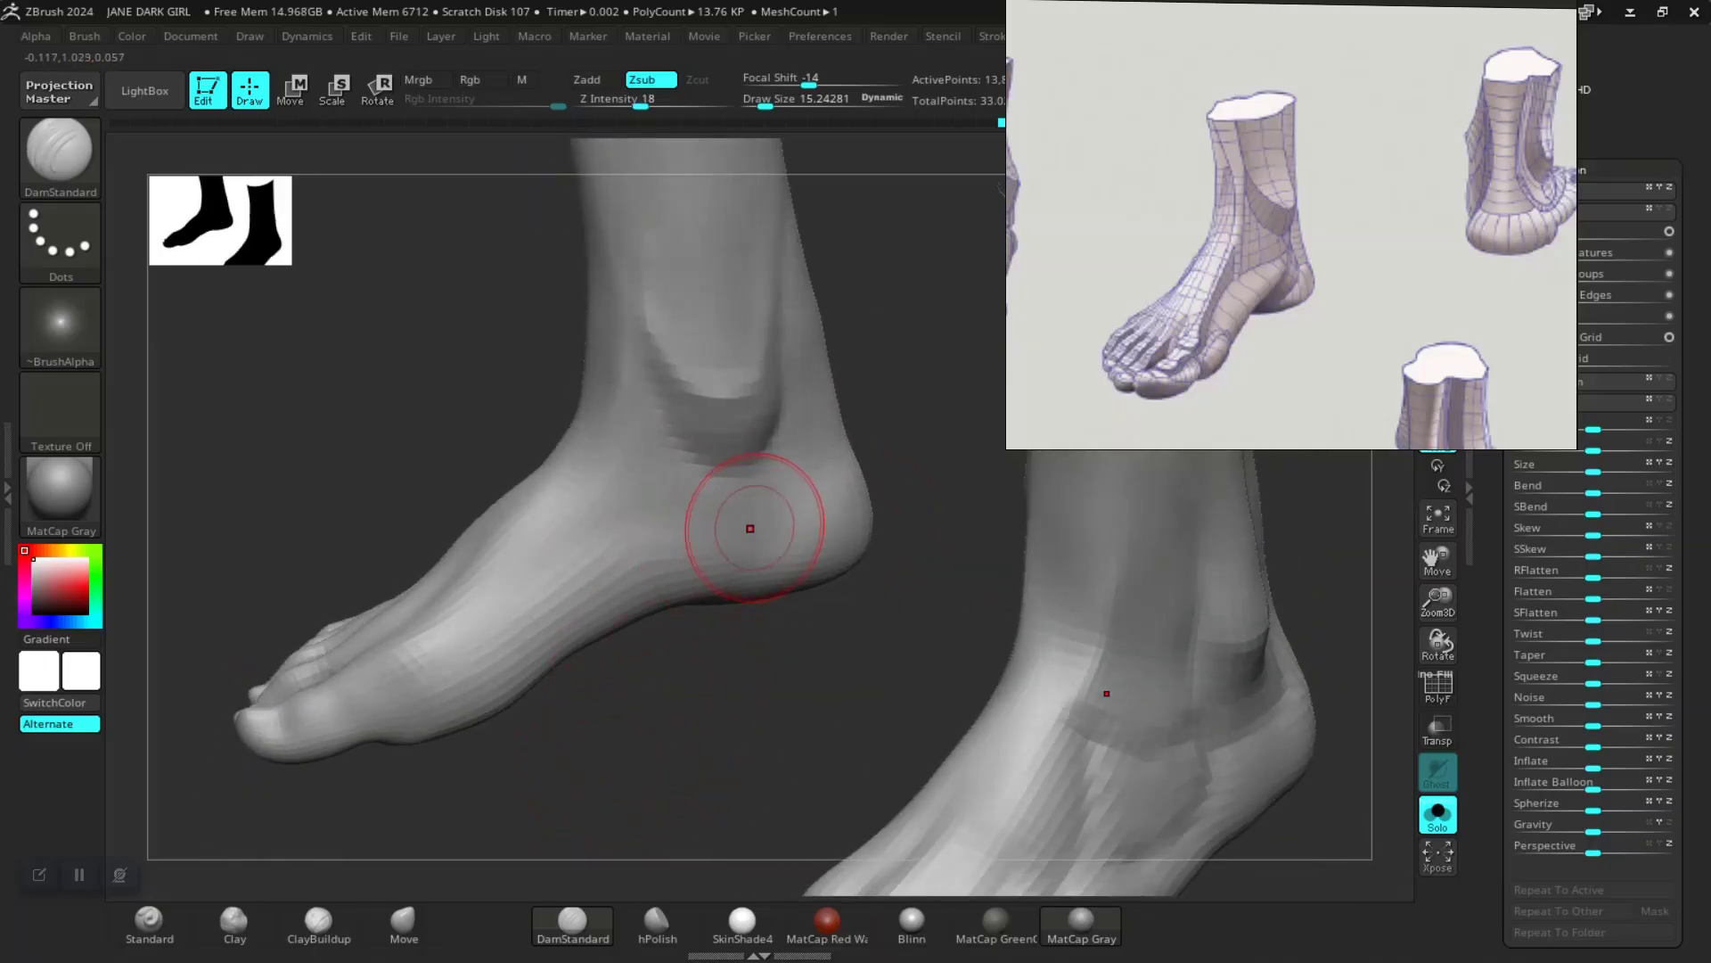
drag(662, 531, 564, 560)
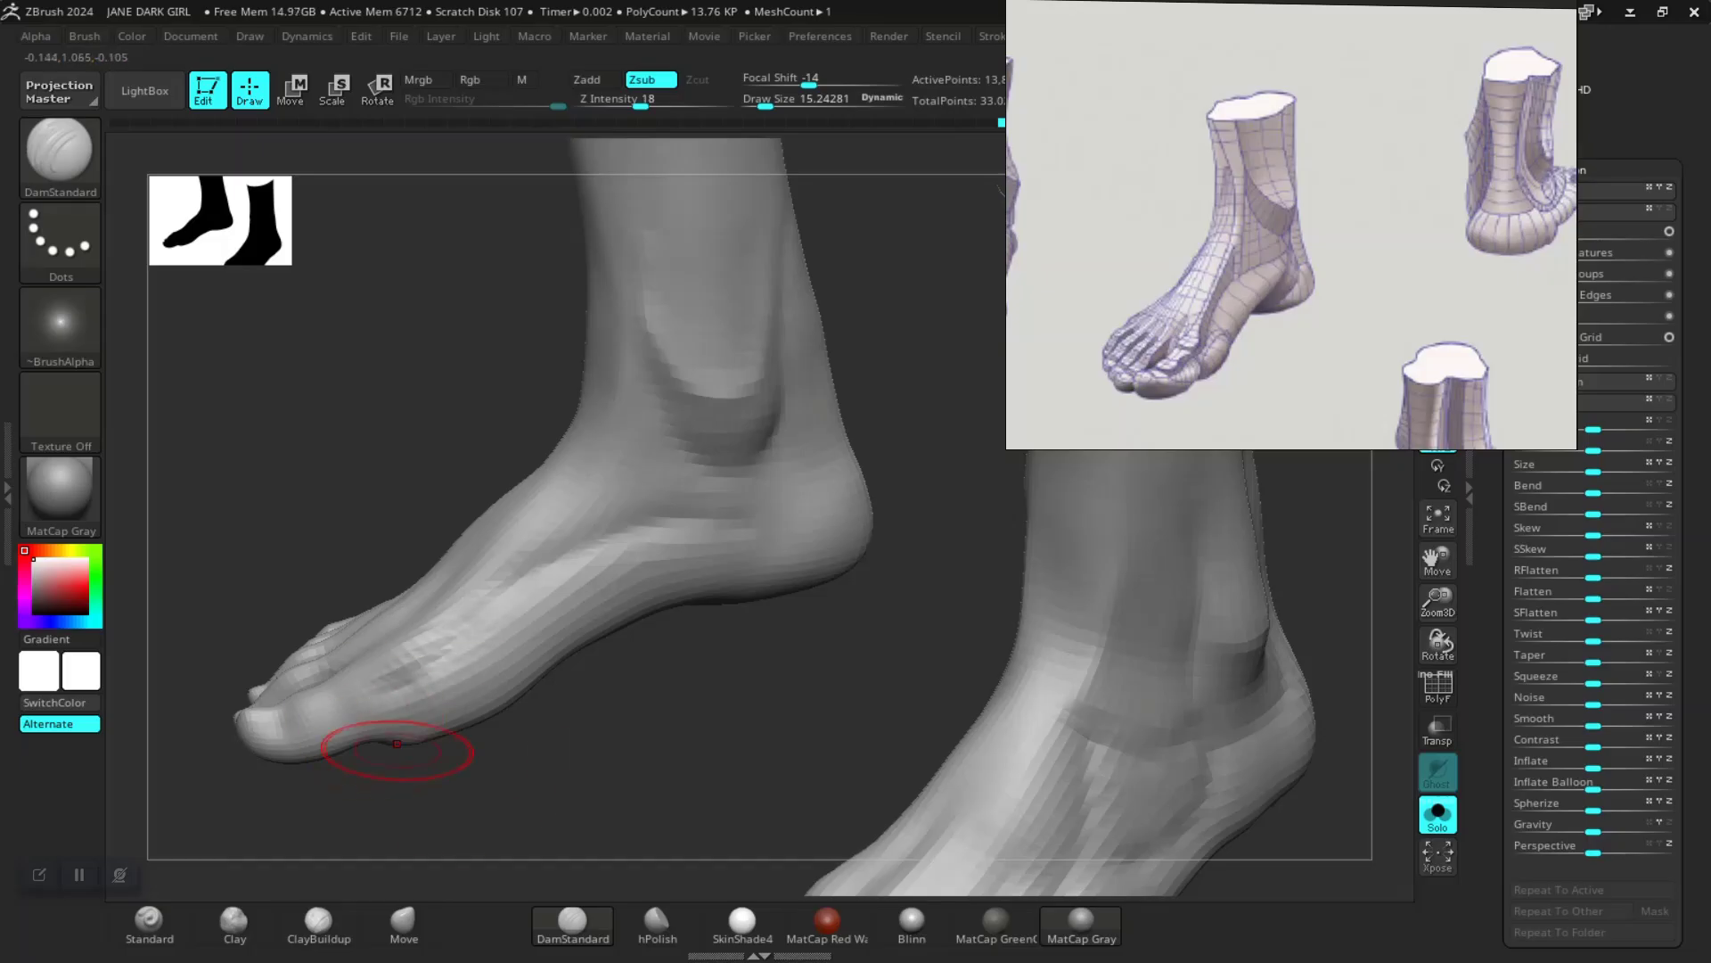
mouse_move(591, 687)
mouse_down()
mouse_move(713, 695)
mouse_move(747, 658)
mouse_move(740, 628)
mouse_up()
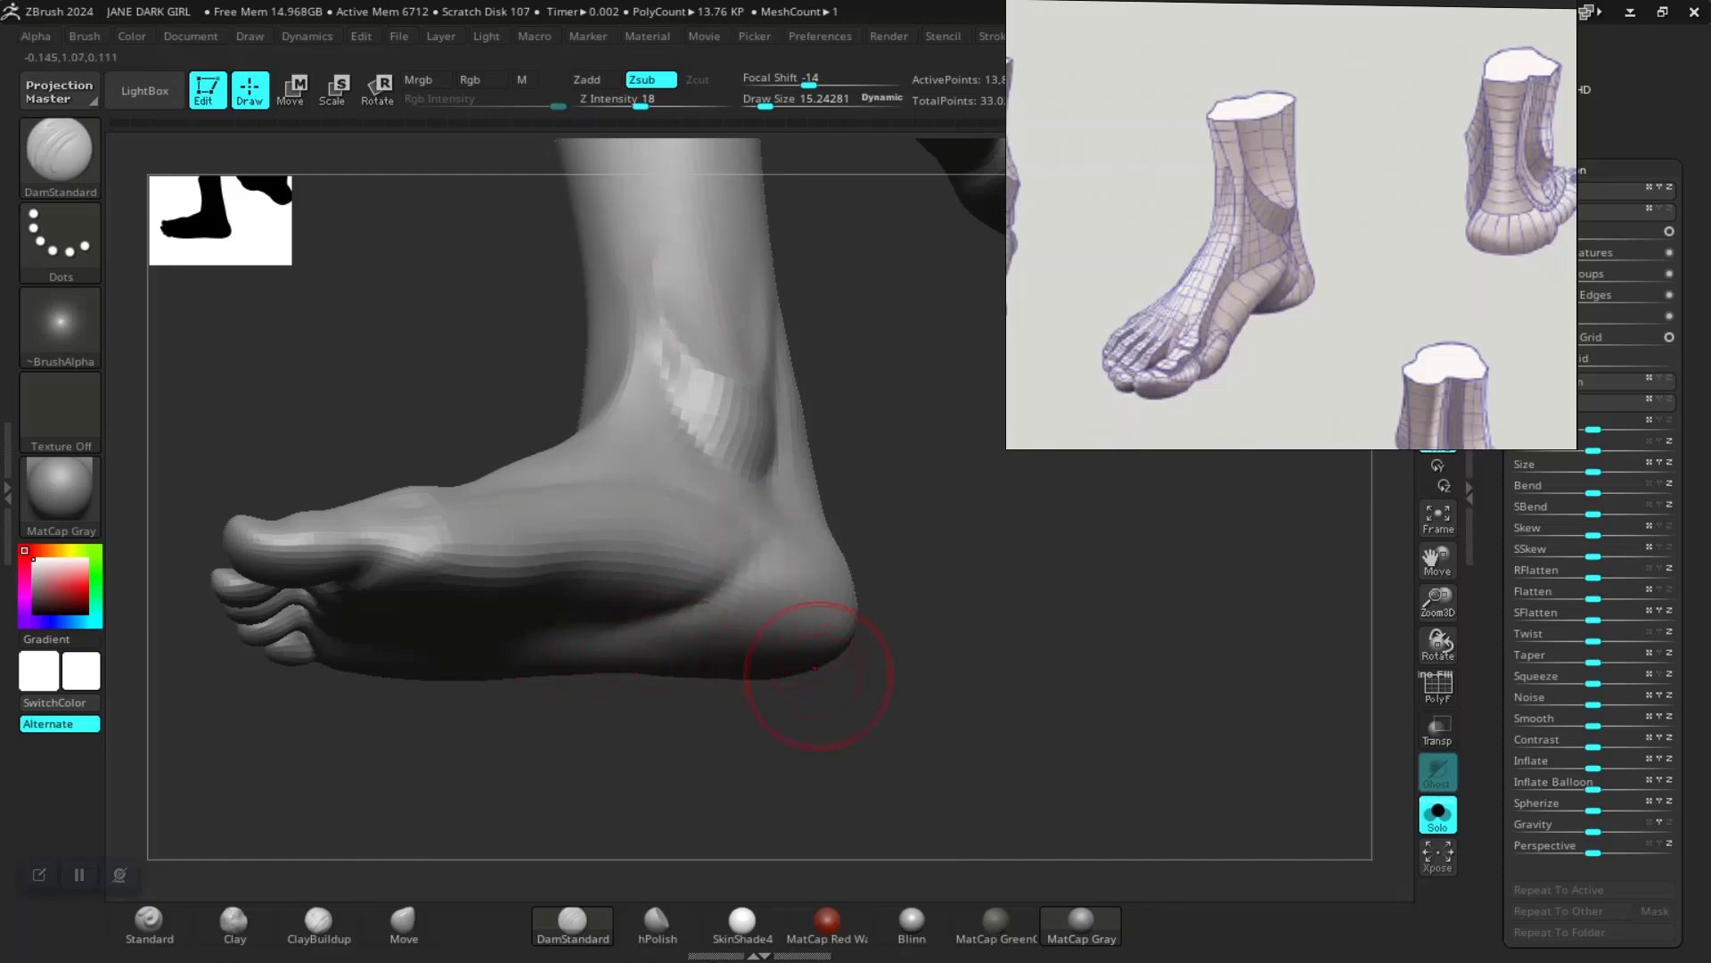
Step: Define the inner heel and the hollow between the inner ankle bone and the Achilles tendon with DamStandard
drag(850, 702, 841, 690)
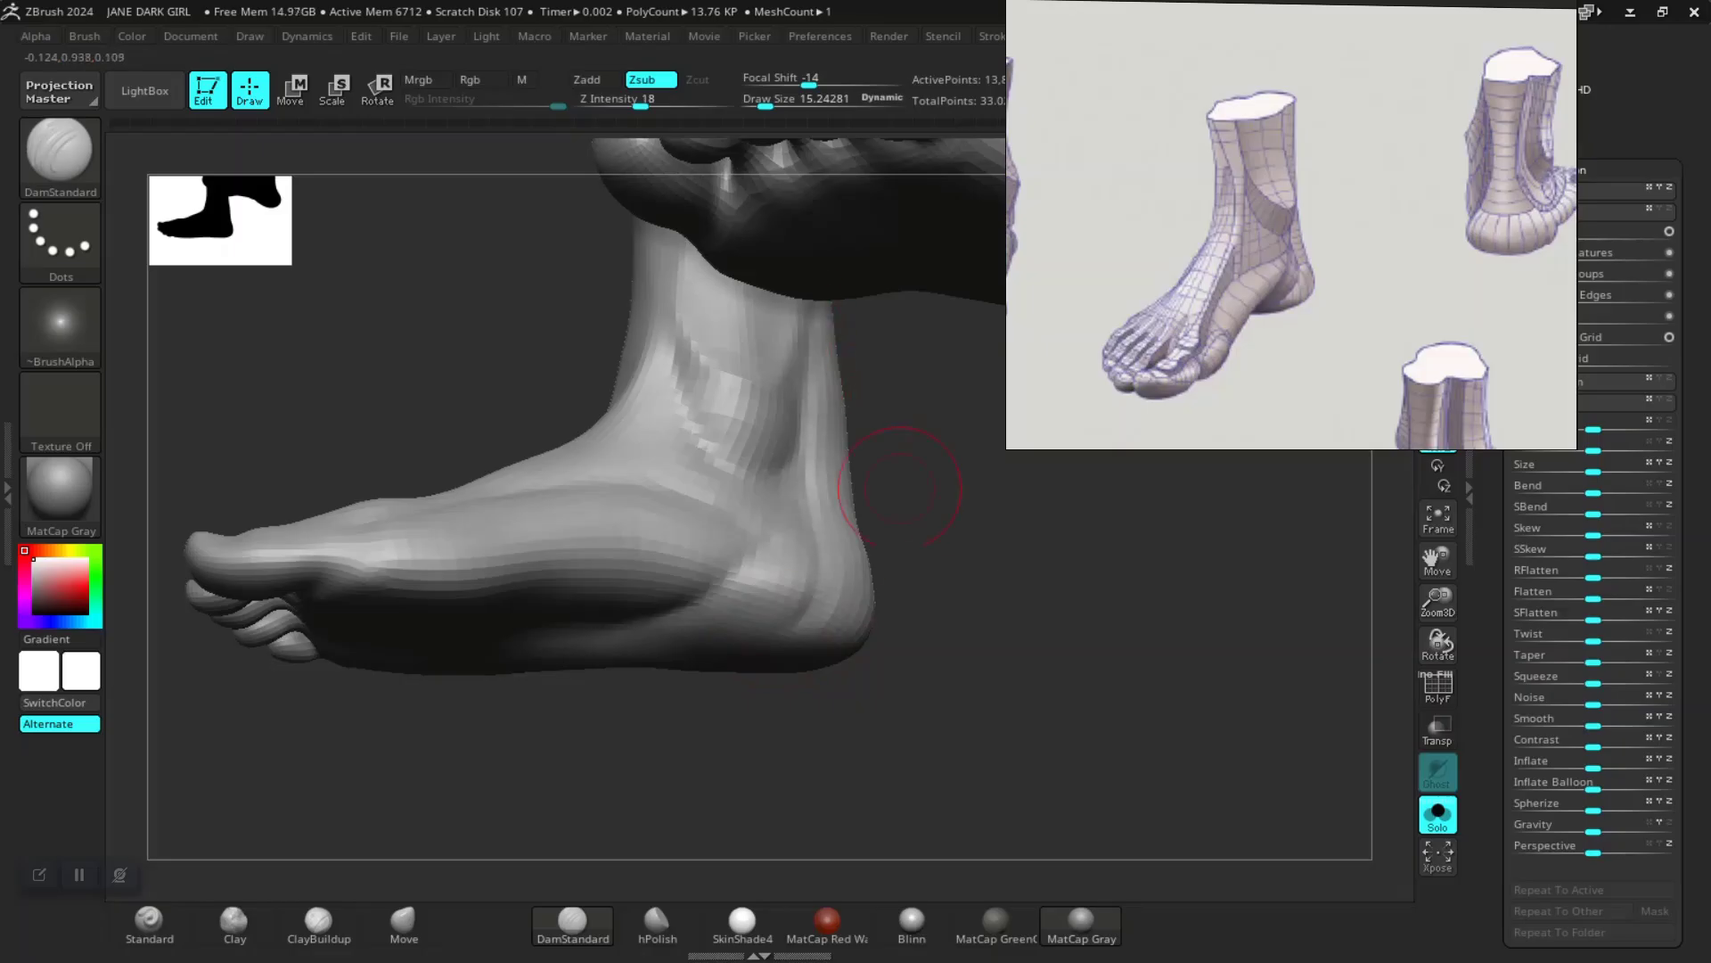
mouse_move(990, 593)
alt+mouse_down()
mouse_move(1001, 699)
mouse_move(1007, 580)
alt+mouse_up()
mouse_move(869, 557)
mouse_down()
mouse_move(901, 691)
mouse_move(863, 546)
mouse_move(896, 571)
mouse_up()
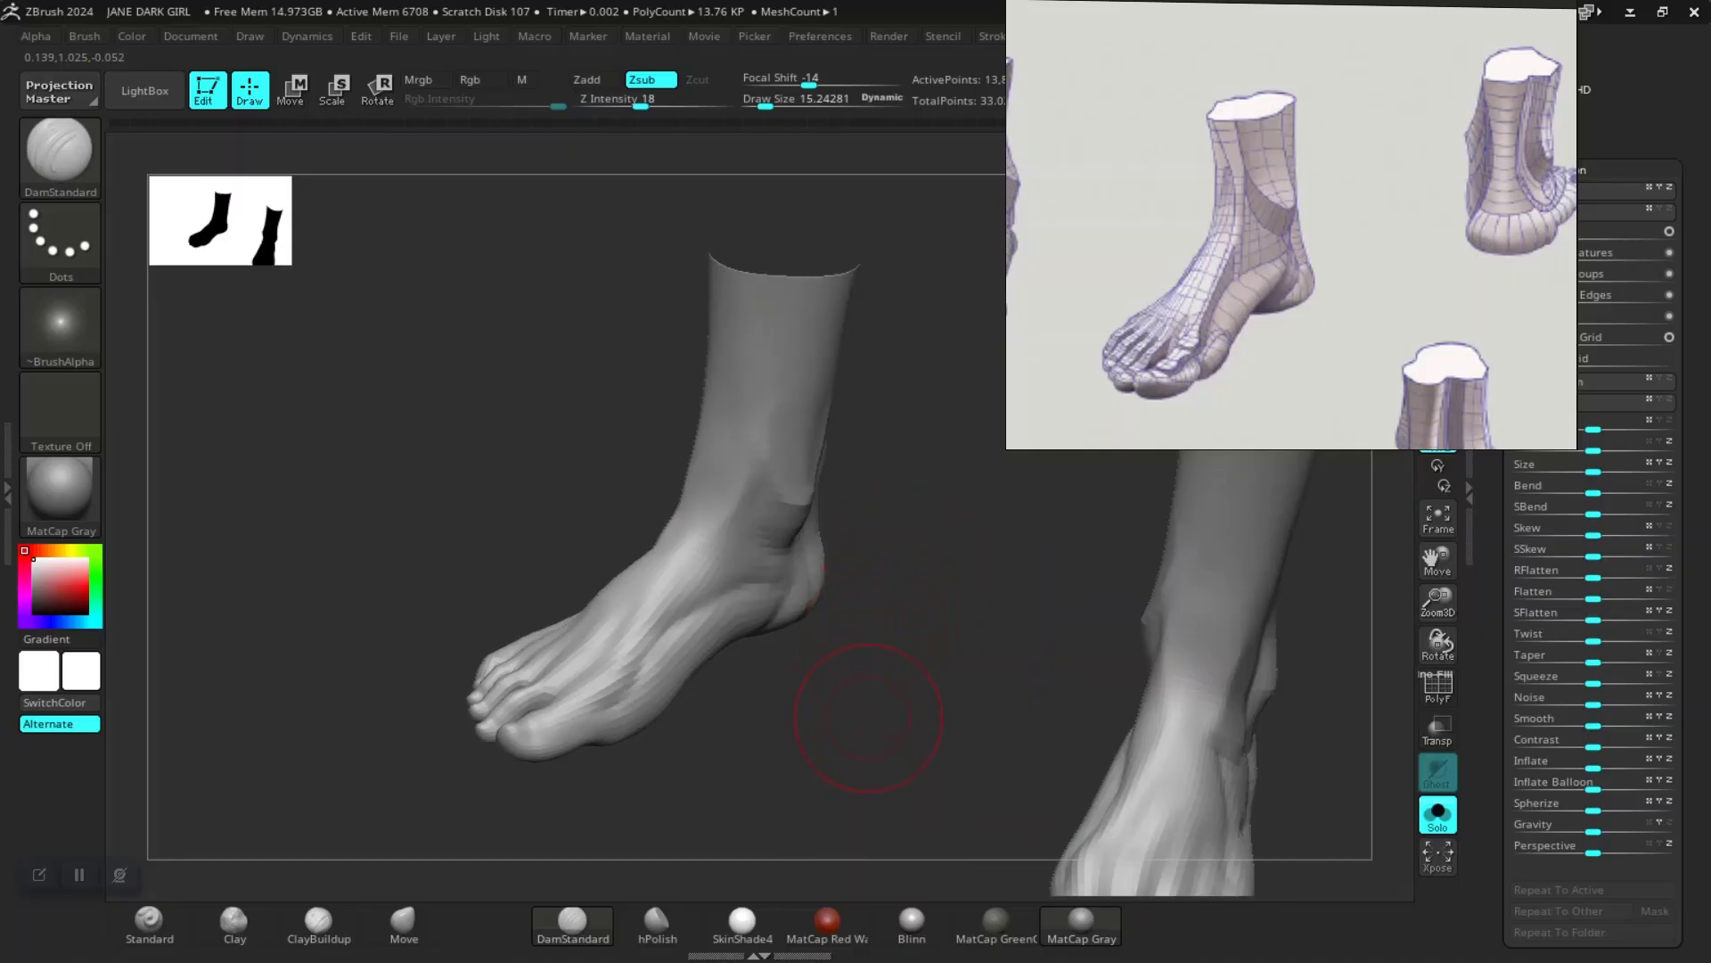
Step: Carve the tendon lines along the inner instep toward the big toe with DamStandard
drag(869, 718, 758, 571)
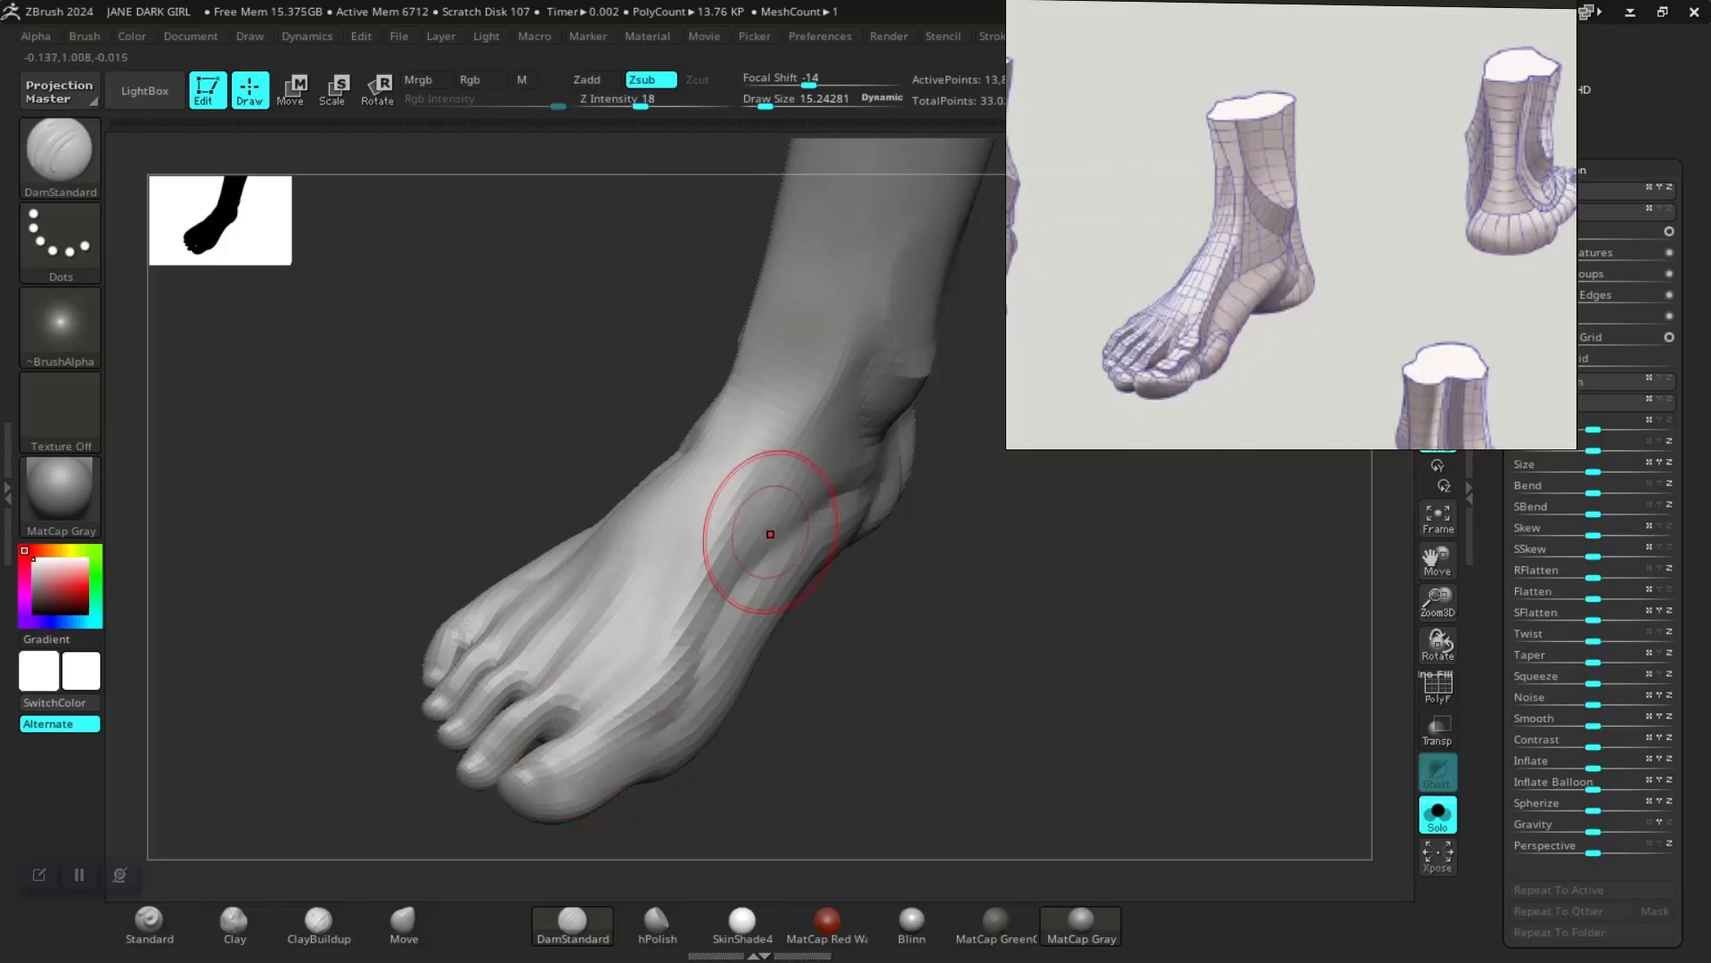
key(shift)
drag(877, 733, 850, 640)
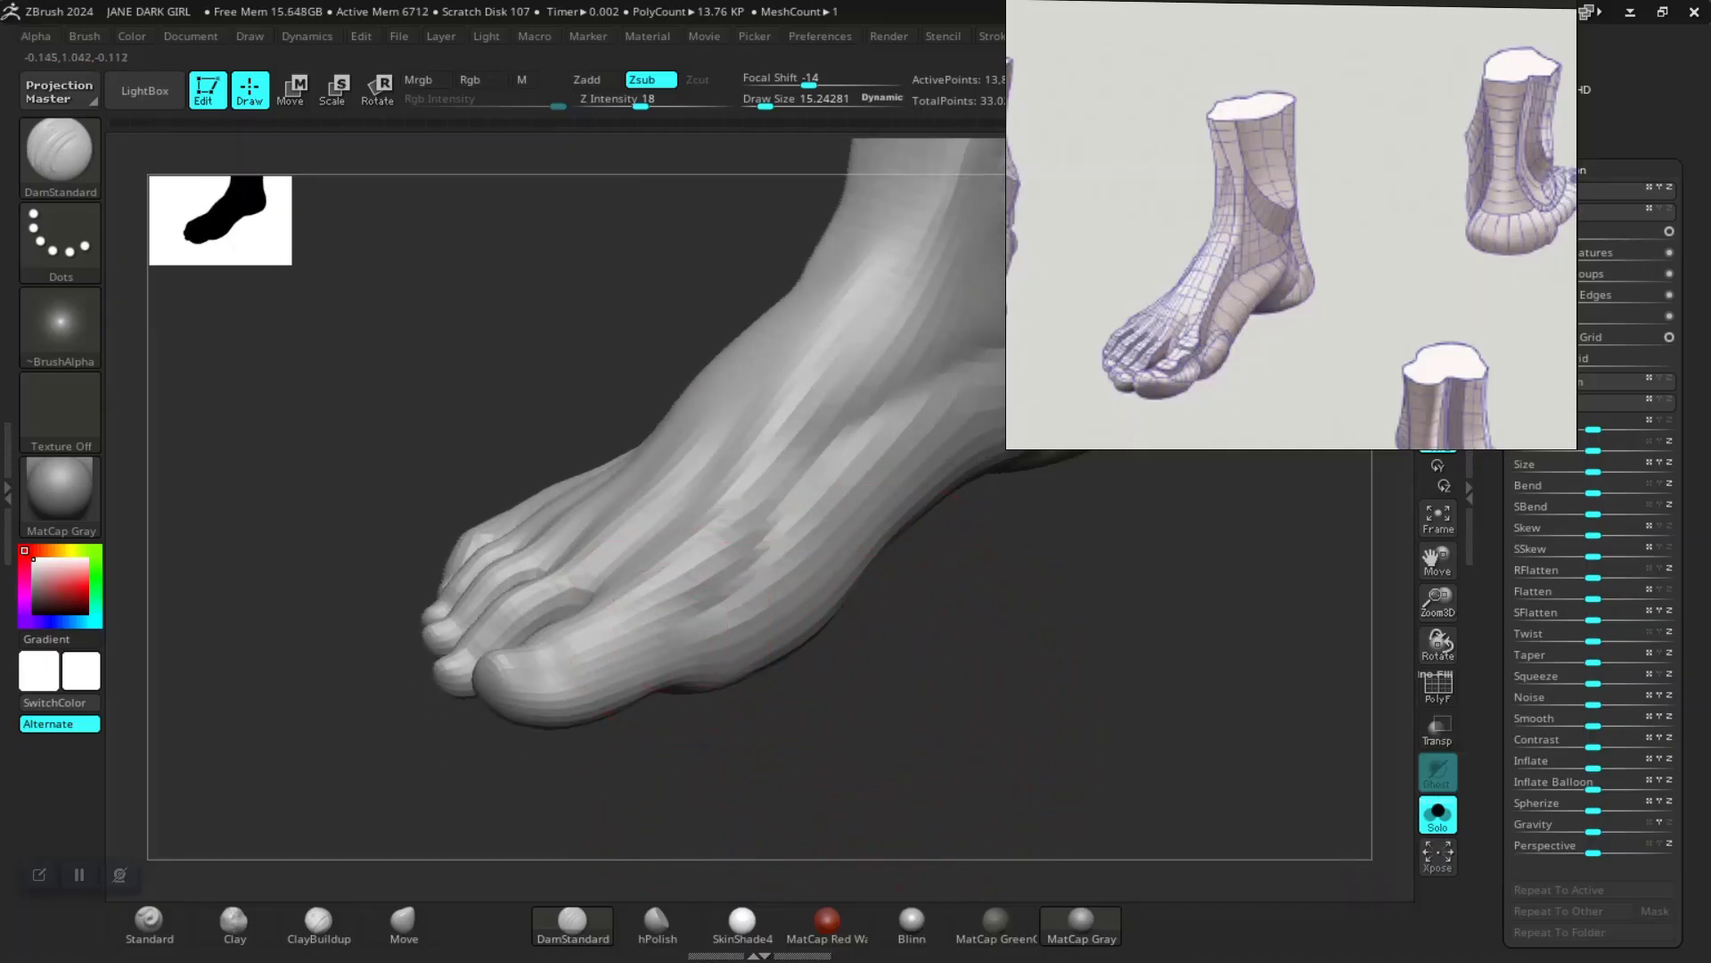
mouse_move(847, 643)
alt+mouse_down()
mouse_move(841, 696)
mouse_move(892, 724)
mouse_move(829, 648)
mouse_move(746, 784)
mouse_move(718, 753)
mouse_move(735, 758)
mouse_move(840, 617)
mouse_move(939, 596)
mouse_move(829, 634)
mouse_move(707, 600)
alt+mouse_up()
Step: Build up and smooth the Achilles tendon area behind the outer ankle with ClayBuildup, following the outer-side foot reference
click(321, 925)
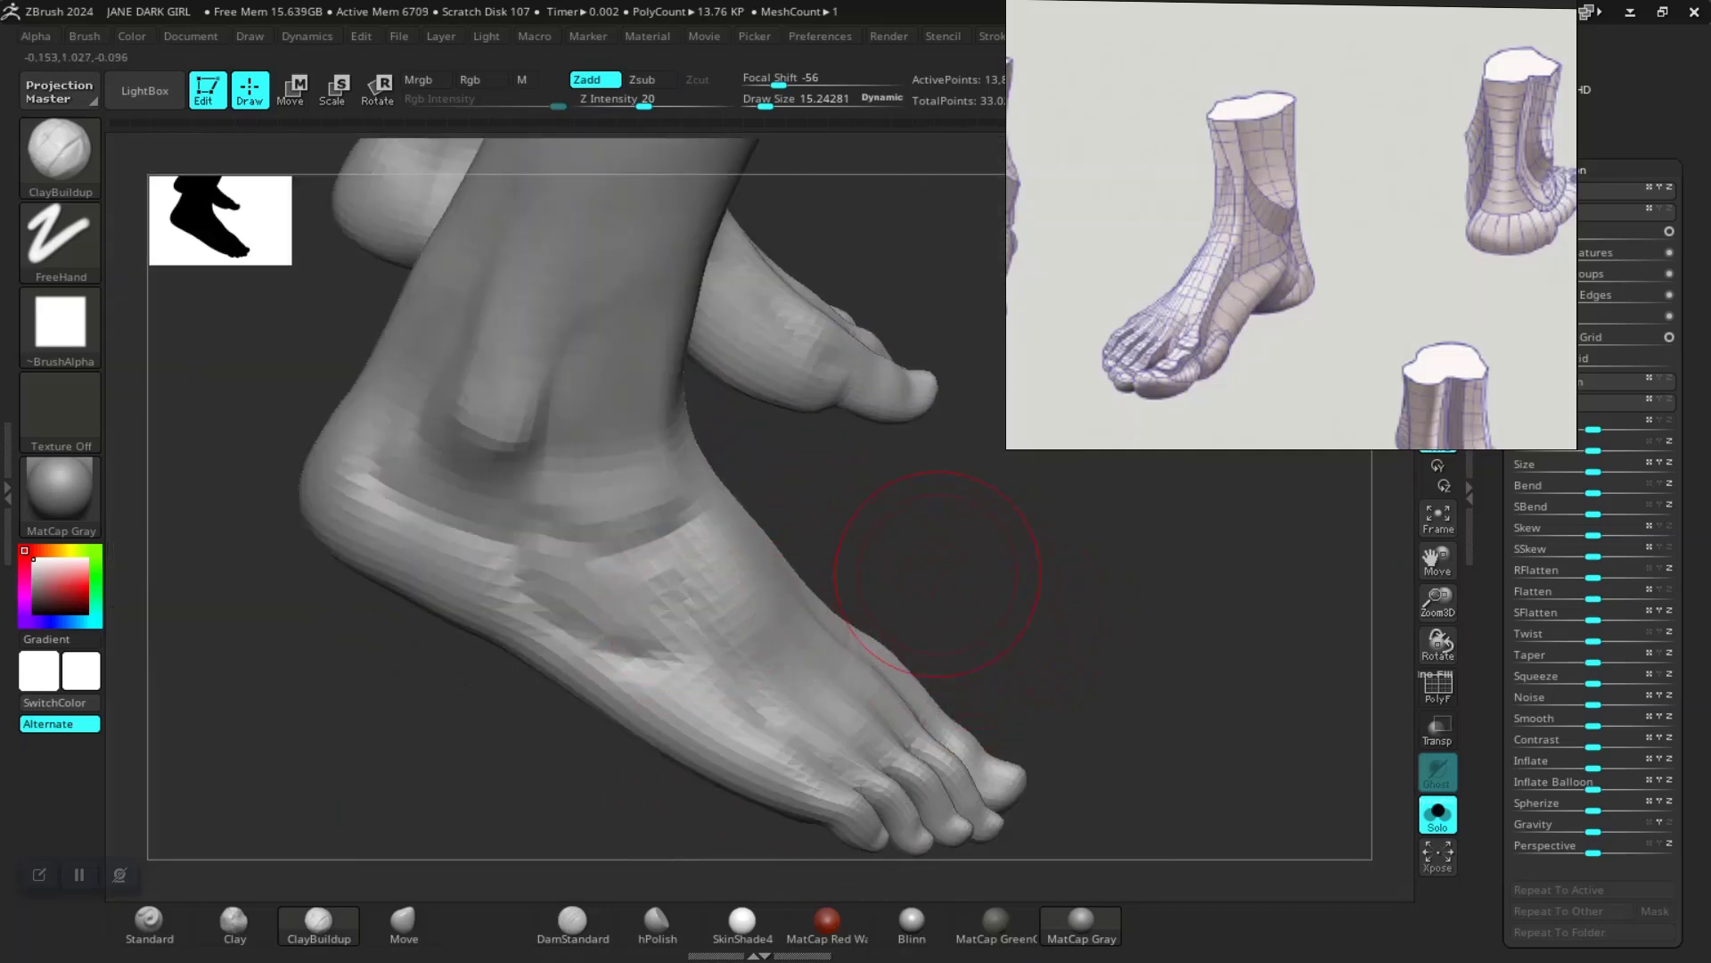
mouse_move(1270, 384)
middle_down()
mouse_move(1250, 239)
mouse_move(1309, 112)
middle_up()
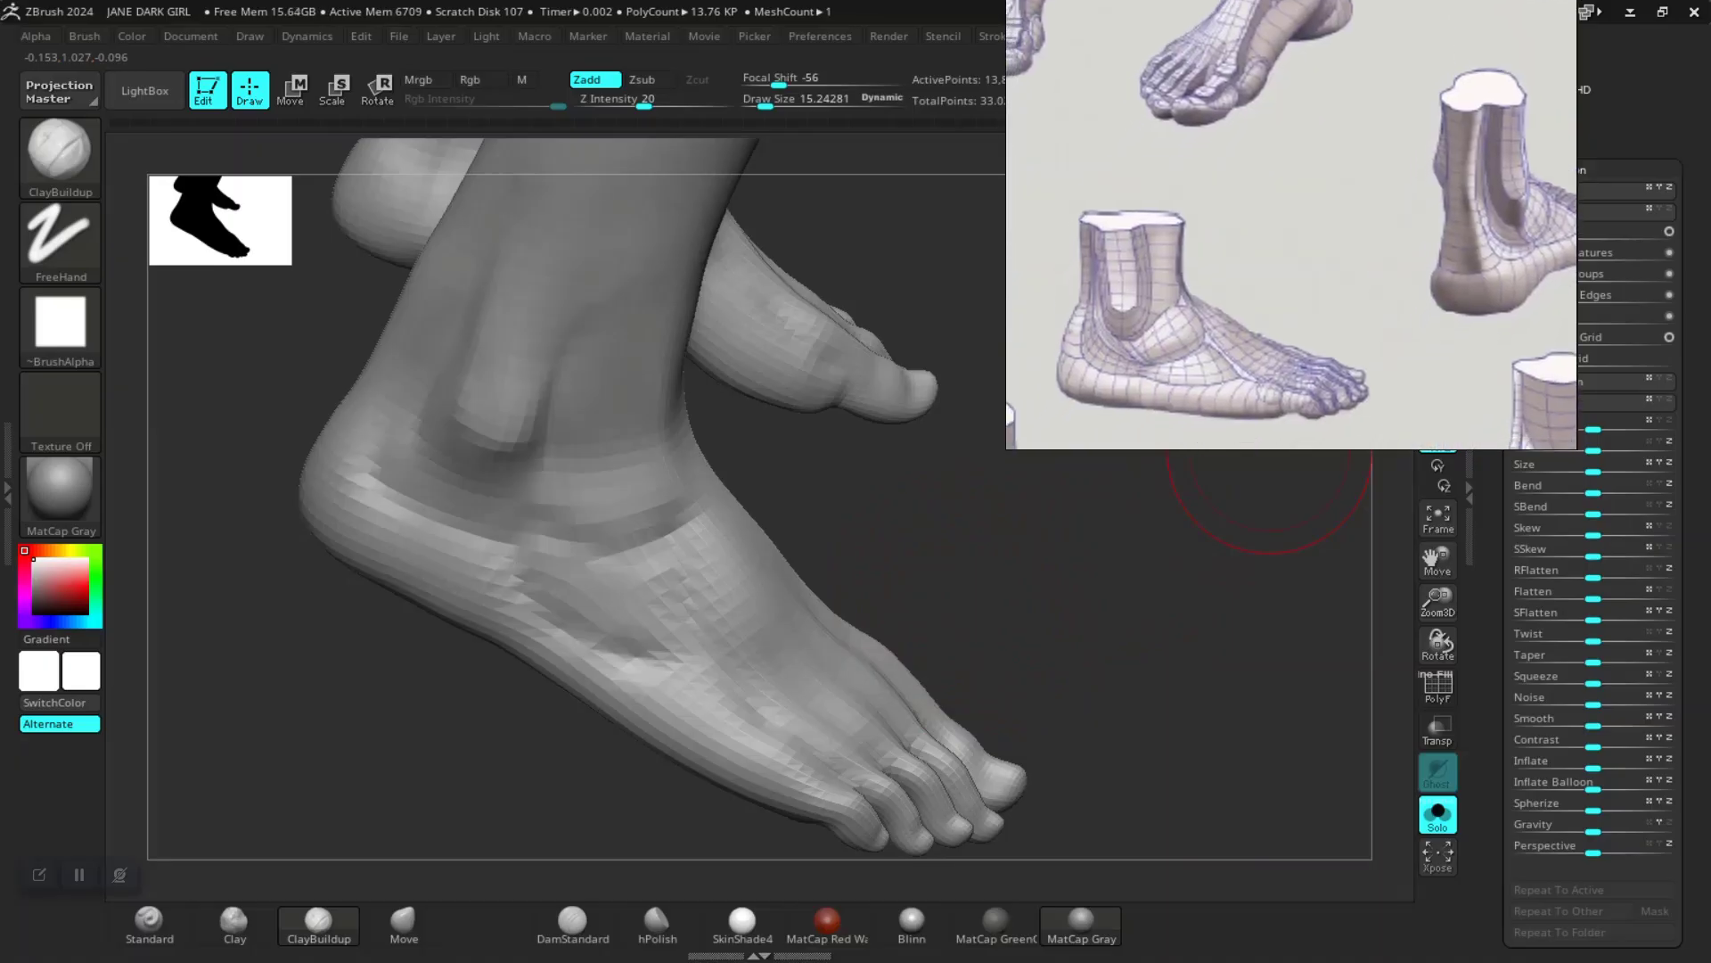
mouse_move(1150, 571)
mouse_down()
mouse_move(1118, 539)
mouse_move(764, 534)
mouse_move(856, 456)
mouse_move(1115, 471)
mouse_up()
shift+drag(776, 474, 785, 437)
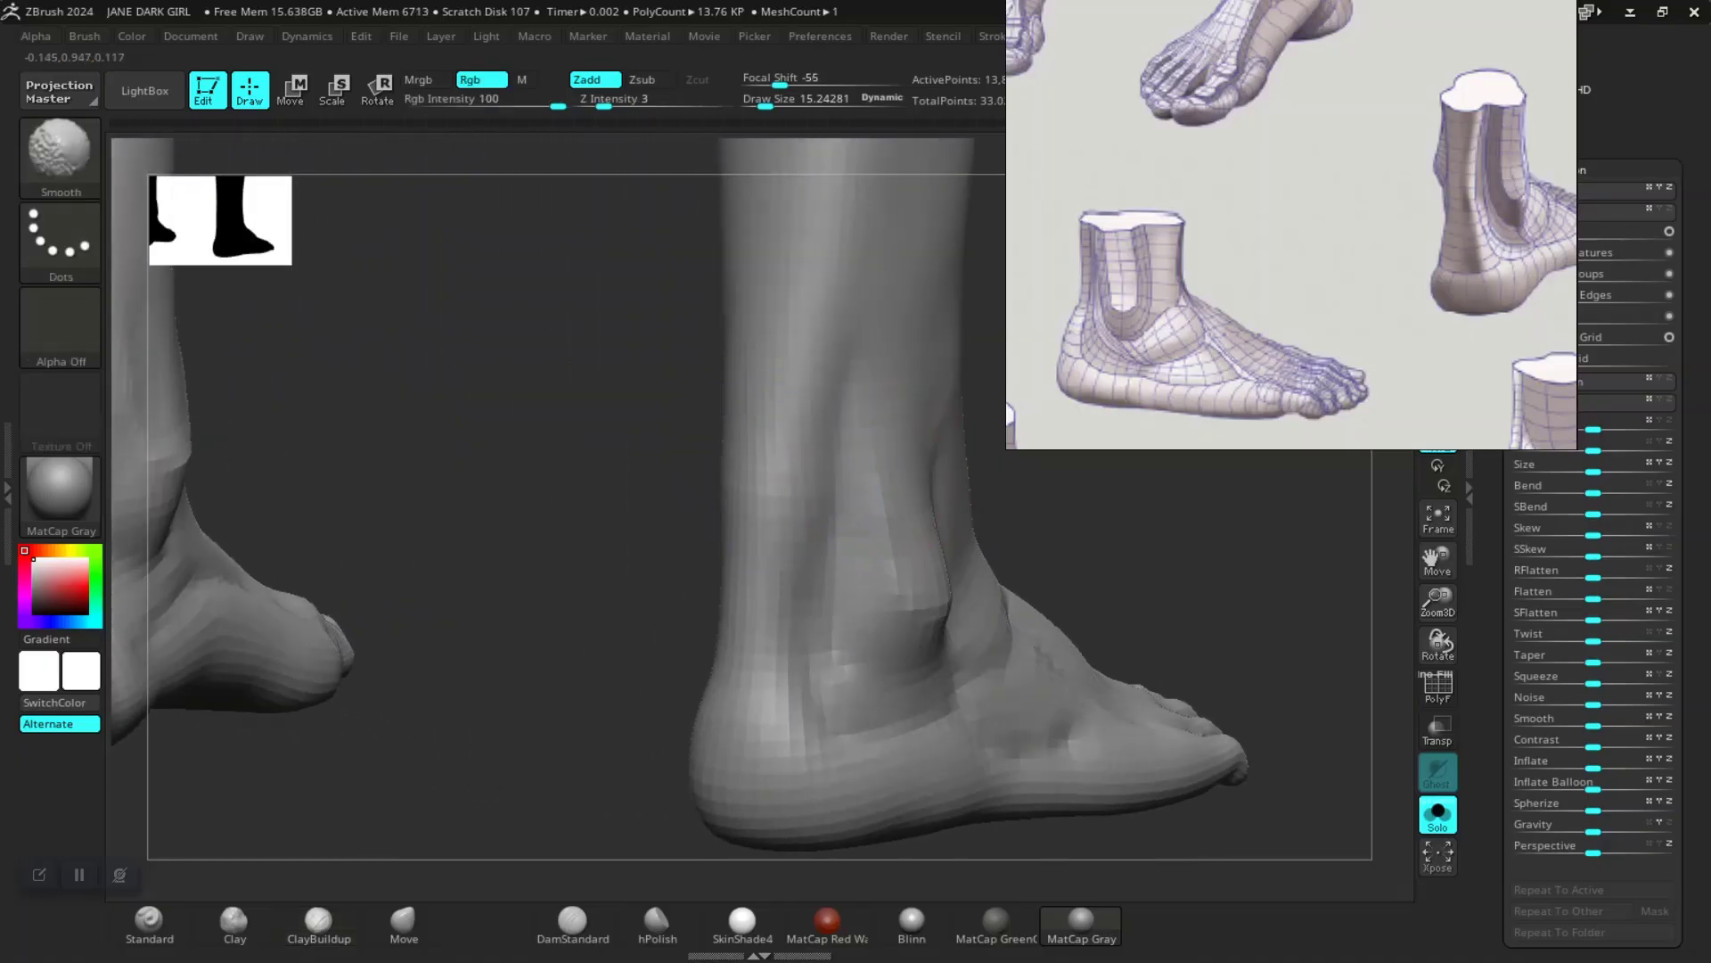
drag(573, 661, 357, 651)
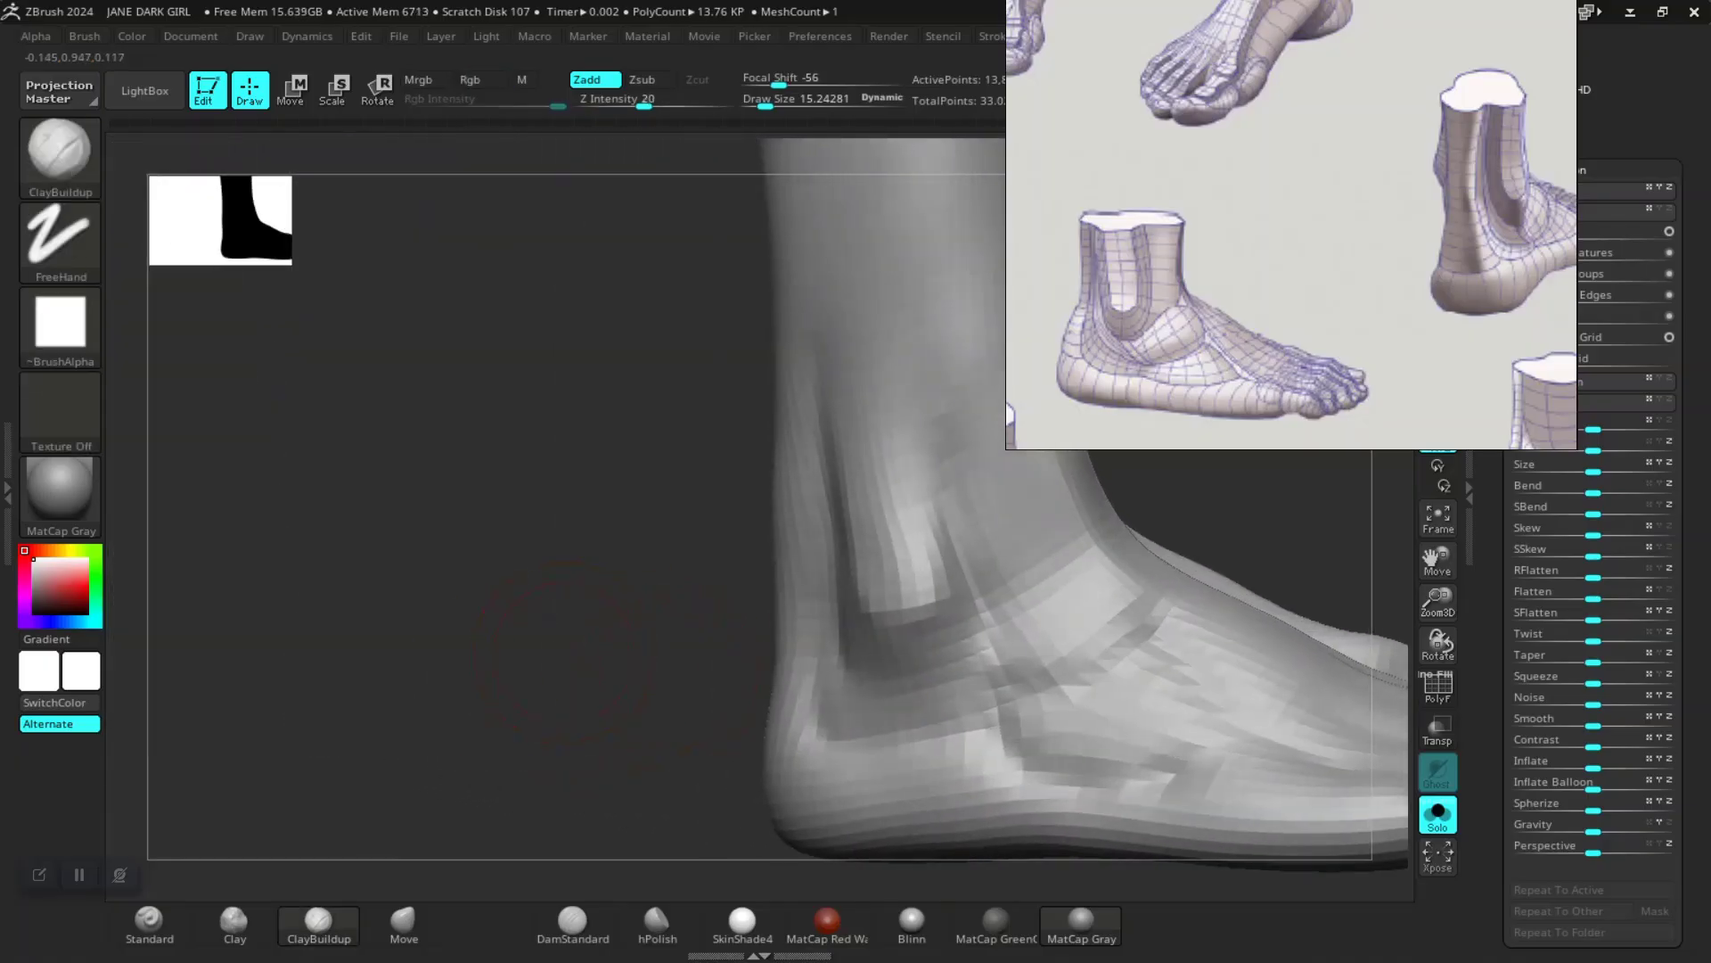
Step: Build up the outer midfoot and the front of the outer ankle with ClayBuildup, following the outer-side foot reference
alt+drag(709, 682, 474, 544)
drag(413, 604, 891, 574)
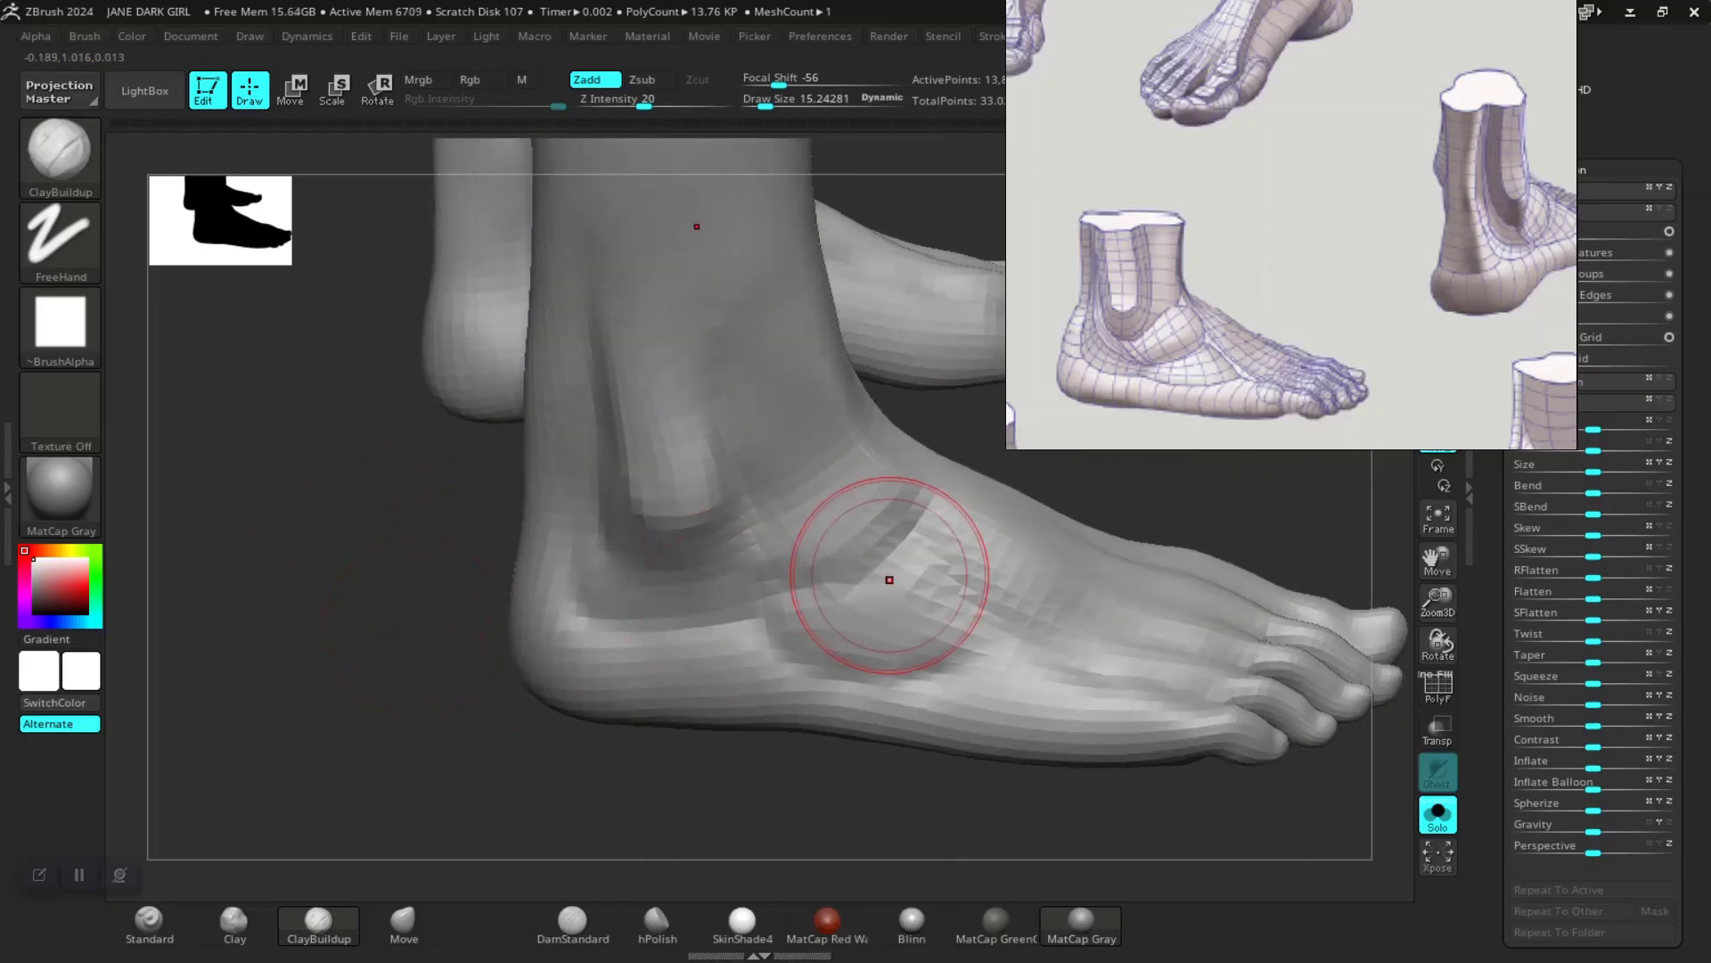
mouse_move(874, 510)
mouse_down()
mouse_move(809, 489)
mouse_move(806, 515)
mouse_move(842, 524)
mouse_move(843, 499)
mouse_up()
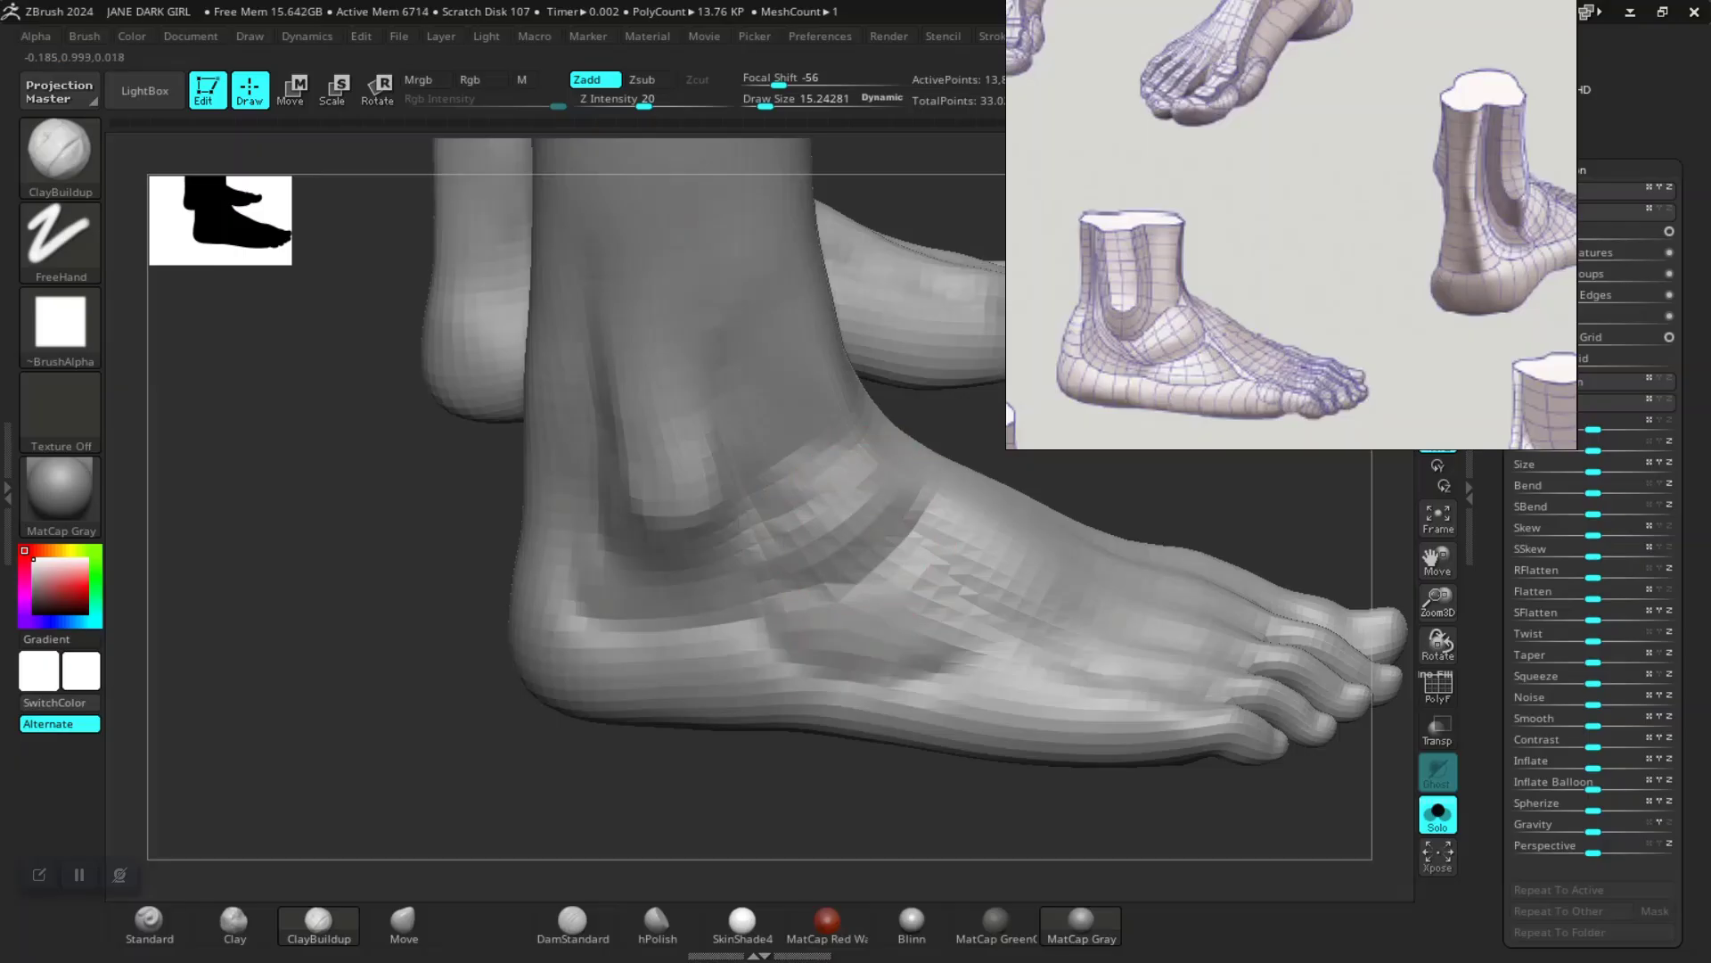
drag(910, 620, 956, 585)
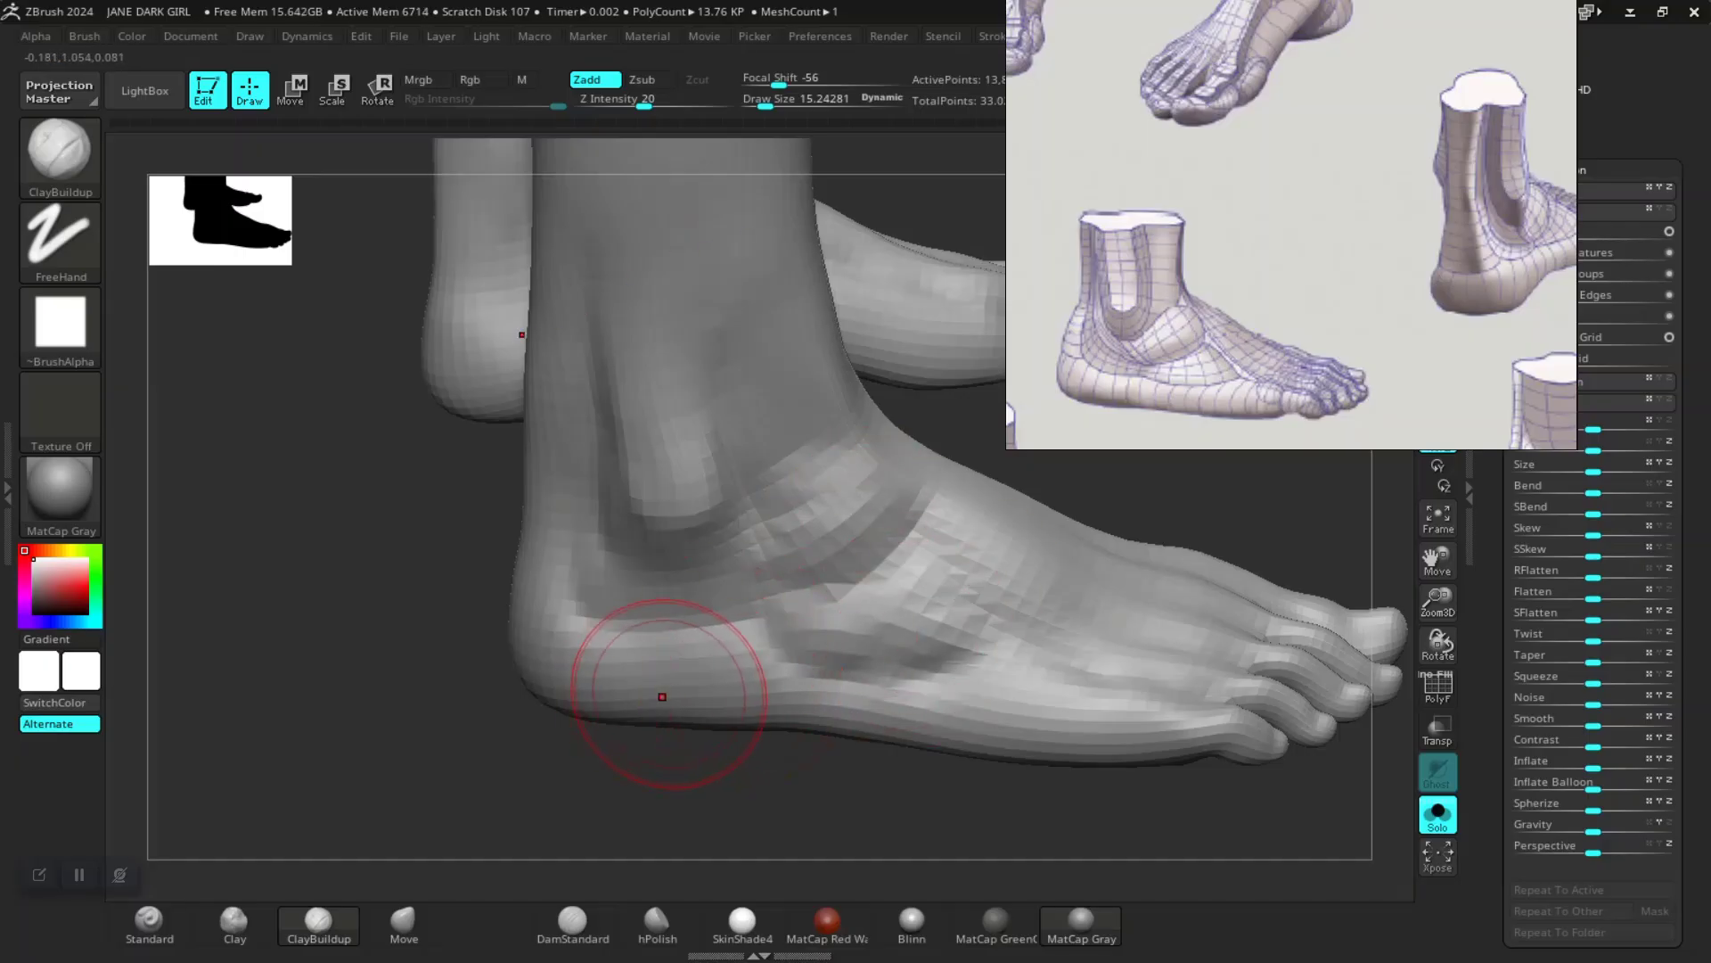
Step: Reduce the draw size to about 14 and build up the outer side of the heel below the ankle with ClayBuildup
drag(655, 784, 553, 758)
mouse_move(684, 688)
mouse_down()
mouse_move(595, 686)
mouse_move(641, 638)
mouse_up()
key(space)
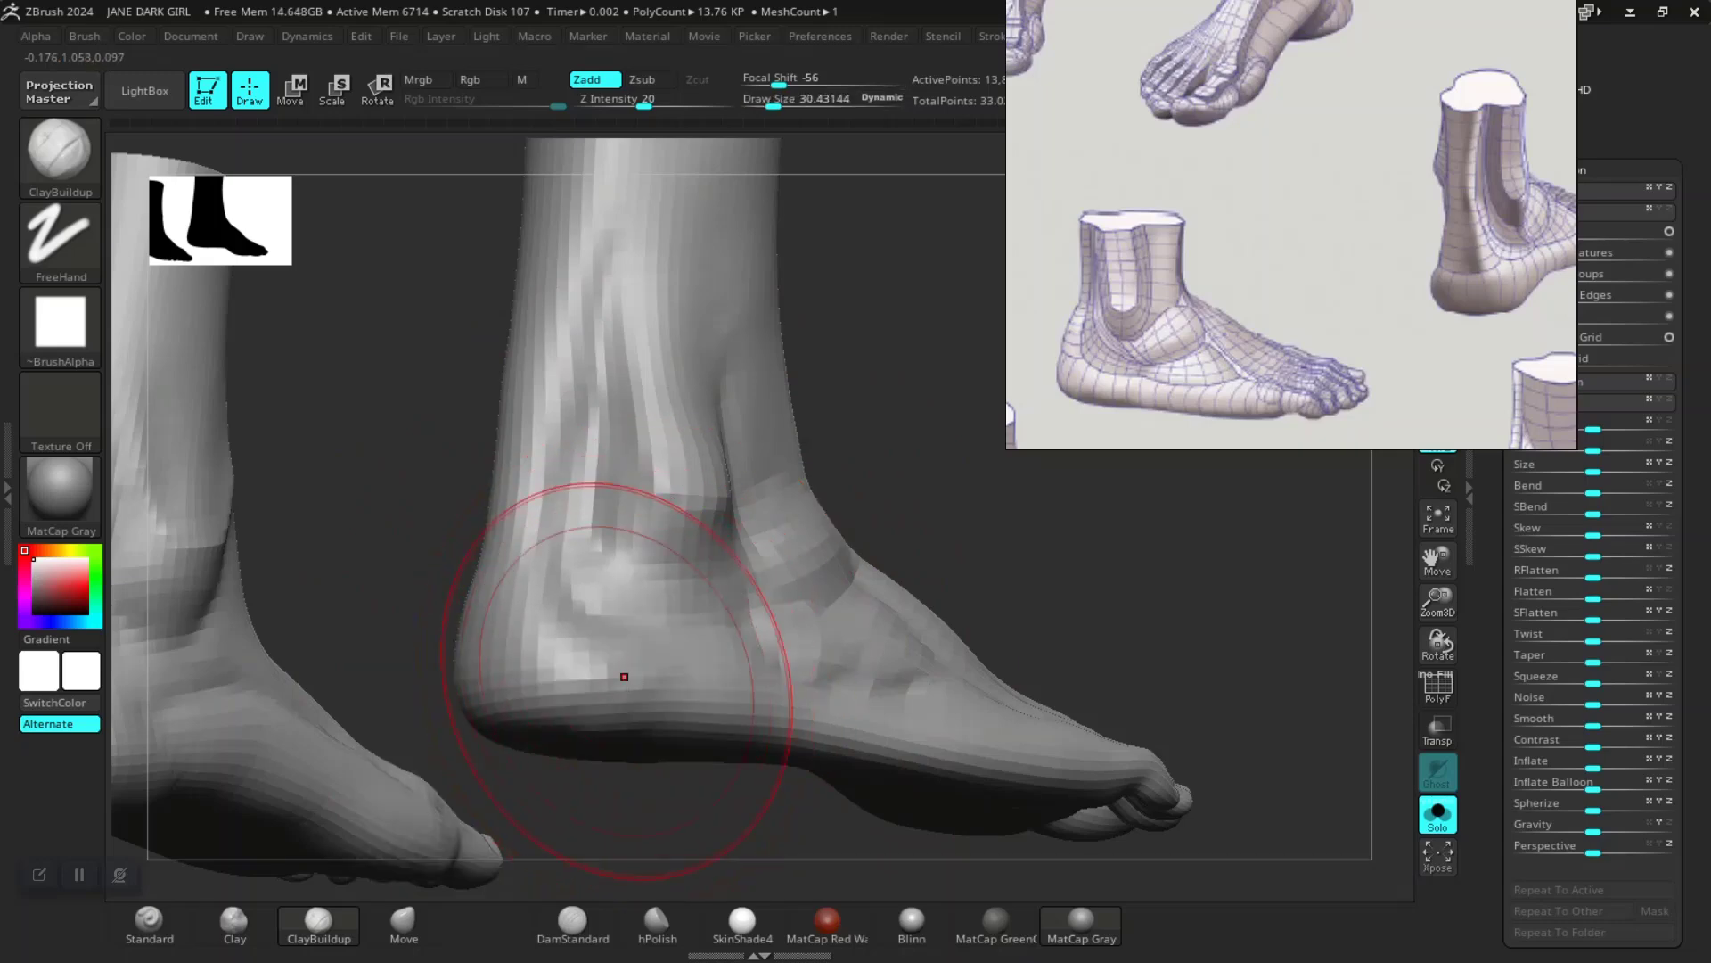
key(bracketleft)
key(bracketleft)
right_drag(810, 558, 910, 328)
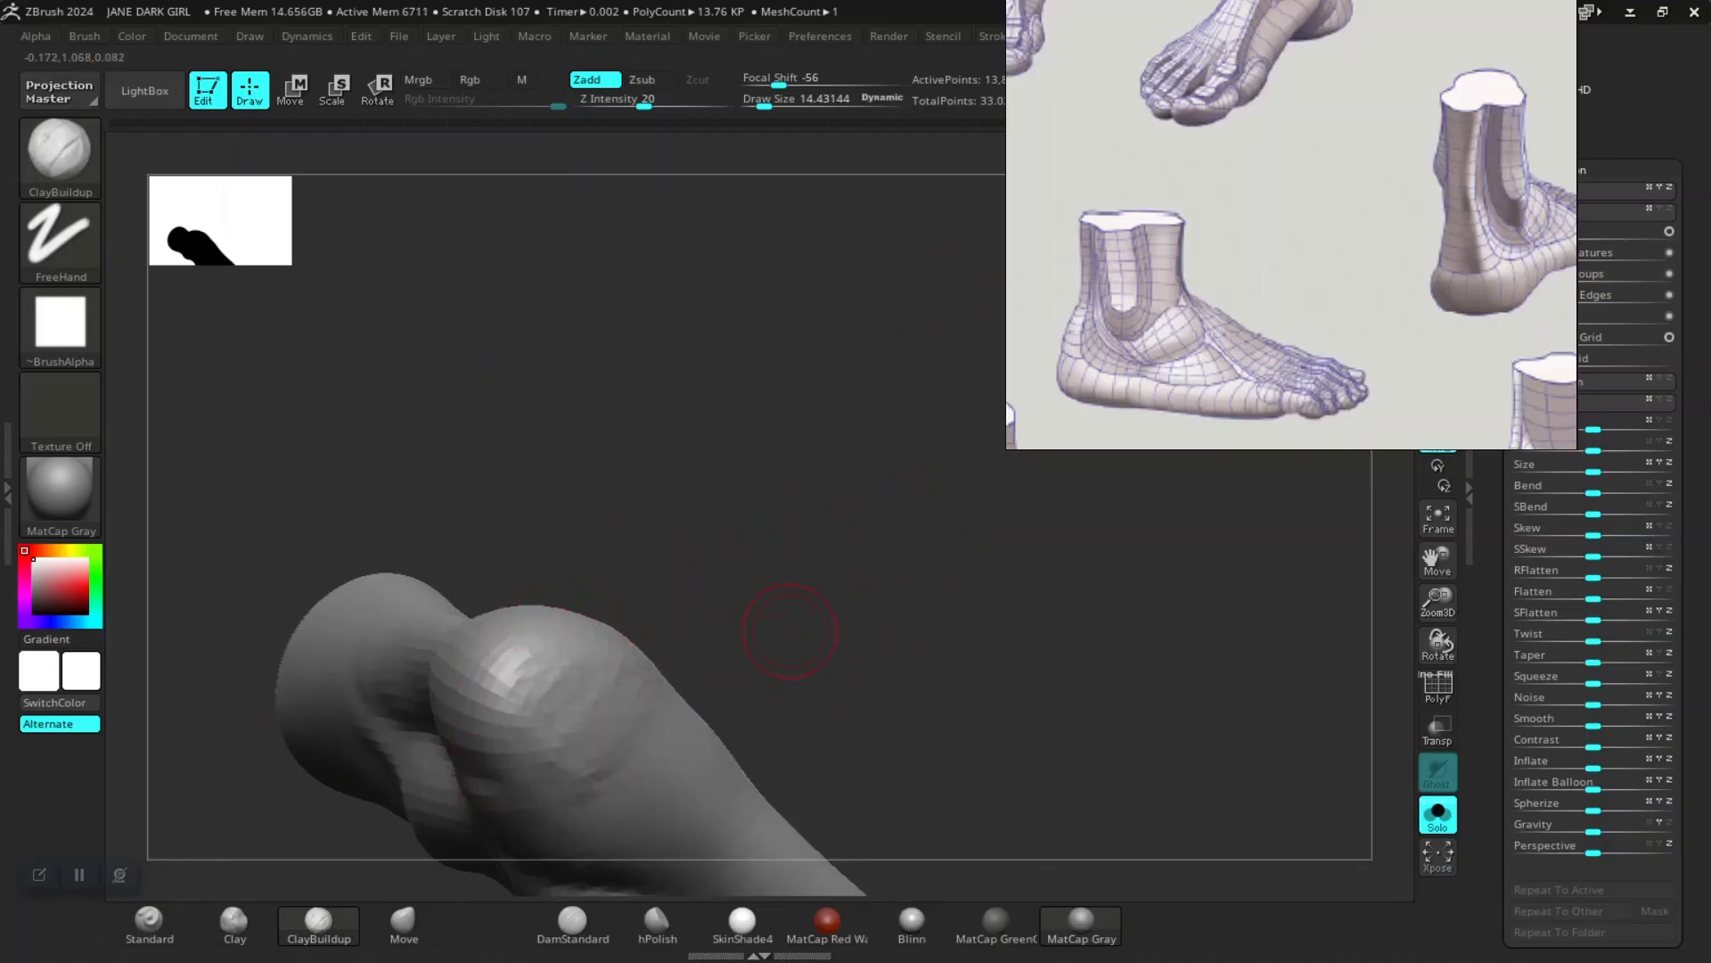
alt+right_drag(790, 631, 786, 361)
mouse_move(650, 597)
right_down()
mouse_move(554, 588)
mouse_move(611, 650)
mouse_move(695, 679)
mouse_move(662, 675)
mouse_move(633, 633)
right_up()
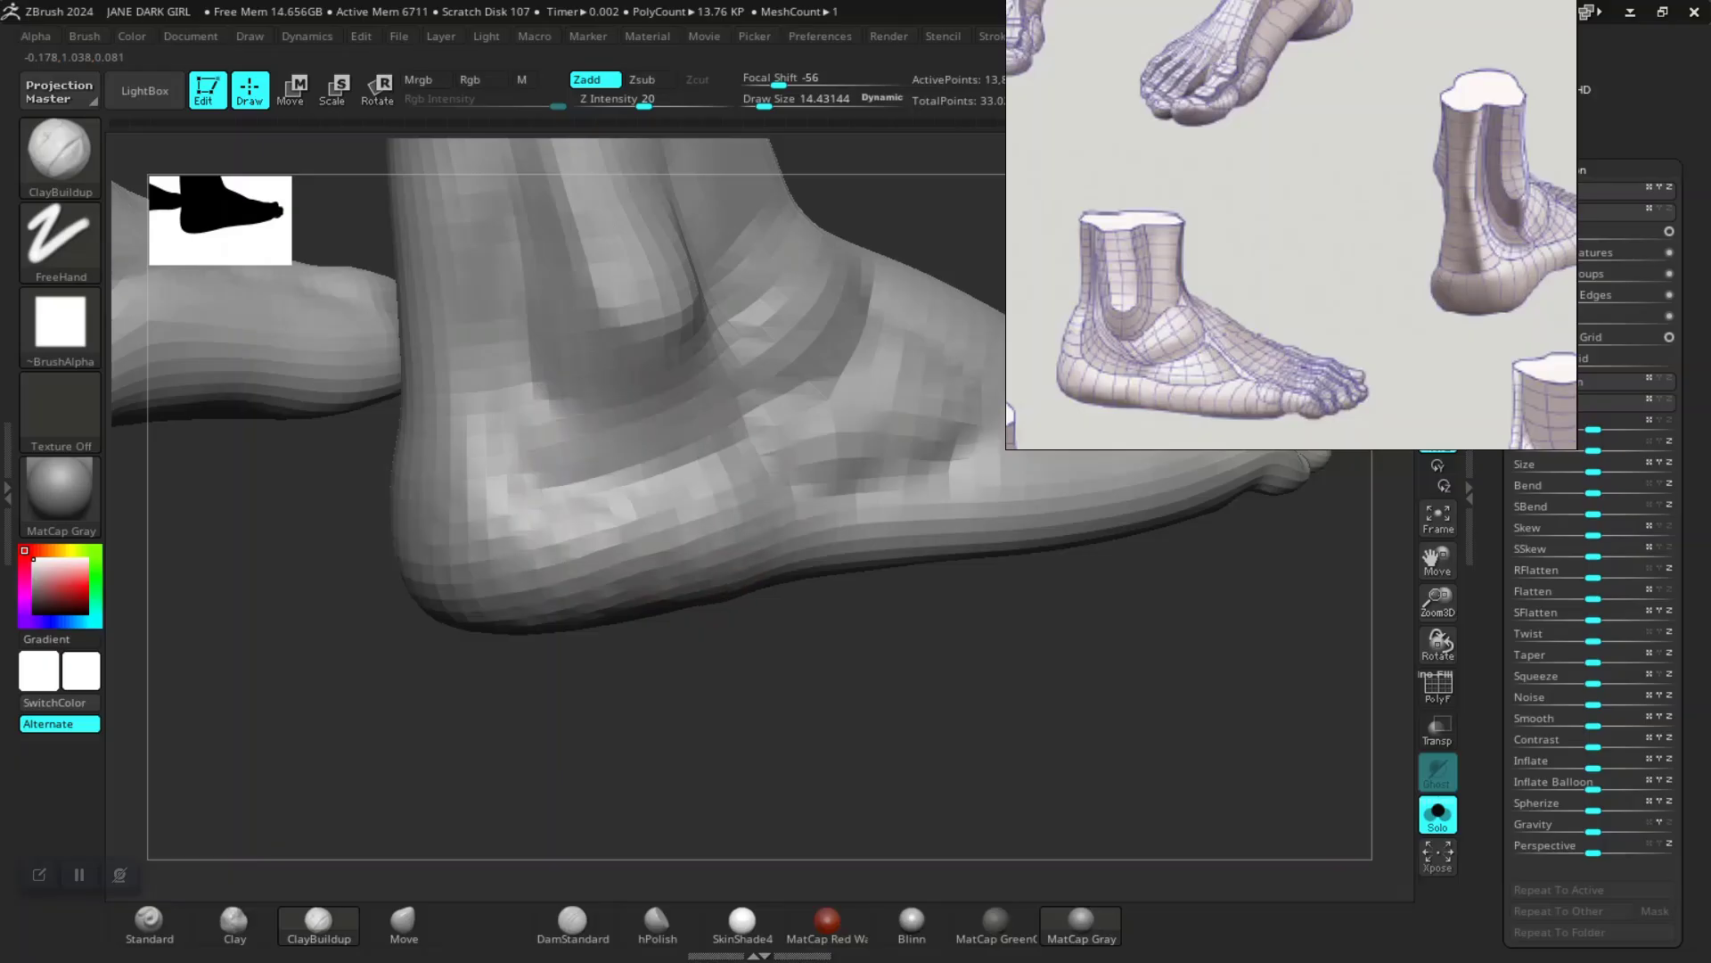
key(shift)
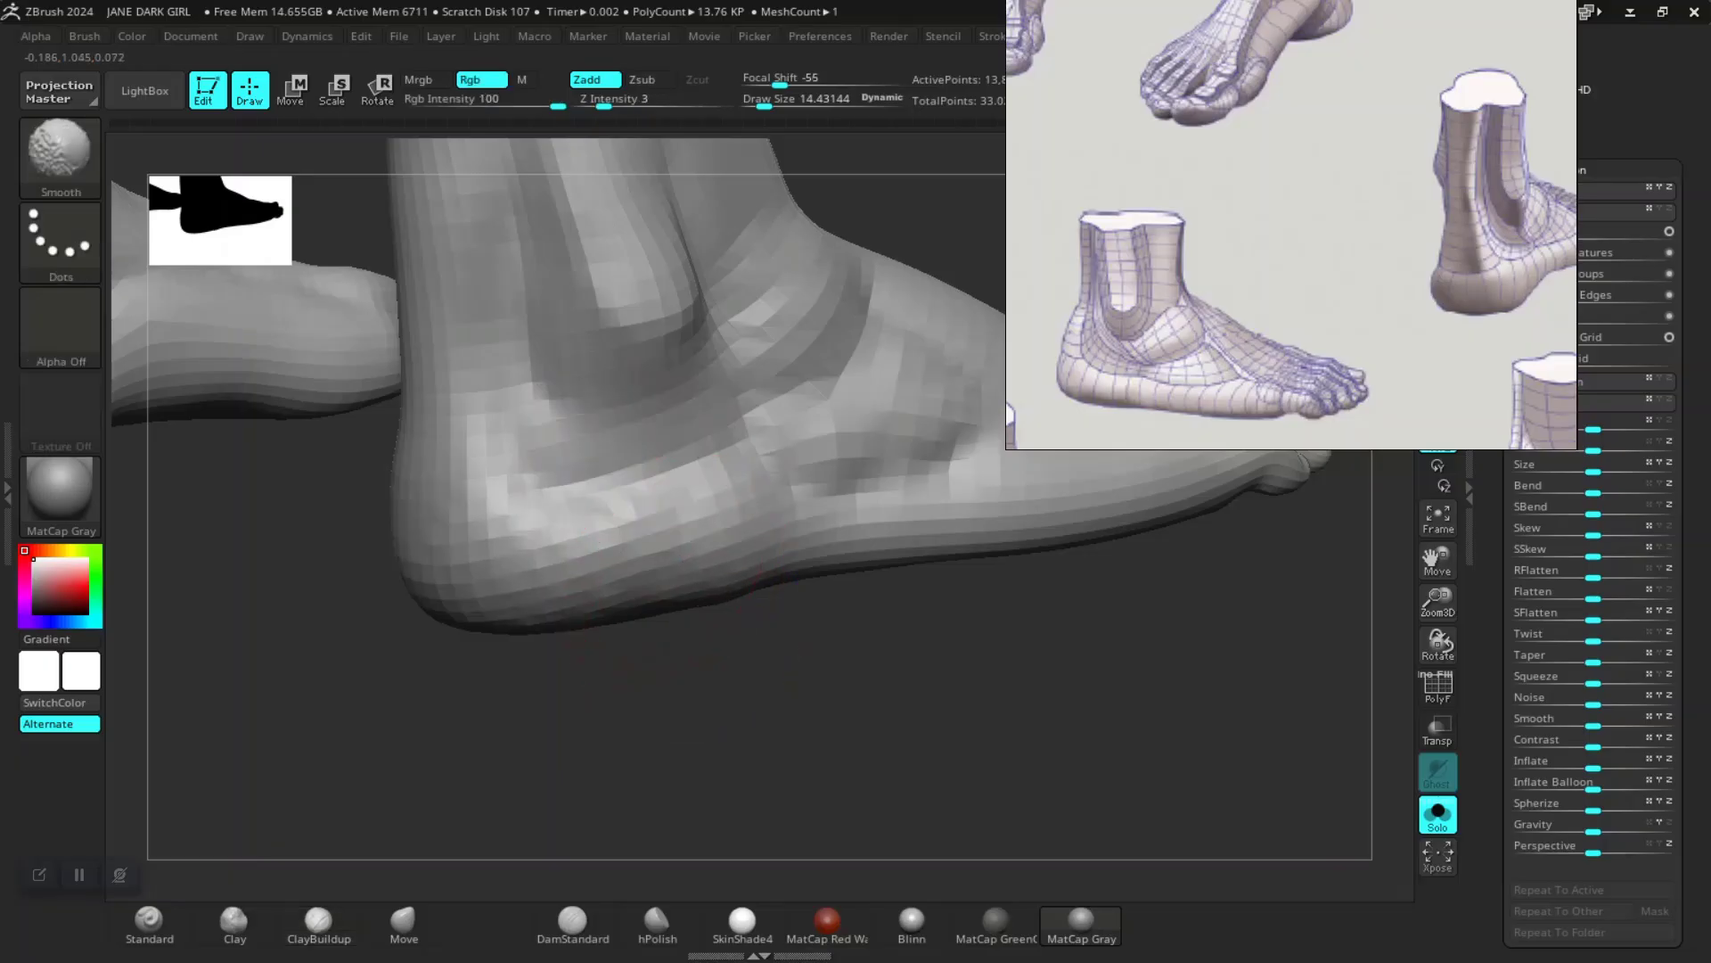
Step: Set the Smooth brush's intensity to 10 and soften the clay strokes on the outer midfoot and in front of the ankle
alt+drag(840, 650, 838, 768)
alt+drag(797, 676, 753, 767)
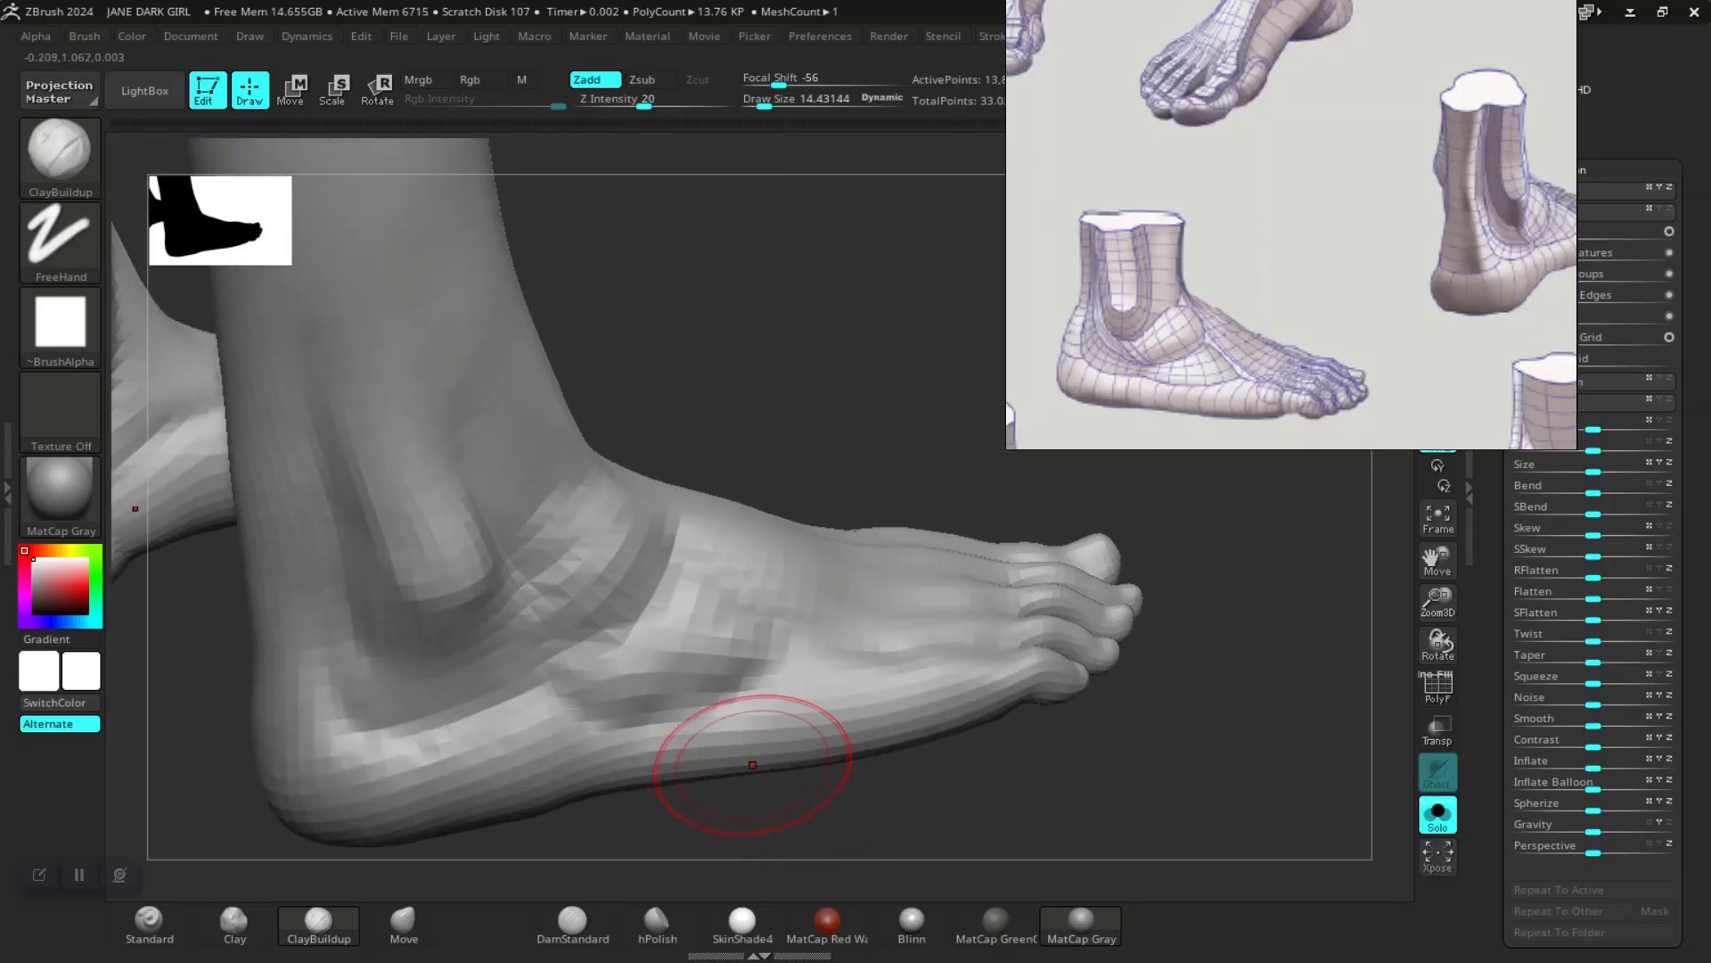
key(shift)
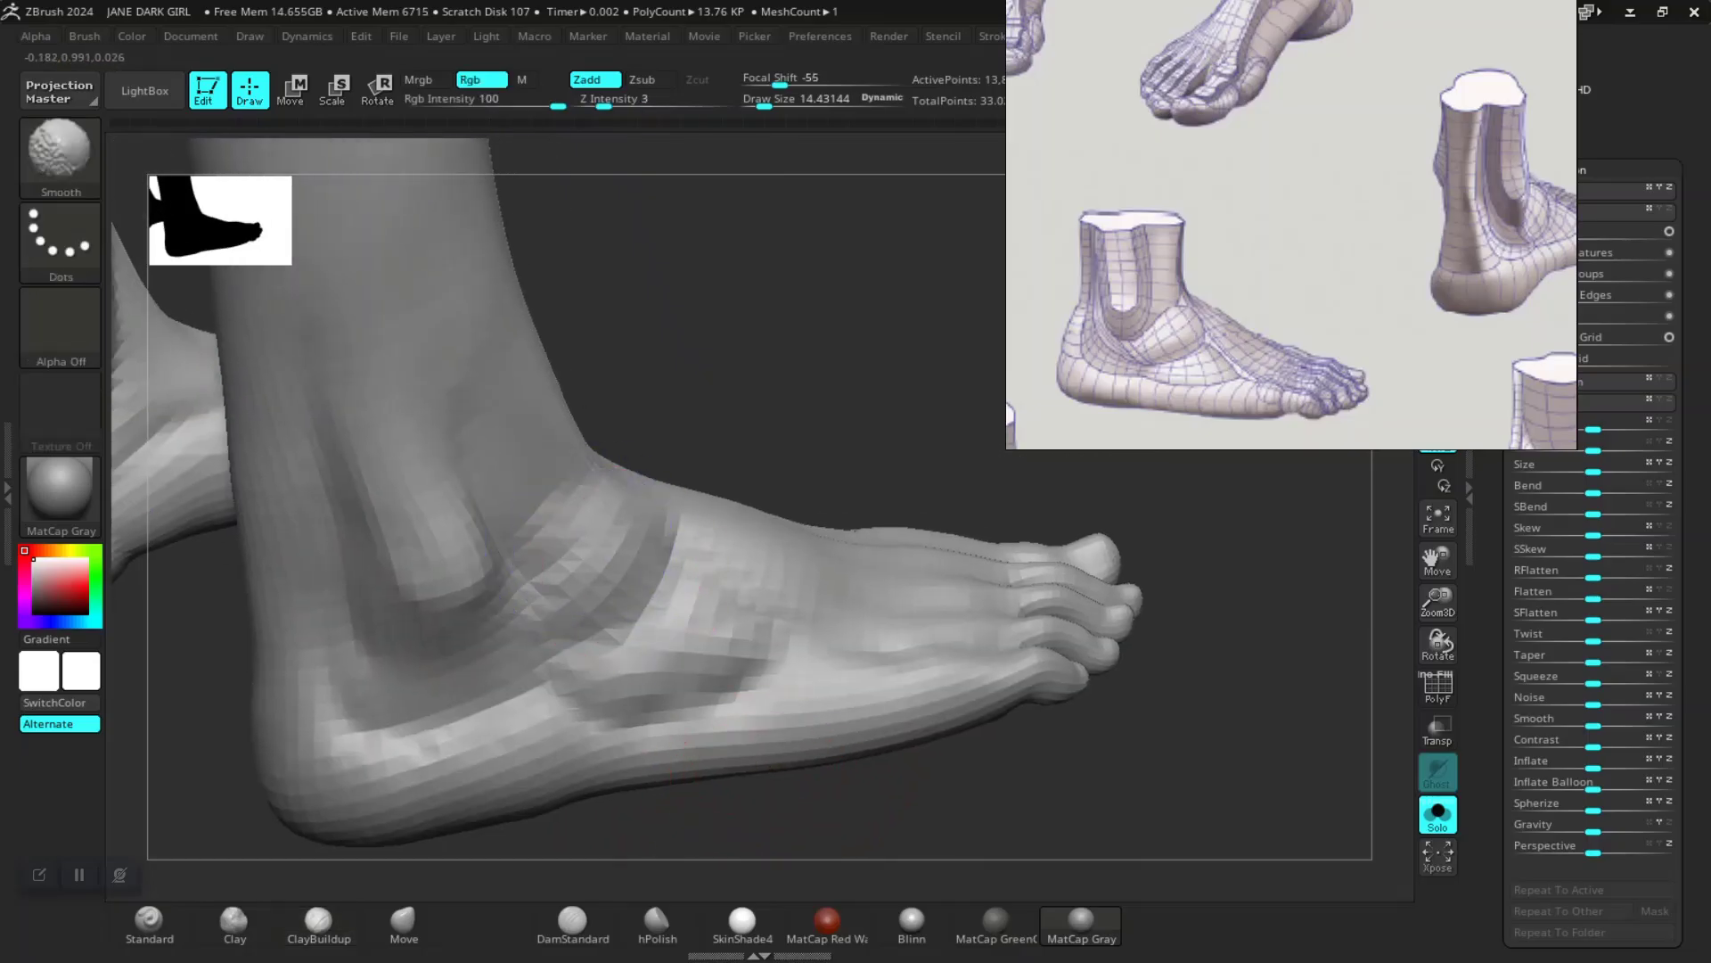
shift+click(606, 103)
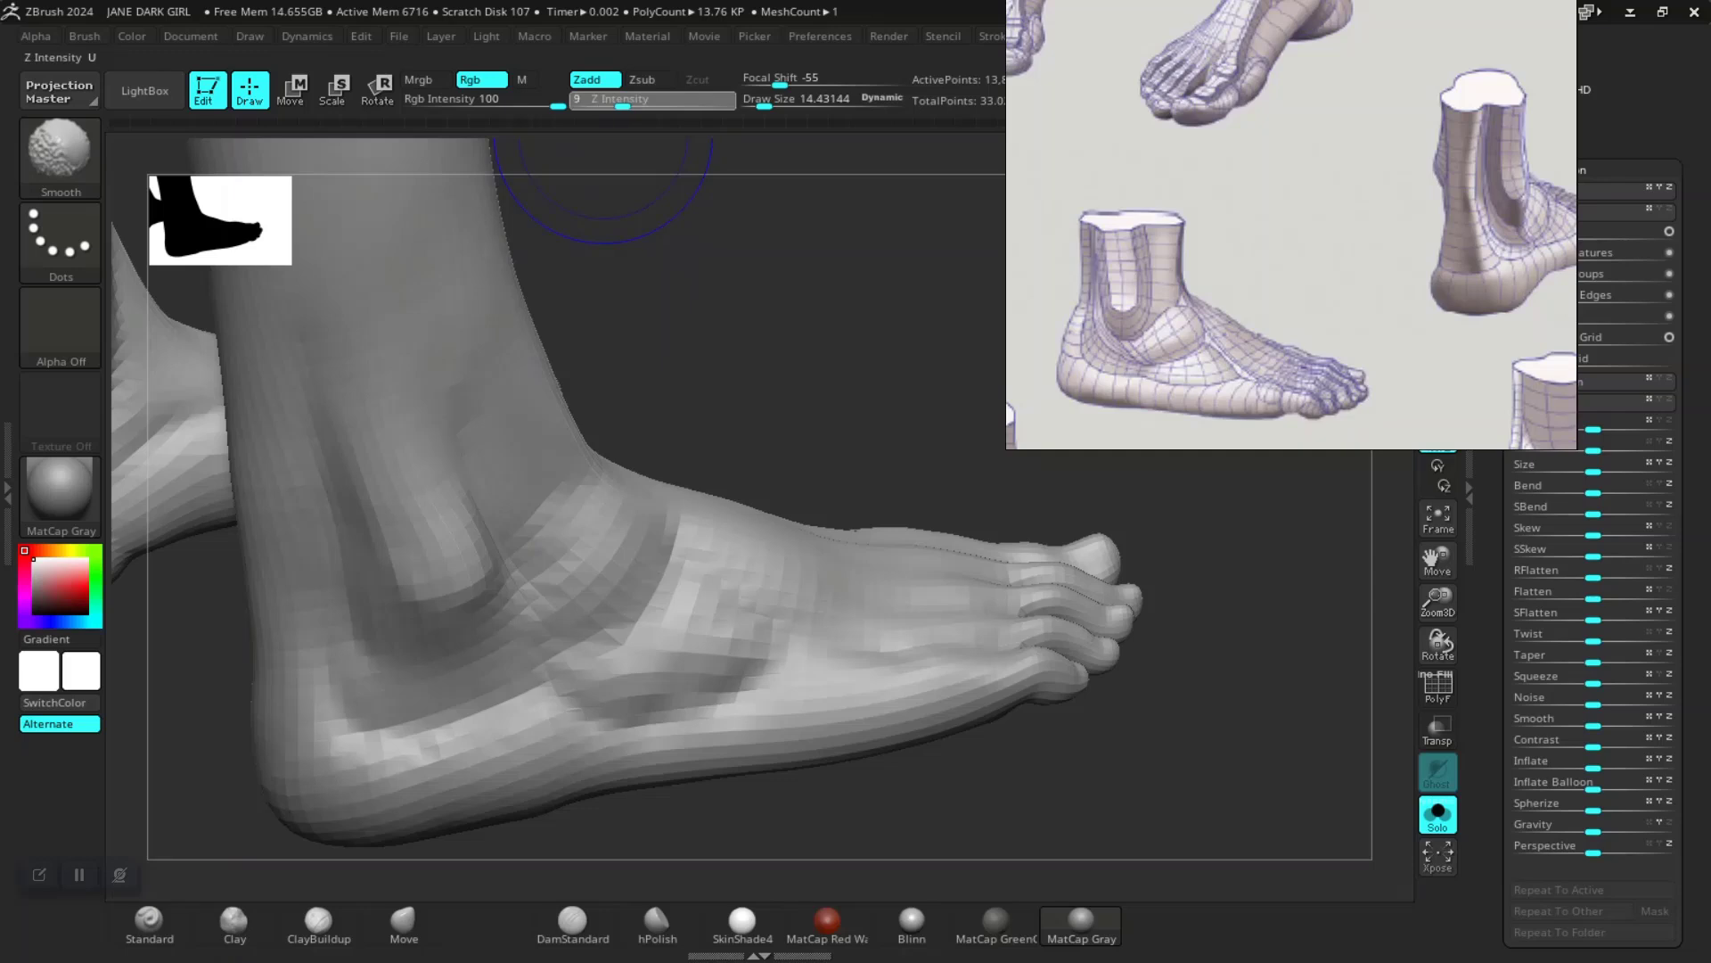
shift+drag(638, 102, 640, 102)
key(shift)
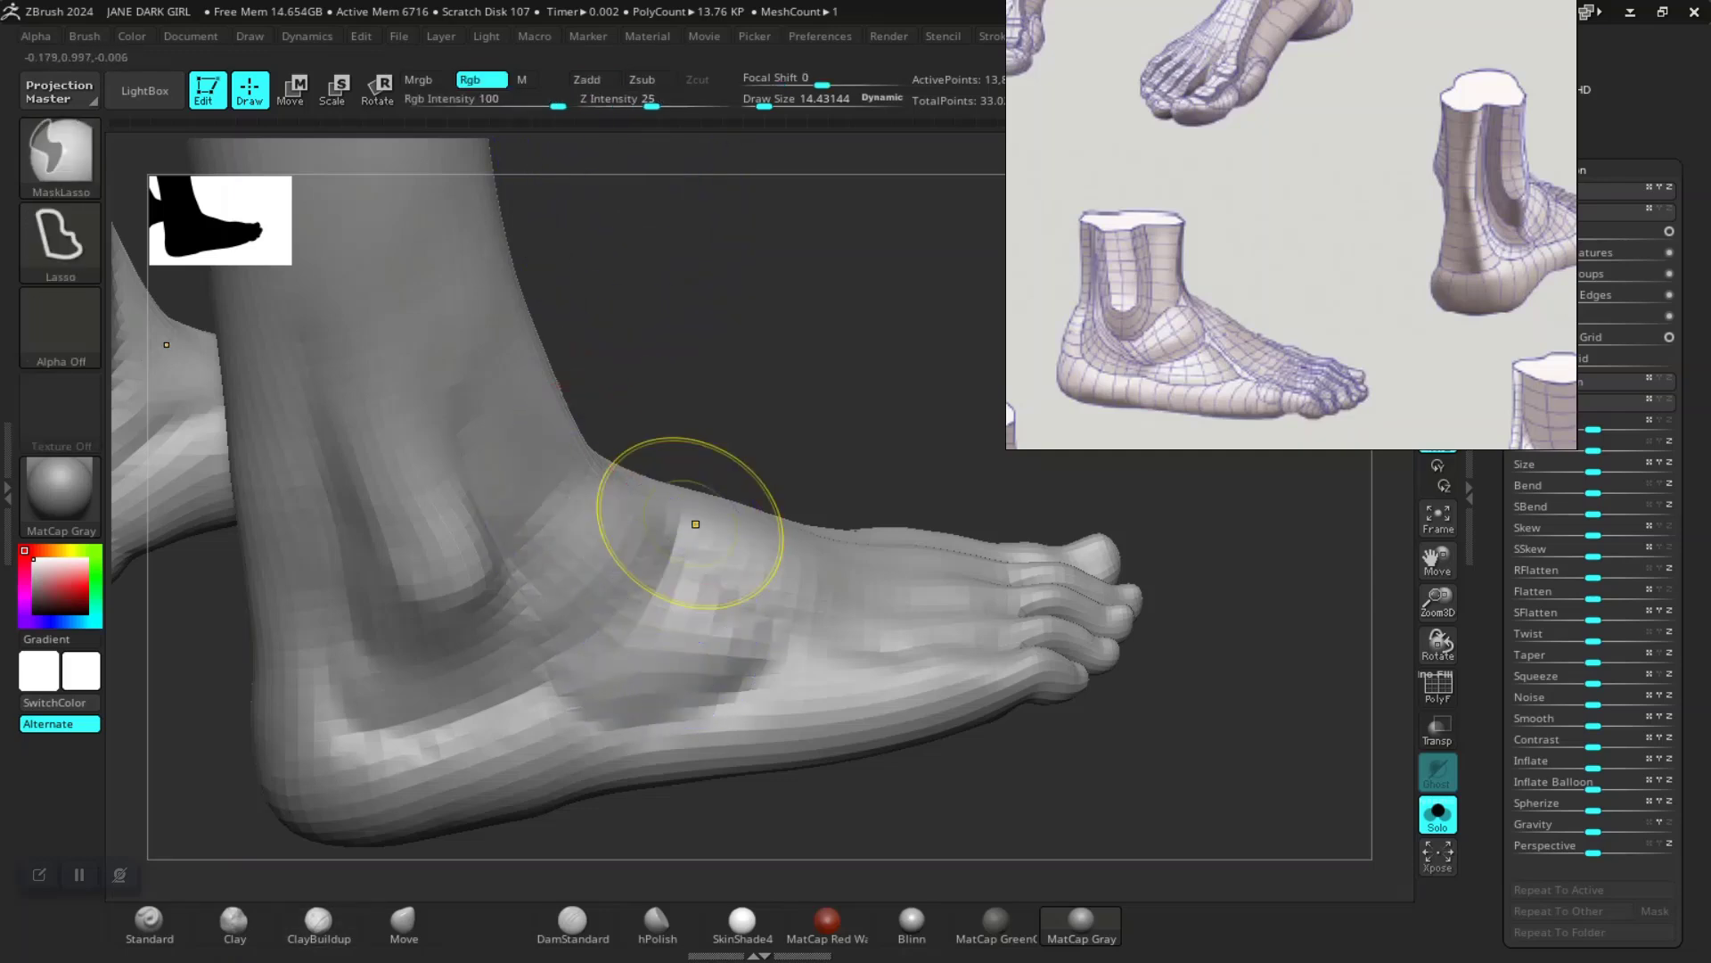
key(ctrl+z)
shift+click(625, 103)
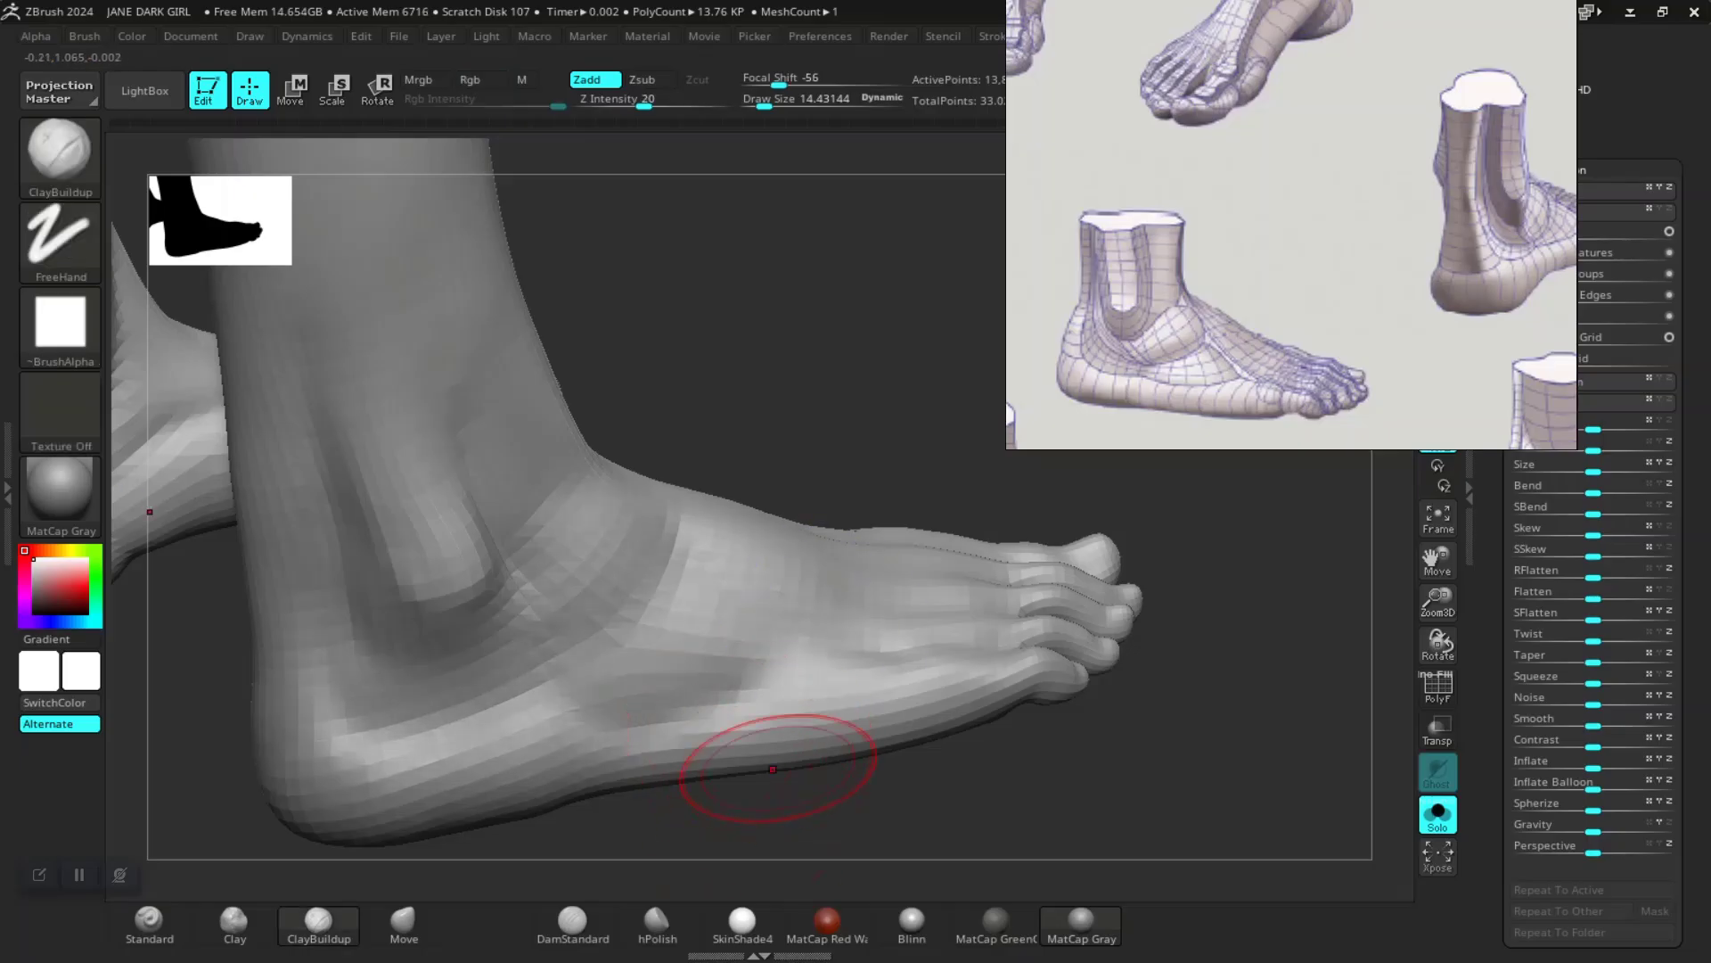
Step: Smooth the top of the instep and the outer midfoot between the ankle and the toes
mouse_move(817, 485)
alt+mouse_down()
mouse_move(858, 471)
mouse_move(829, 624)
alt+mouse_up()
ctrl+shift+click(814, 574)
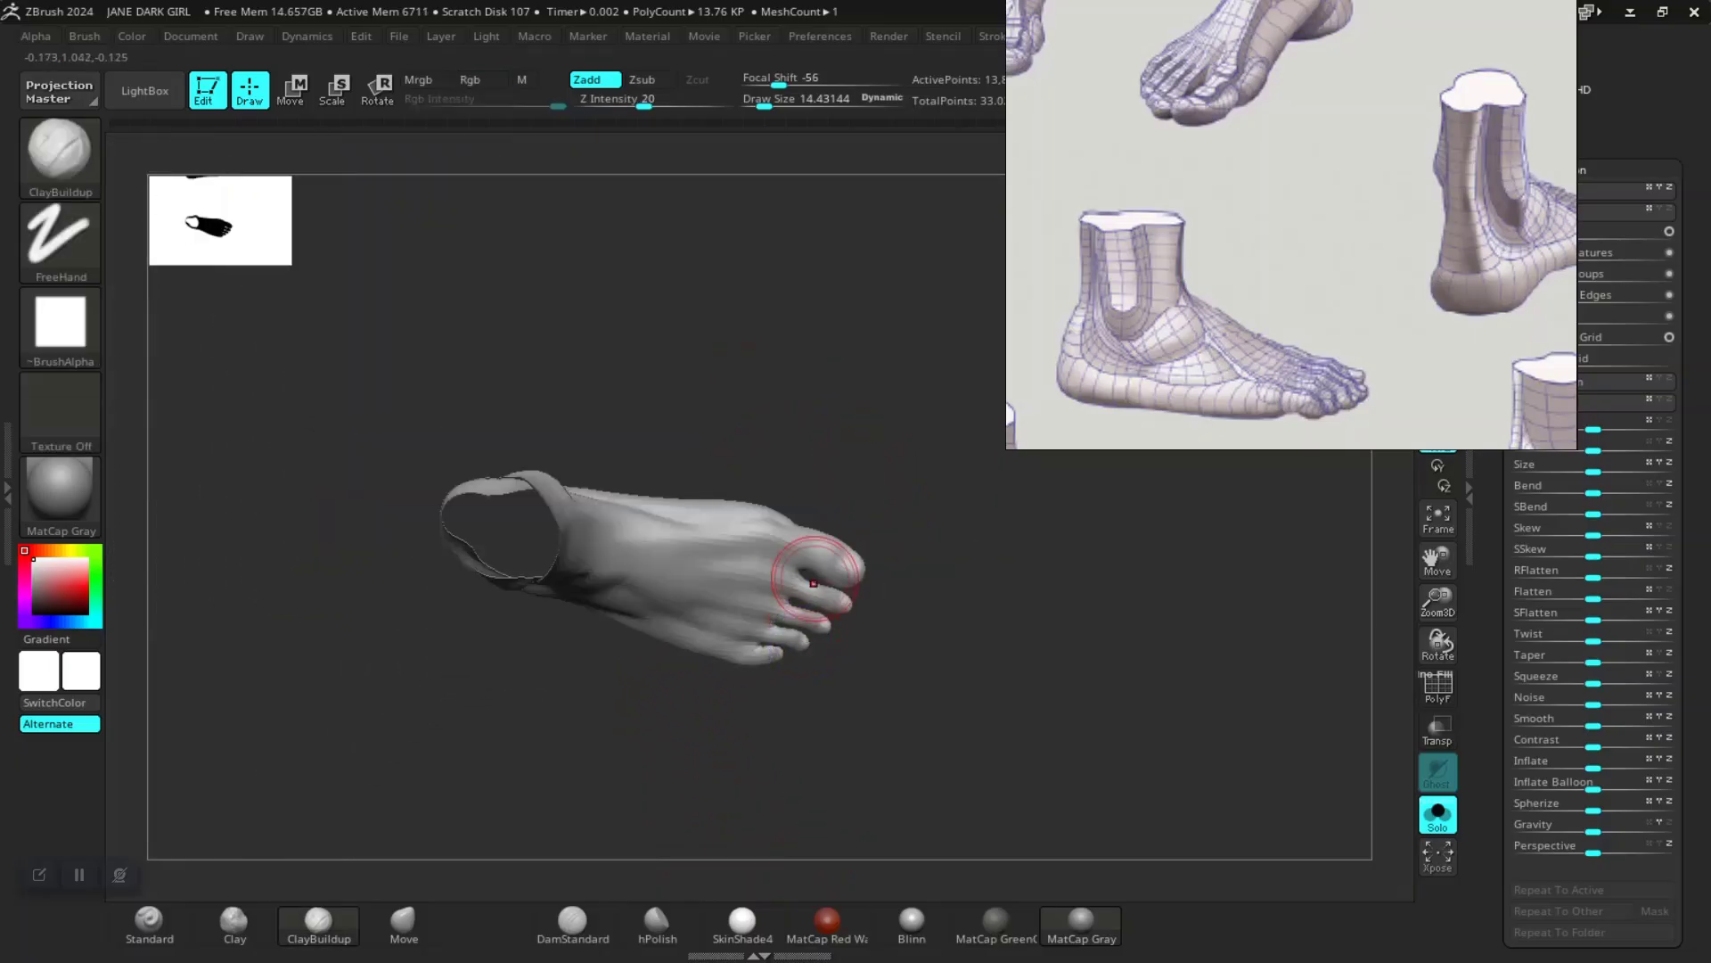
alt+drag(927, 499, 913, 641)
drag(829, 365, 754, 395)
shift+drag(664, 557, 661, 584)
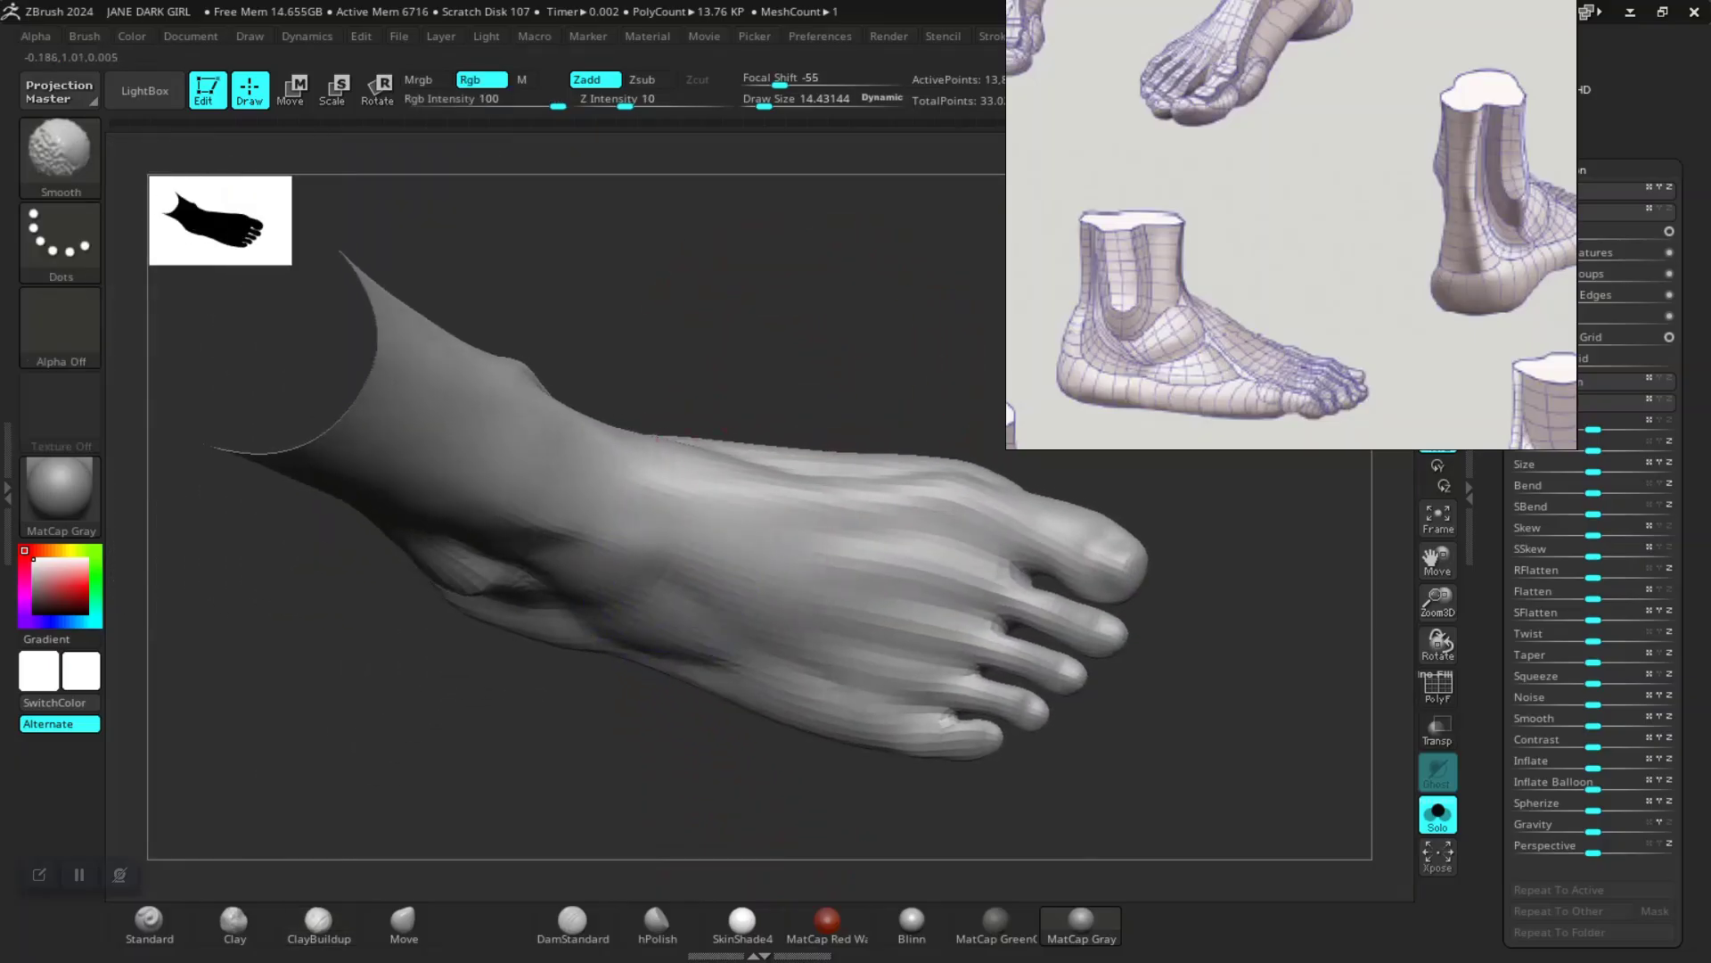
shift+drag(779, 603, 776, 489)
mouse_move(803, 374)
mouse_down()
mouse_move(781, 537)
mouse_move(798, 599)
mouse_up()
shift+drag(731, 515, 700, 526)
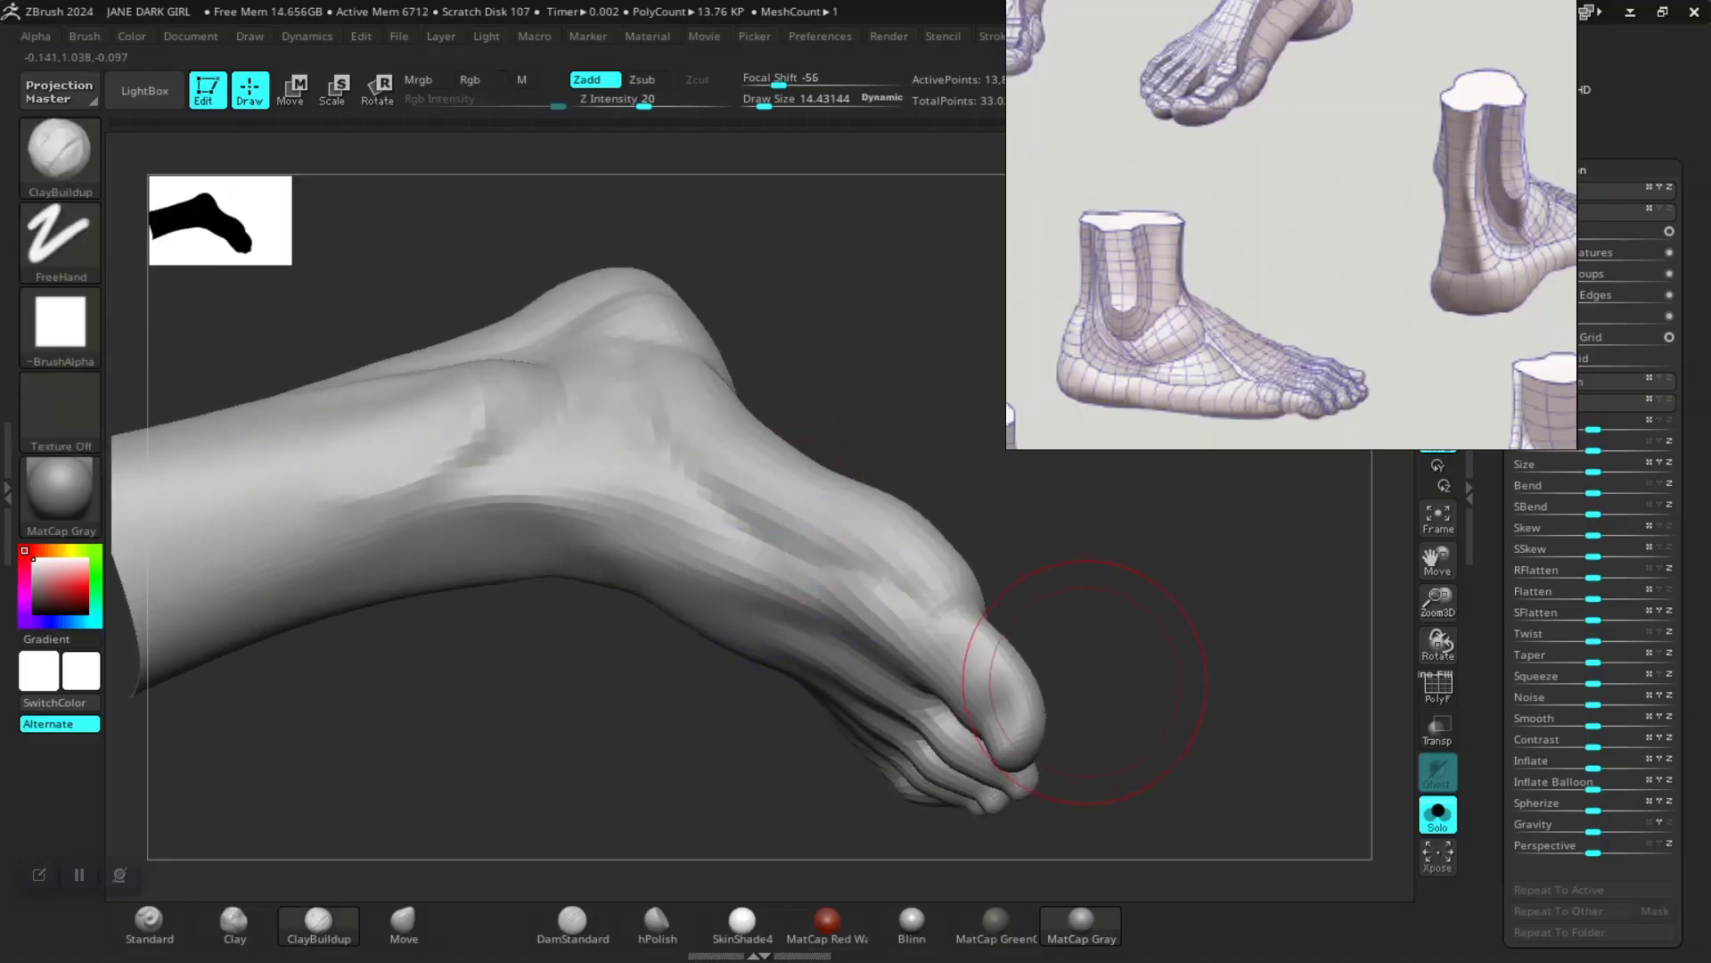
Step: Soften the tendon ridges along the inner instep toward the big toe with the Smooth brush
mouse_move(1087, 685)
mouse_down()
mouse_move(1137, 624)
mouse_move(1239, 579)
mouse_move(1186, 633)
mouse_move(890, 737)
mouse_up()
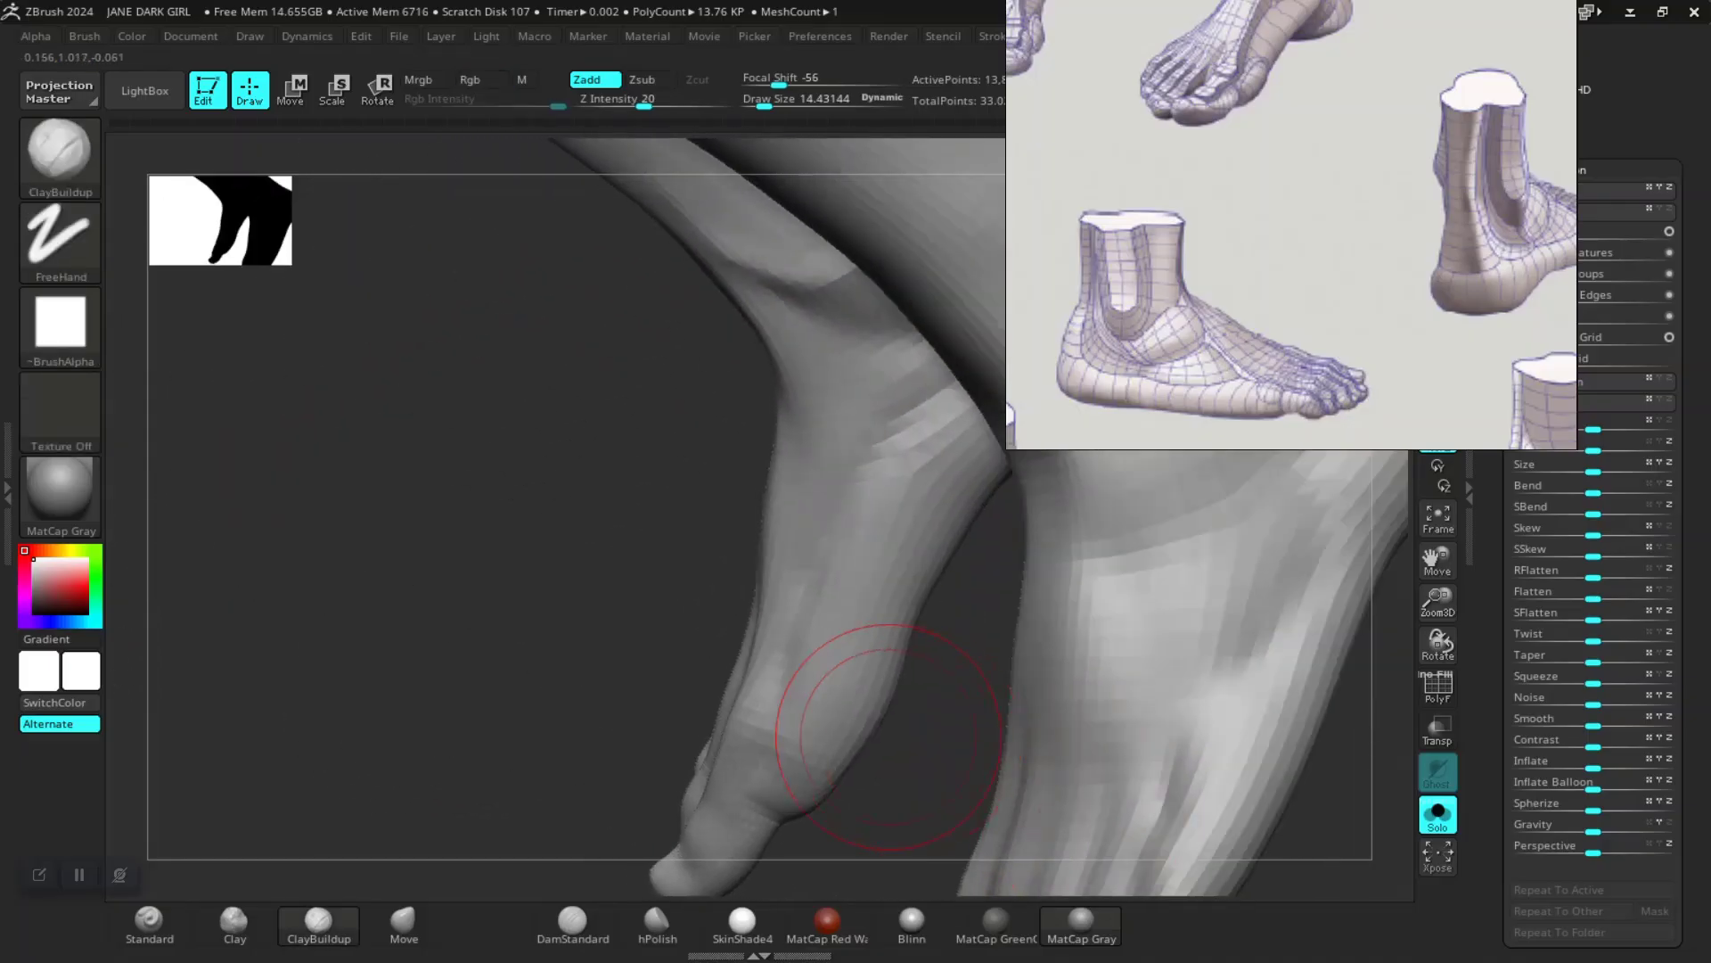
mouse_move(534, 637)
mouse_down()
mouse_move(615, 624)
mouse_move(584, 615)
mouse_up()
drag(1005, 657, 878, 624)
key(shift)
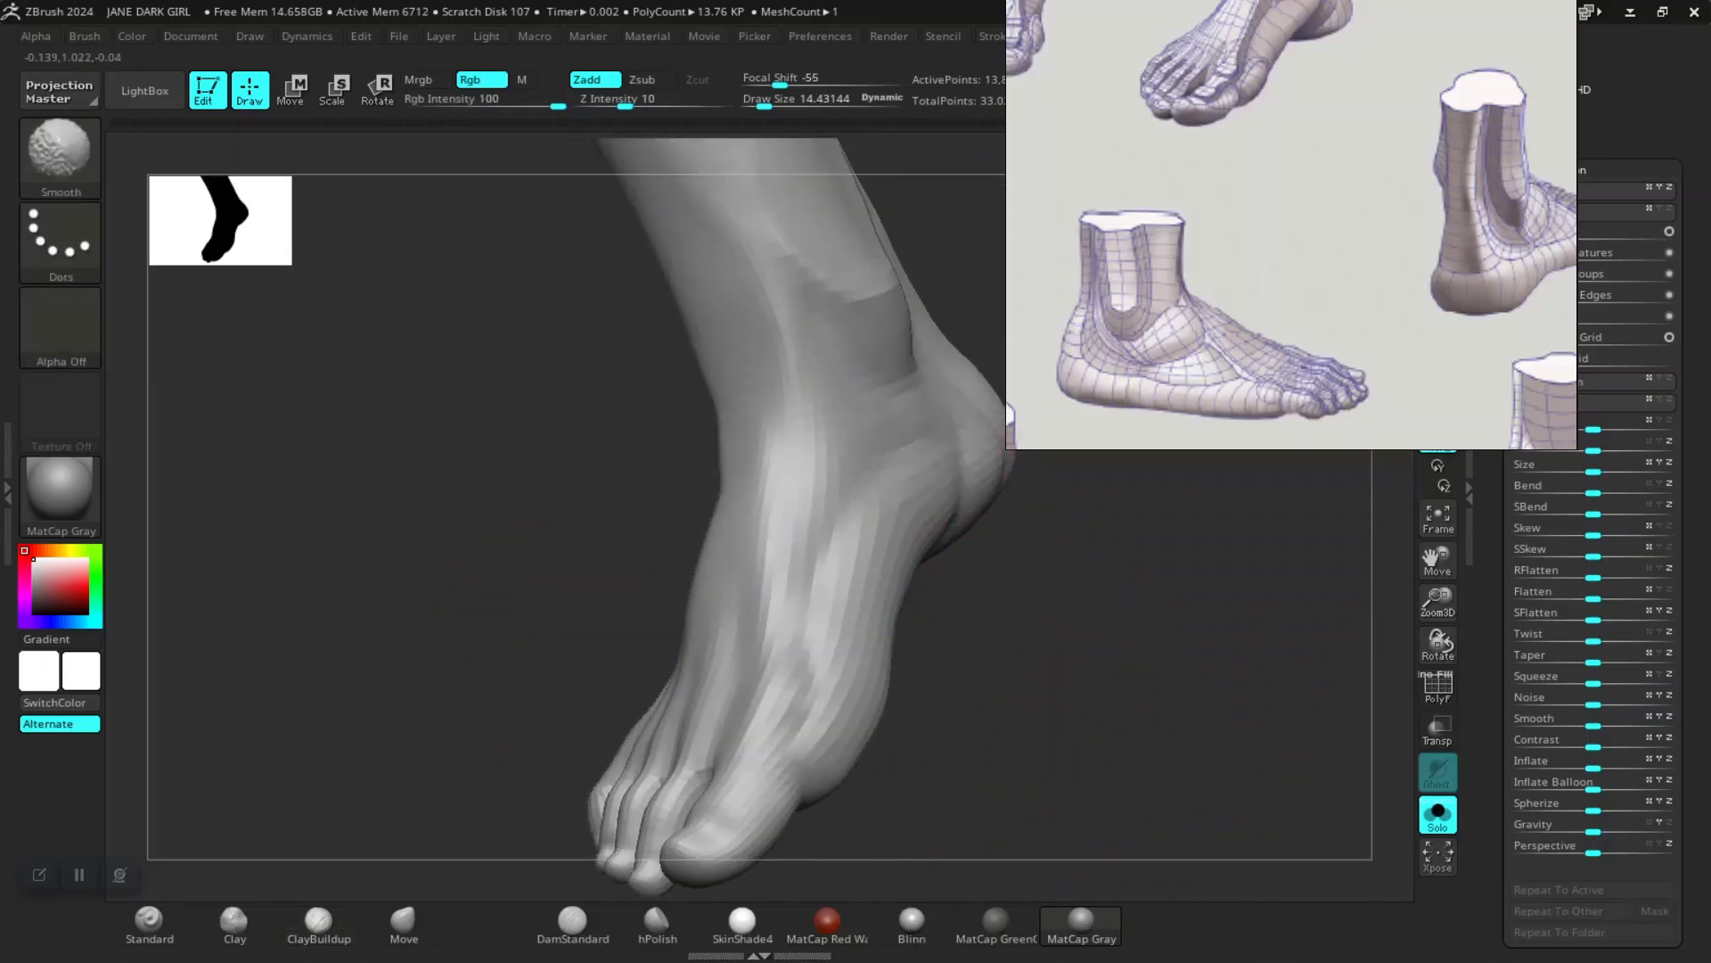
mouse_move(1061, 678)
mouse_down()
mouse_move(972, 695)
mouse_move(882, 669)
mouse_up()
mouse_move(357, 374)
mouse_down()
mouse_move(419, 401)
mouse_move(459, 453)
mouse_up()
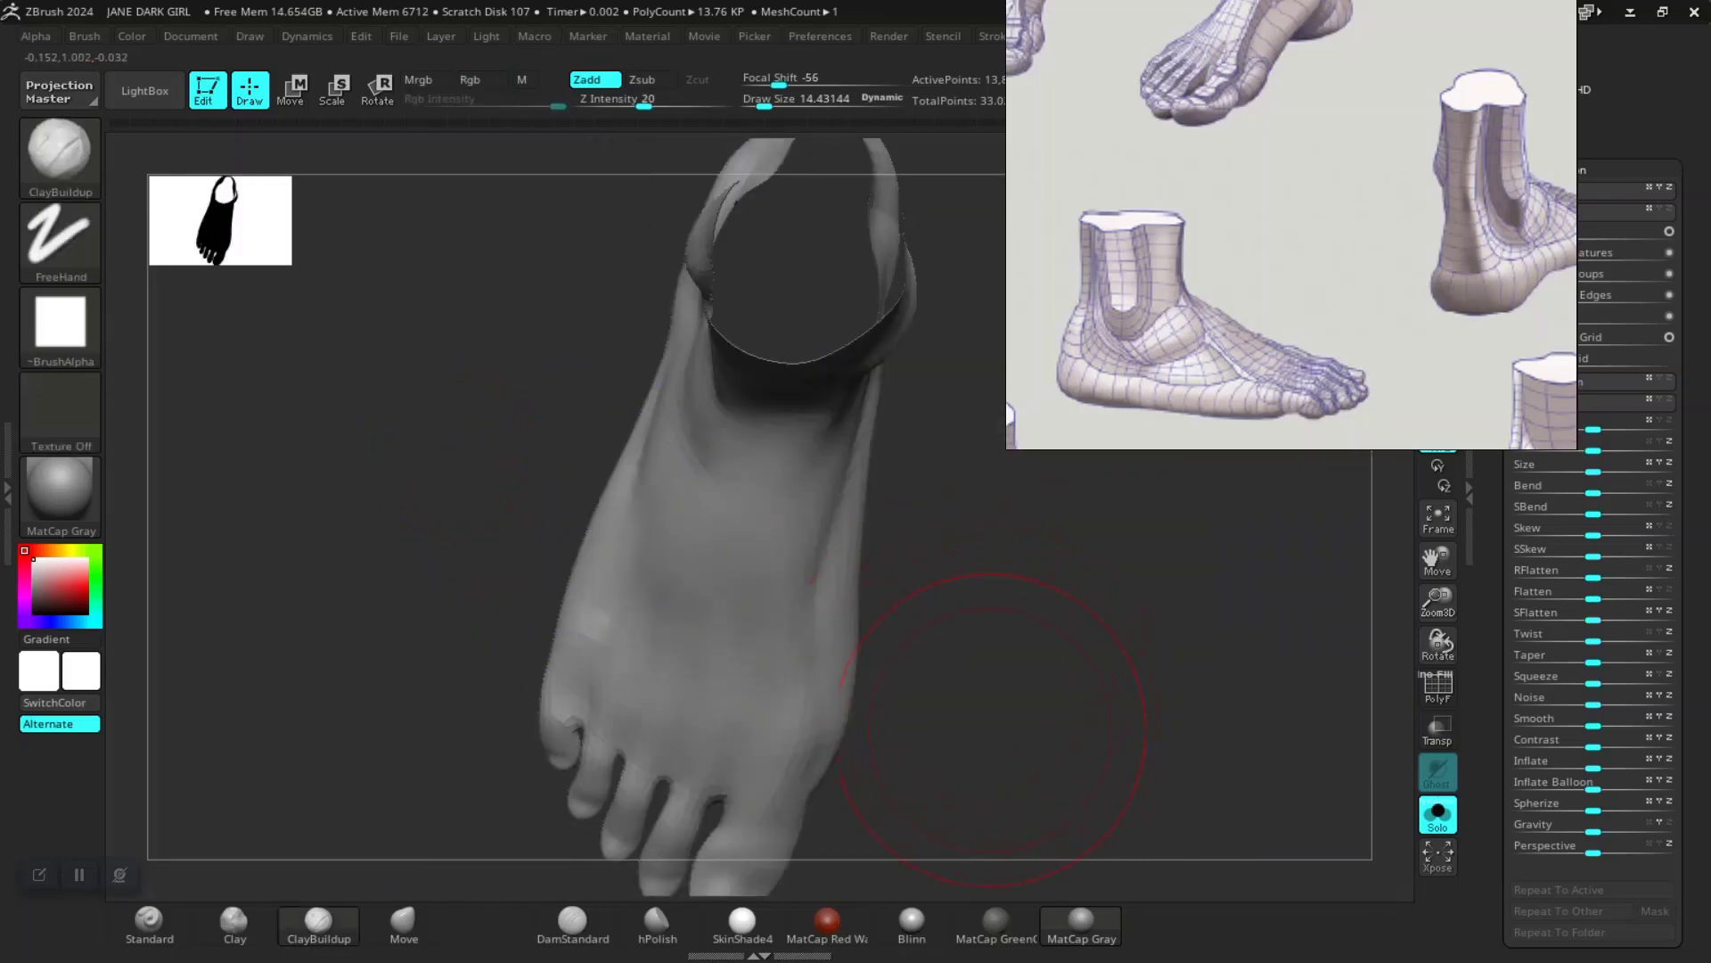
mouse_move(1001, 714)
mouse_down()
mouse_move(1002, 620)
mouse_move(865, 620)
mouse_up()
mouse_move(981, 673)
mouse_down()
mouse_move(892, 687)
mouse_move(886, 749)
mouse_move(902, 735)
mouse_up()
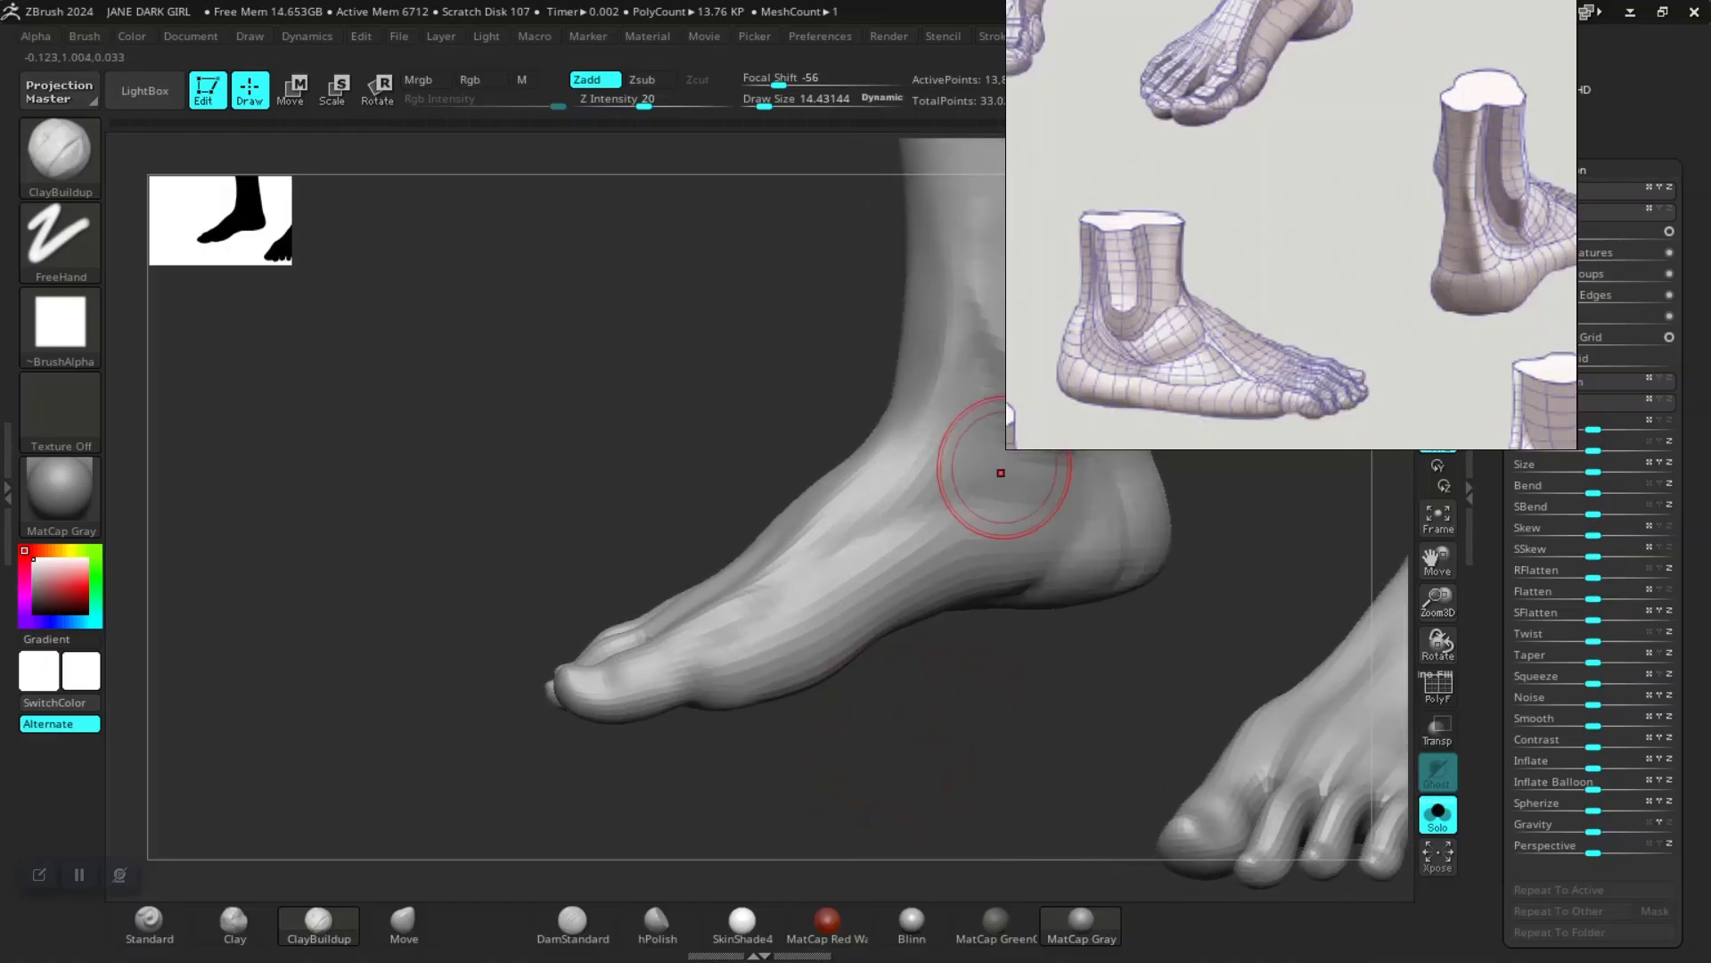
key(shift)
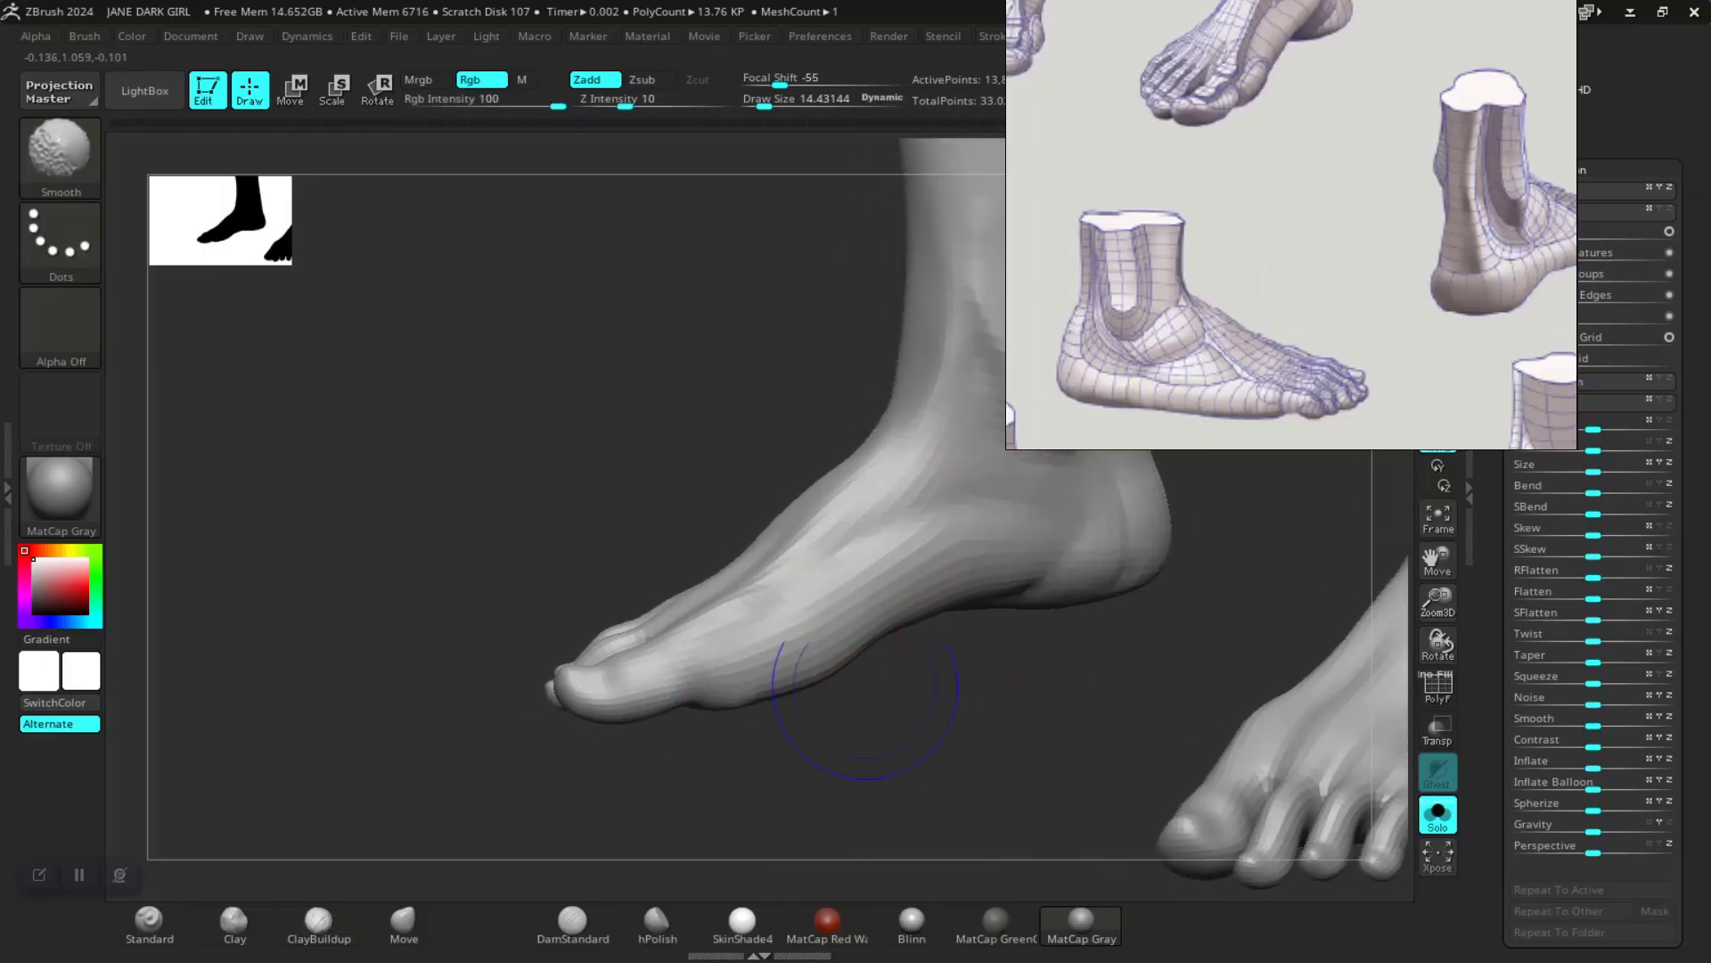
Step: Smooth the hollows around the inner ankle bone and the transition into the arch and heel
alt+drag(1002, 659, 891, 829)
shift+drag(917, 610, 926, 615)
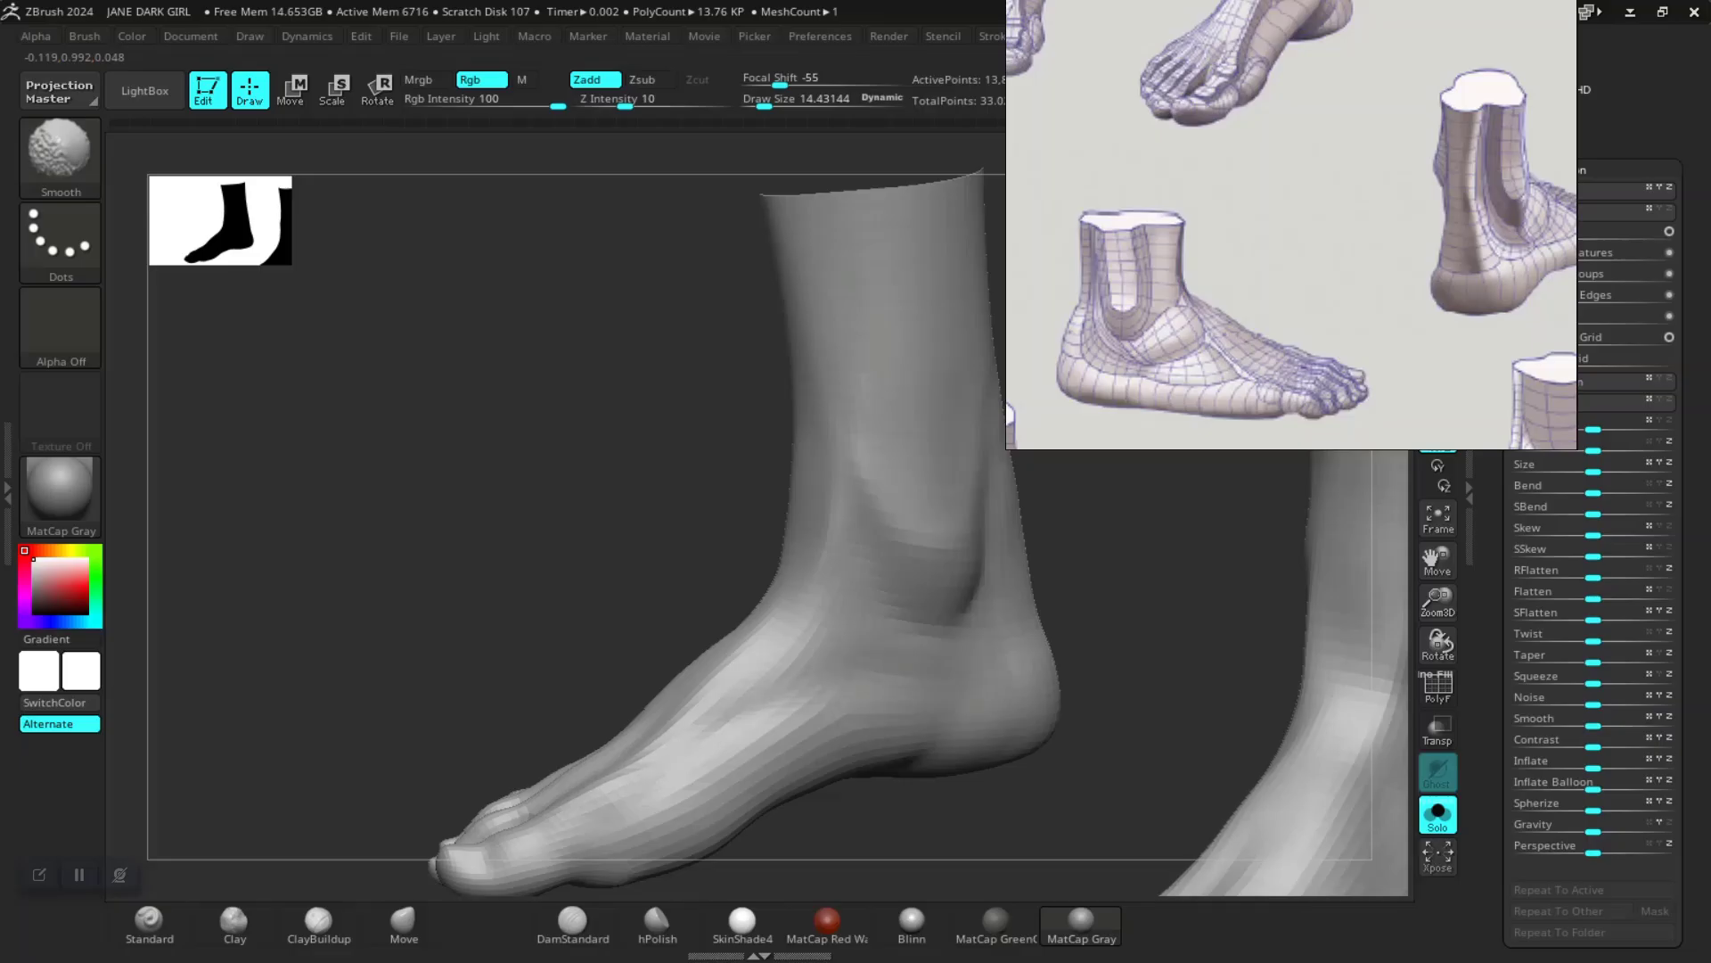
drag(1143, 618, 1114, 510)
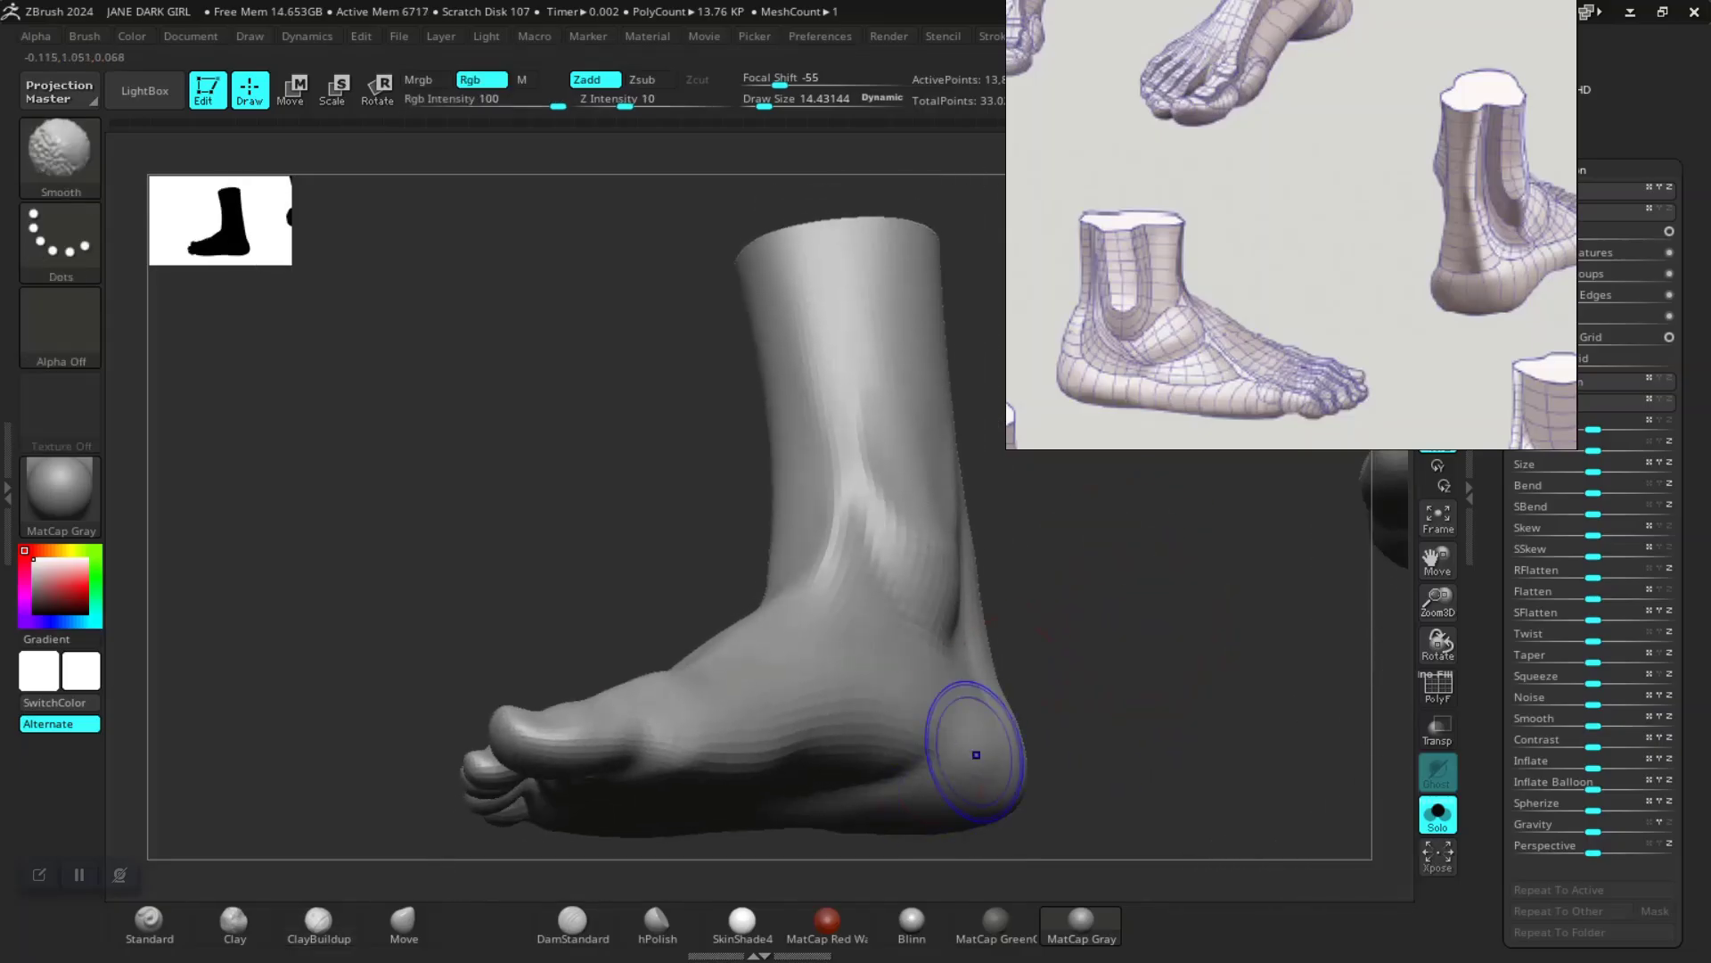
mouse_move(1146, 631)
mouse_down()
mouse_move(989, 635)
mouse_move(1001, 684)
mouse_move(861, 543)
mouse_up()
key(shift)
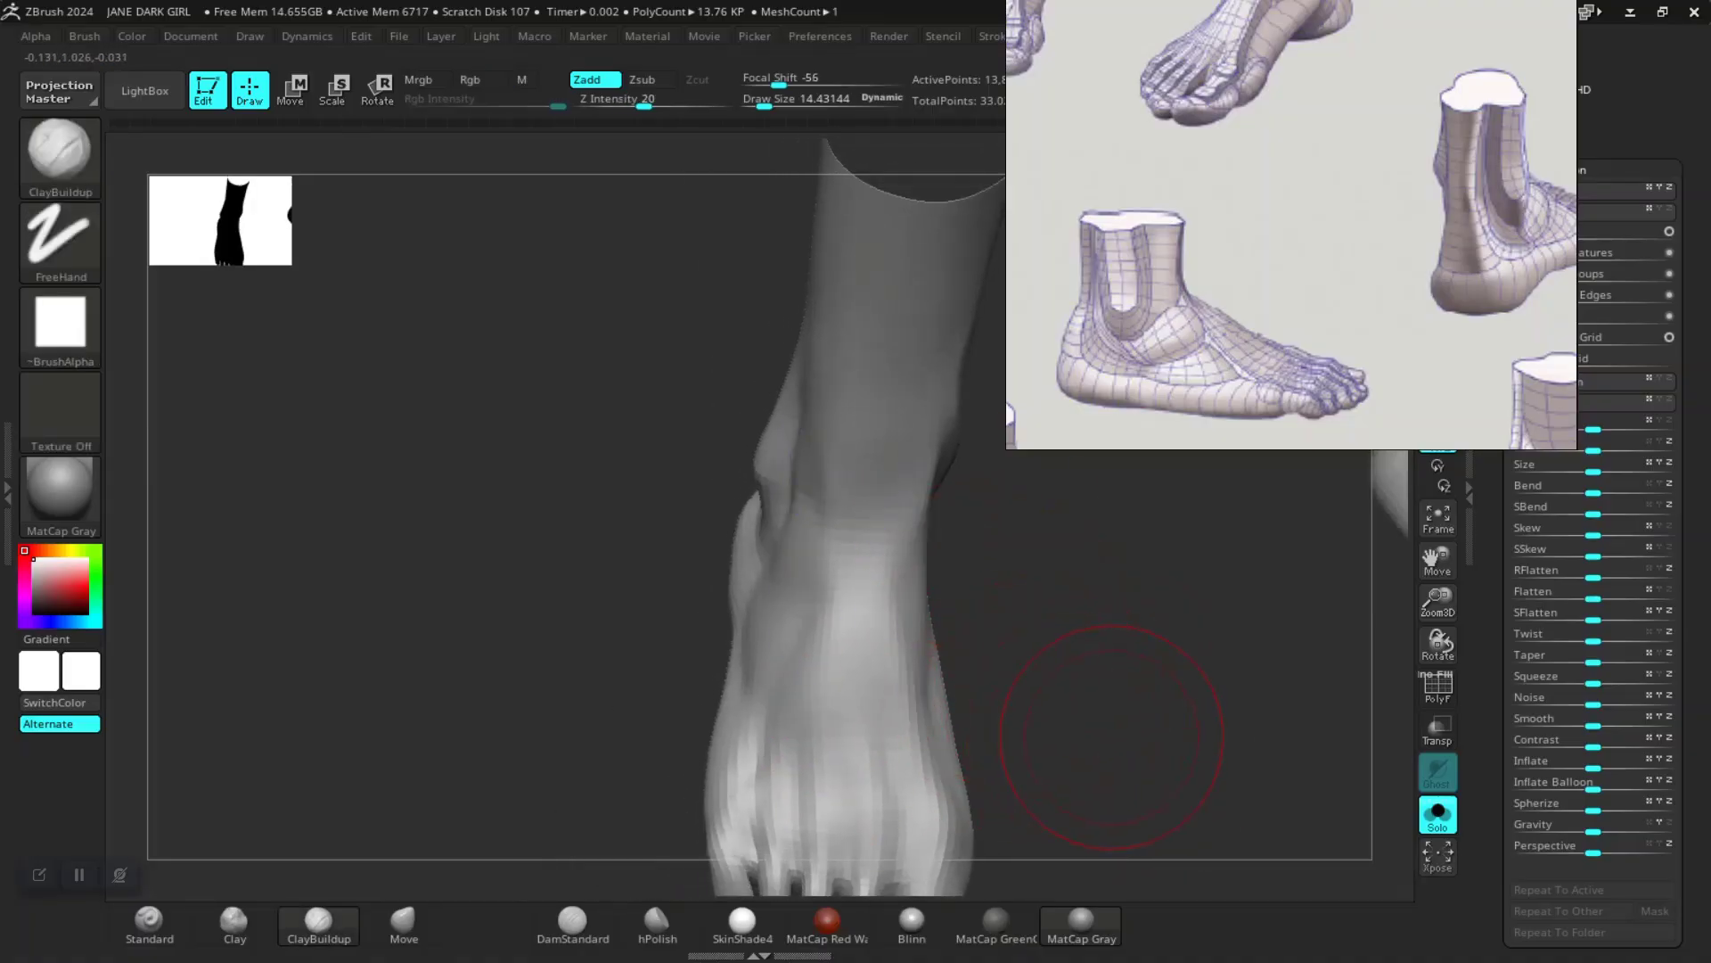
Step: Refine the lower edge of the inner ankle bone with Move and DamStandard, following the inner-side foot reference
mouse_move(1111, 726)
alt+mouse_down()
mouse_move(884, 472)
mouse_move(979, 640)
mouse_move(1025, 517)
alt+mouse_up()
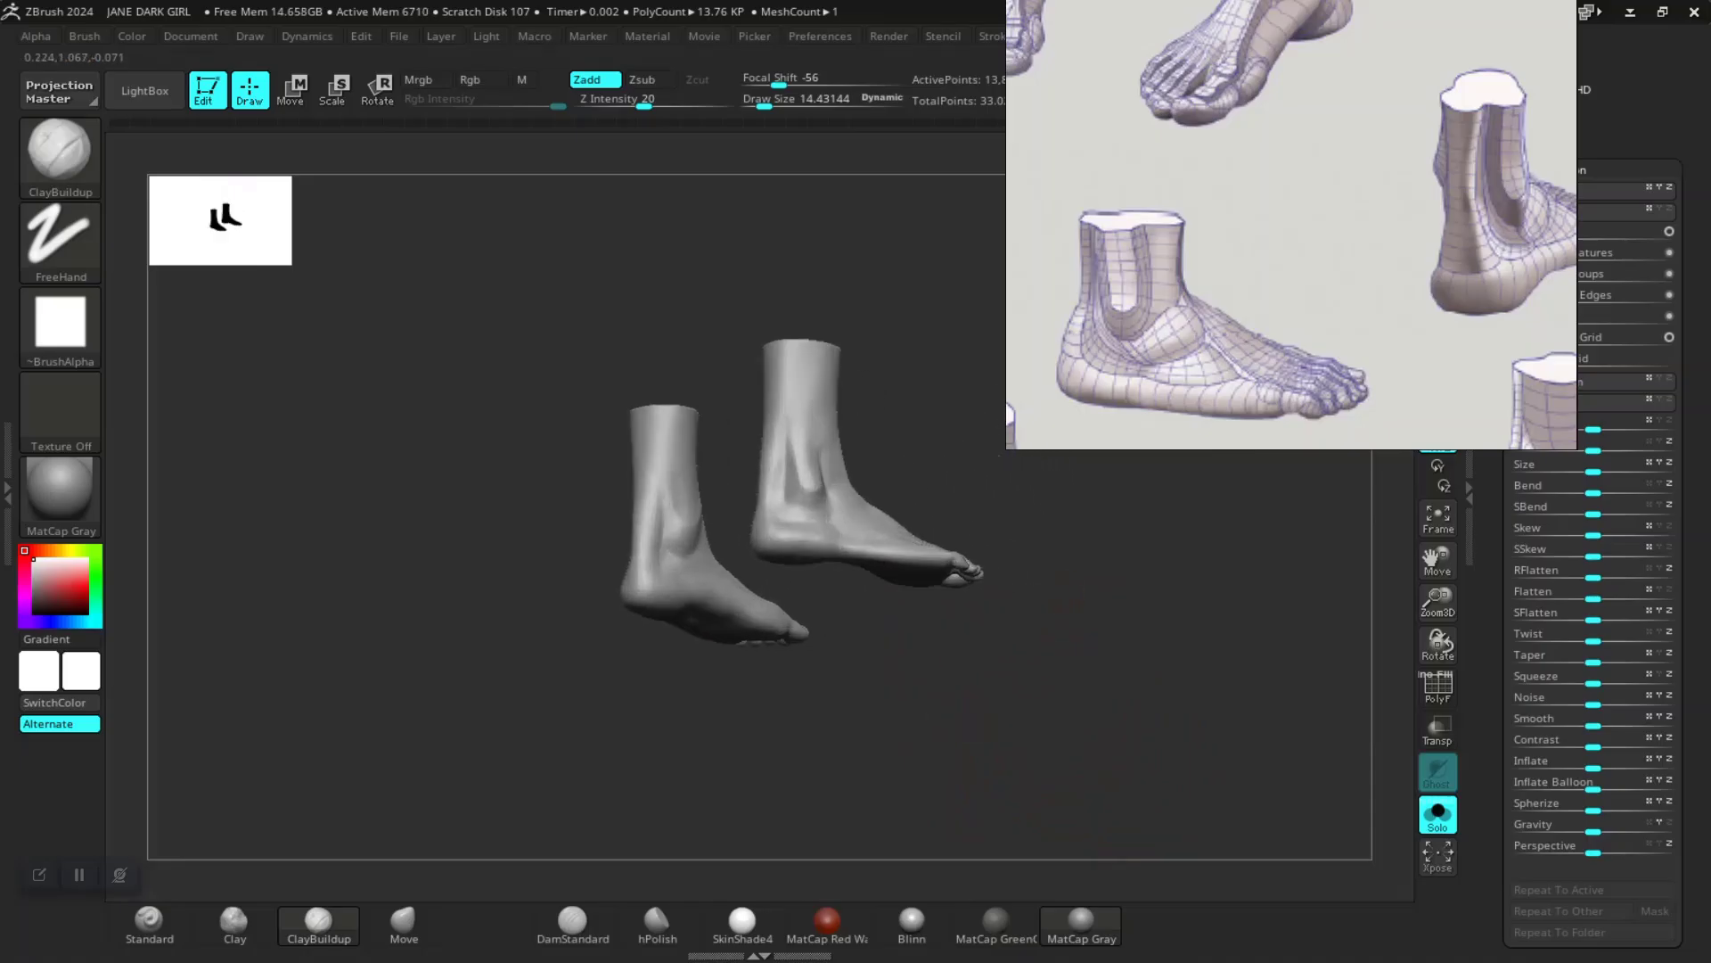
alt+drag(1069, 464, 1132, 588)
mouse_move(719, 553)
shift+mouse_down()
mouse_move(735, 571)
mouse_move(838, 571)
mouse_move(945, 620)
shift+mouse_up()
drag(1025, 544, 1119, 551)
mouse_move(986, 570)
mouse_down()
mouse_move(1221, 575)
mouse_move(1203, 575)
mouse_up()
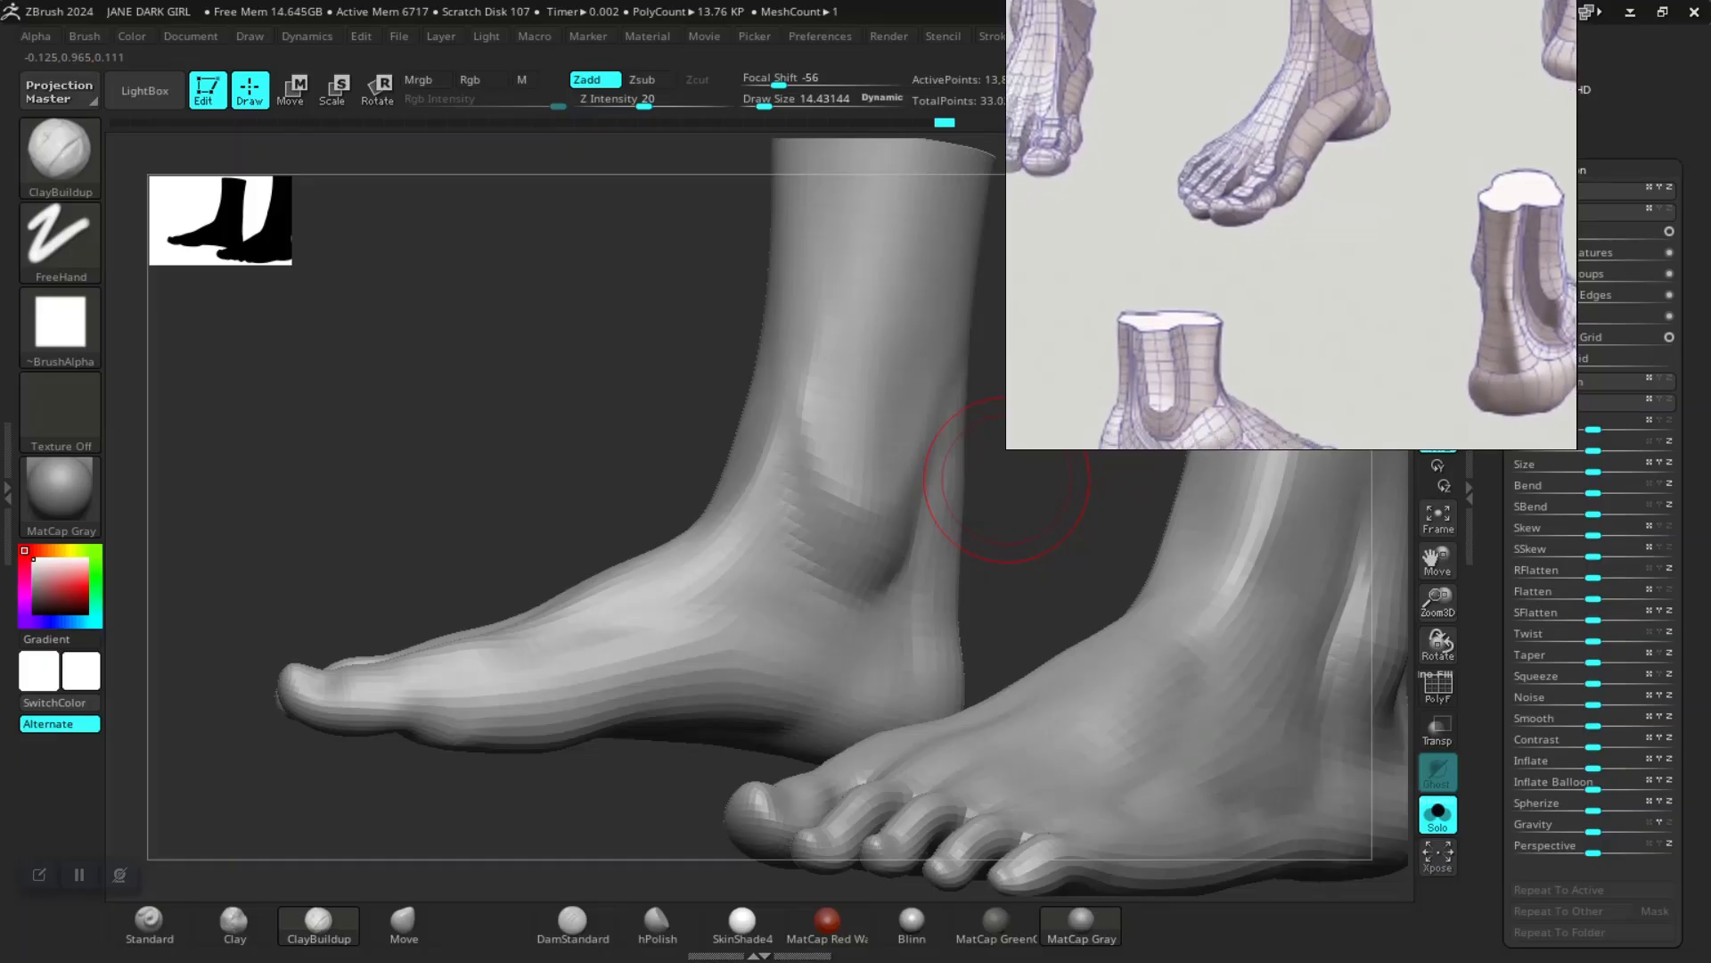
drag(1007, 480, 866, 486)
drag(505, 409, 642, 447)
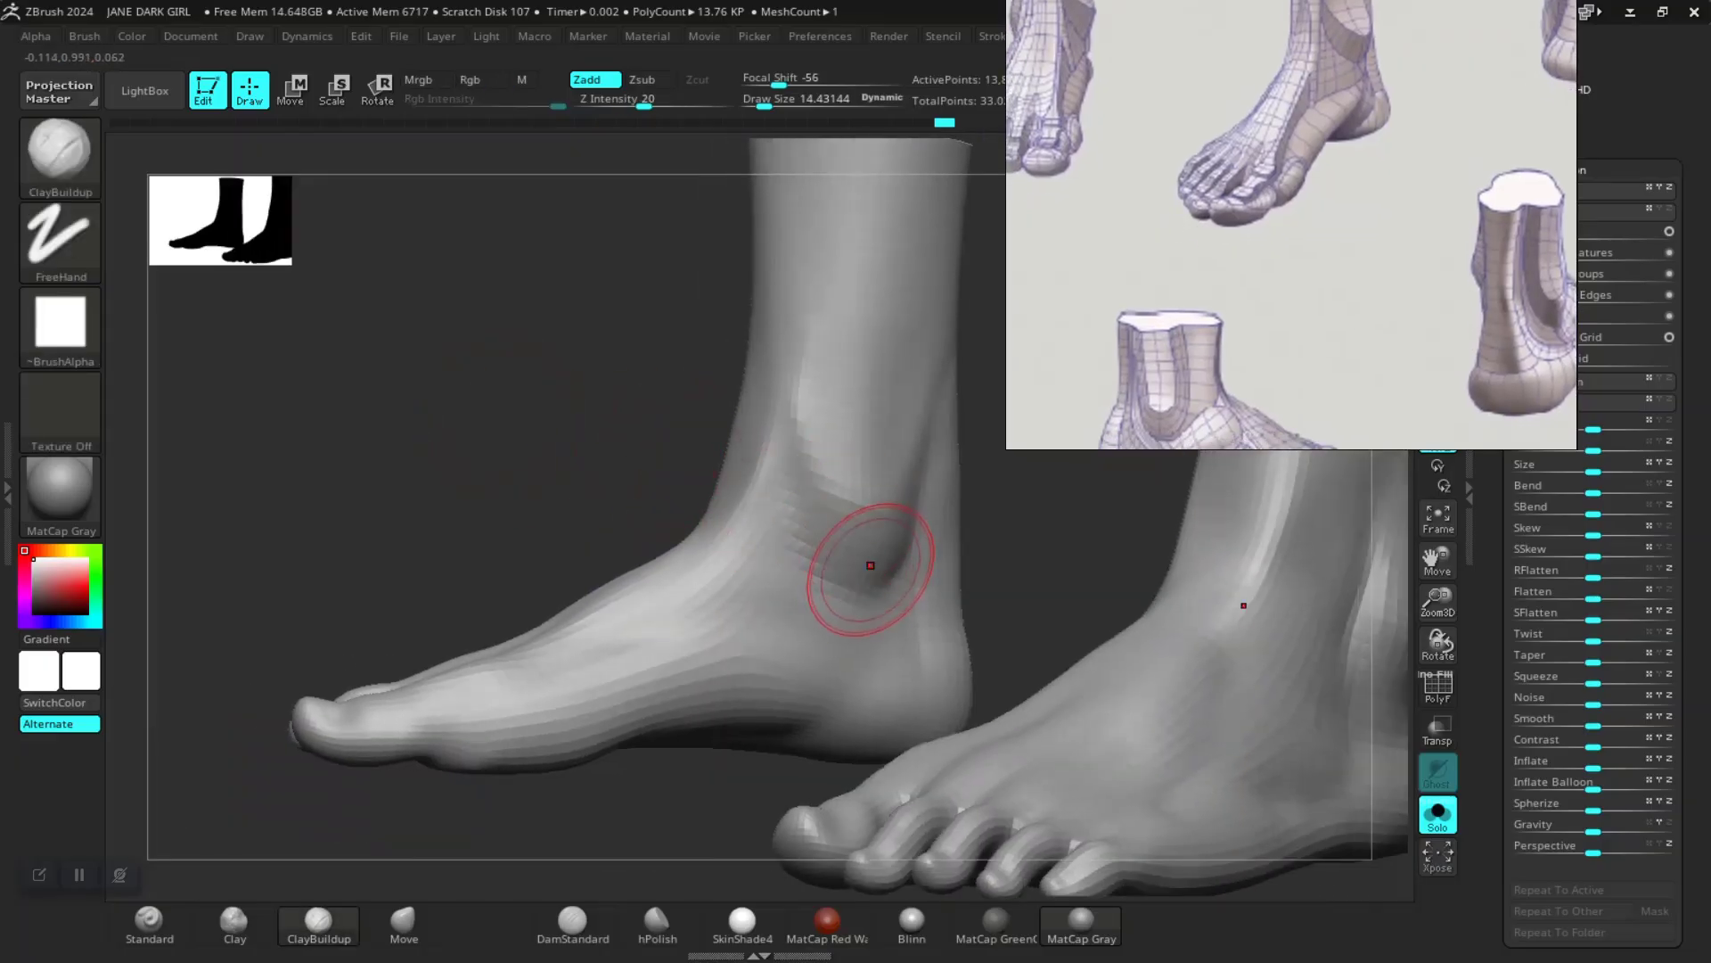
click(404, 923)
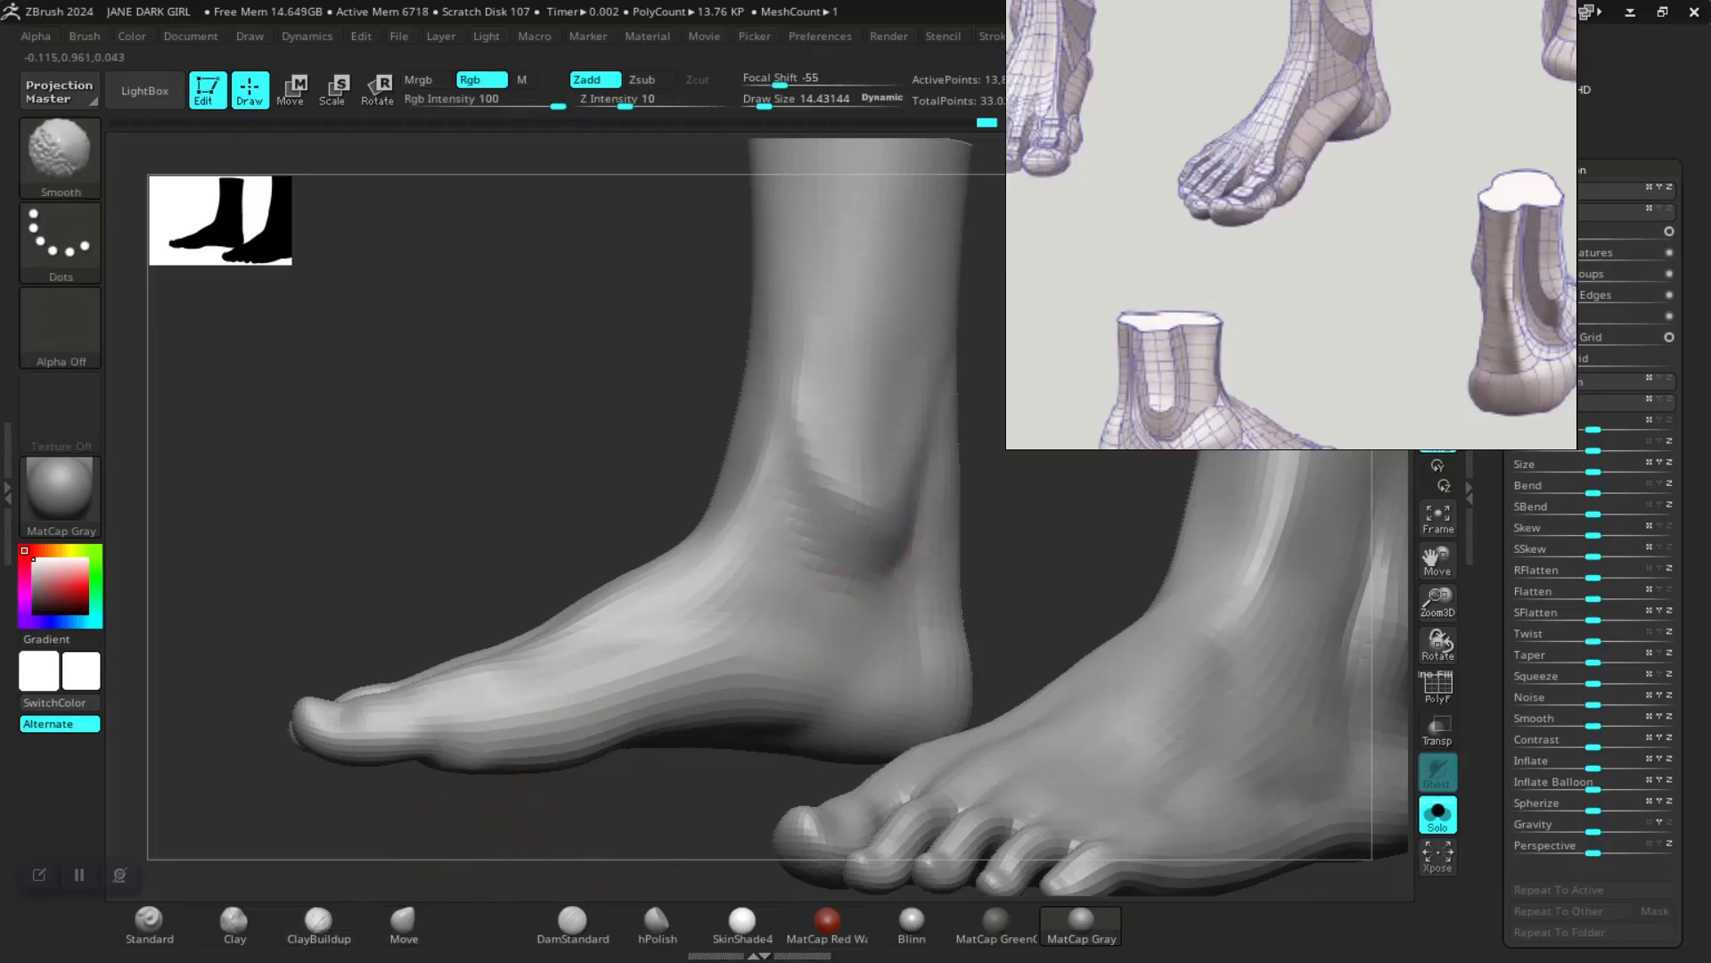
click(572, 923)
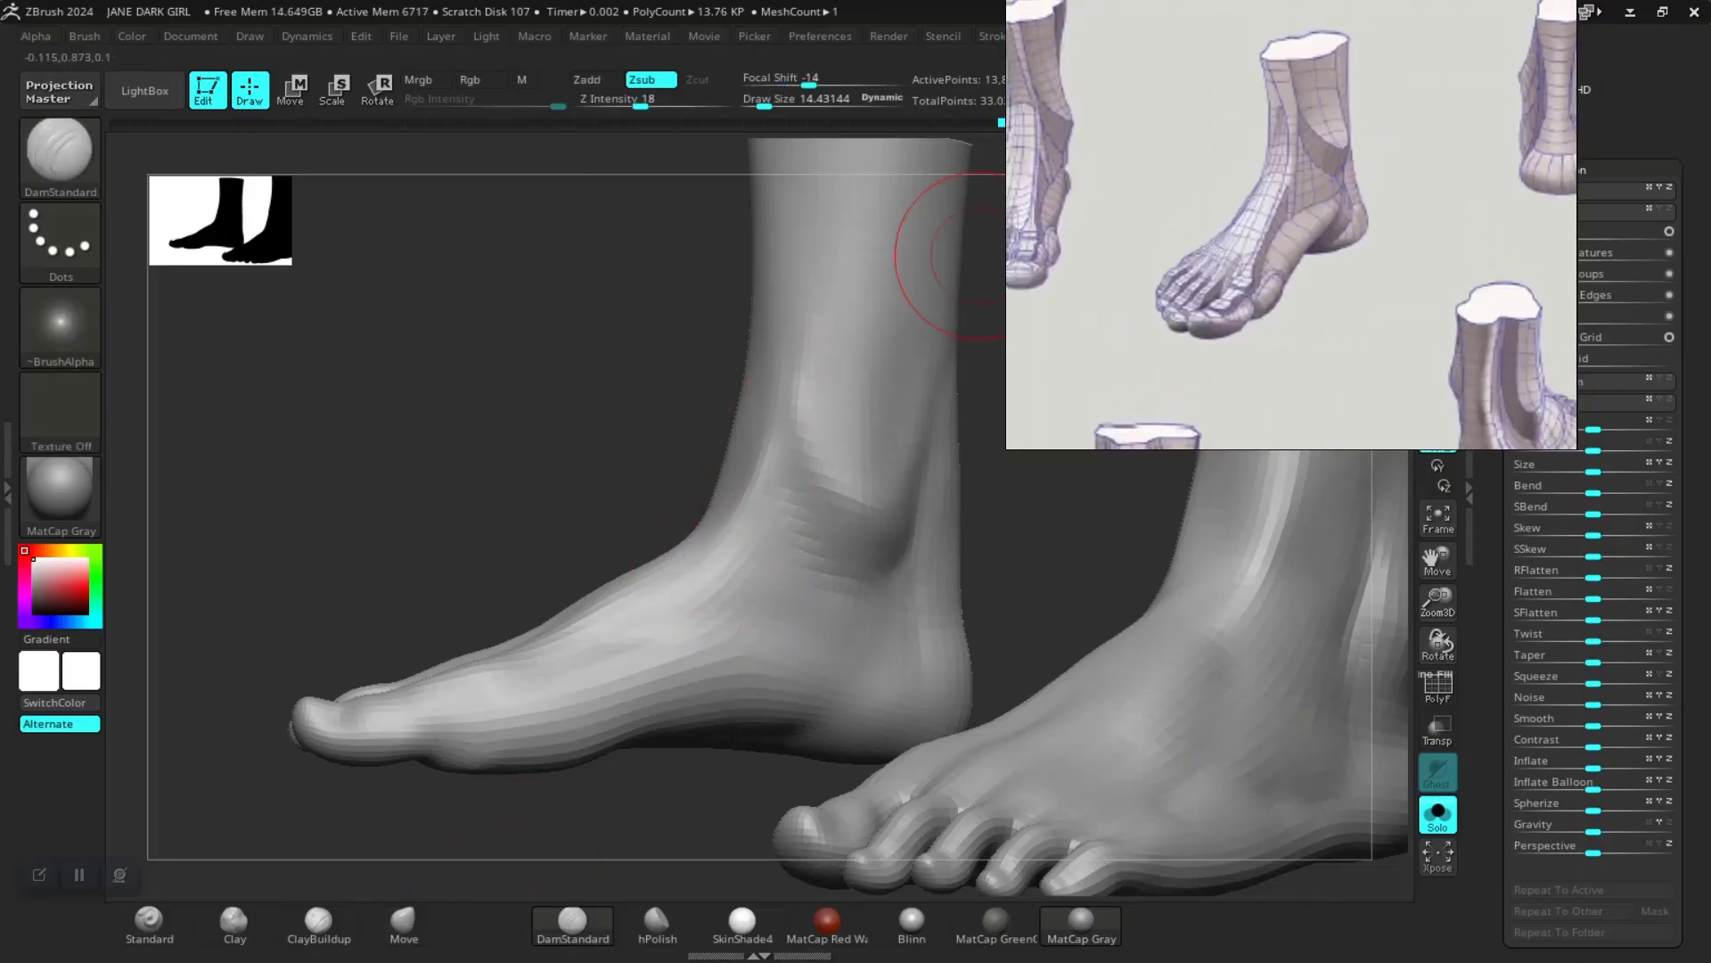
drag(979, 255, 1006, 258)
key(shift)
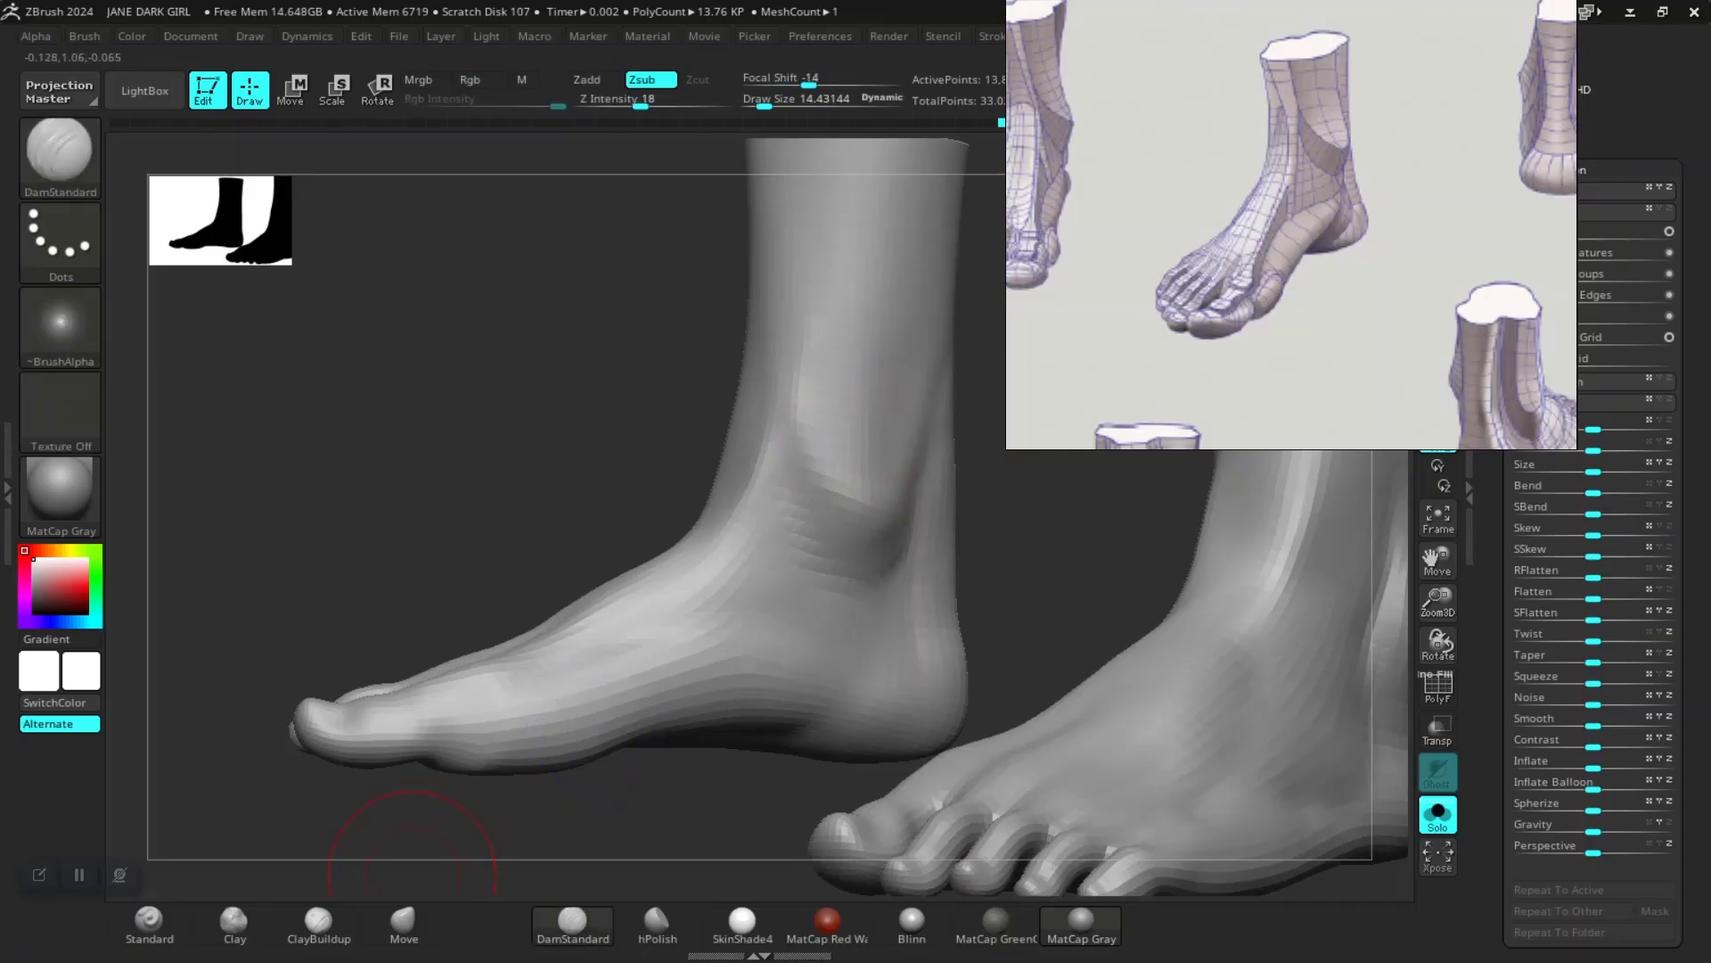
Step: Build up the rounded inner ankle bone with ClayBuildup and smooth it into the lower leg
click(318, 923)
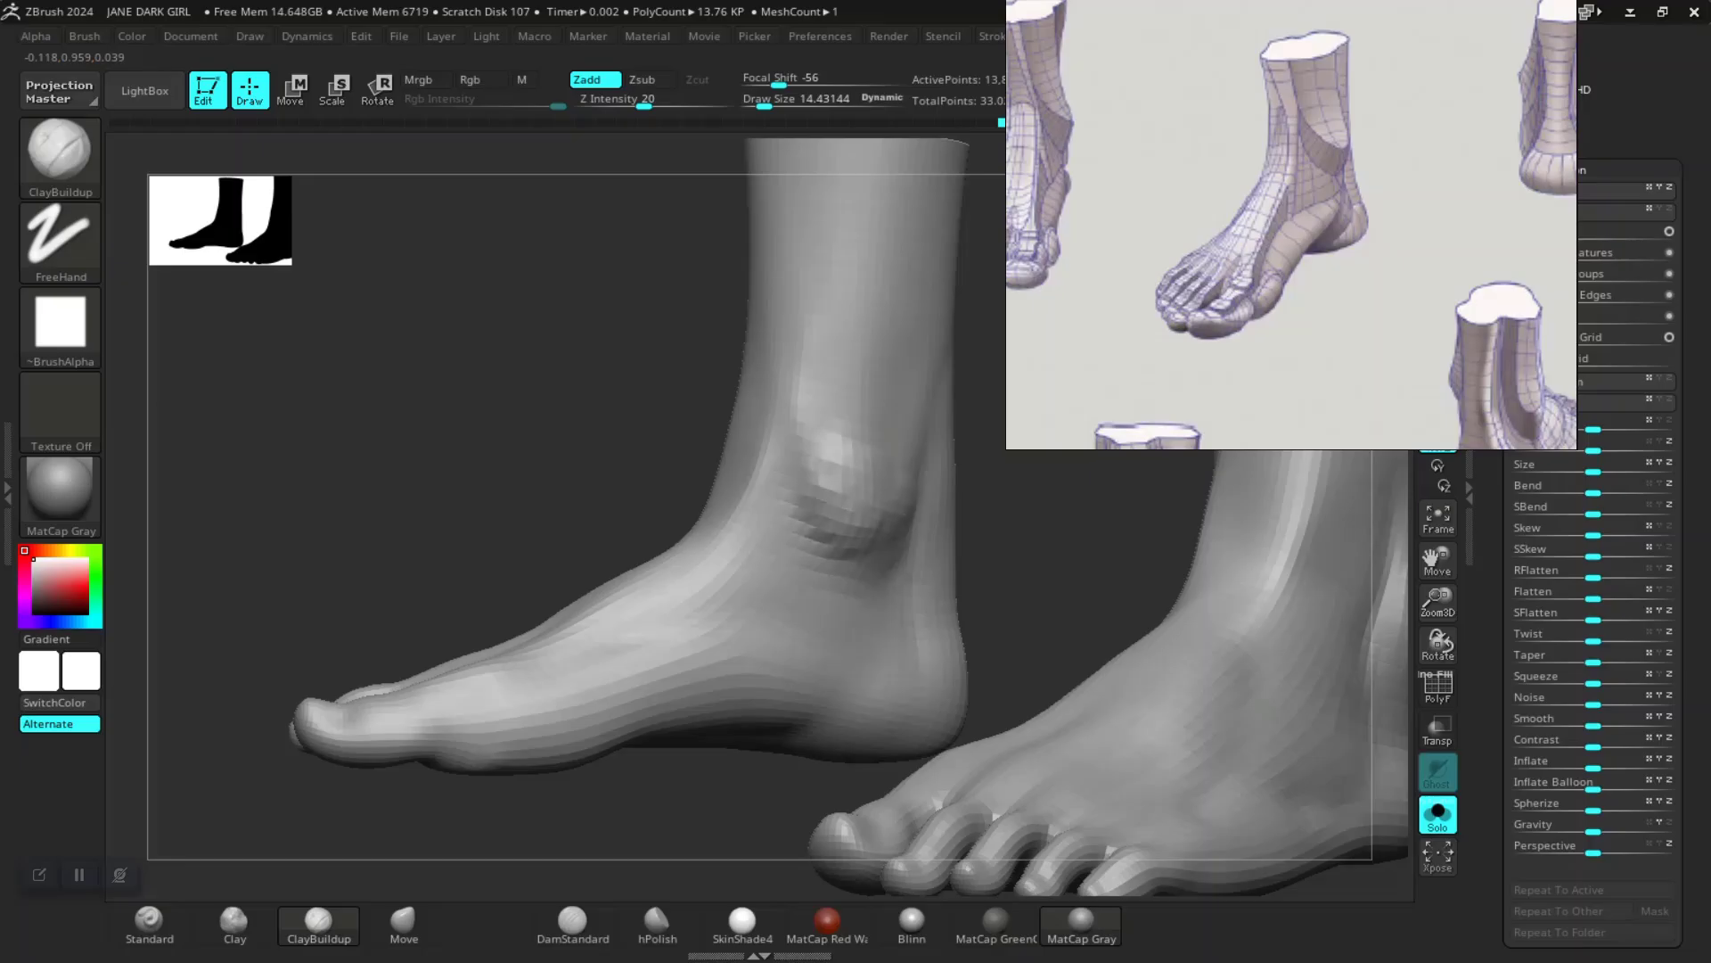
mouse_move(854, 546)
mouse_down()
mouse_move(870, 554)
mouse_move(856, 542)
mouse_up()
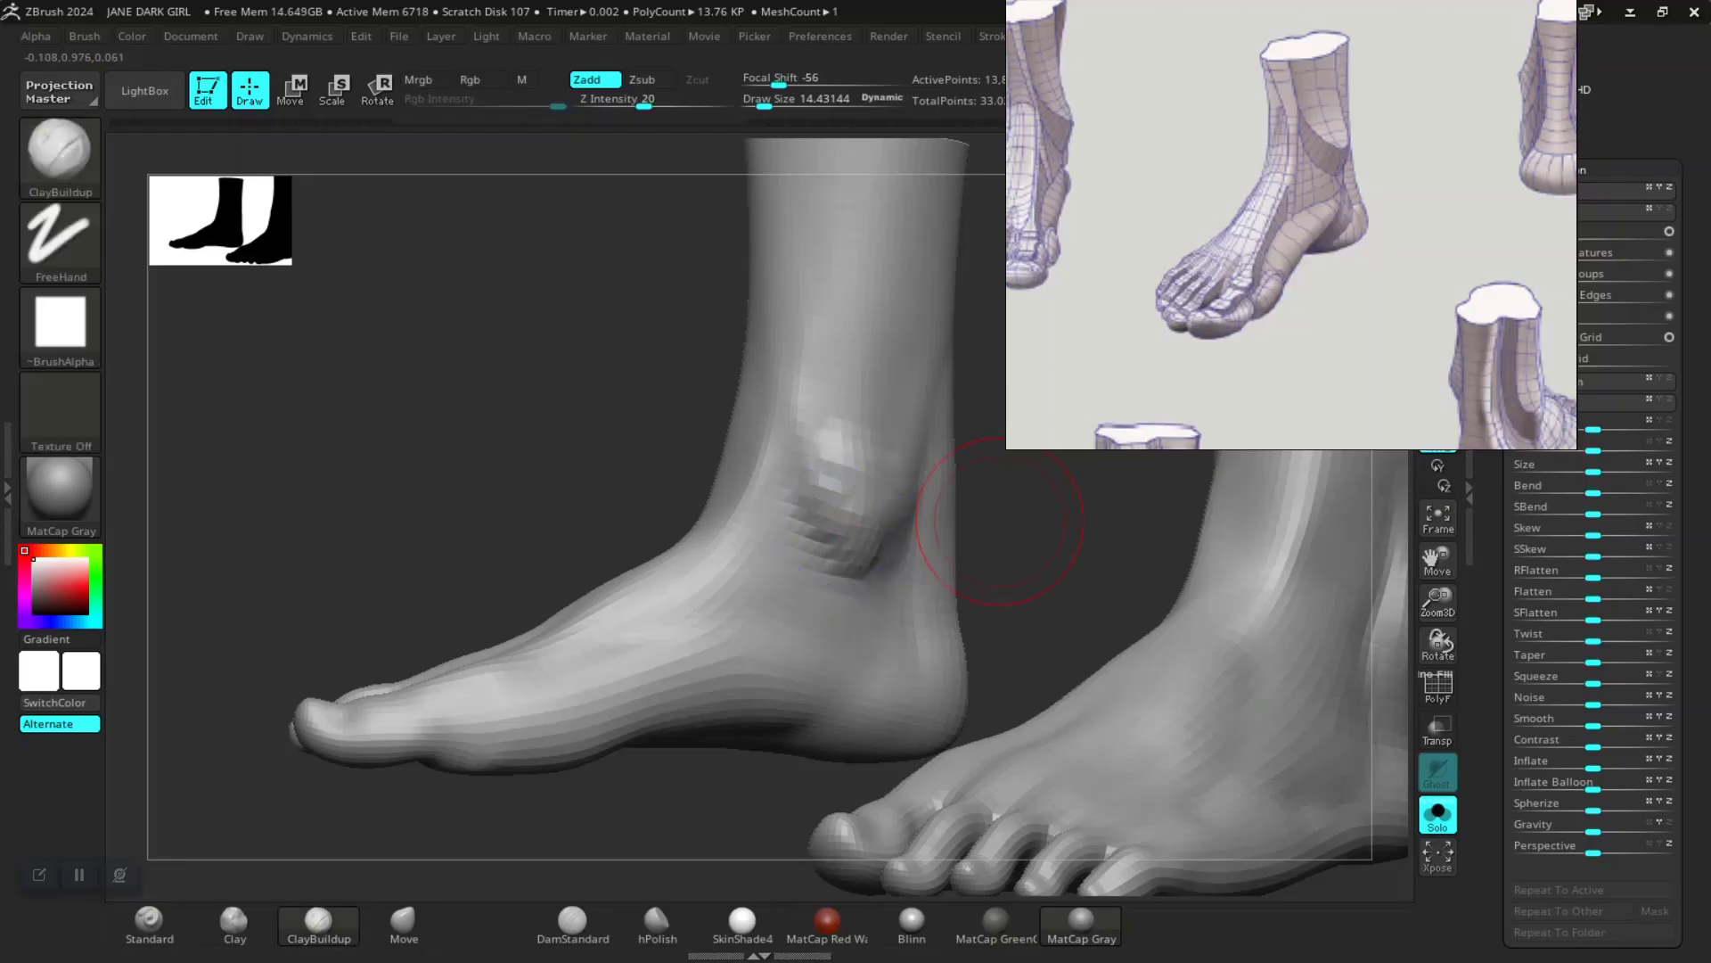
drag(1001, 519, 936, 523)
shift+drag(836, 508, 842, 524)
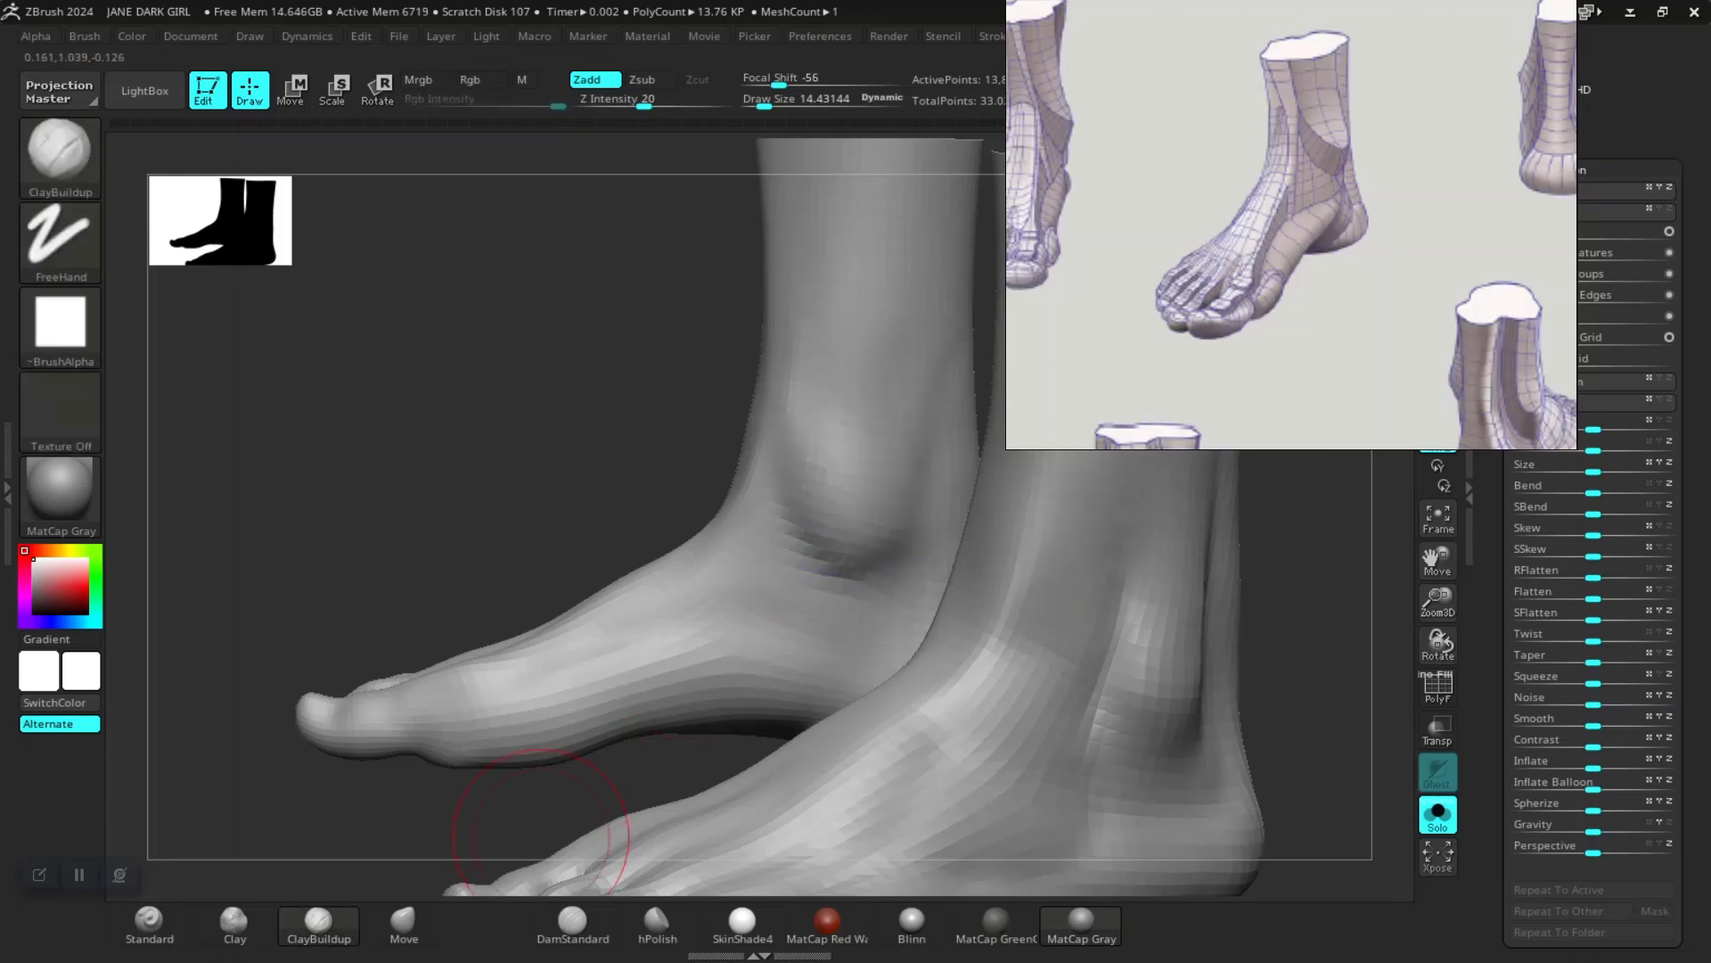
Step: Flatten the inner ankle bone's surface with hPolish and smooth its edges toward the Achilles tendon
click(657, 926)
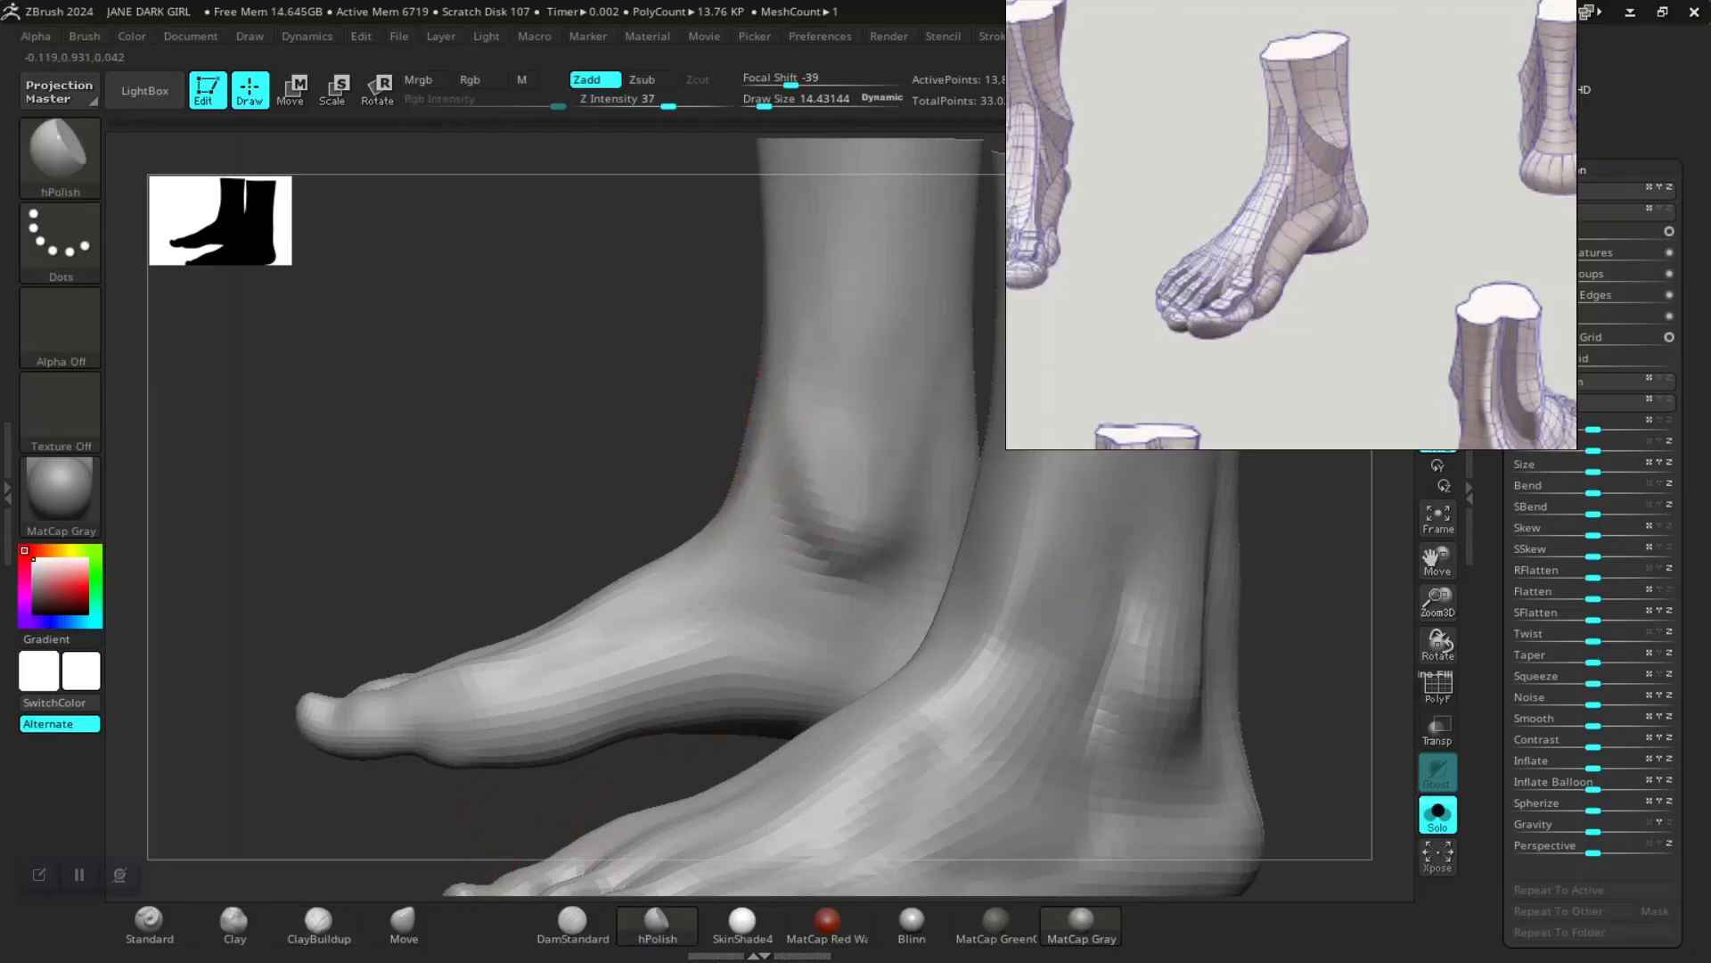
key(shift)
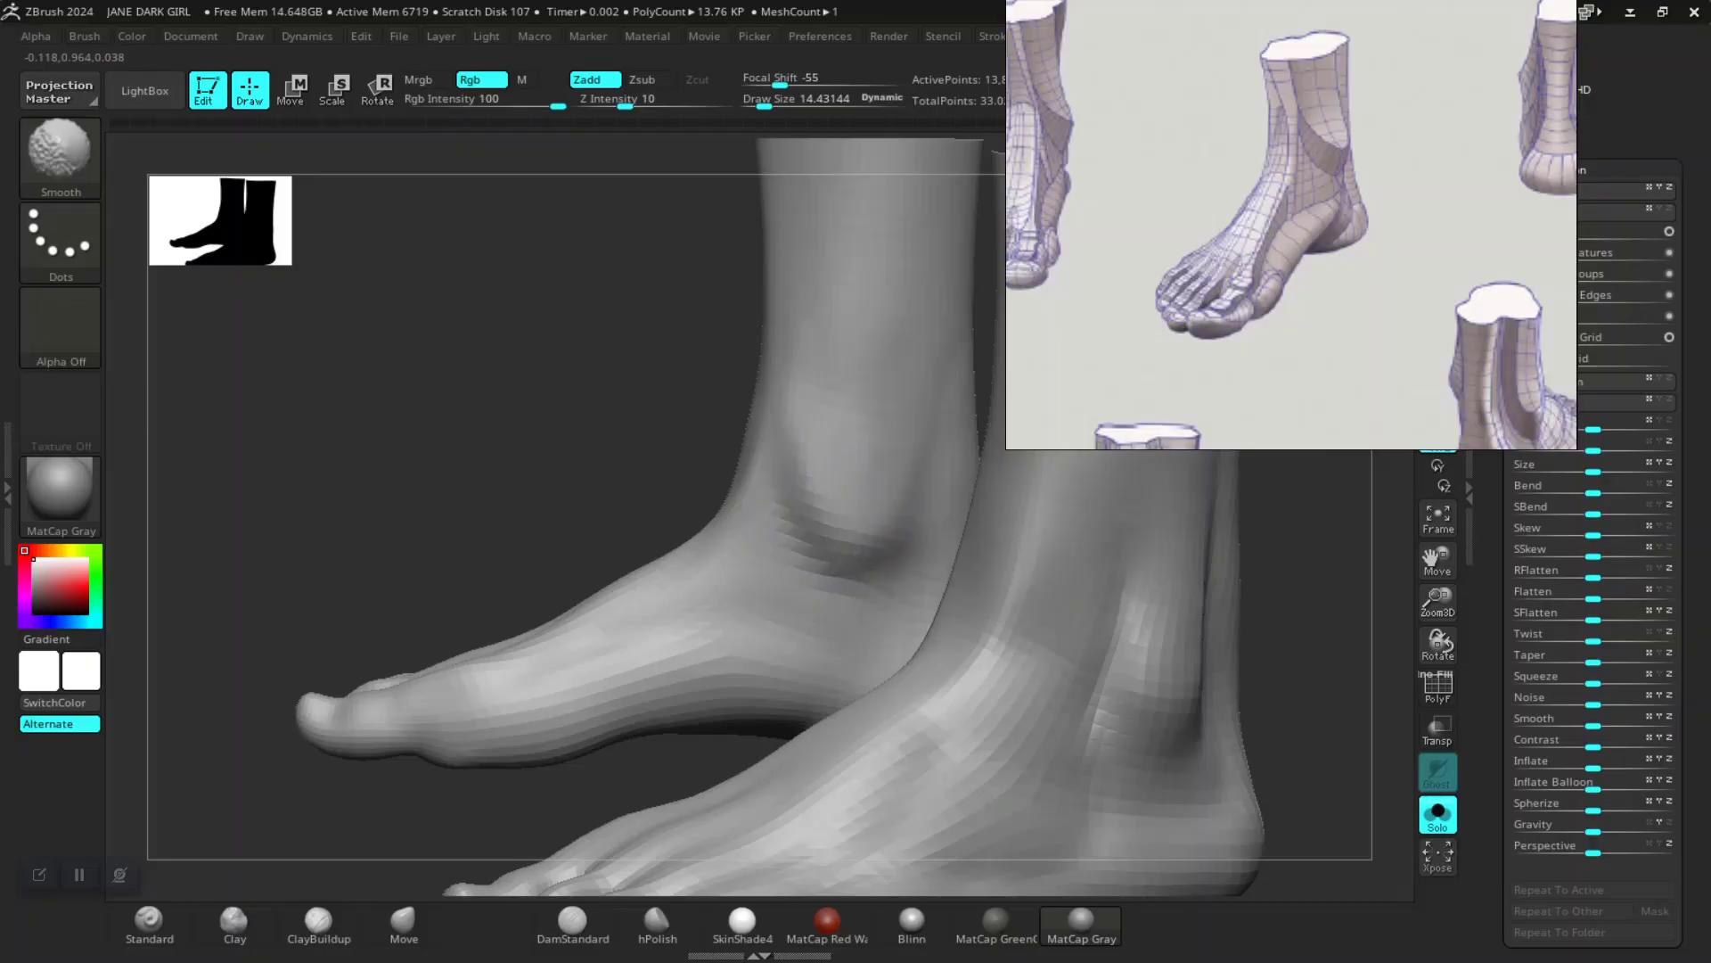
drag(621, 517, 653, 463)
shift+drag(836, 501, 859, 497)
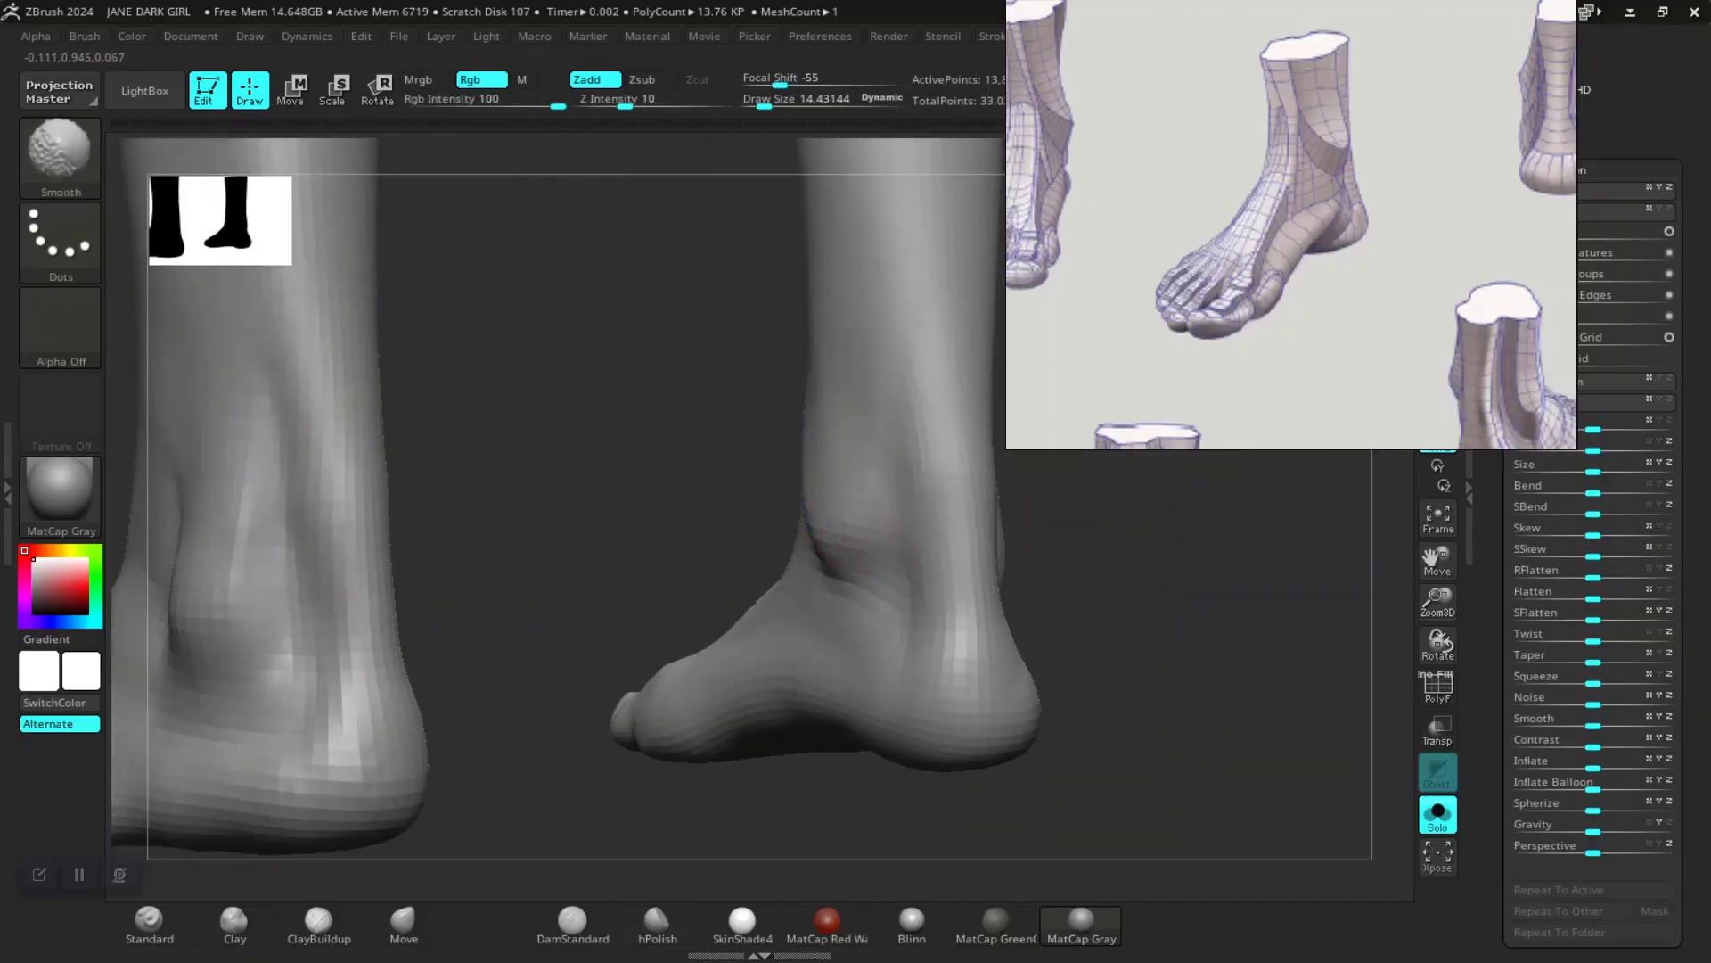
Step: Raise the lower leg's inner surface softly above the ankle bone, using the Standard brush at Z Intensity 4
drag(981, 535, 1043, 537)
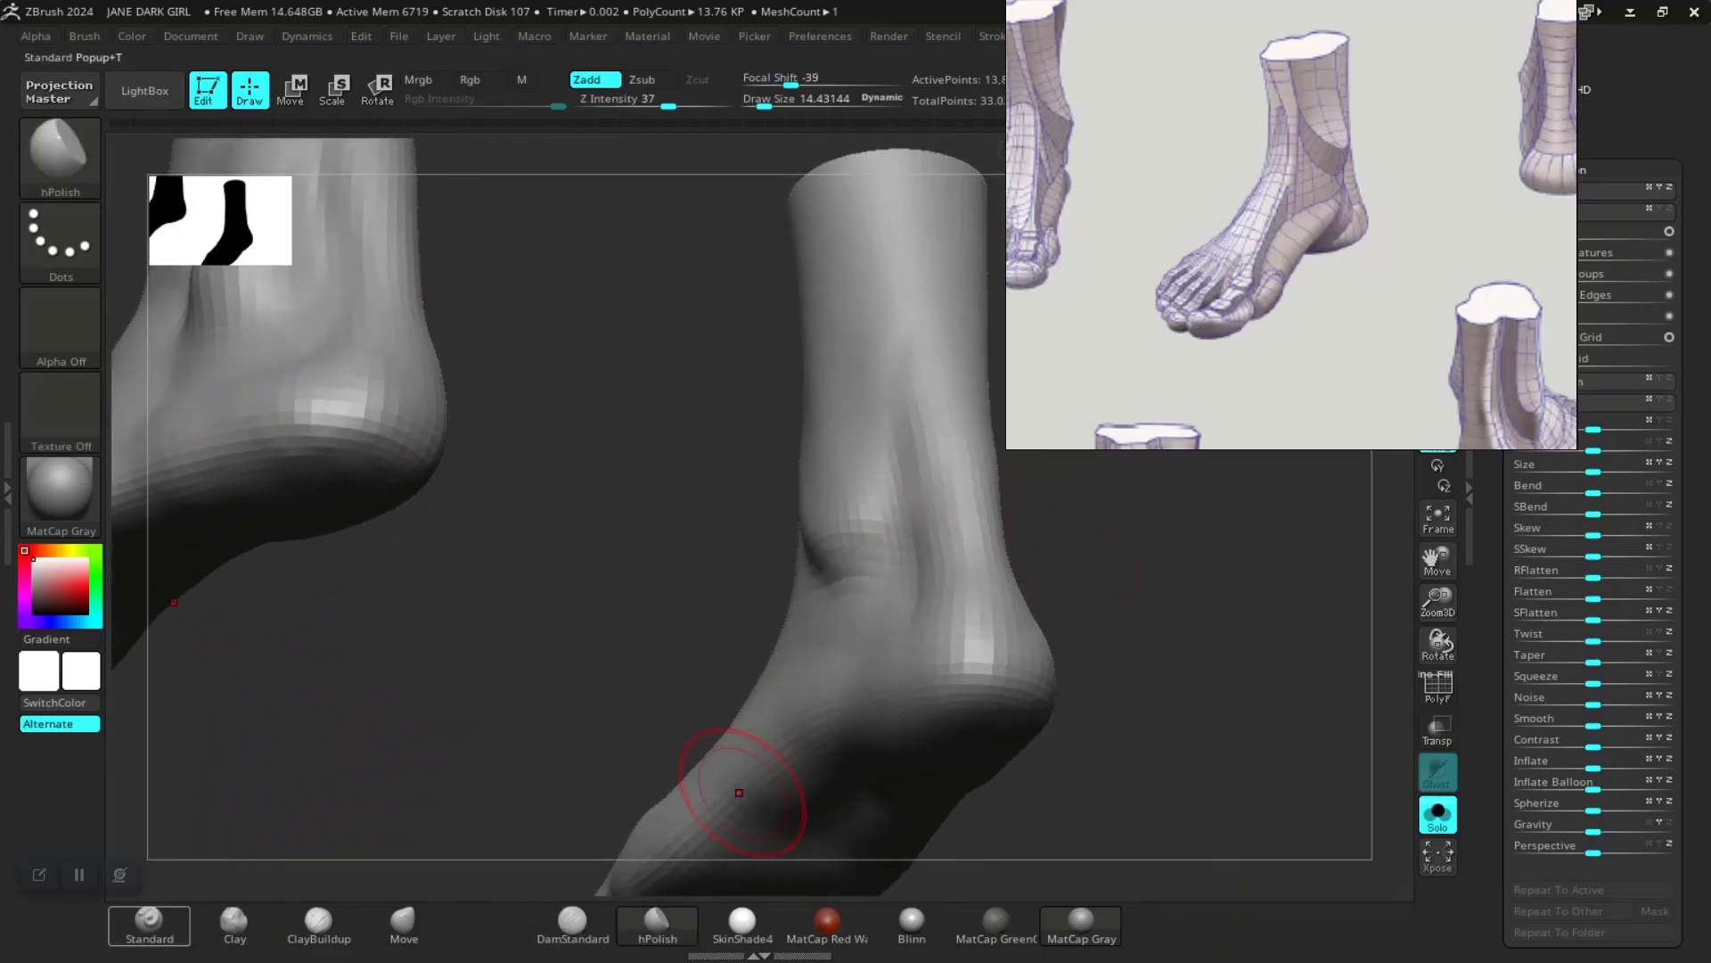
click(150, 926)
mouse_move(1141, 624)
mouse_down()
mouse_move(1199, 637)
mouse_move(1199, 661)
mouse_up()
key(space)
drag(958, 439, 968, 438)
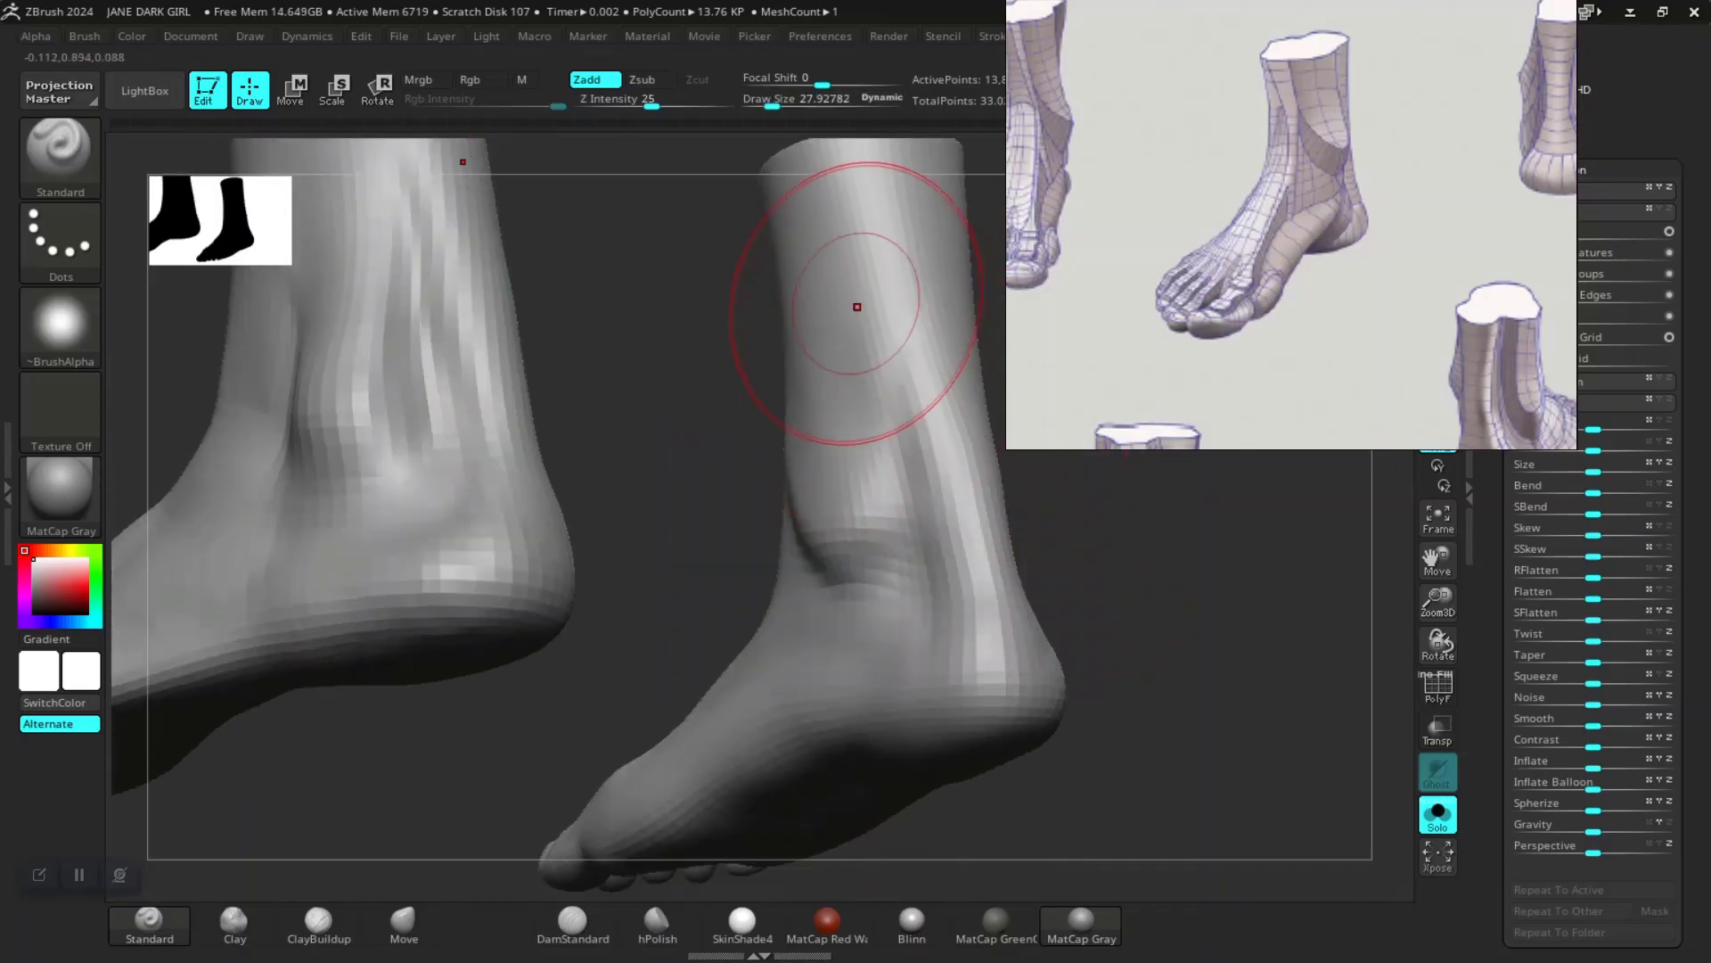
mouse_move(855, 304)
mouse_down()
mouse_move(874, 379)
mouse_move(861, 579)
mouse_up()
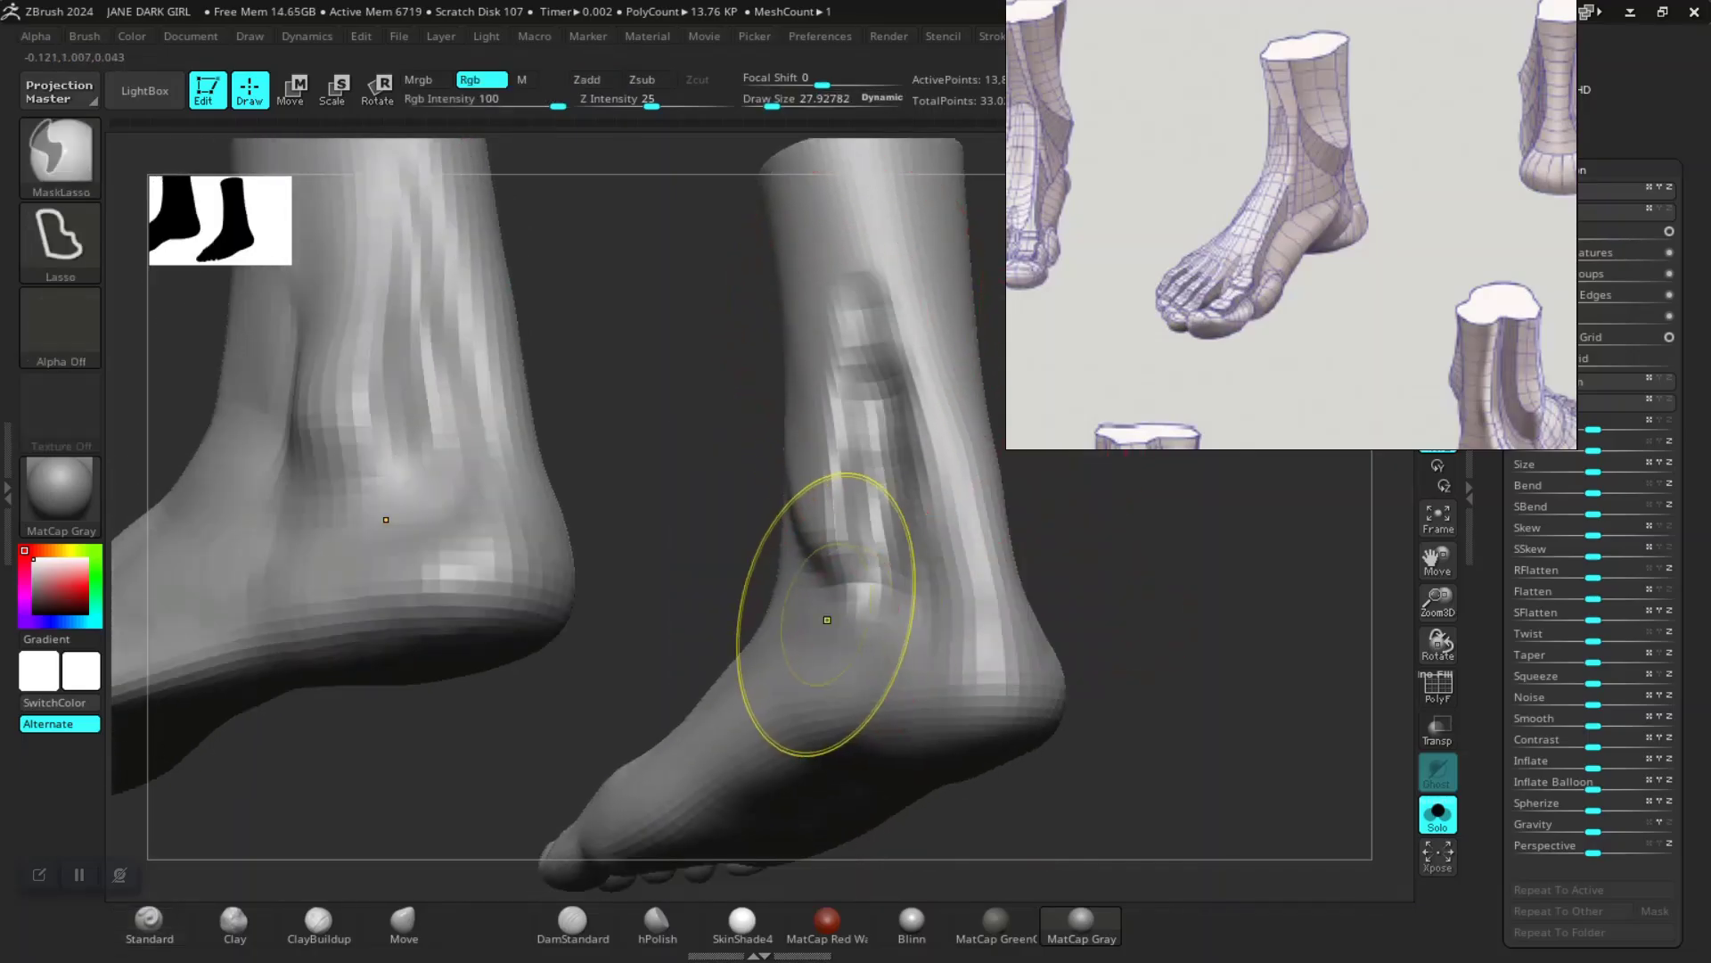
key(ctrl+z)
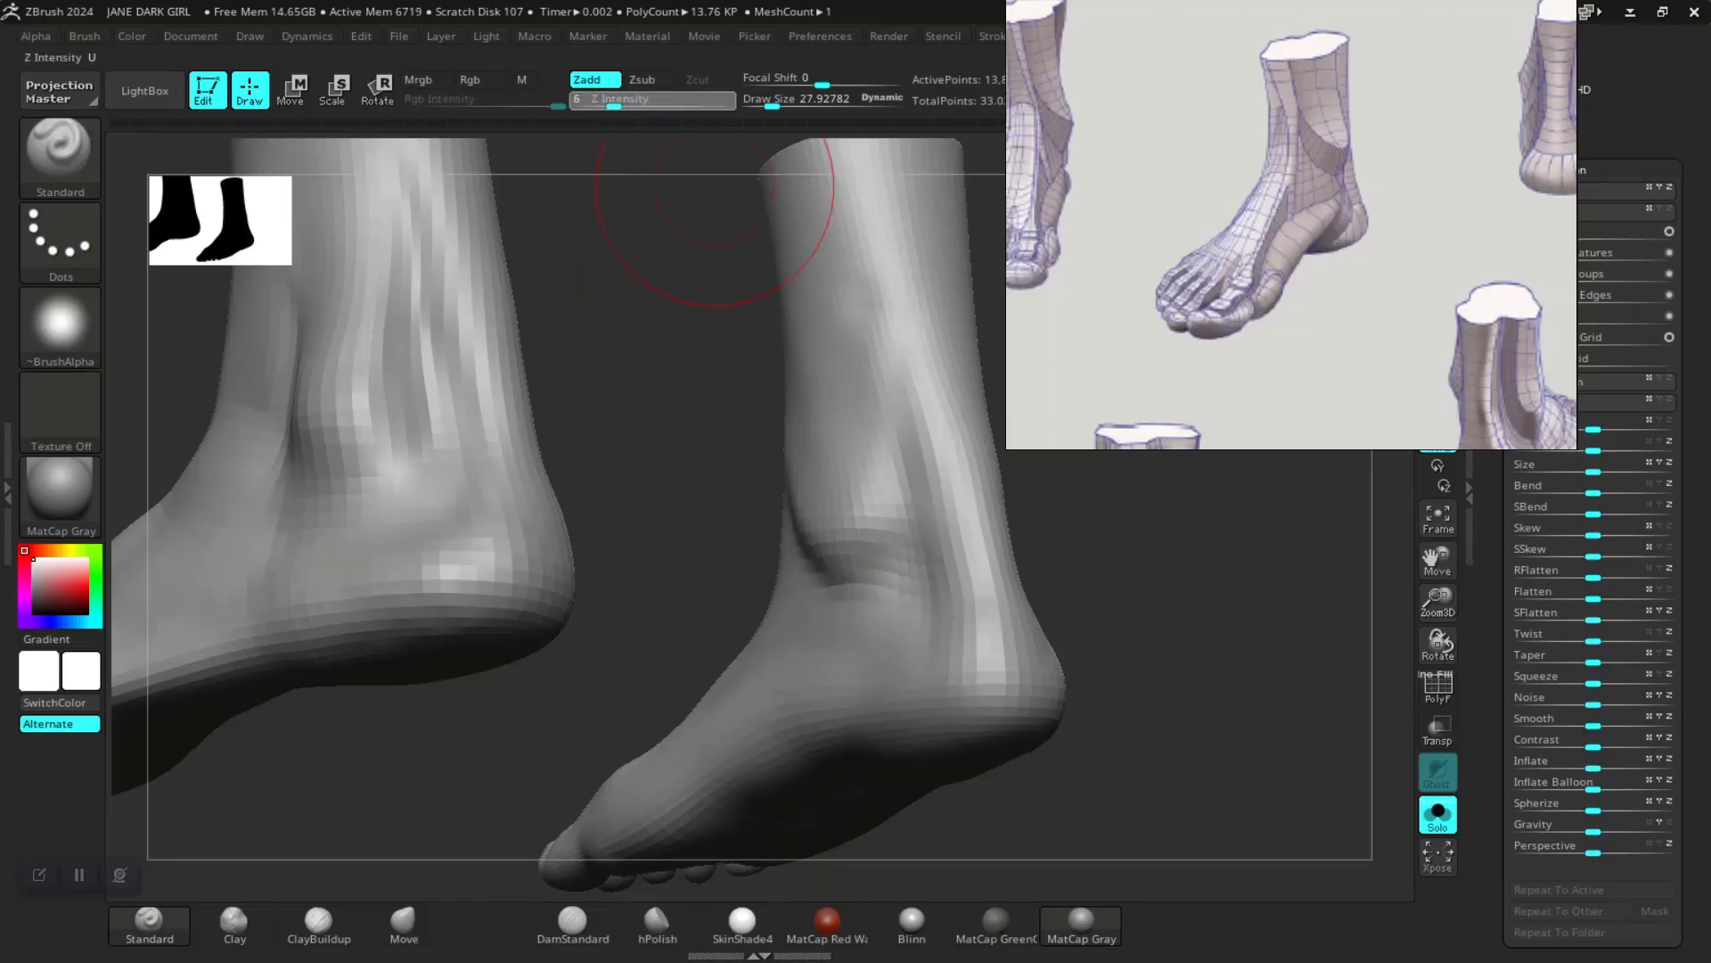
drag(613, 99, 607, 99)
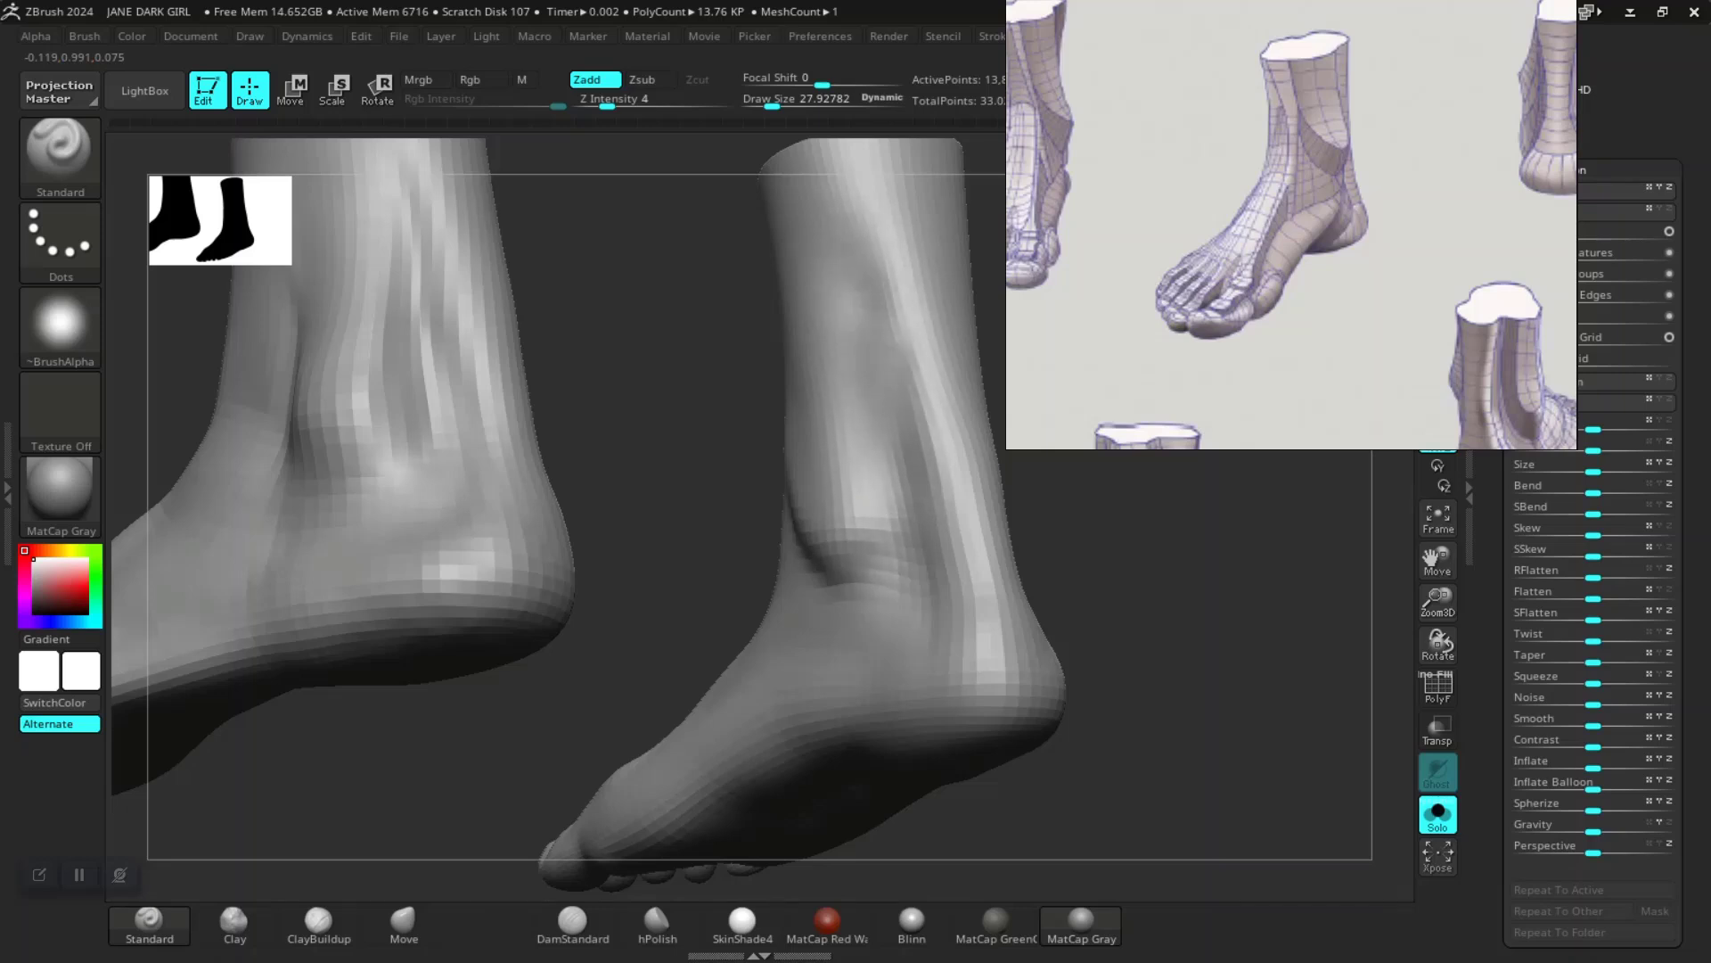
Step: Refine the ridge and hollow above the inner ankle bone with the Standard brush at Z Intensity 9, and smooth the transition
mouse_move(1186, 552)
mouse_down()
mouse_move(1012, 573)
mouse_move(1186, 575)
mouse_up()
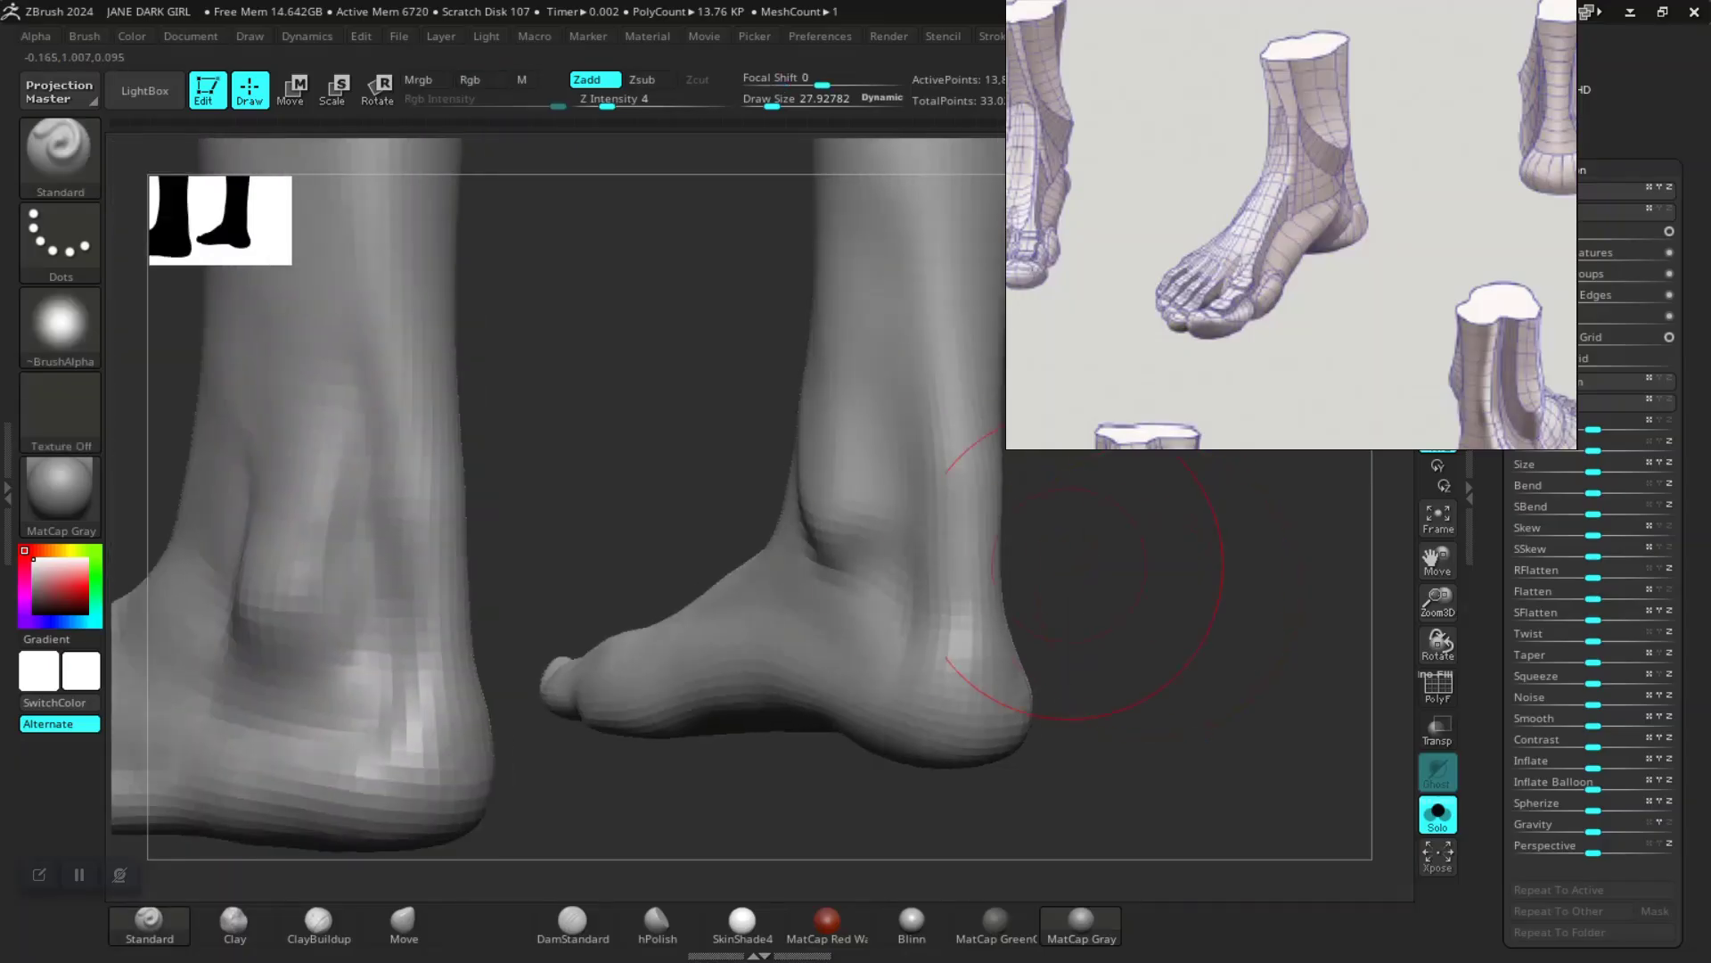
key(space)
drag(894, 535, 804, 493)
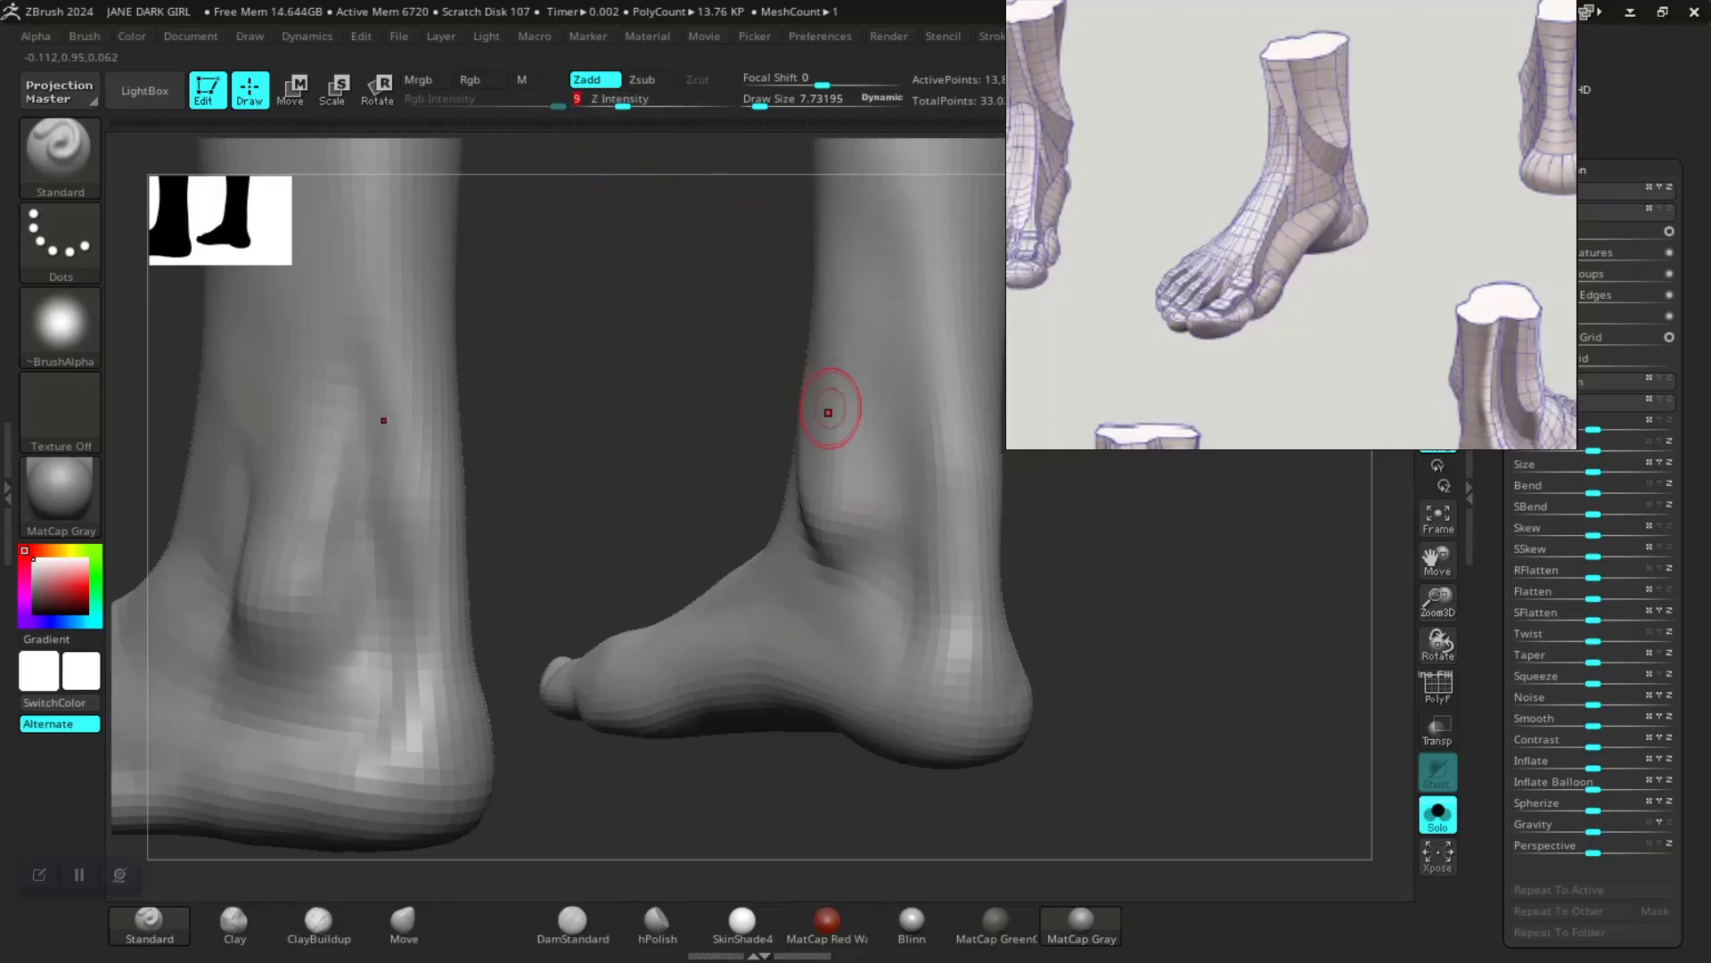
key(space)
drag(895, 525, 909, 511)
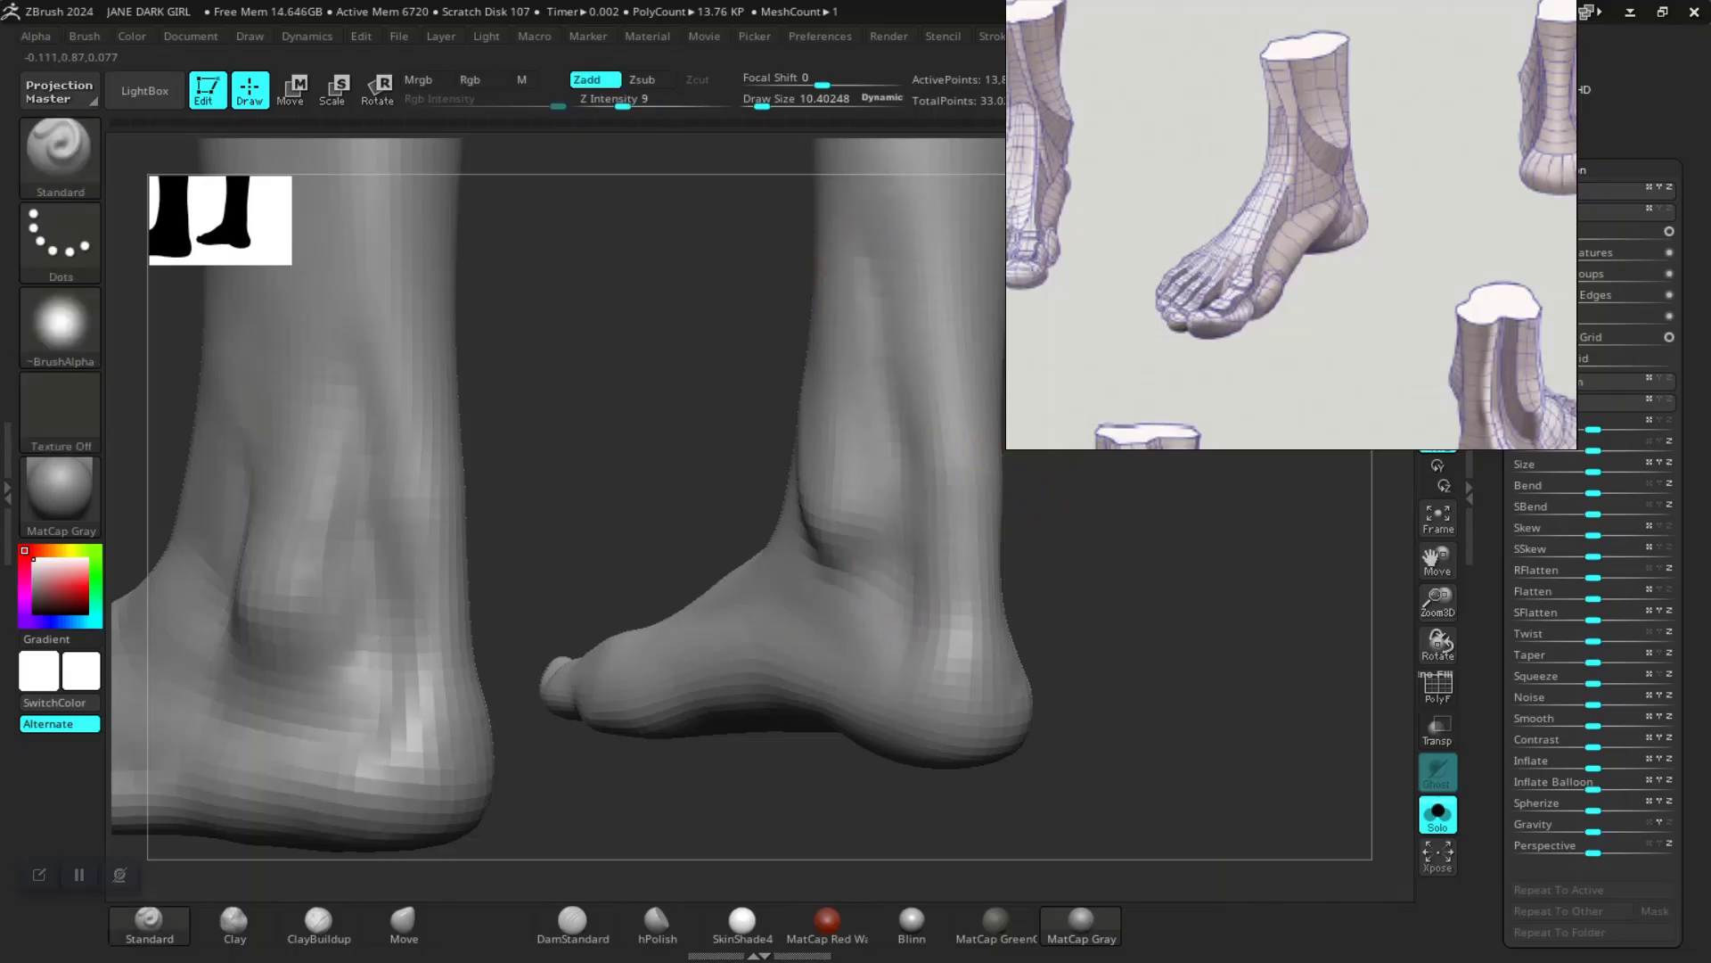
key(shift)
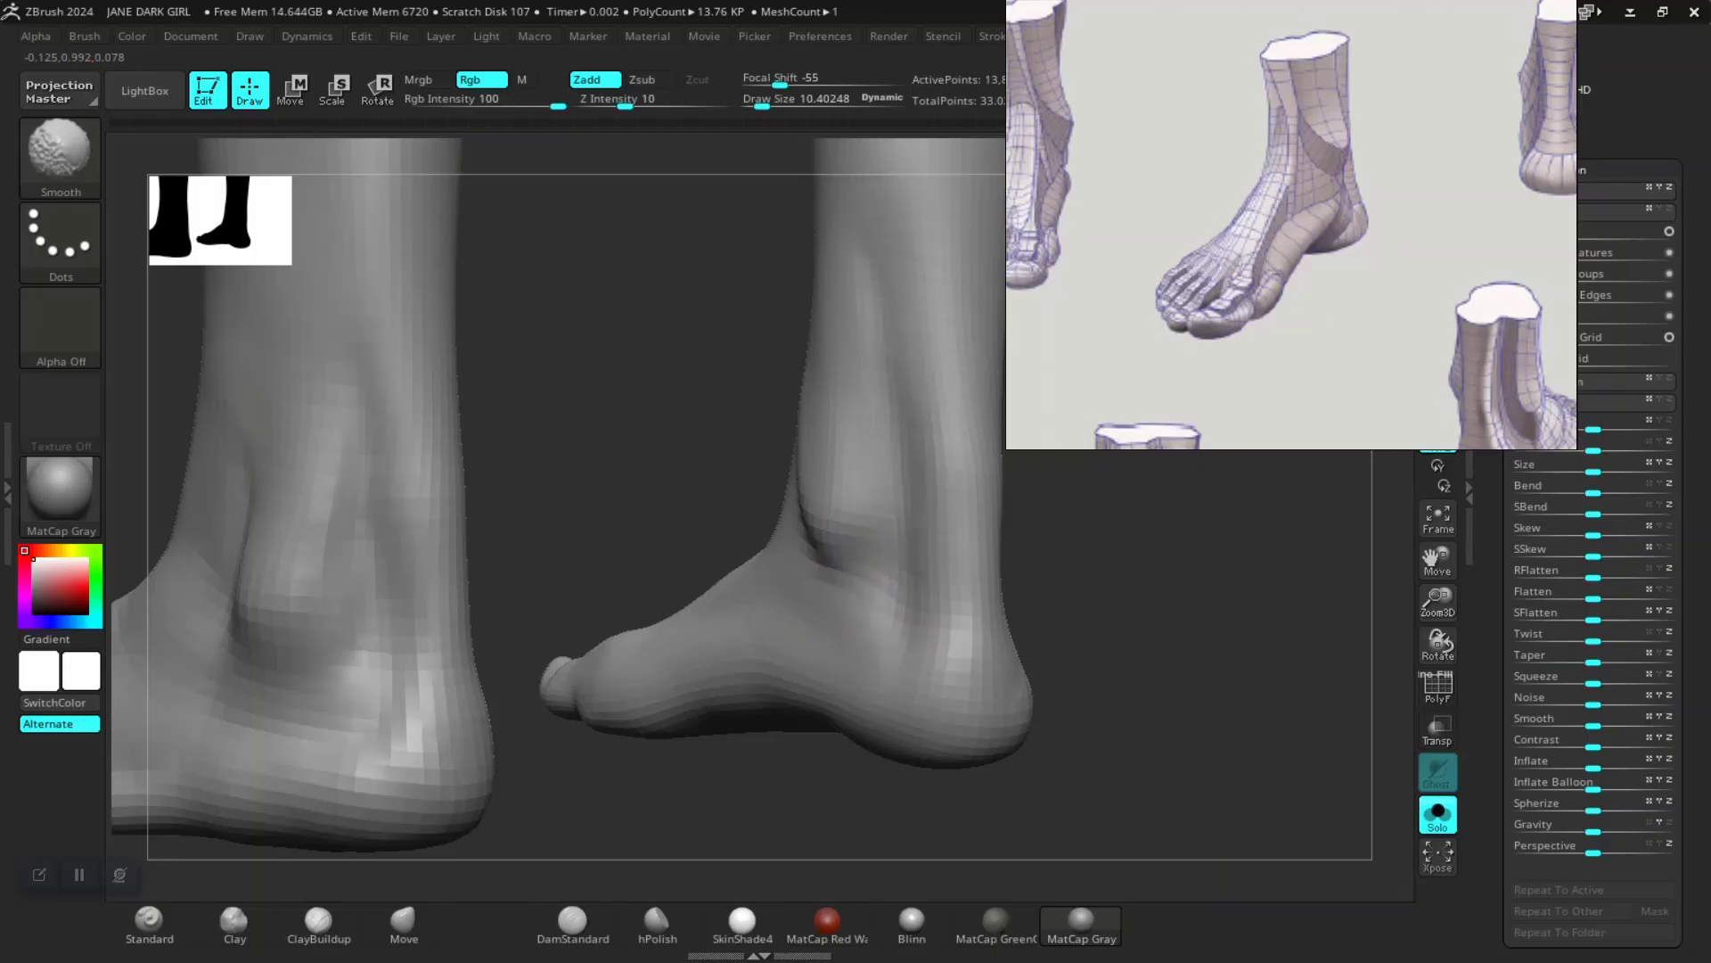
Step: Examine the top of the foot, the toes and the gaps between them against the front and three-quarter foot references
mouse_move(1138, 565)
alt+mouse_down()
mouse_move(603, 566)
mouse_move(549, 512)
alt+mouse_up()
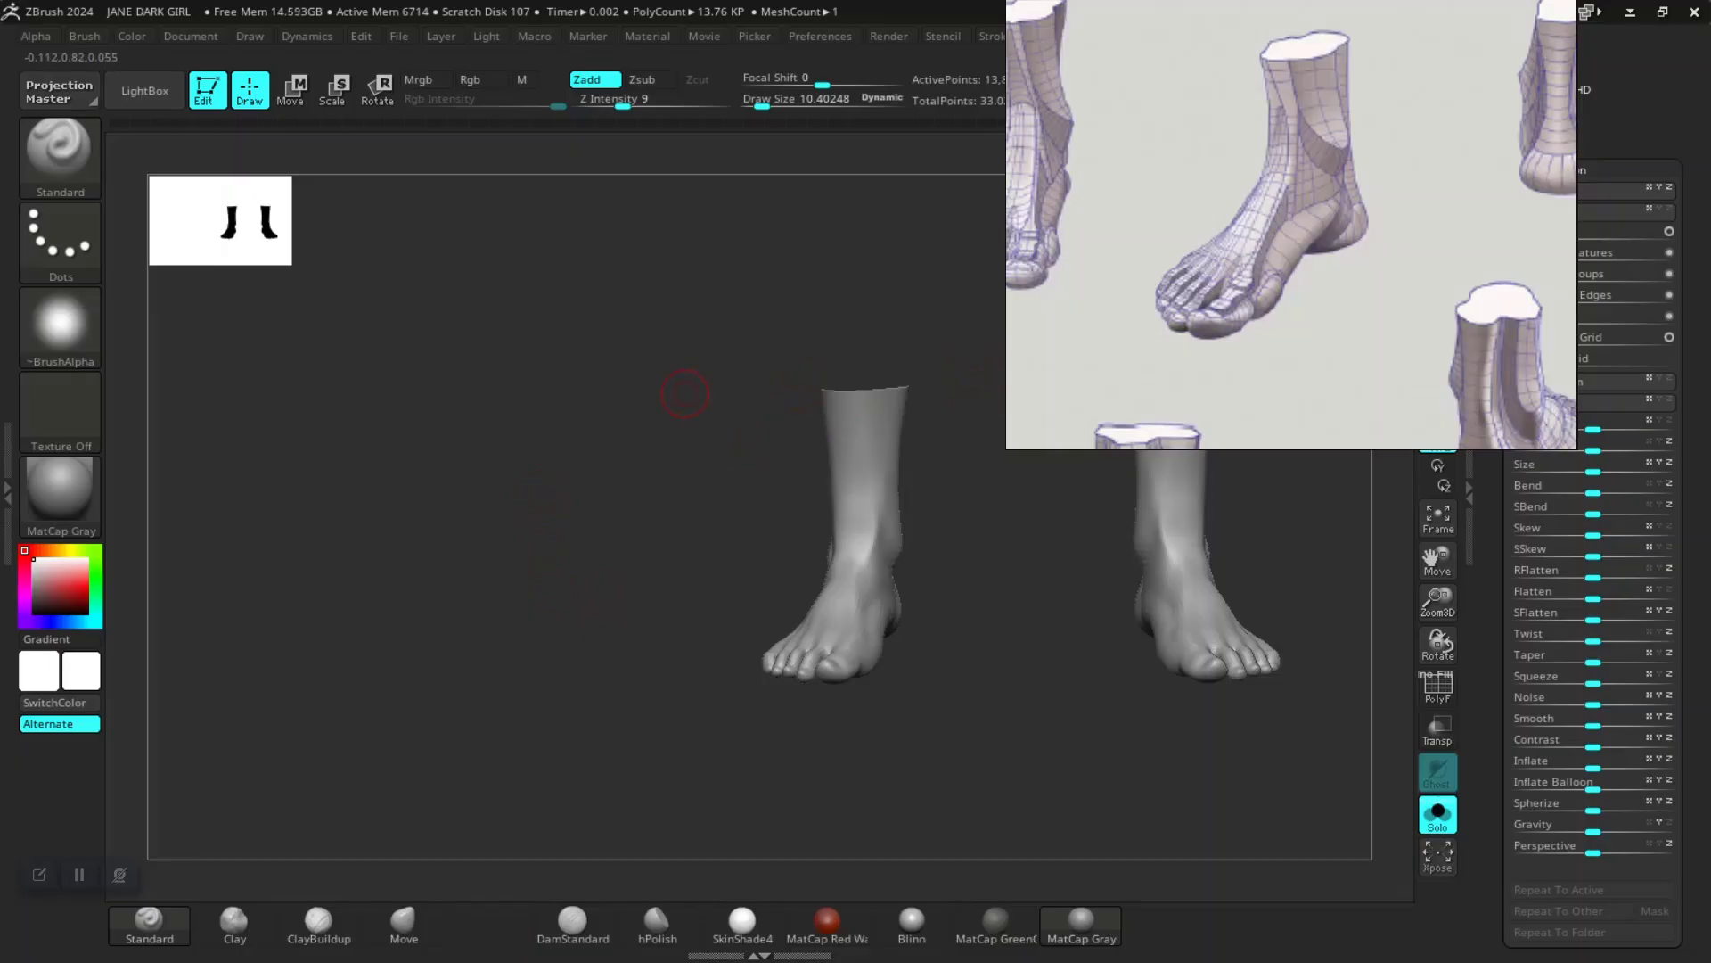
alt+drag(592, 518, 606, 705)
drag(464, 552, 455, 678)
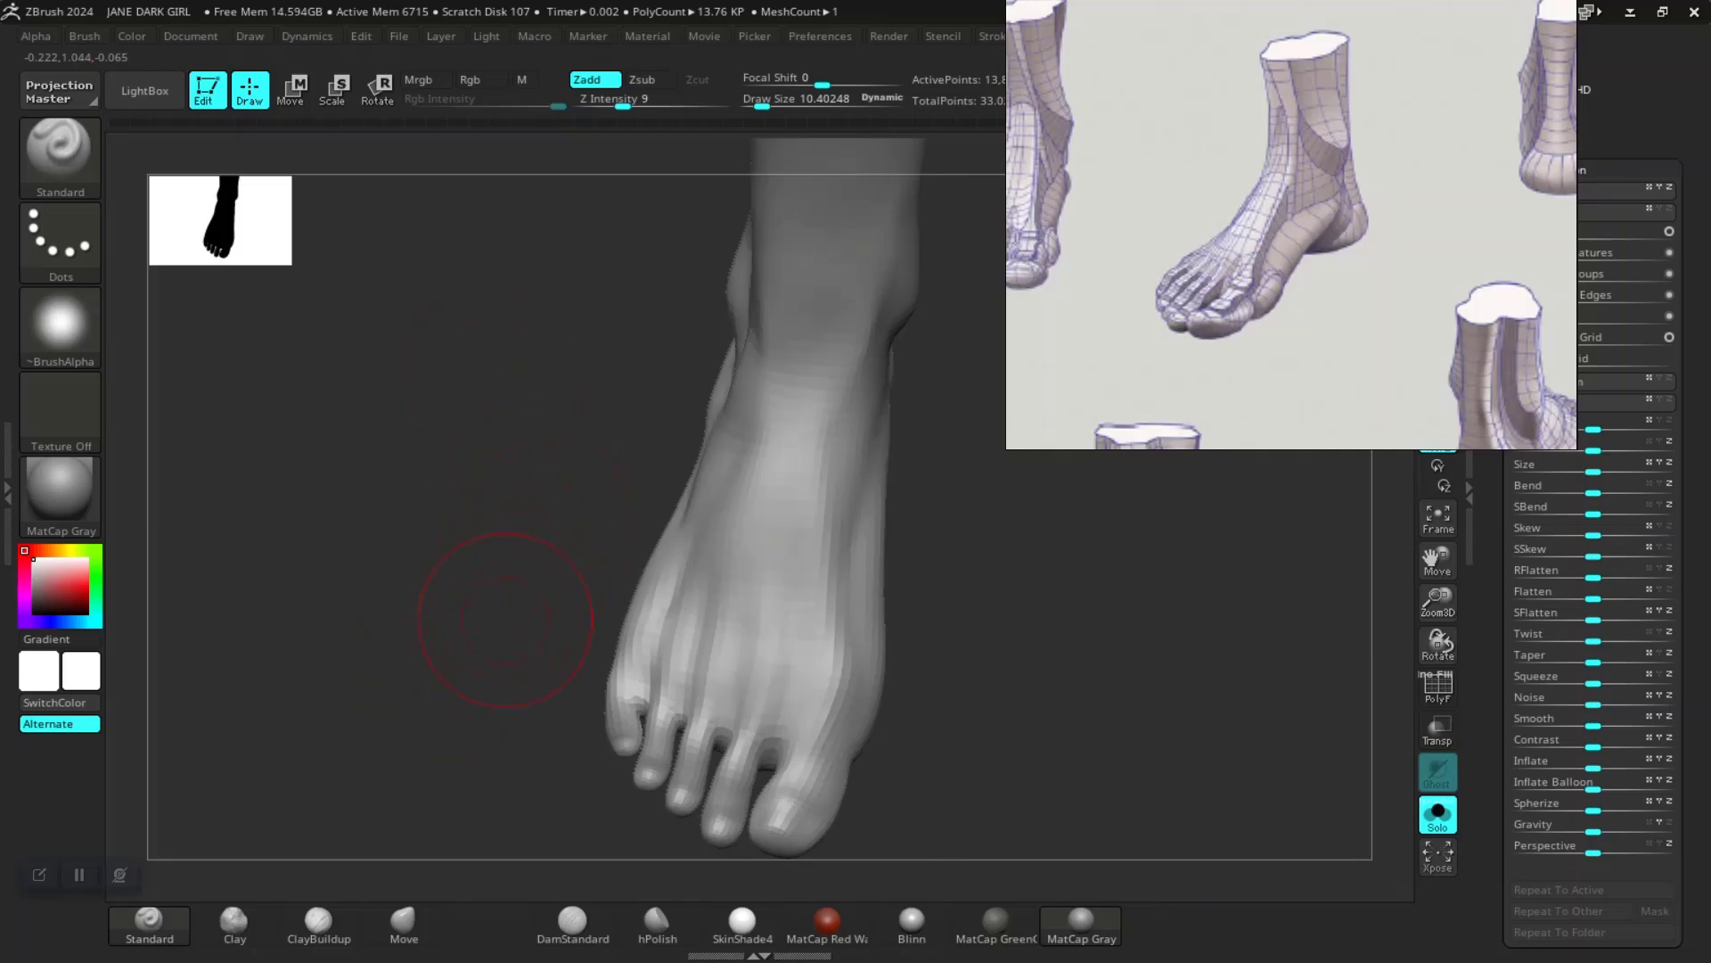
drag(505, 619, 535, 497)
mouse_move(964, 758)
alt+mouse_down()
mouse_move(954, 526)
mouse_move(713, 548)
mouse_move(1001, 571)
alt+mouse_up()
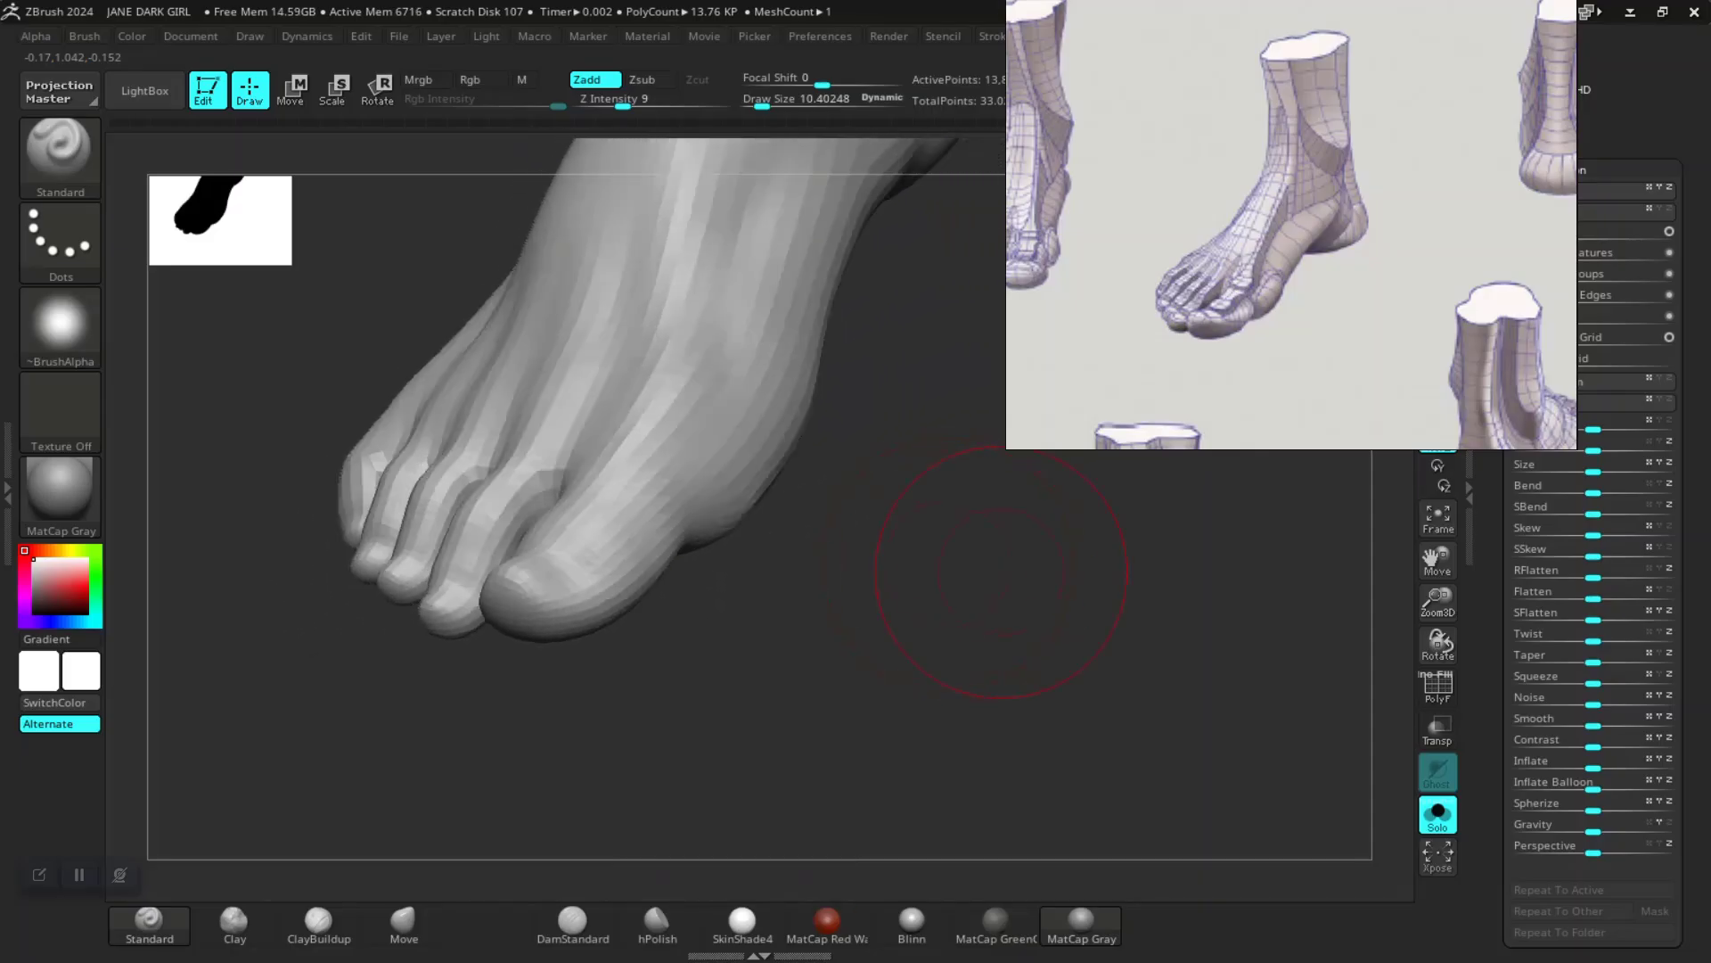
middle_drag(1204, 267, 1311, 241)
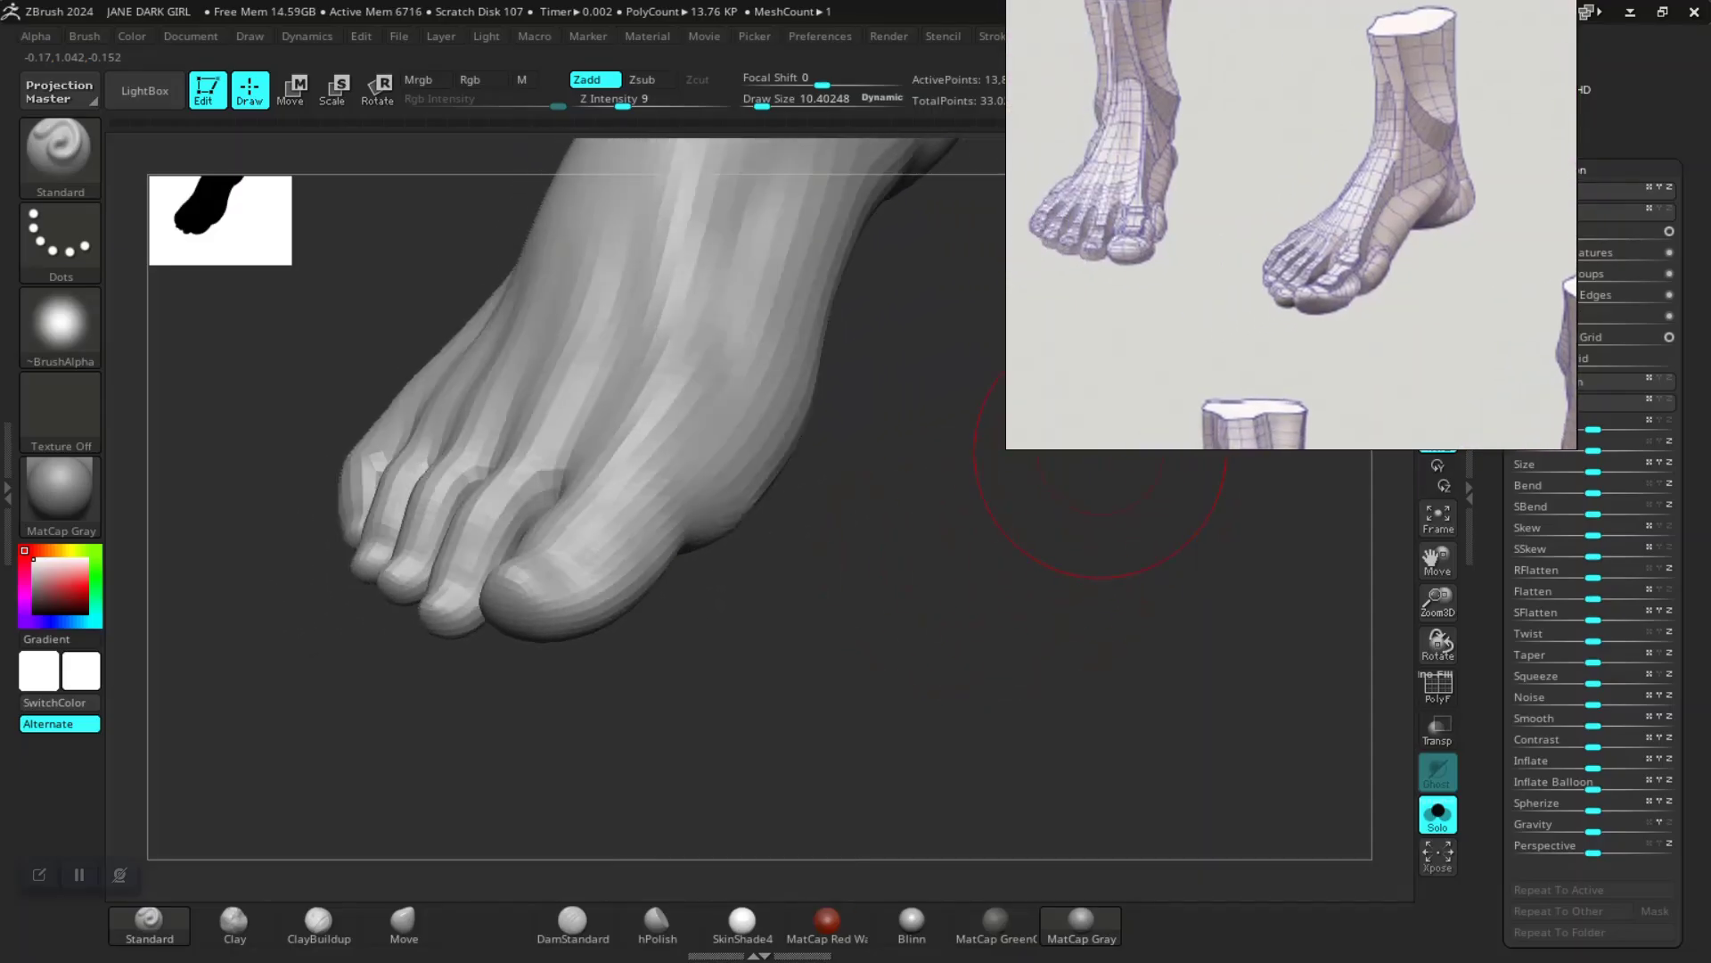
mouse_move(762, 593)
mouse_down()
mouse_move(849, 655)
mouse_move(853, 597)
mouse_move(898, 687)
mouse_move(1013, 745)
mouse_move(1034, 588)
mouse_up()
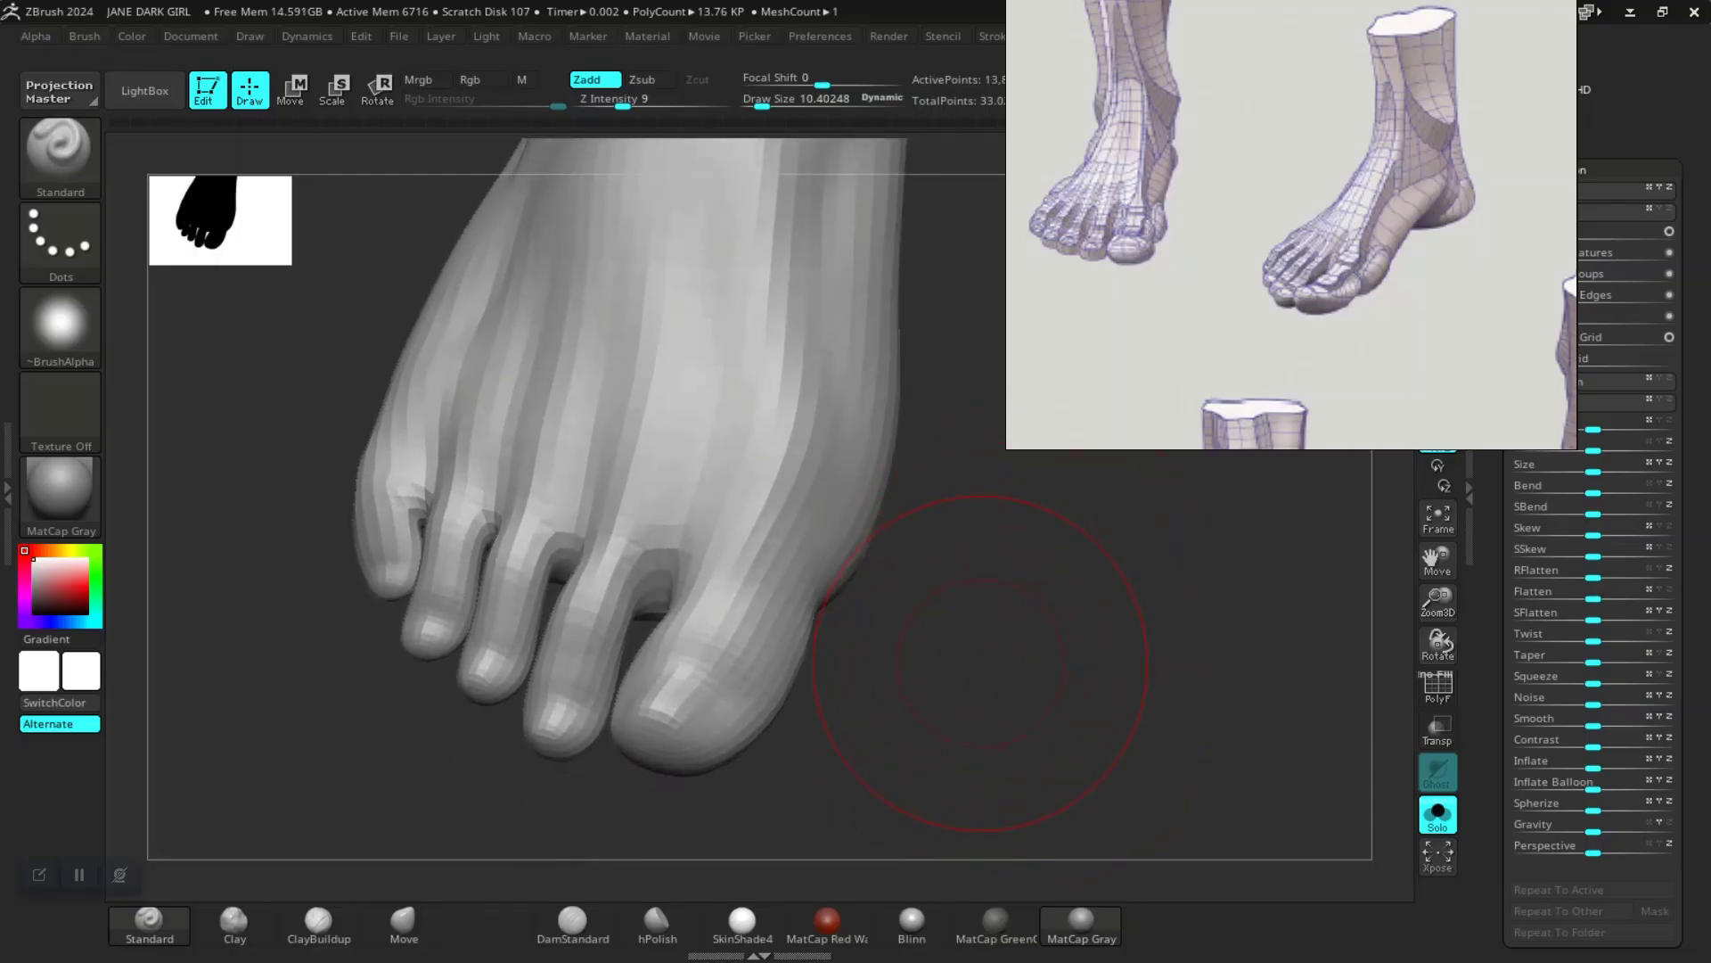
drag(985, 669, 642, 613)
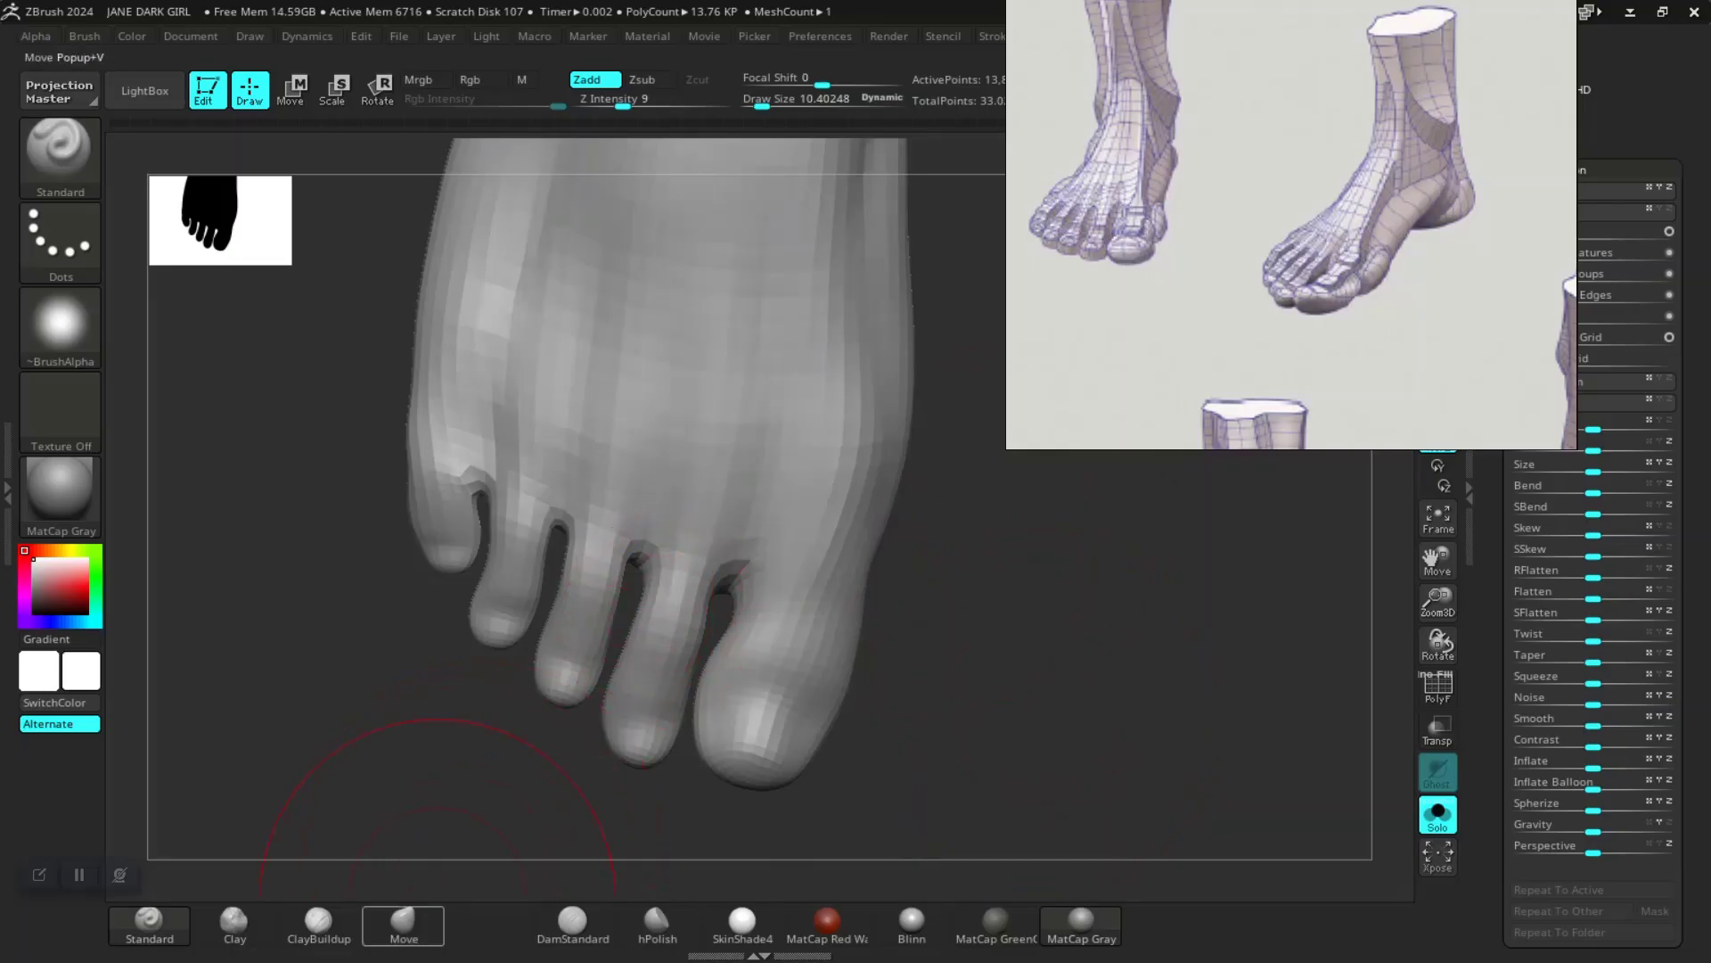
click(318, 923)
mouse_move(312, 717)
mouse_down()
mouse_move(284, 719)
mouse_move(414, 700)
mouse_up()
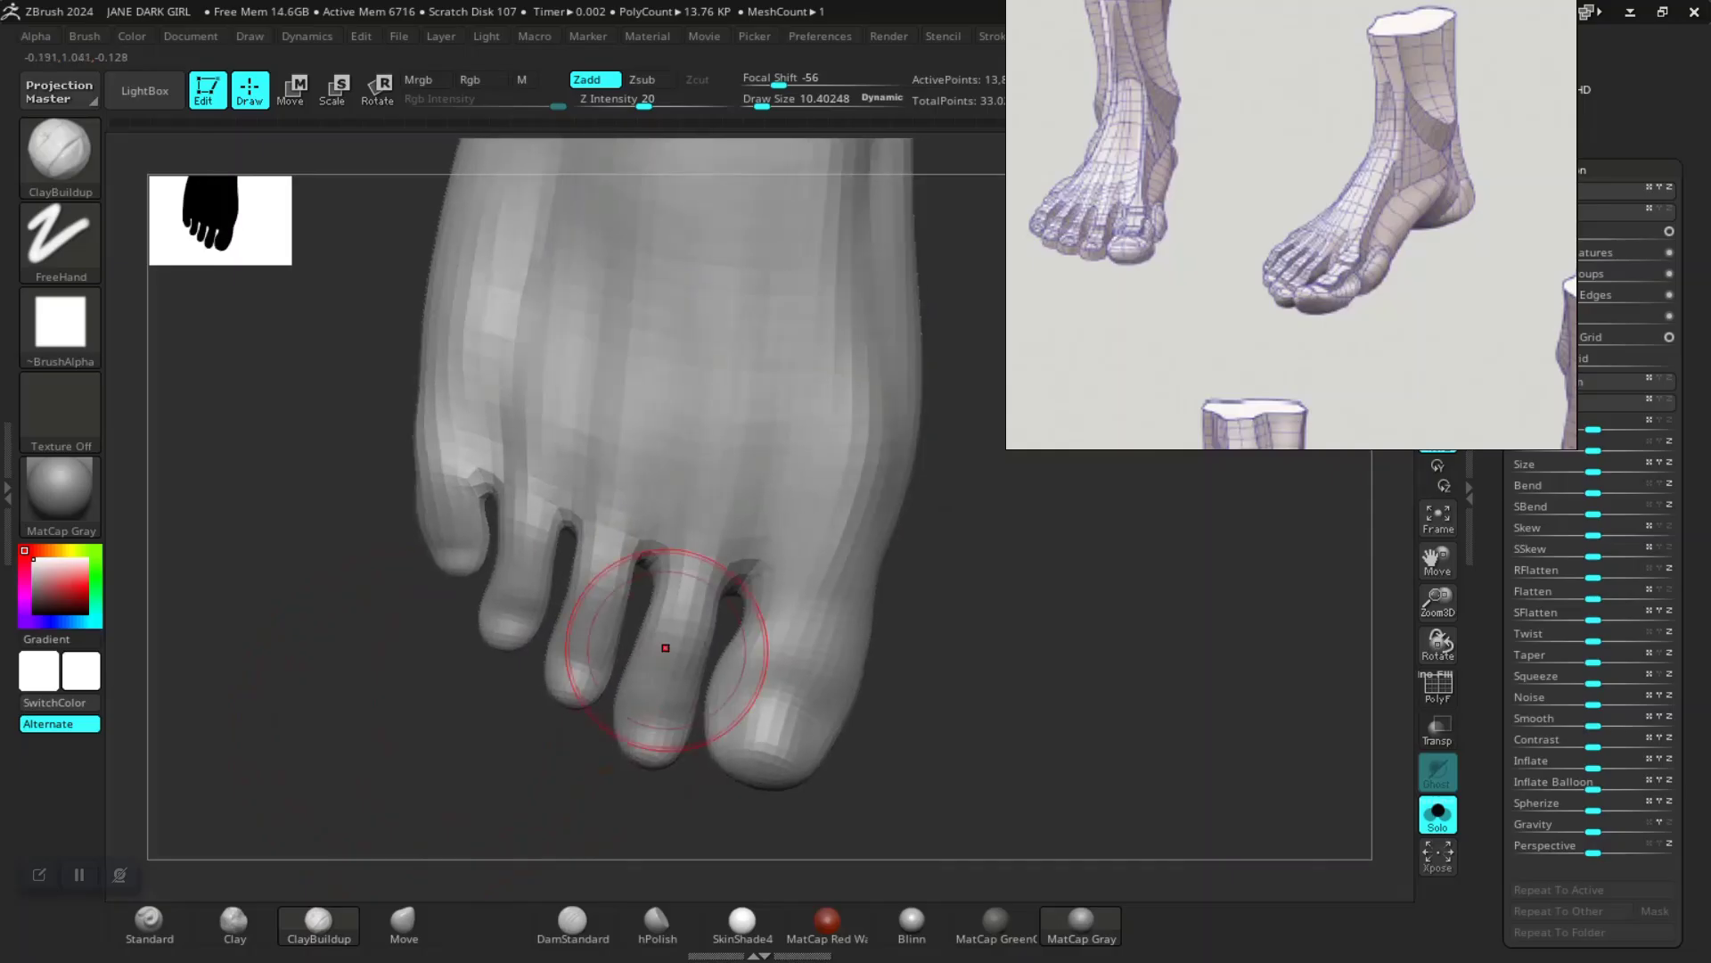
mouse_move(976, 655)
mouse_down()
mouse_move(1060, 655)
mouse_move(763, 657)
mouse_up()
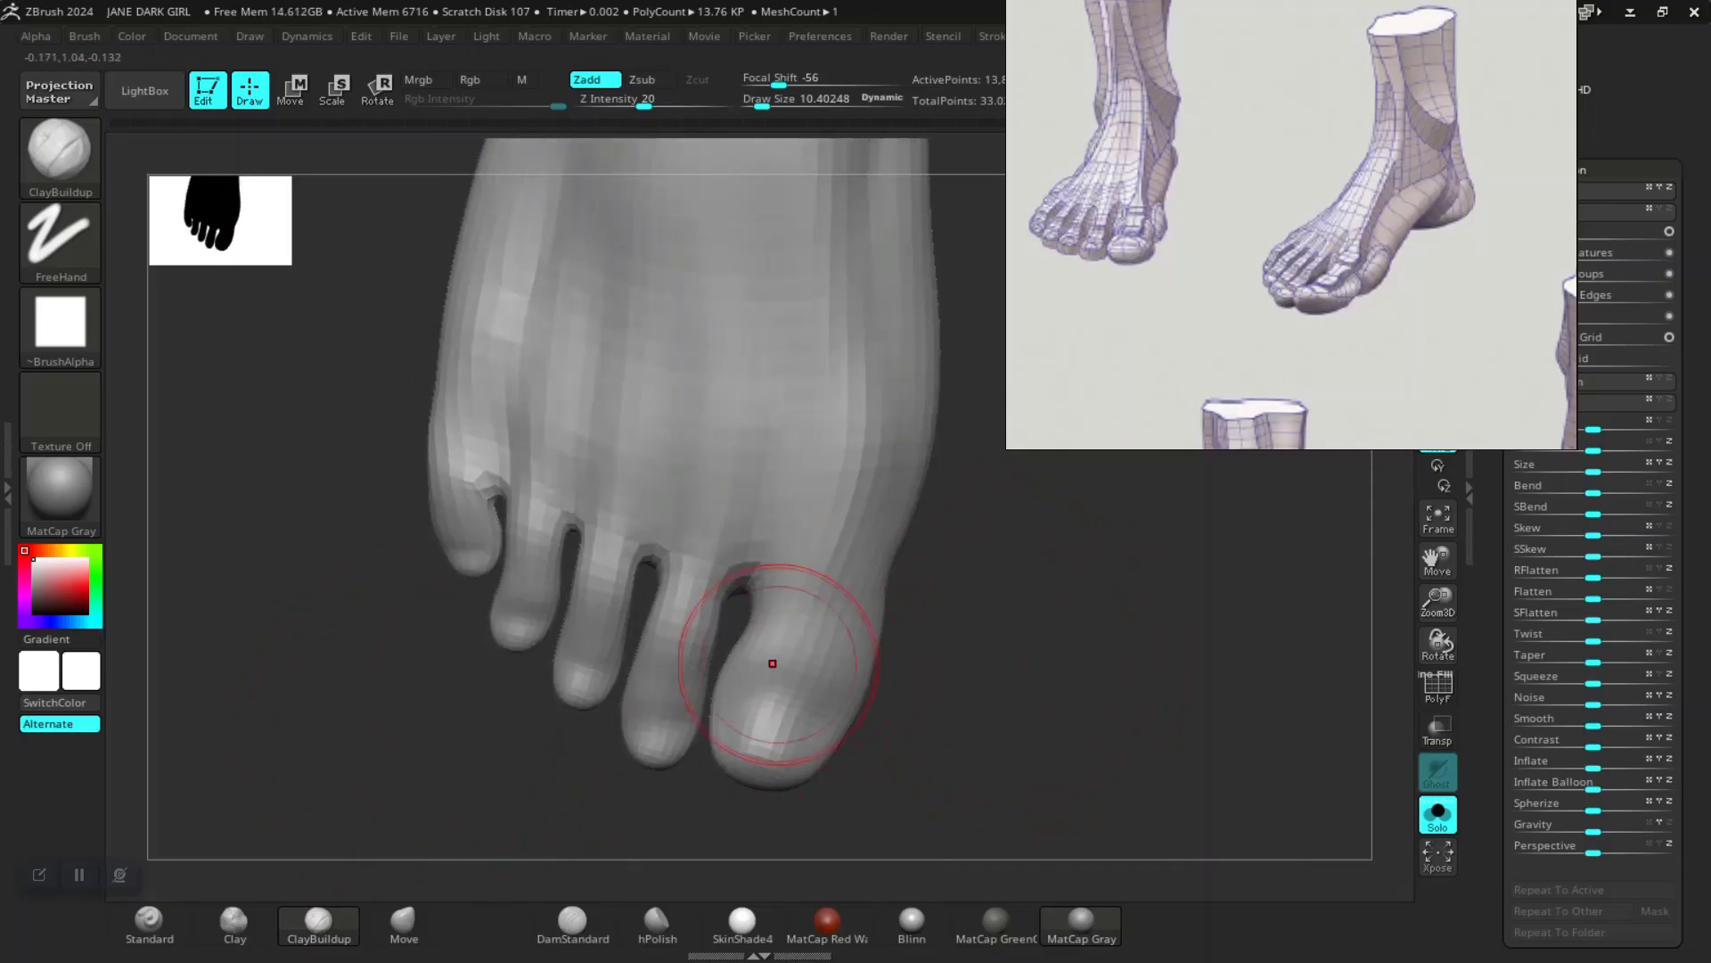
alt+drag(943, 699, 941, 579)
Step: Mask the big toe, turn the mask into its own polygroup with the wireframe shown, and hide the toe
key(space)
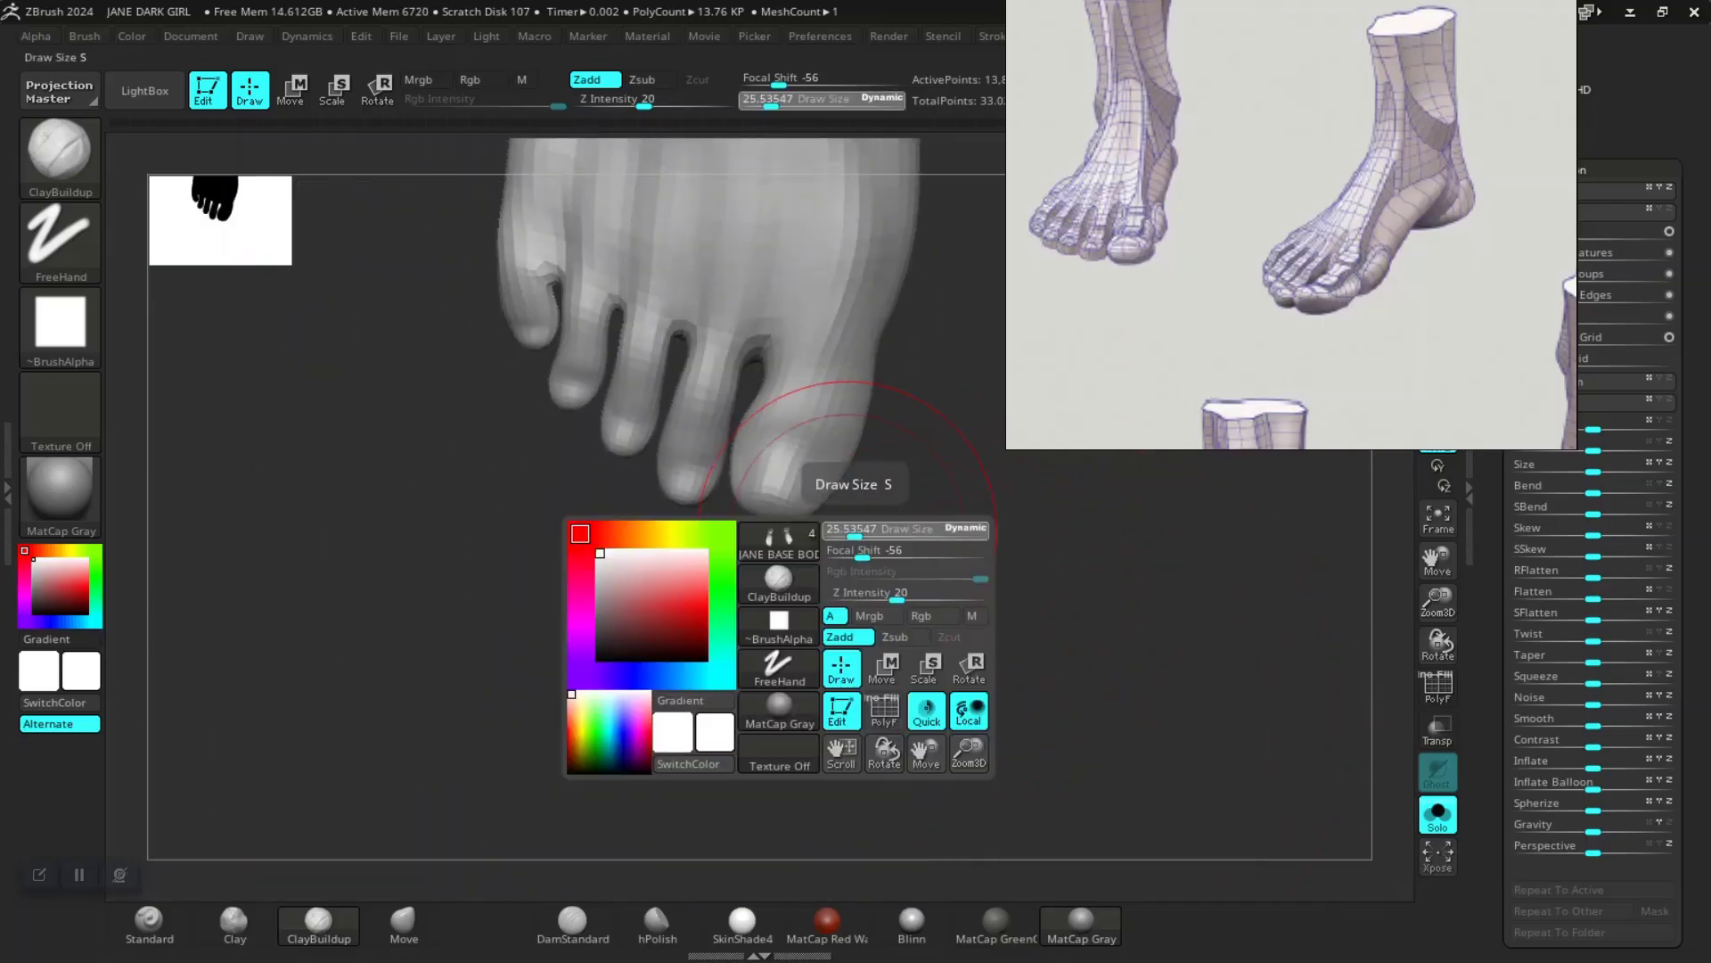
drag(851, 528, 833, 528)
mouse_move(954, 499)
mouse_down()
mouse_move(918, 620)
mouse_move(955, 702)
mouse_move(939, 634)
mouse_up()
mouse_move(974, 533)
ctrl+mouse_down()
mouse_move(960, 625)
mouse_move(828, 829)
mouse_move(694, 829)
mouse_move(664, 784)
mouse_move(652, 701)
mouse_move(704, 503)
mouse_move(882, 452)
mouse_move(902, 465)
ctrl+mouse_up()
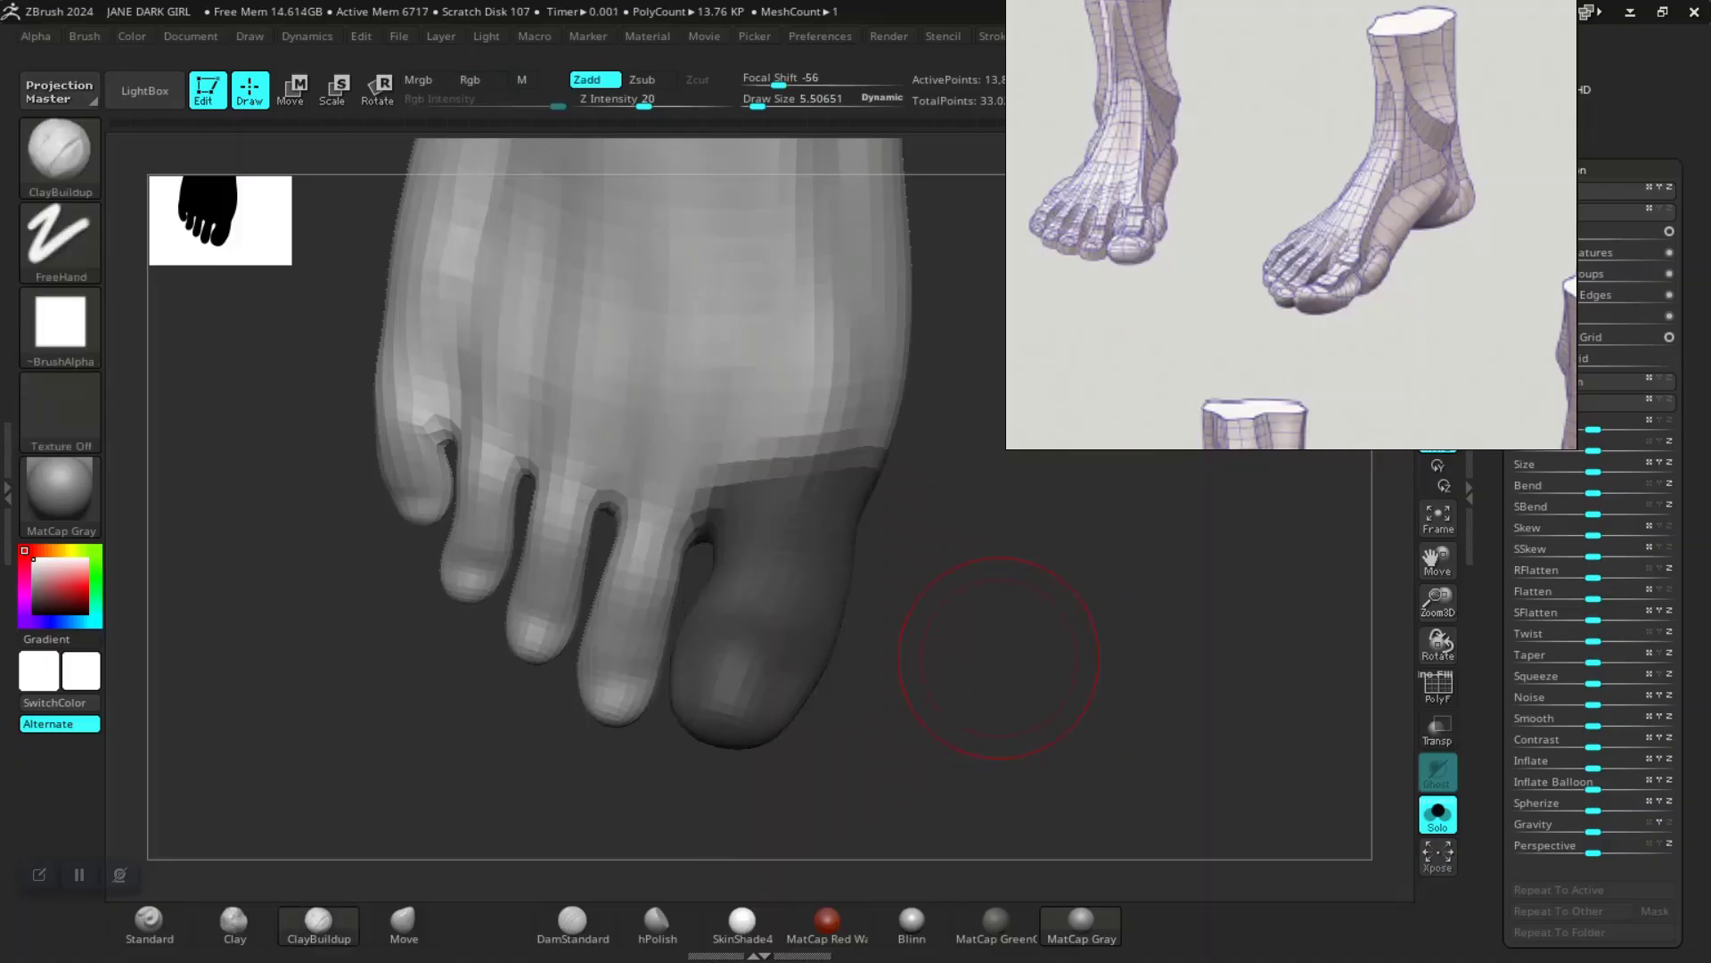
mouse_move(957, 657)
alt+mouse_down()
mouse_move(1028, 722)
mouse_move(960, 575)
alt+mouse_up()
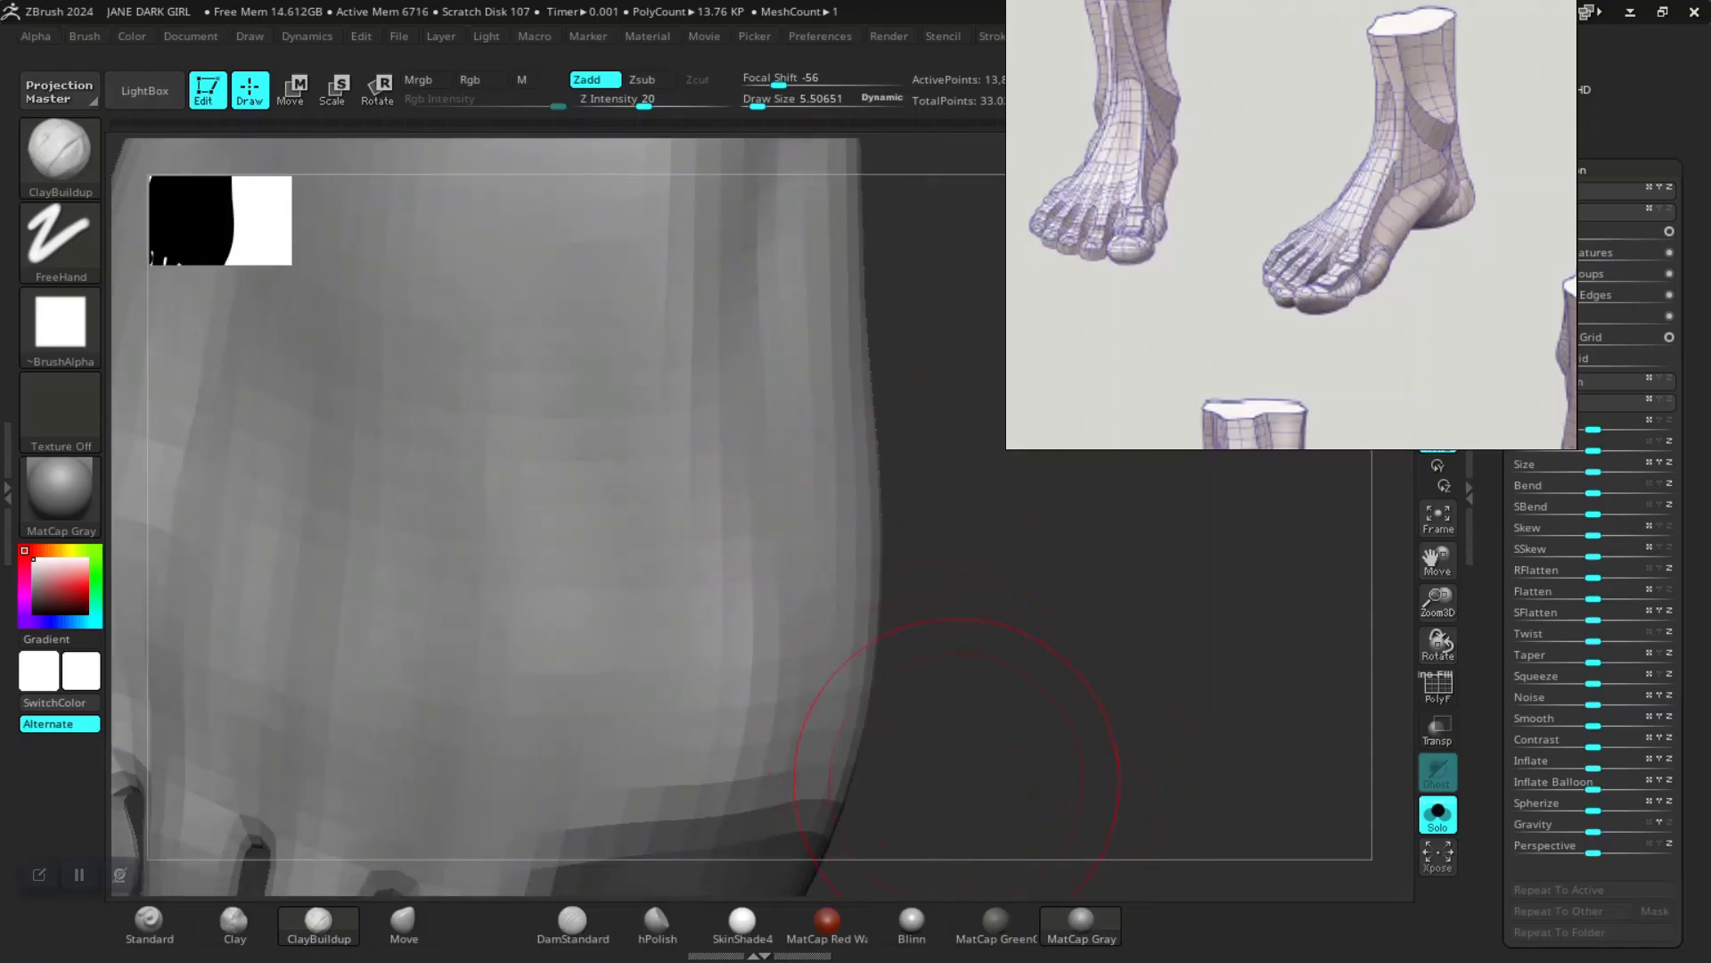
alt+drag(956, 774, 951, 422)
mouse_move(1025, 624)
mouse_down()
mouse_move(909, 539)
mouse_move(901, 446)
mouse_move(934, 614)
mouse_up()
key(shift+f)
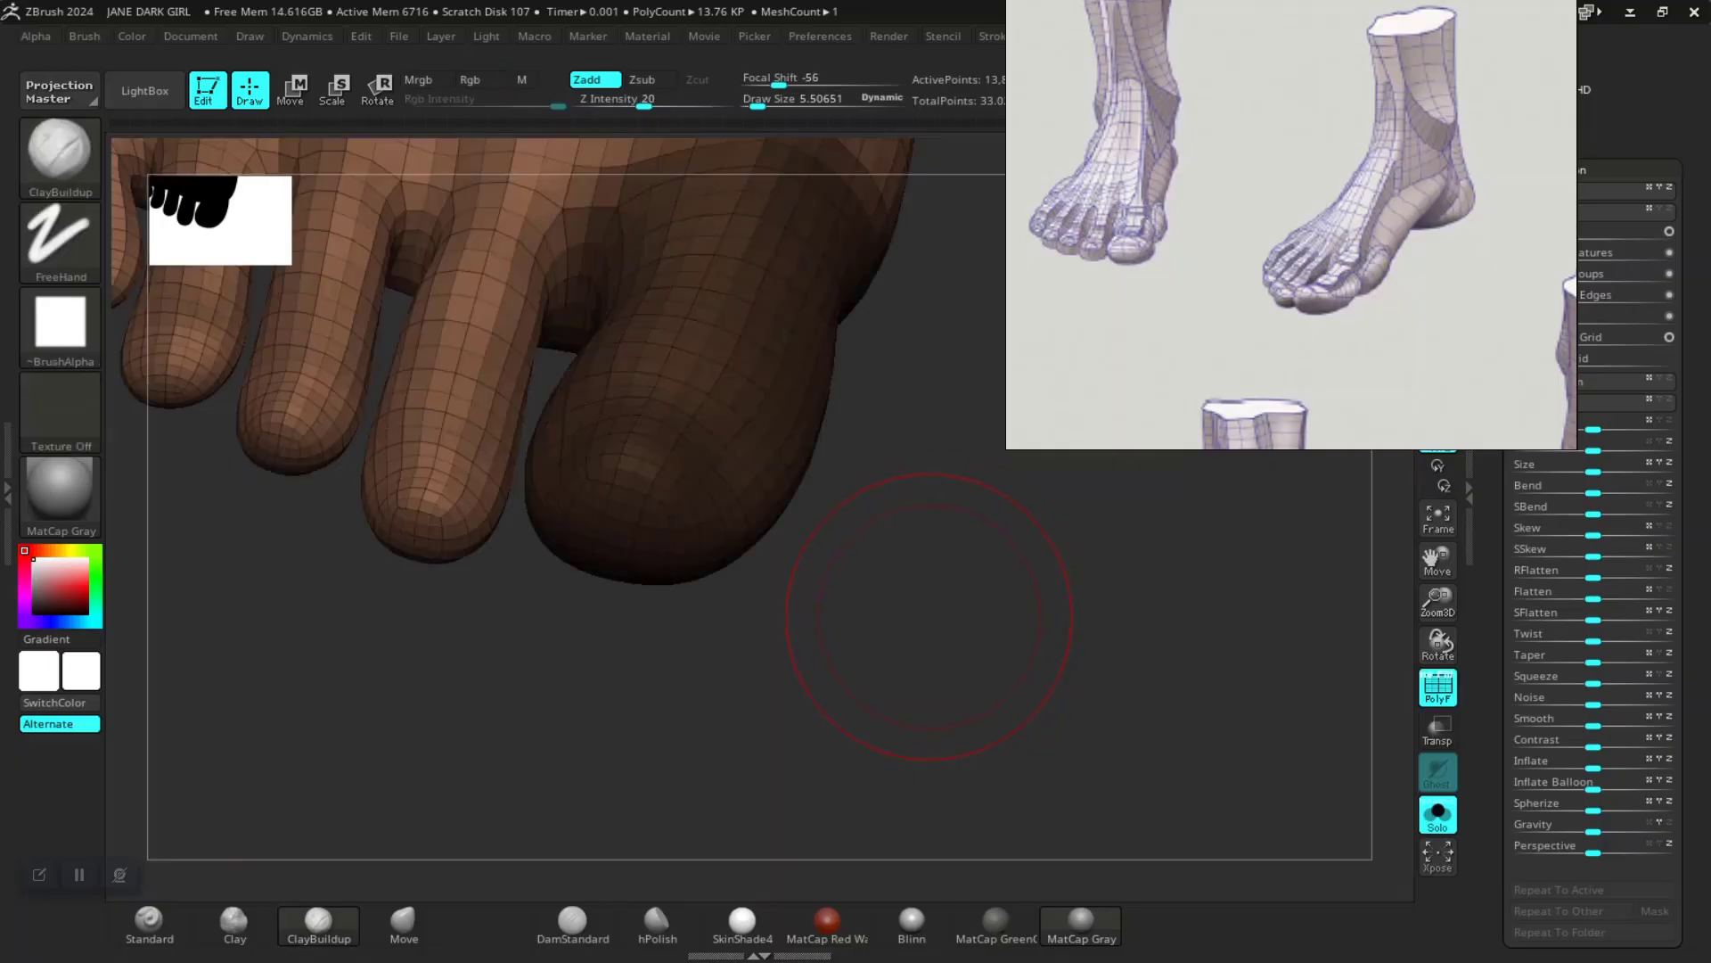
key(ctrl+w)
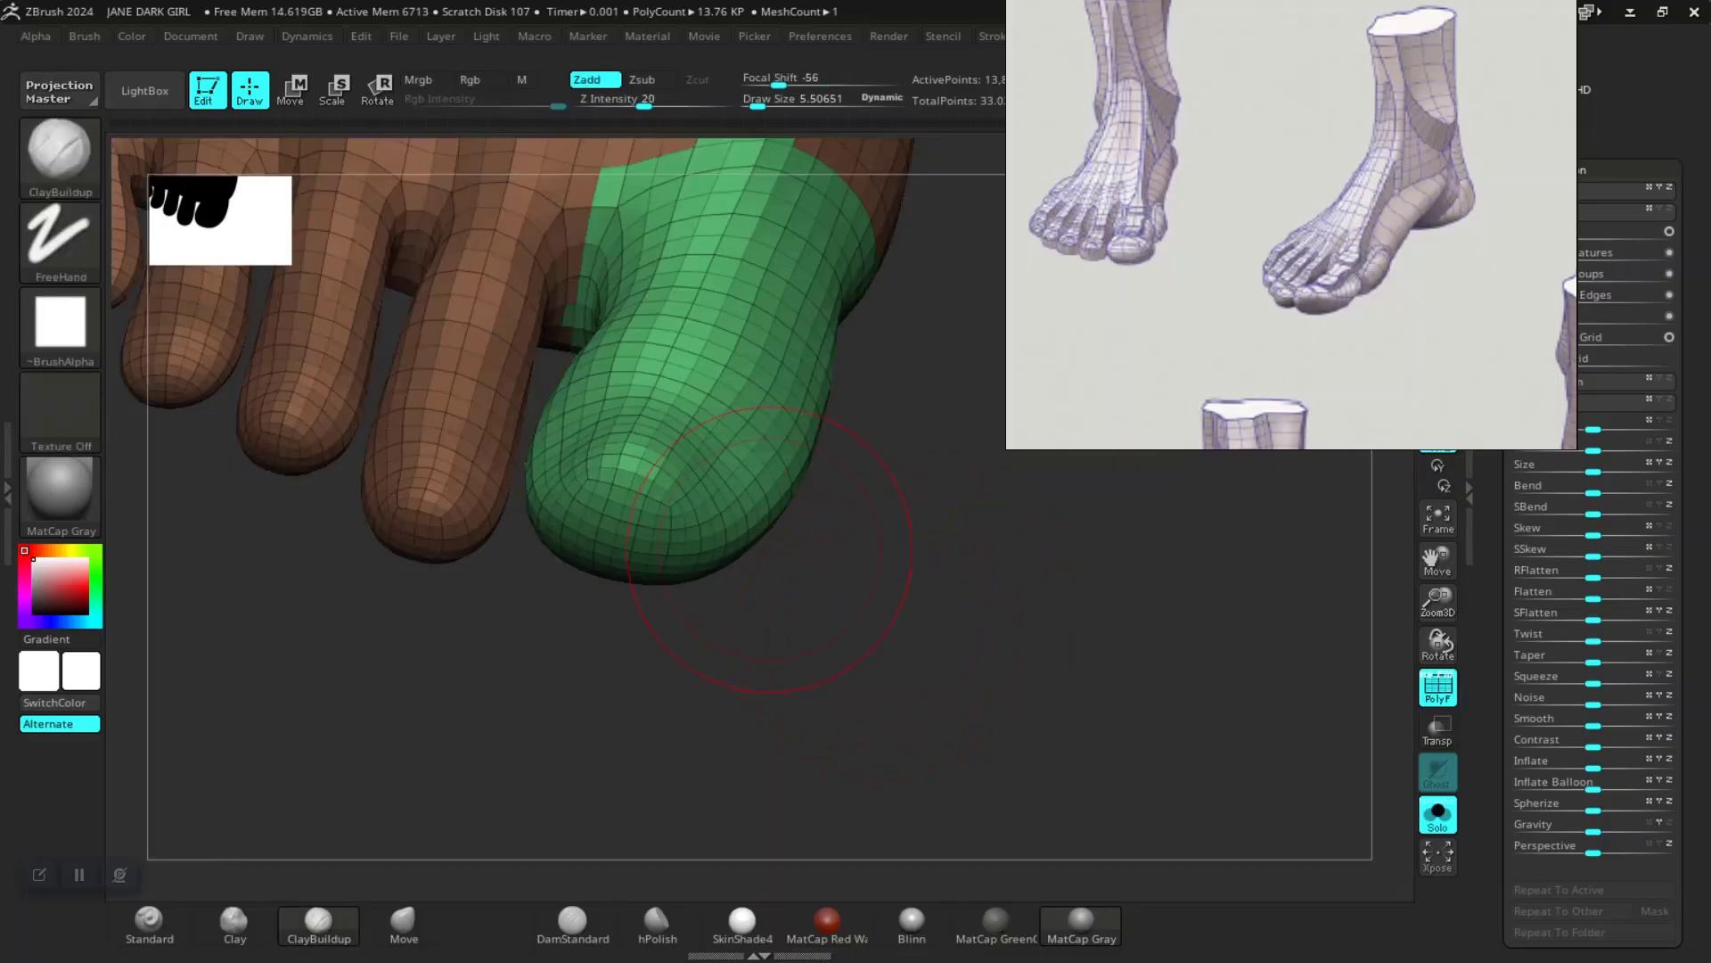
ctrl+alt+shift+click(615, 456)
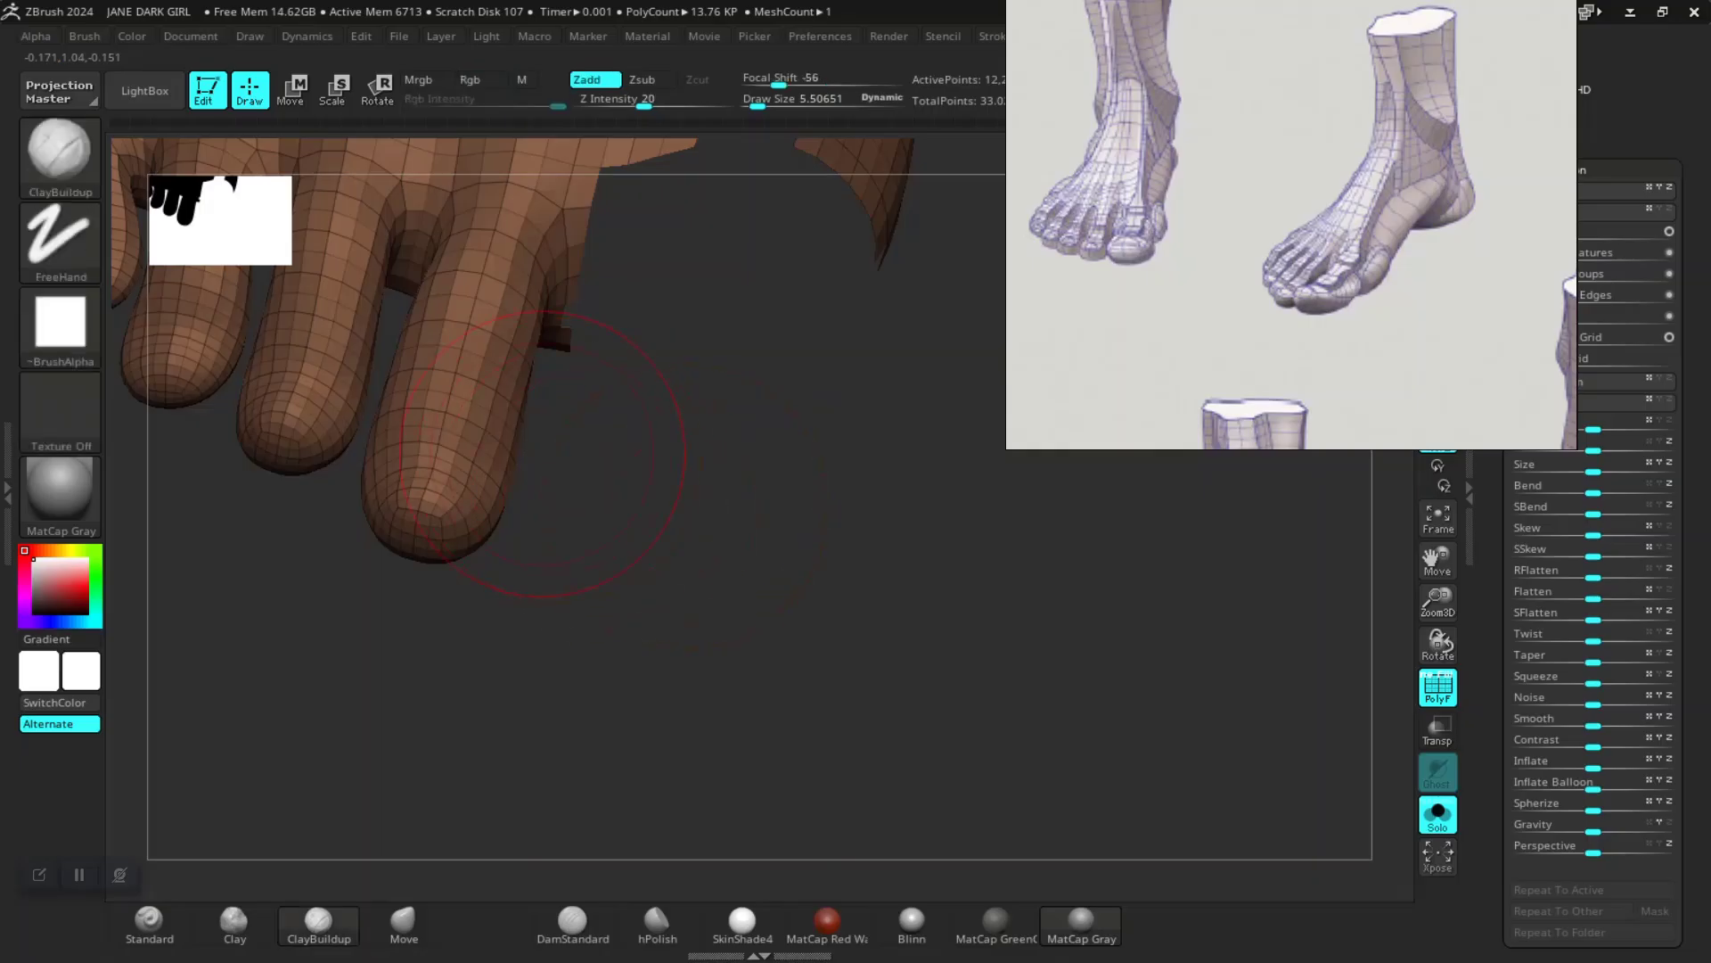
Step: Mask the second toe, assign it its own polygroup and hide it
mouse_move(579, 459)
mouse_down()
mouse_move(710, 535)
mouse_move(735, 602)
mouse_move(490, 709)
mouse_move(398, 535)
mouse_move(427, 142)
mouse_move(677, 138)
mouse_move(786, 259)
mouse_move(789, 294)
mouse_up()
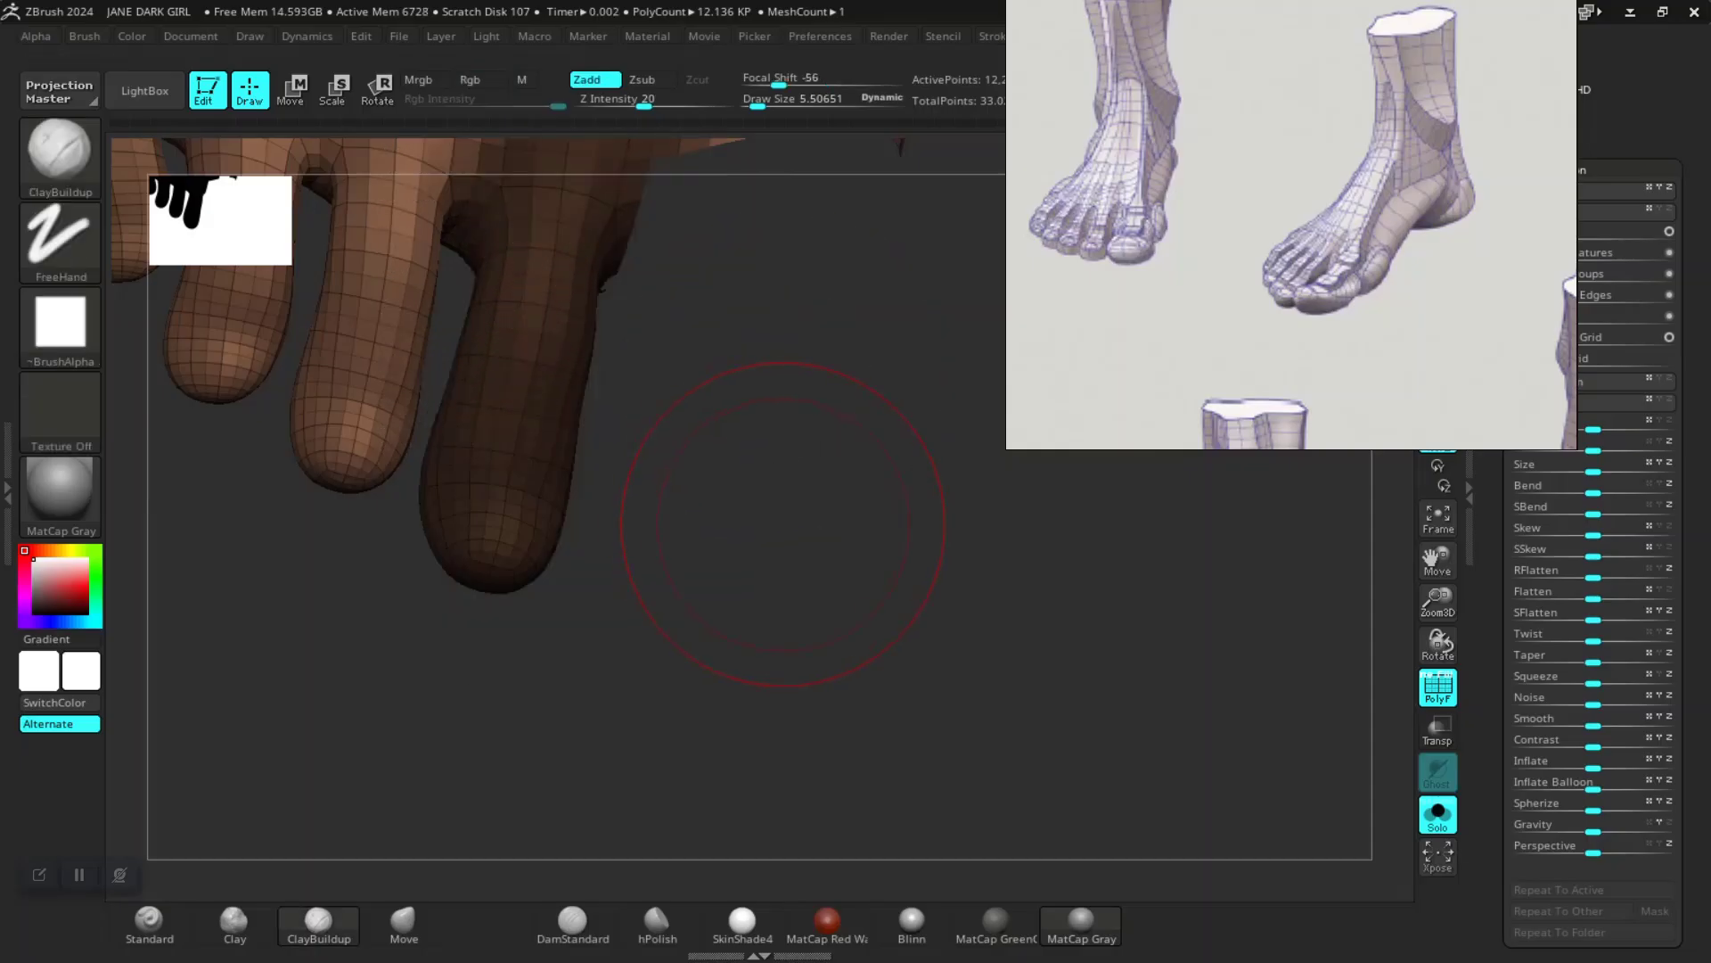
alt+drag(782, 524, 764, 628)
alt+drag(747, 509, 765, 574)
key(ctrl+w)
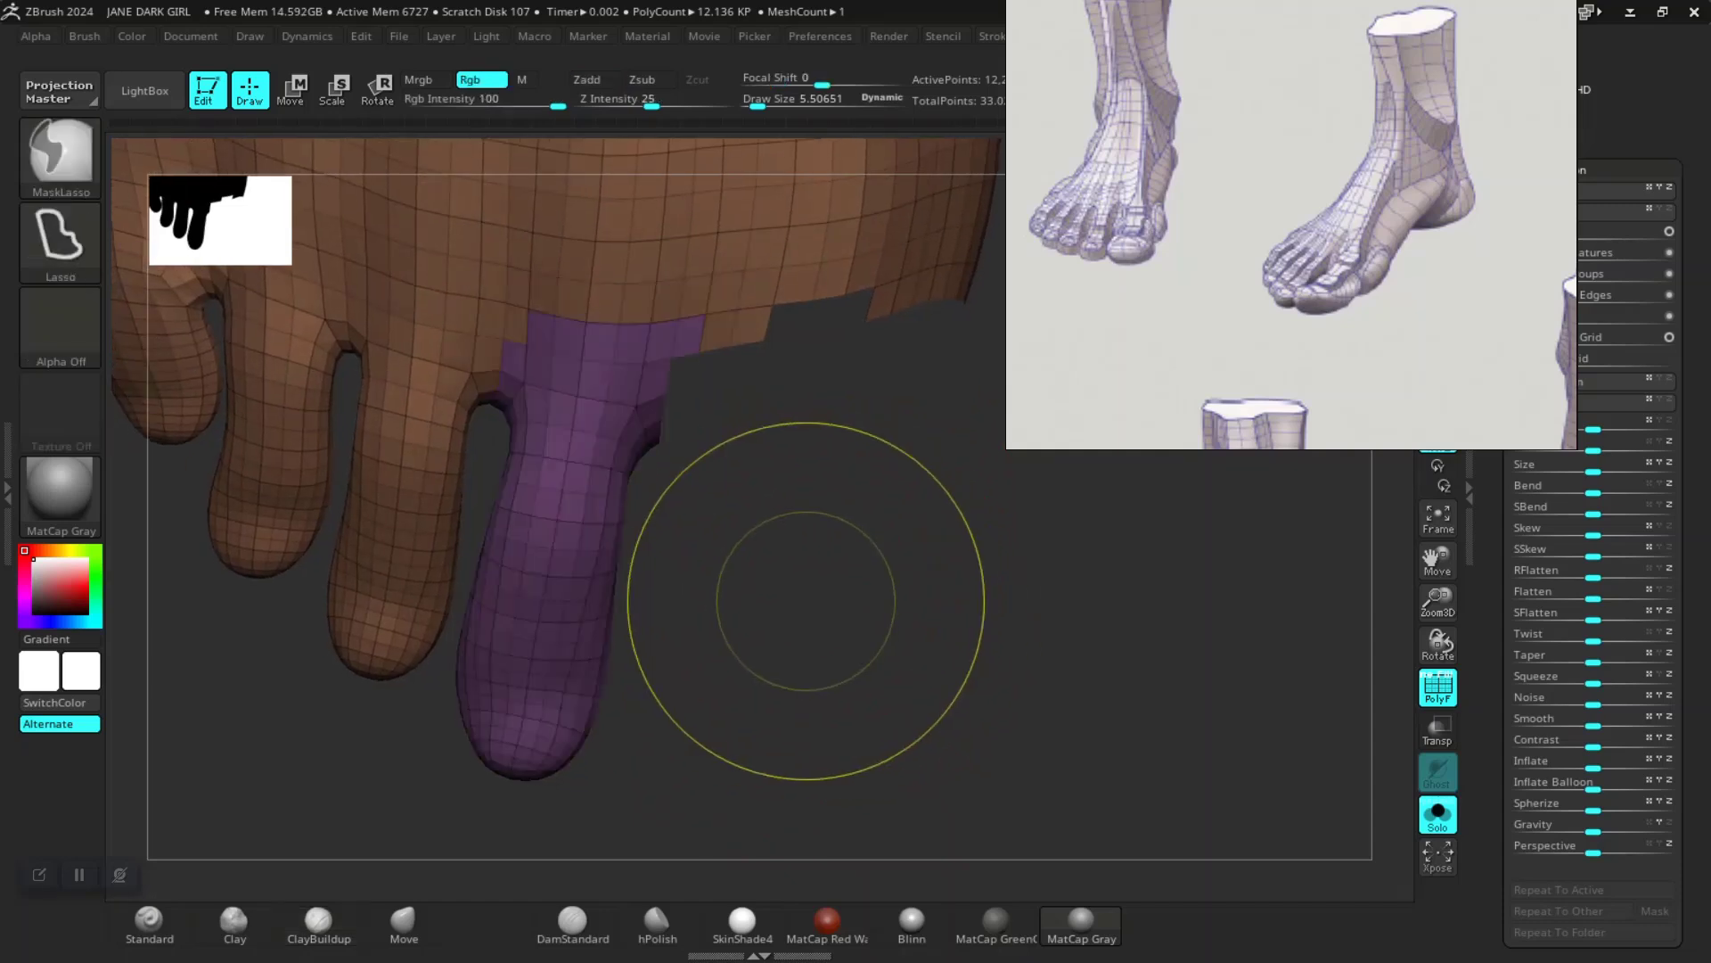
ctrl+shift+click(561, 622)
Step: Mask the third toe up to its base, assign it a separate polygroup and hide it
alt+drag(667, 649, 803, 655)
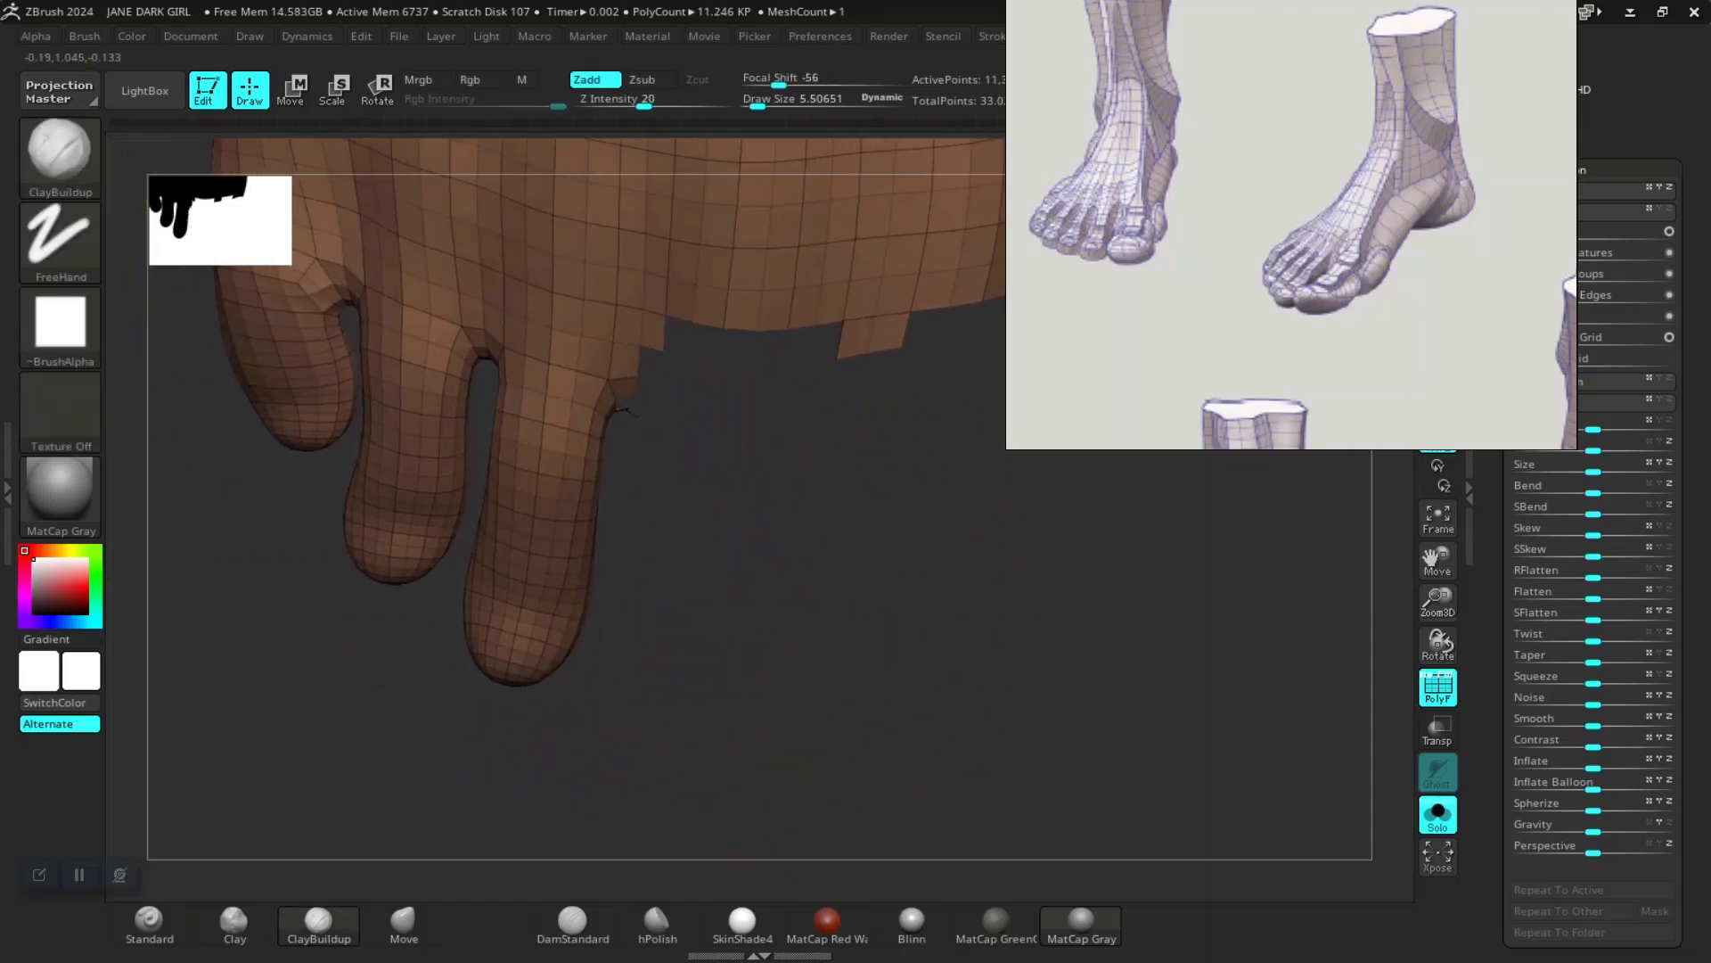
mouse_move(768, 539)
ctrl+mouse_down()
mouse_move(549, 802)
mouse_move(423, 687)
mouse_move(515, 314)
mouse_move(747, 339)
mouse_move(763, 553)
ctrl+mouse_up()
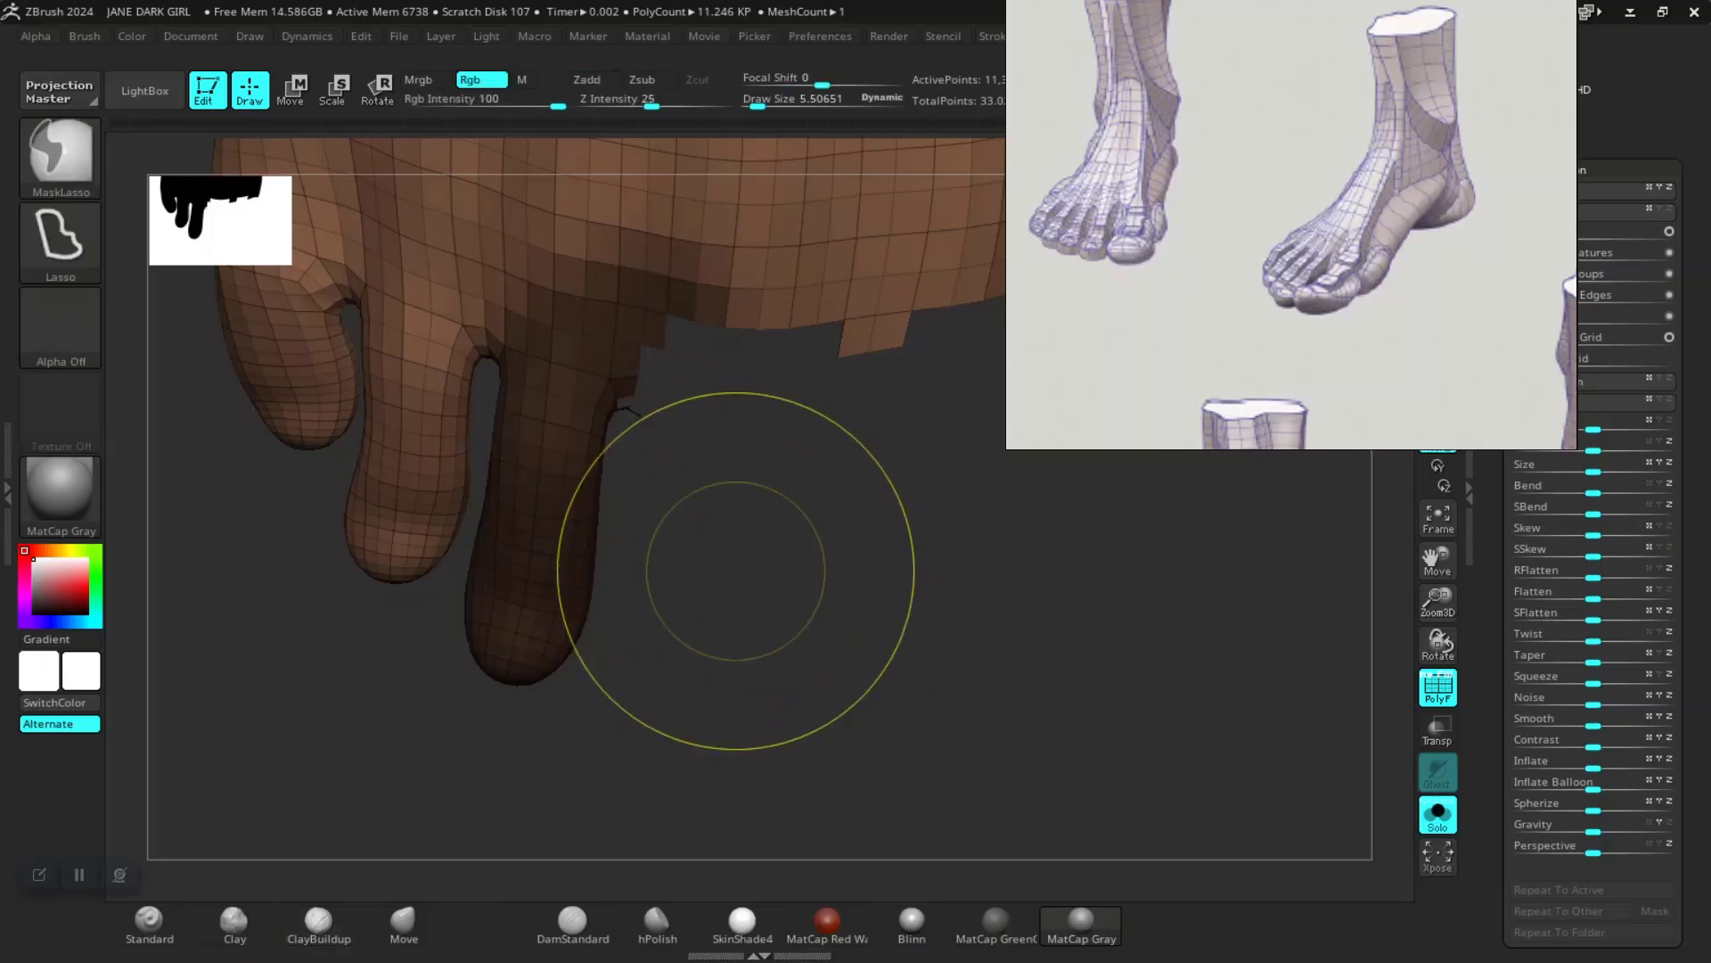
key(ctrl+w)
key(ctrl+z)
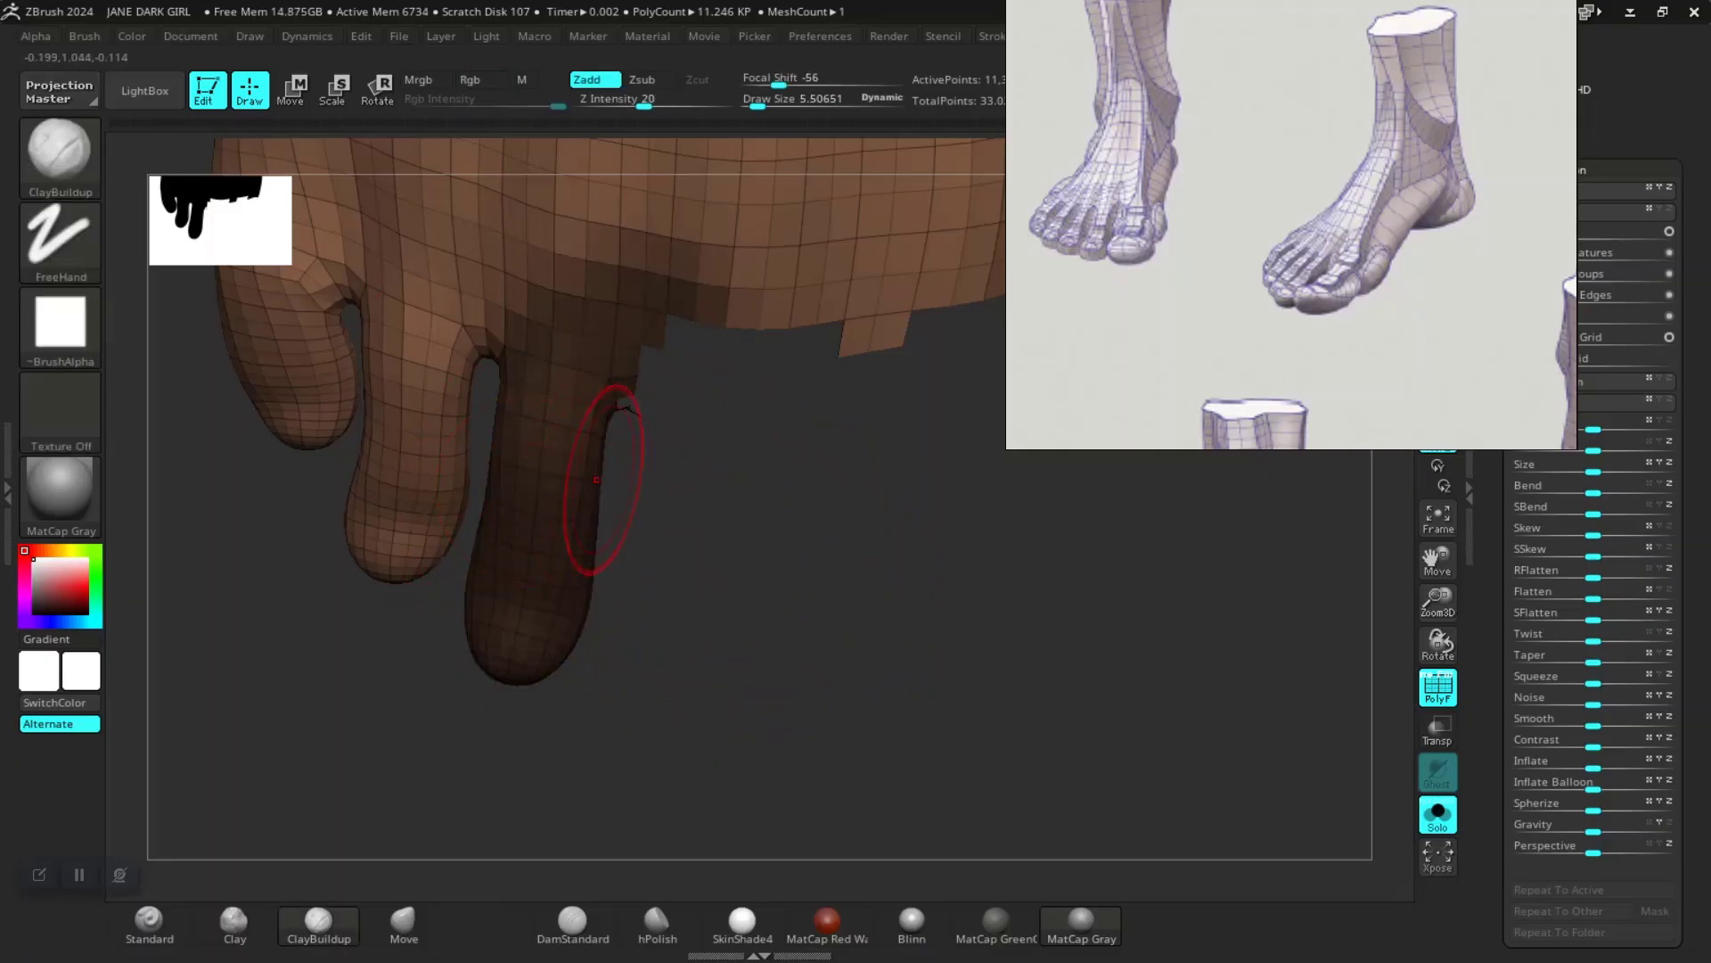
mouse_move(816, 538)
ctrl+mouse_down()
mouse_move(777, 638)
mouse_move(552, 748)
mouse_move(517, 552)
mouse_move(481, 495)
mouse_move(478, 178)
ctrl+mouse_up()
key(ctrl+w)
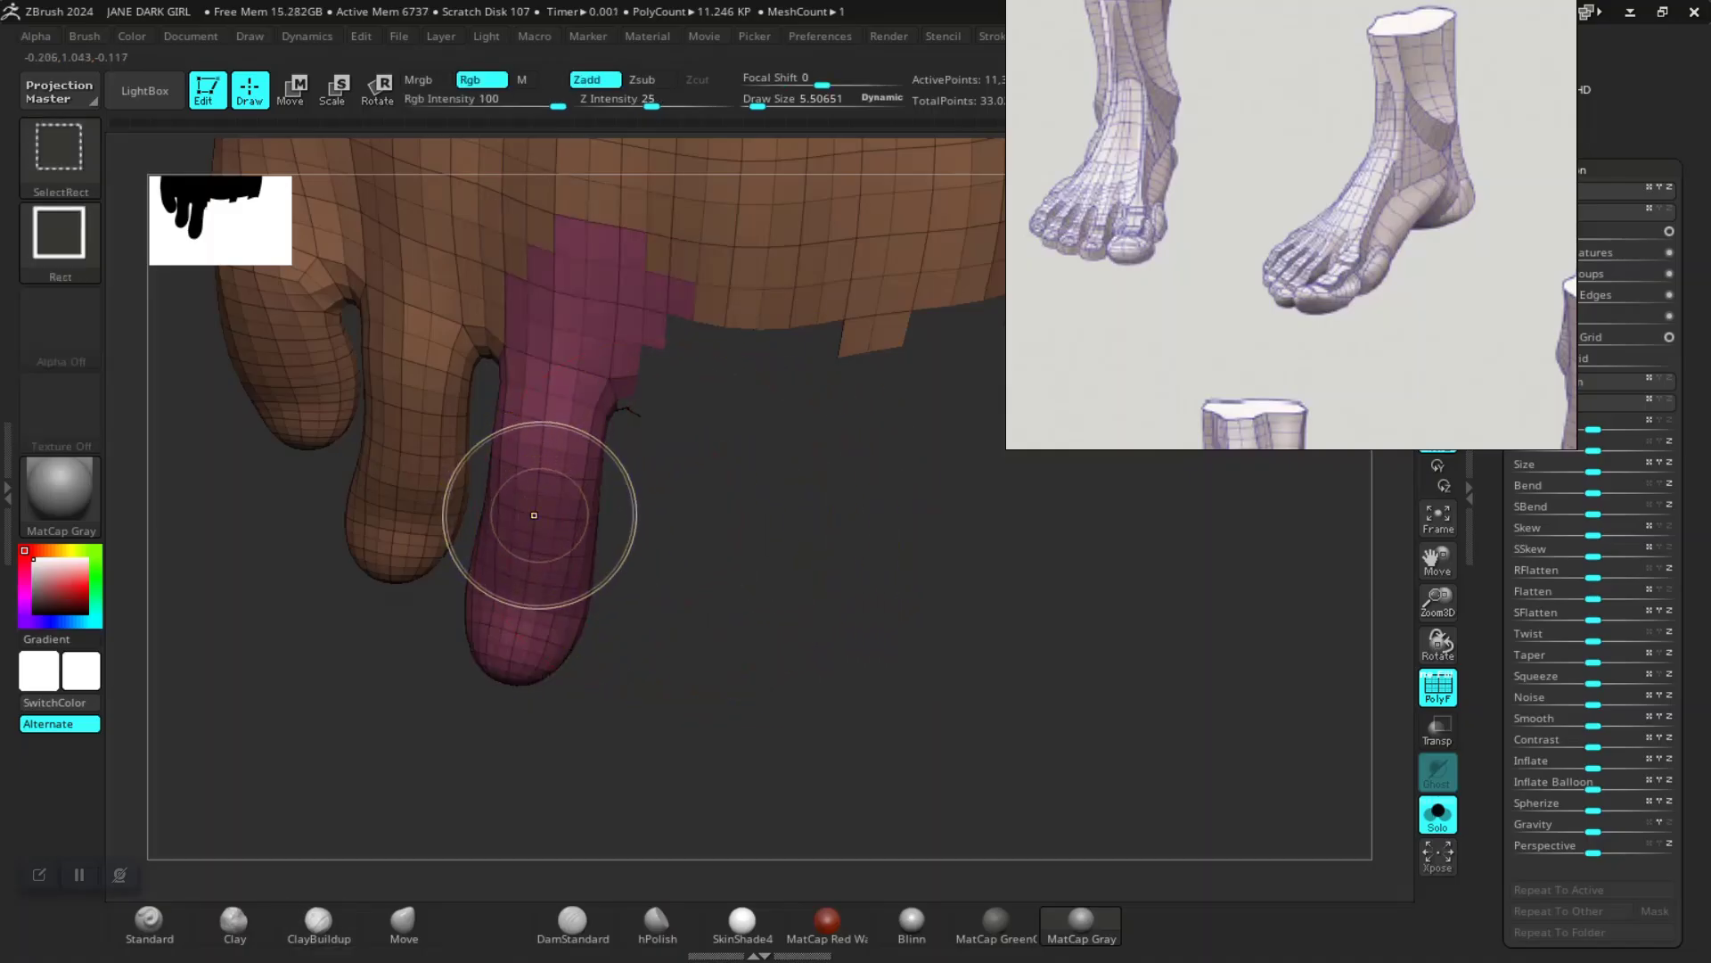
ctrl+shift+click(537, 510)
Step: Mask the fourth toe, give it its own polygroup and unhide the rest of the mesh
mouse_move(600, 455)
ctrl+mouse_down()
mouse_move(478, 719)
mouse_move(294, 561)
mouse_move(352, 397)
mouse_move(361, 203)
mouse_move(570, 268)
mouse_move(602, 451)
ctrl+mouse_up()
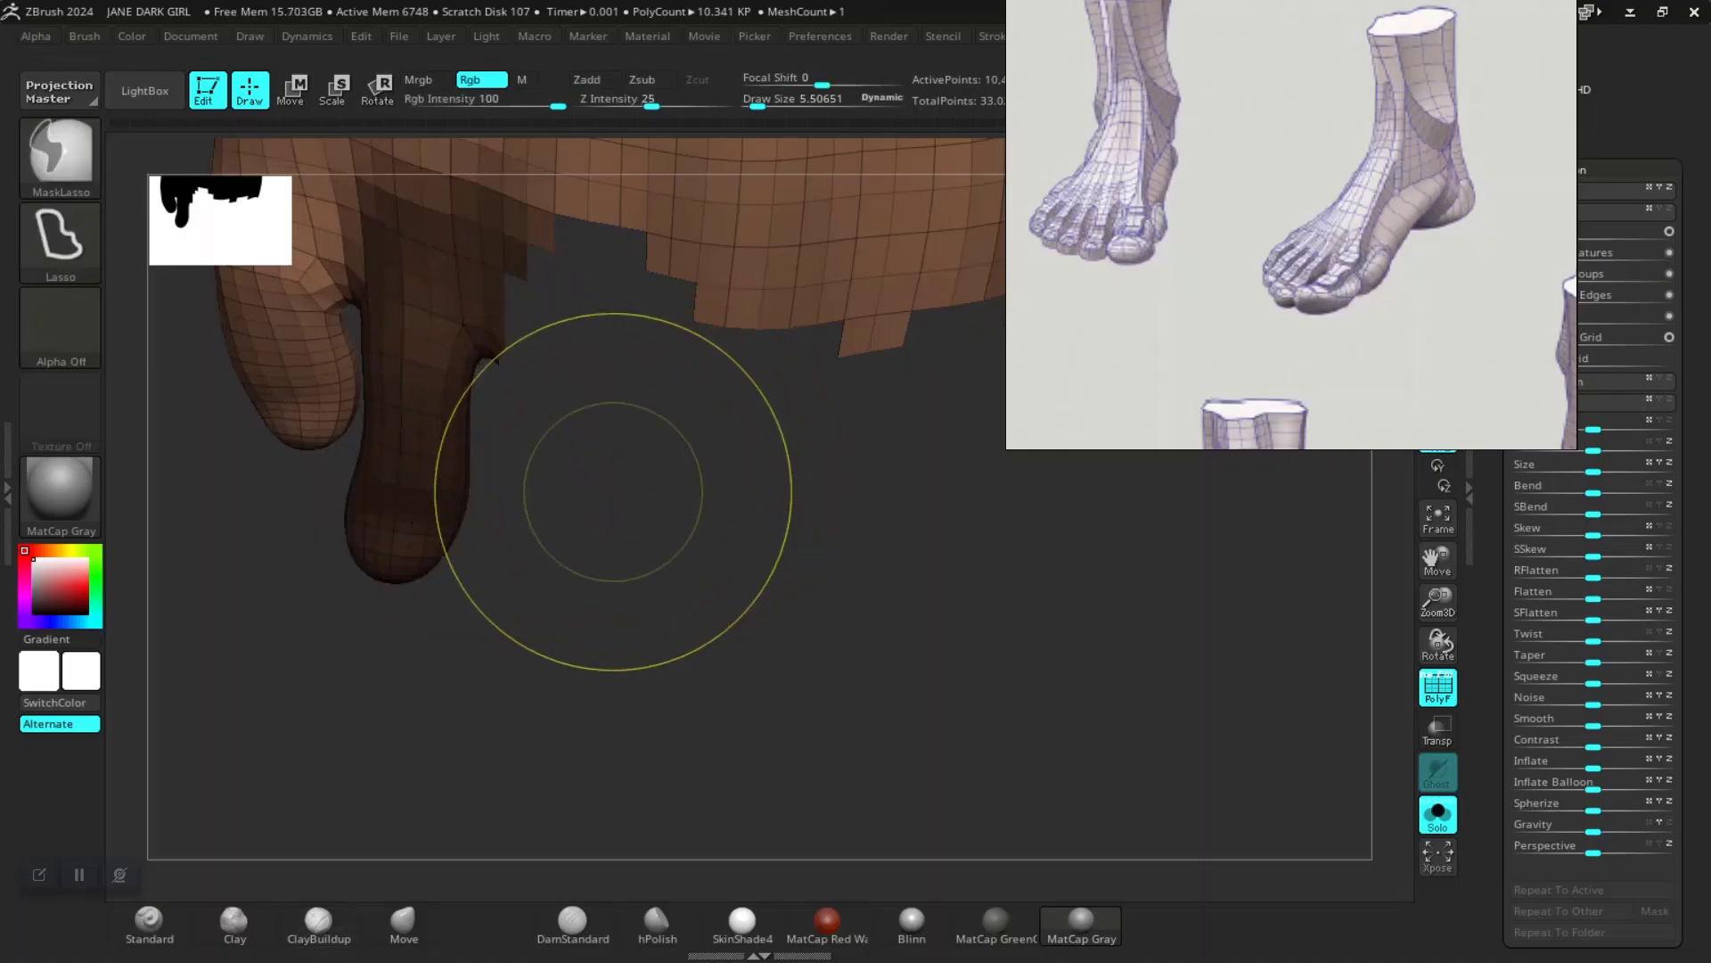
key(ctrl+w)
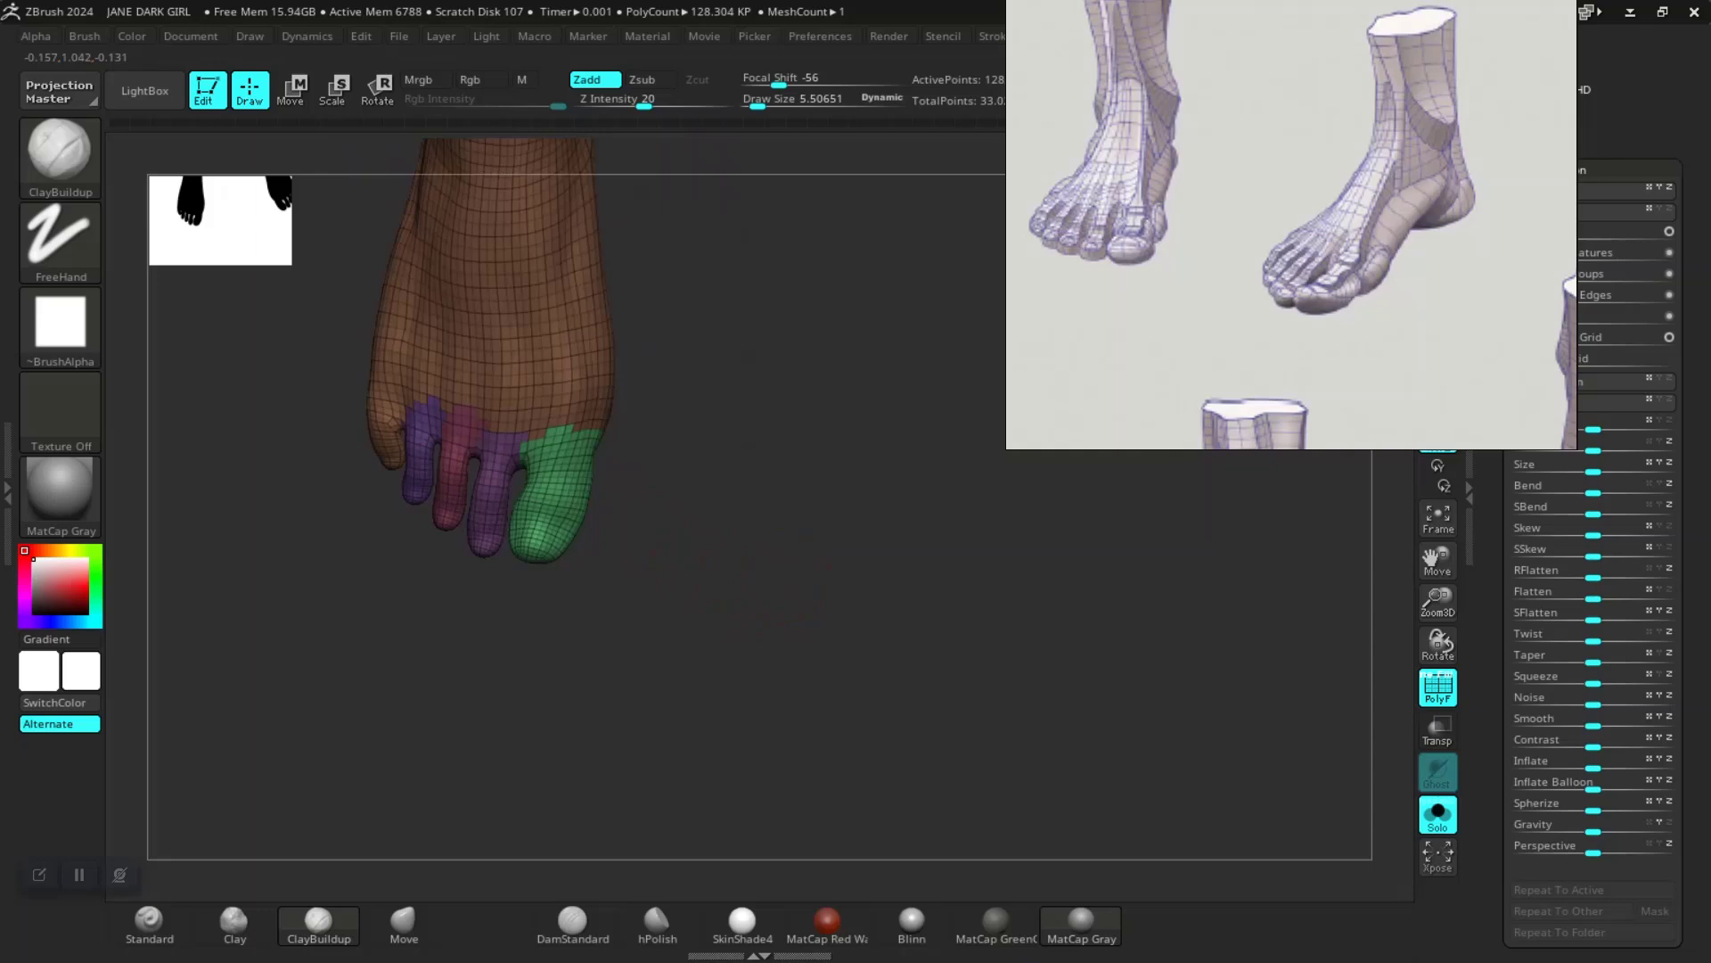
shift+drag(749, 383, 783, 420)
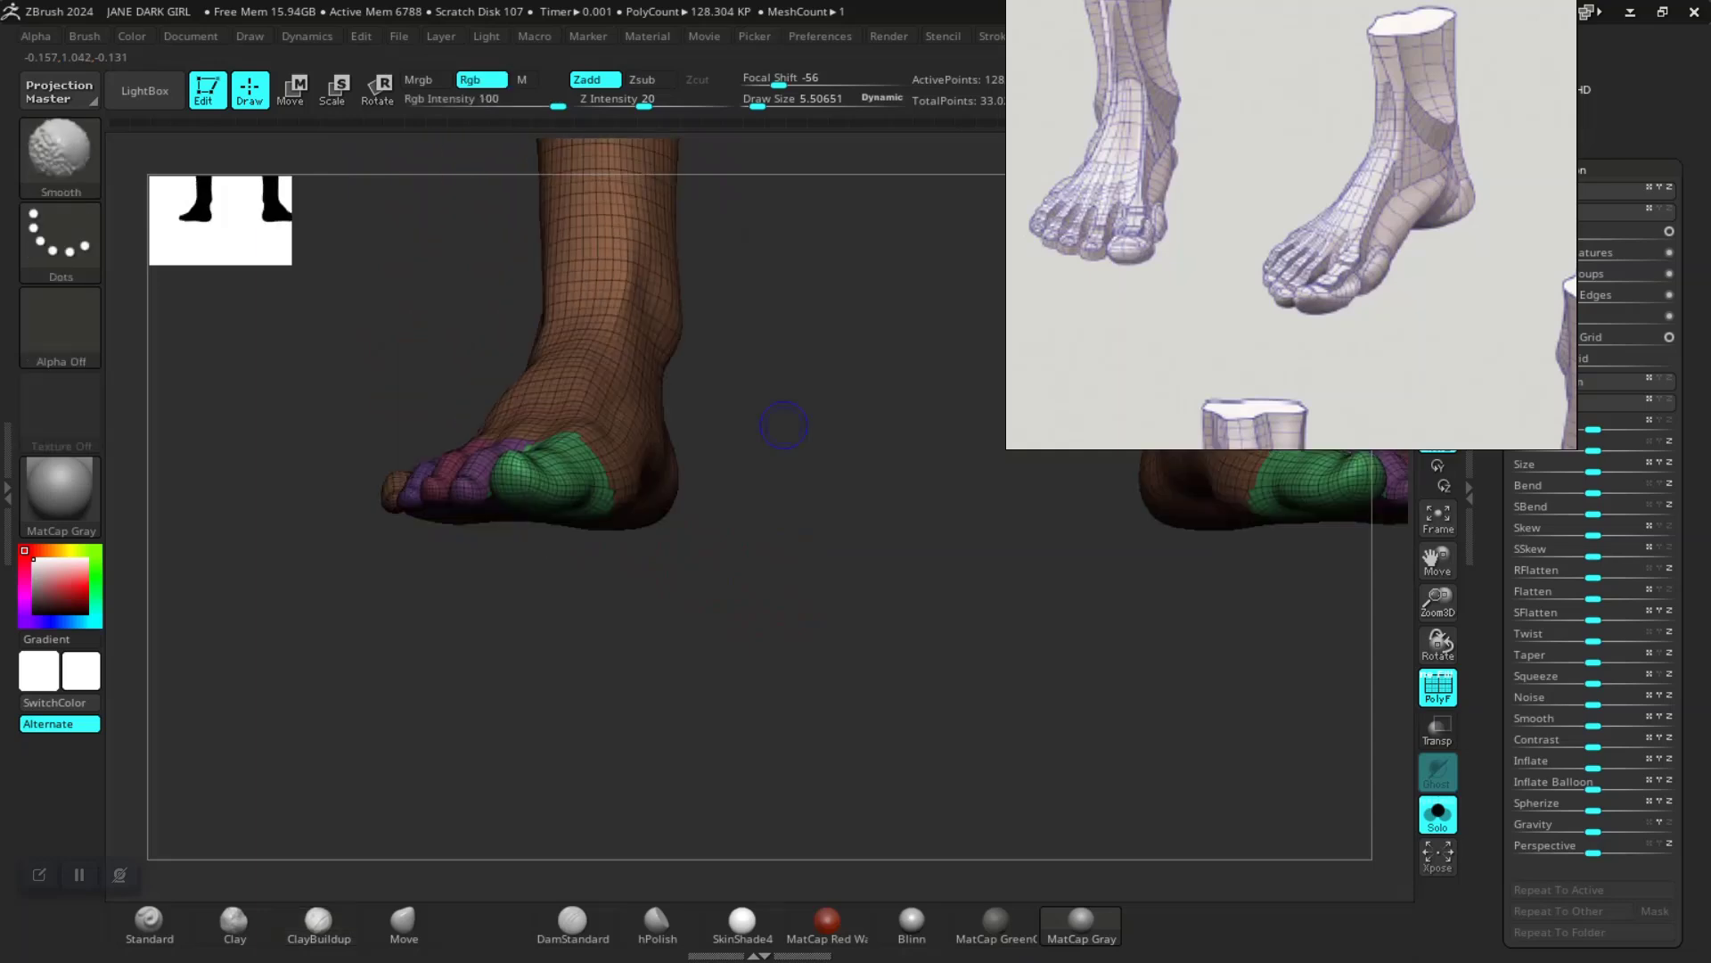
Step: Hide the polygroup of the leg and foot and the separate toe polygroups one after another
ctrl+shift+click(573, 365)
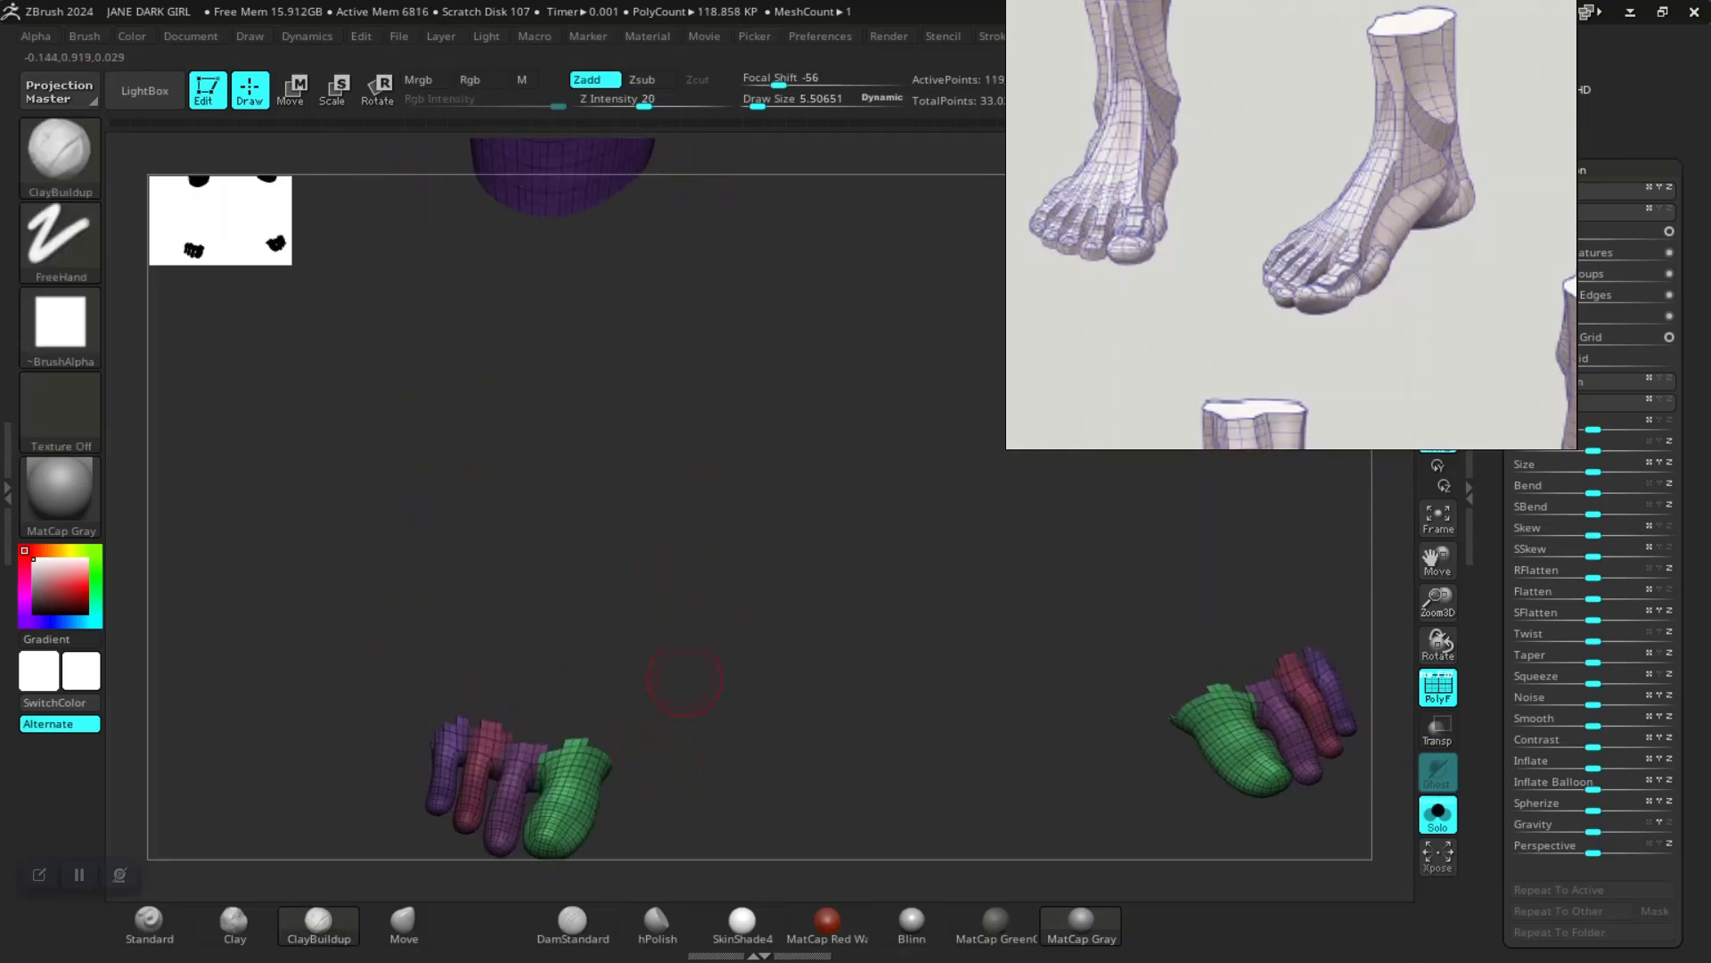
ctrl+alt+shift+click(588, 669)
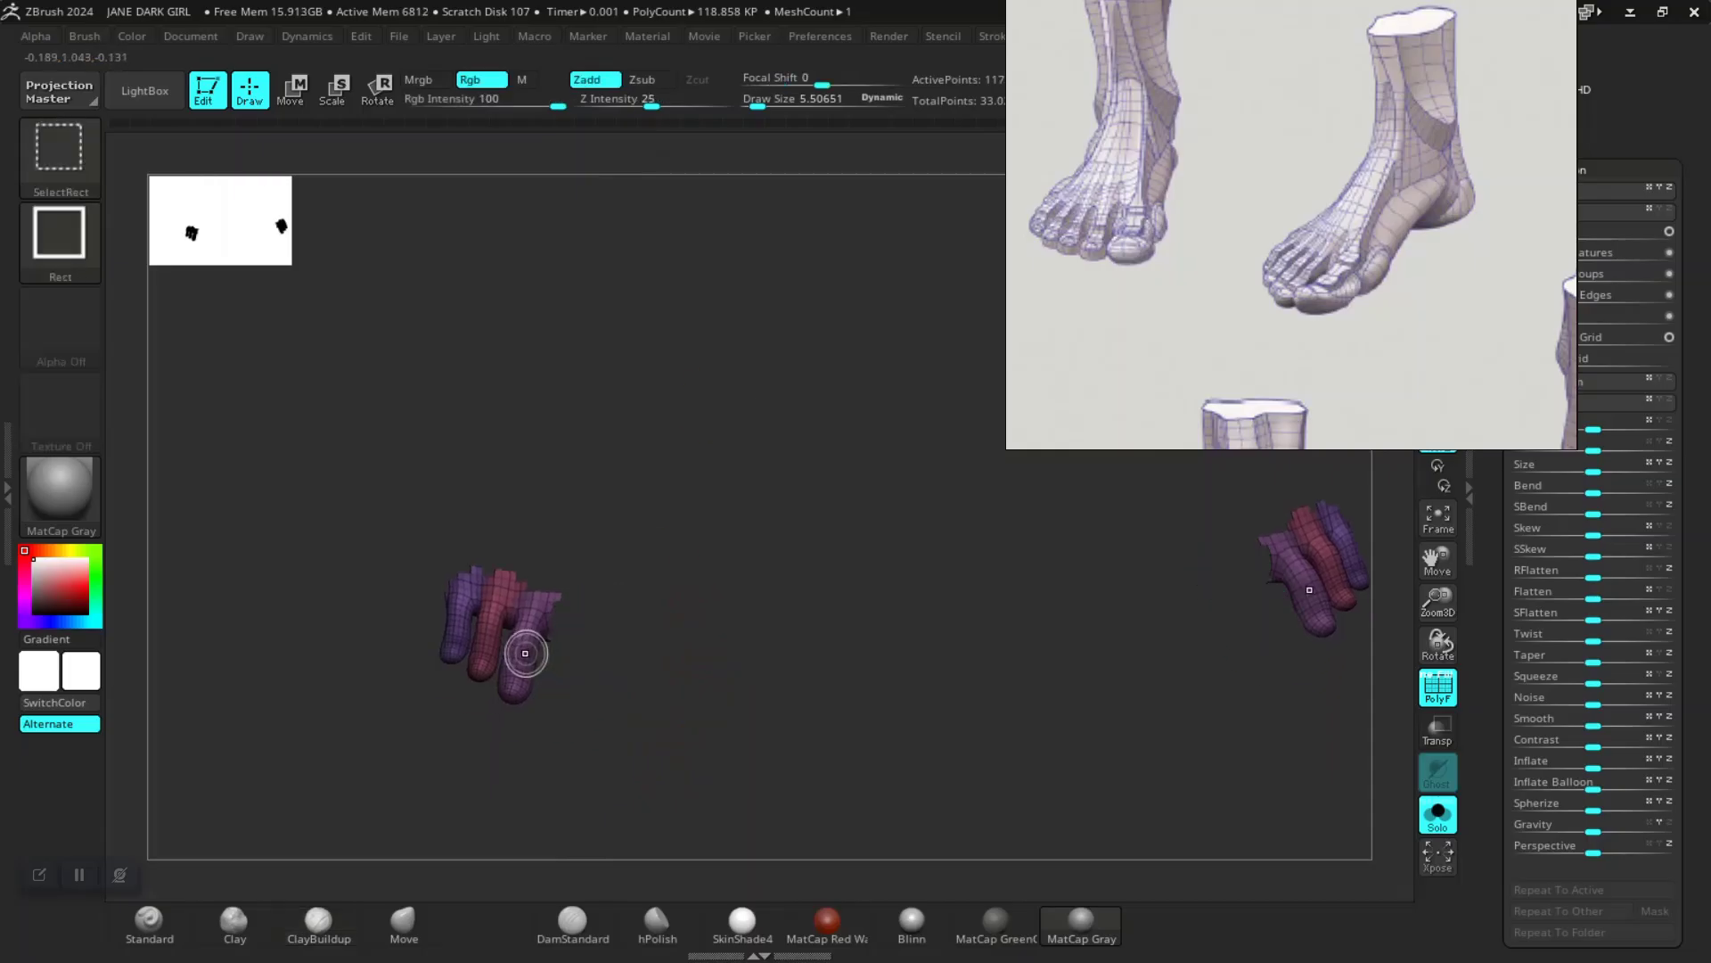
ctrl+alt+shift+click(527, 676)
ctrl+alt+shift+click(471, 616)
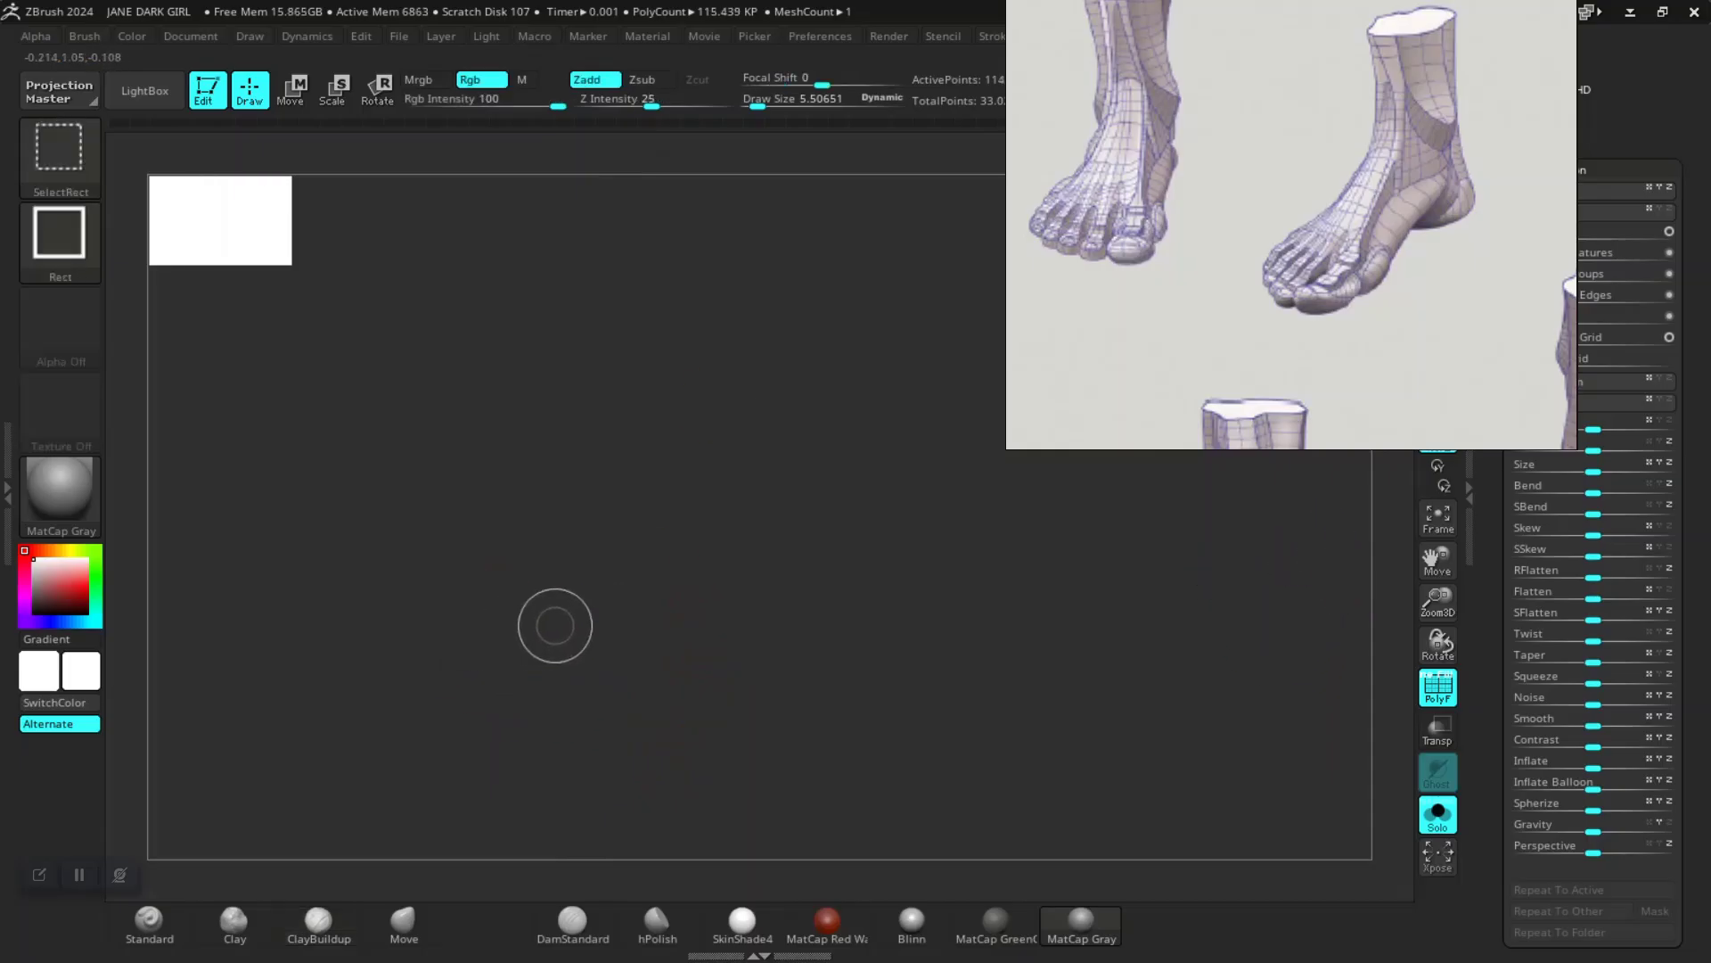
Step: Unhide the whole mesh and save the project over the existing JANE DARK GIRL file
ctrl+shift+drag(300, 359, 371, 505)
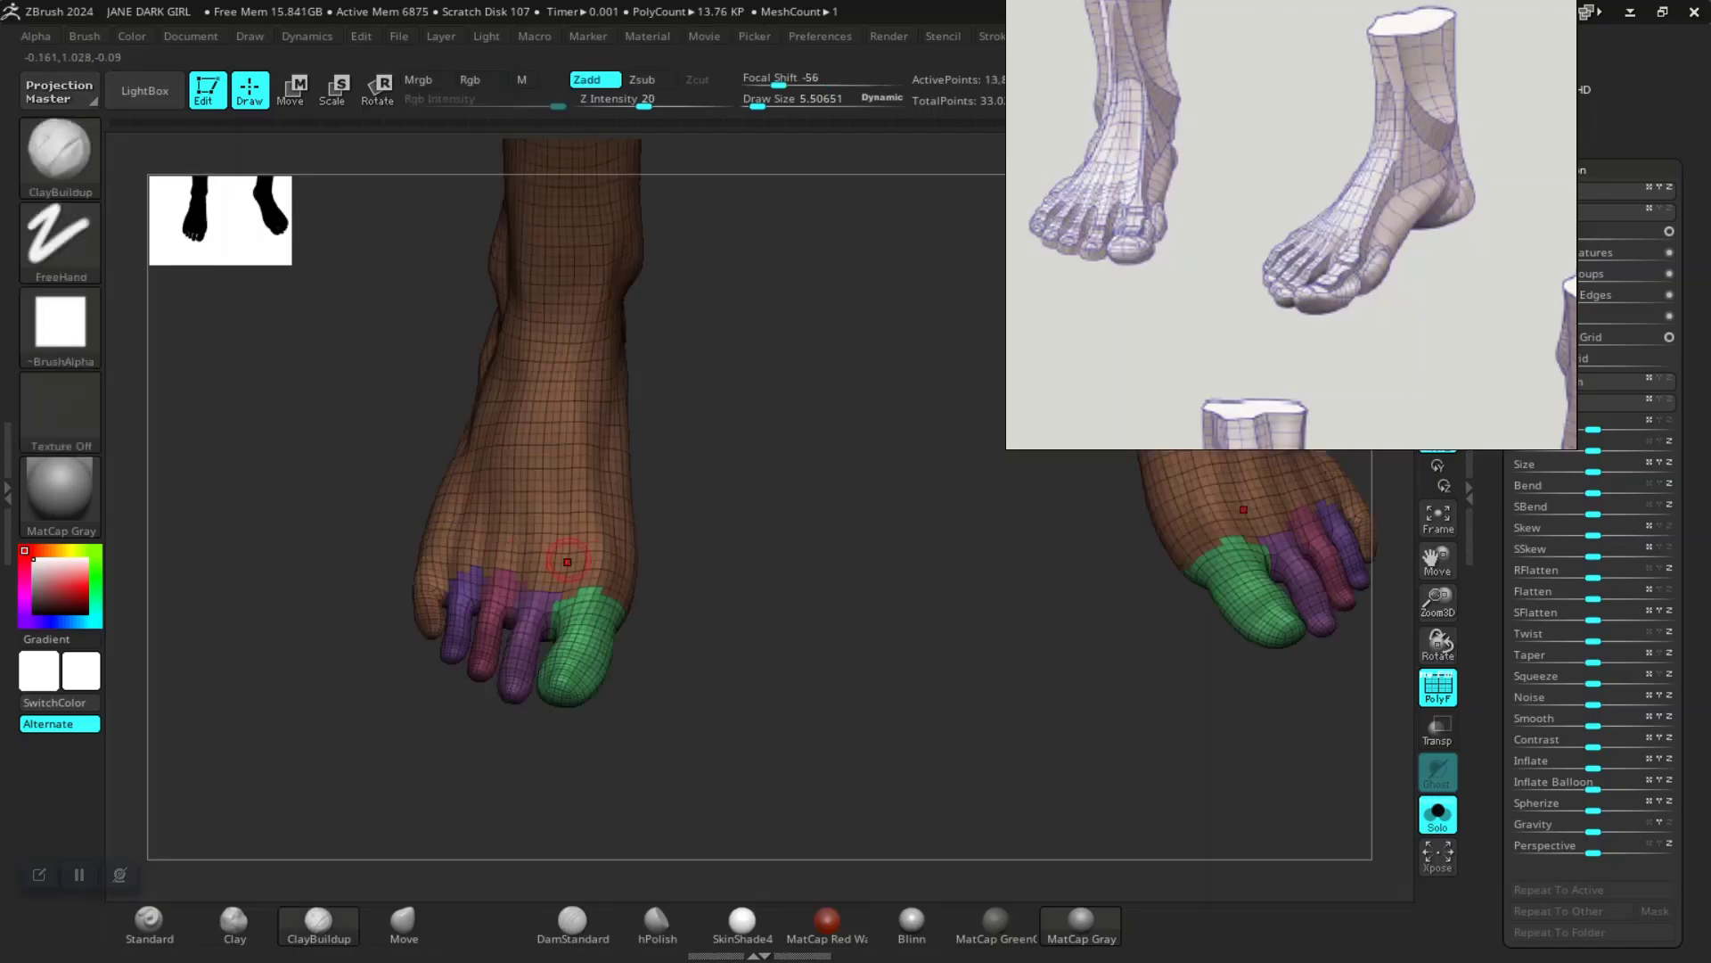
mouse_move(853, 703)
alt+mouse_down()
mouse_move(726, 543)
mouse_move(783, 710)
alt+mouse_up()
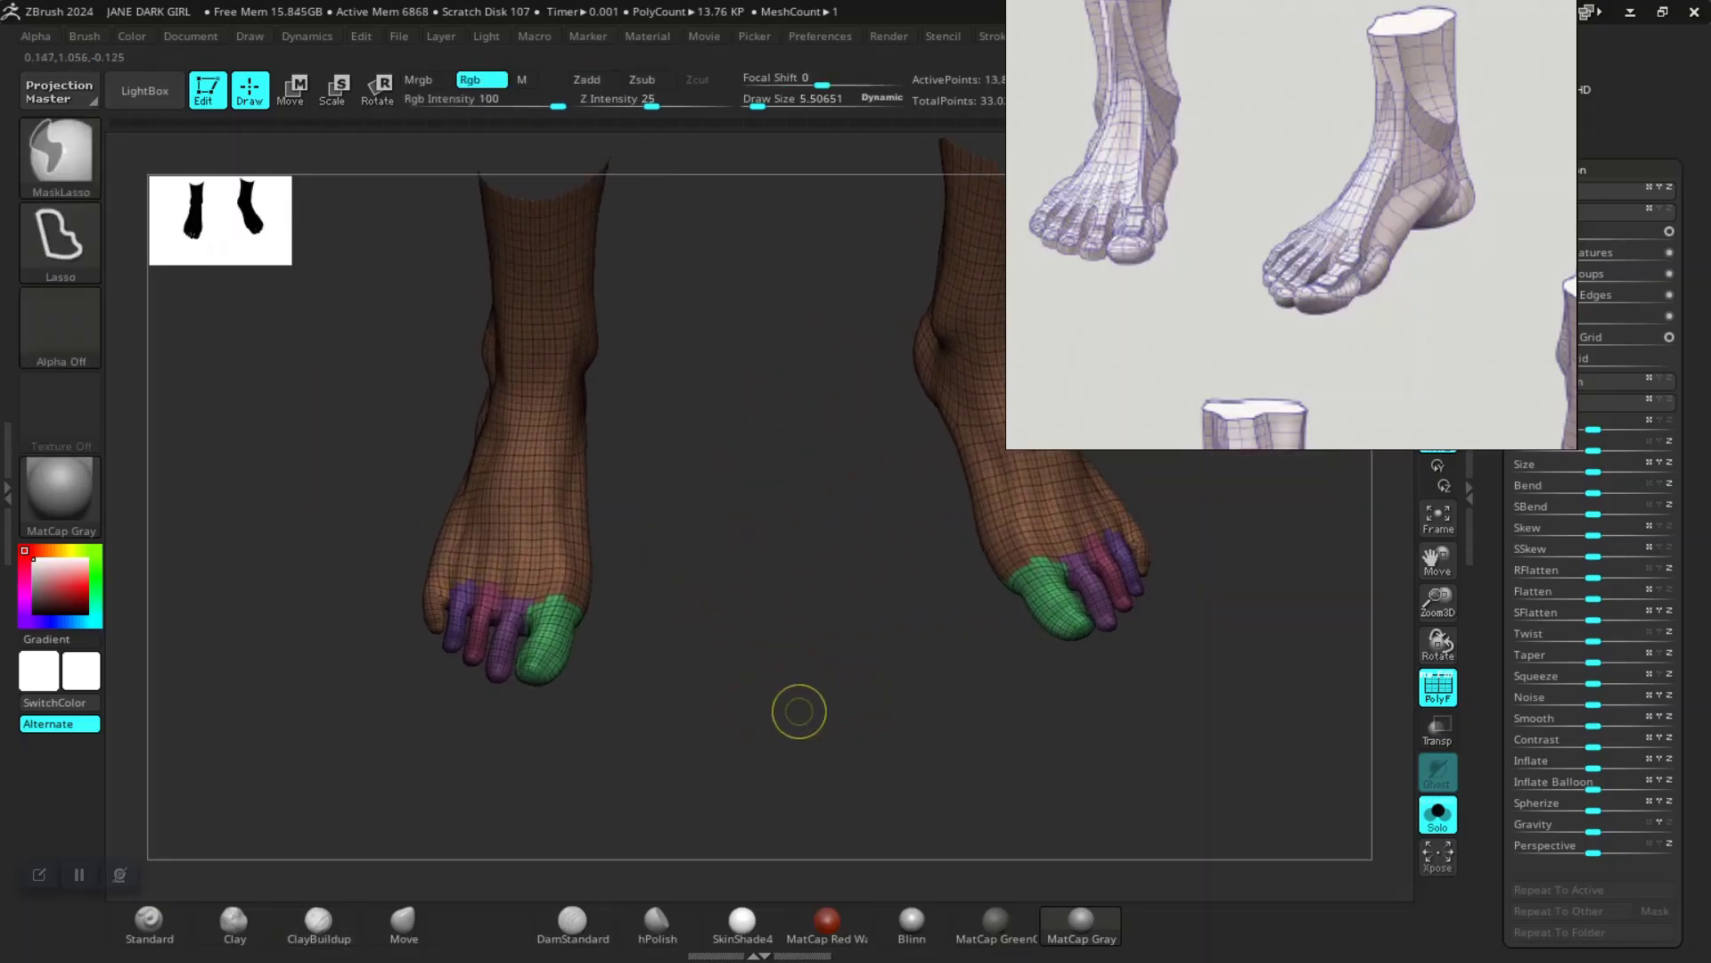
key(ctrl+s)
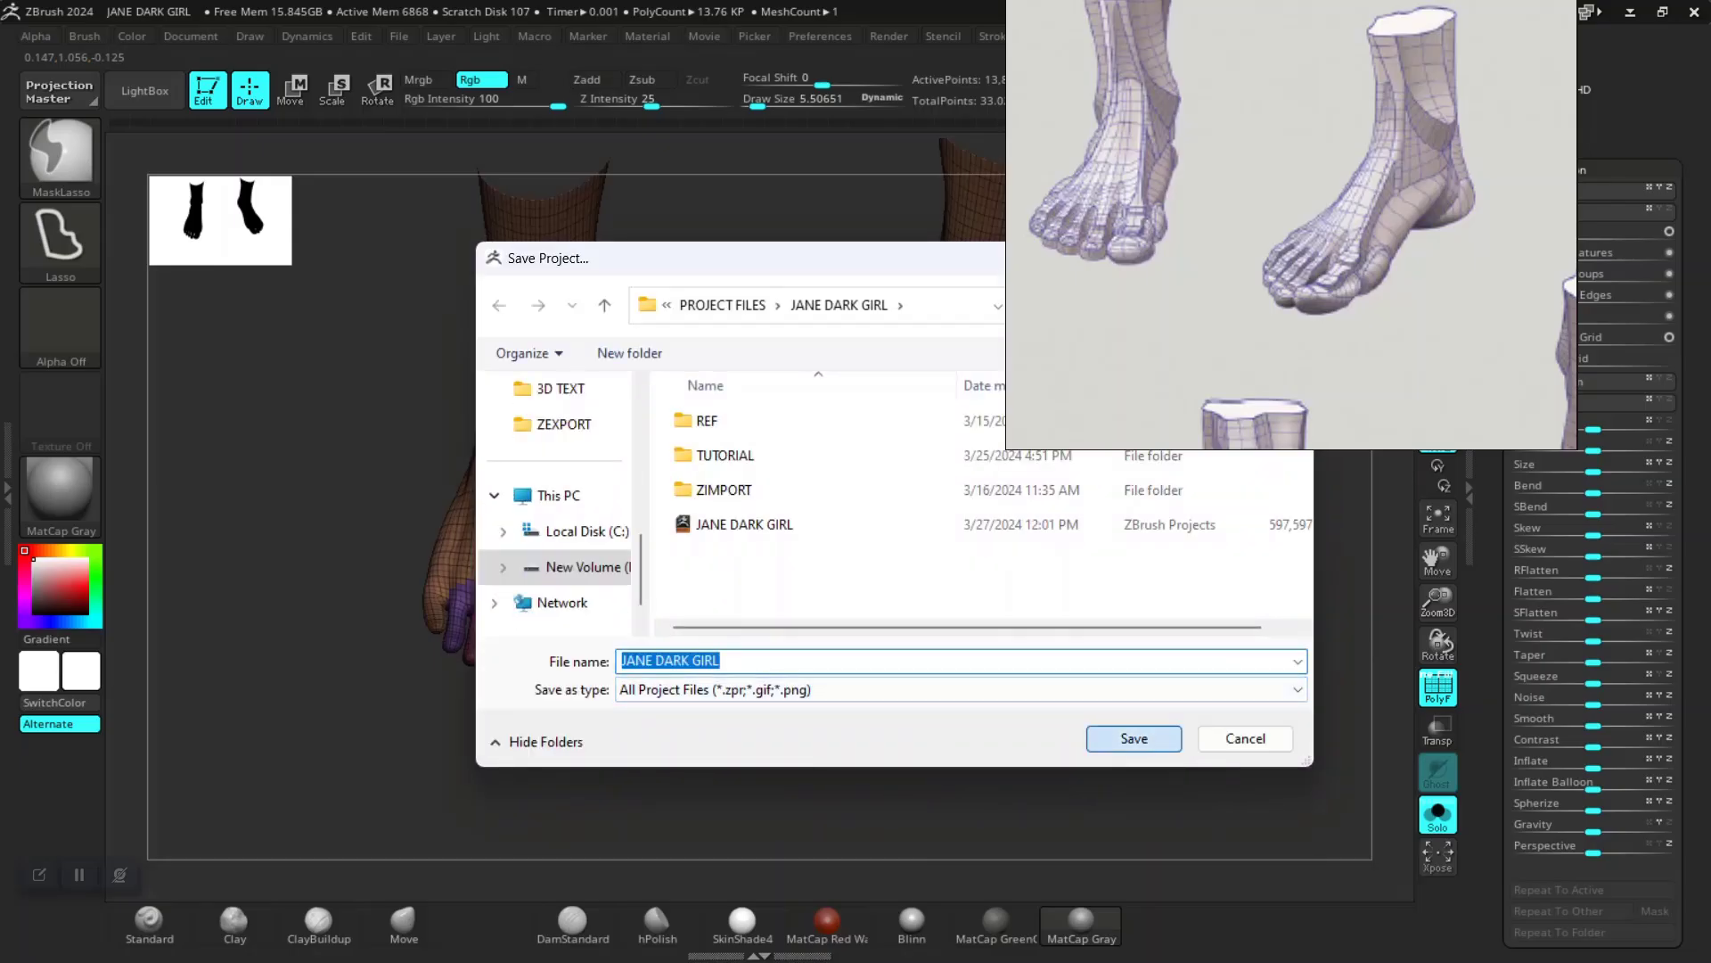
click(1134, 738)
click(910, 466)
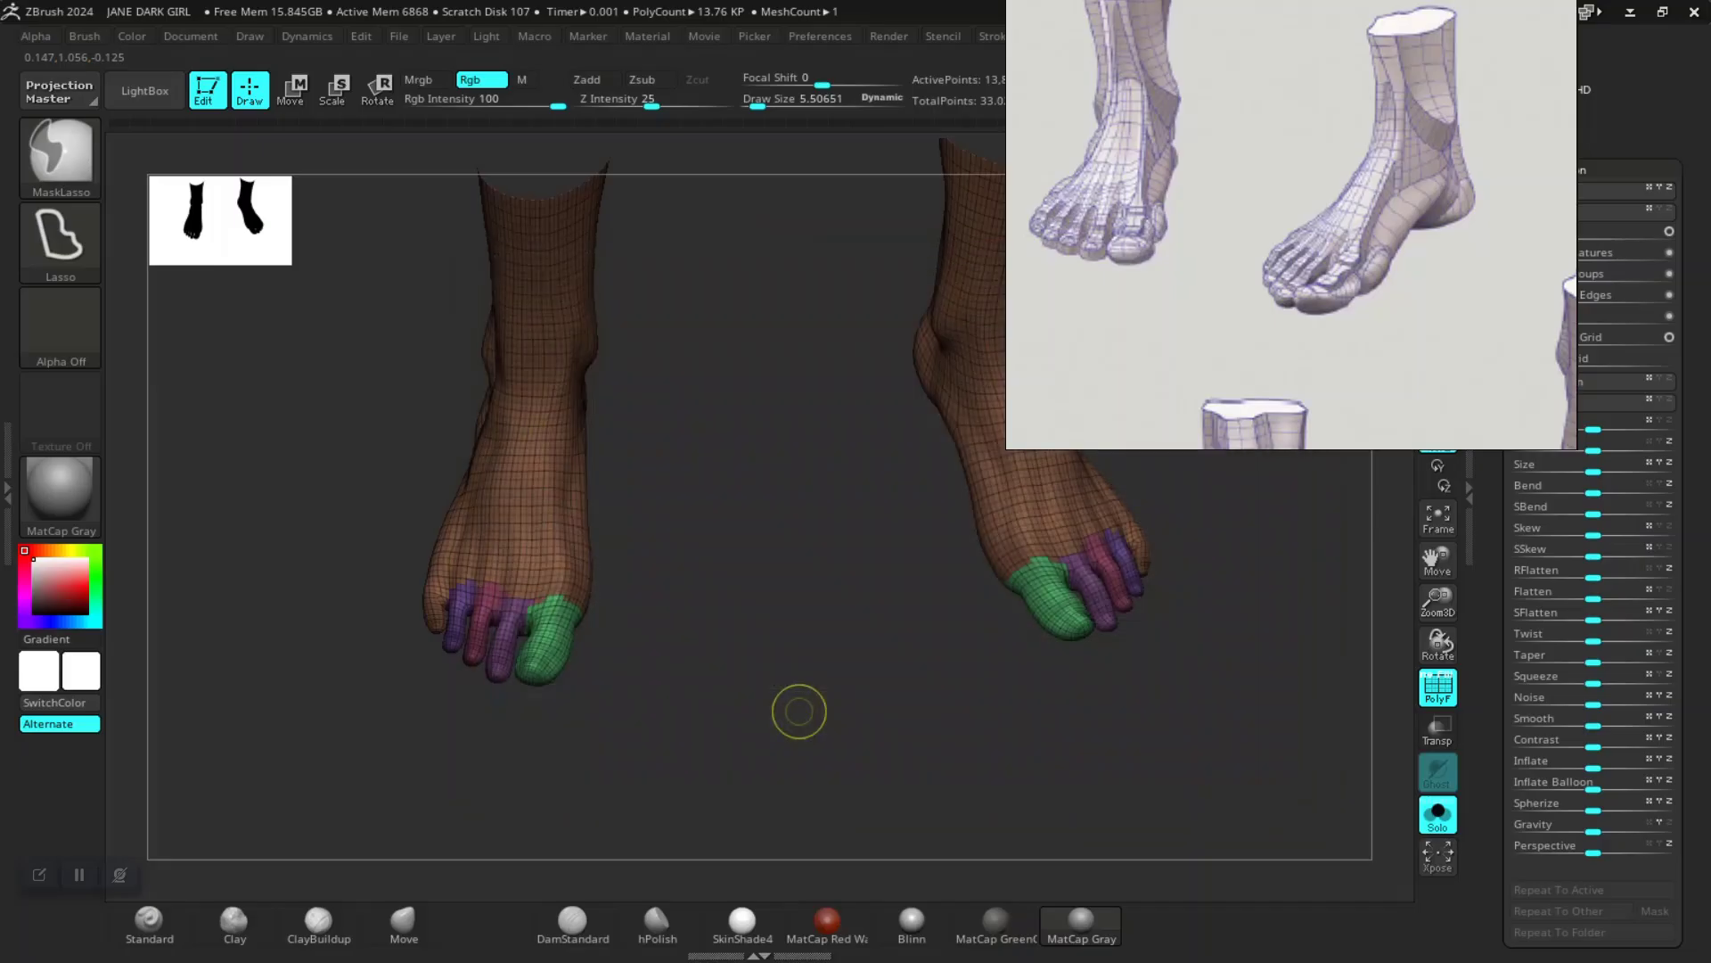
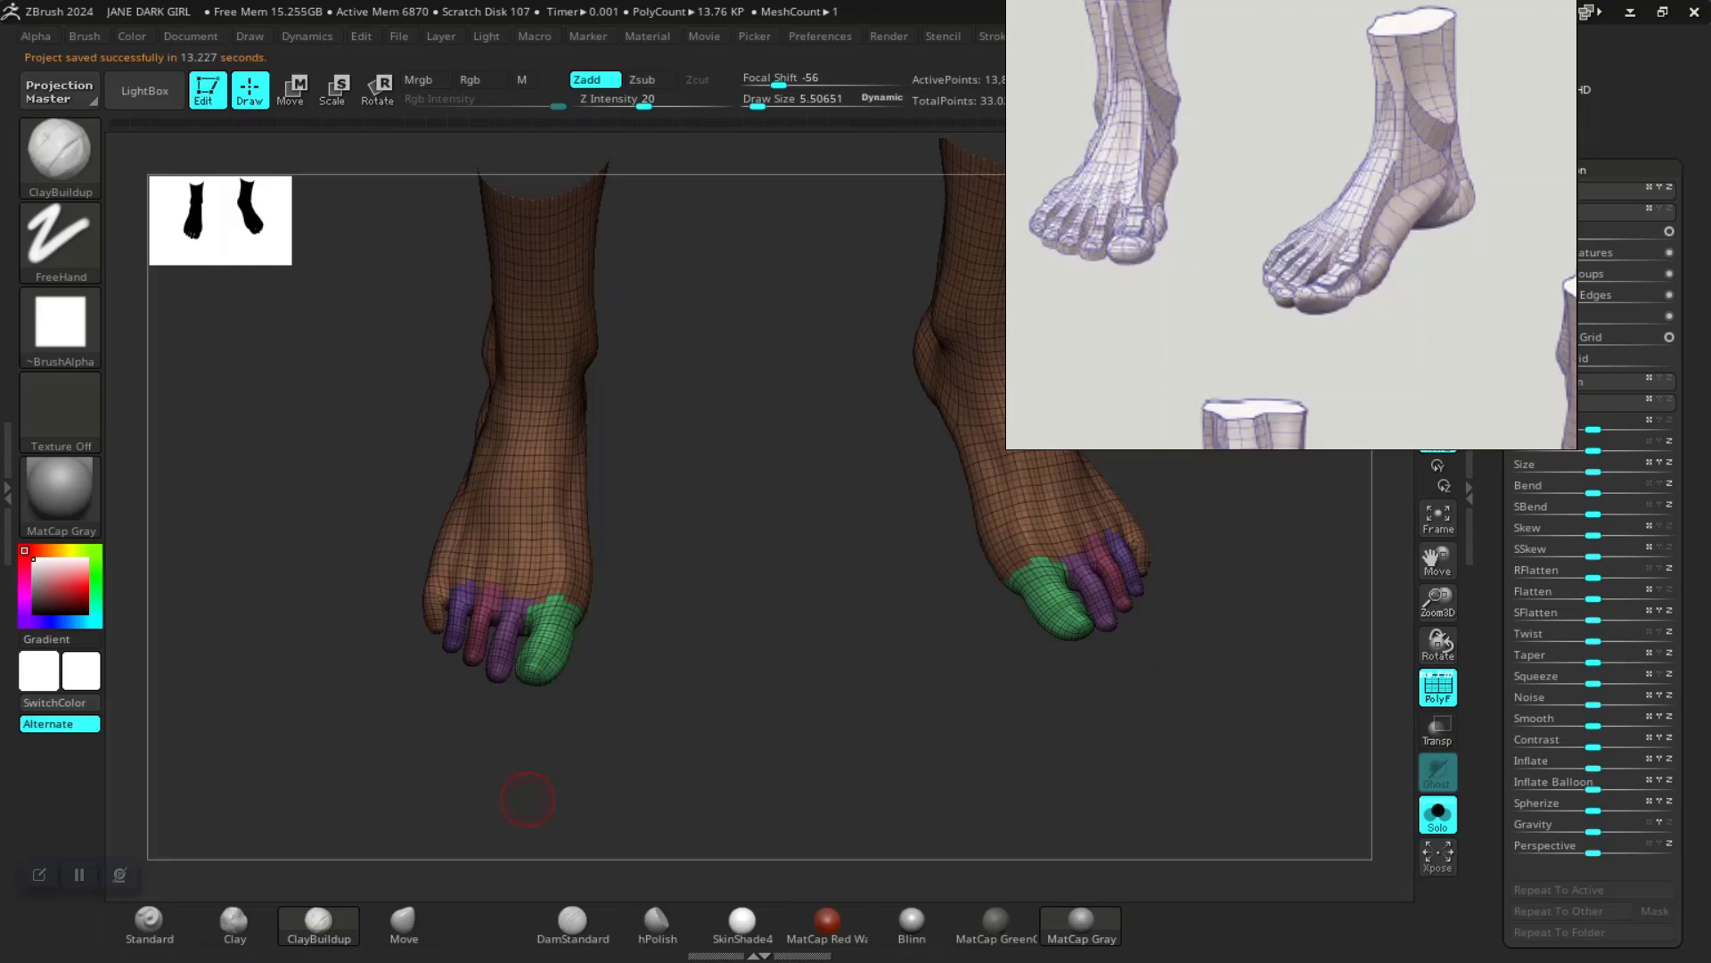
Step: Turn off the polyframe display so the toes show as plain shaded surfaces
drag(640, 708, 639, 719)
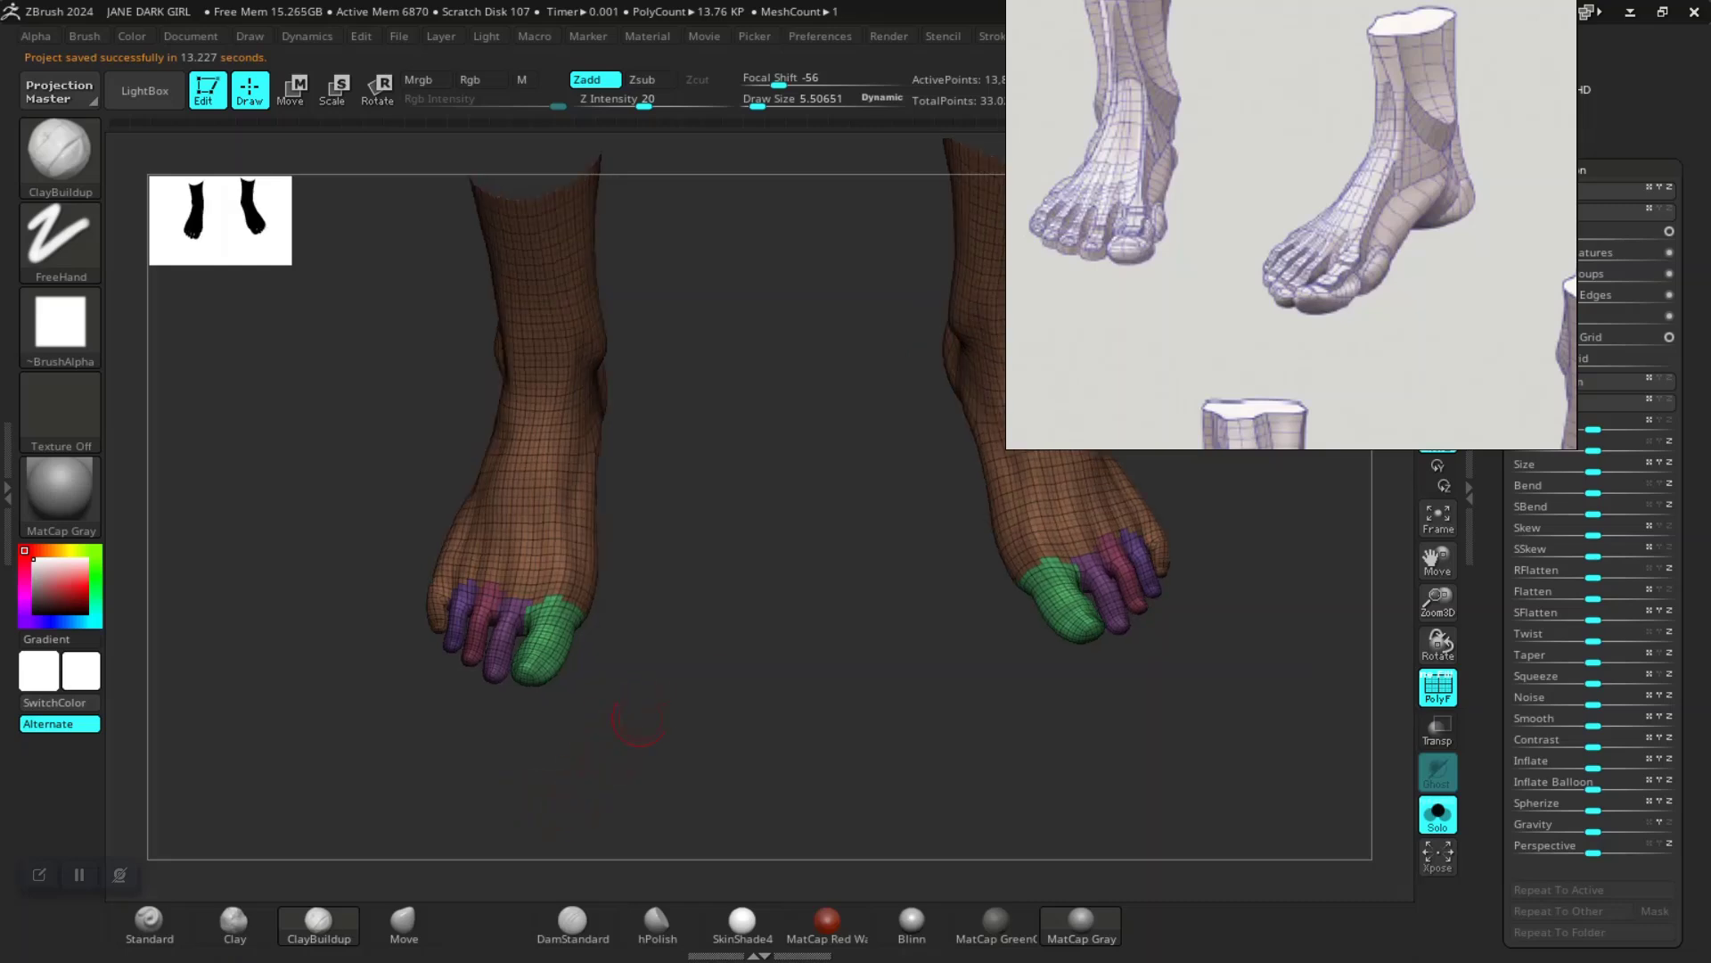
alt+drag(759, 657, 815, 763)
drag(809, 676, 785, 646)
mouse_move(822, 632)
mouse_down()
mouse_move(695, 629)
mouse_move(827, 646)
mouse_move(942, 557)
mouse_up()
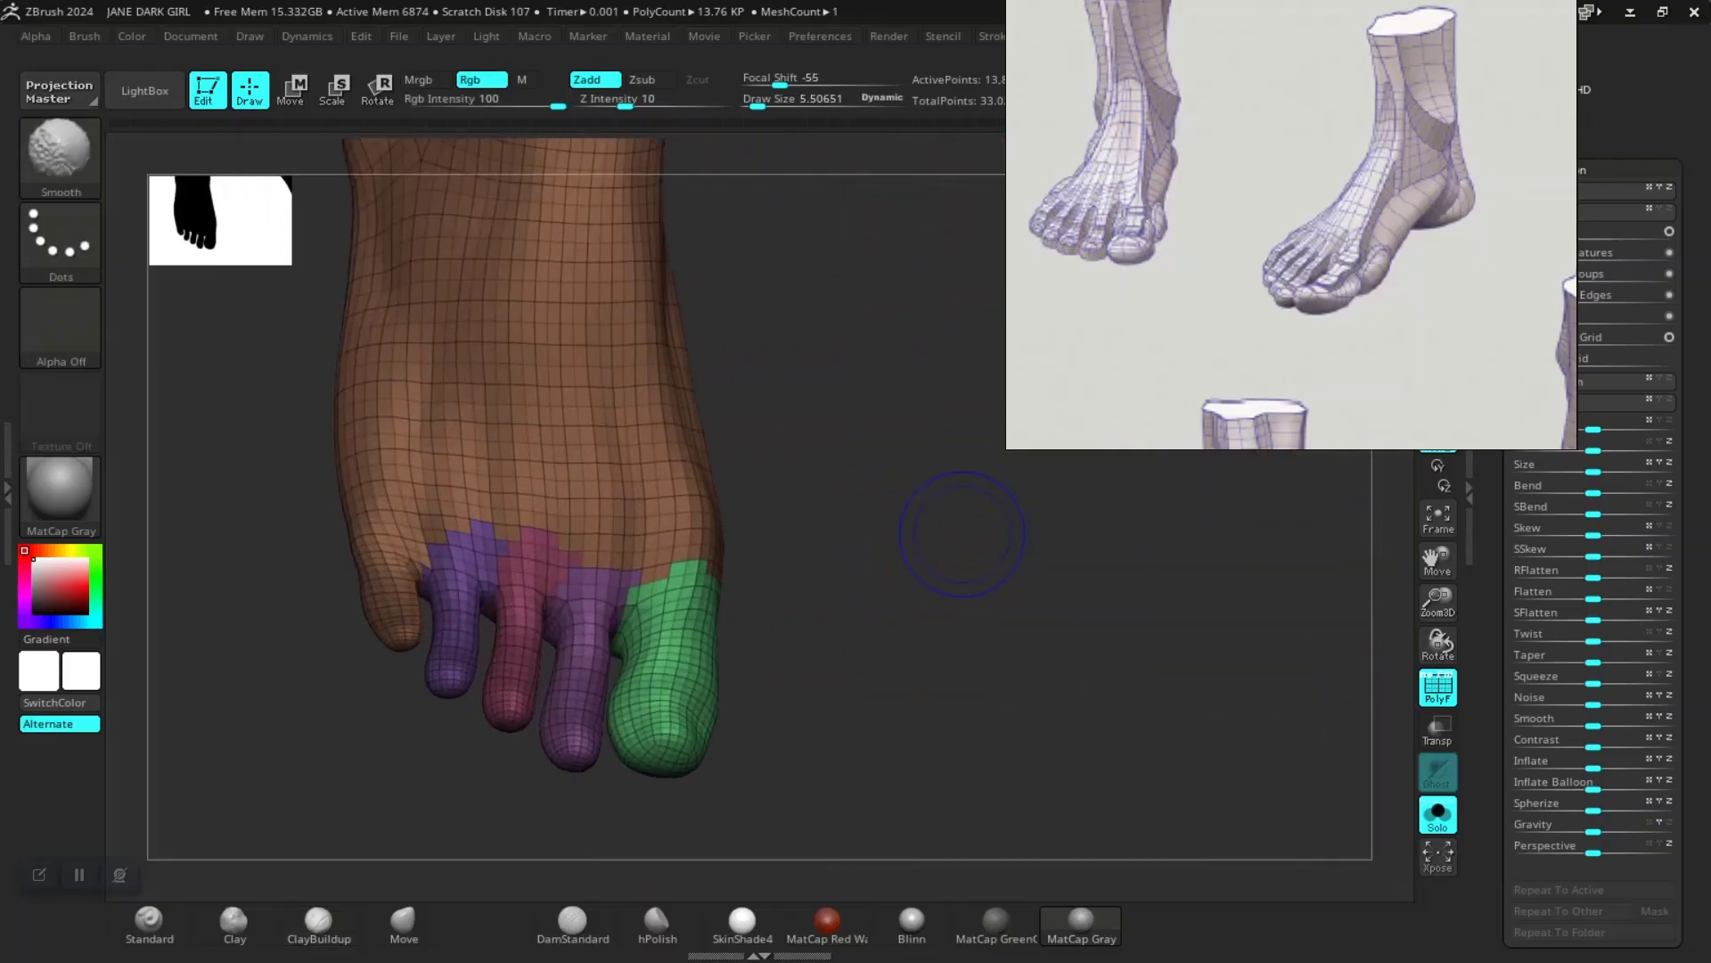
key(shift+f)
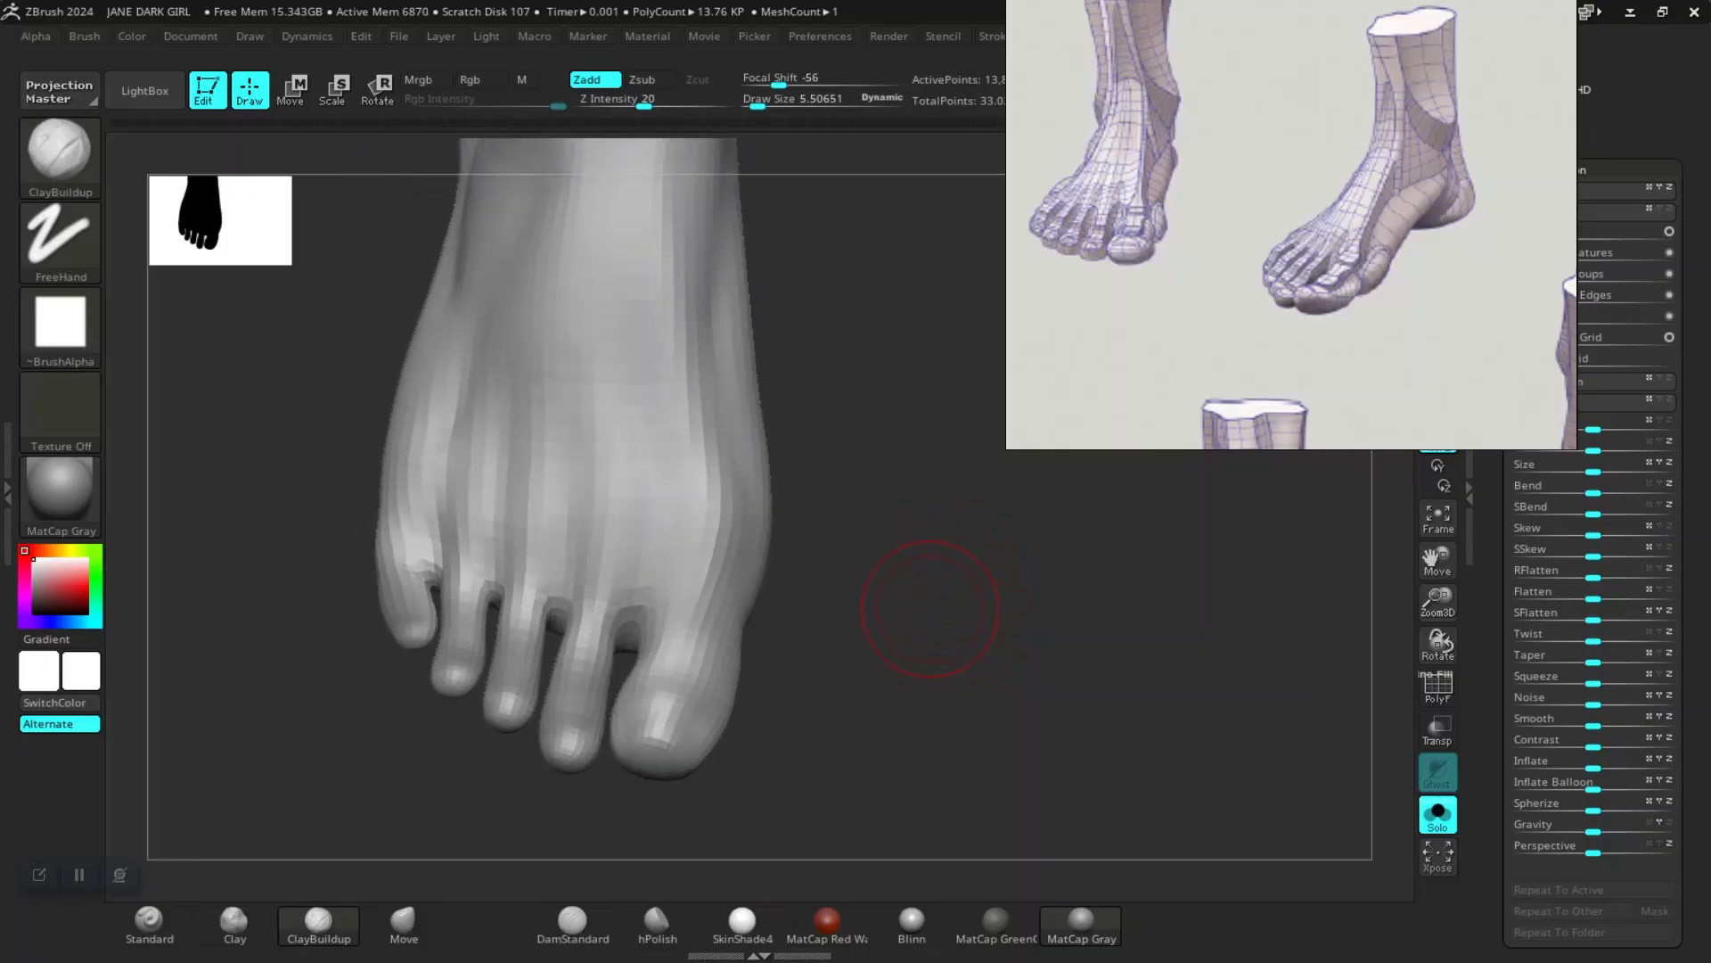
mouse_move(928, 600)
alt+mouse_down()
mouse_move(1088, 687)
mouse_move(935, 487)
alt+mouse_up()
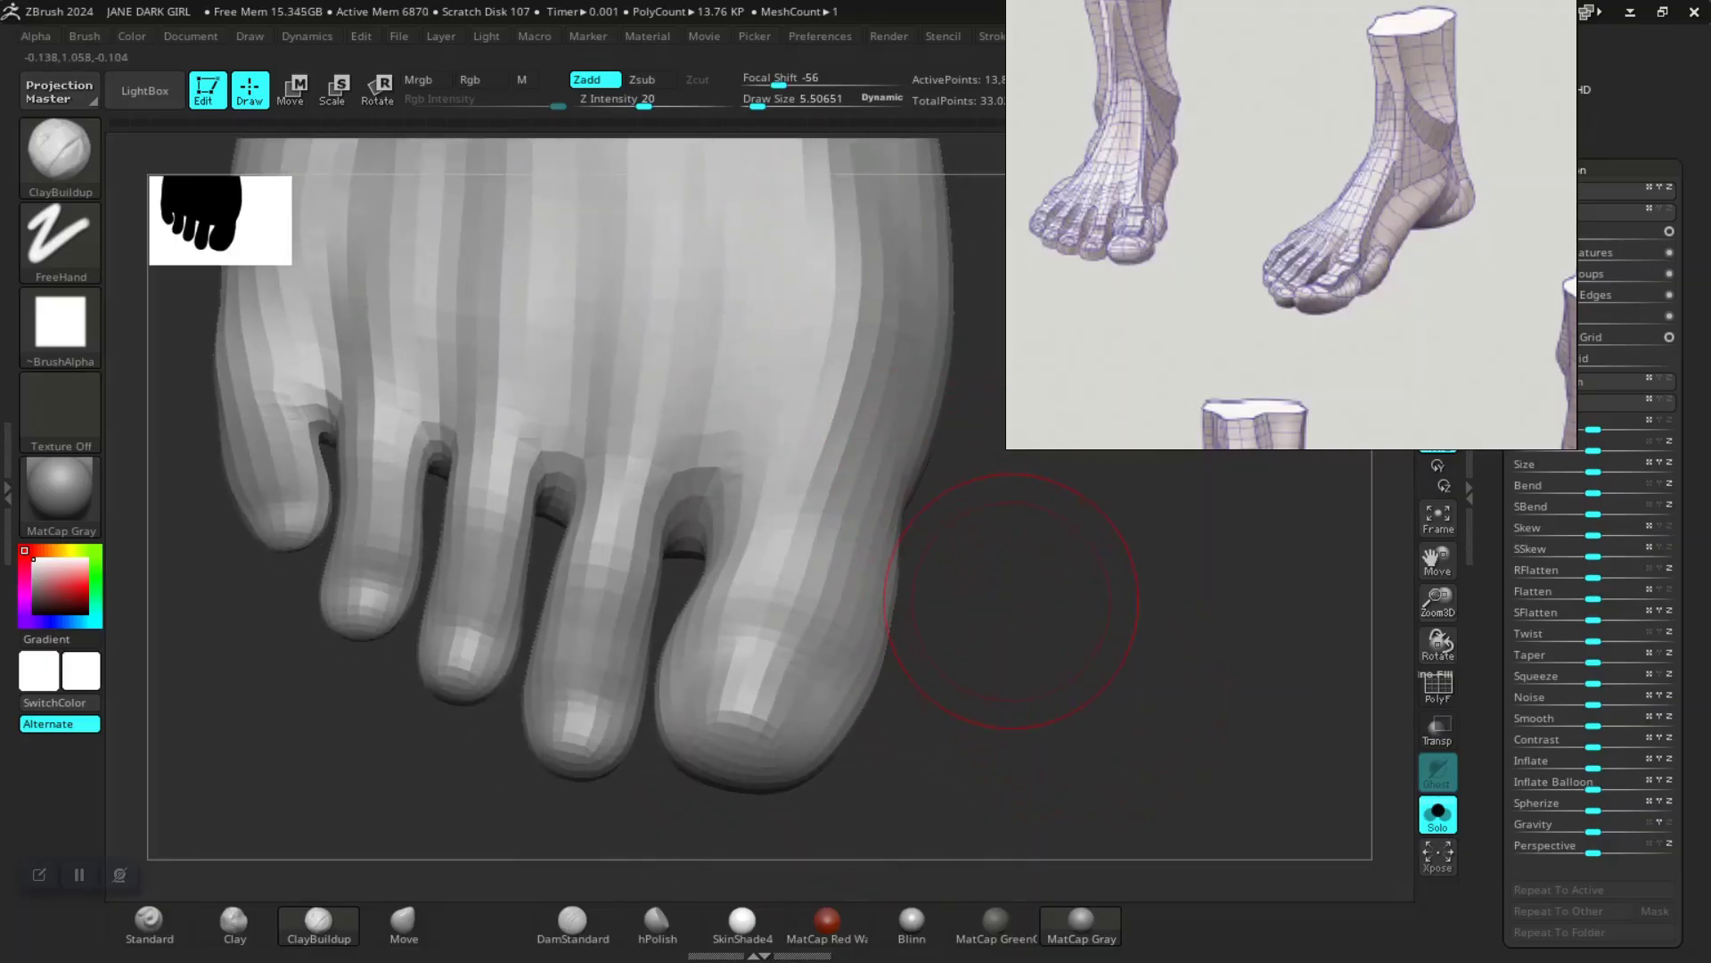
mouse_move(1011, 601)
mouse_down()
mouse_move(991, 634)
mouse_move(934, 552)
mouse_up()
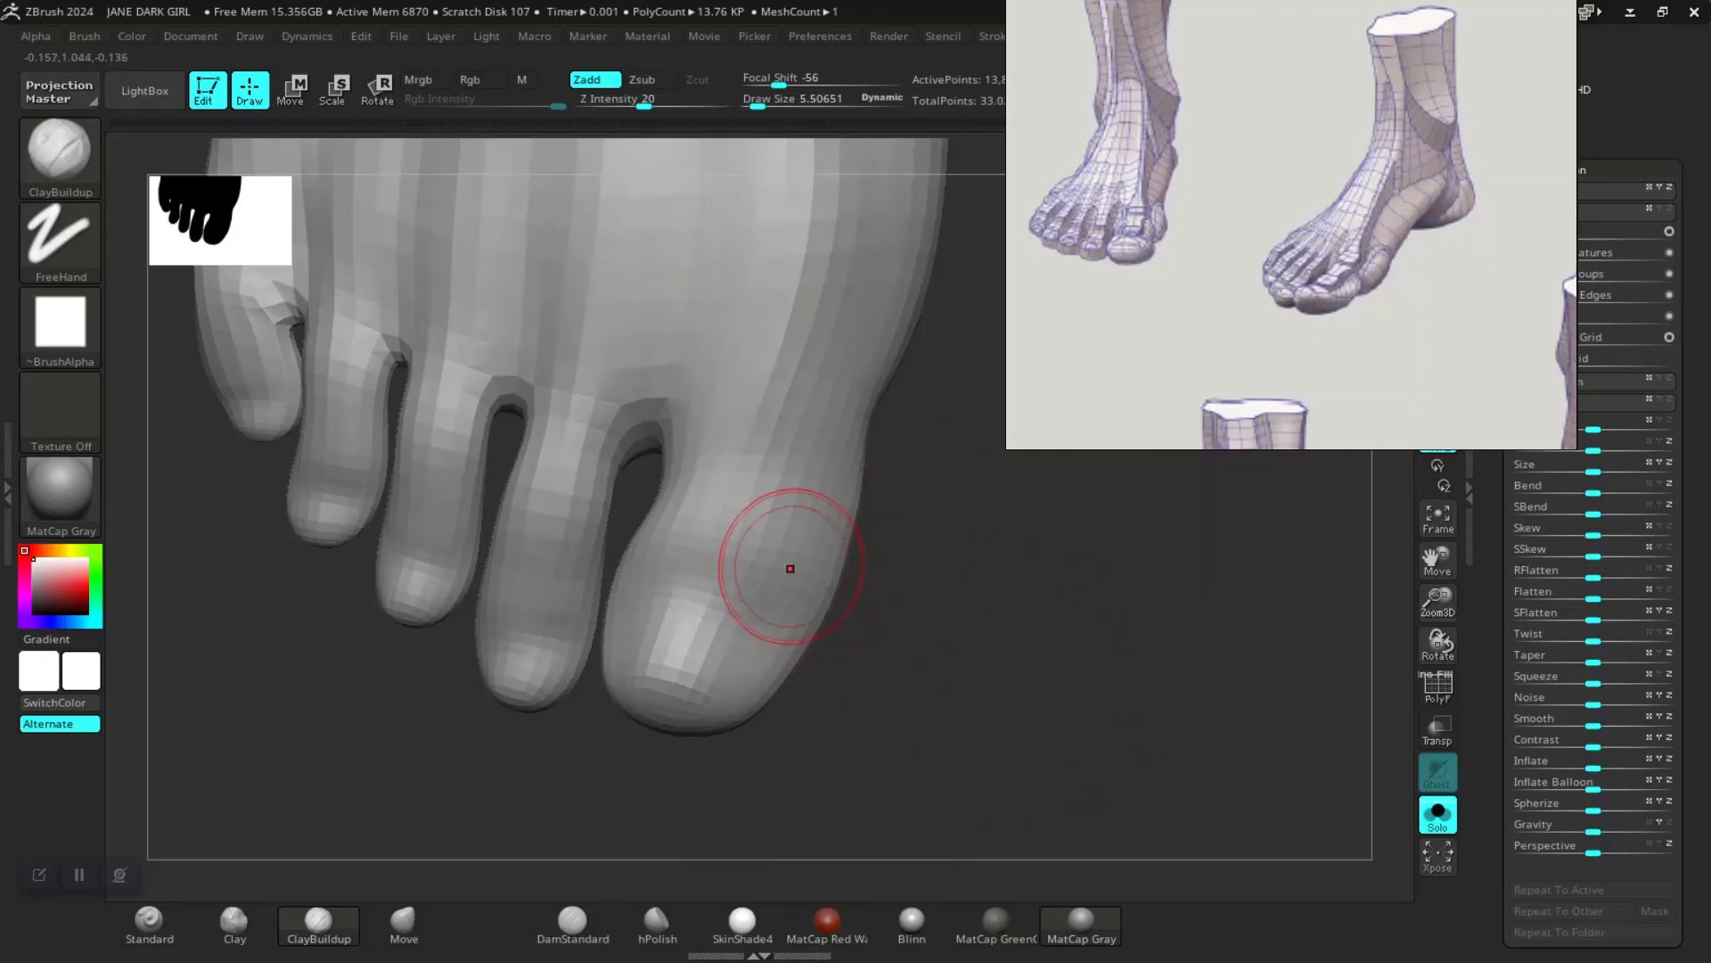
Step: Mask the whole foot except the big toe's polygroup and return to sculpting
ctrl+alt+shift+click(708, 562)
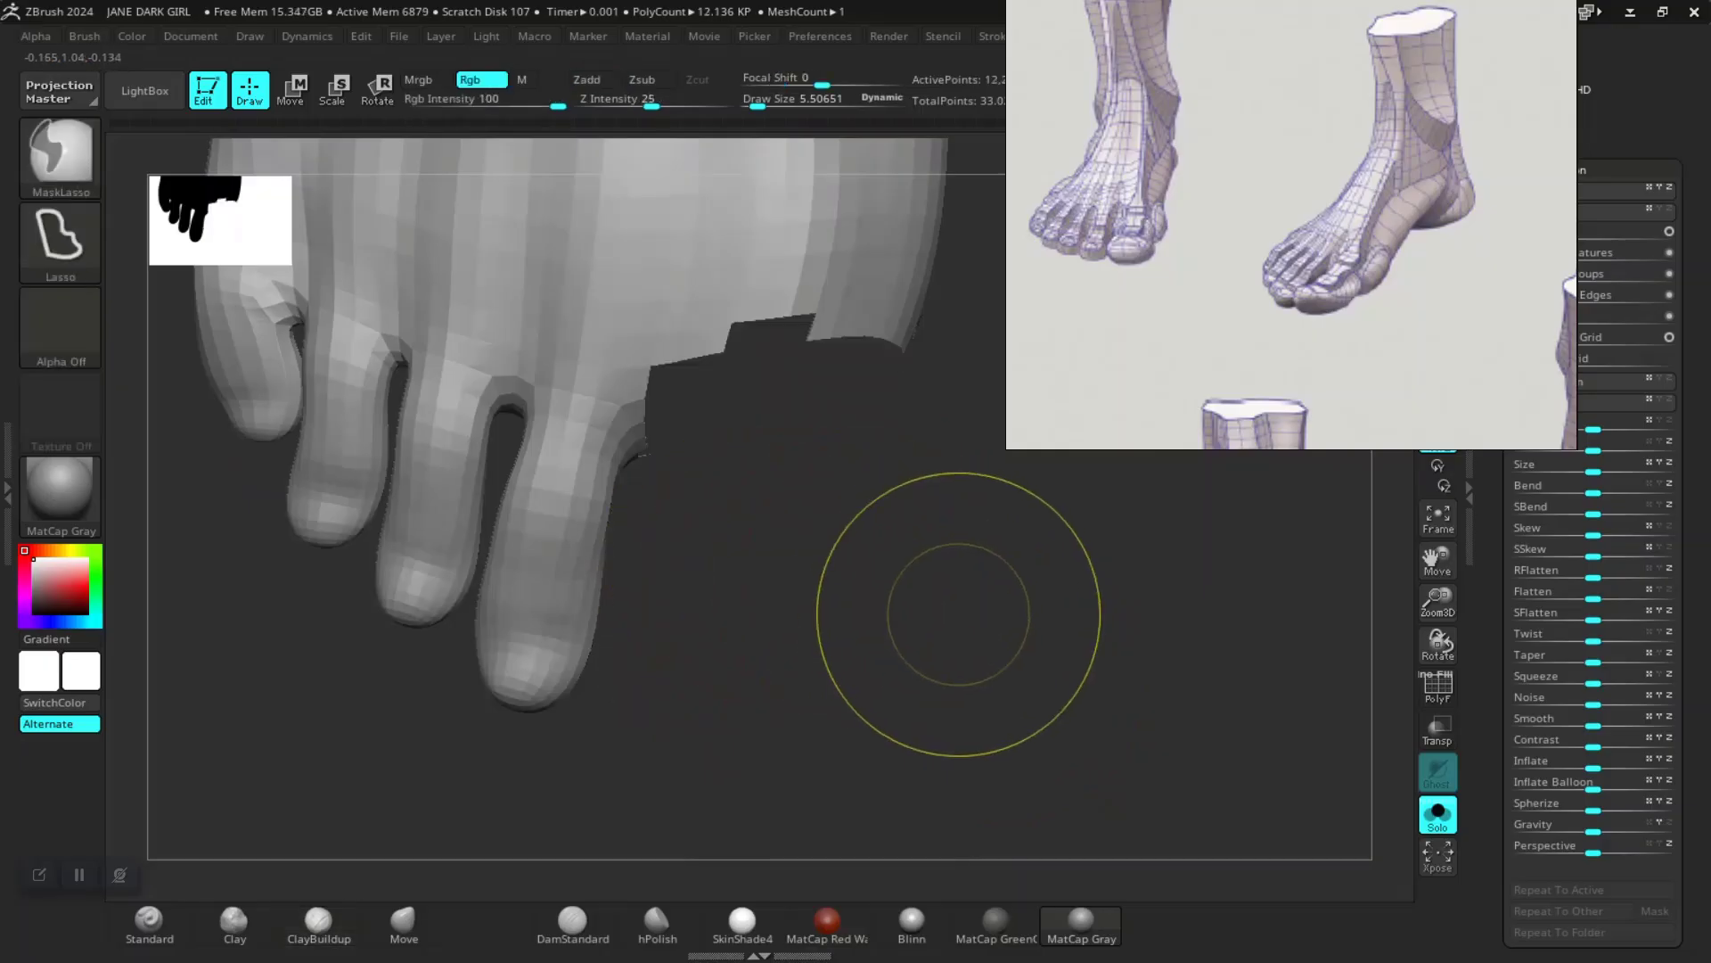
ctrl+shift+click(945, 612)
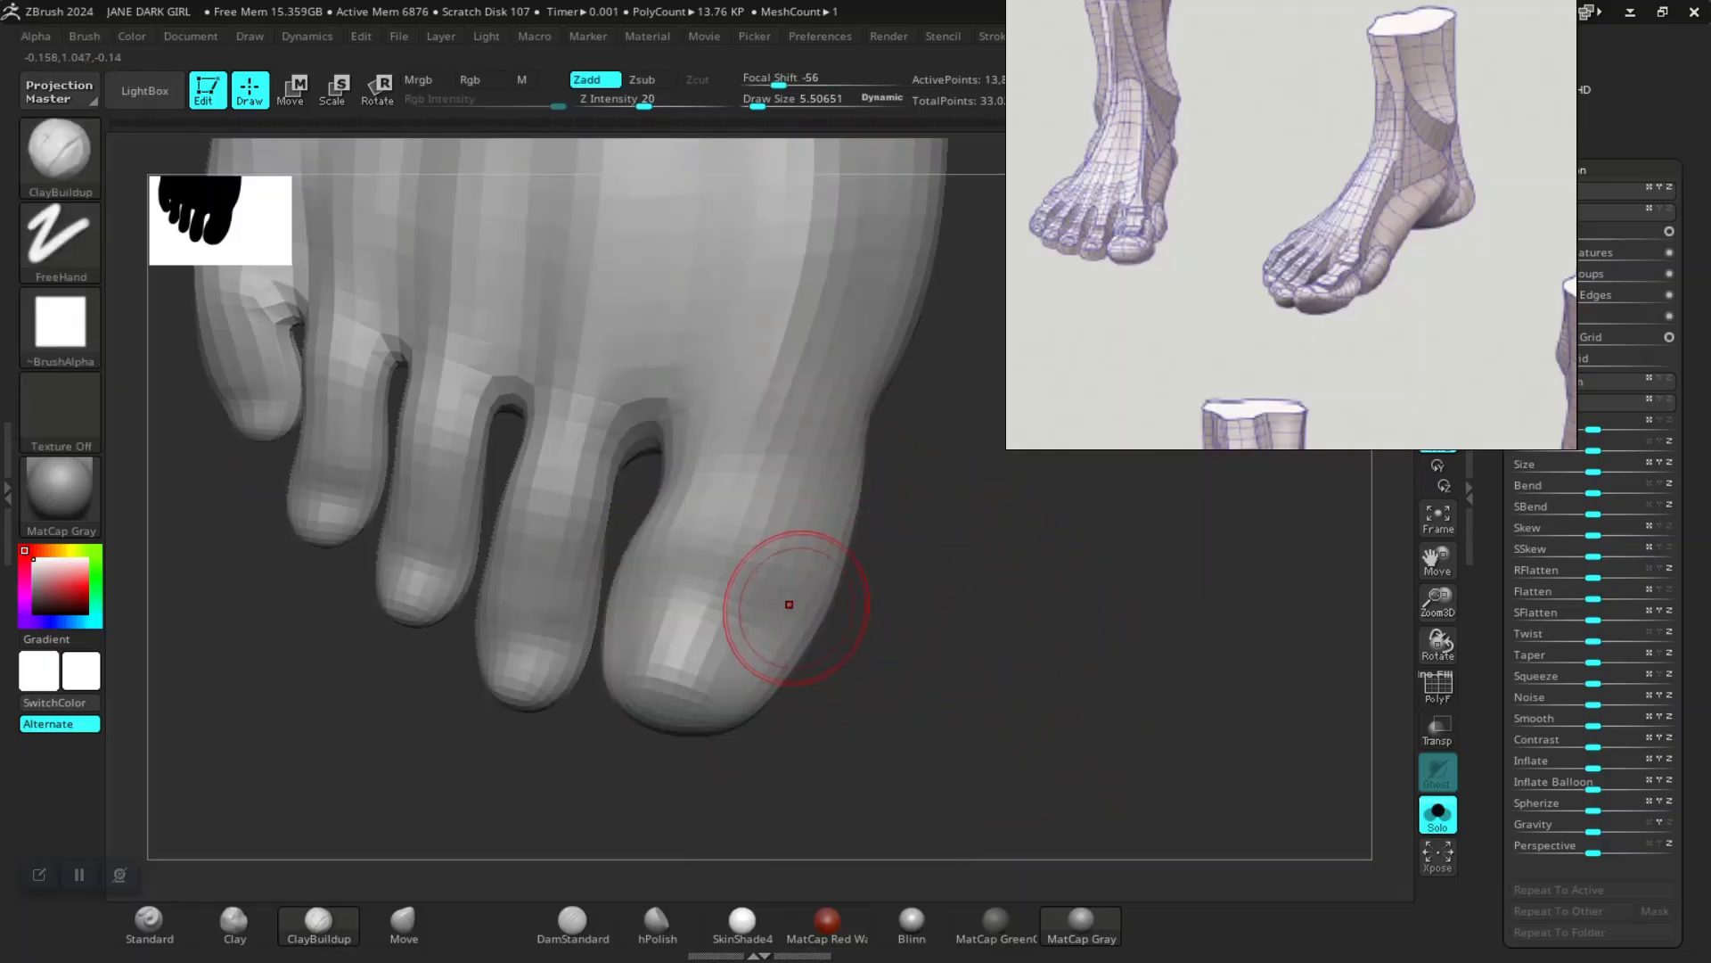
key(w)
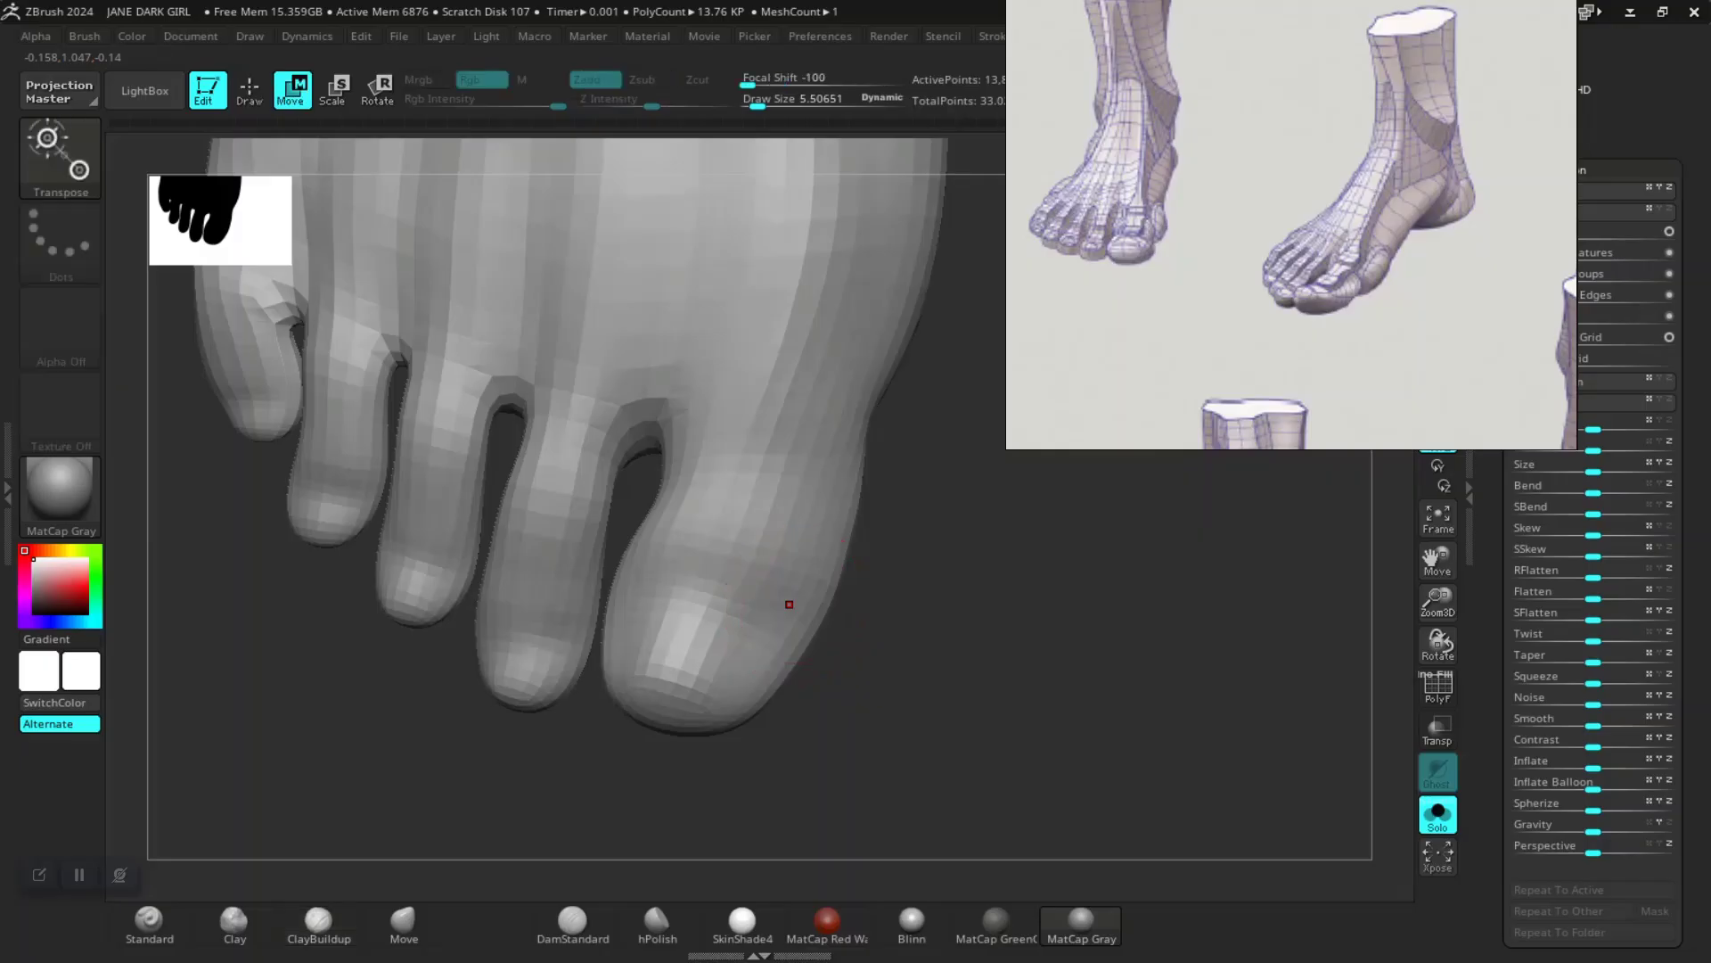
ctrl+click(730, 556)
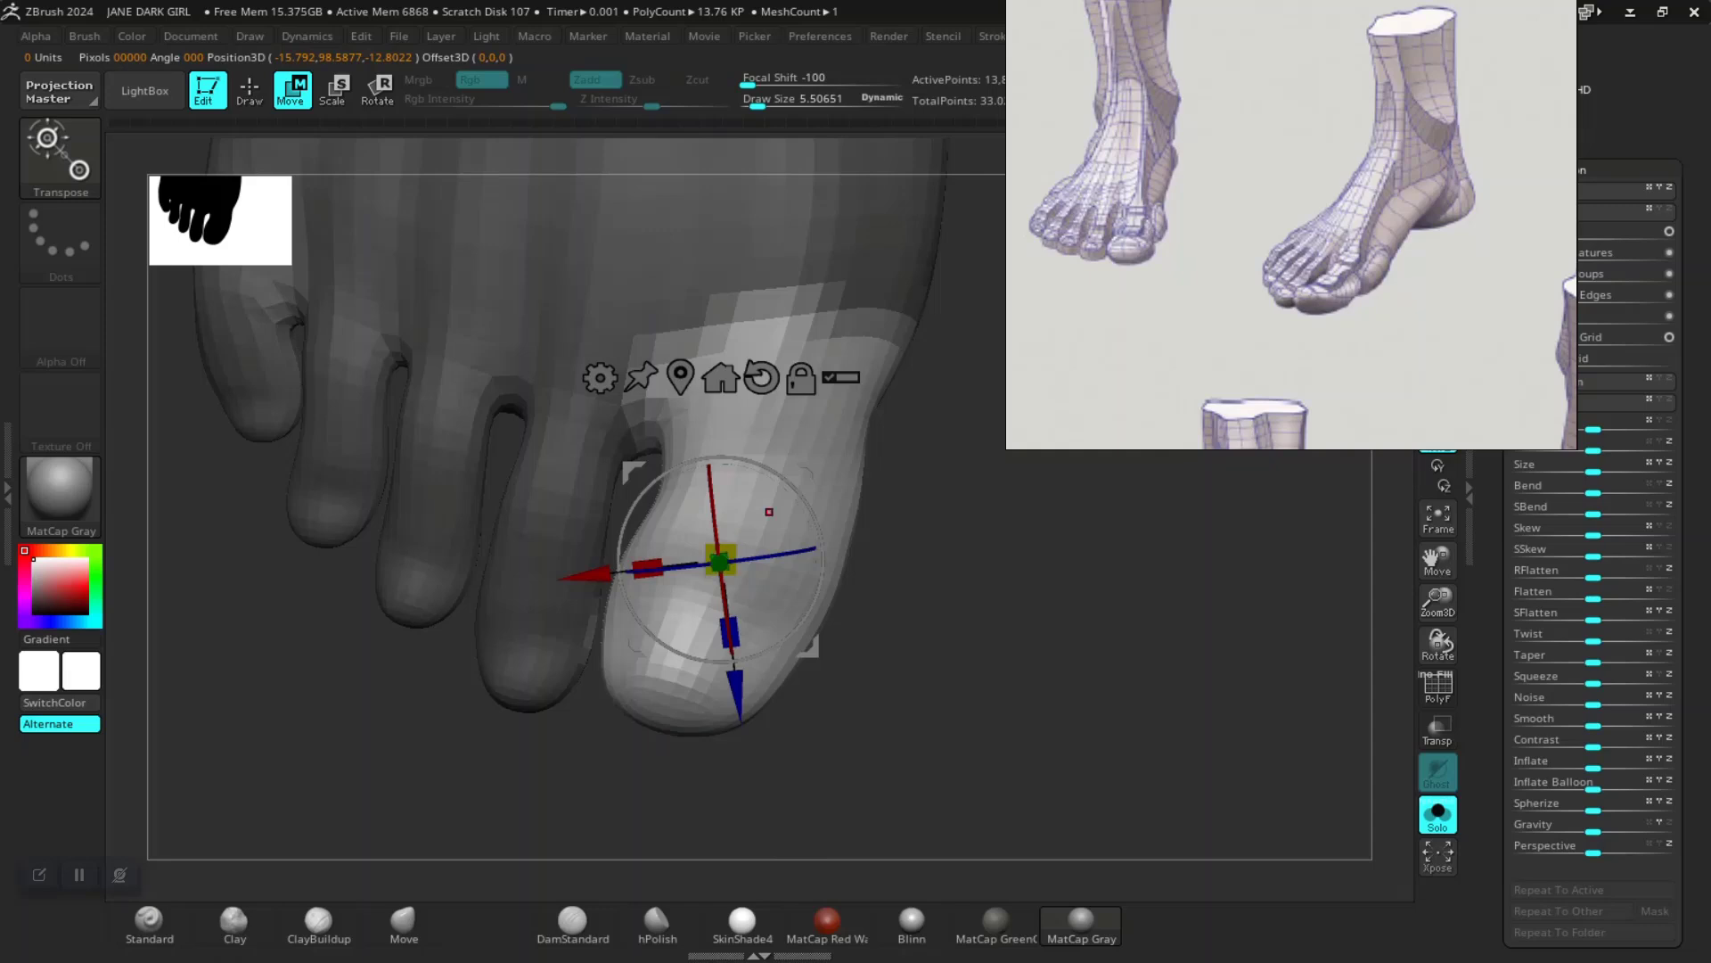
key(q)
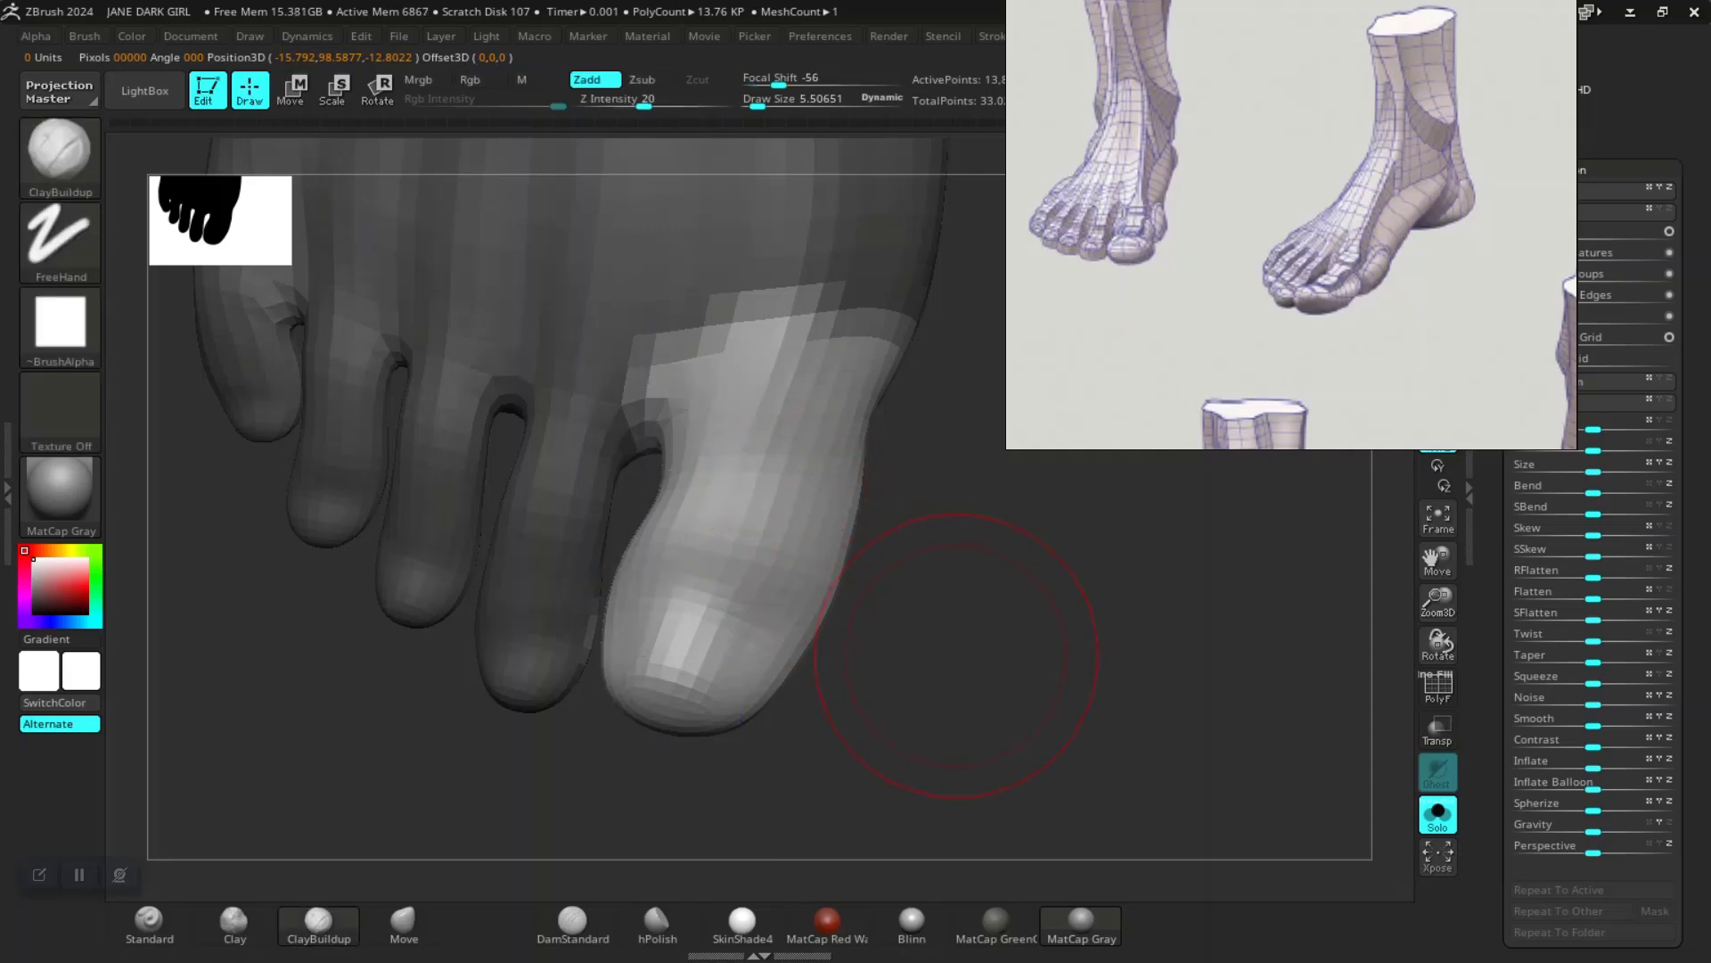
Step: Build up the unmasked big toe along its tip and inner side with ClayBuildup, smoothing the strokes
mouse_move(957, 655)
mouse_down()
mouse_move(948, 589)
mouse_move(1033, 664)
mouse_move(976, 633)
mouse_move(882, 412)
mouse_up()
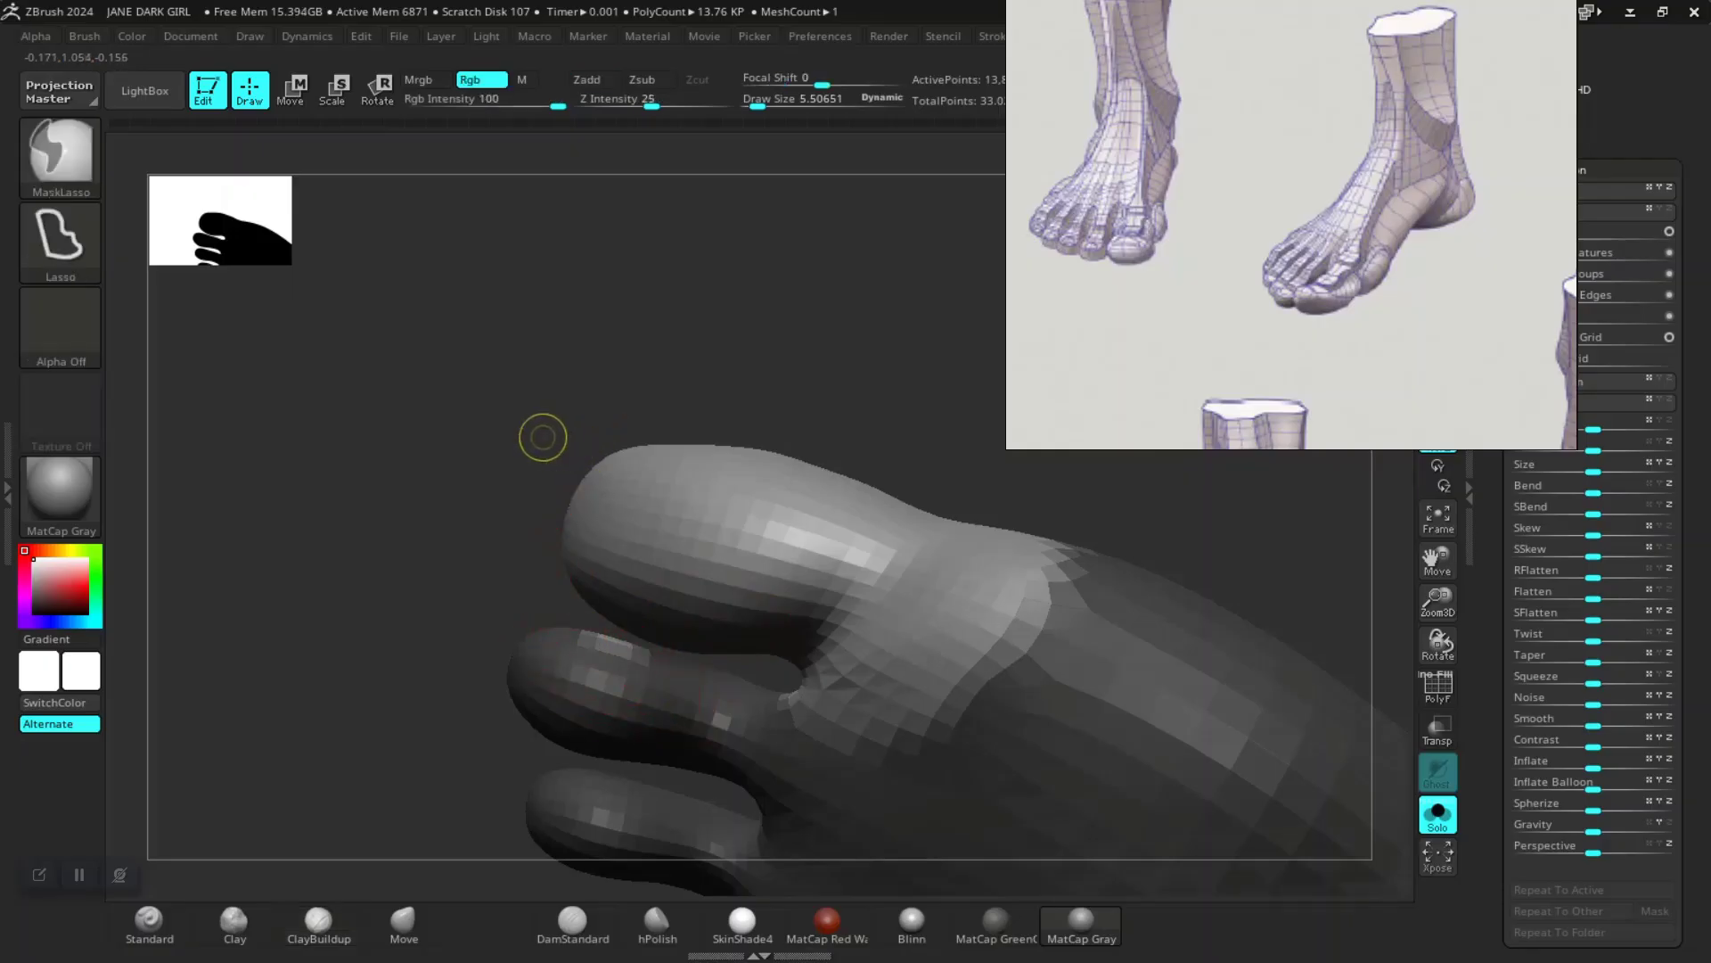
drag(542, 436, 526, 267)
drag(678, 534, 736, 642)
drag(812, 538, 757, 526)
mouse_move(776, 624)
mouse_down()
mouse_move(655, 642)
mouse_move(802, 686)
mouse_move(756, 695)
mouse_up()
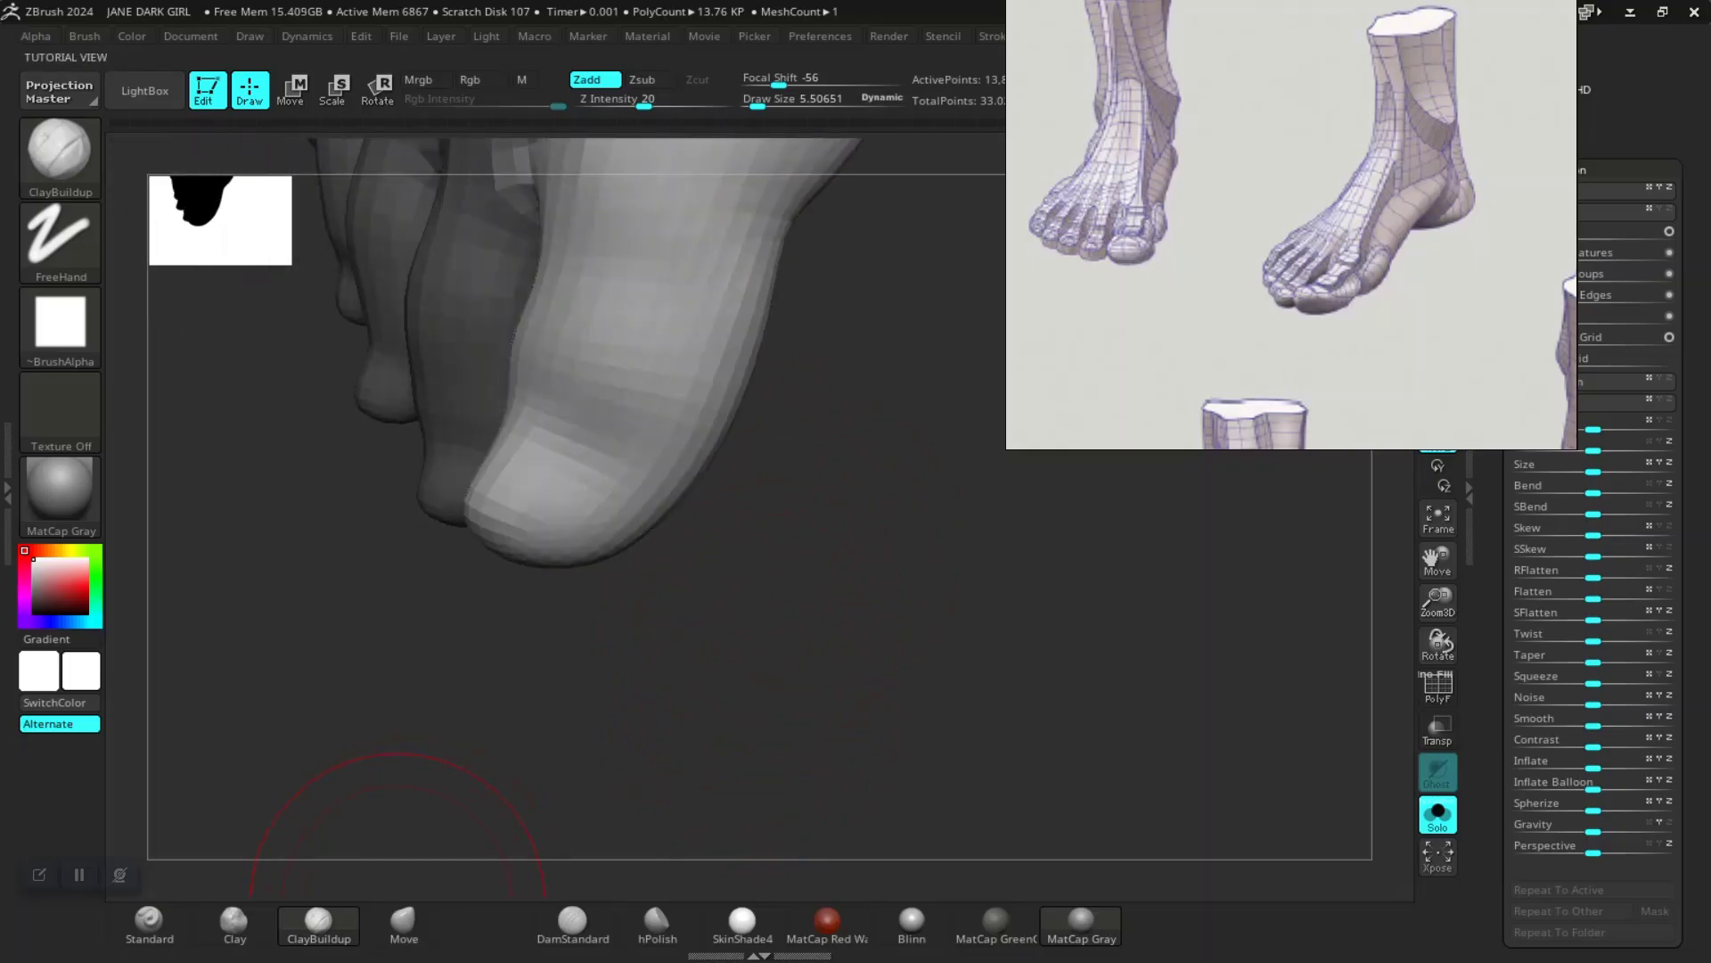
drag(605, 756, 624, 570)
mouse_move(802, 612)
mouse_down()
mouse_move(753, 503)
mouse_move(802, 606)
mouse_move(900, 677)
mouse_move(806, 746)
mouse_move(879, 687)
mouse_move(847, 758)
mouse_move(855, 744)
mouse_up()
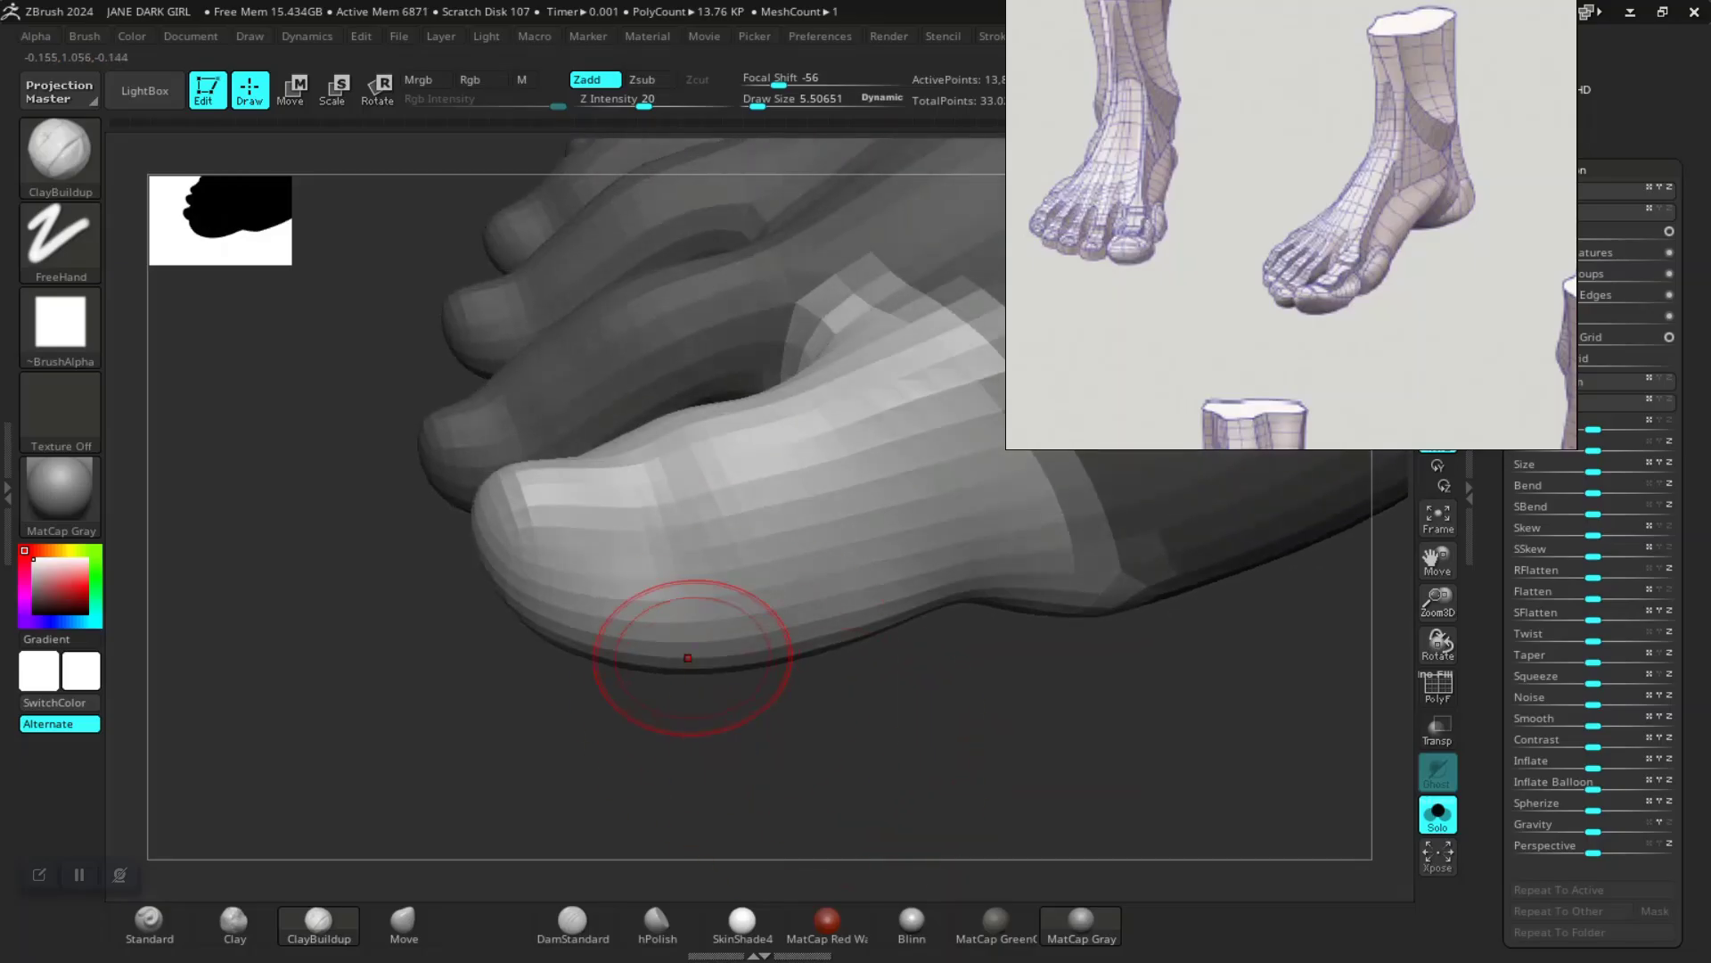
drag(634, 596, 691, 571)
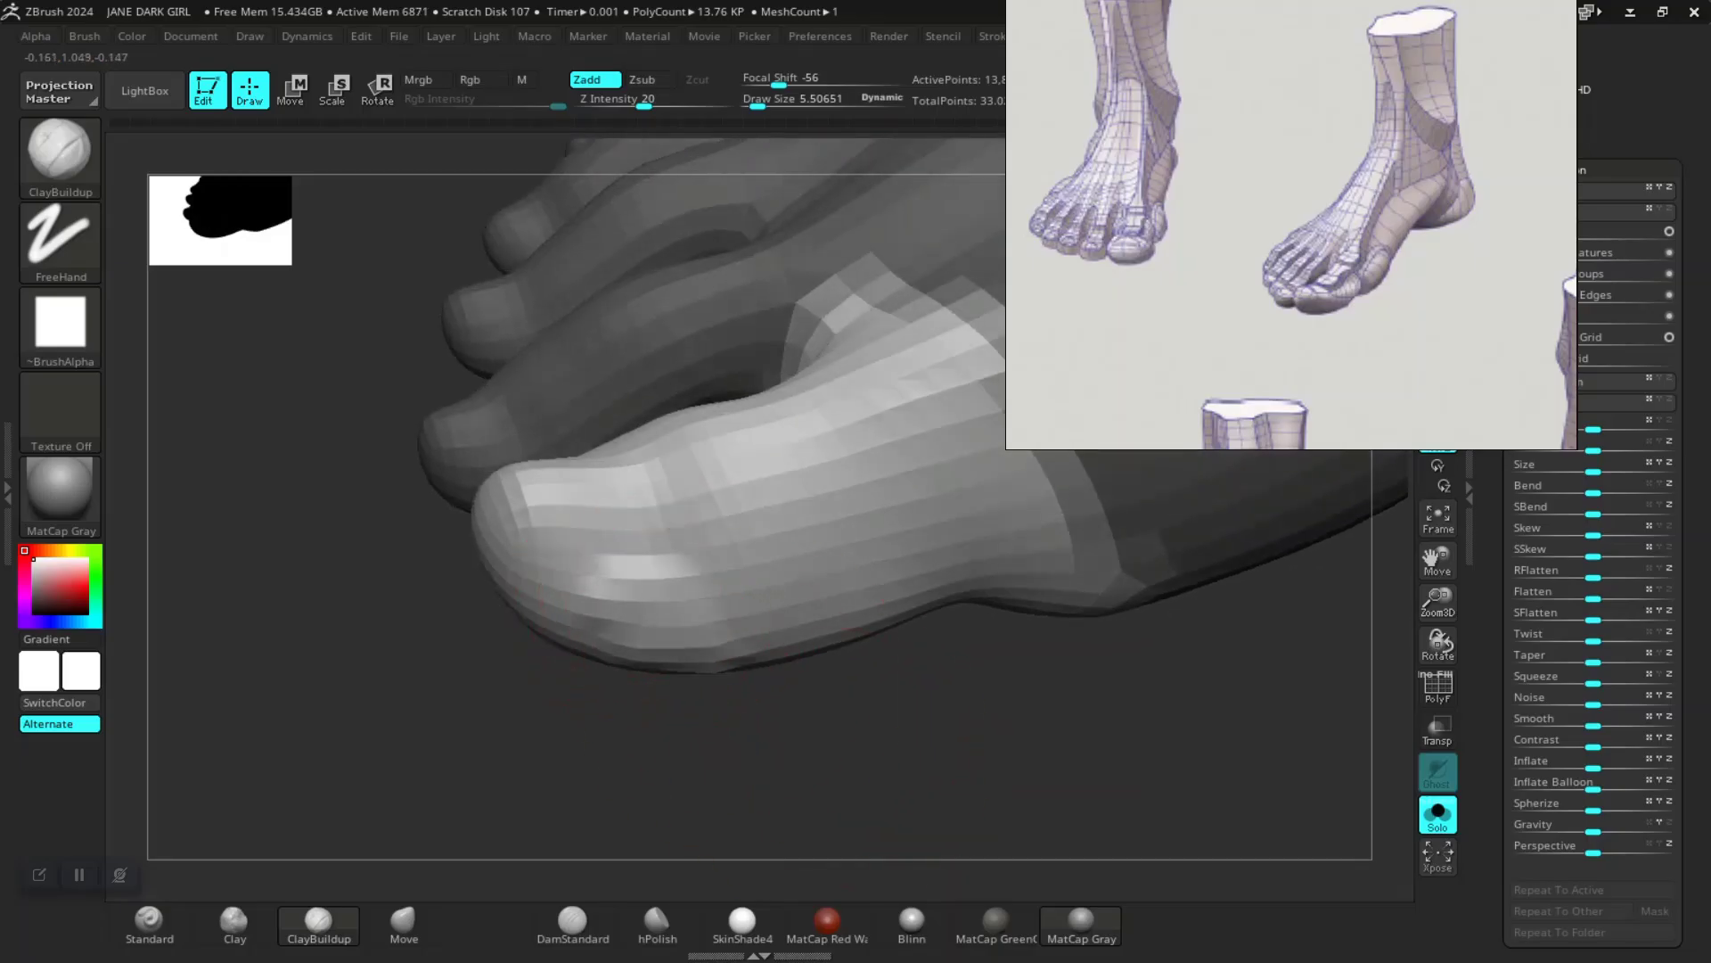
key(ctrl)
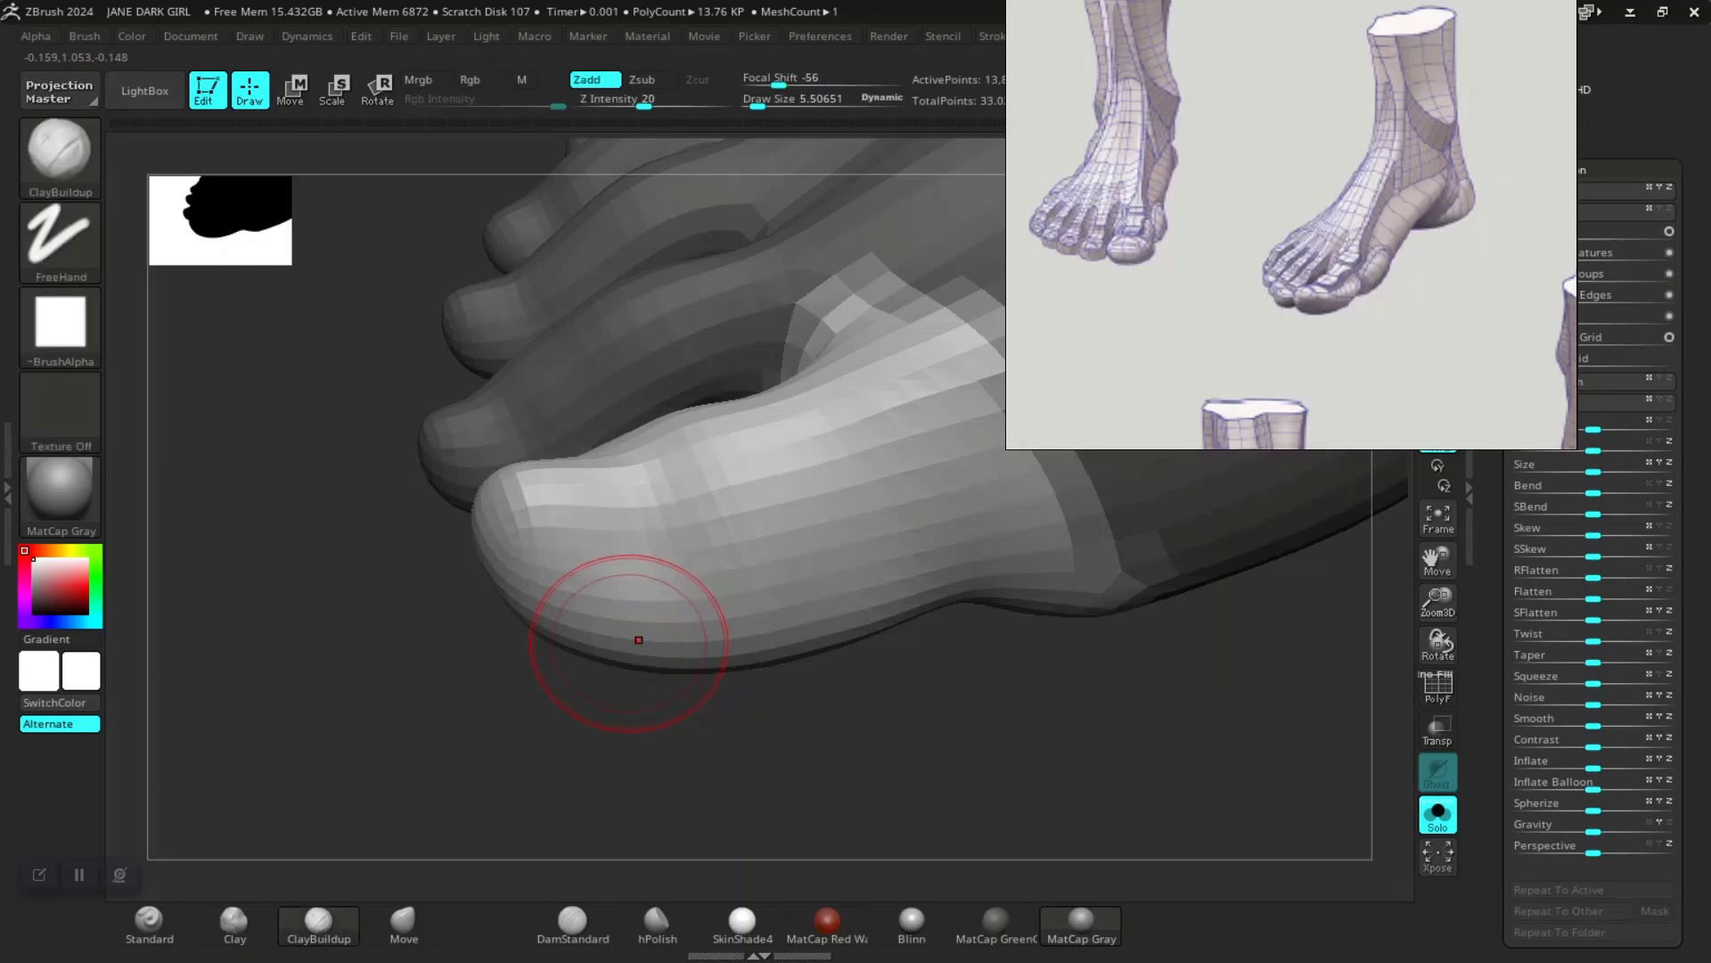
Step: Inflate the big toe's inner side and pad with the Inflat brush, reducing the draw size to about 10.5
key(b)
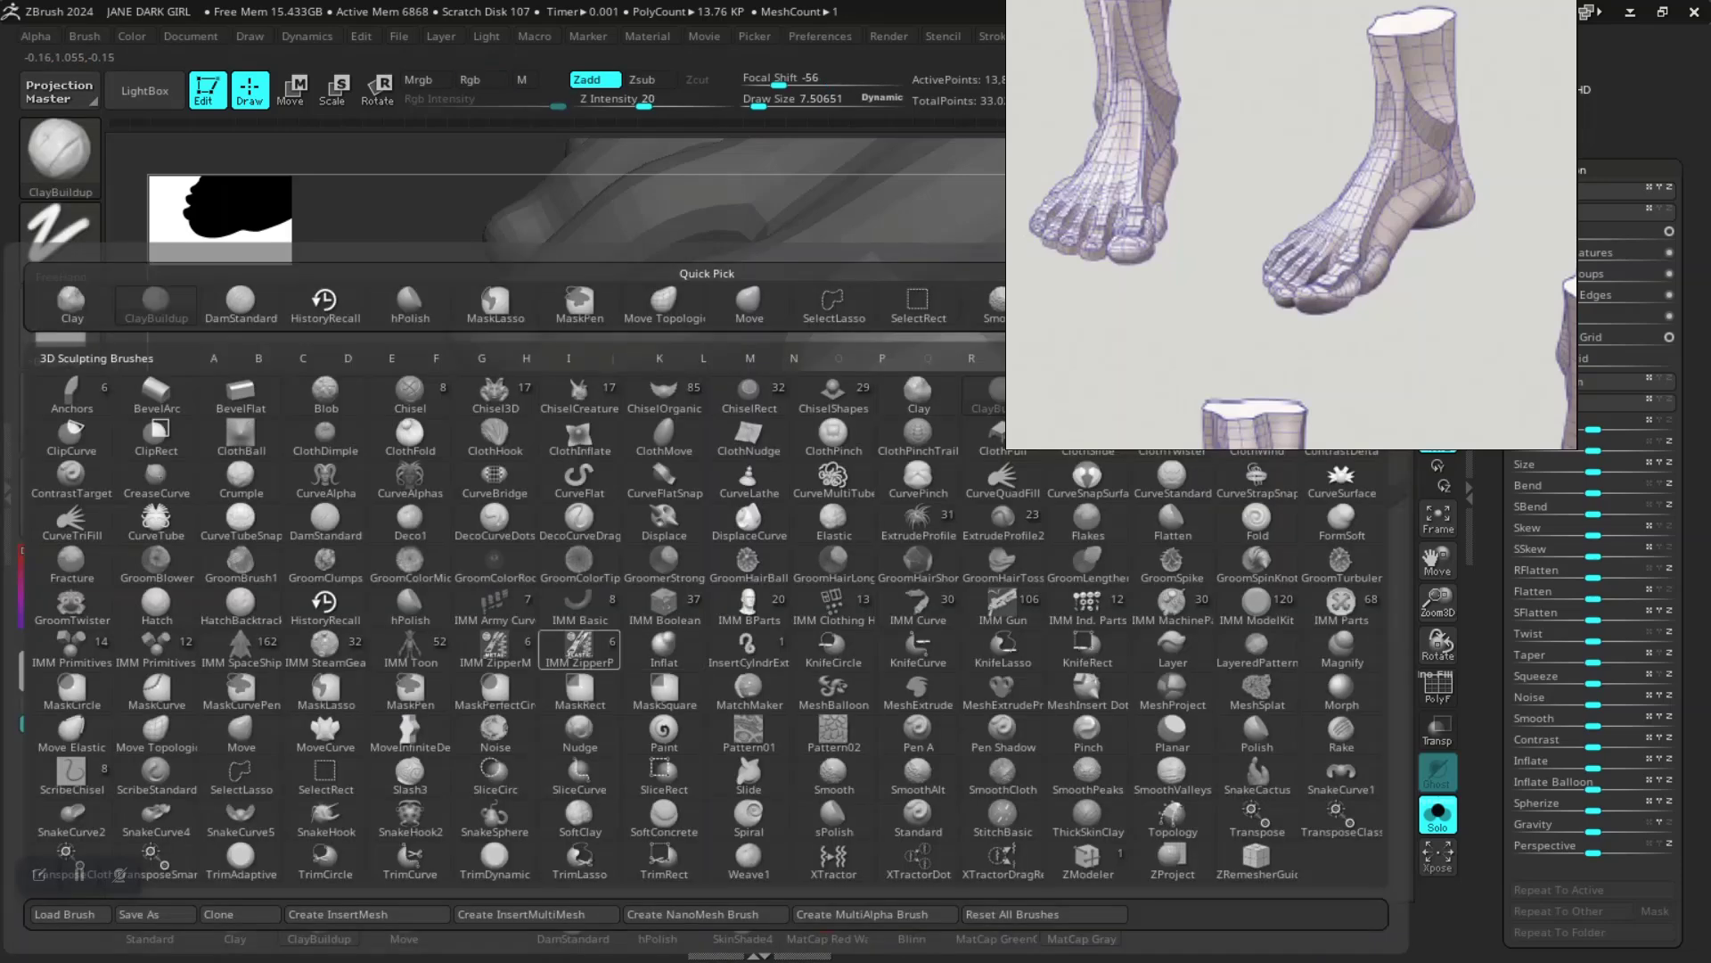
key(i)
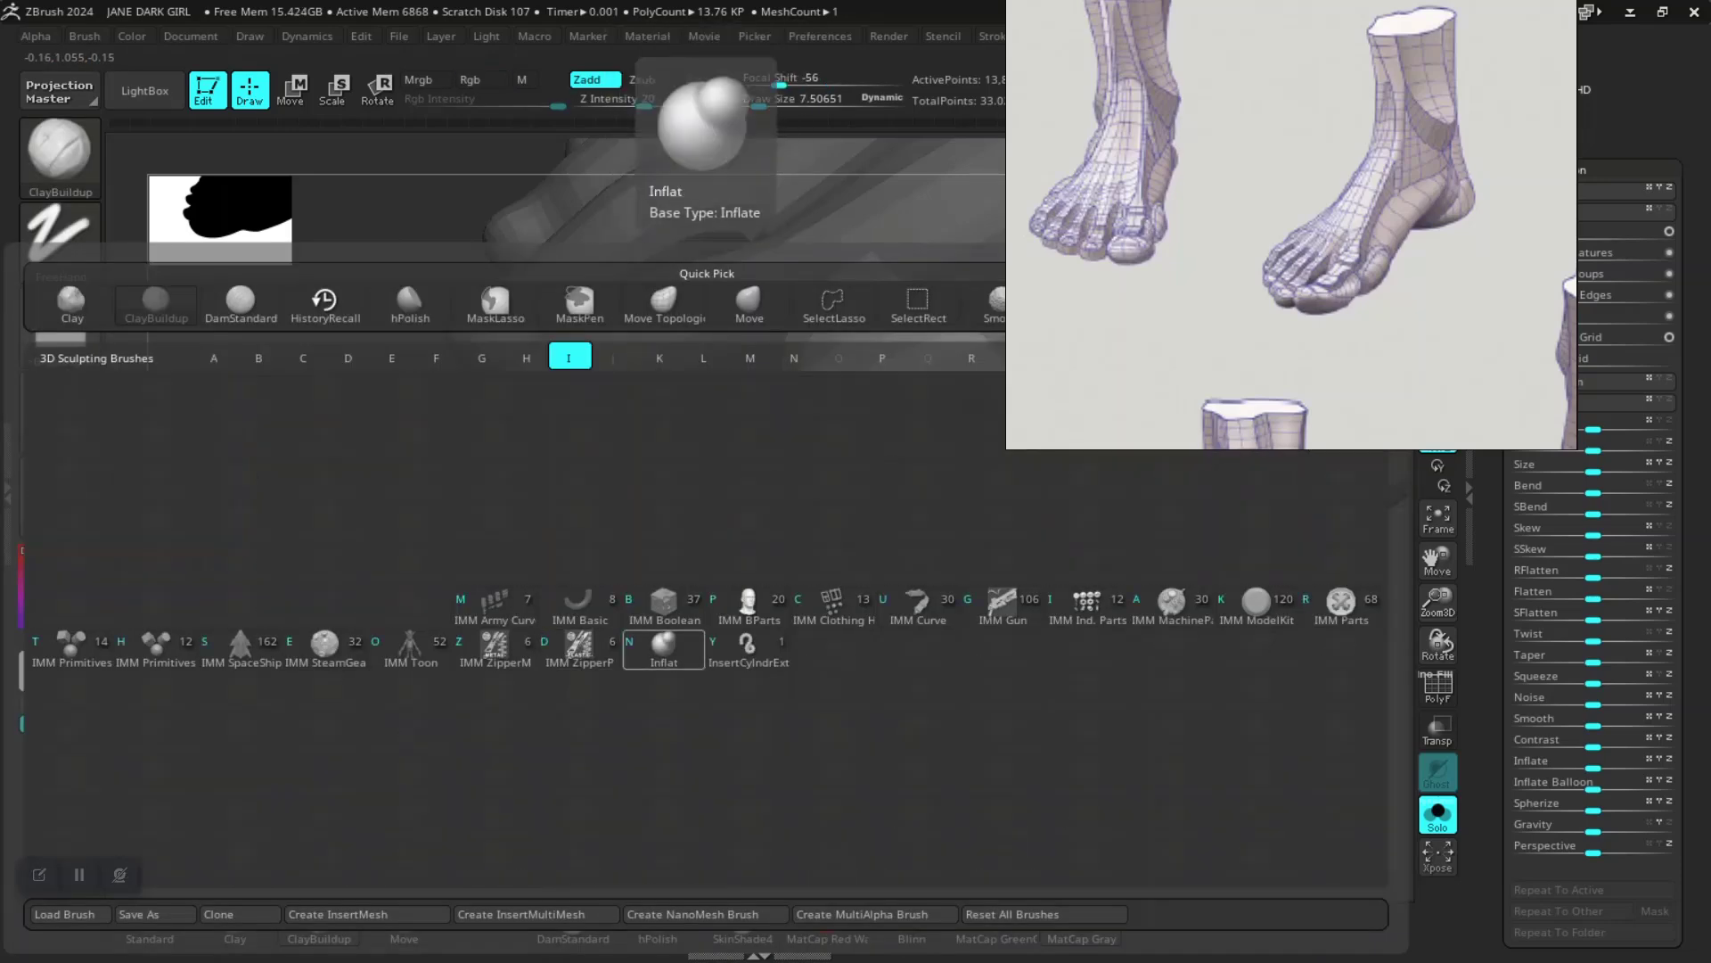
key(n)
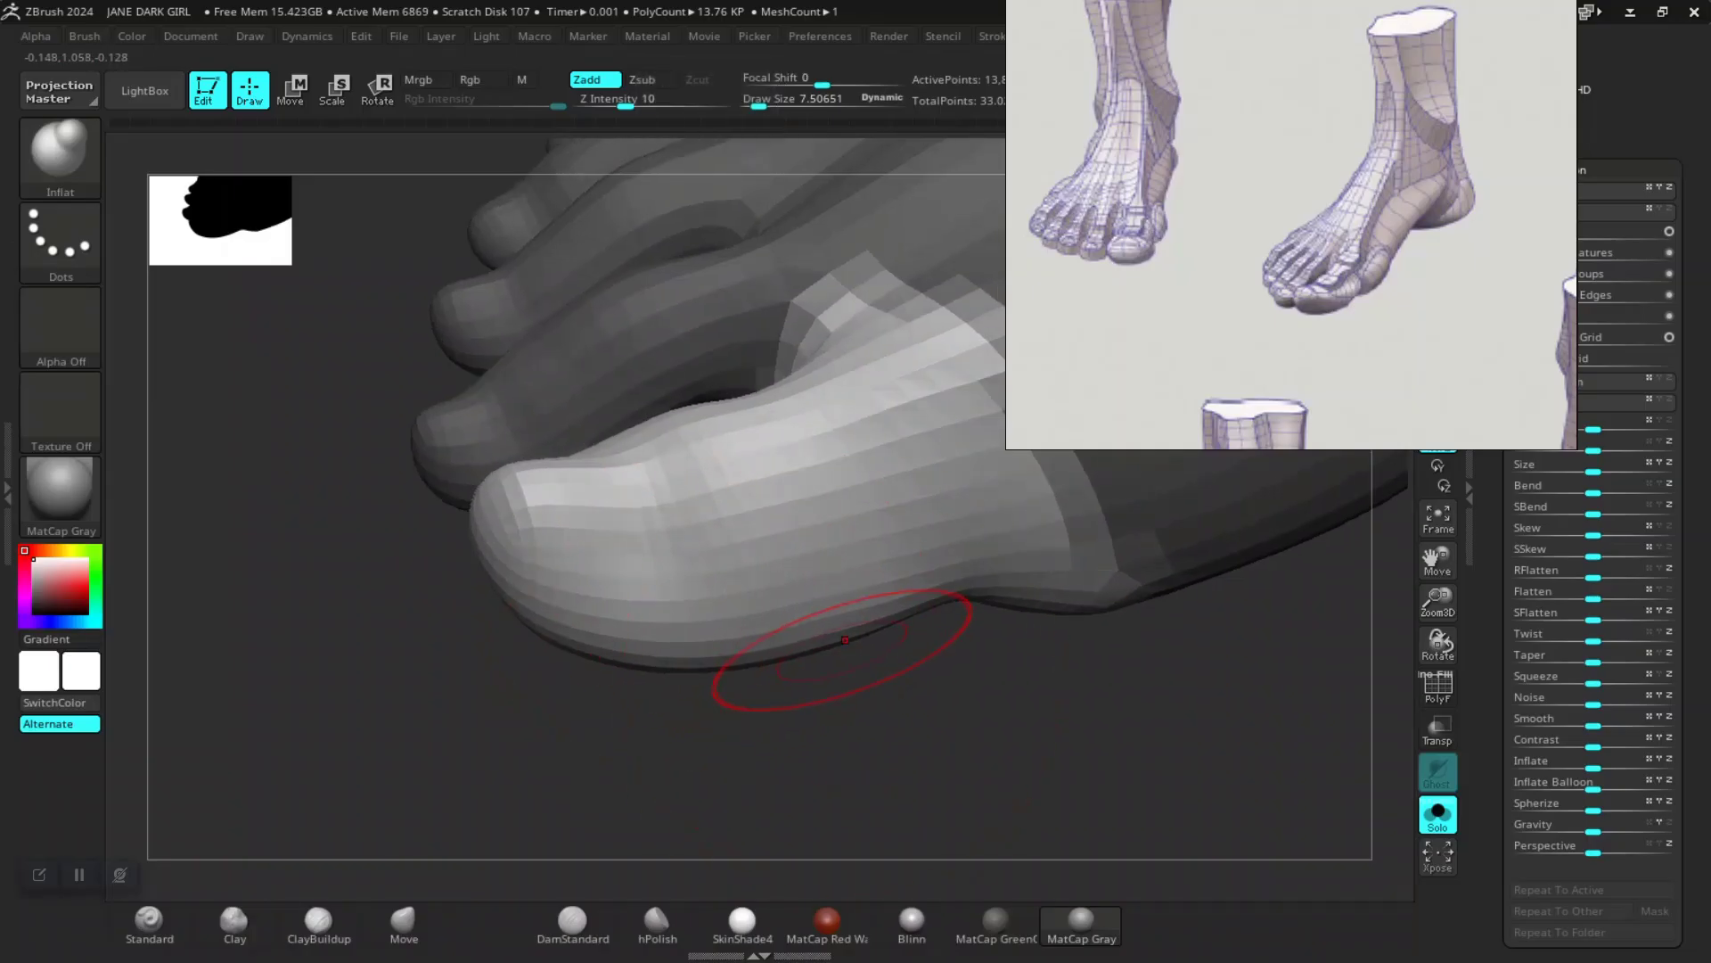
key(bracketright)
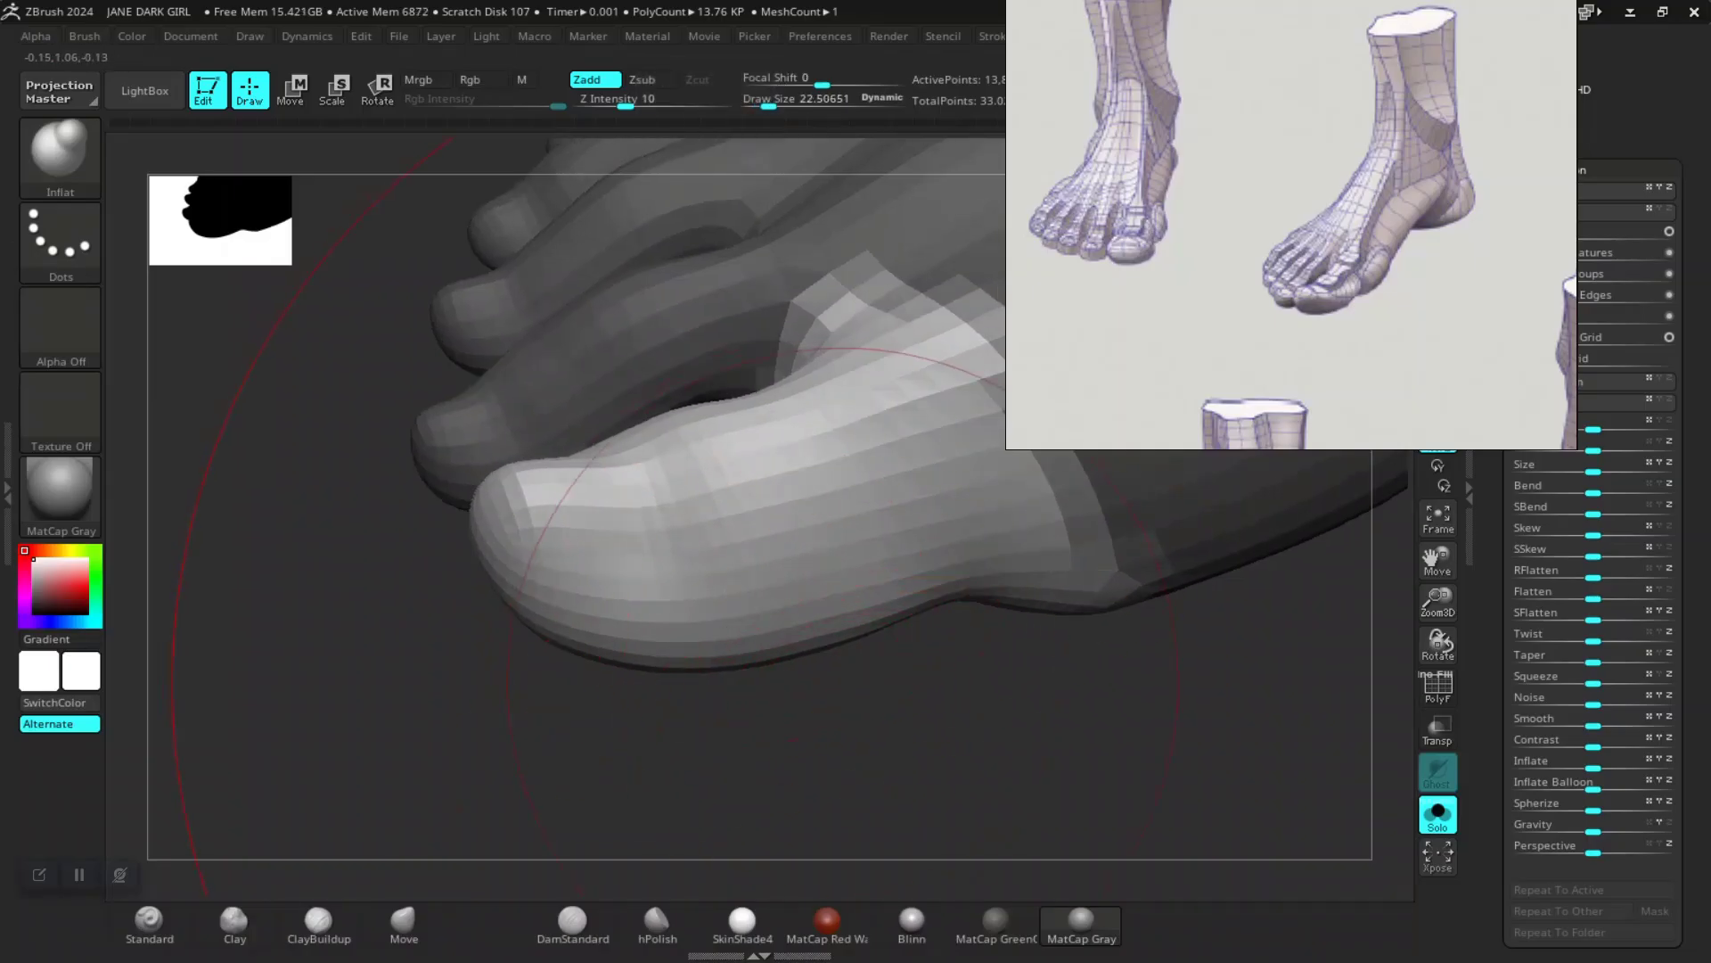
right_drag(789, 595, 817, 675)
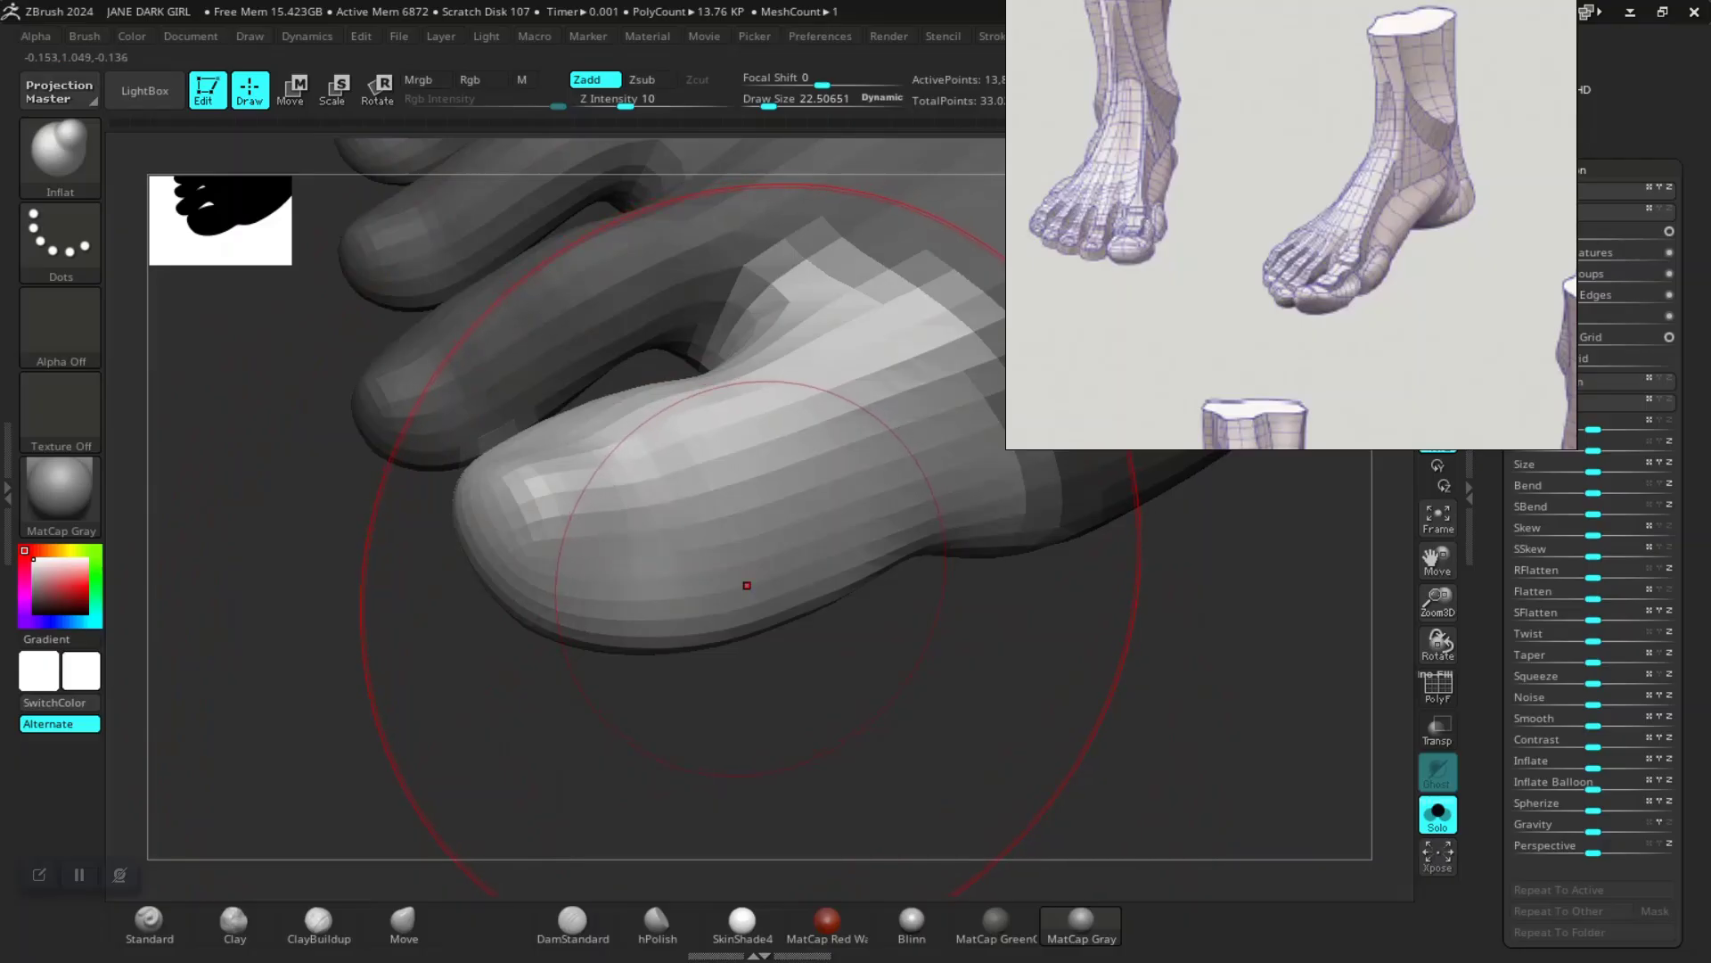
key(bracketleft)
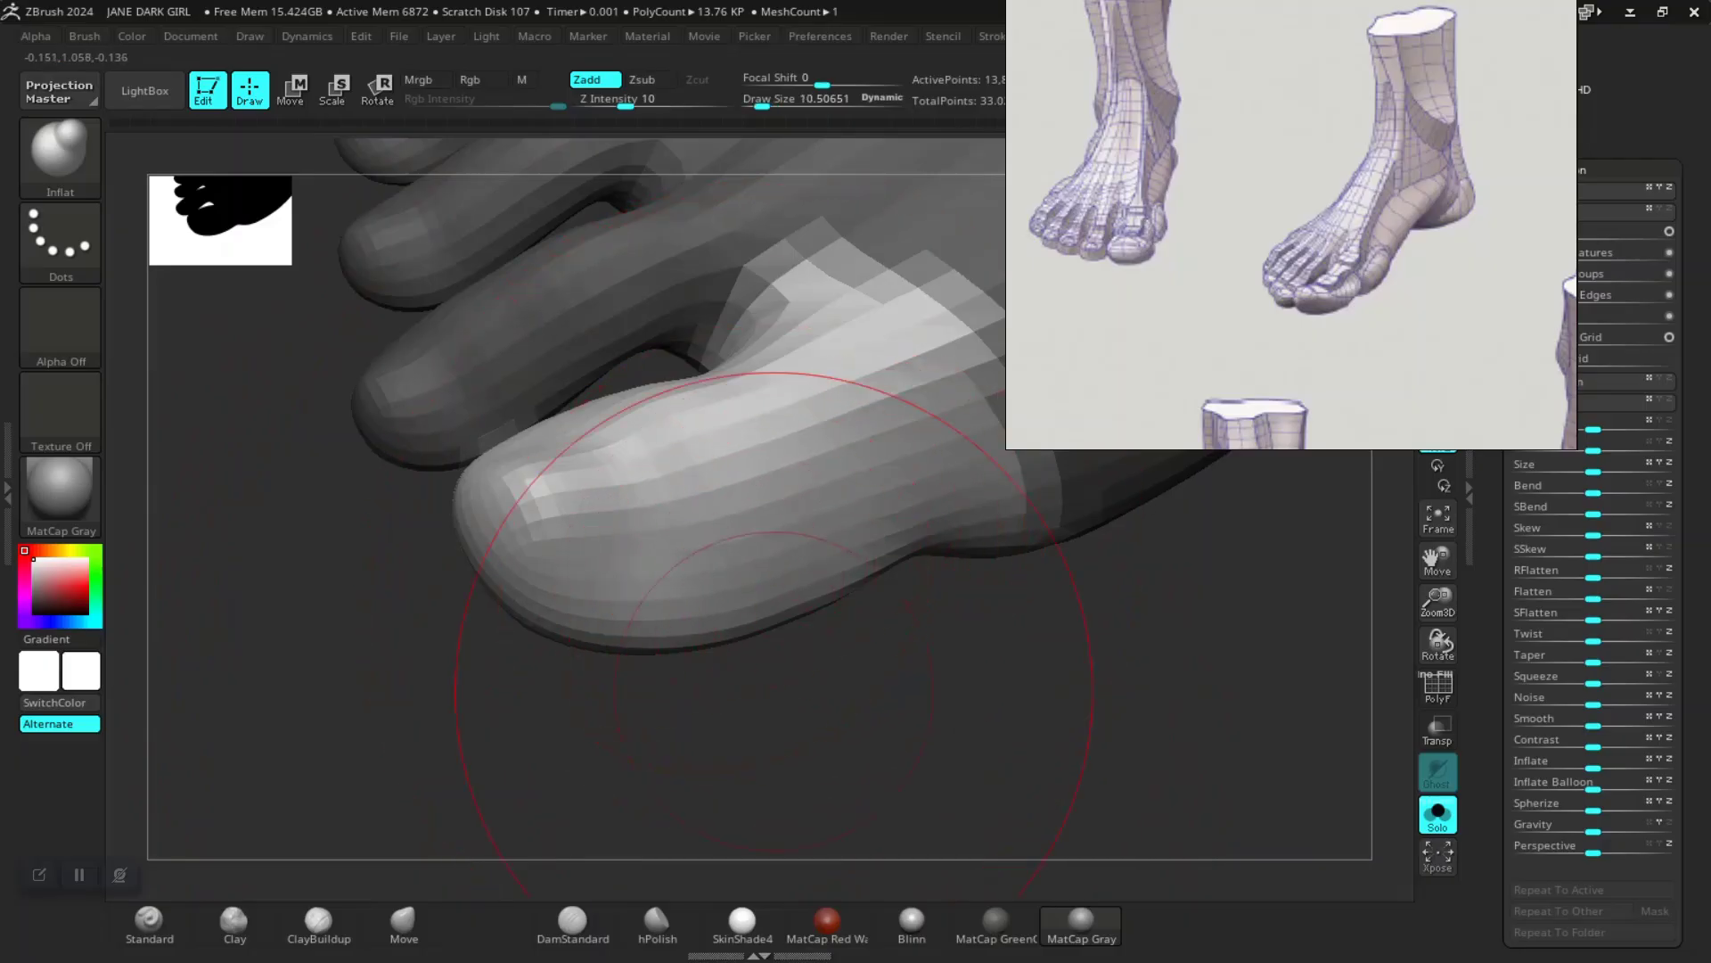
right_drag(791, 688, 785, 745)
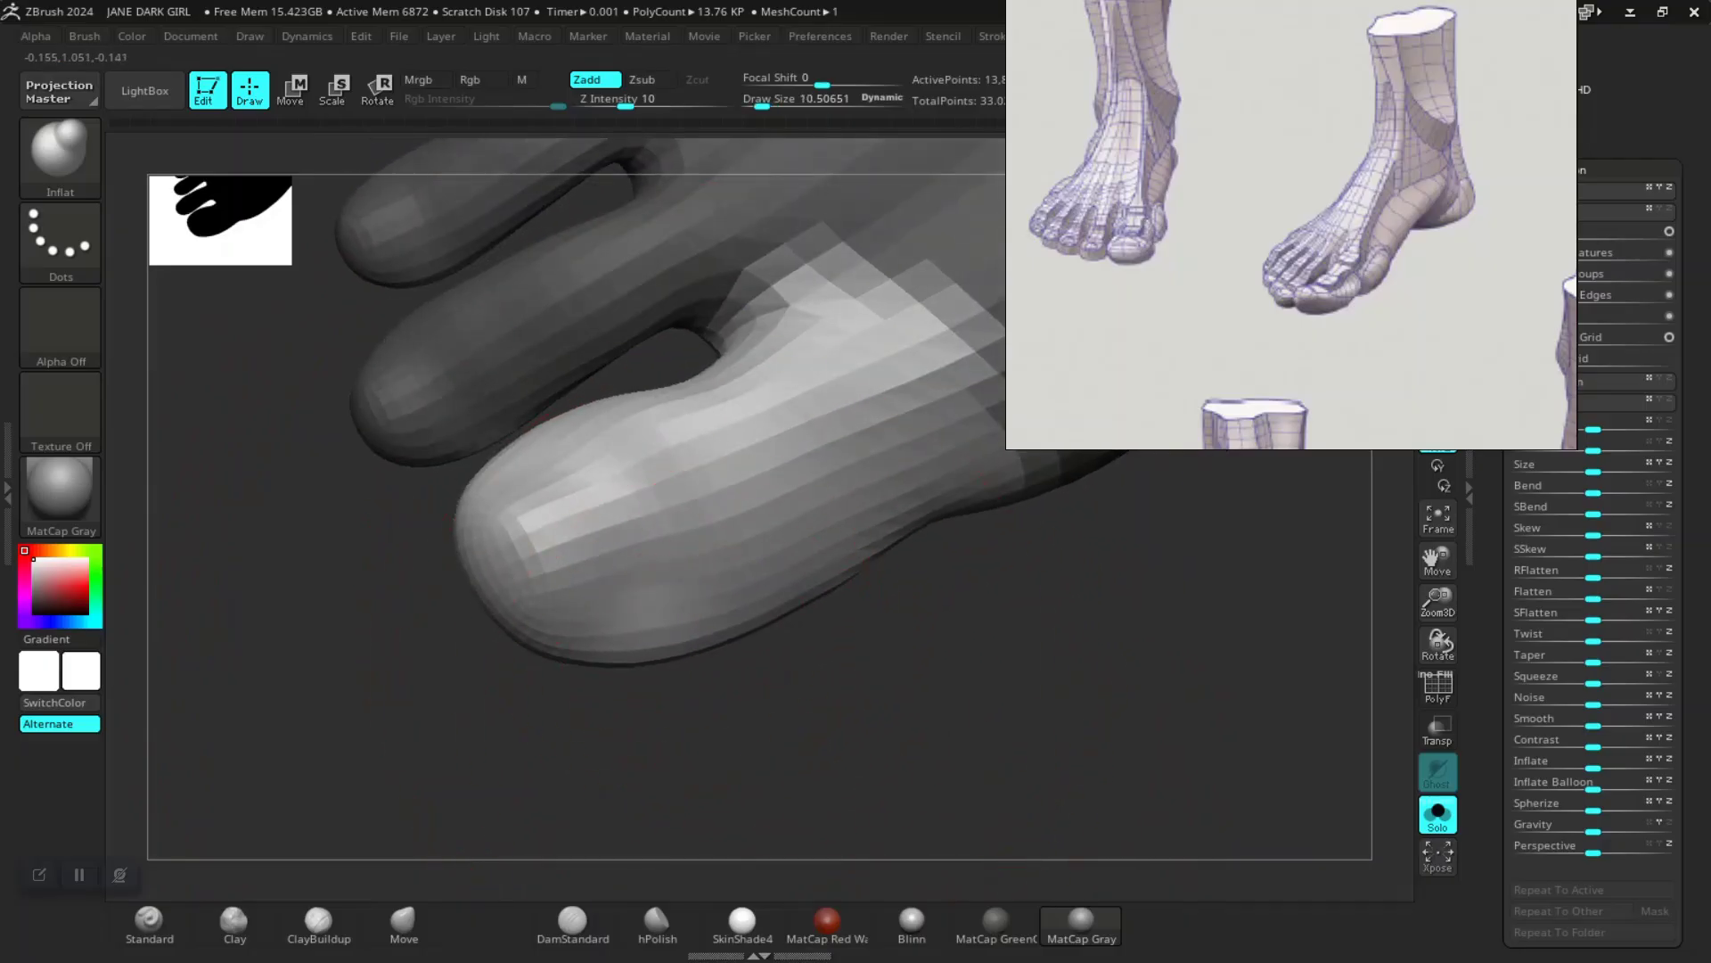
right_drag(718, 426, 709, 483)
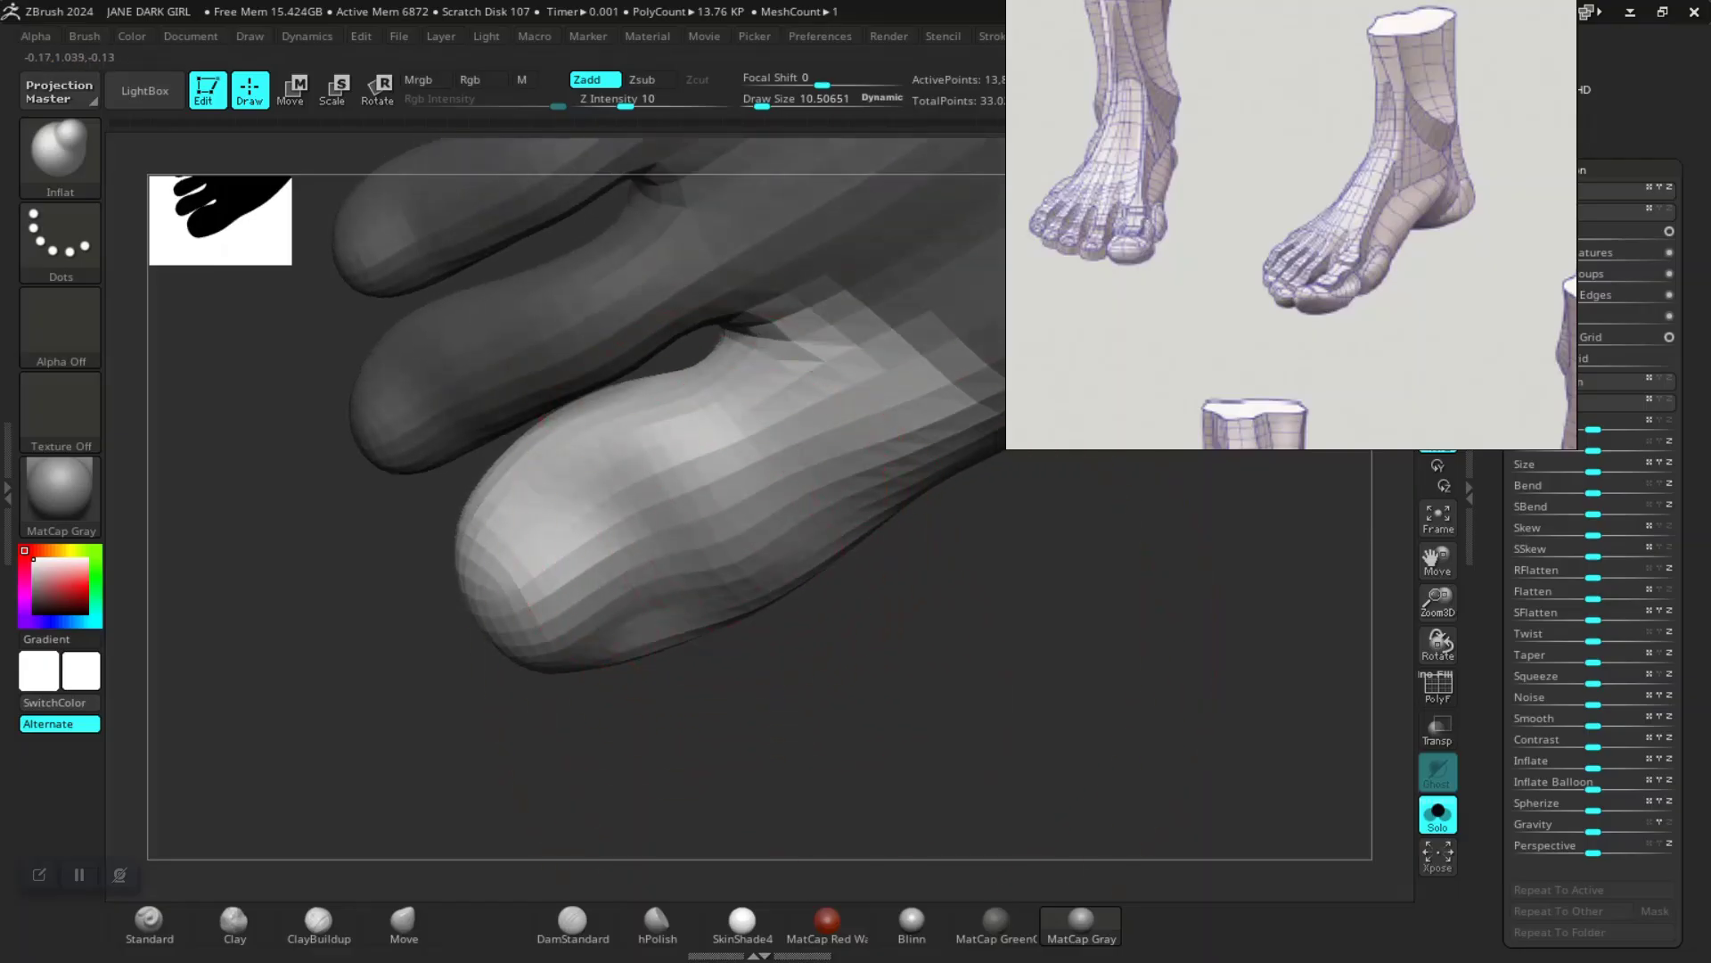
mouse_move(716, 499)
right_down()
mouse_move(724, 513)
mouse_move(642, 499)
mouse_move(704, 490)
mouse_move(877, 552)
right_up()
Step: Blur the mask's edge around the base of the big toe
ctrl+click(798, 510)
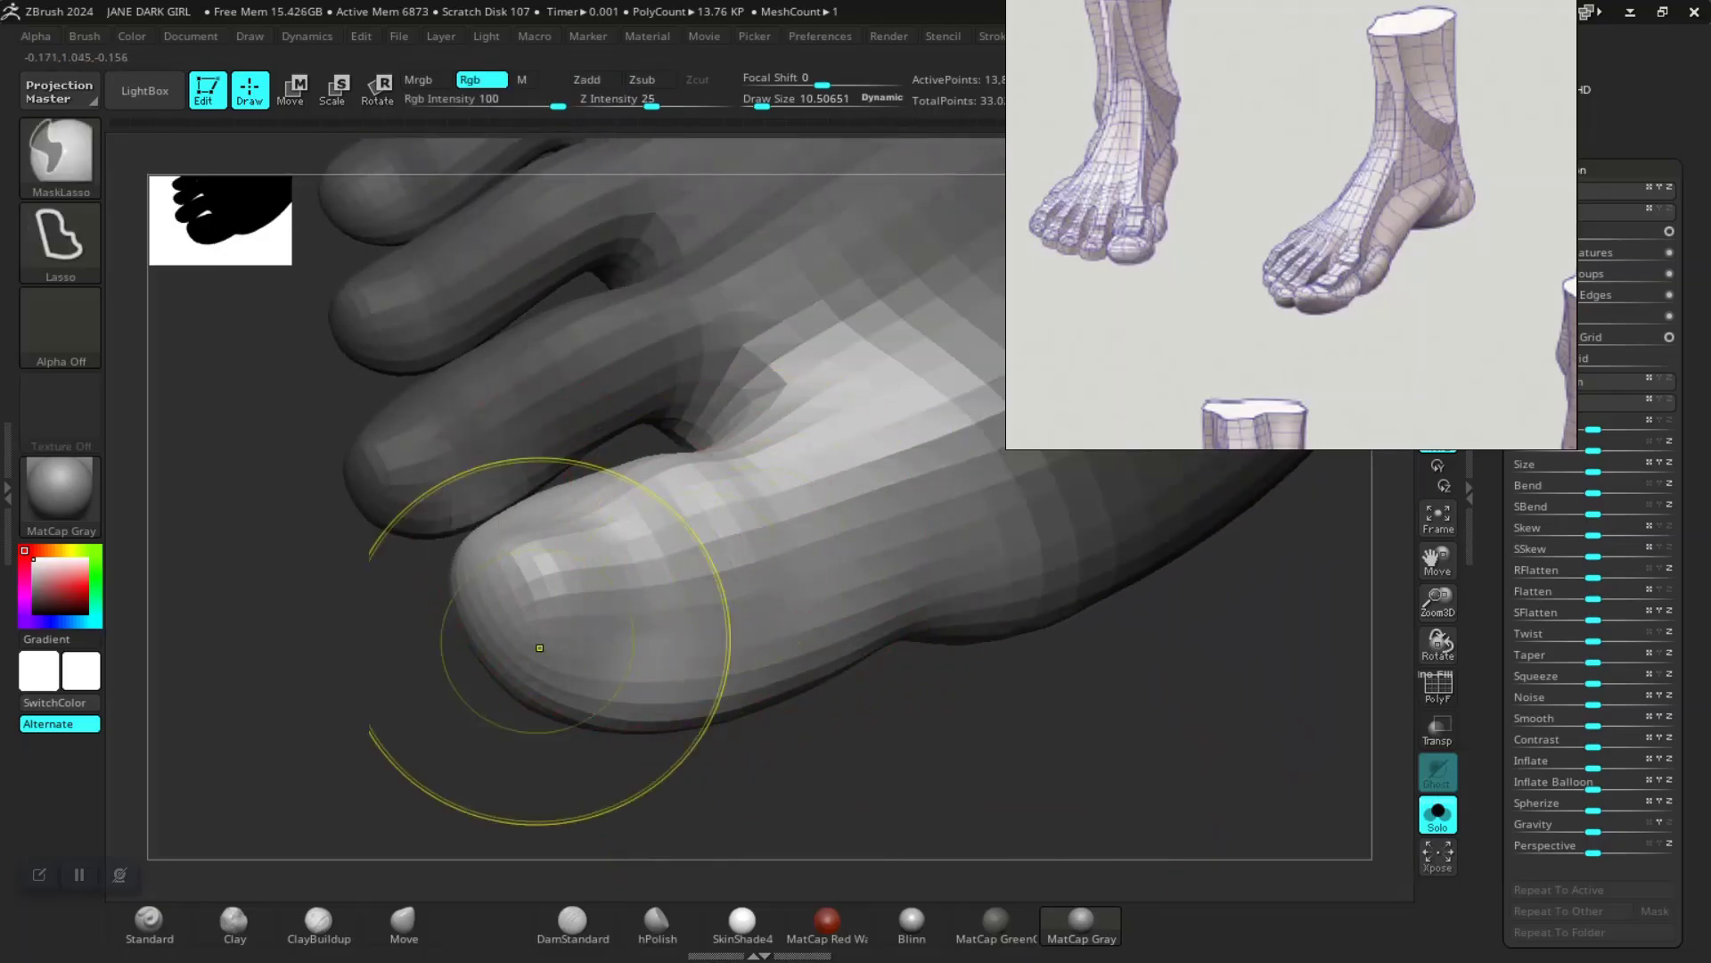
ctrl+click(442, 673)
right_drag(467, 674, 532, 606)
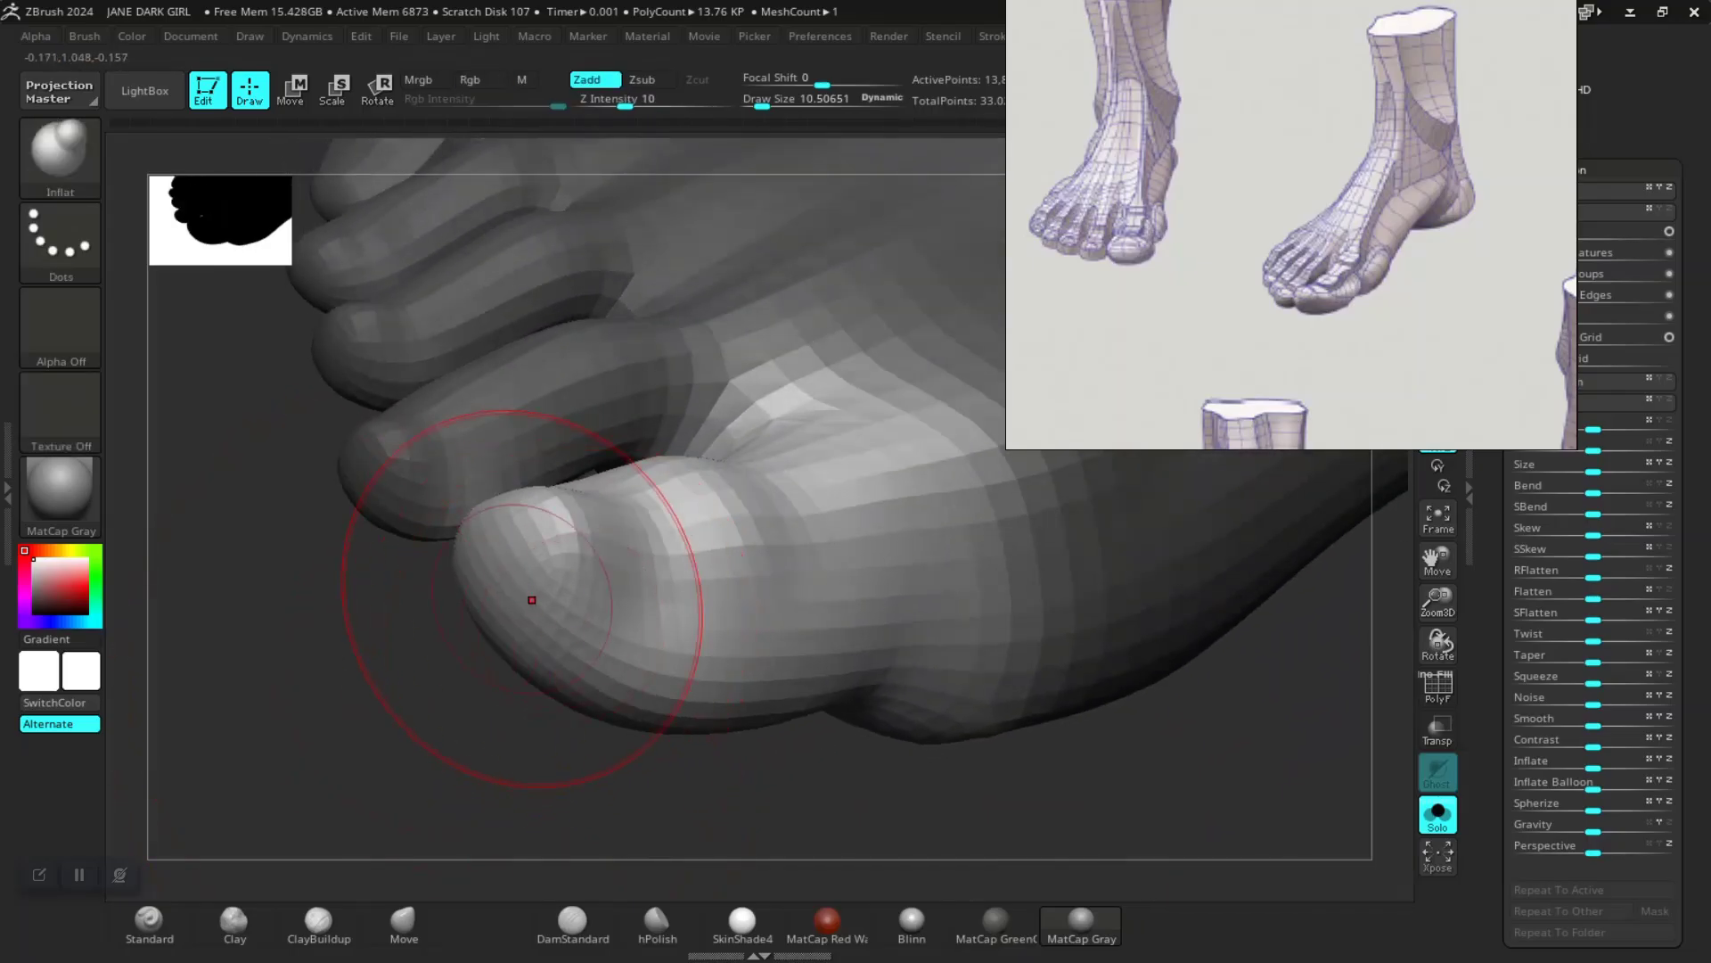
Step: Inflate the underside of the big toe near its base and check its shape from the front
mouse_move(501, 697)
right_down()
mouse_move(571, 655)
mouse_move(593, 606)
right_up()
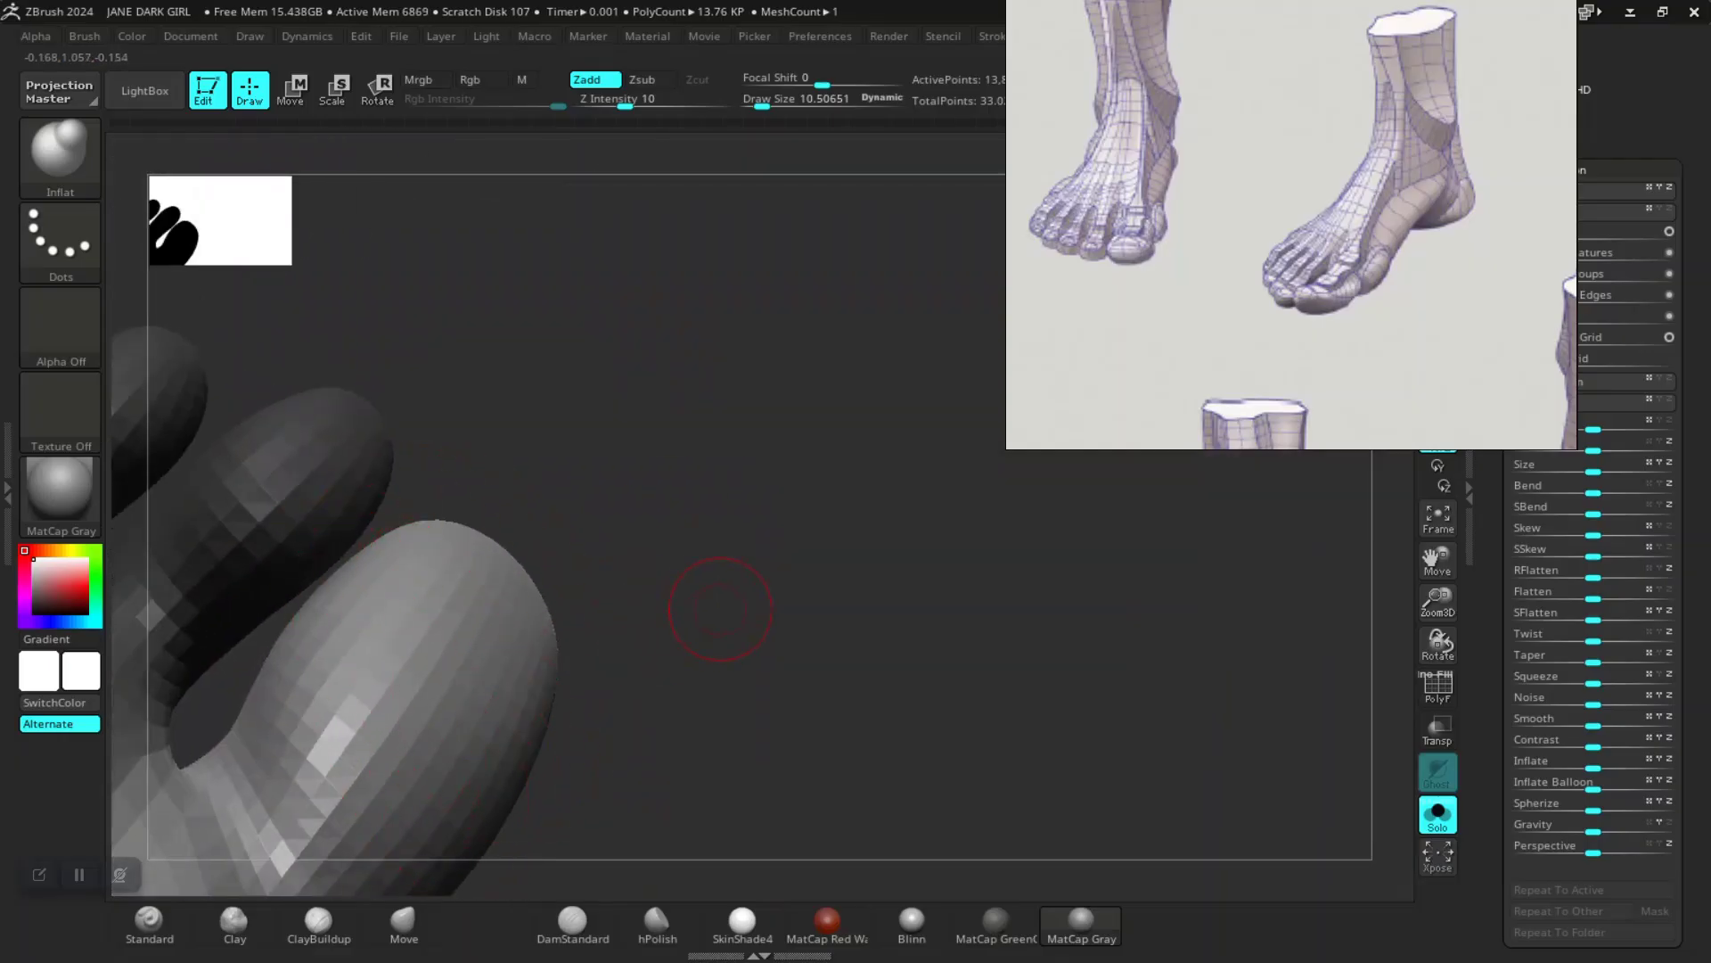
right_drag(707, 611, 650, 488)
right_drag(907, 502, 757, 680)
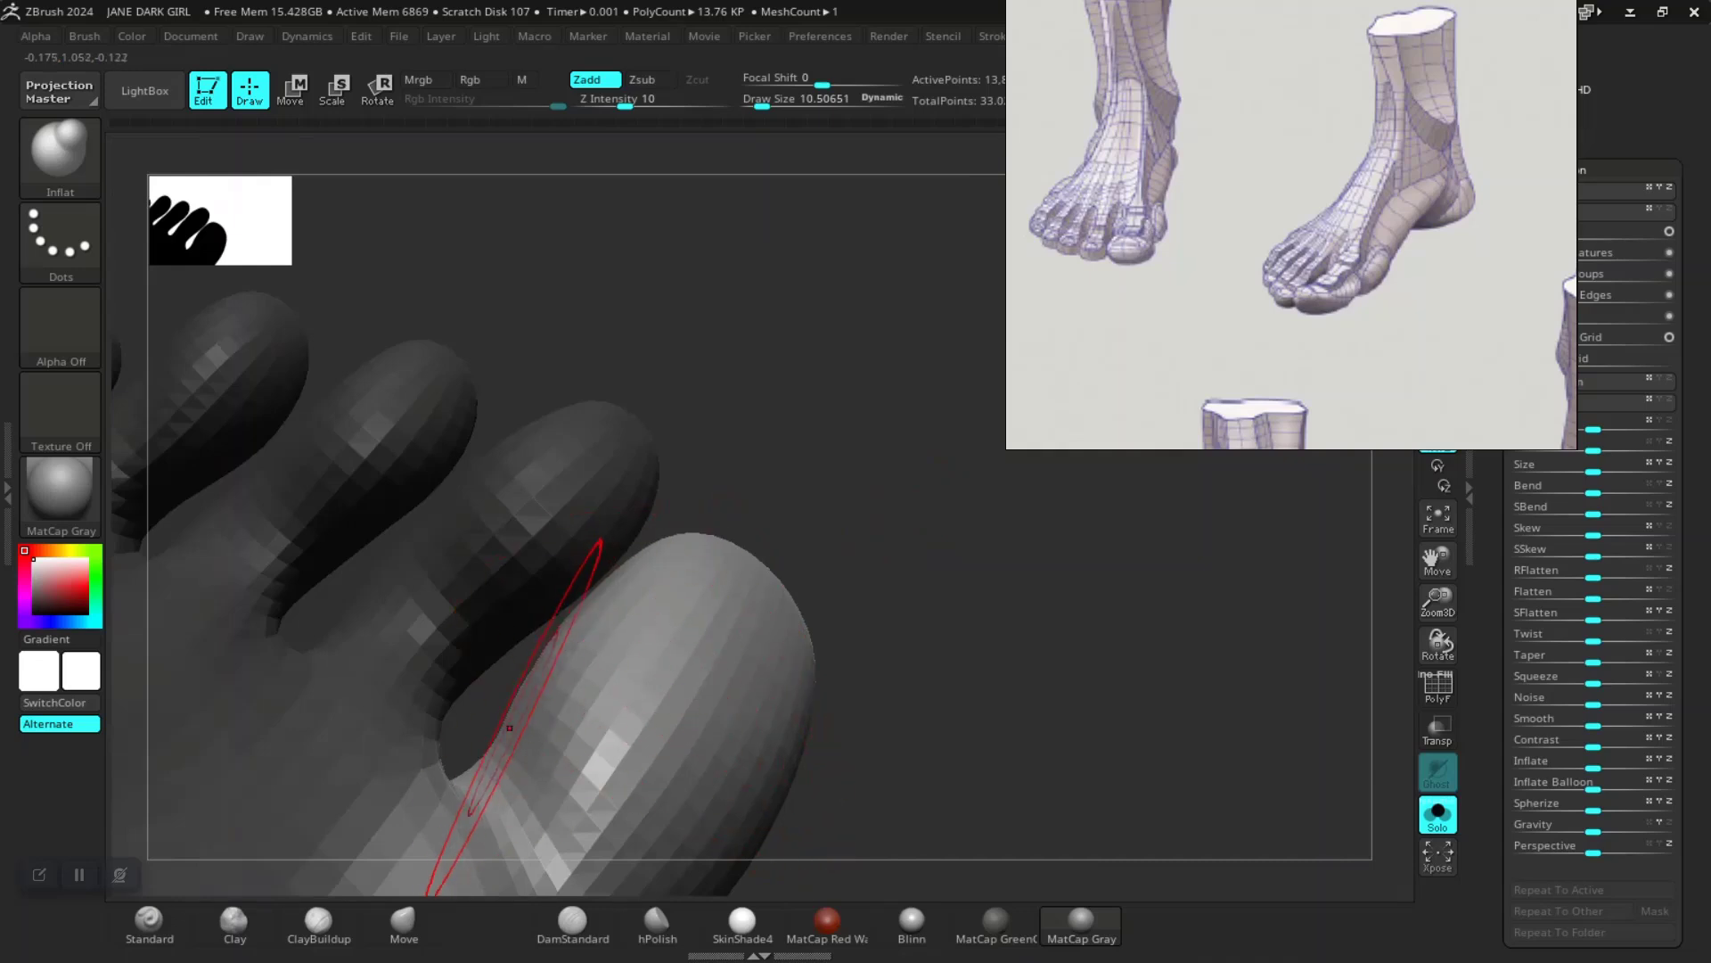
mouse_move(570, 811)
mouse_down()
mouse_move(628, 713)
mouse_move(575, 793)
mouse_up()
mouse_move(978, 794)
ctrl+right_down()
mouse_move(775, 512)
mouse_move(816, 664)
mouse_move(751, 713)
mouse_move(775, 691)
mouse_move(829, 752)
mouse_move(809, 641)
ctrl+right_up()
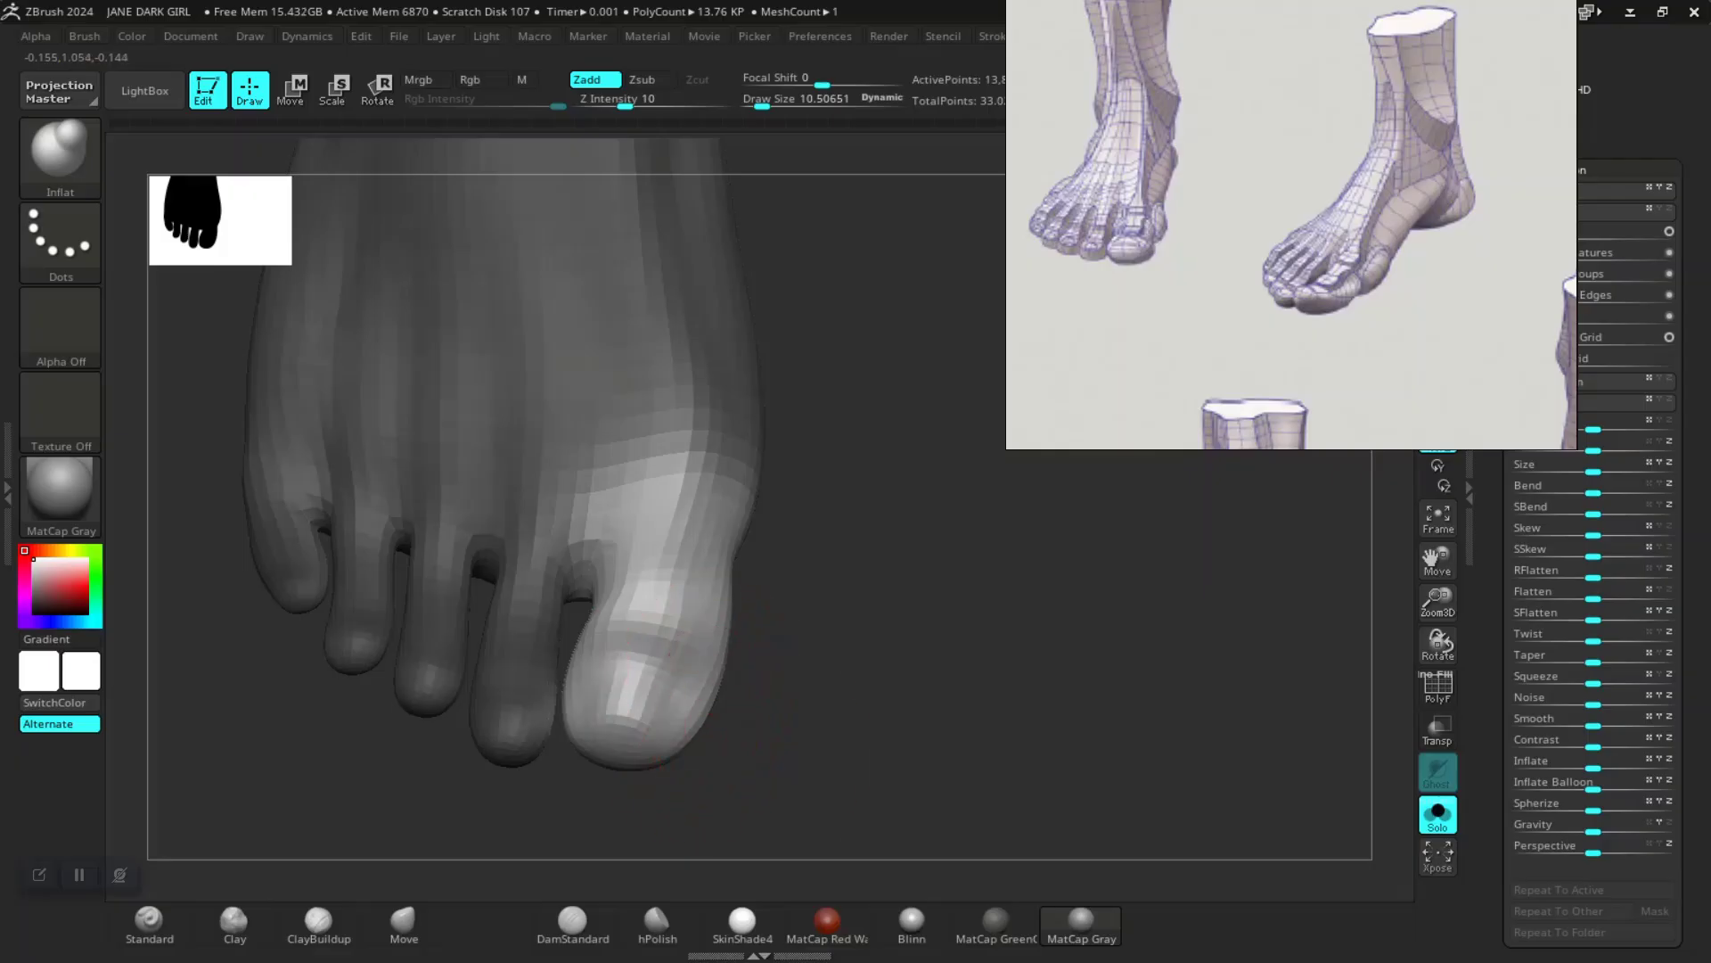
right_drag(825, 622, 735, 602)
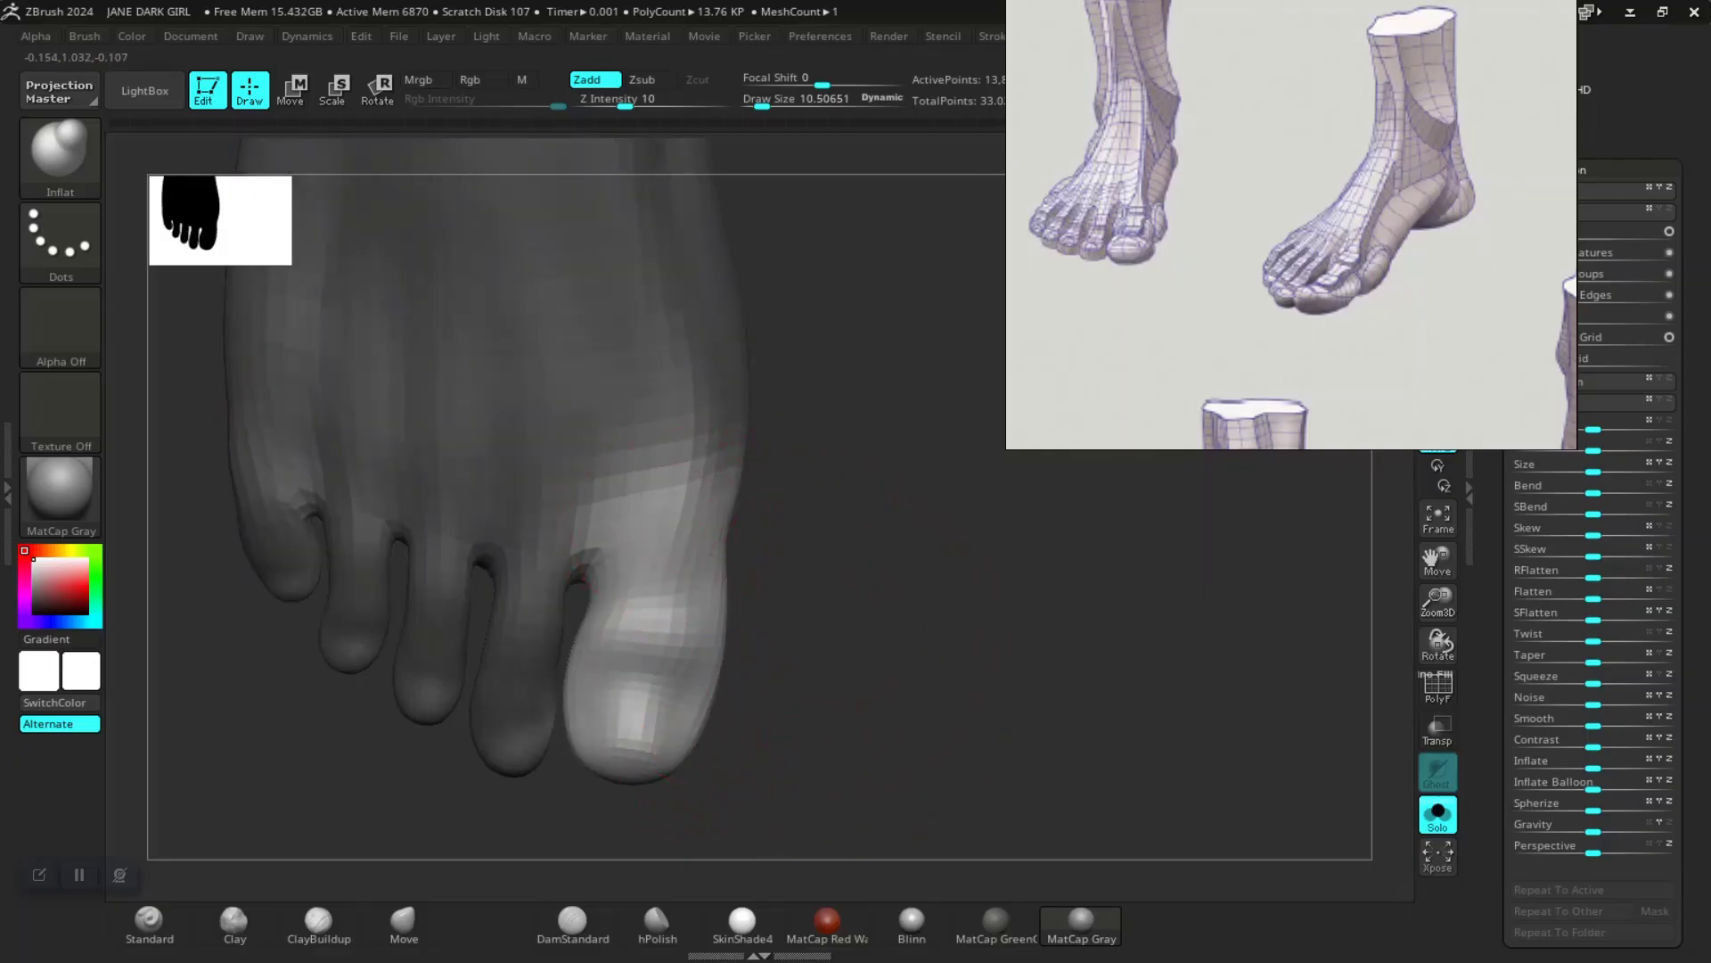
right_drag(820, 616, 722, 617)
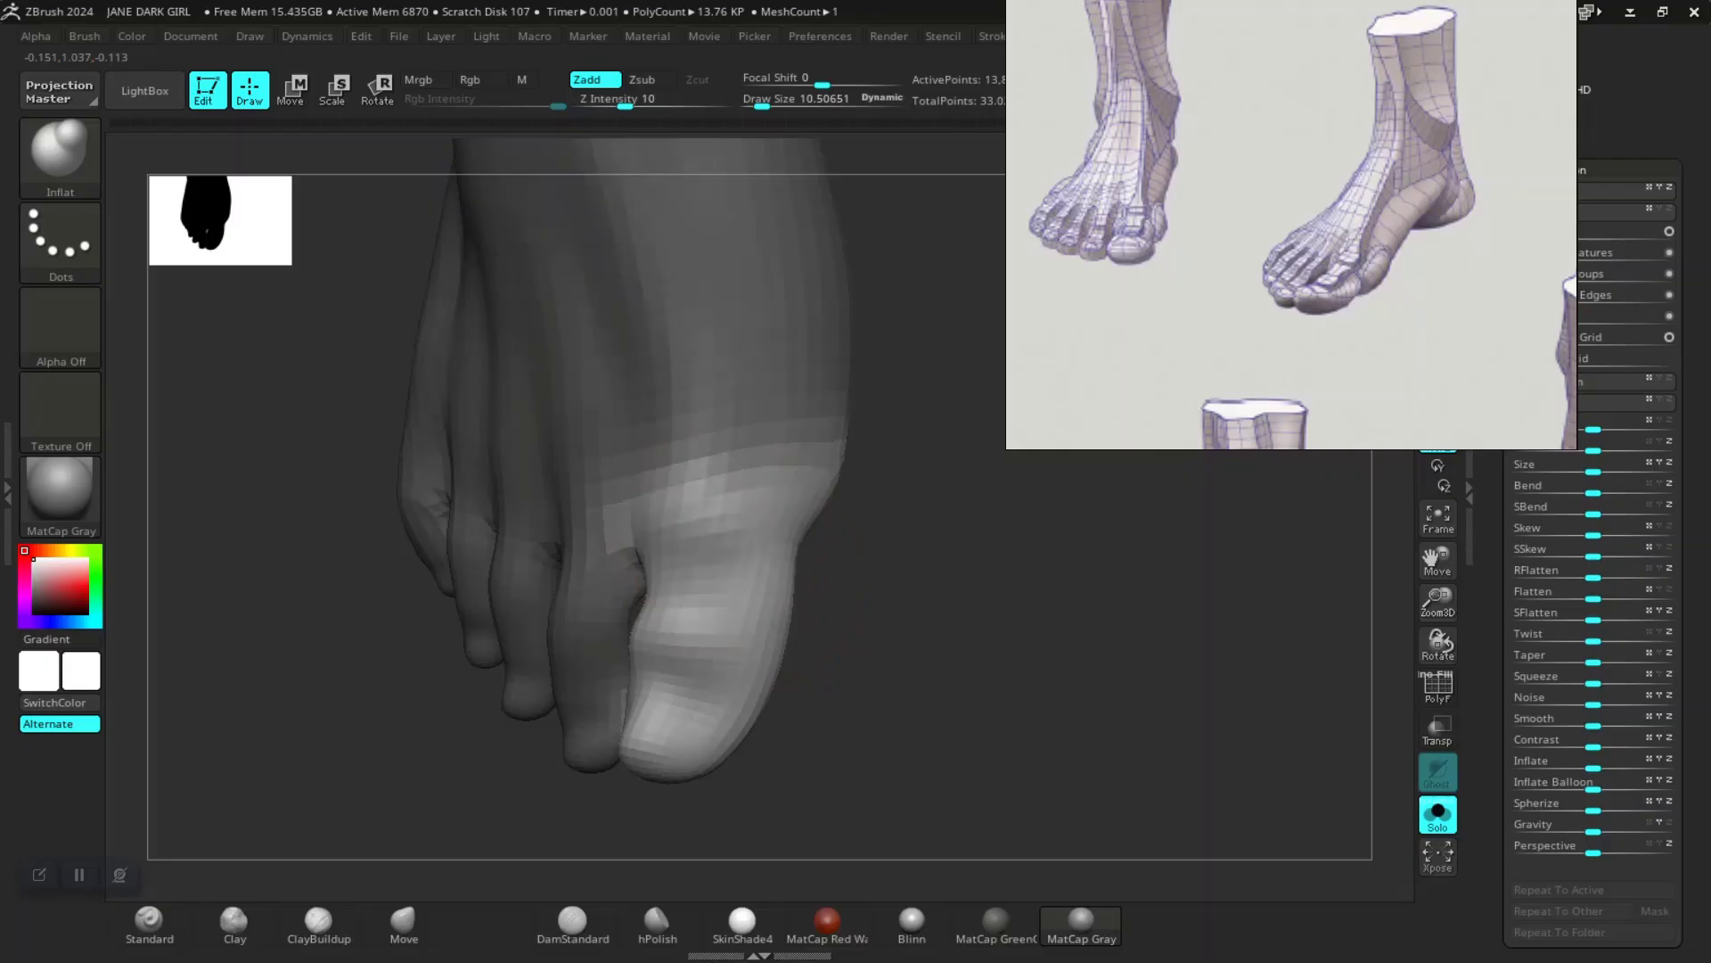
Step: Soften the mask edge above the big toe and smooth the surface where the toe joins the foot
shift+drag(707, 439, 712, 499)
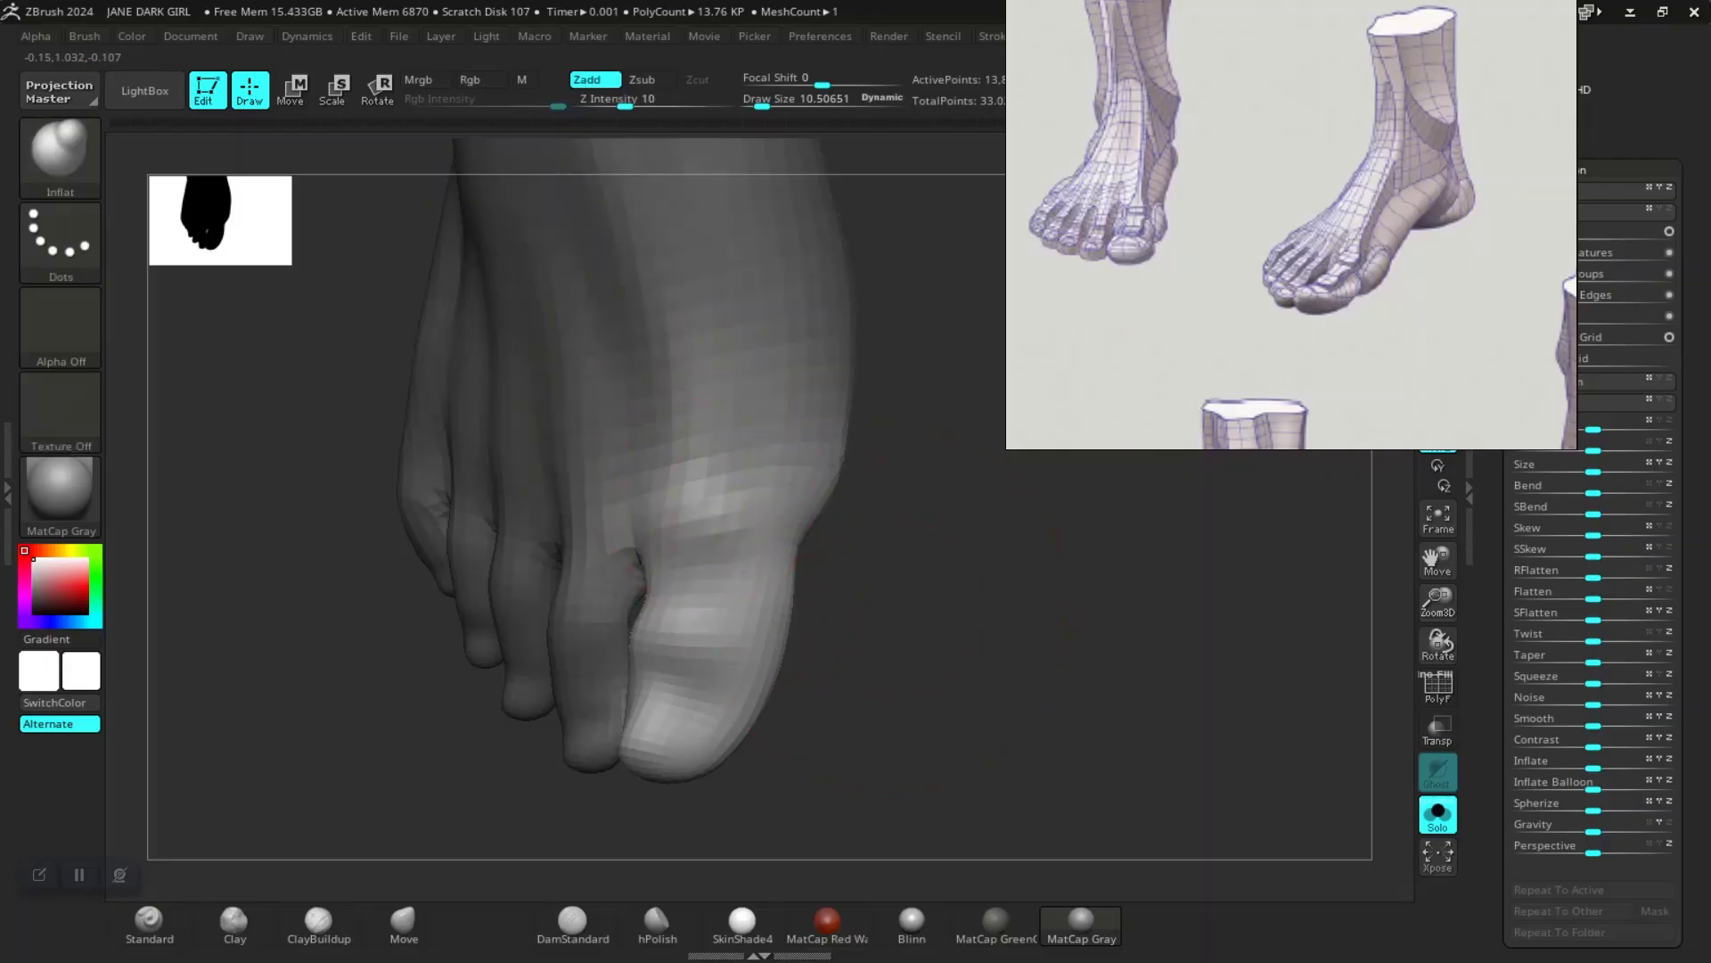
right_drag(736, 629, 837, 641)
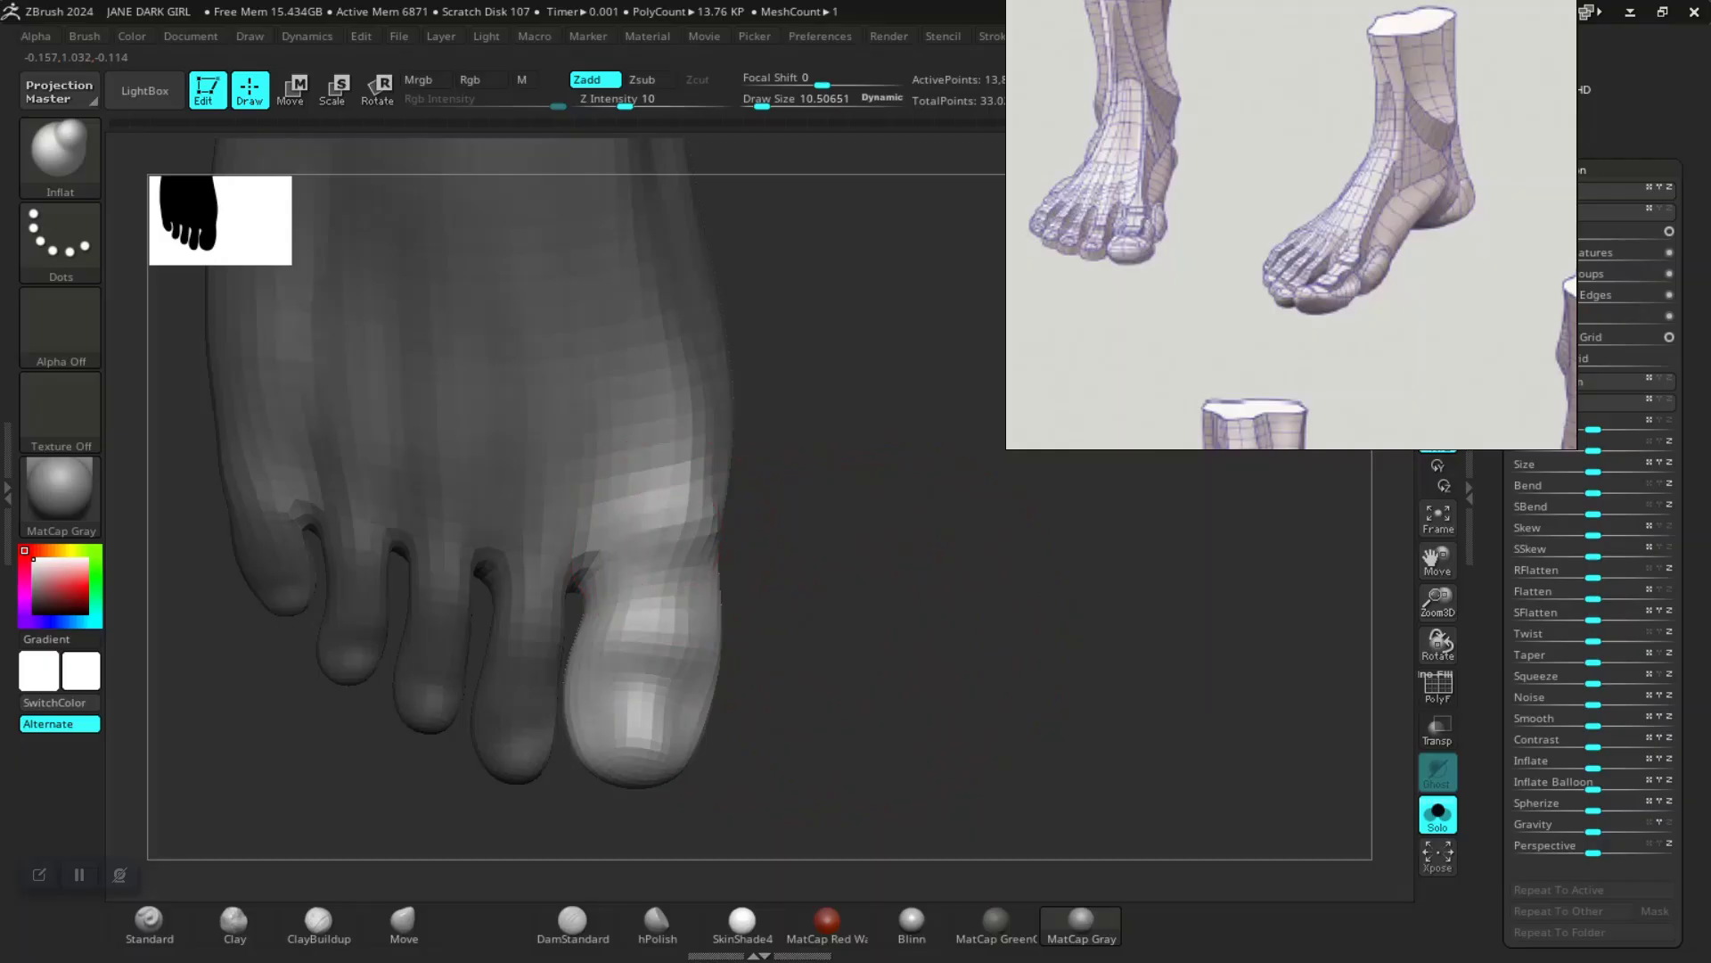
mouse_move(838, 624)
right_down()
mouse_move(735, 615)
mouse_move(836, 628)
right_up()
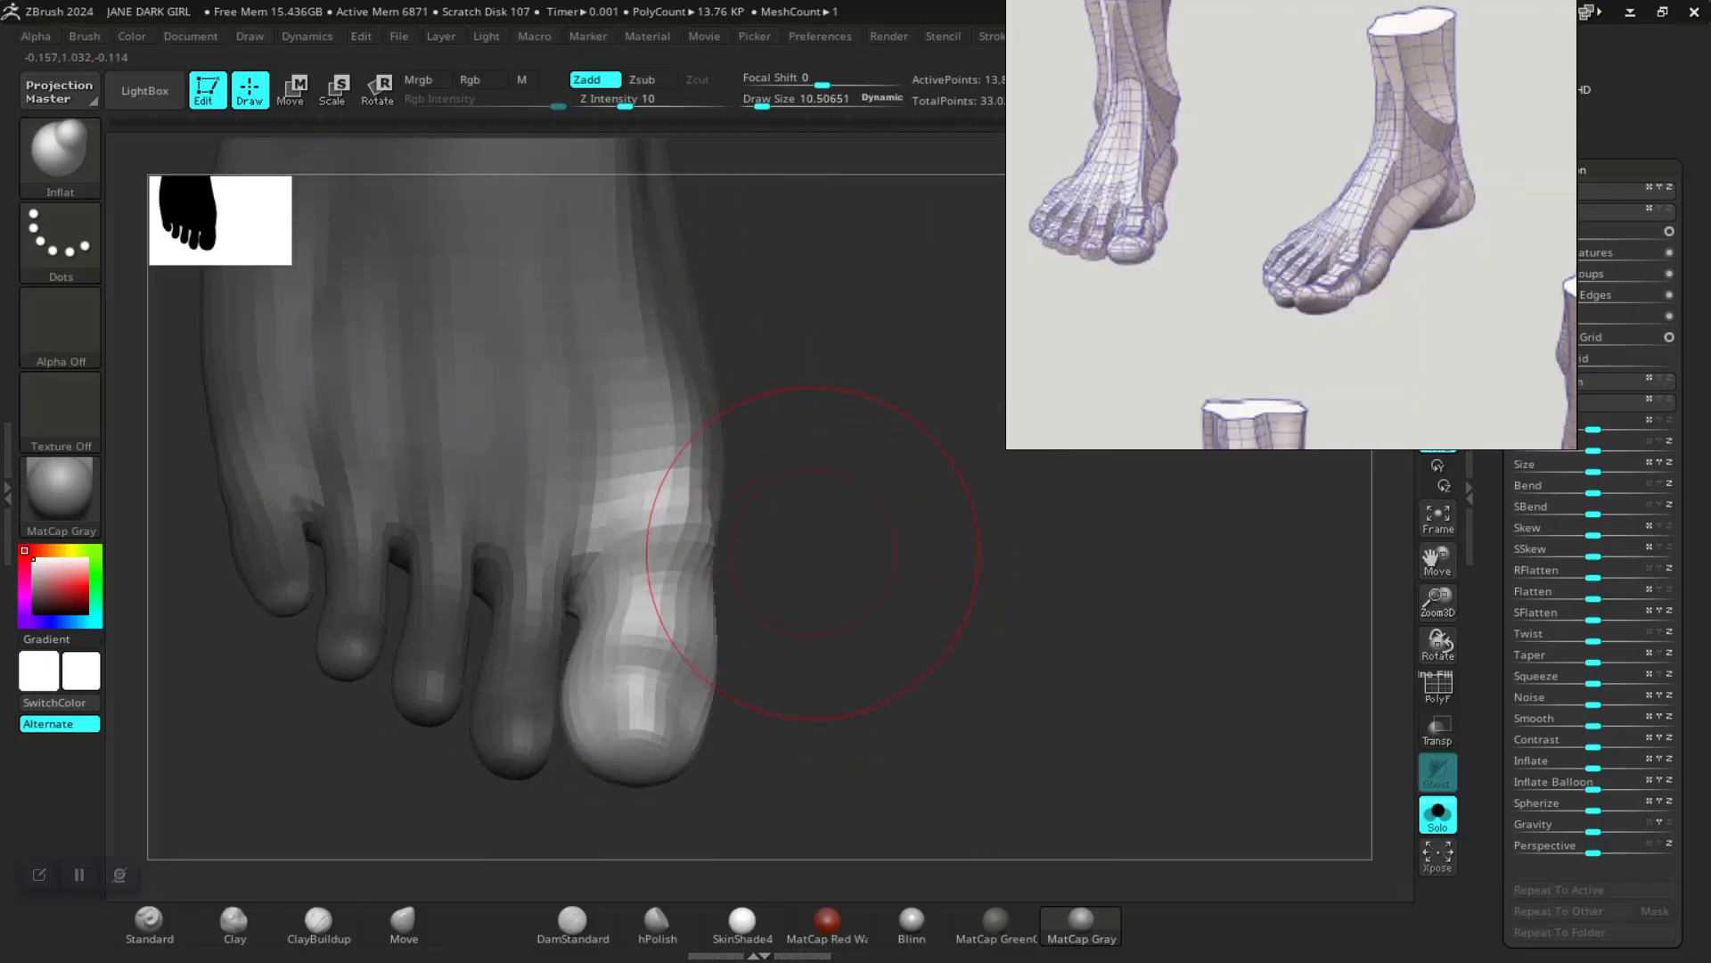
mouse_move(682, 428)
shift+mouse_down()
mouse_move(680, 526)
mouse_move(677, 499)
shift+mouse_up()
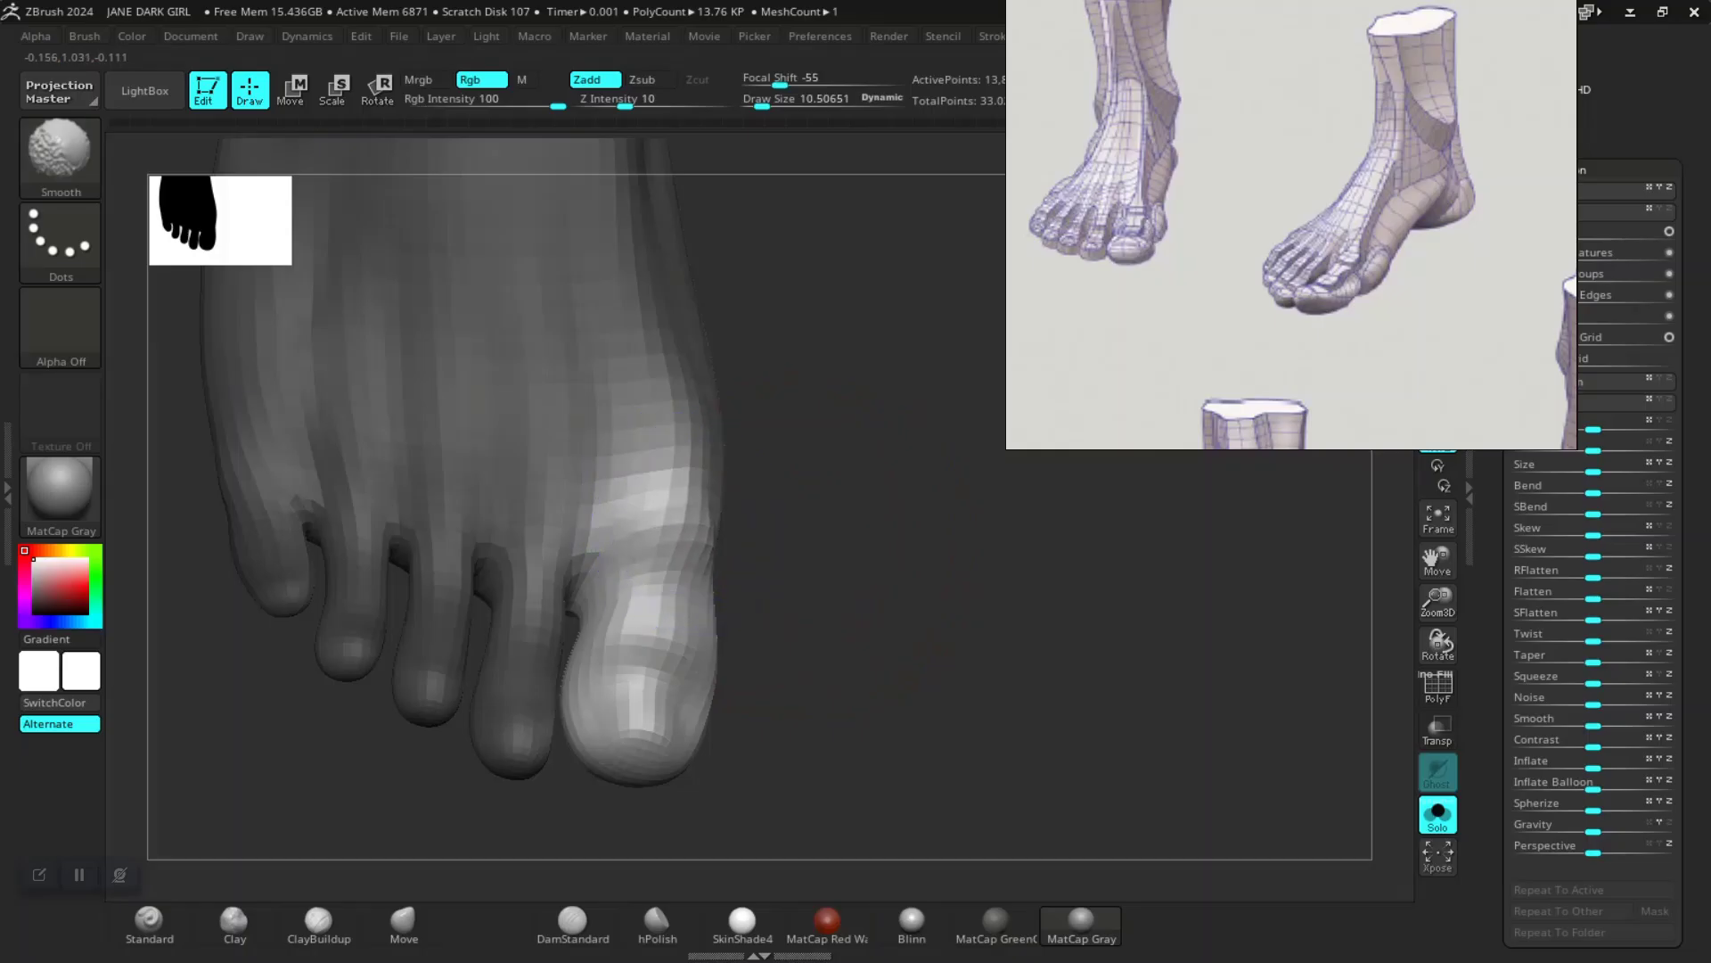
mouse_move(822, 630)
right_down()
mouse_move(998, 616)
mouse_move(983, 685)
mouse_move(1006, 647)
right_up()
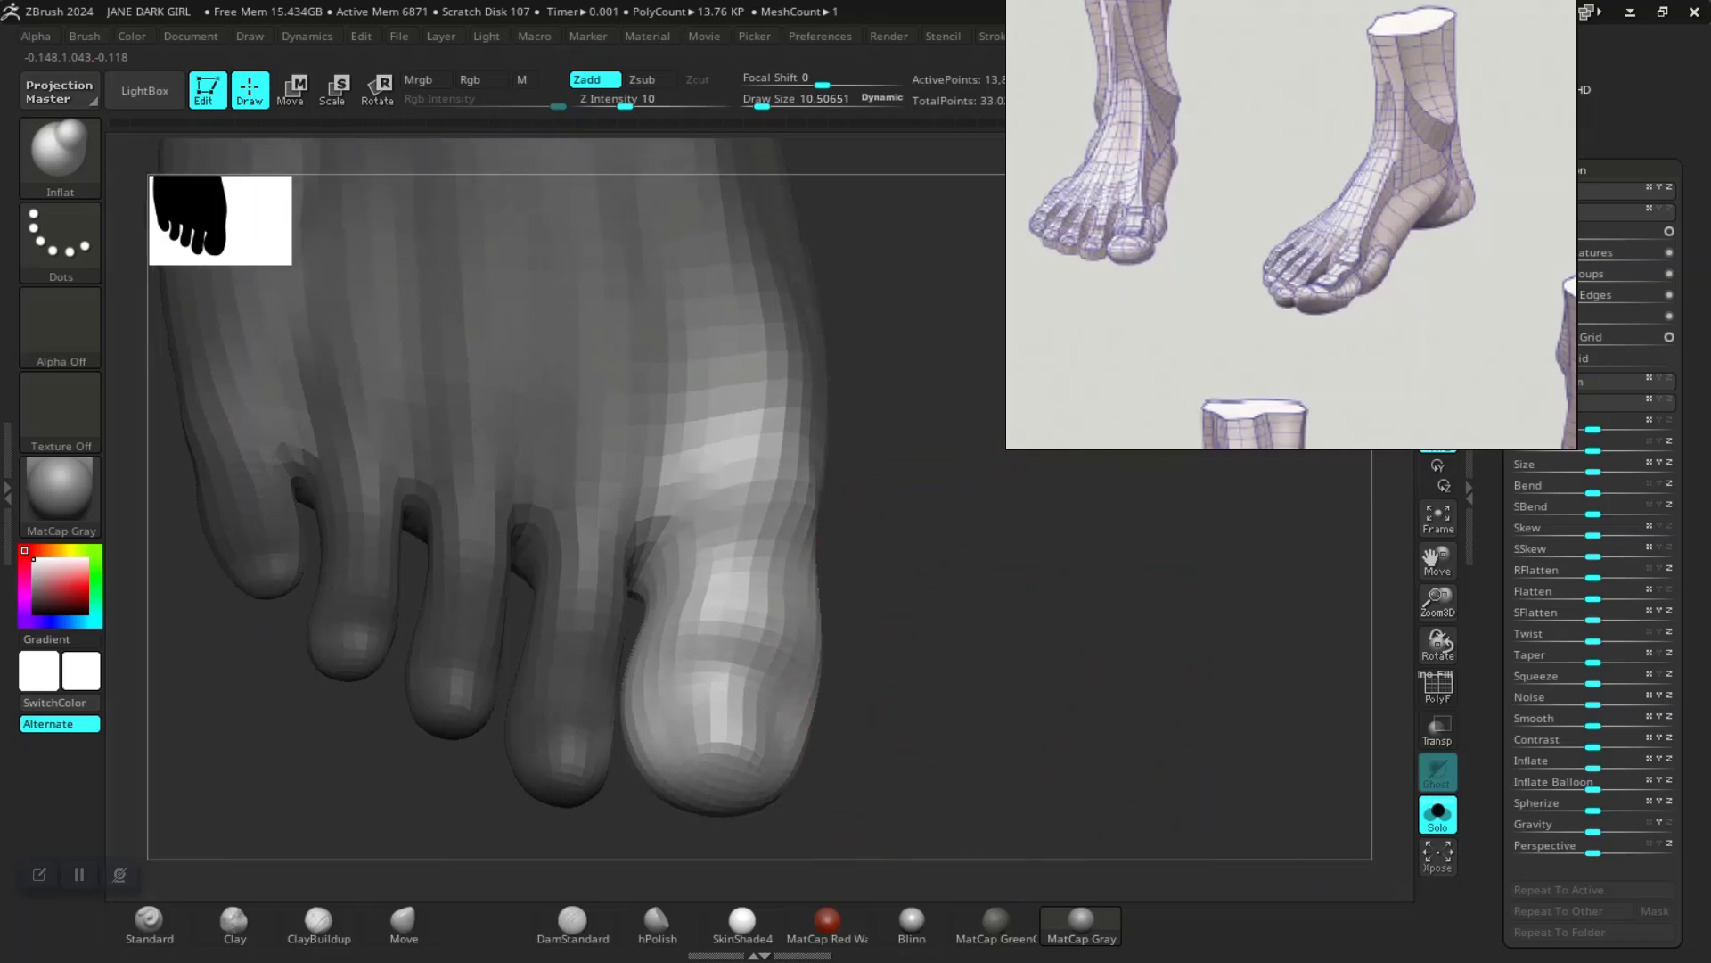
Step: Clear the mask, mask everything except the second toe's polygroup, and blur the mask's edge
key(w)
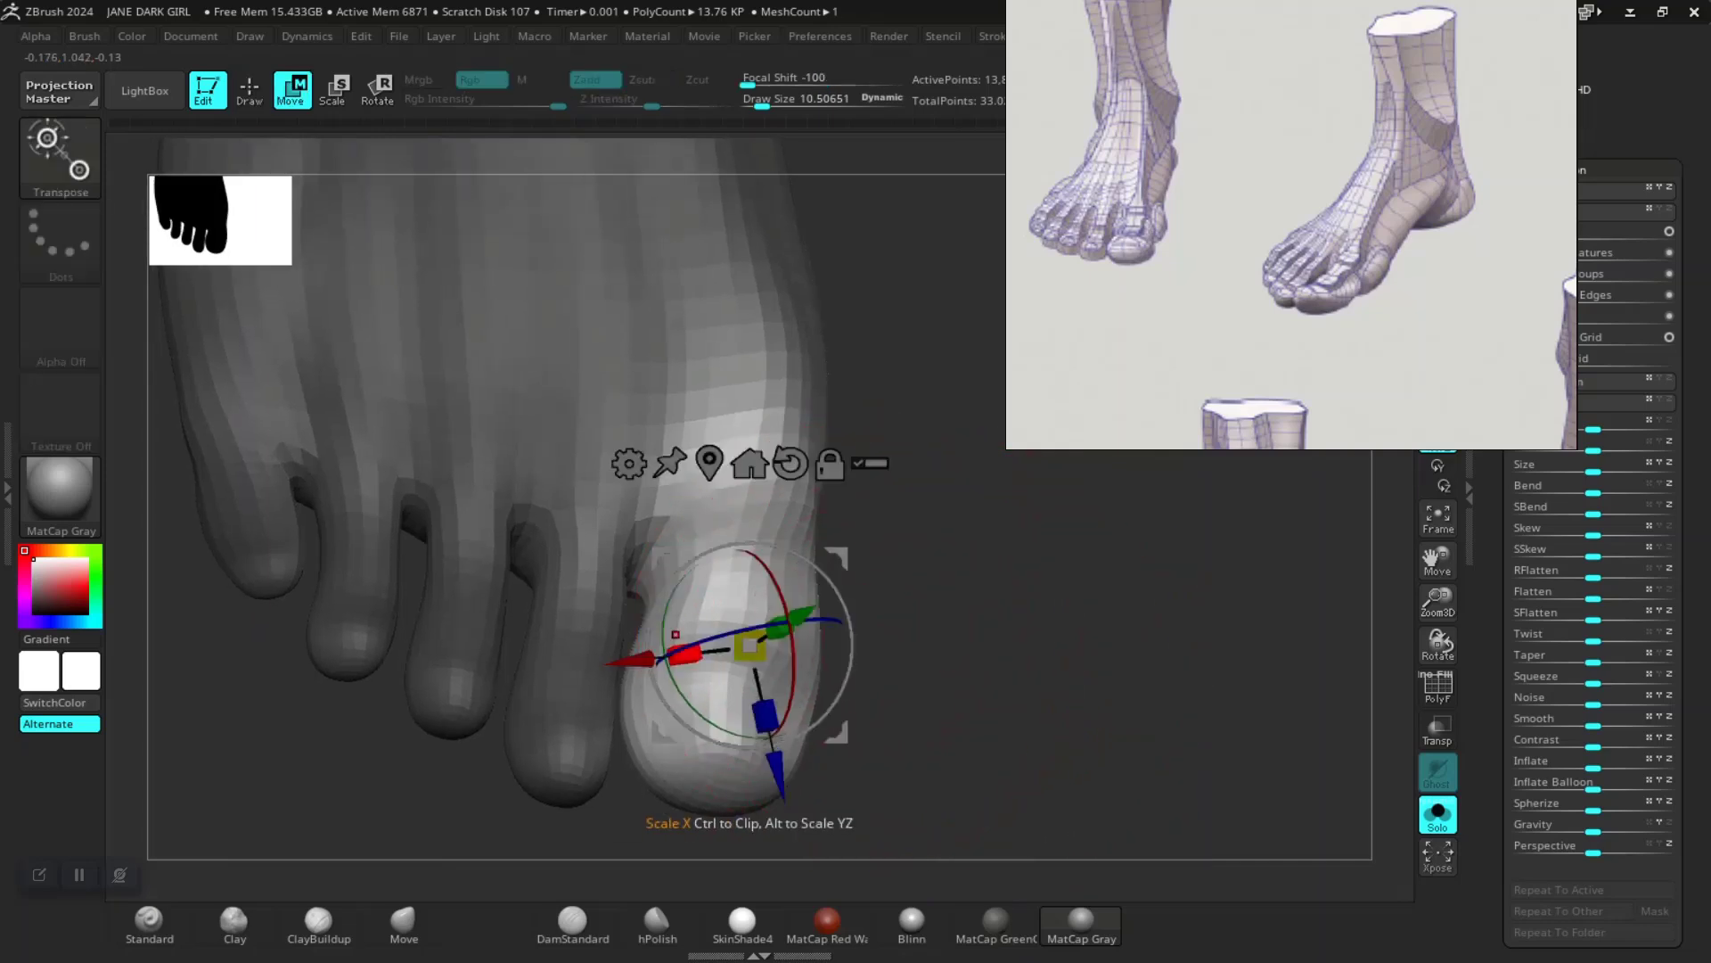
click(566, 624)
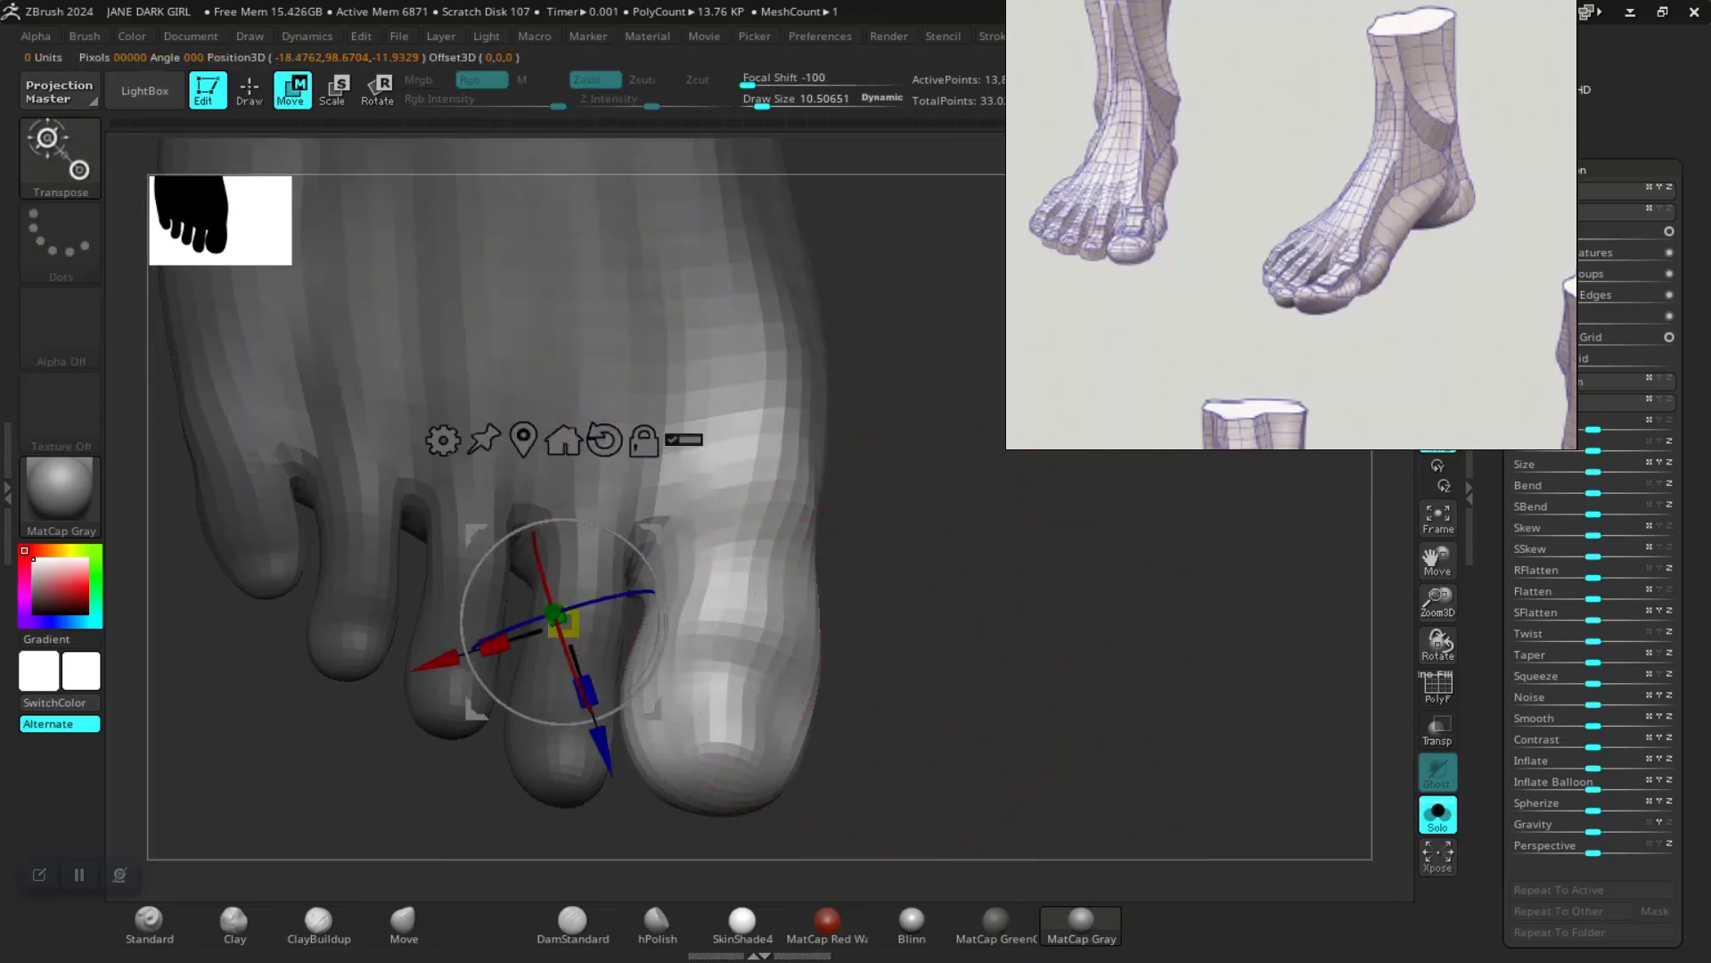
key(q)
ctrl+drag(923, 606, 949, 658)
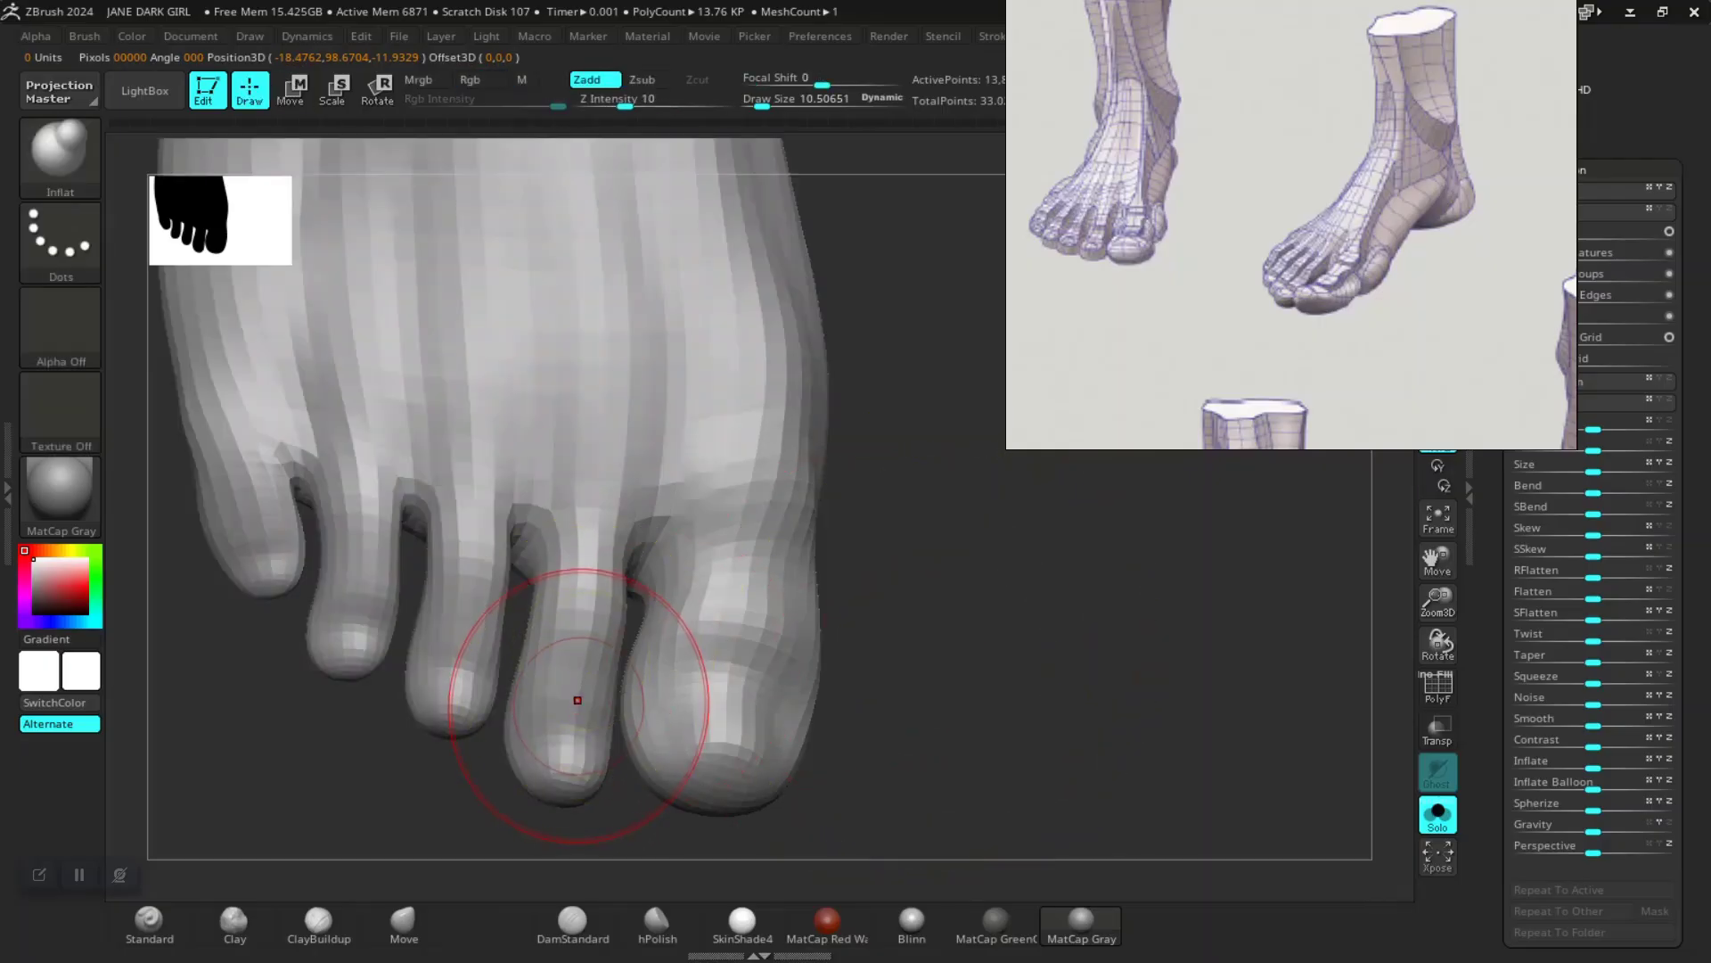
key(w)
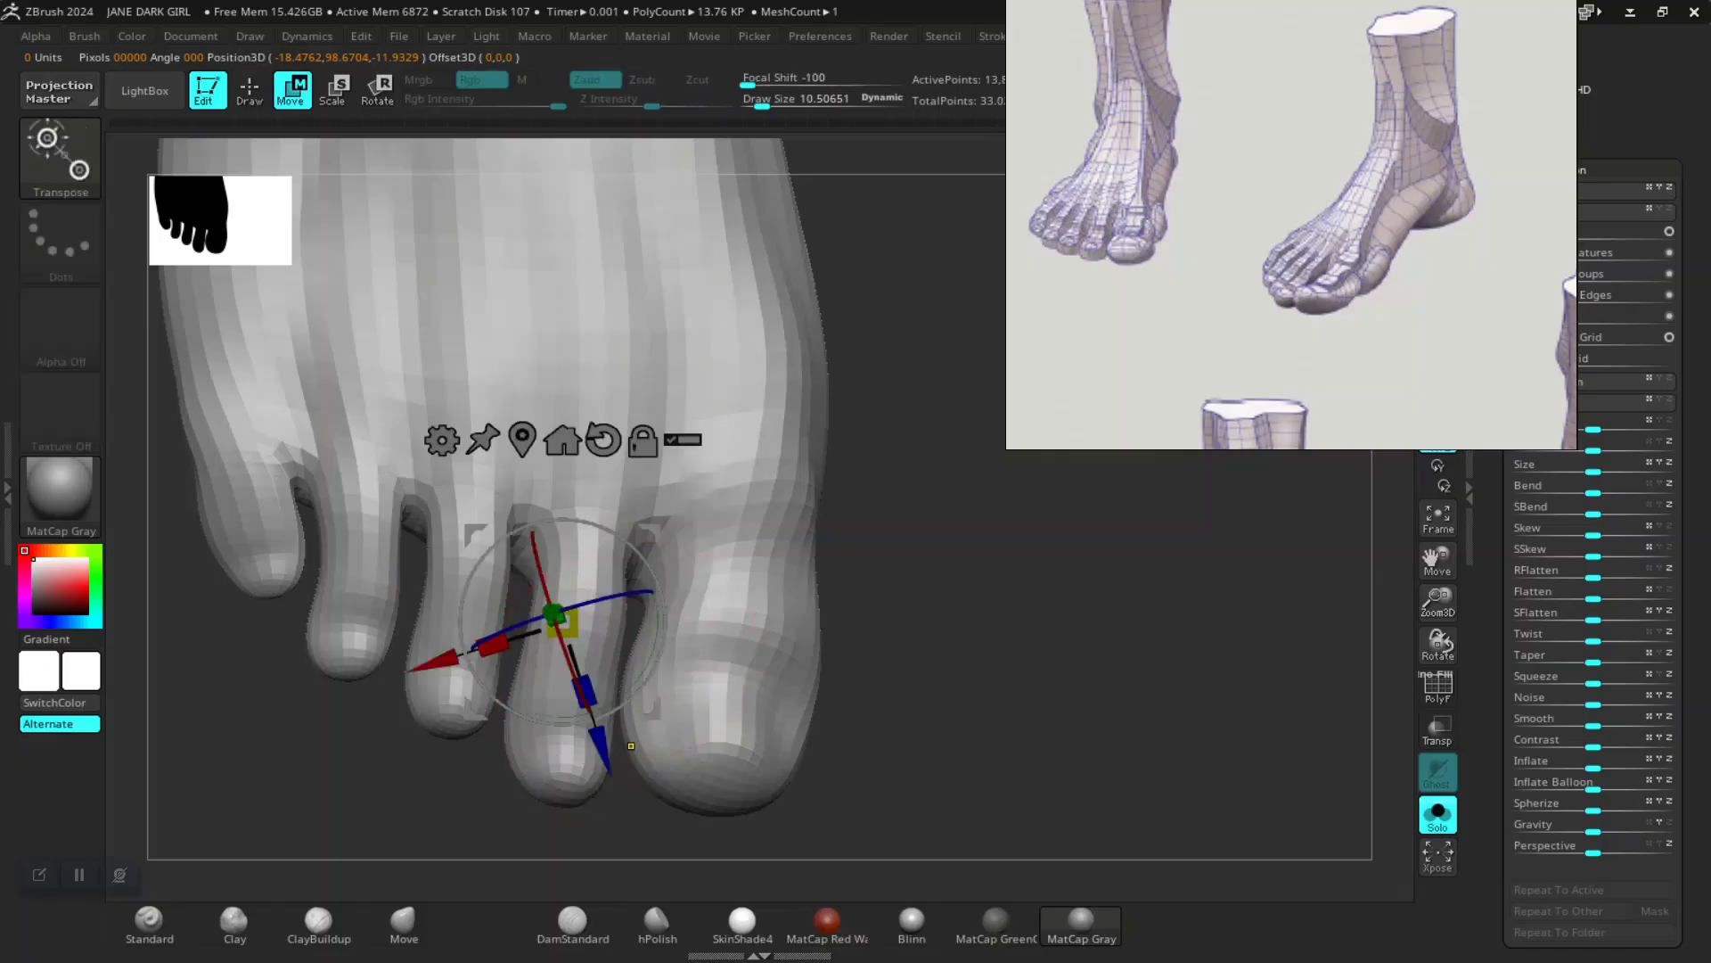
ctrl+click(558, 785)
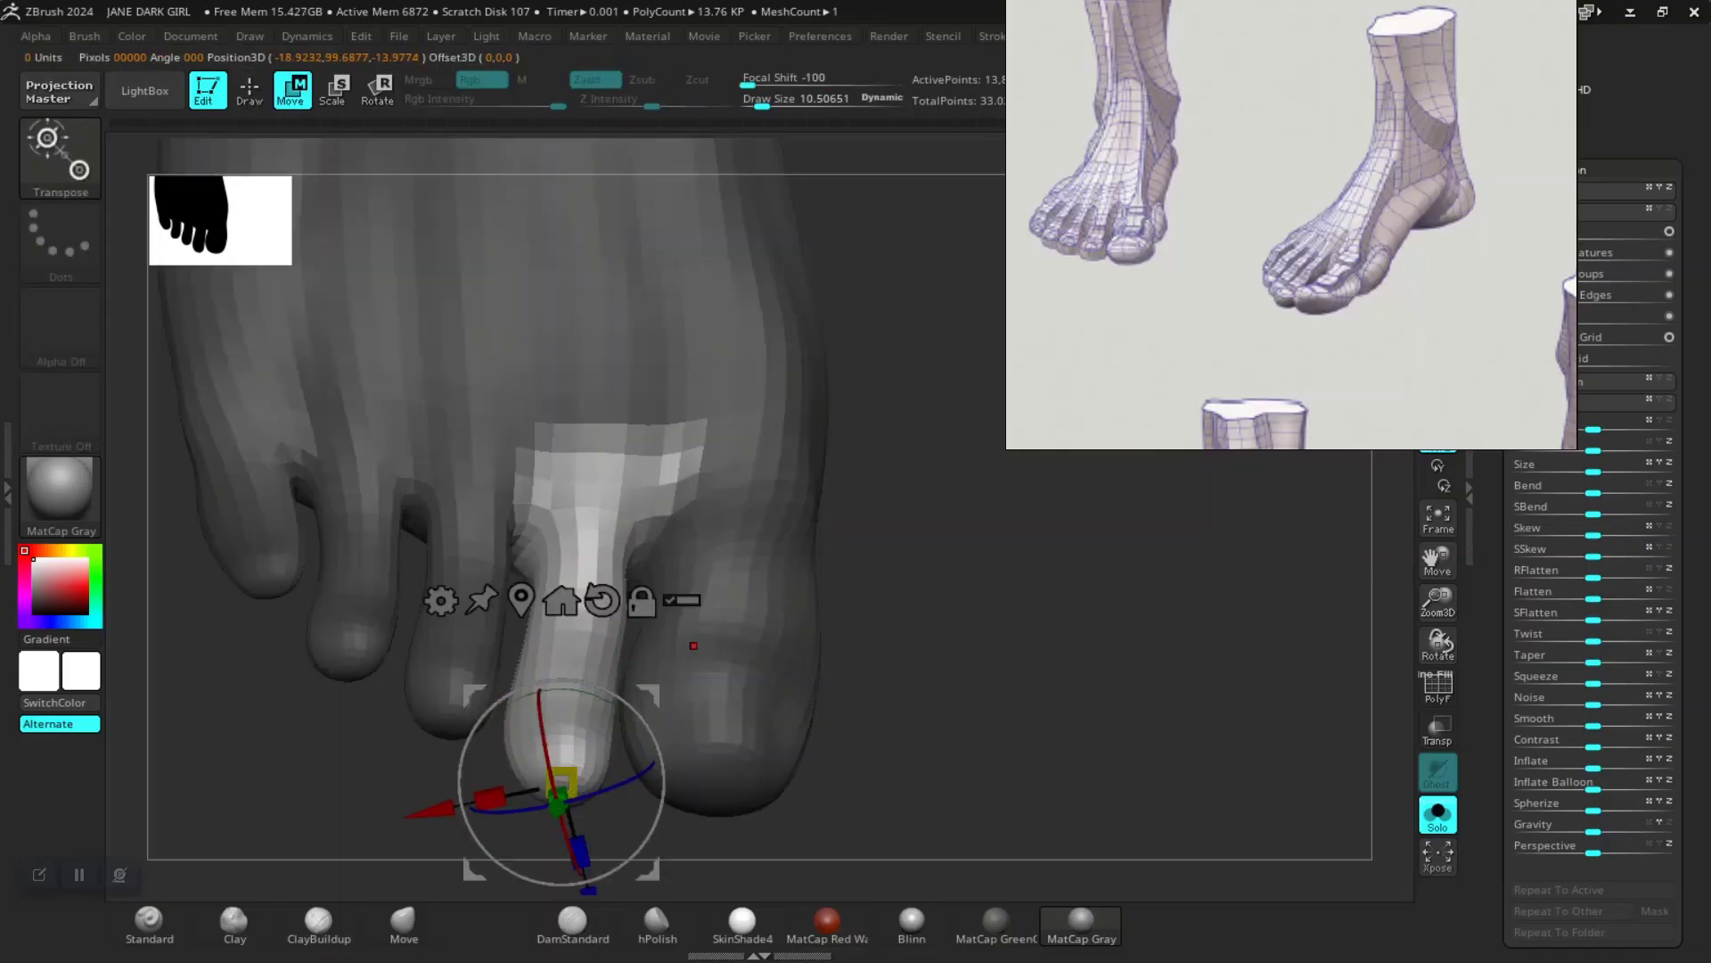
key(q)
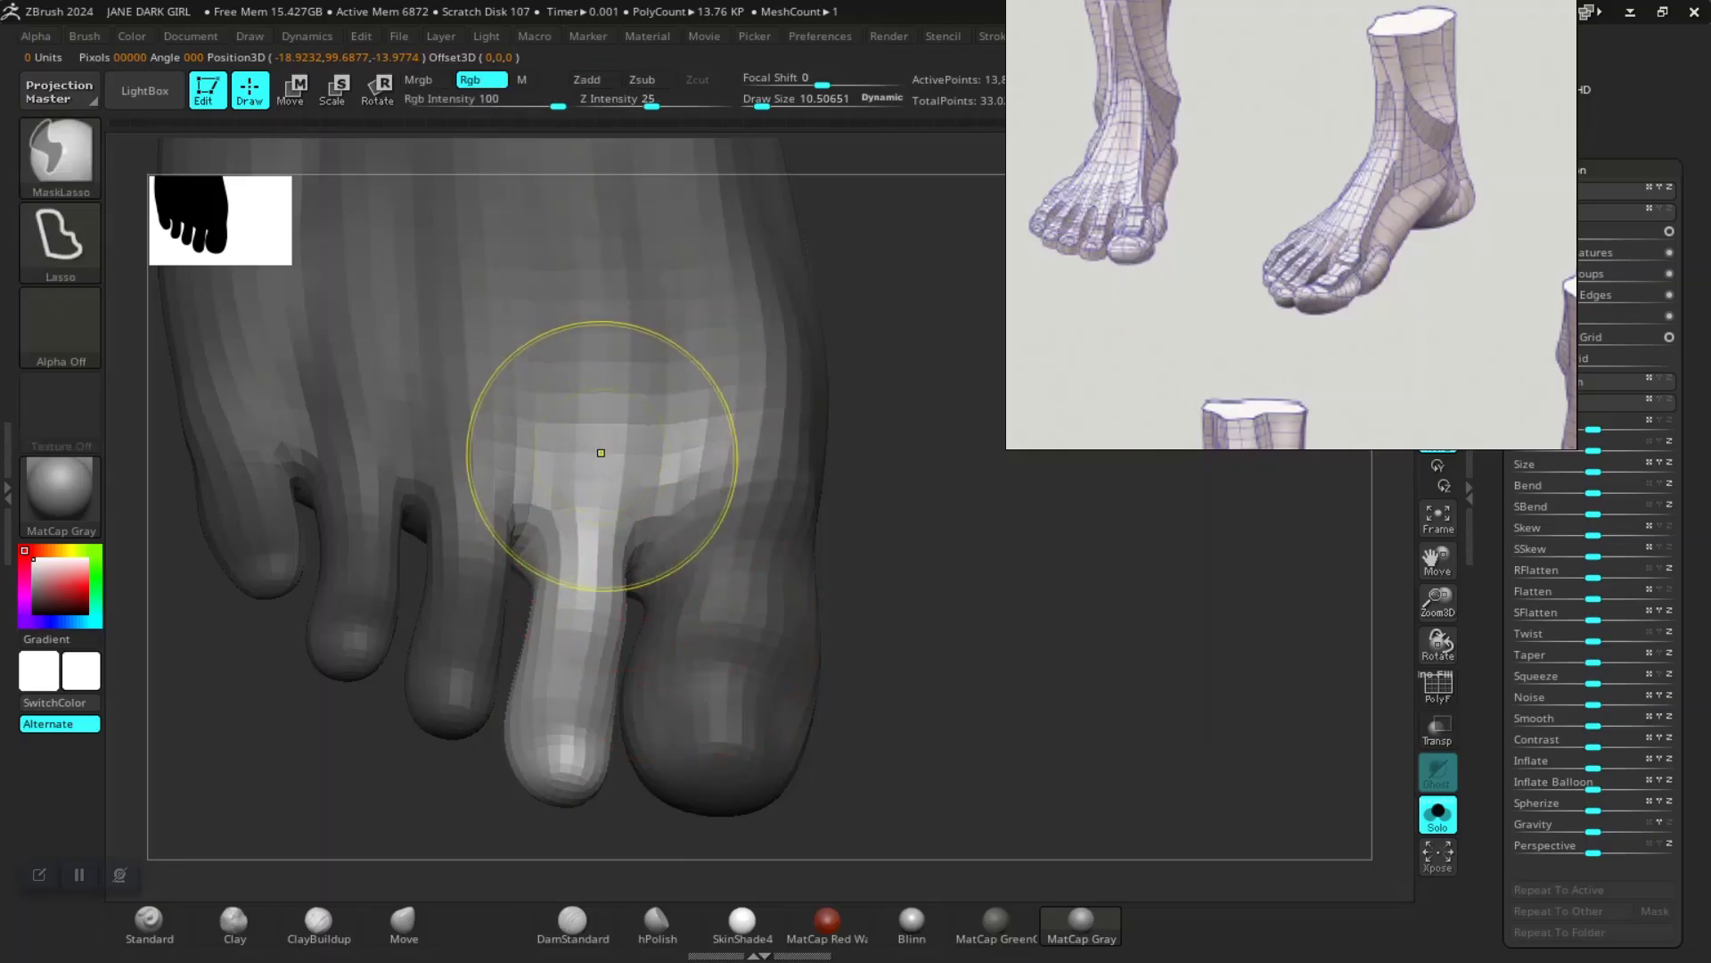
Step: Inflate the unmasked second toe along its length and tip with the Inflat brush
mouse_move(878, 668)
mouse_down()
mouse_move(945, 638)
mouse_move(930, 637)
mouse_move(947, 550)
mouse_move(944, 624)
mouse_move(937, 571)
mouse_up()
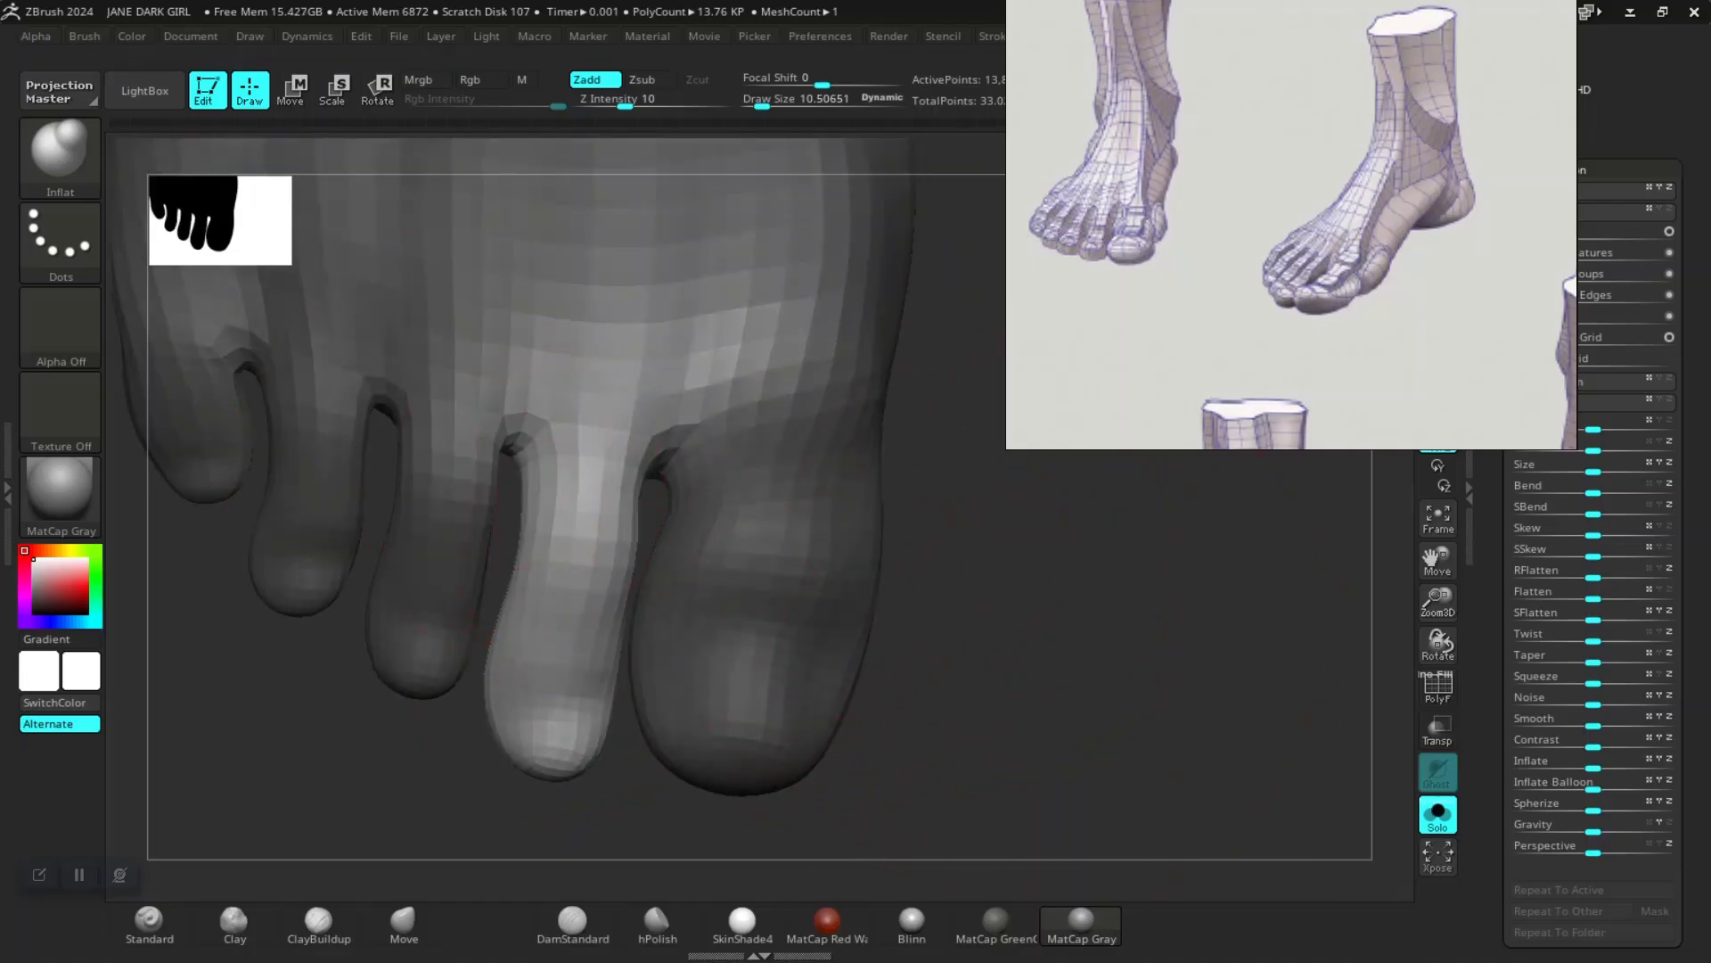
drag(352, 770, 332, 767)
mouse_move(989, 615)
mouse_down()
mouse_move(914, 610)
mouse_move(1002, 649)
mouse_up()
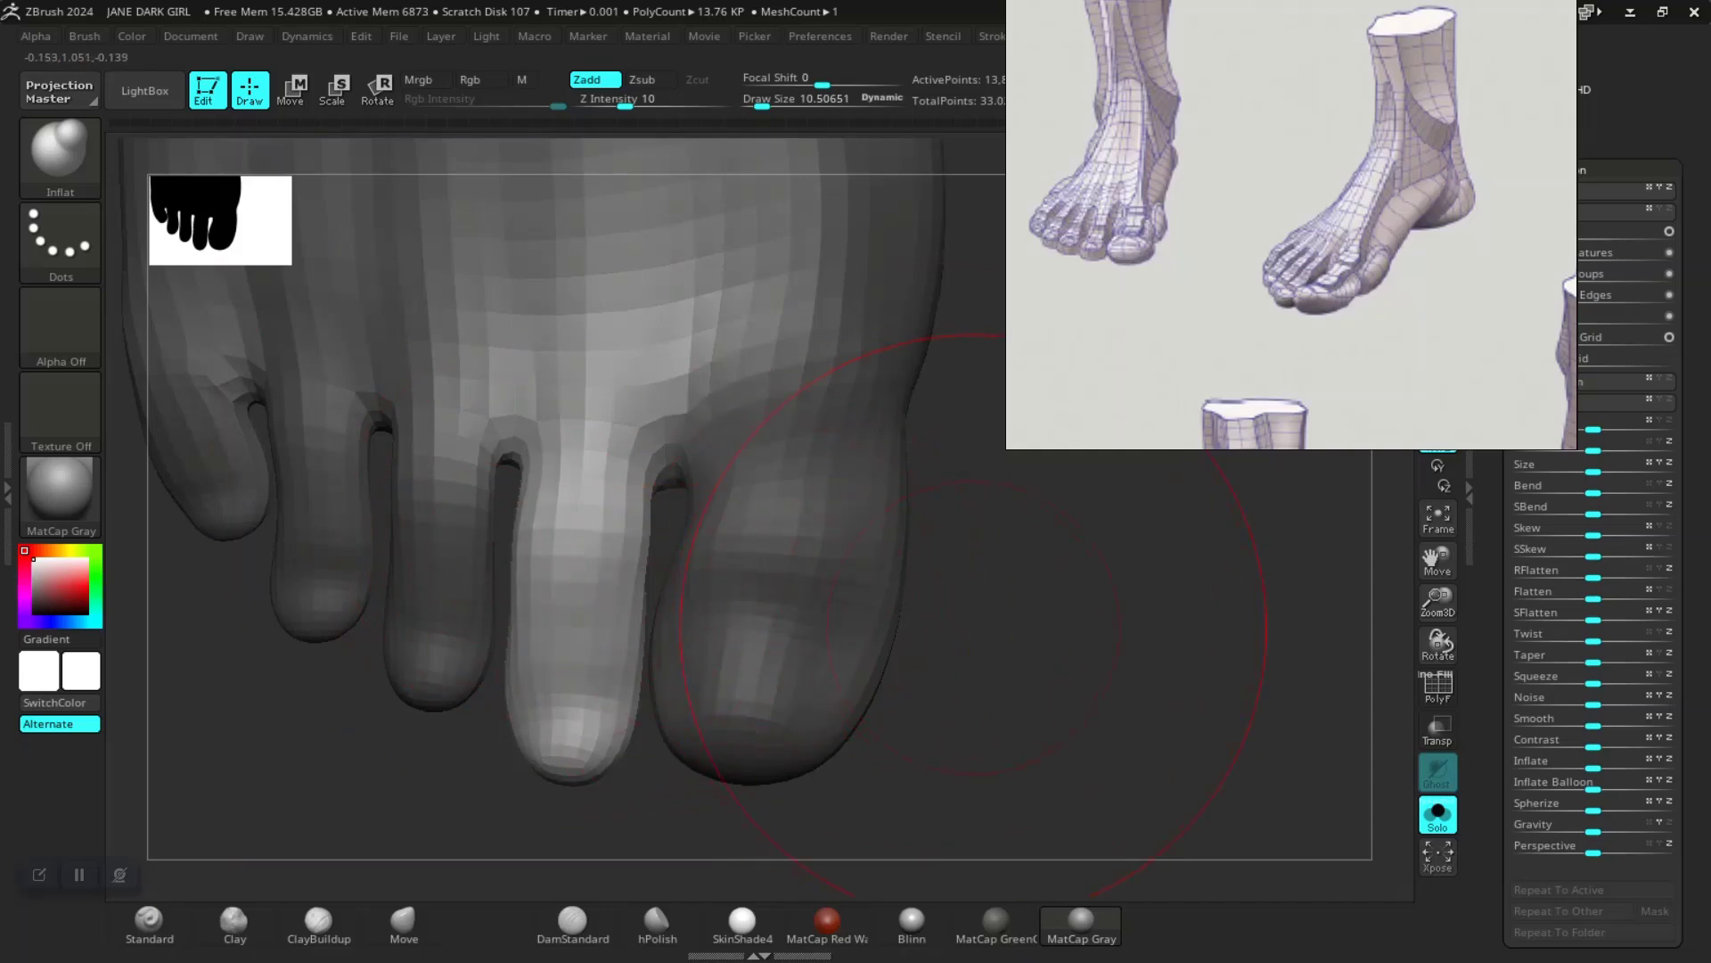
drag(973, 620, 905, 613)
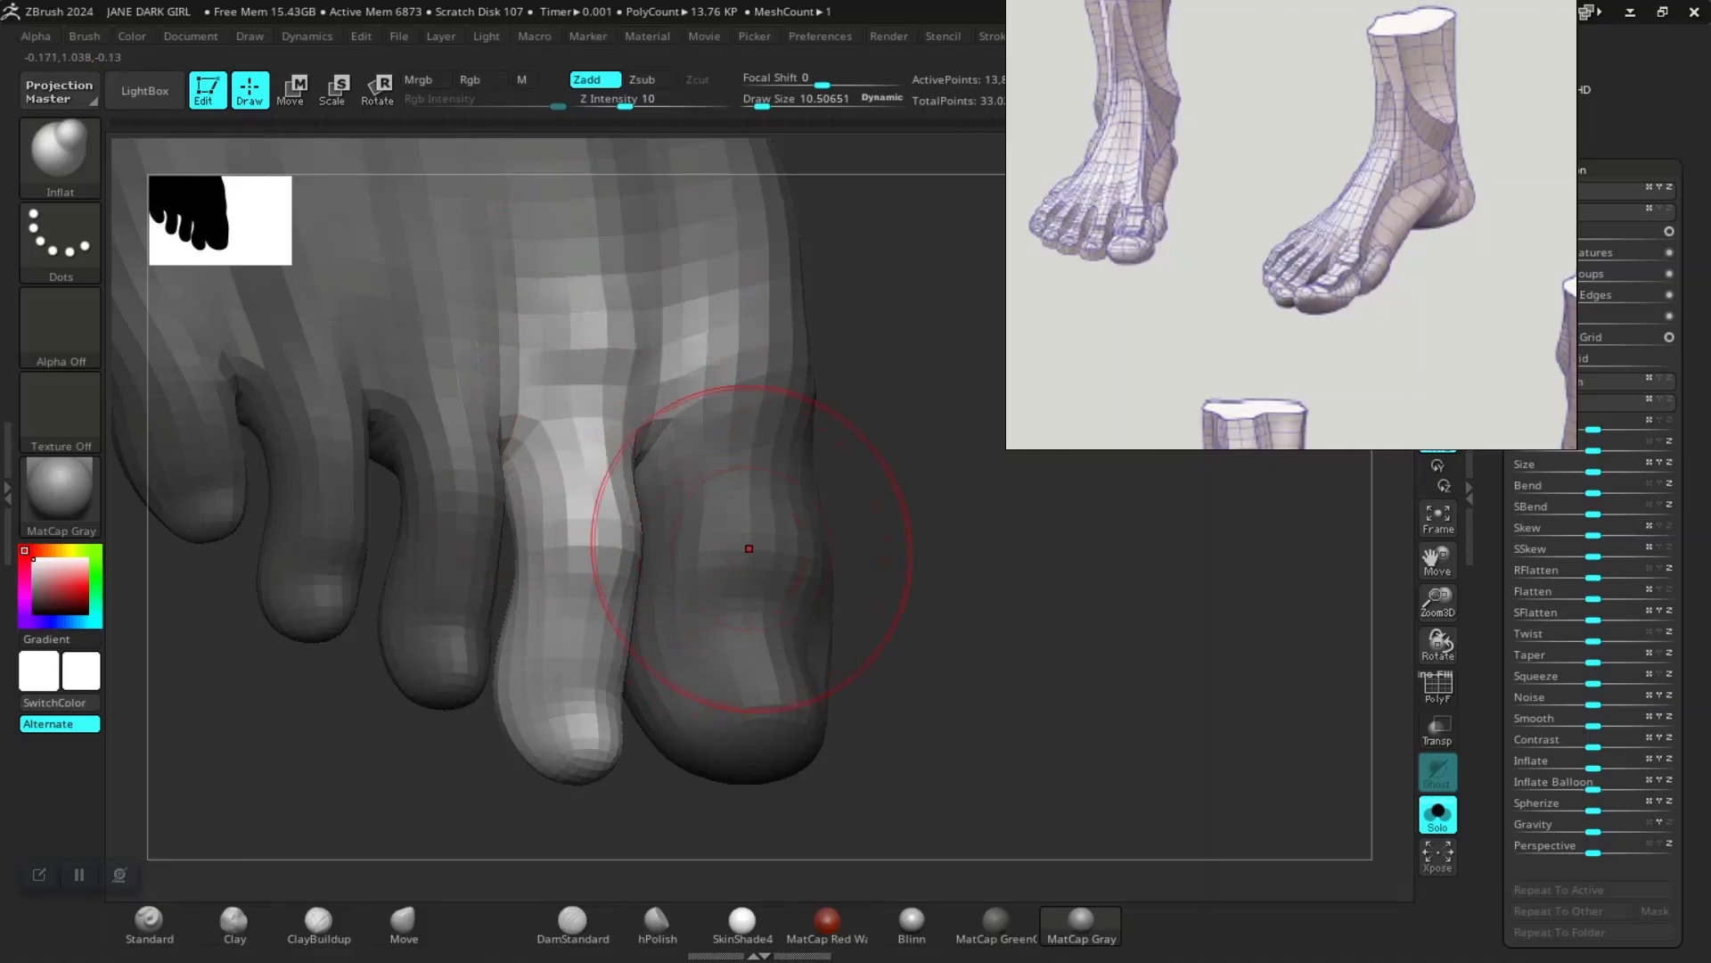
drag(959, 592, 793, 540)
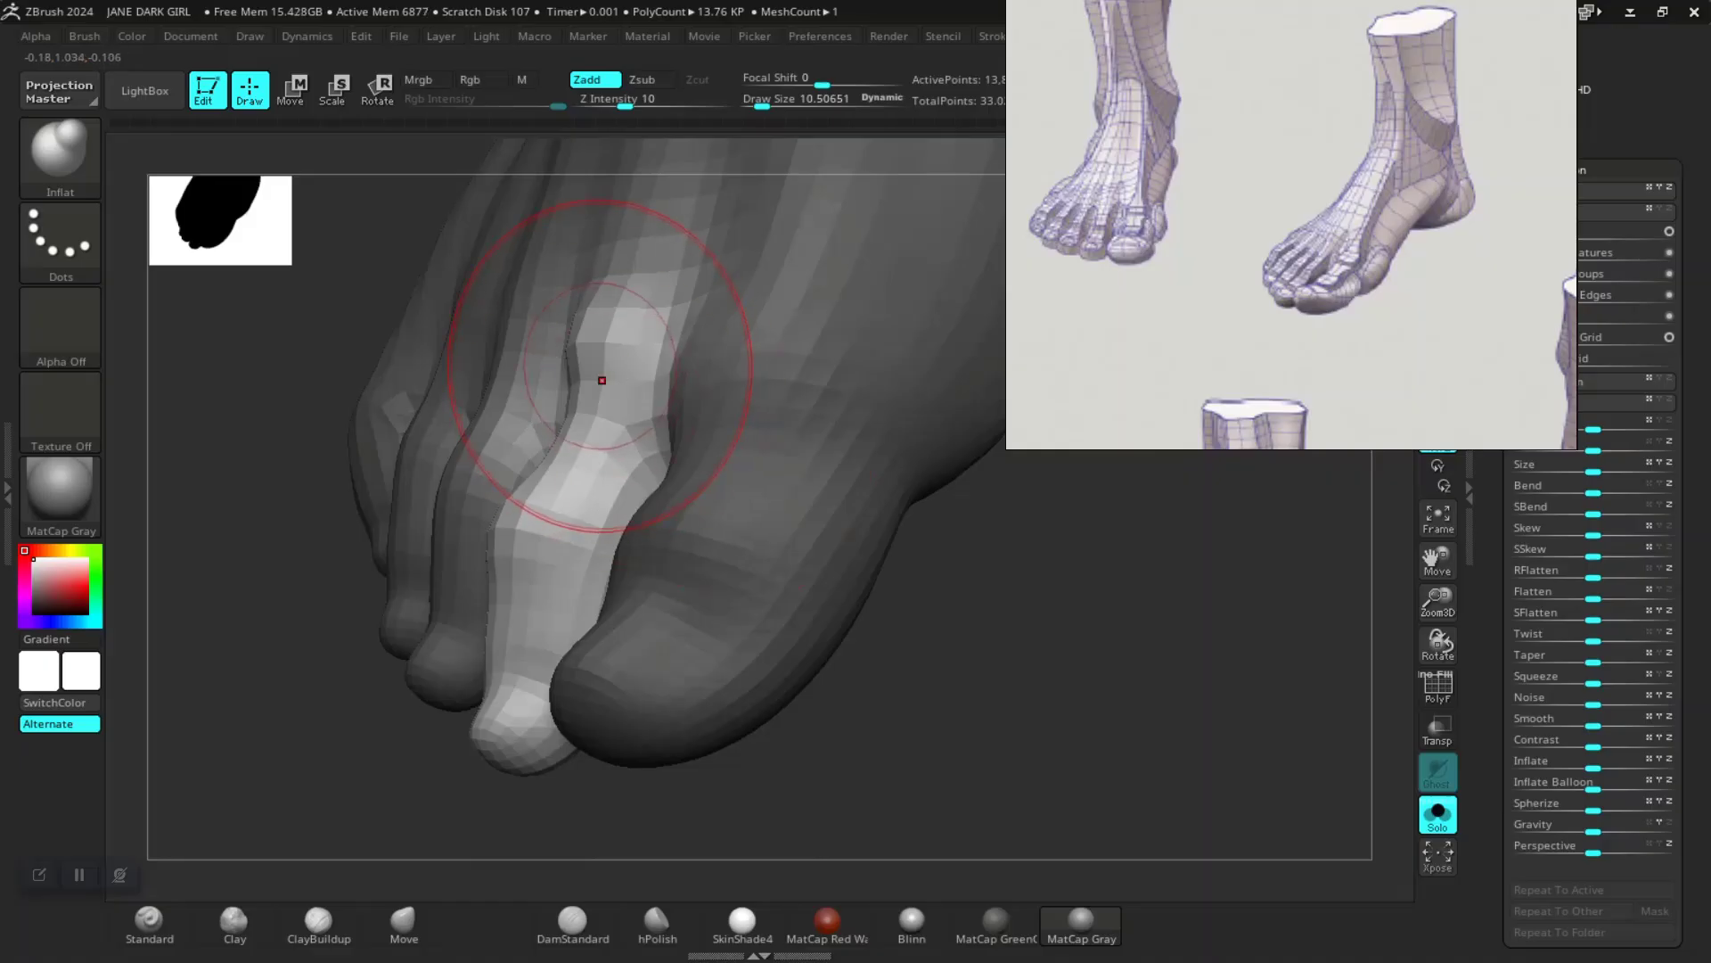
Step: Smooth the top of the second toe where it joins the foot, and check its profile from the side
key(shift)
shift+drag(615, 428, 638, 366)
mouse_move(909, 595)
mouse_down()
mouse_move(998, 592)
mouse_move(970, 635)
mouse_move(1043, 615)
mouse_move(962, 638)
mouse_move(958, 553)
mouse_move(1003, 557)
mouse_move(764, 573)
mouse_move(936, 570)
mouse_up()
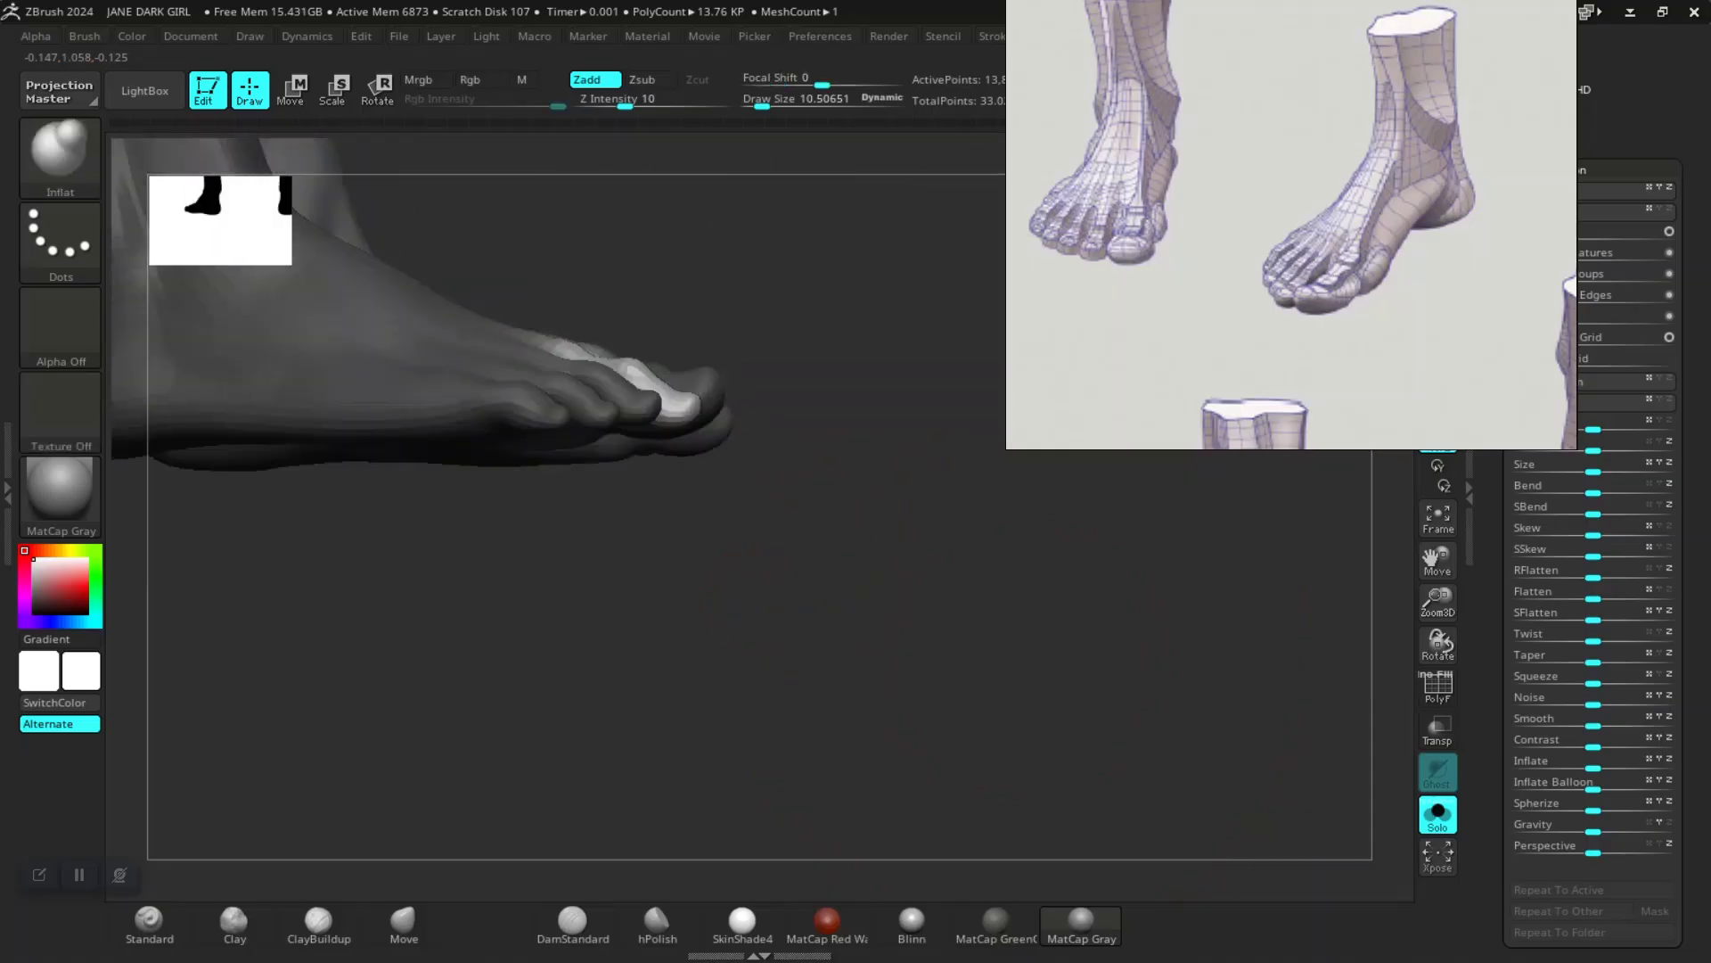
alt+drag(734, 520, 820, 638)
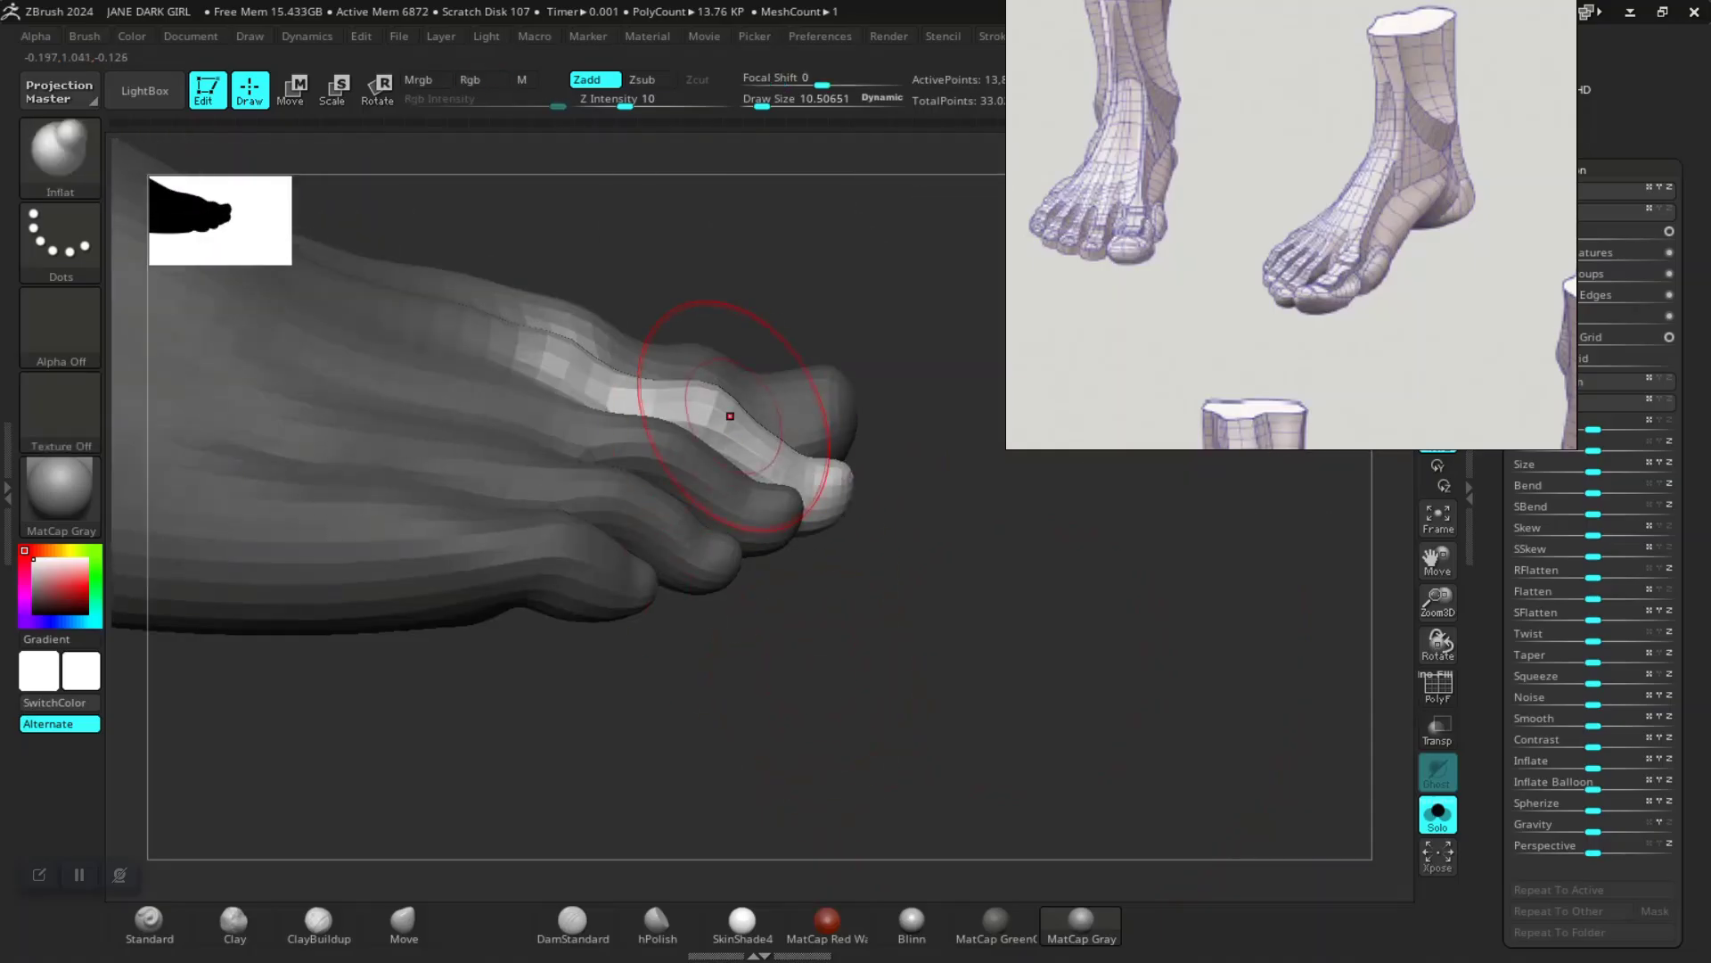
mouse_move(760, 580)
mouse_down()
mouse_move(829, 624)
mouse_move(932, 648)
mouse_move(971, 737)
mouse_up()
drag(1092, 678, 976, 659)
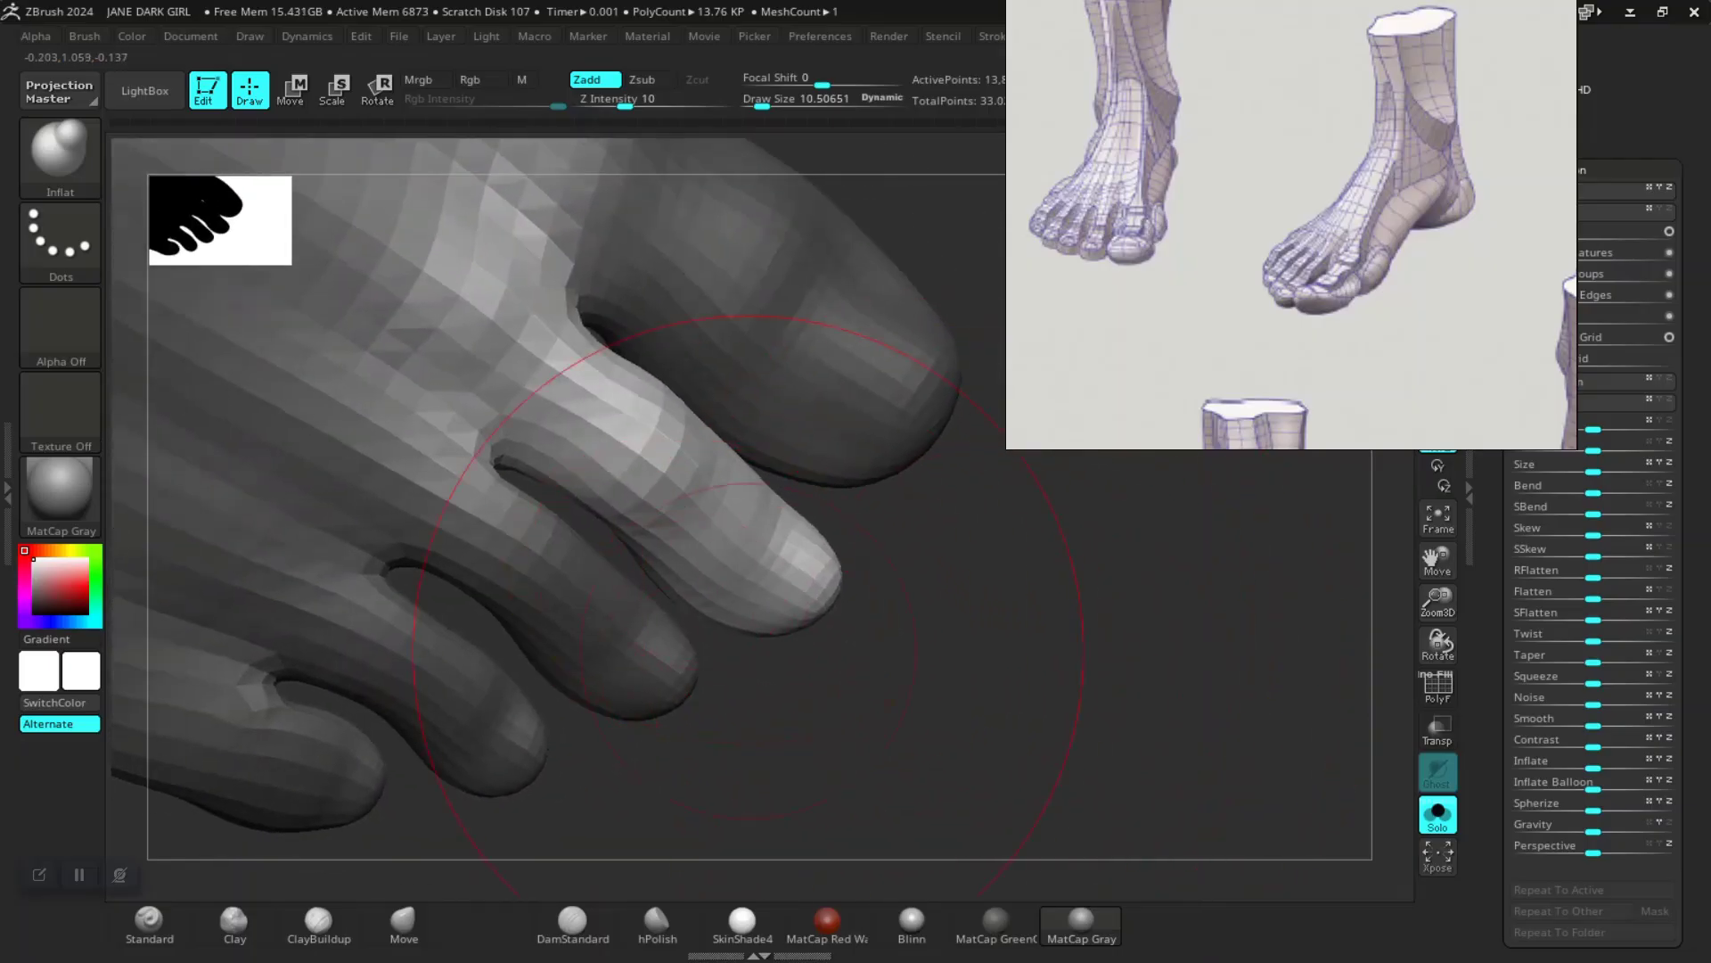
Step: Clear the second toe's mask, mask everything except the third toe's polygroup, and blur the mask's edge
ctrl+click(762, 706)
key(w)
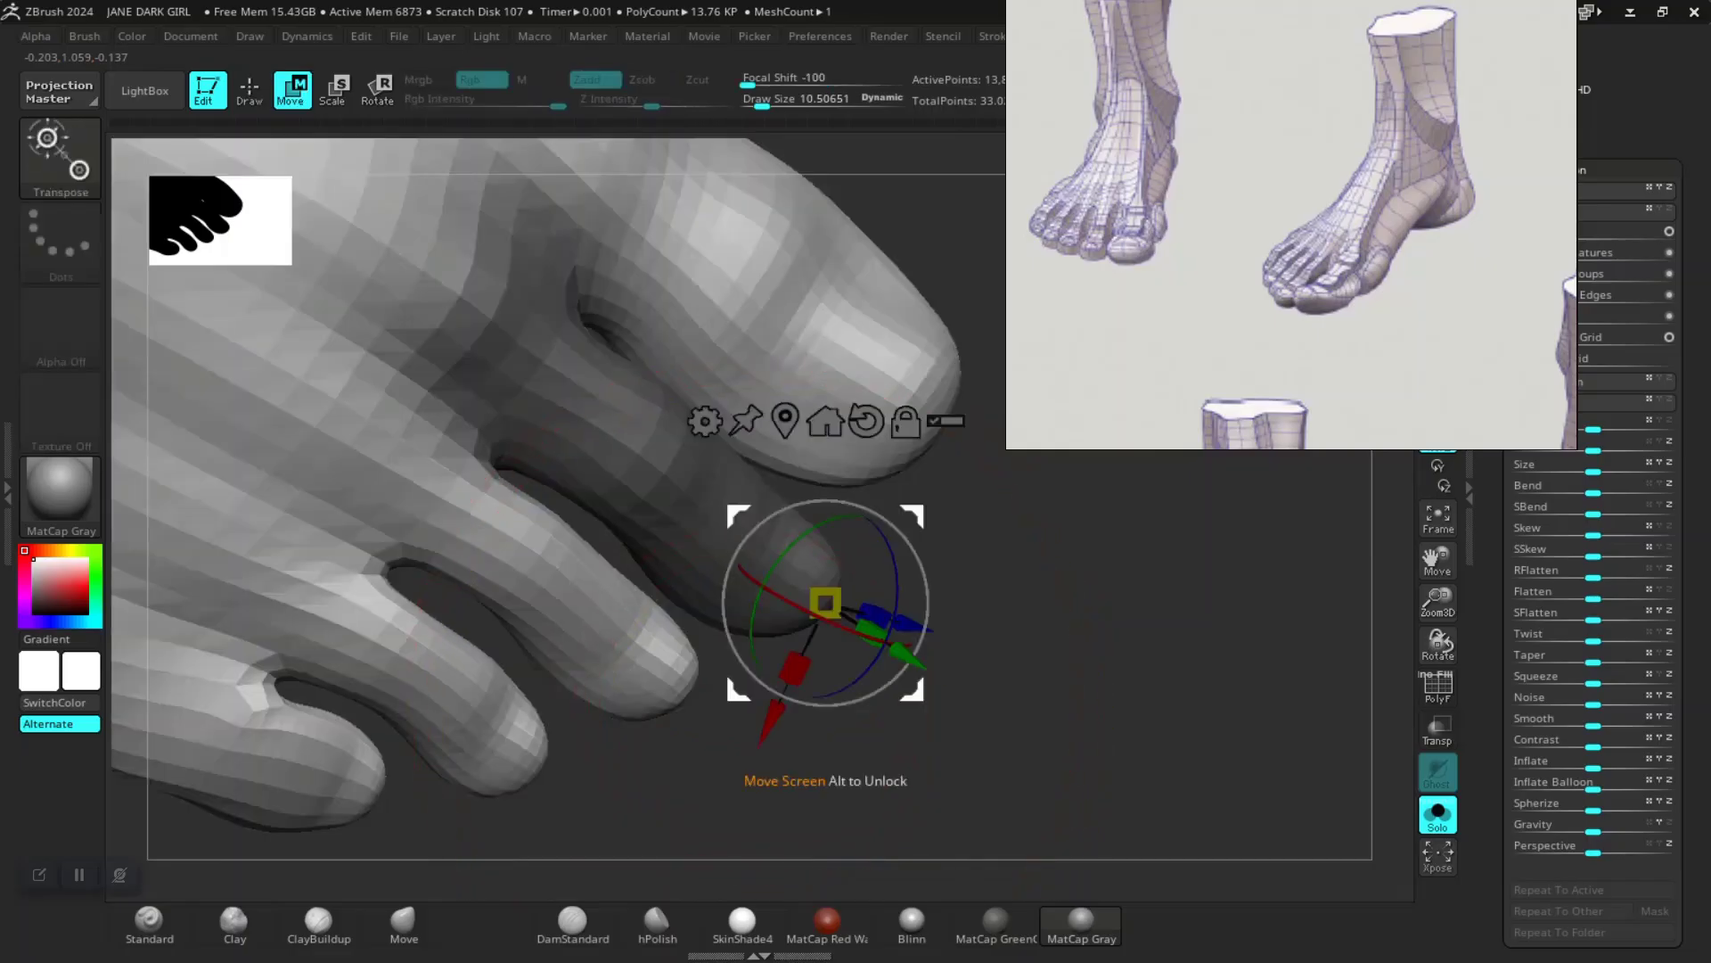
click(542, 587)
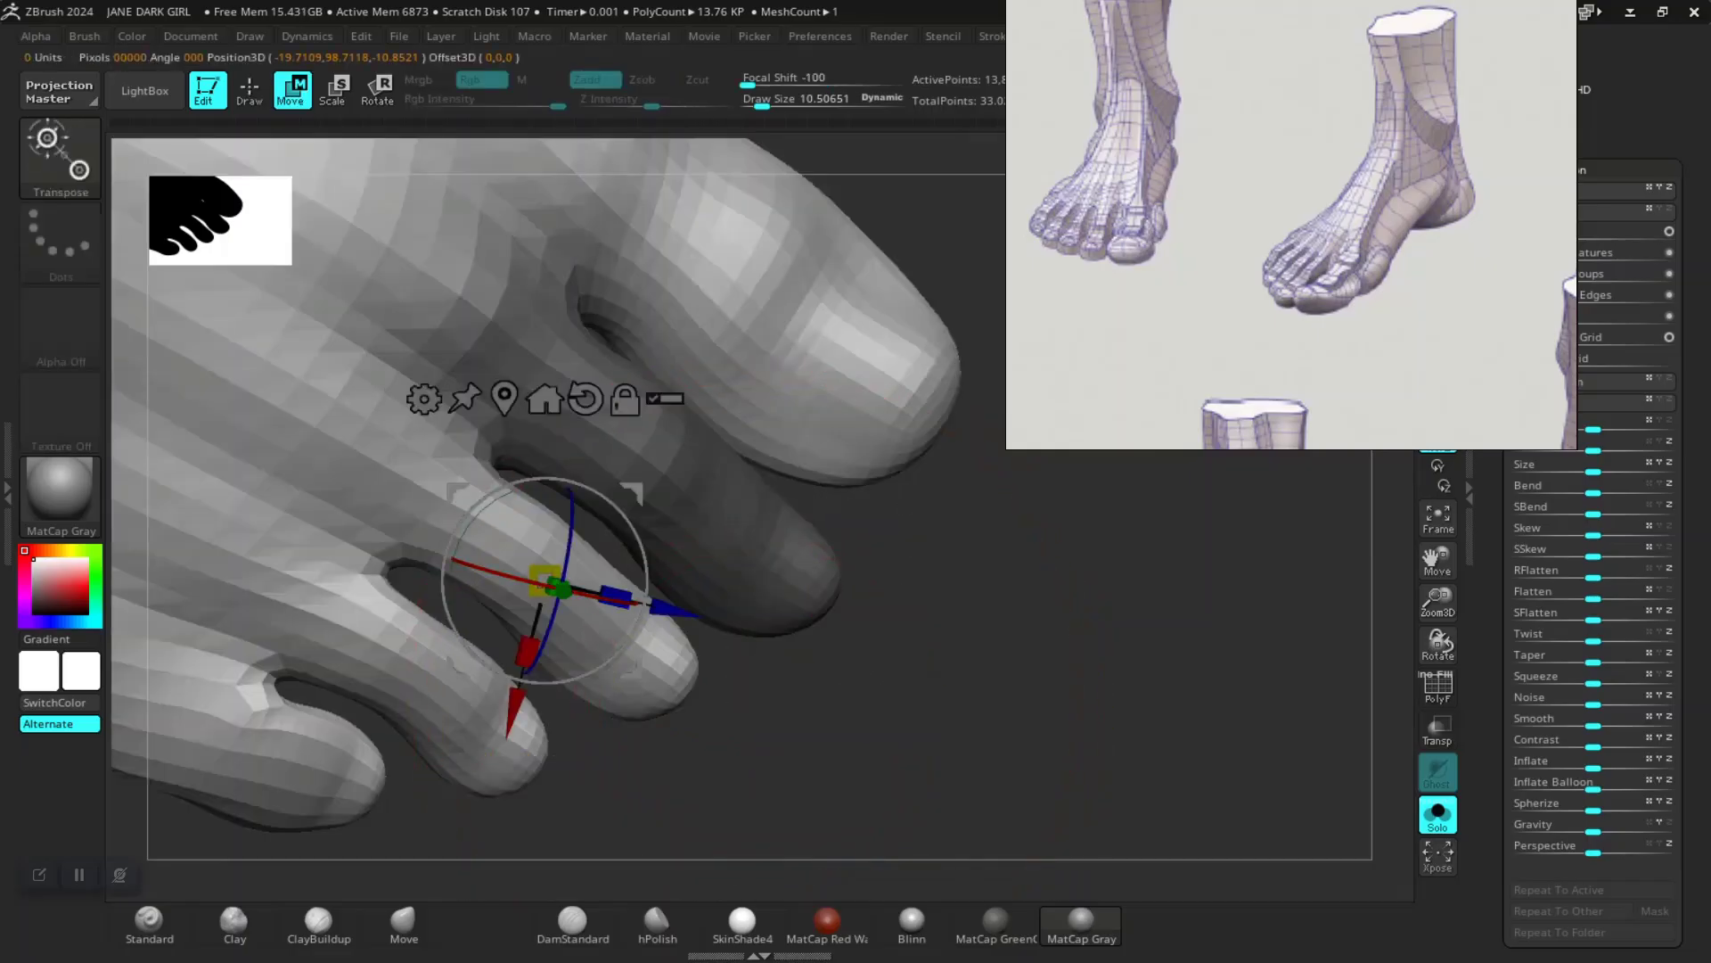
ctrl+drag(768, 708, 807, 744)
ctrl+drag(631, 668, 623, 660)
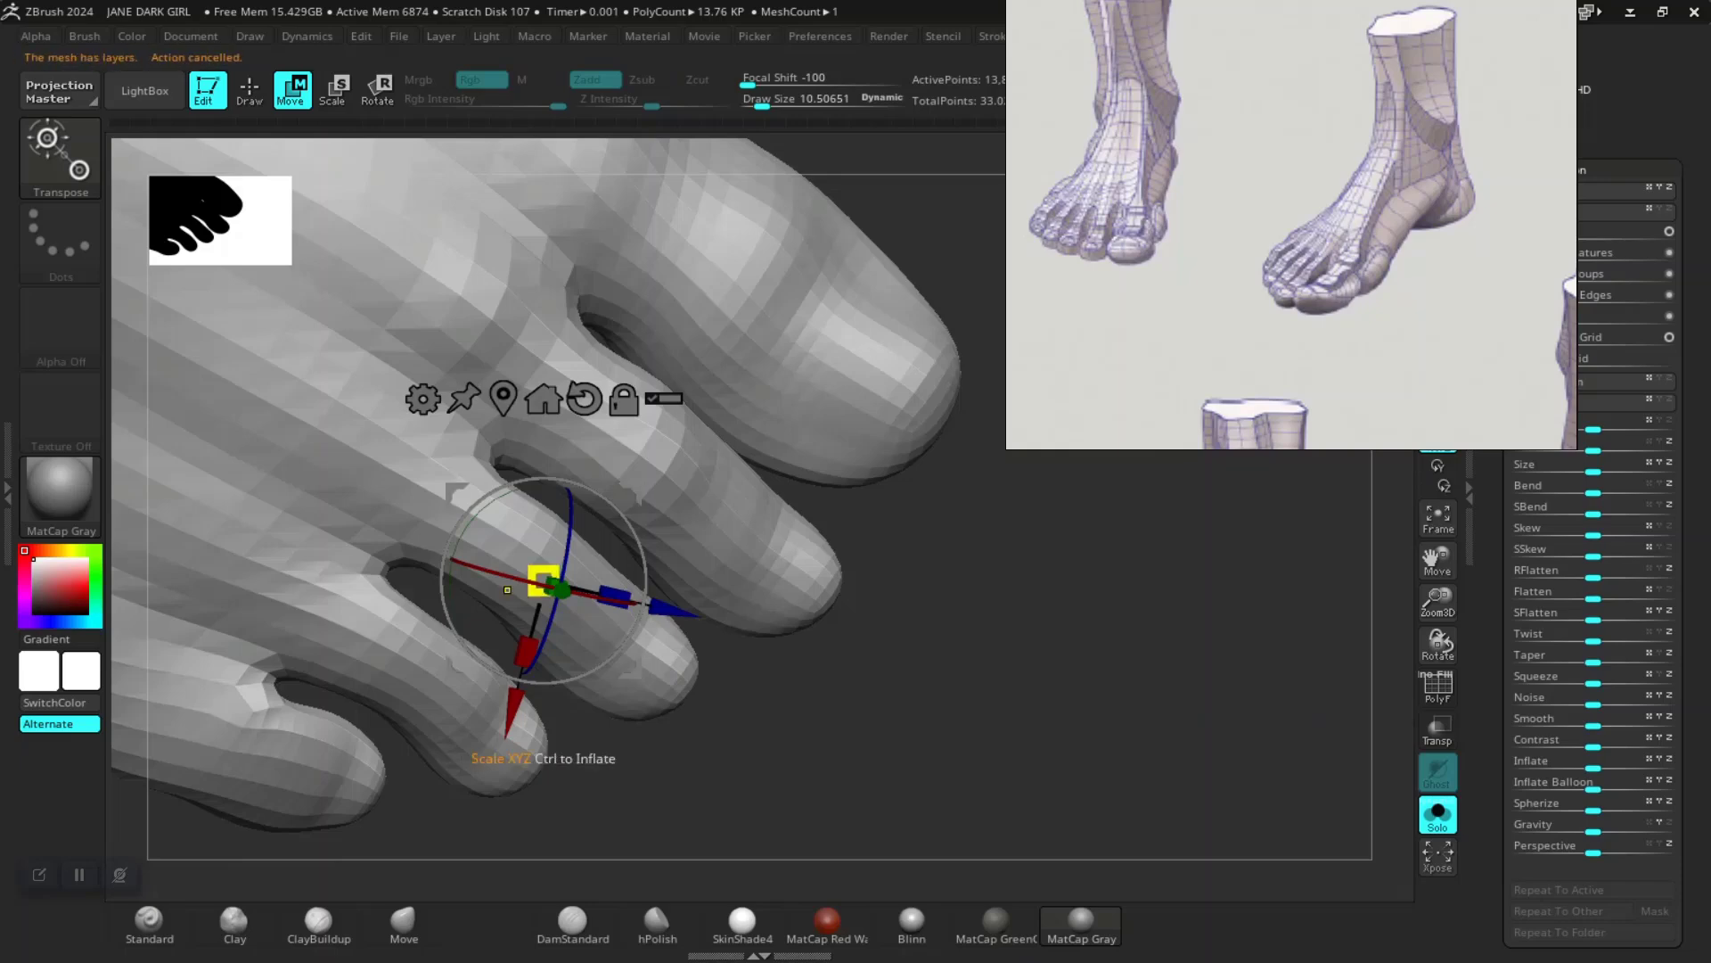
ctrl+click(519, 540)
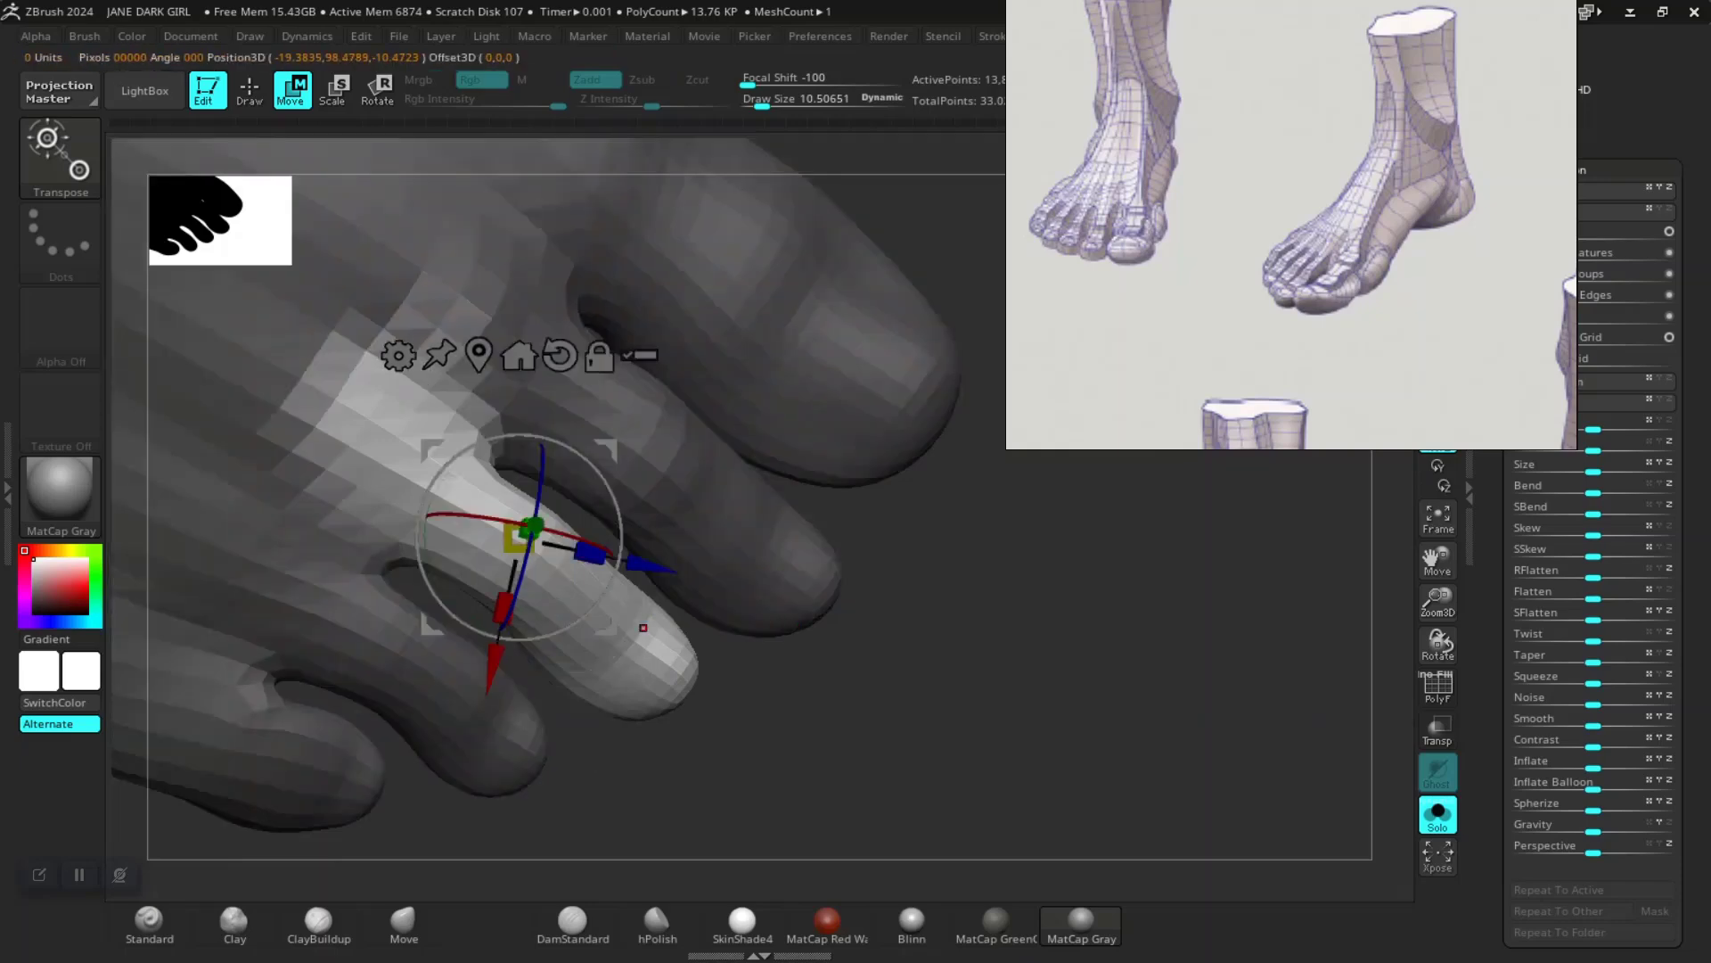
key(q)
ctrl+click(490, 531)
ctrl+click(488, 537)
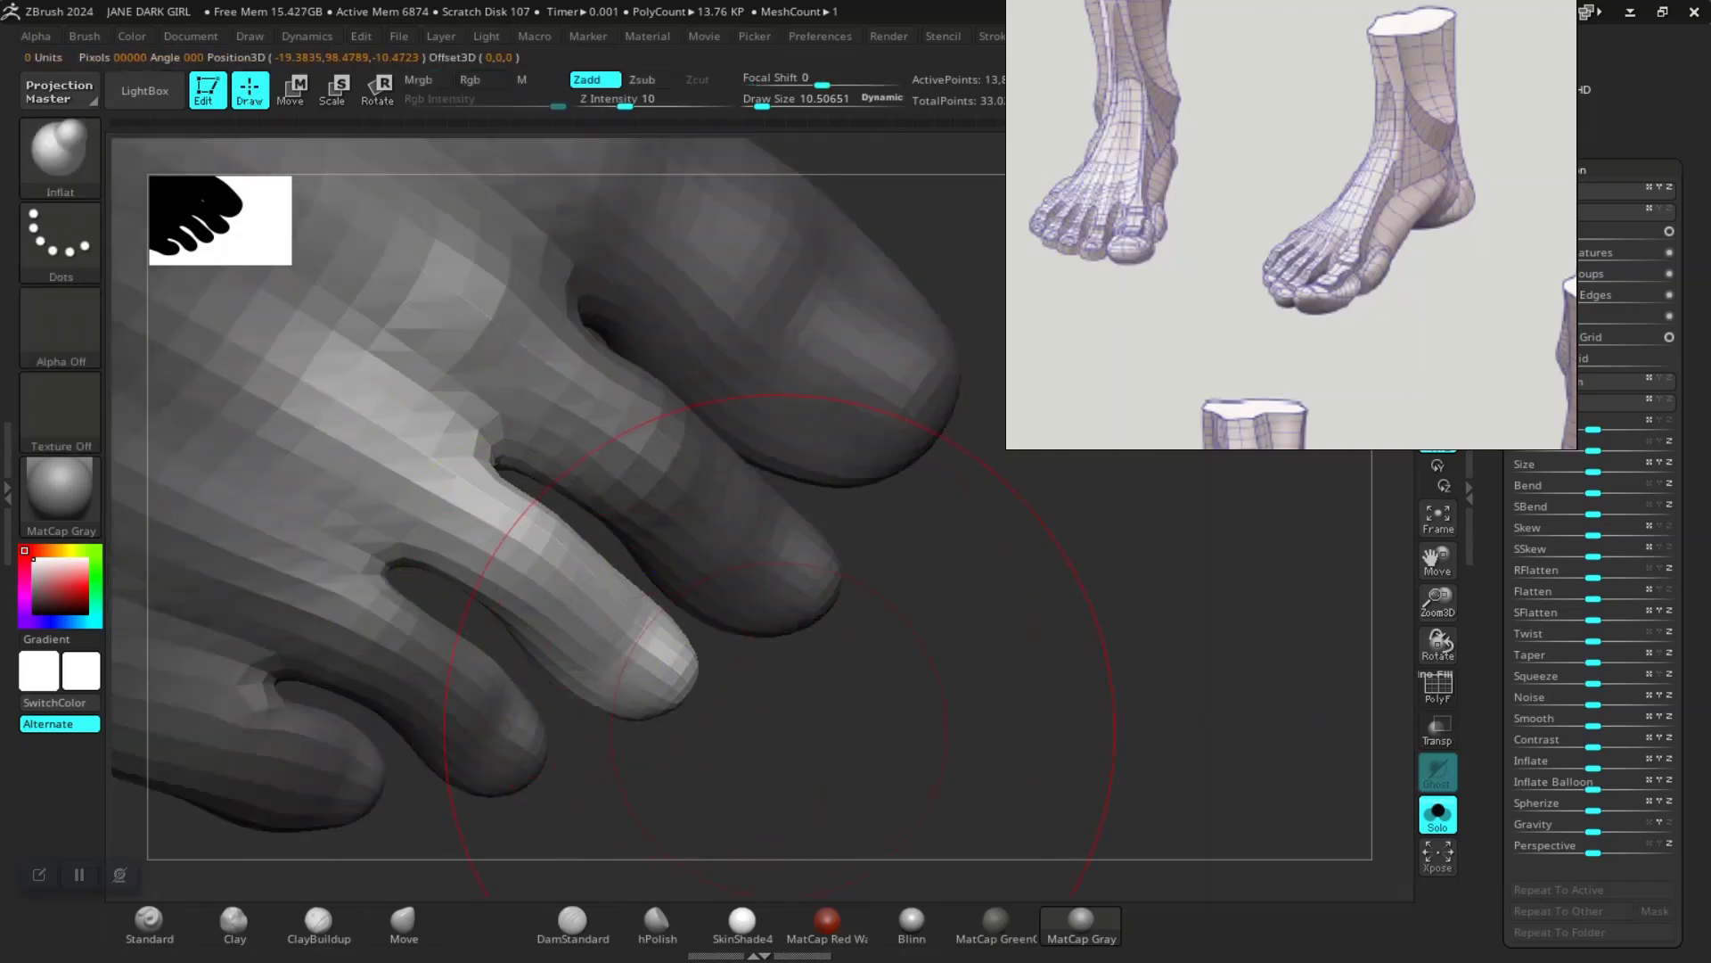
Step: Inflate the unmasked third toe's tip and sides, checking it from above and from the front
drag(780, 729, 804, 708)
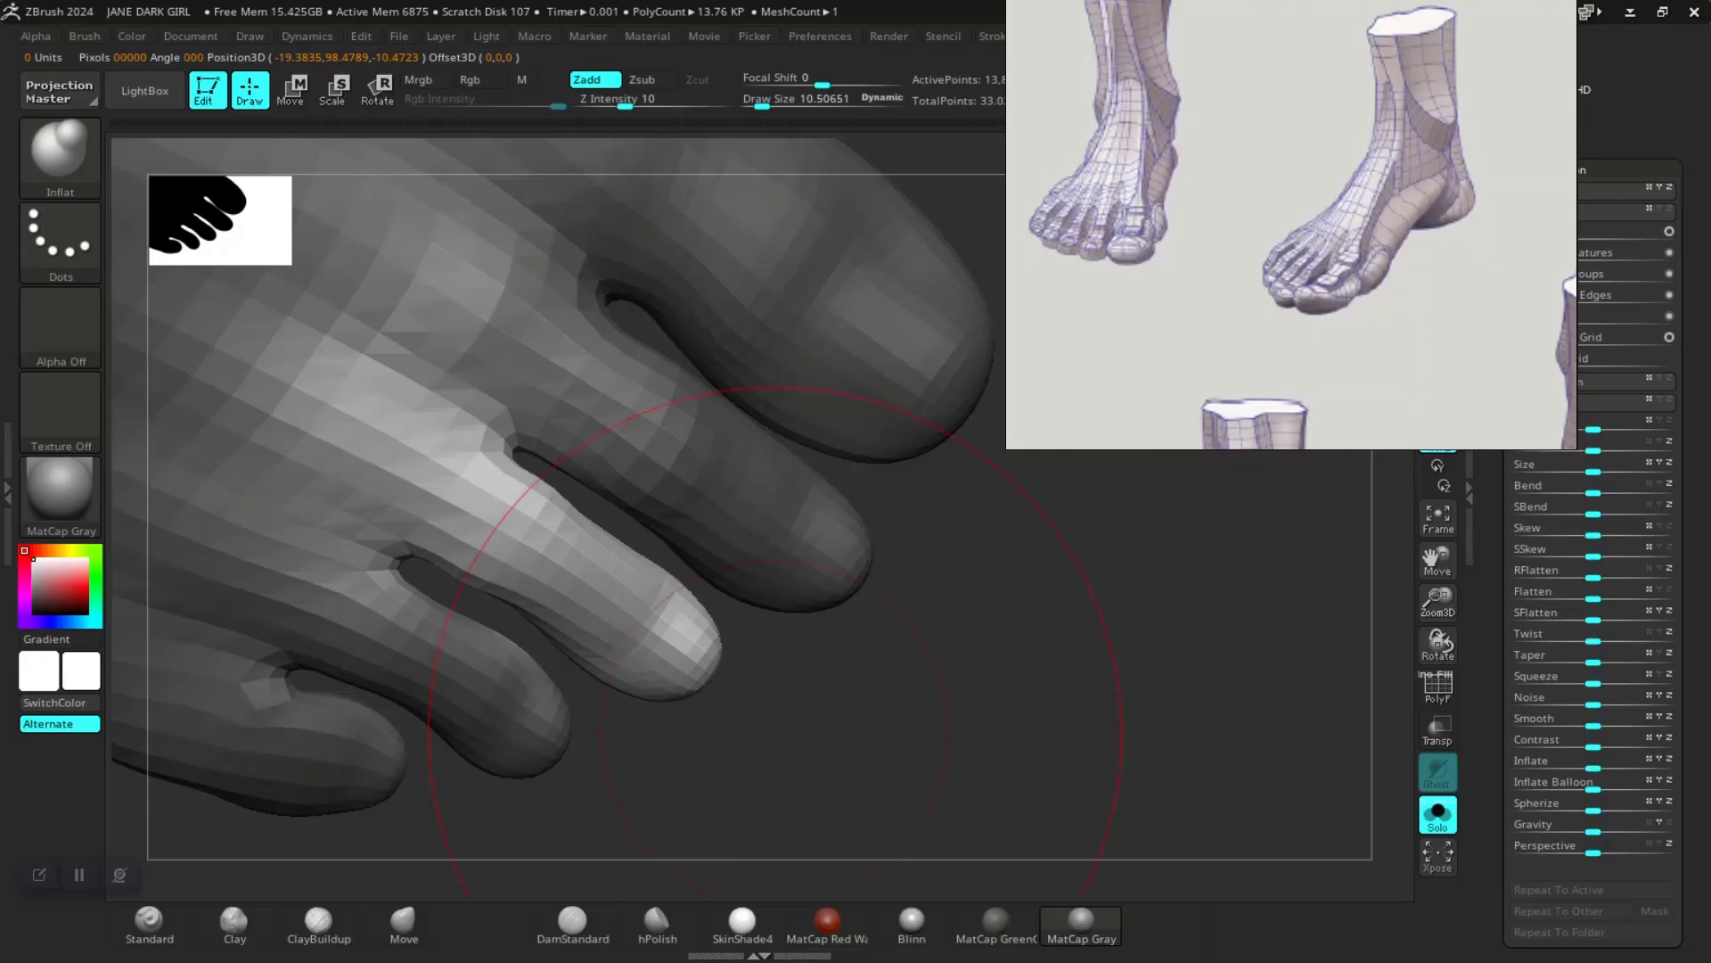
drag(775, 731, 704, 713)
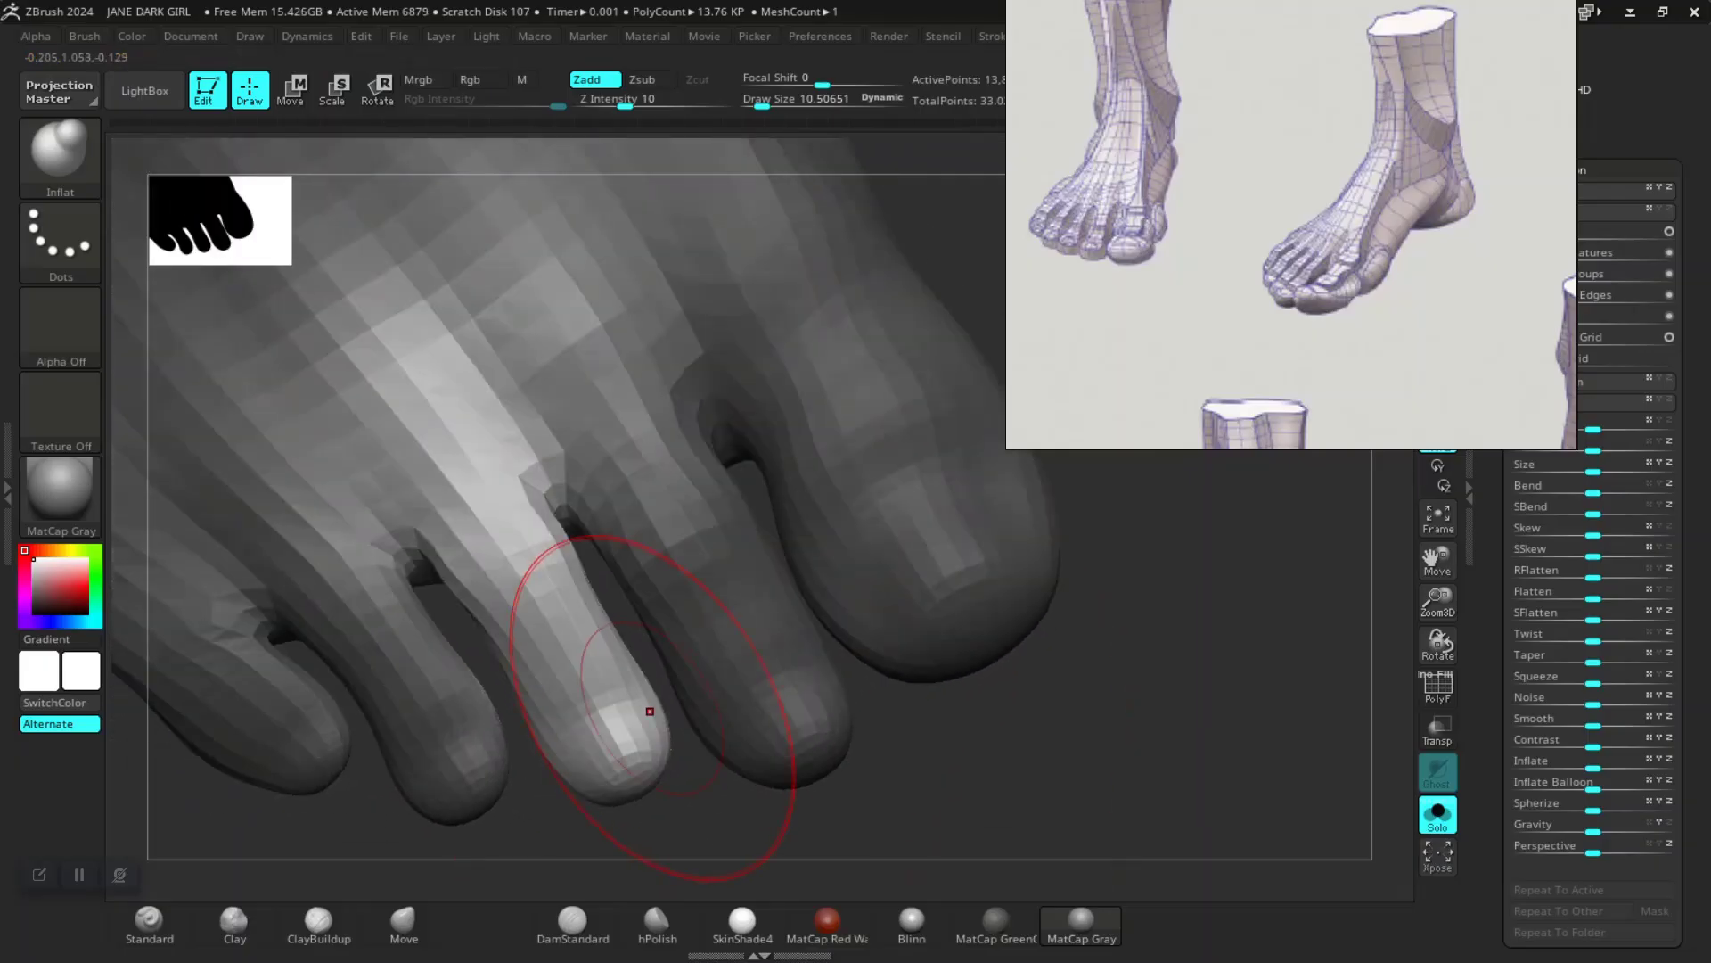
drag(953, 749, 695, 580)
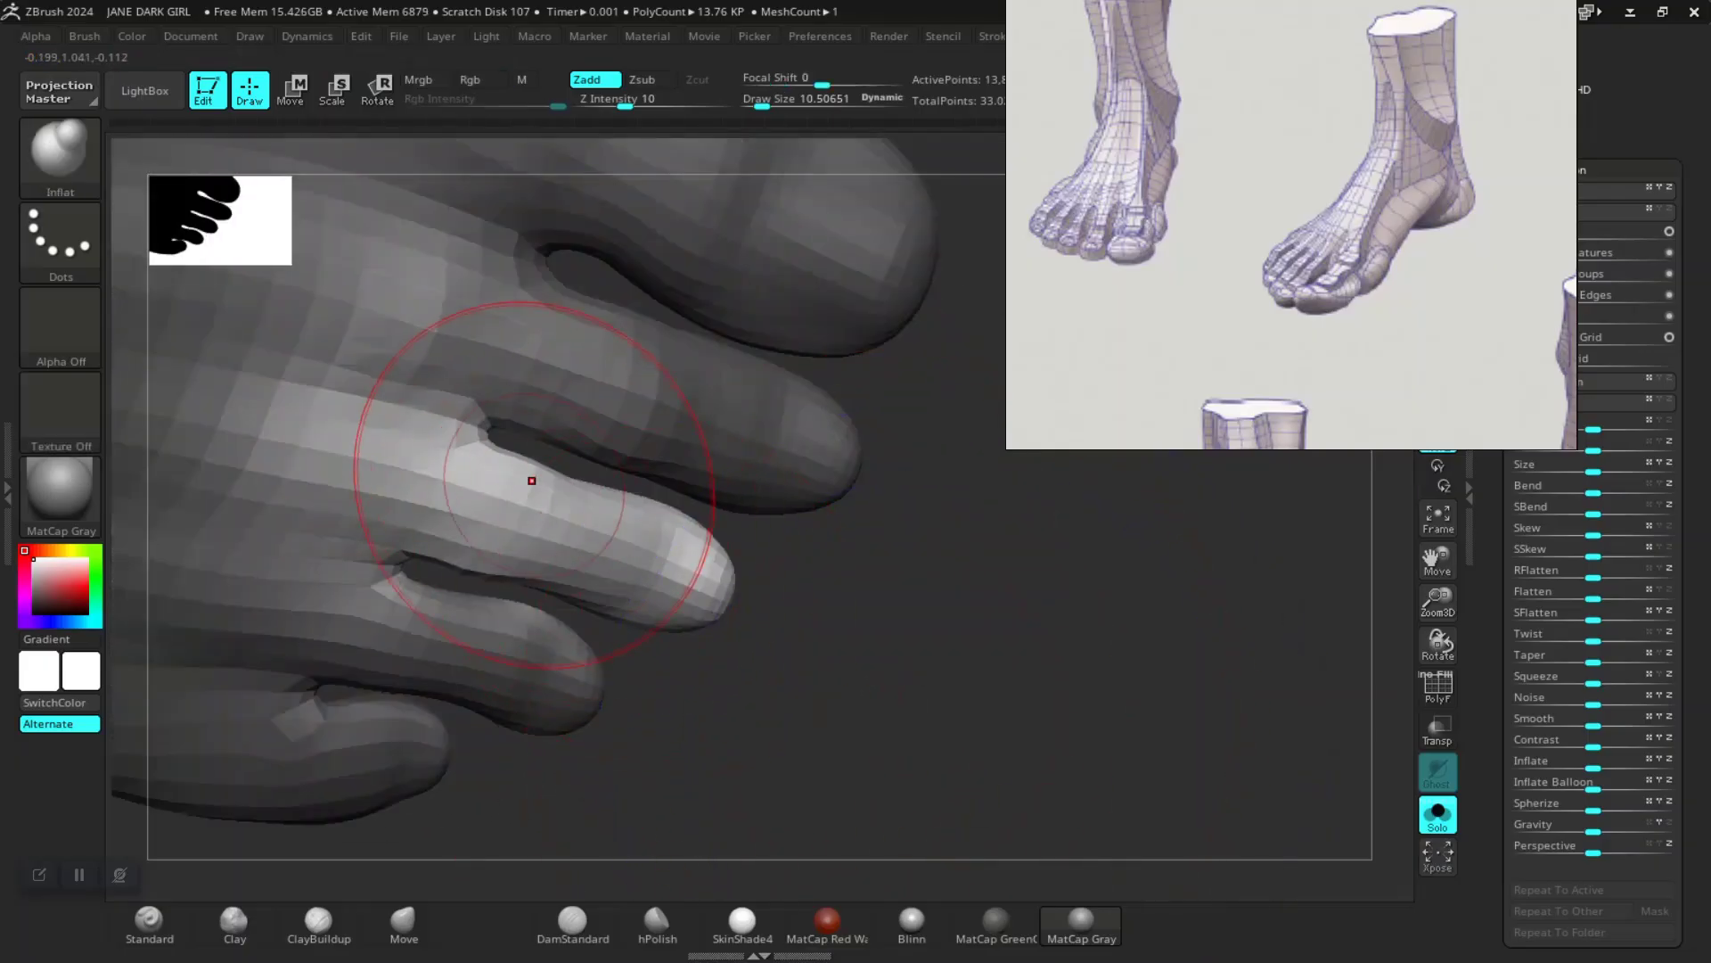
mouse_move(852, 678)
mouse_down()
mouse_move(898, 650)
mouse_move(874, 731)
mouse_move(785, 846)
mouse_move(607, 648)
mouse_up()
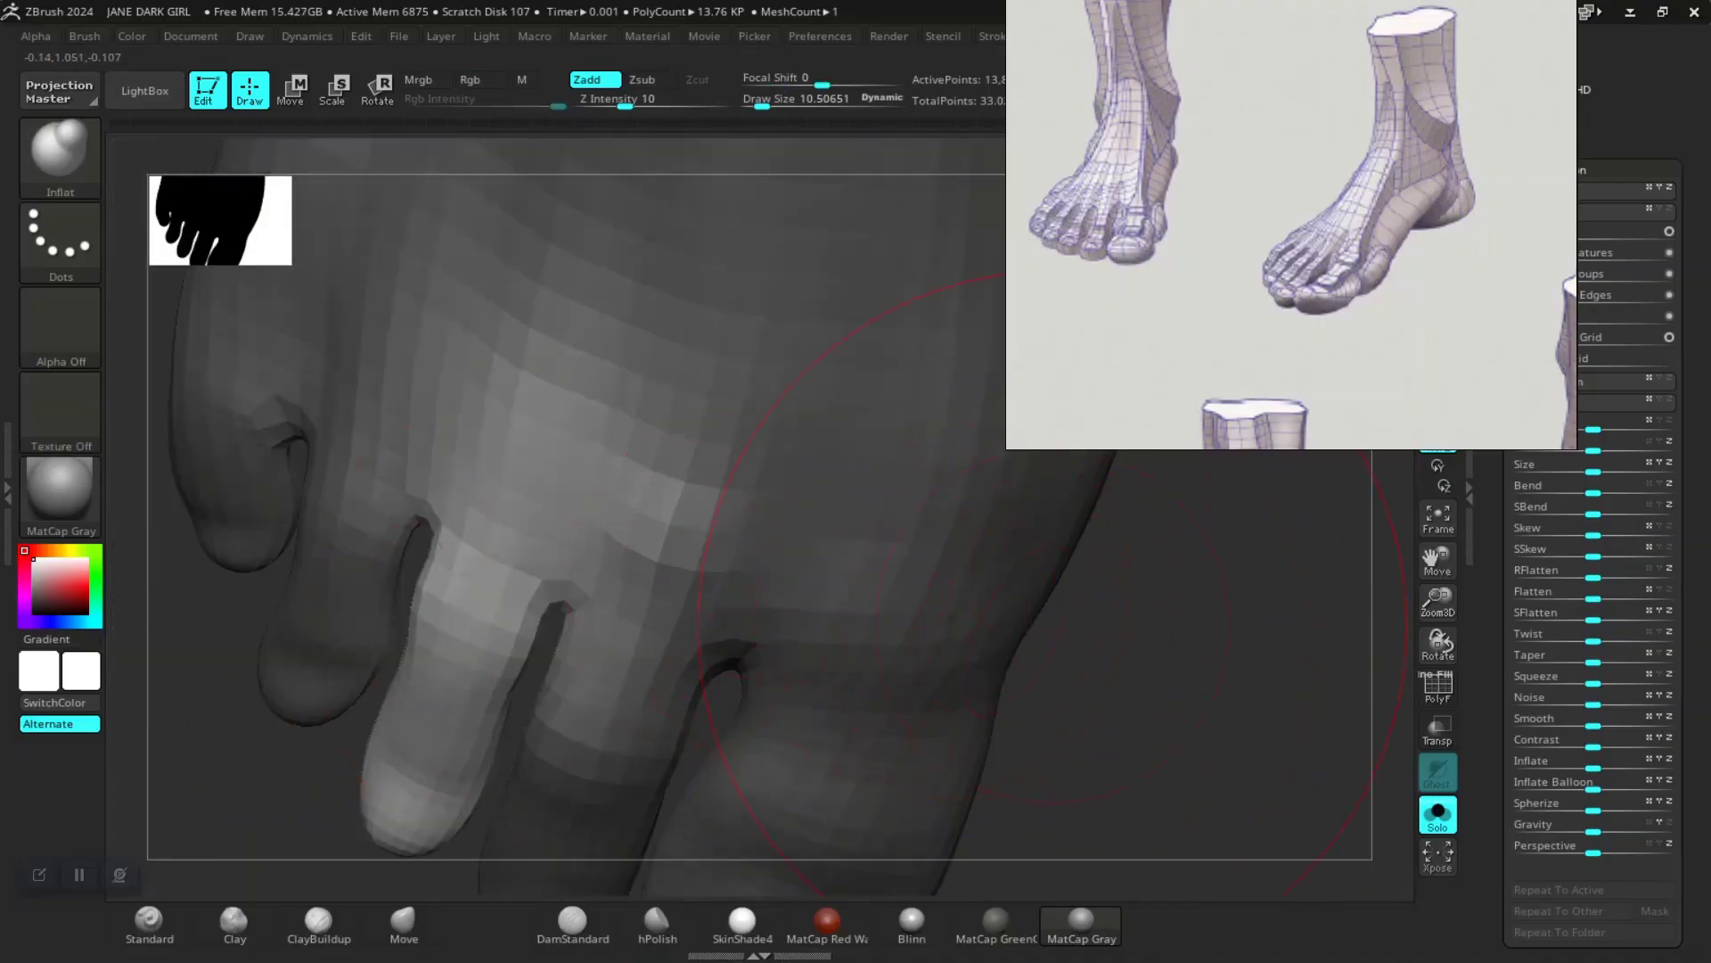
mouse_move(1053, 627)
alt+mouse_down()
mouse_move(925, 623)
mouse_move(906, 663)
mouse_move(978, 594)
mouse_move(752, 603)
alt+mouse_up()
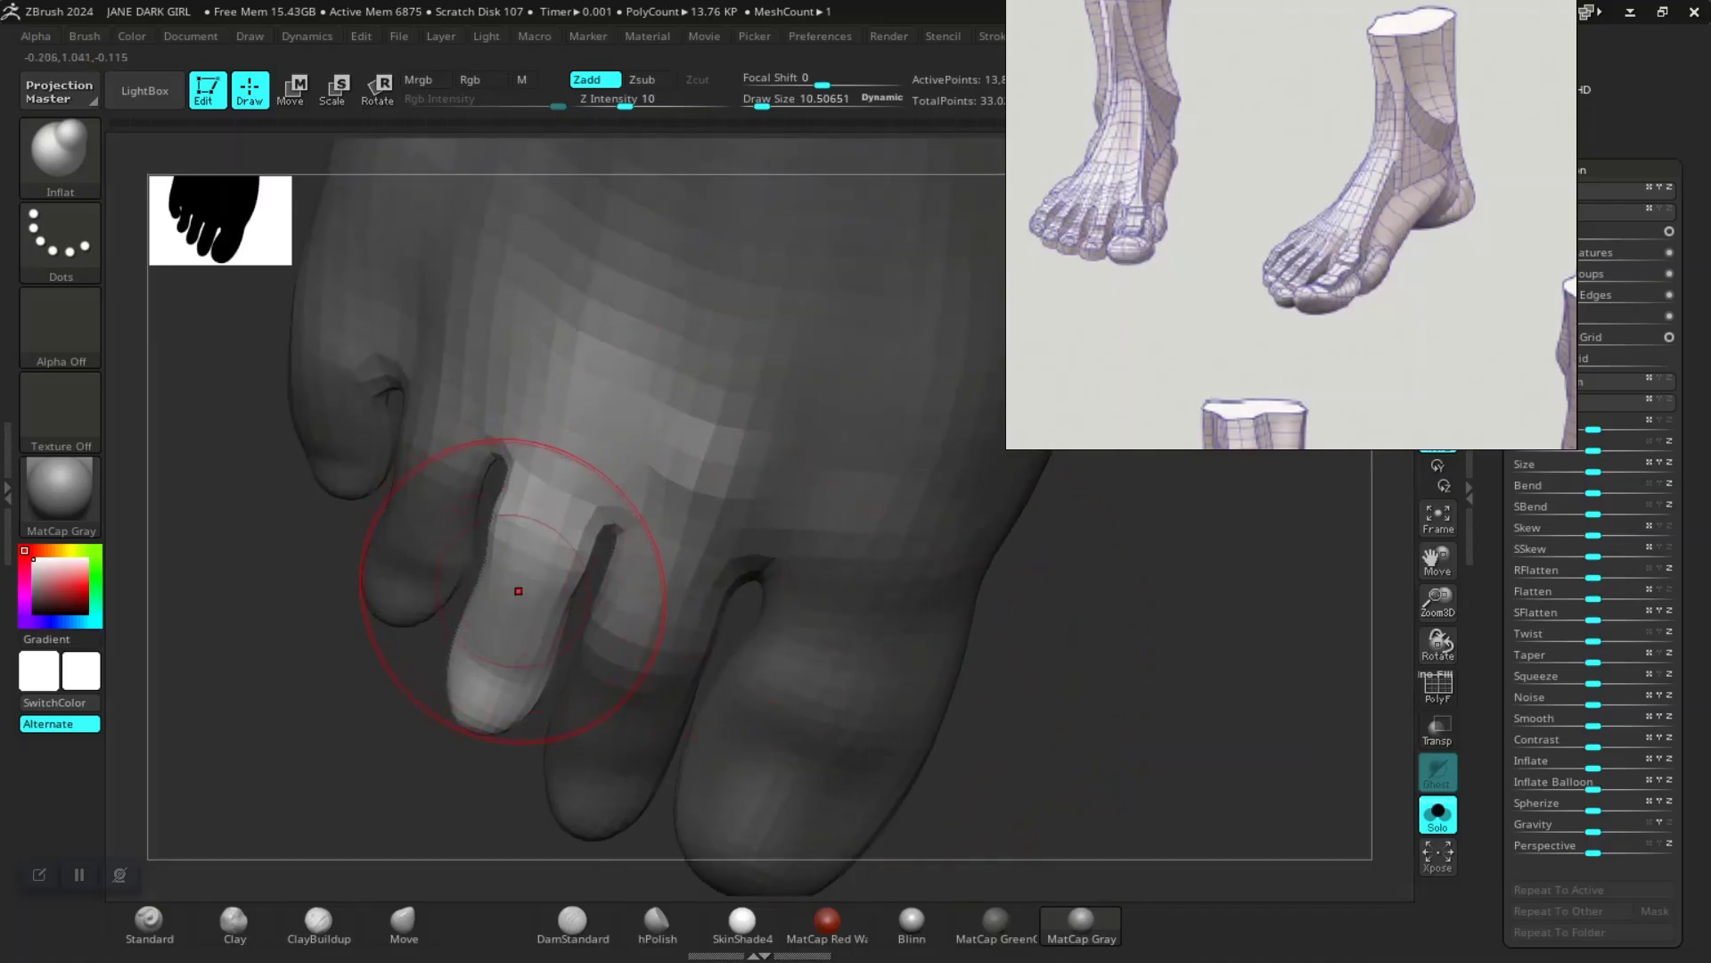
drag(446, 679, 526, 544)
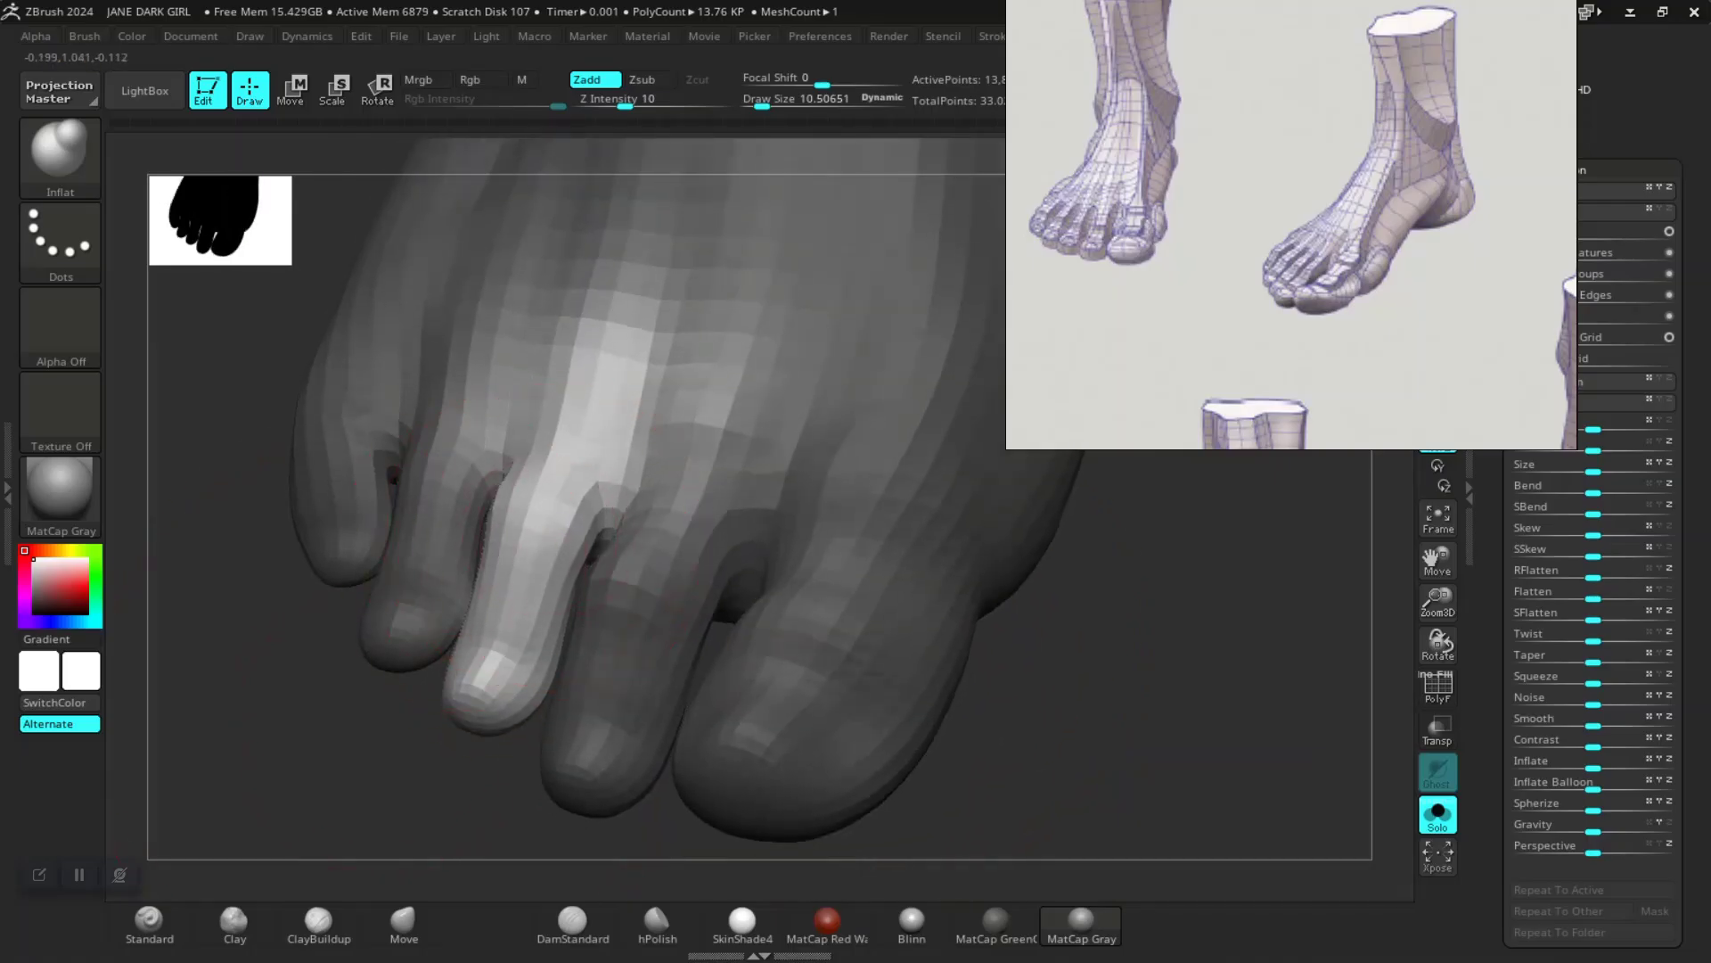
drag(385, 775, 478, 527)
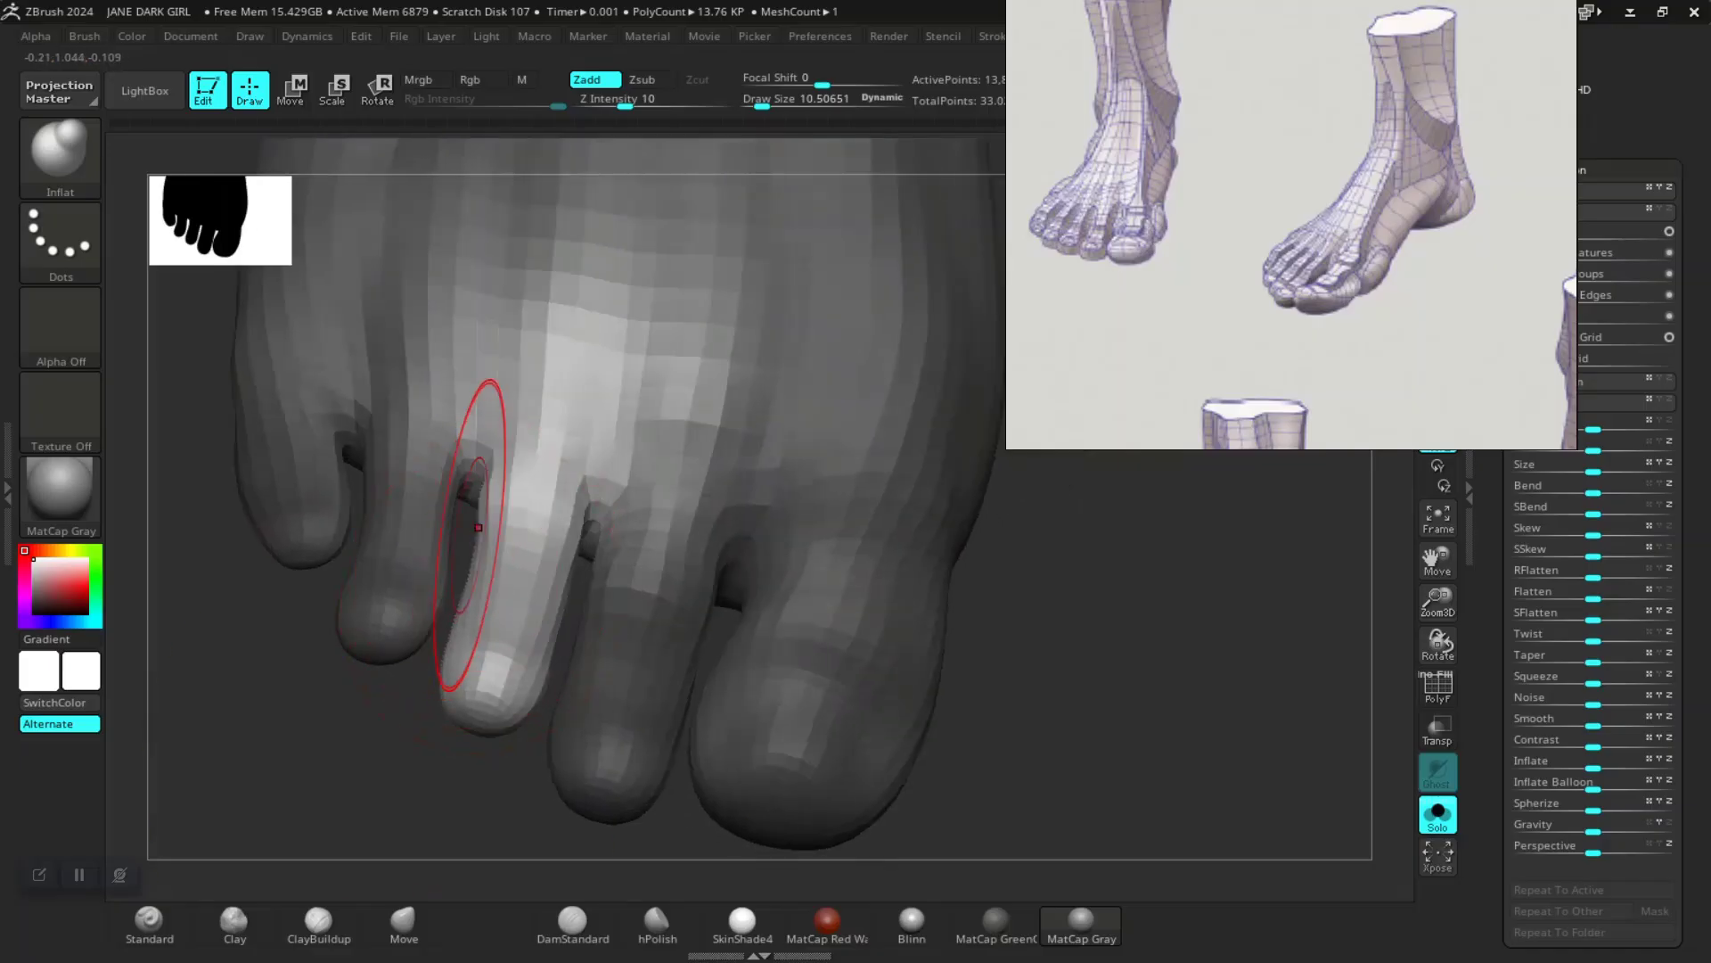
drag(382, 742, 370, 824)
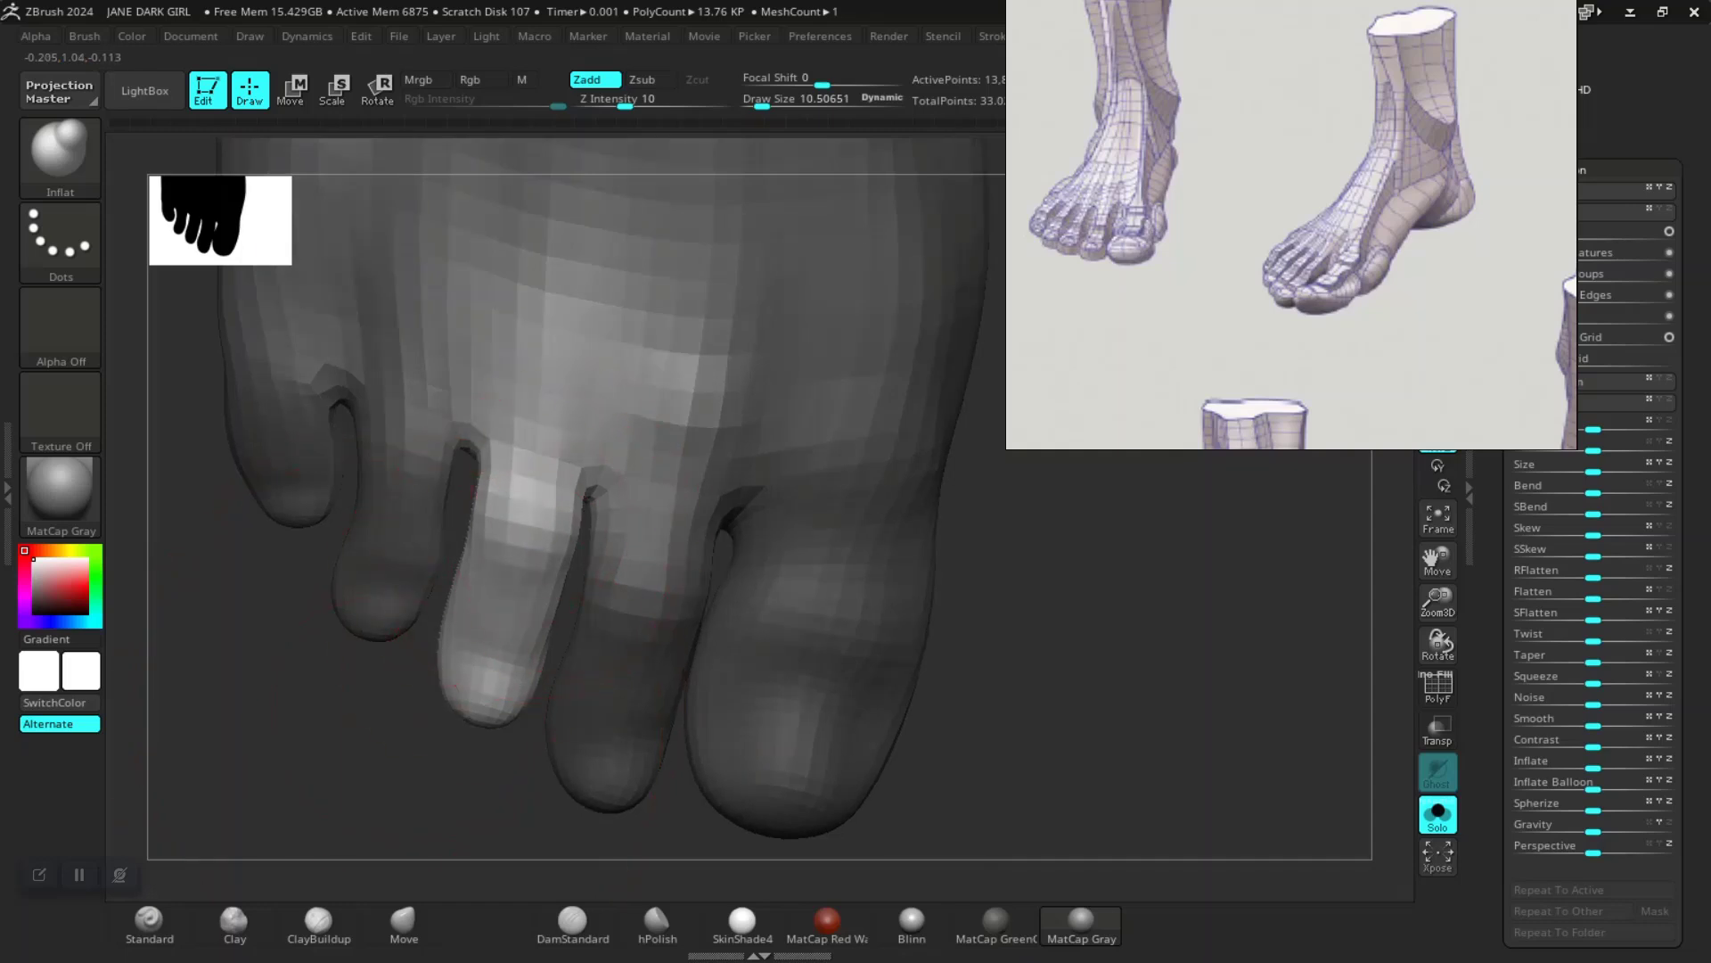
Step: Build up and smooth the third toe's knuckle and base where it meets the foot
mouse_move(999, 606)
mouse_down()
mouse_move(927, 629)
mouse_move(838, 624)
mouse_up()
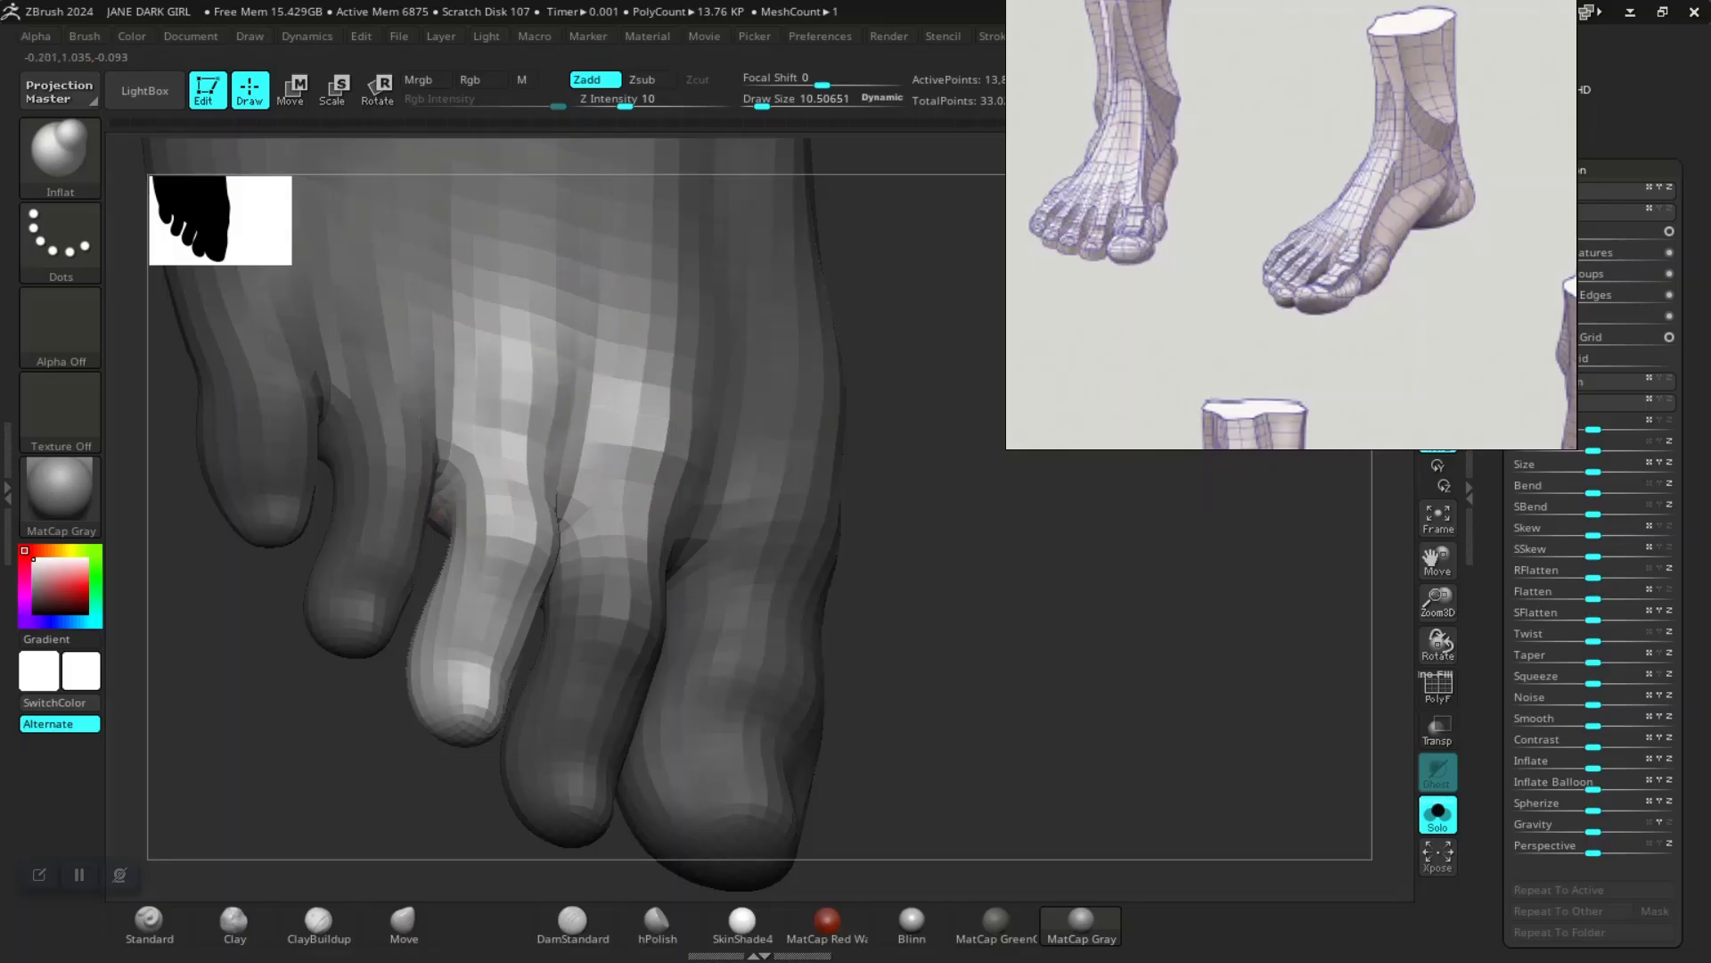
mouse_move(998, 686)
mouse_down()
mouse_move(809, 565)
mouse_move(740, 580)
mouse_move(548, 391)
mouse_up()
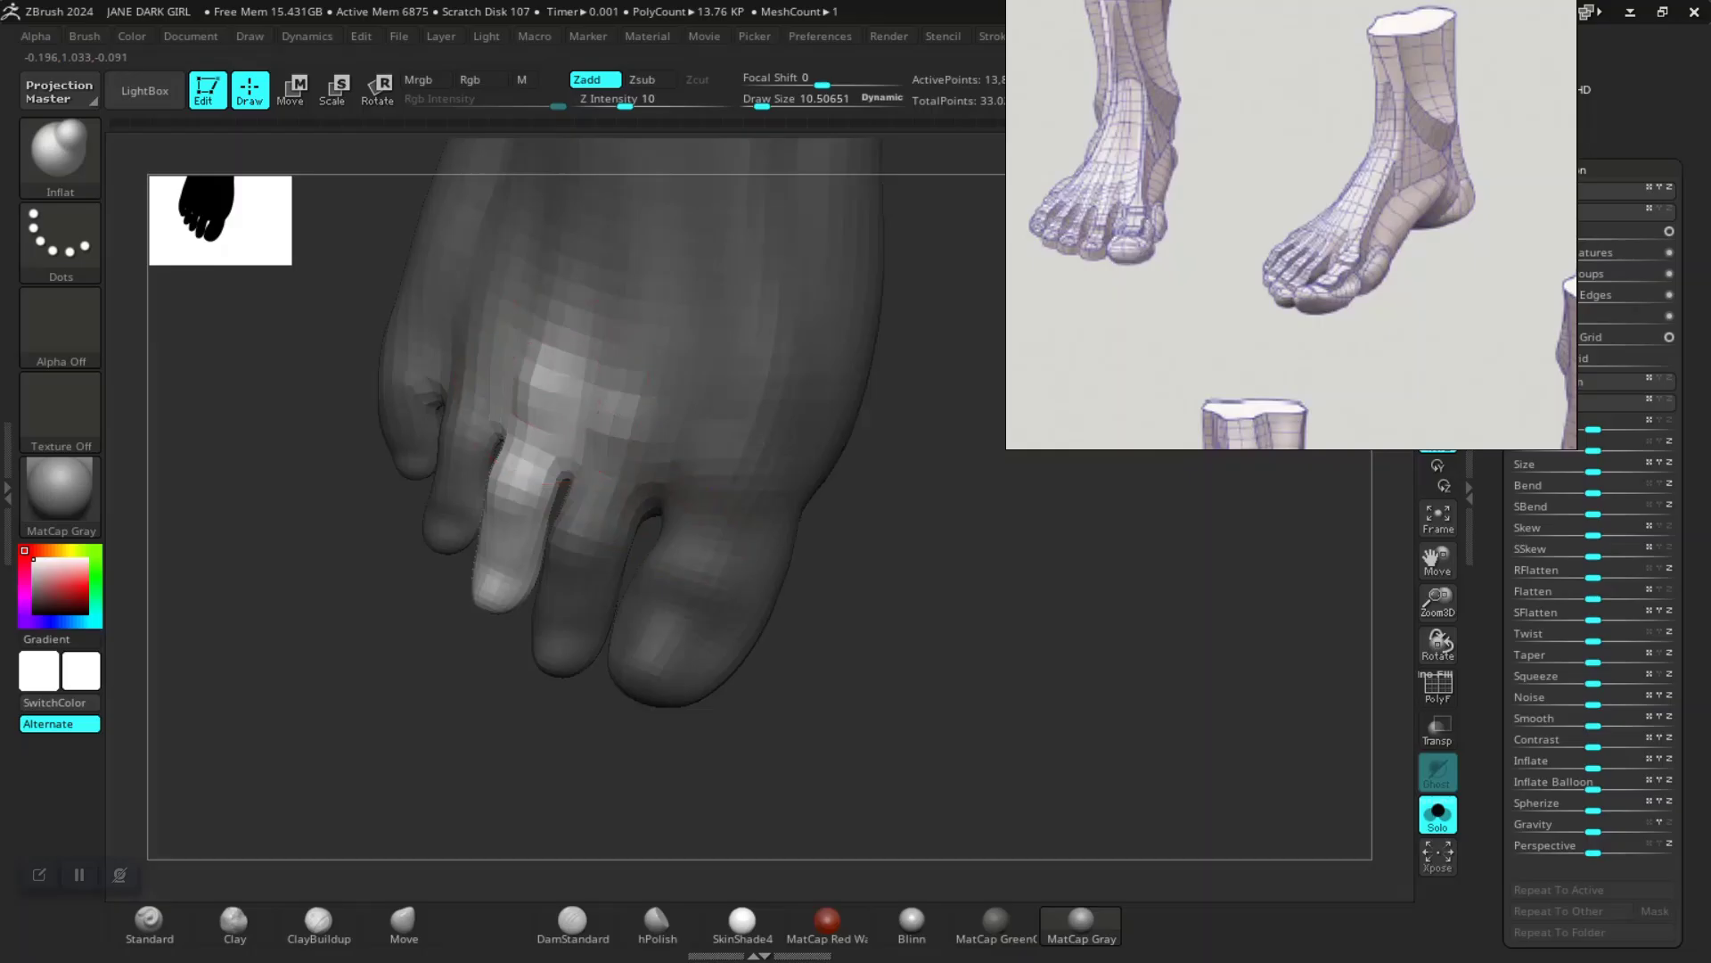
drag(980, 579, 846, 608)
key(shift)
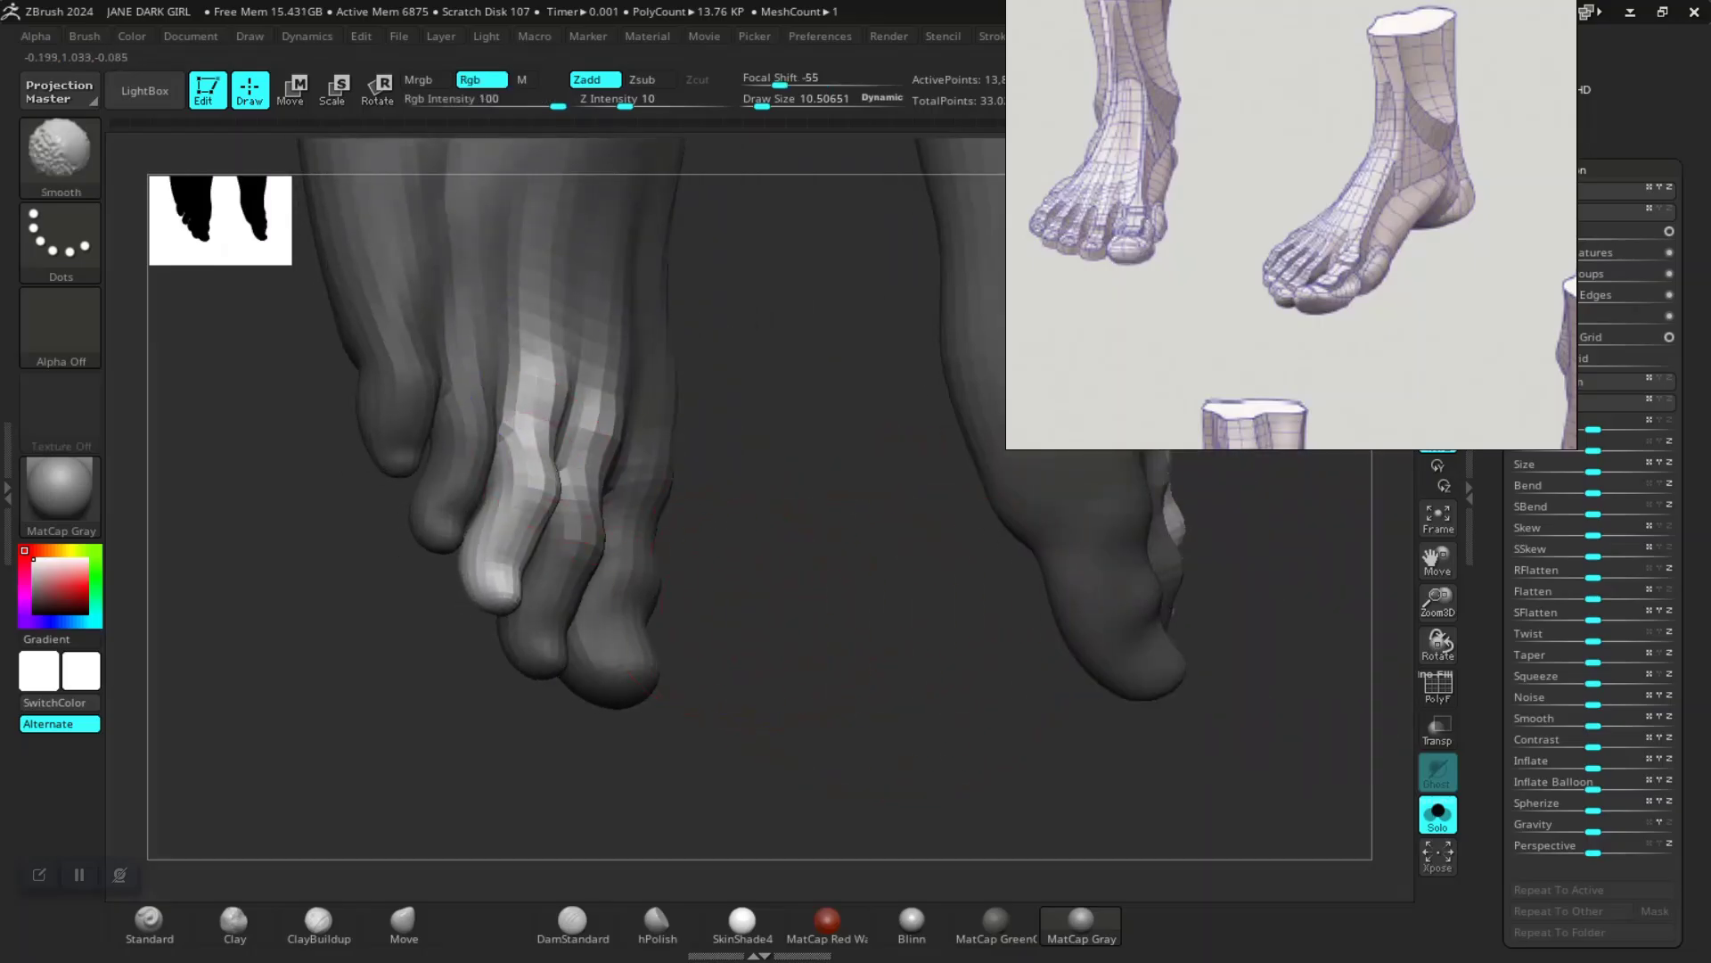
drag(419, 740, 592, 623)
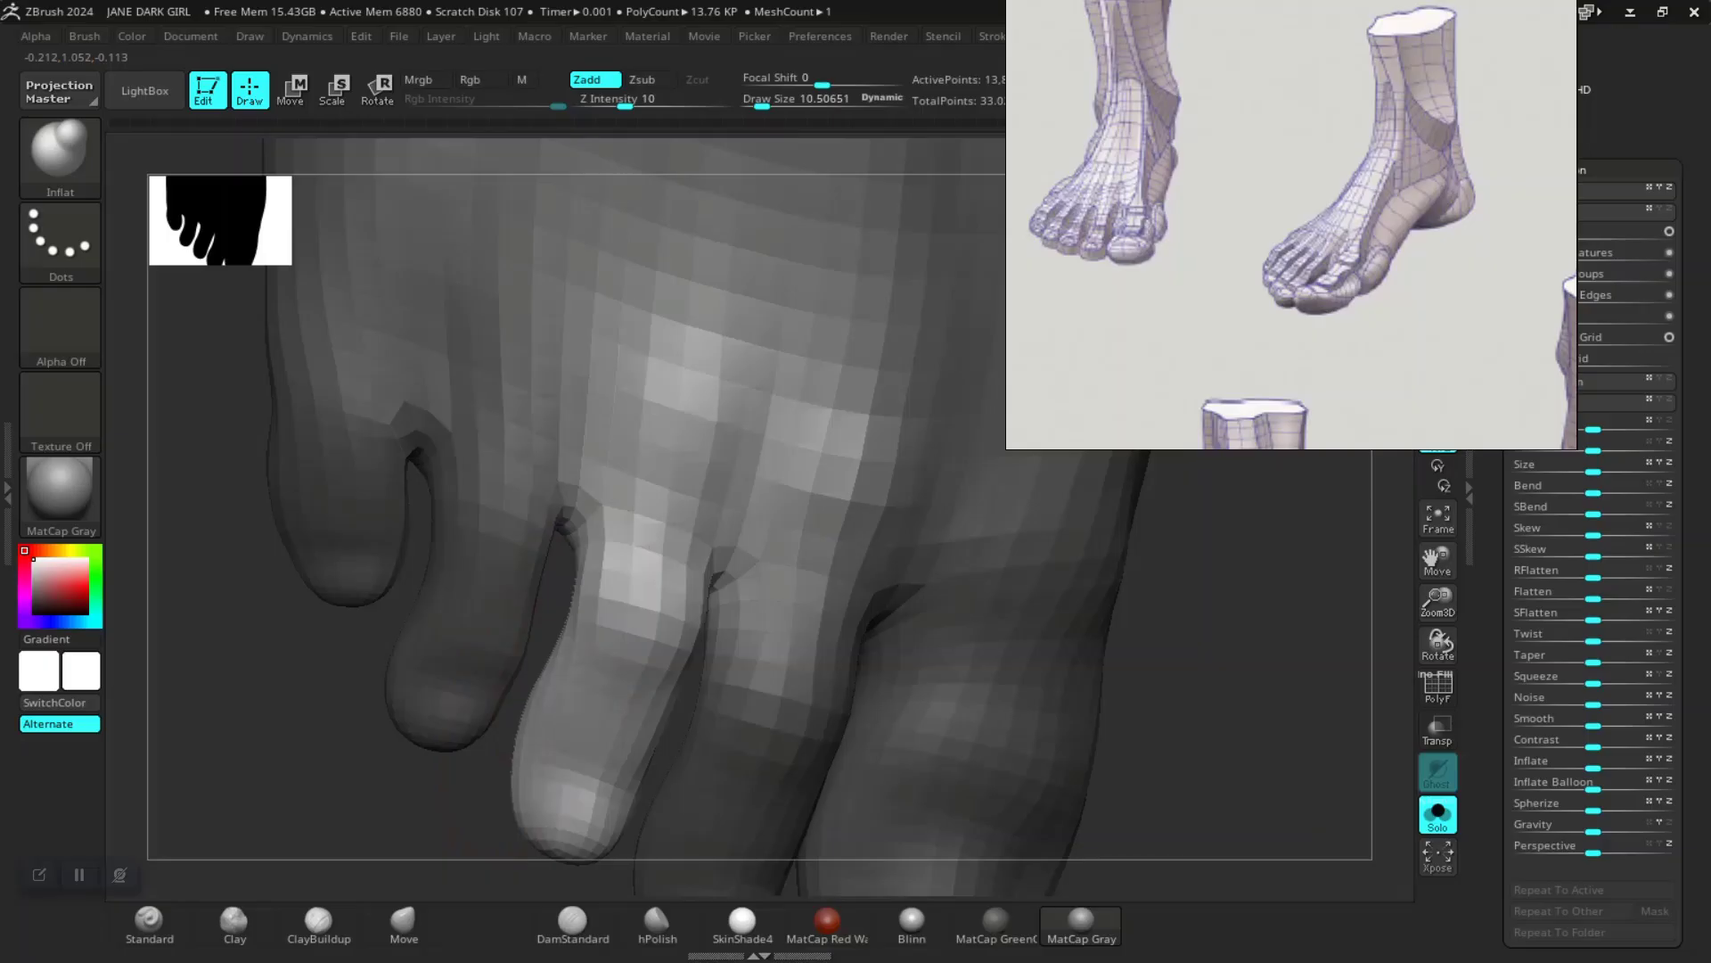
Step: Switch the mask so that everything except the fourth toe's polygroup is protected, and soften the mask's edge
alt+drag(259, 728, 341, 683)
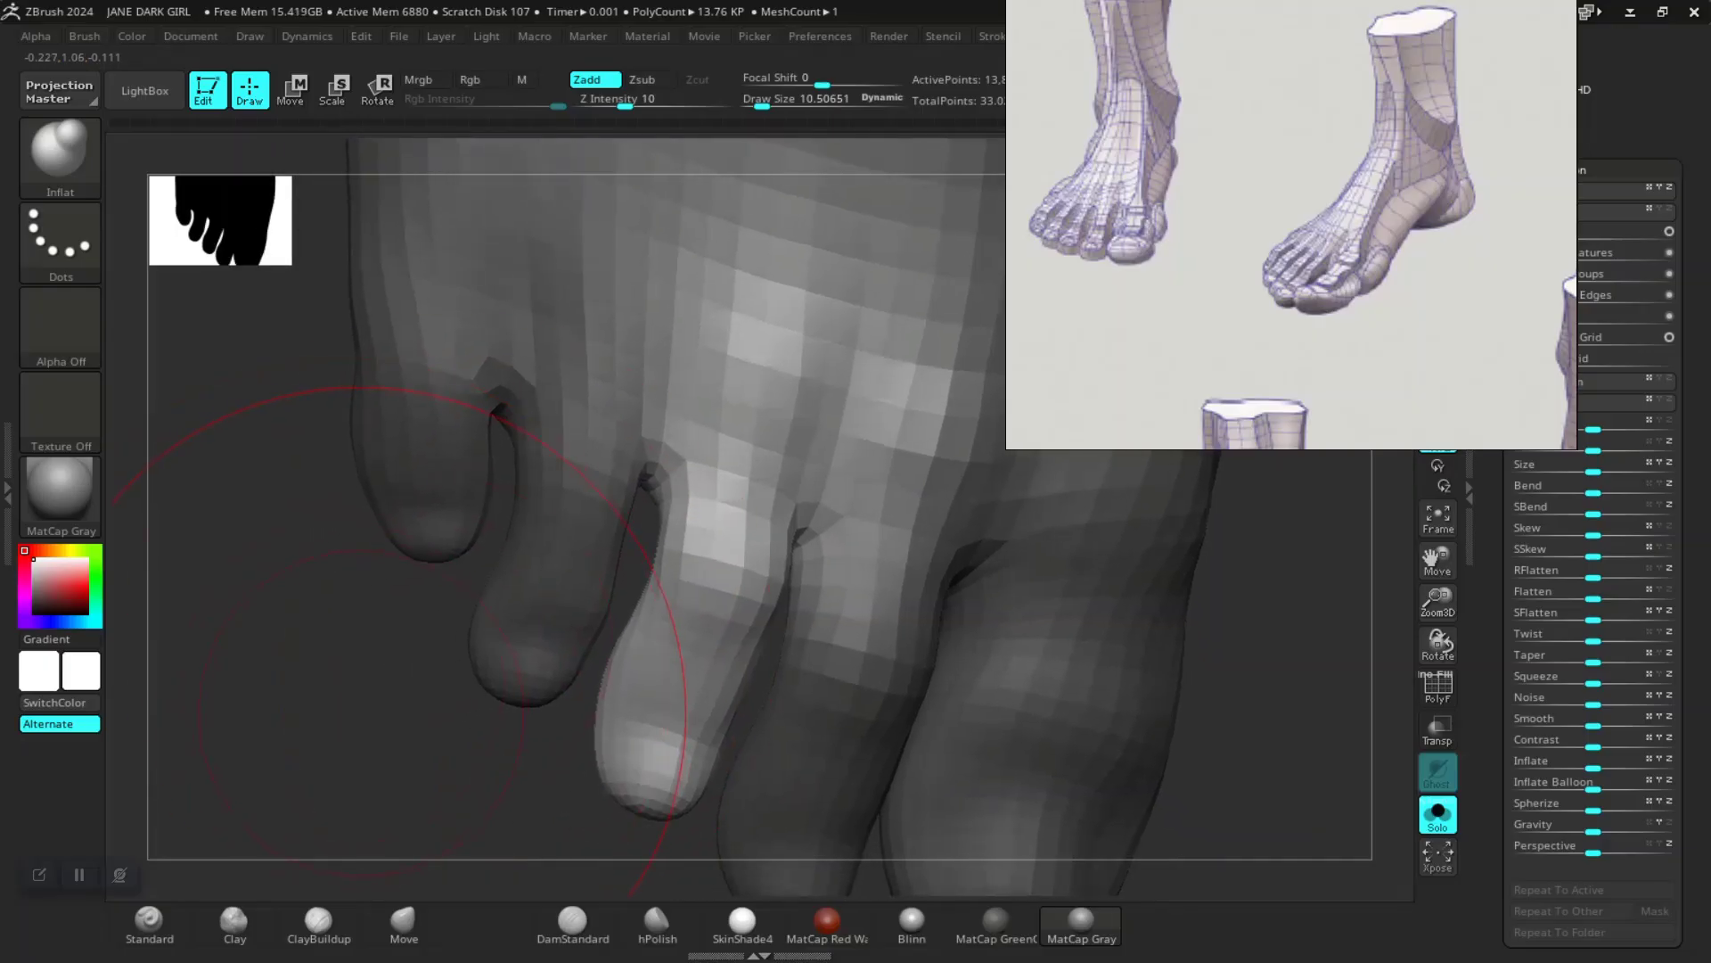
key(w)
click(539, 595)
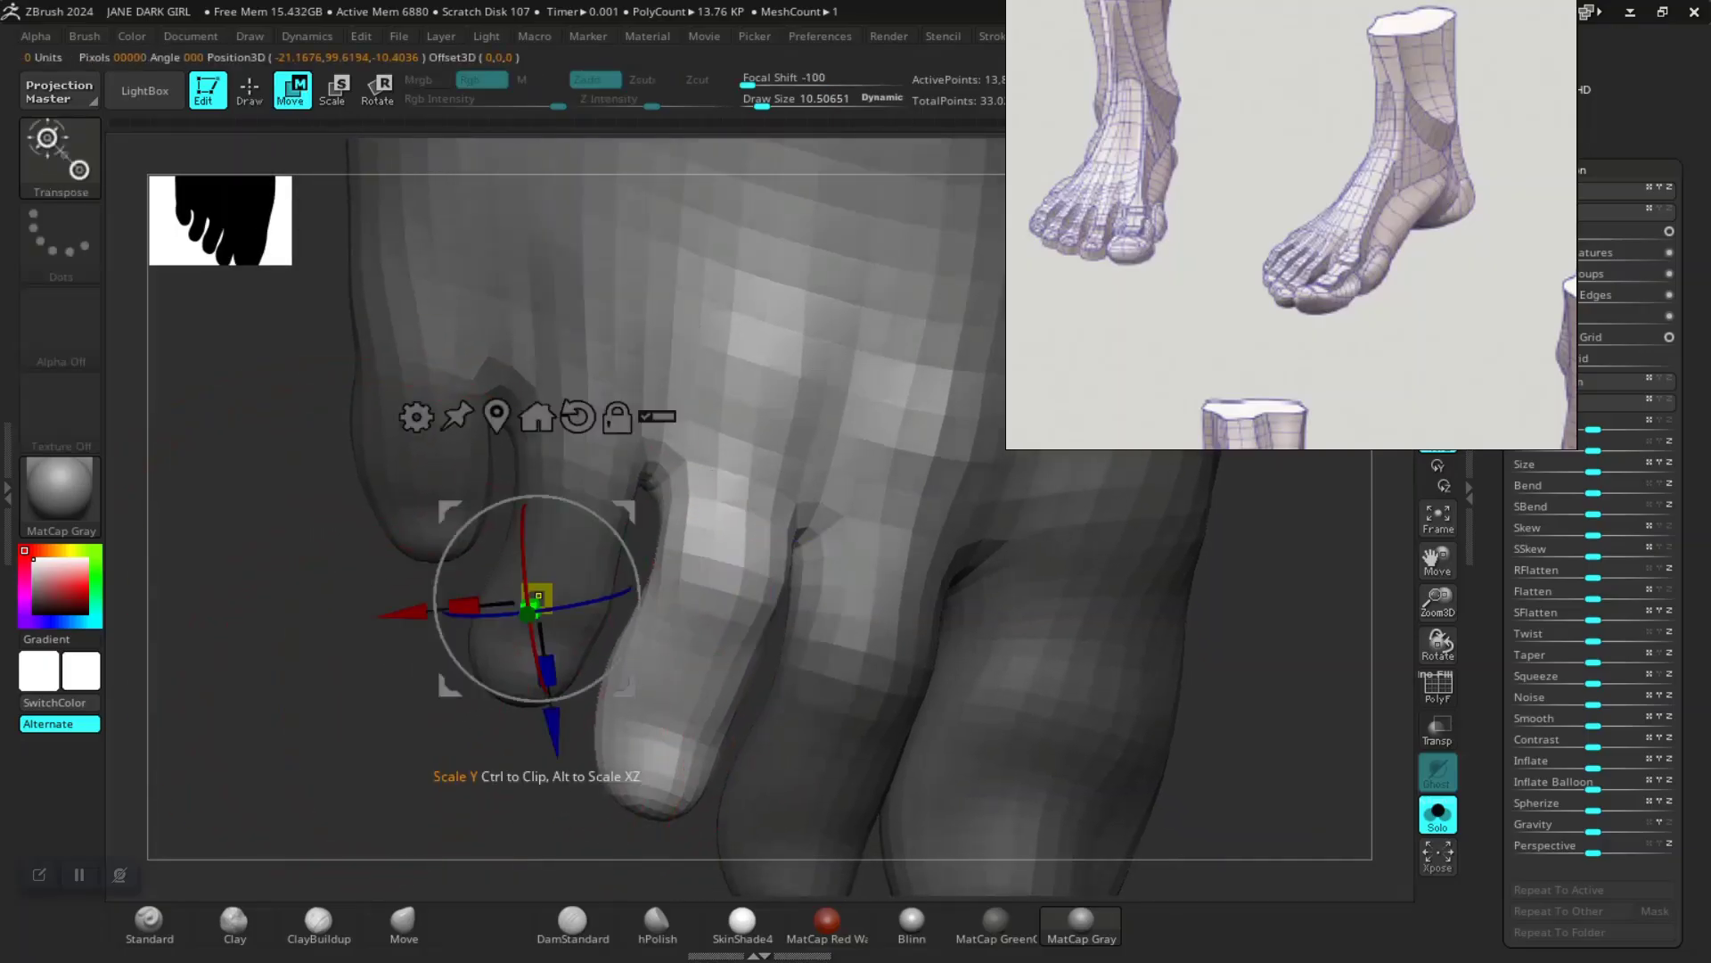
ctrl+drag(403, 671, 427, 709)
ctrl+click(577, 542)
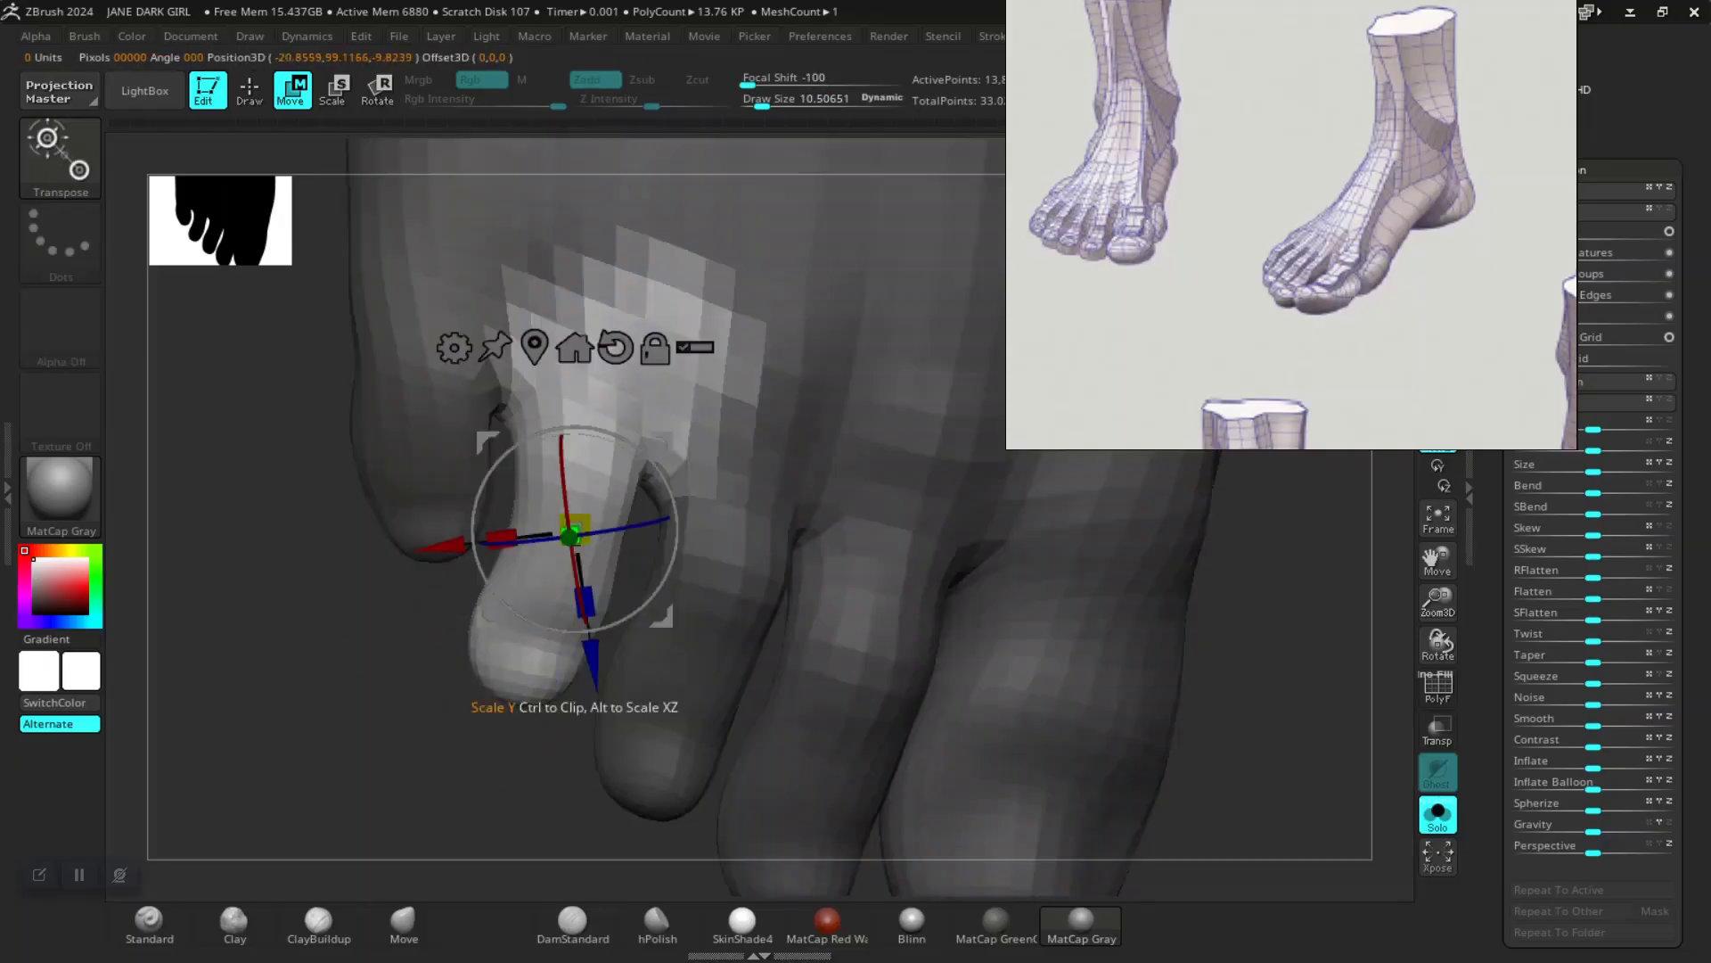
key(q)
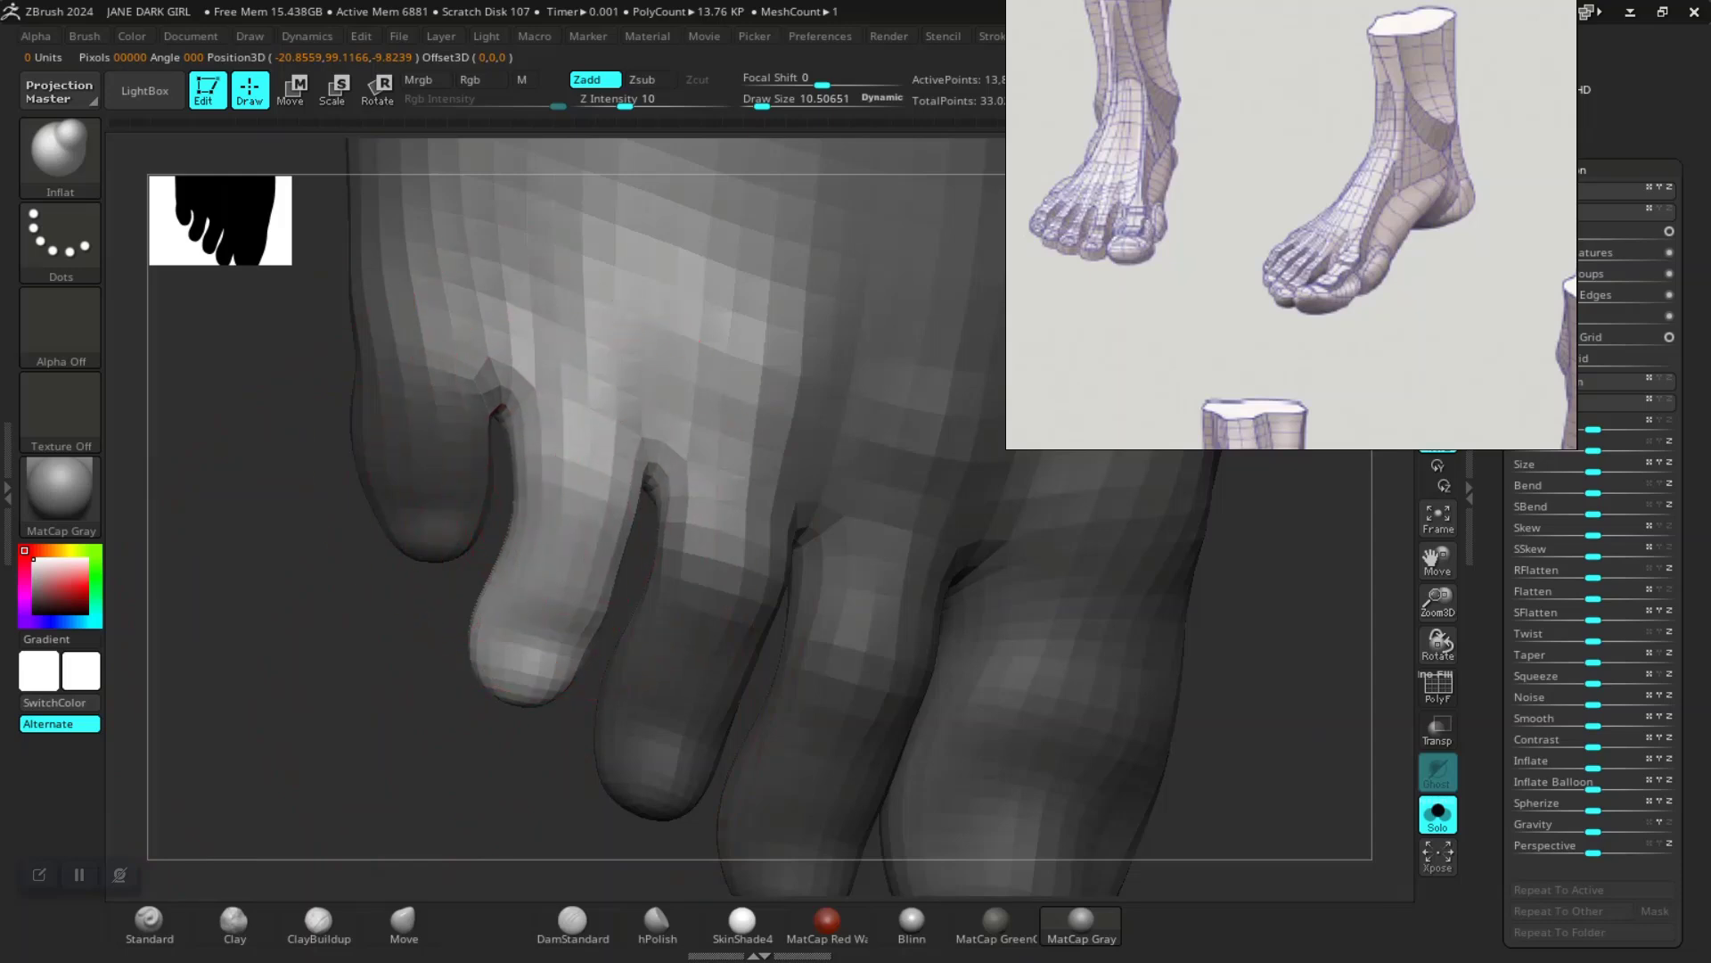
Step: Inflate the unmasked fourth toe's tip and sides, checking its shape from above, the front and the side
right_drag(545, 563, 611, 553)
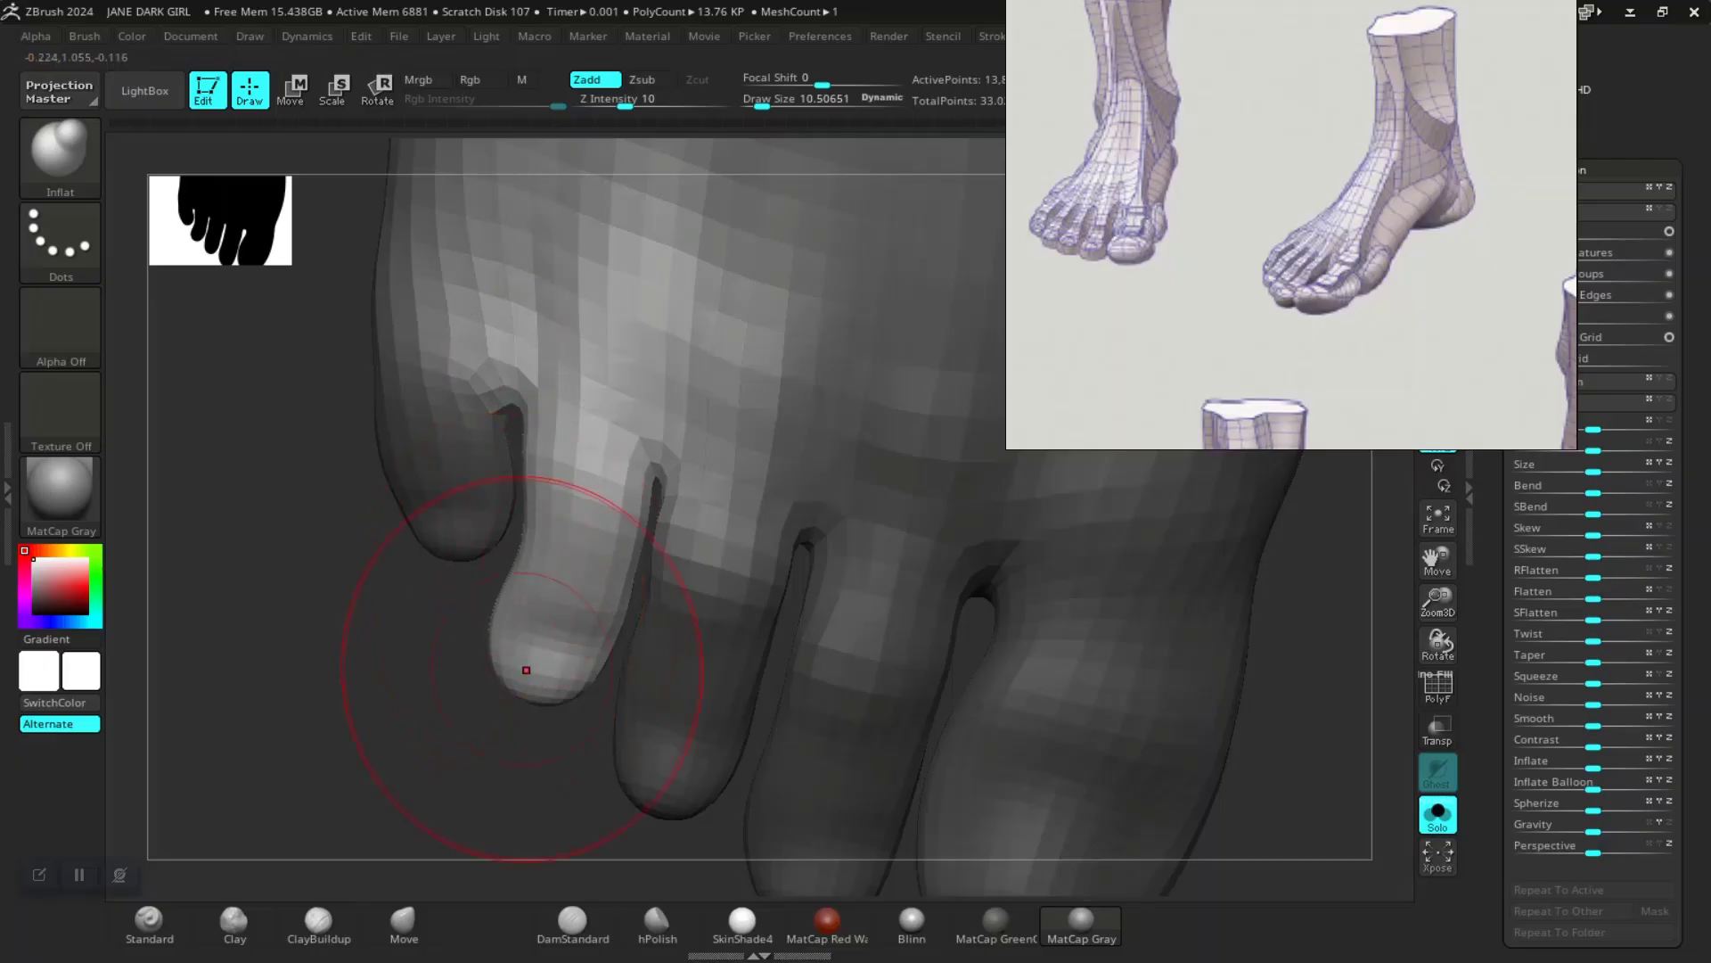
drag(448, 744, 501, 544)
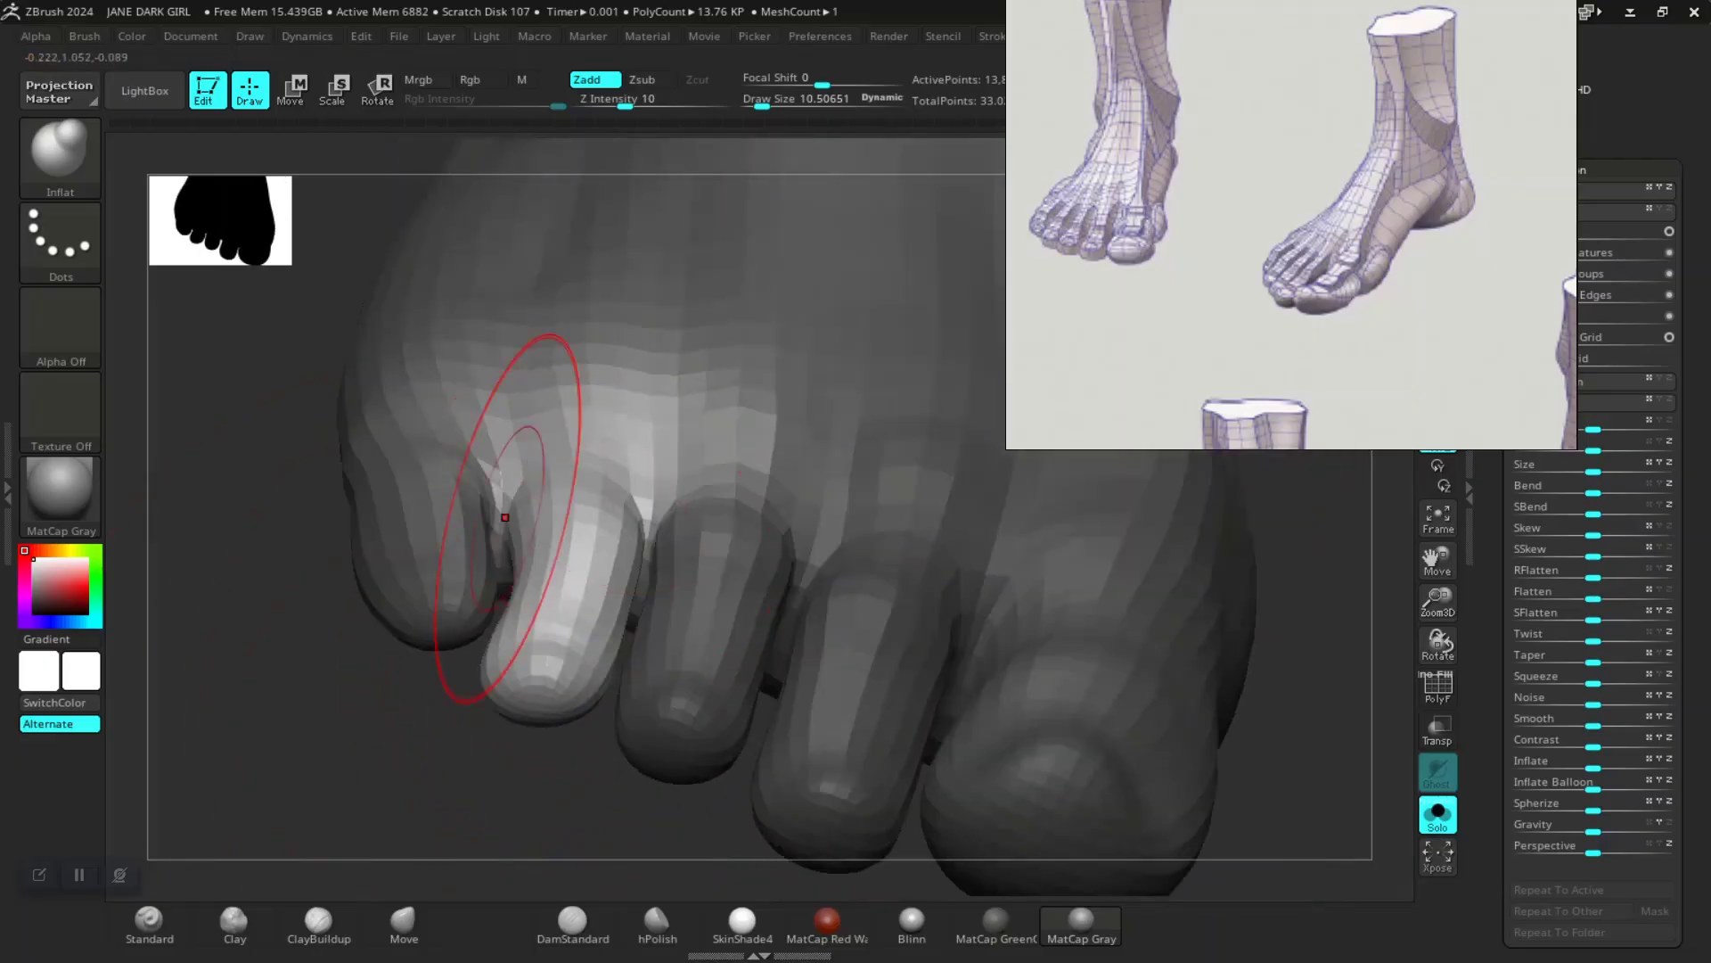
drag(413, 684, 535, 787)
drag(315, 559, 535, 611)
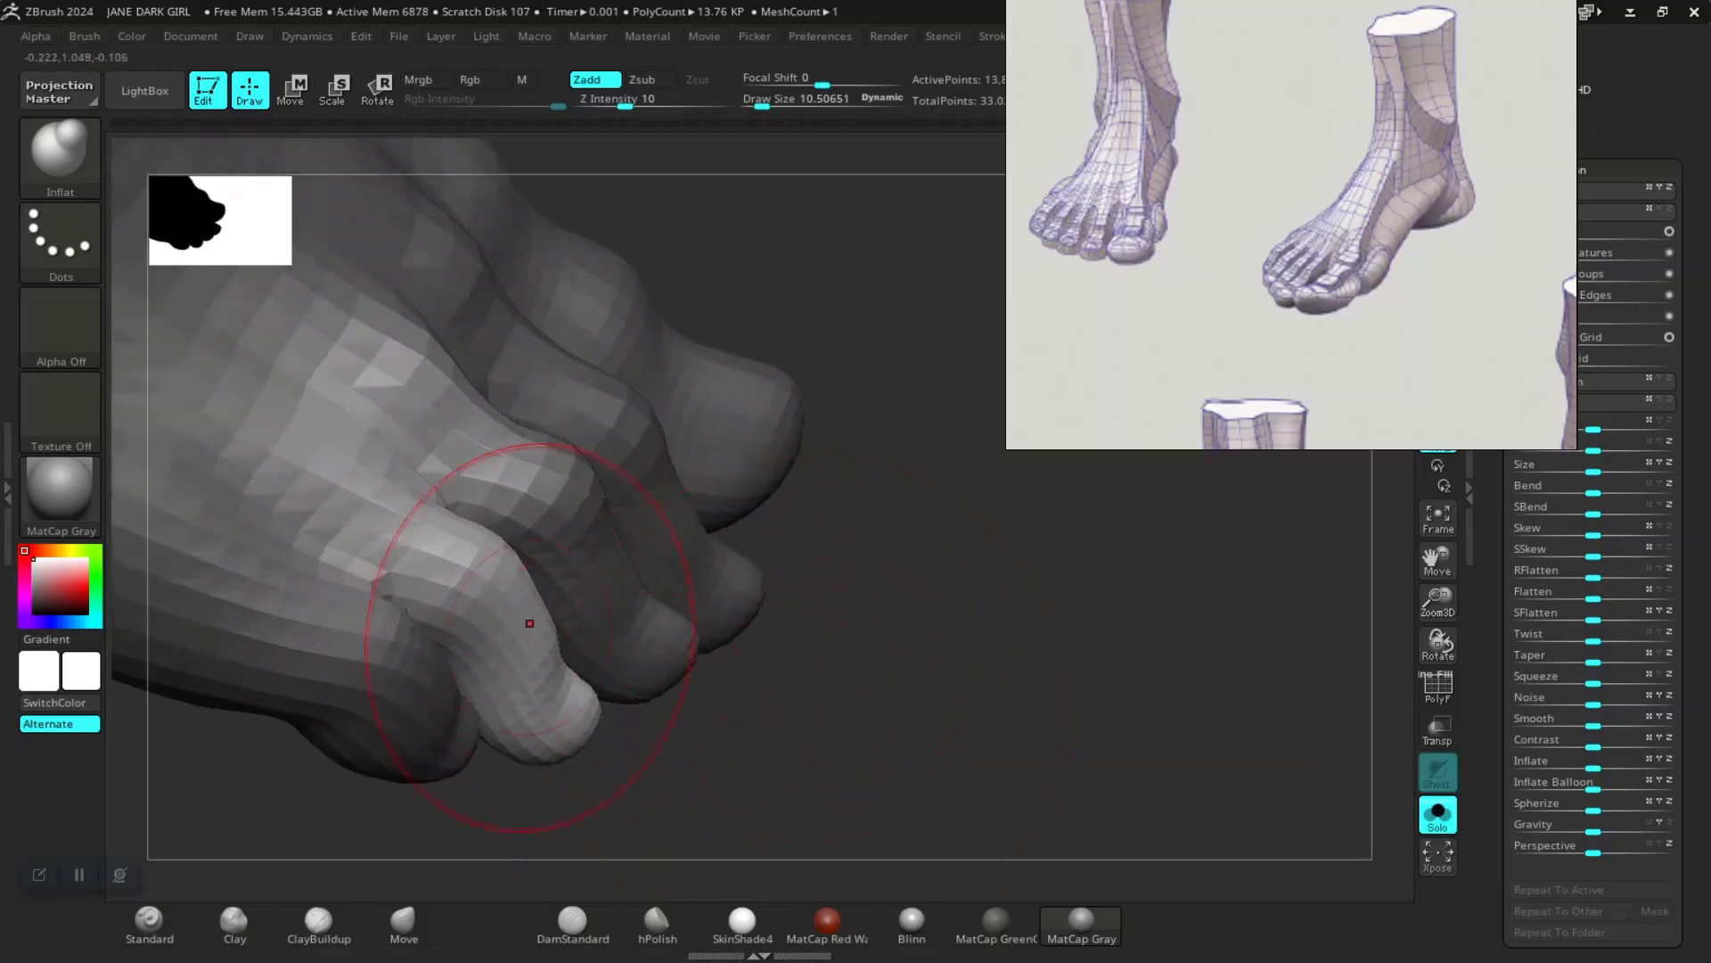
drag(847, 598, 478, 599)
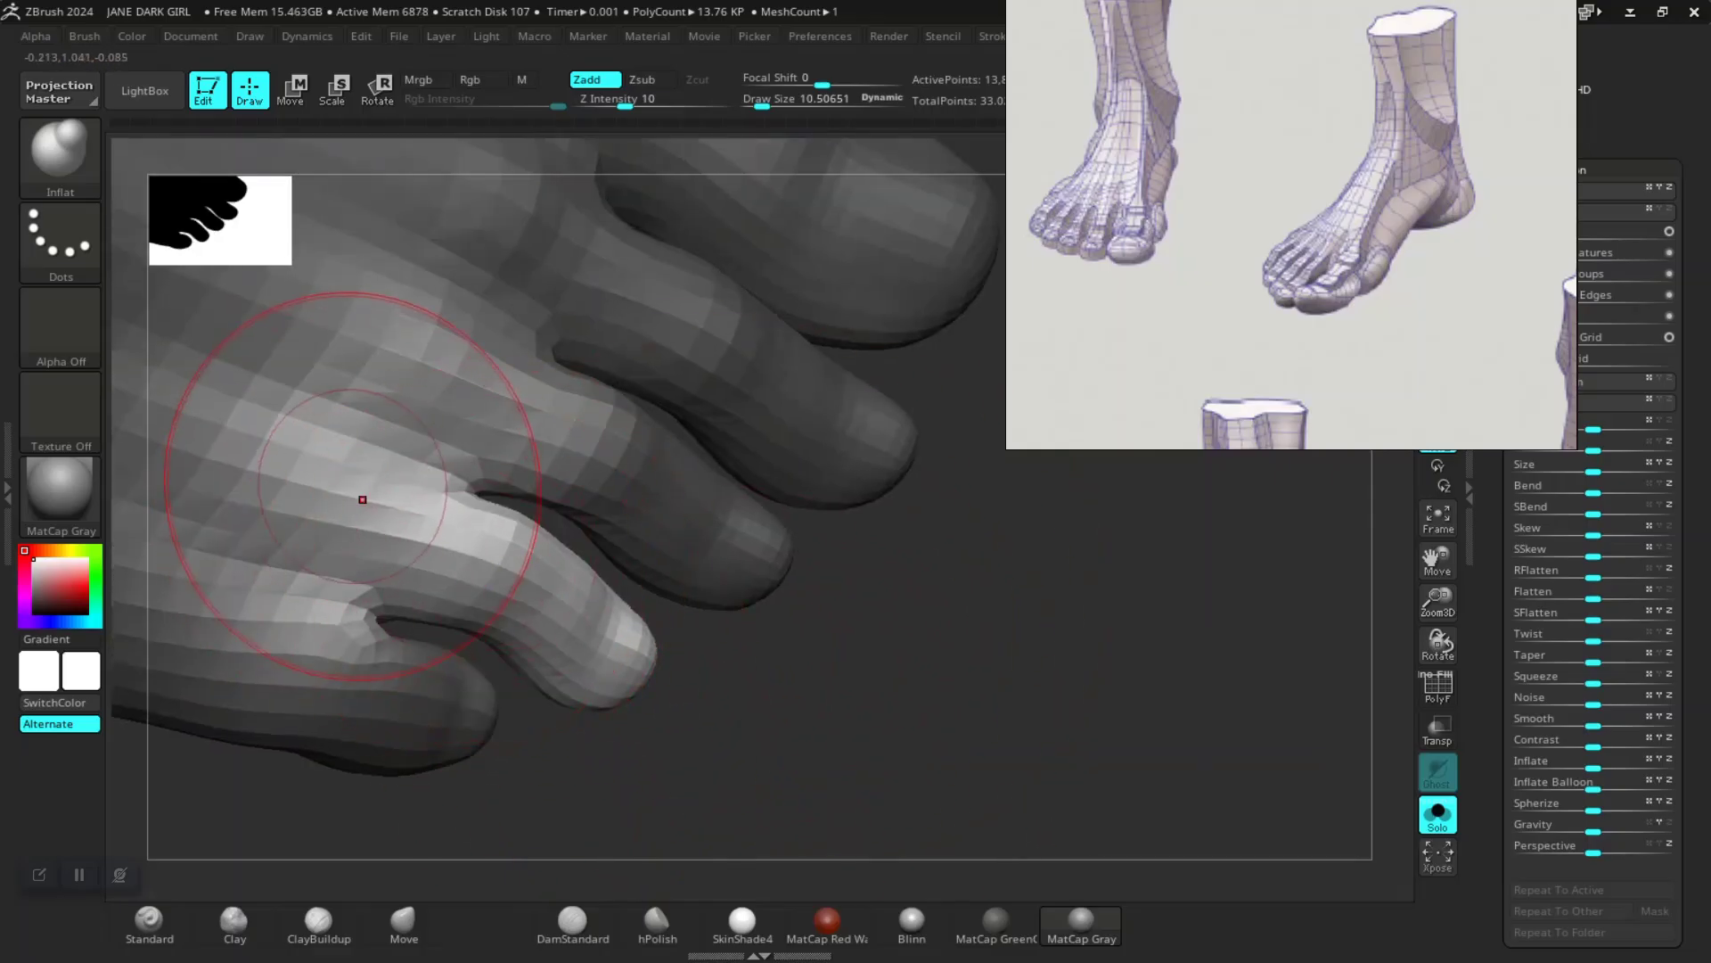
Step: Build up and smooth the fourth toe's knuckle and base where it meets the foot
drag(791, 624, 371, 497)
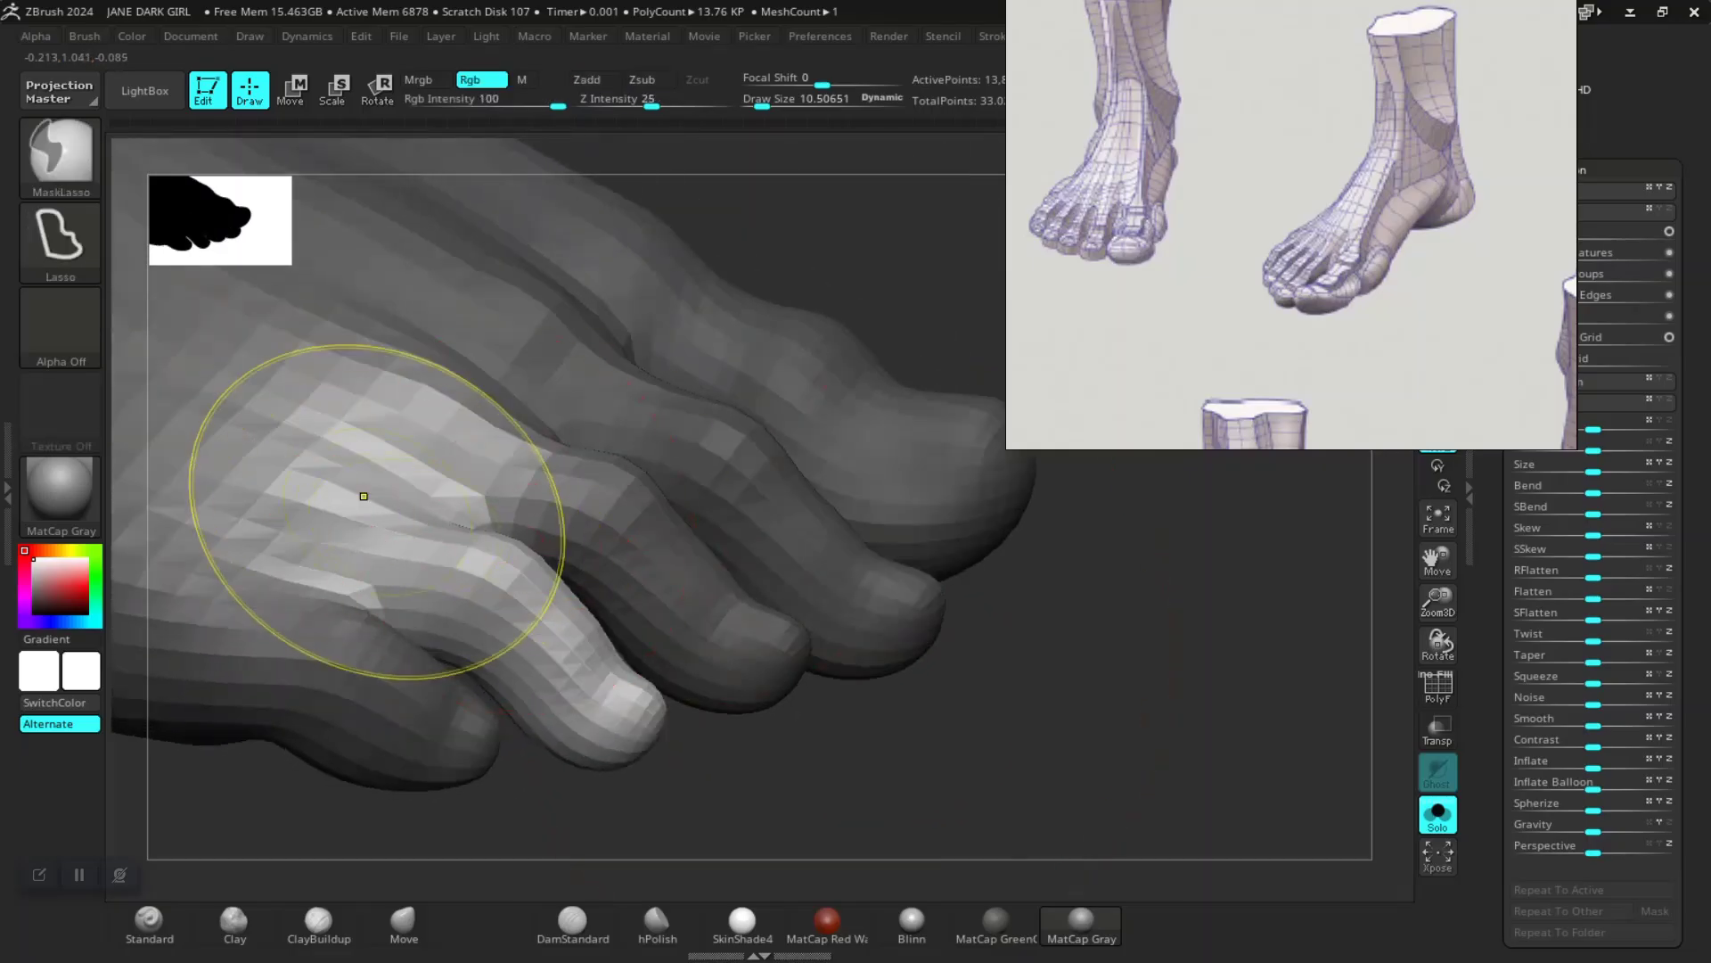
drag(925, 675, 380, 521)
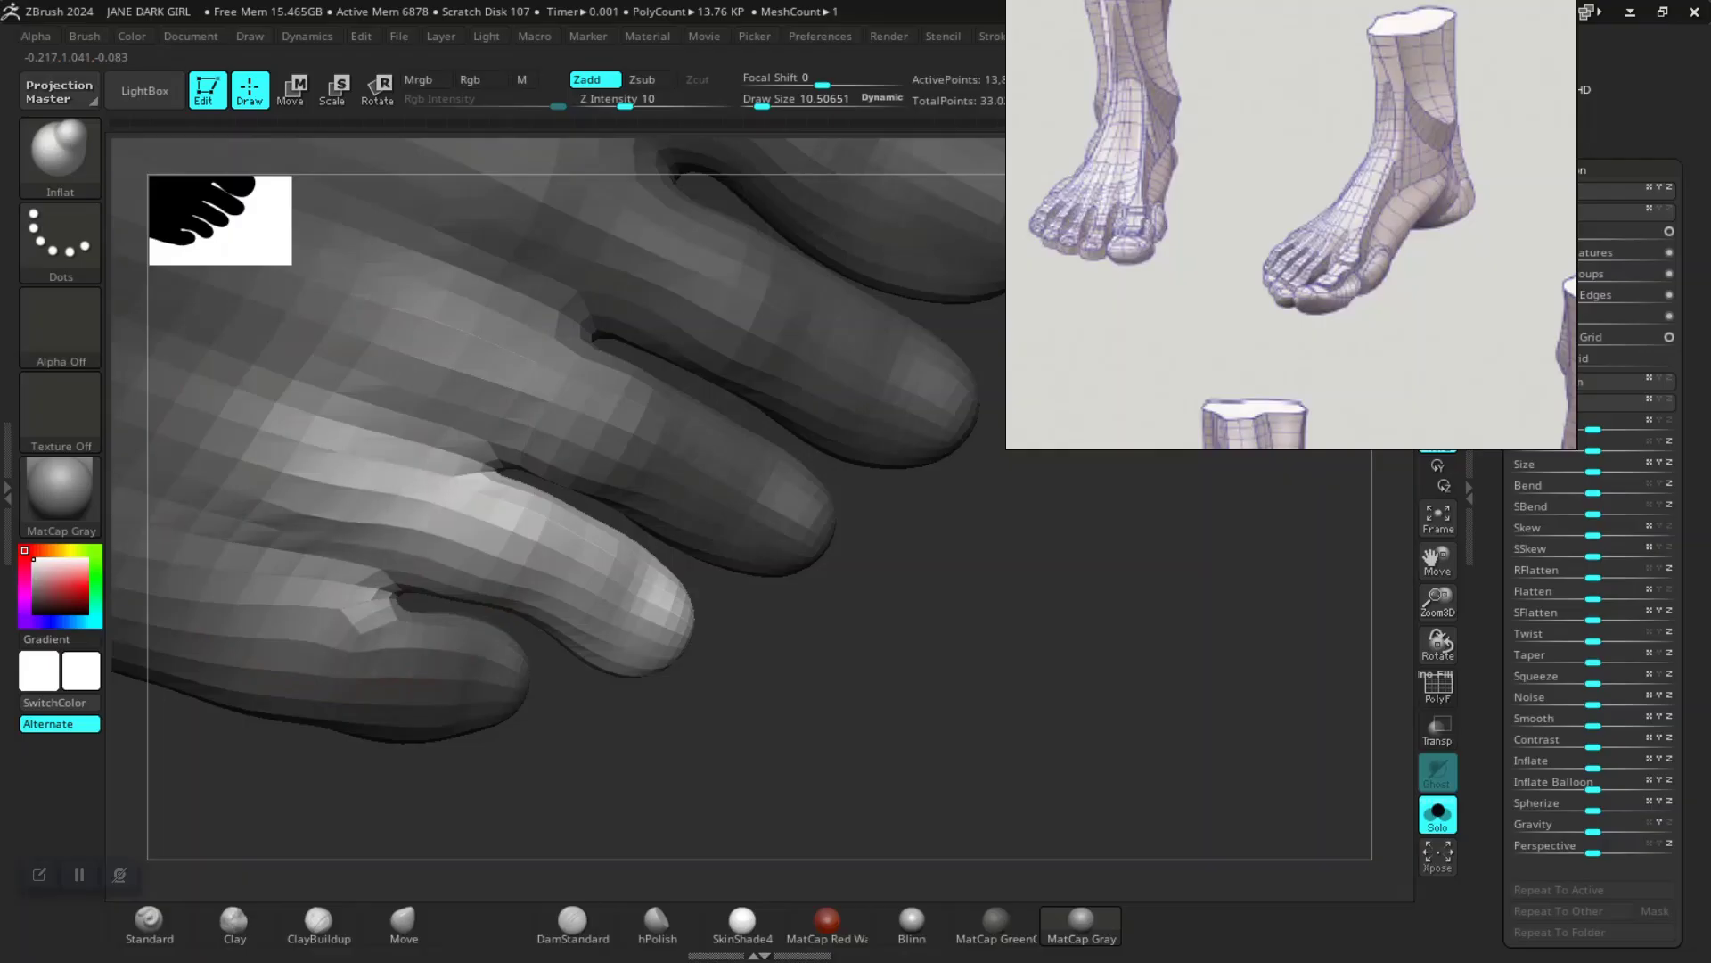
mouse_move(758, 687)
mouse_down()
mouse_move(707, 448)
mouse_move(428, 508)
mouse_up()
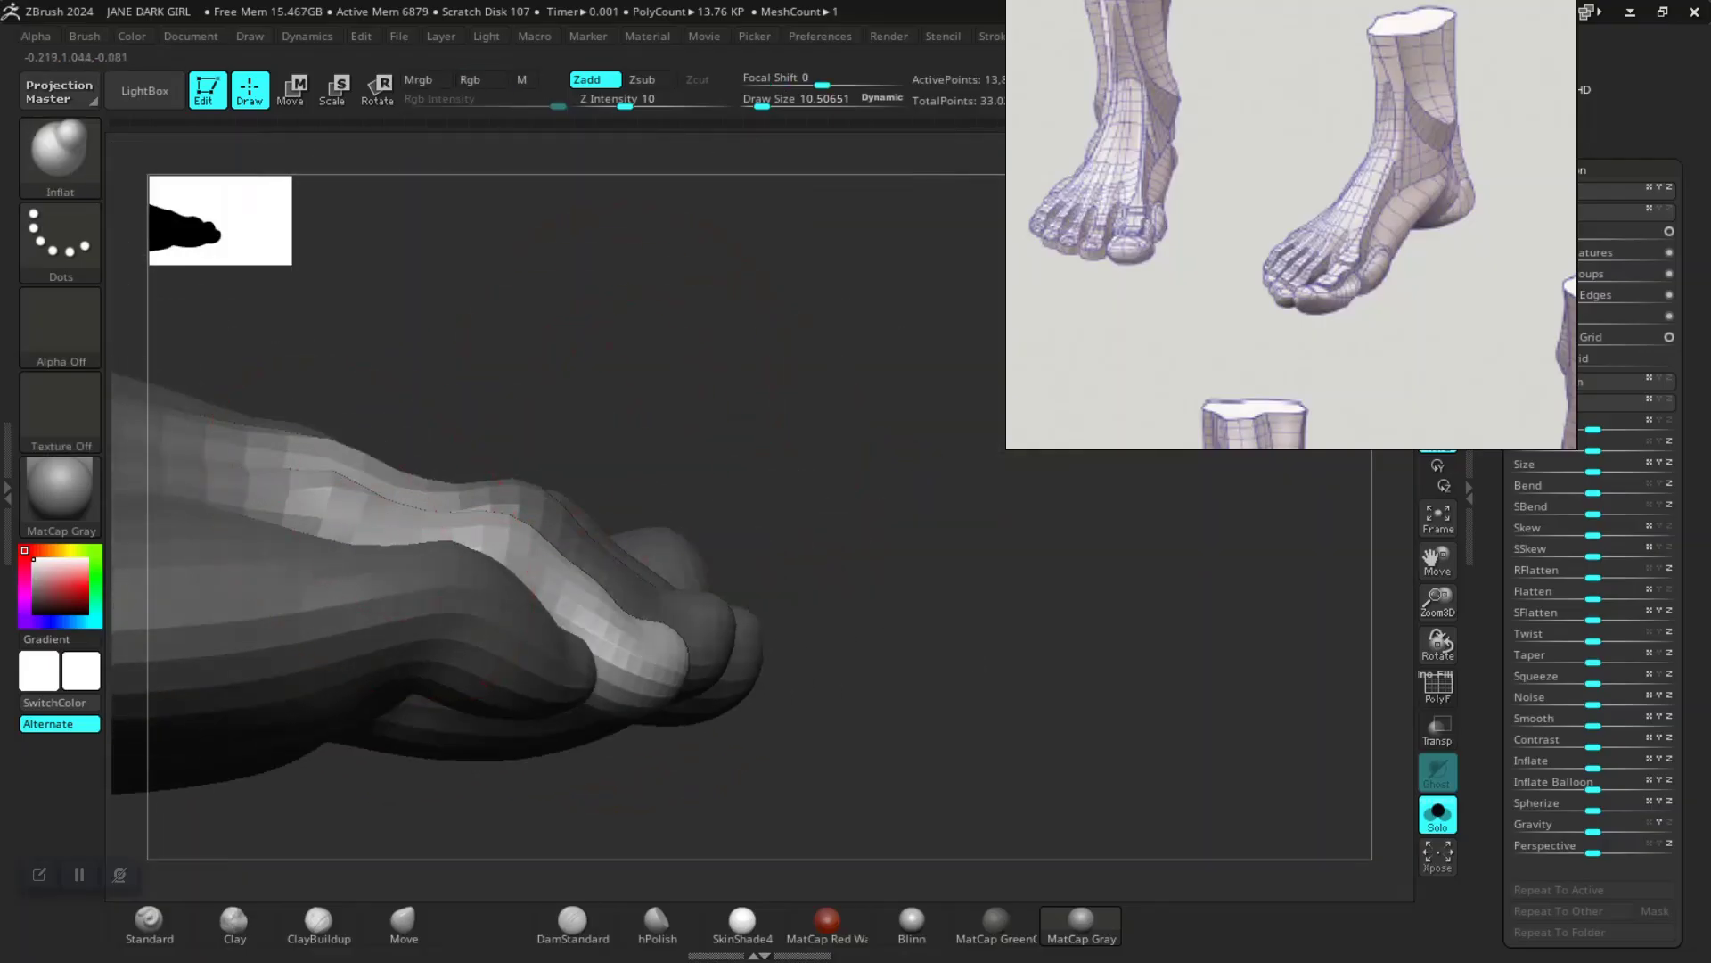
key(shift)
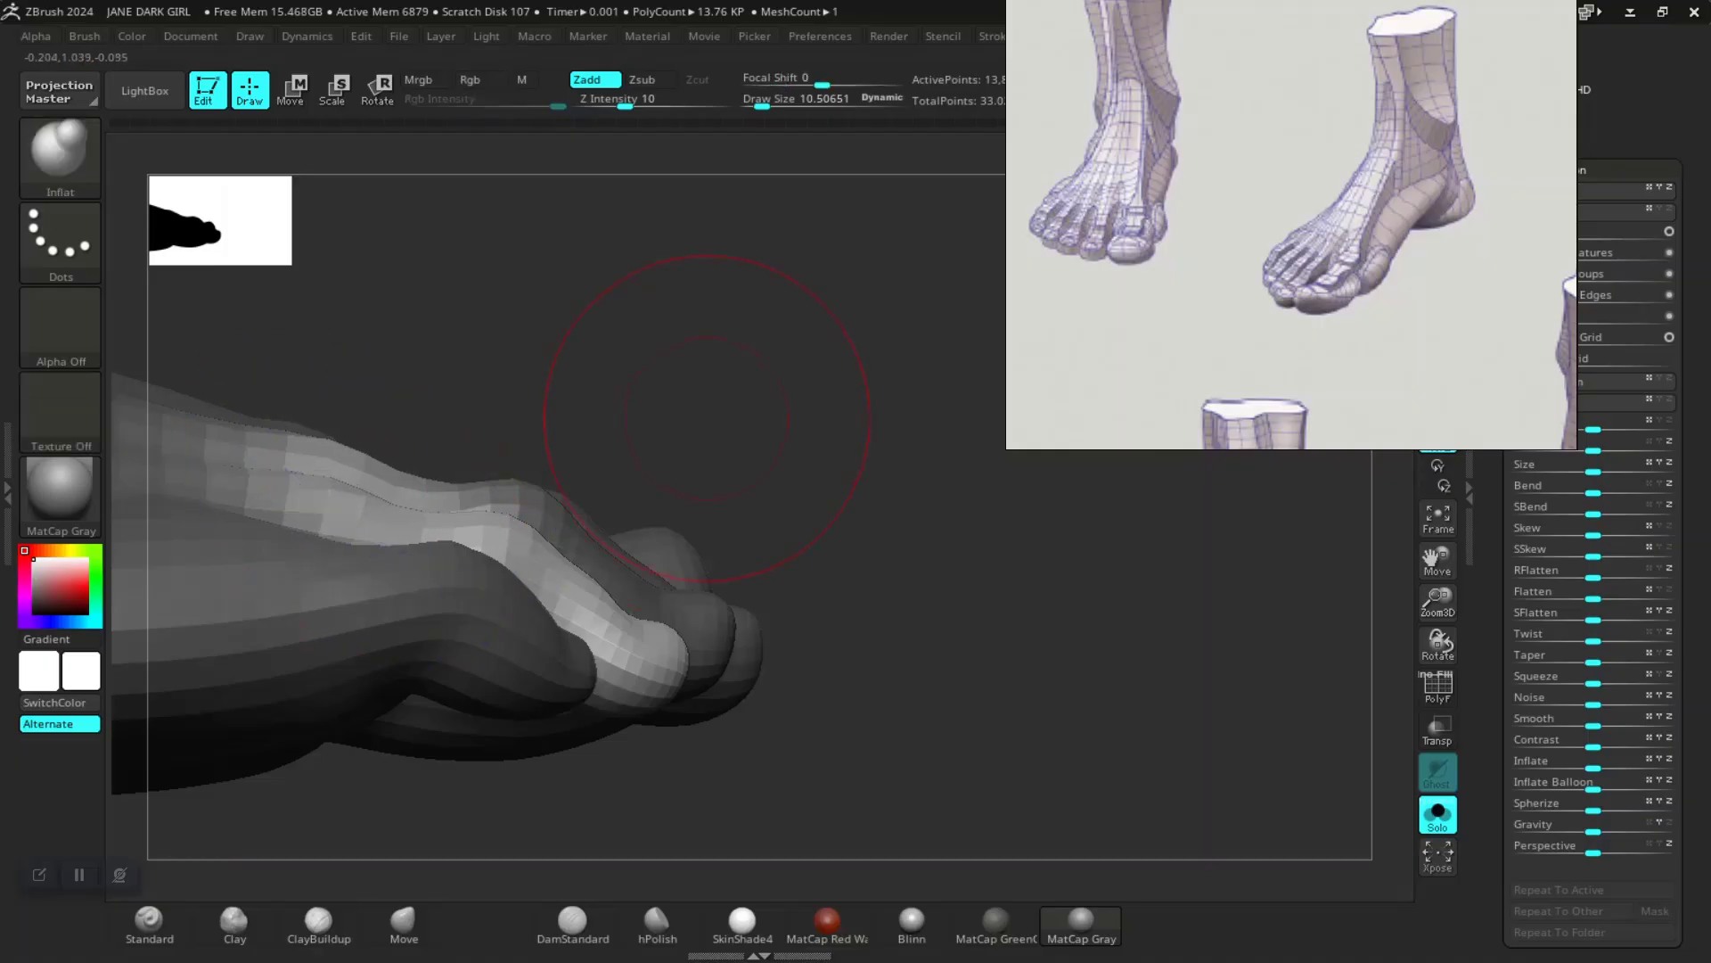
drag(649, 382, 701, 638)
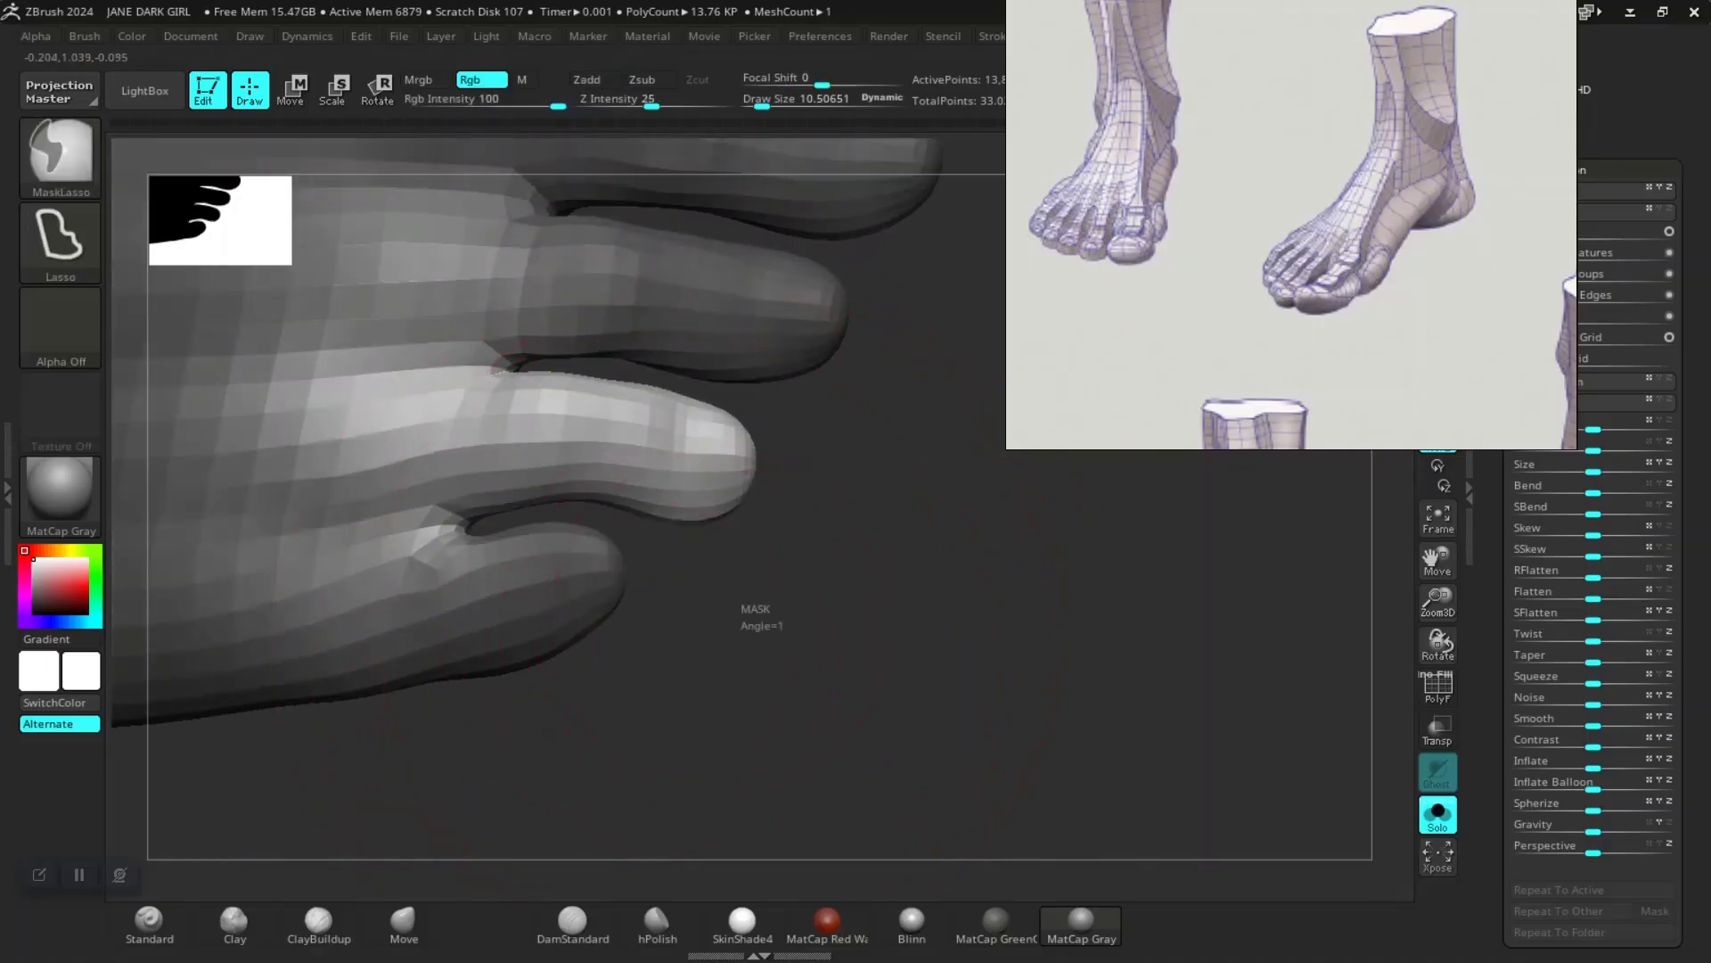
Step: Switch the mask to free the little toe and the adjoining foot while keeping the other toes protected
key(w)
ctrl+click(481, 656)
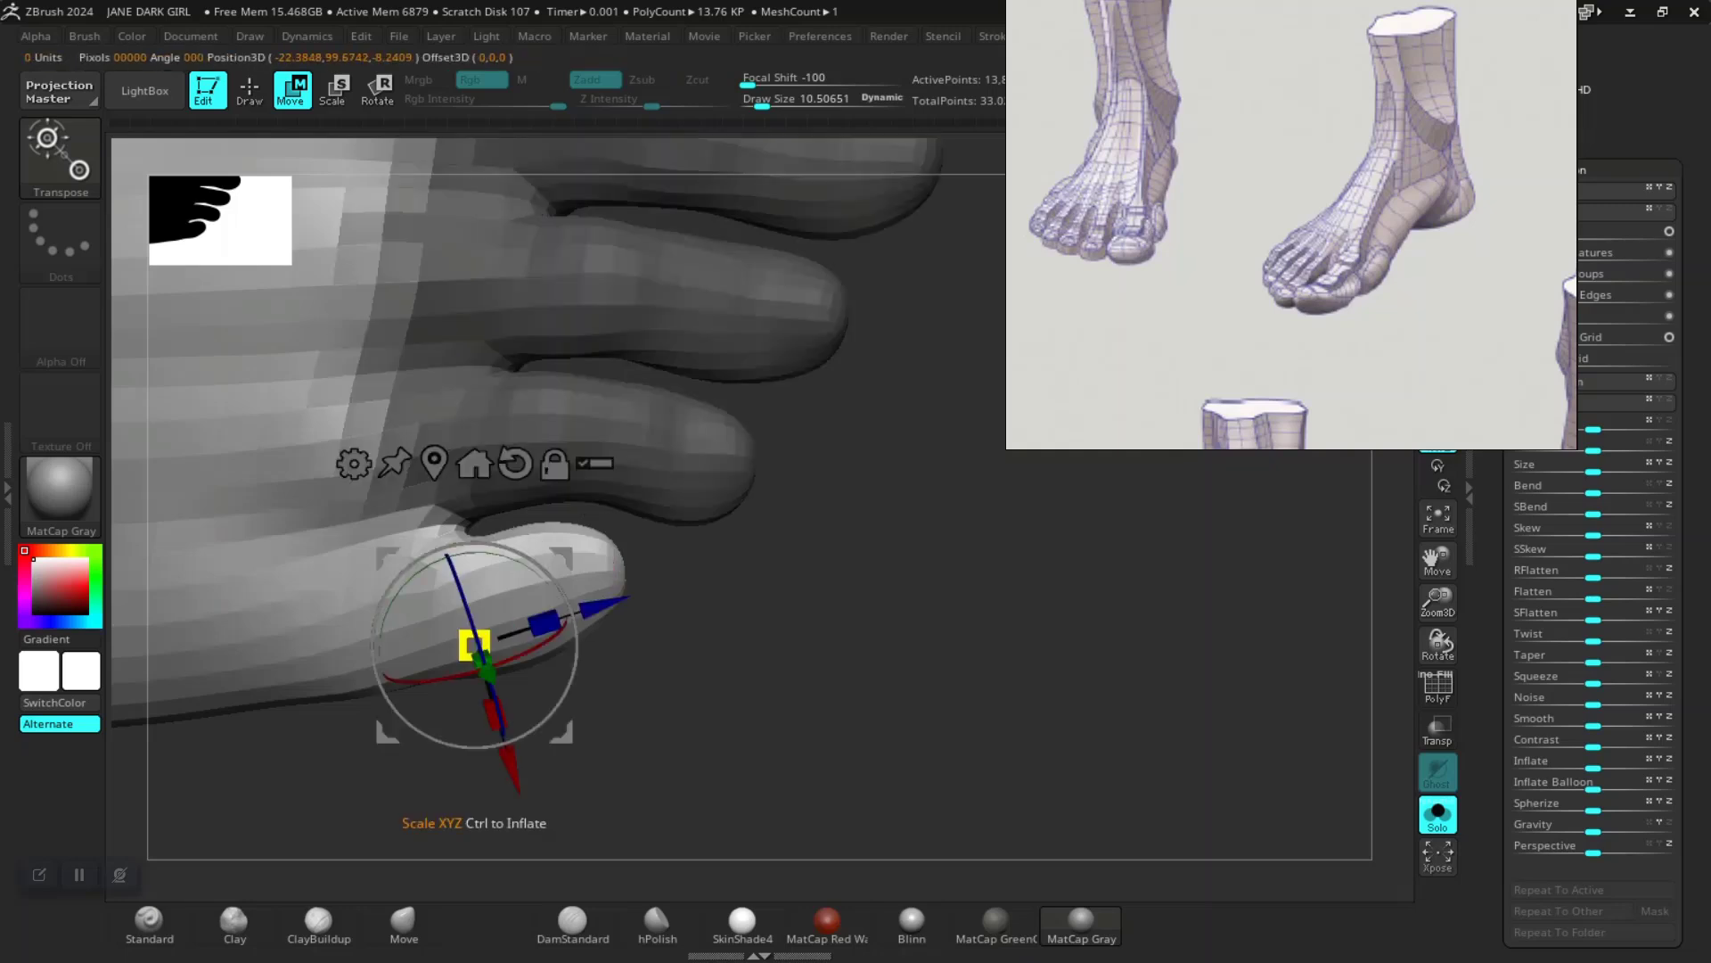
ctrl+click(294, 624)
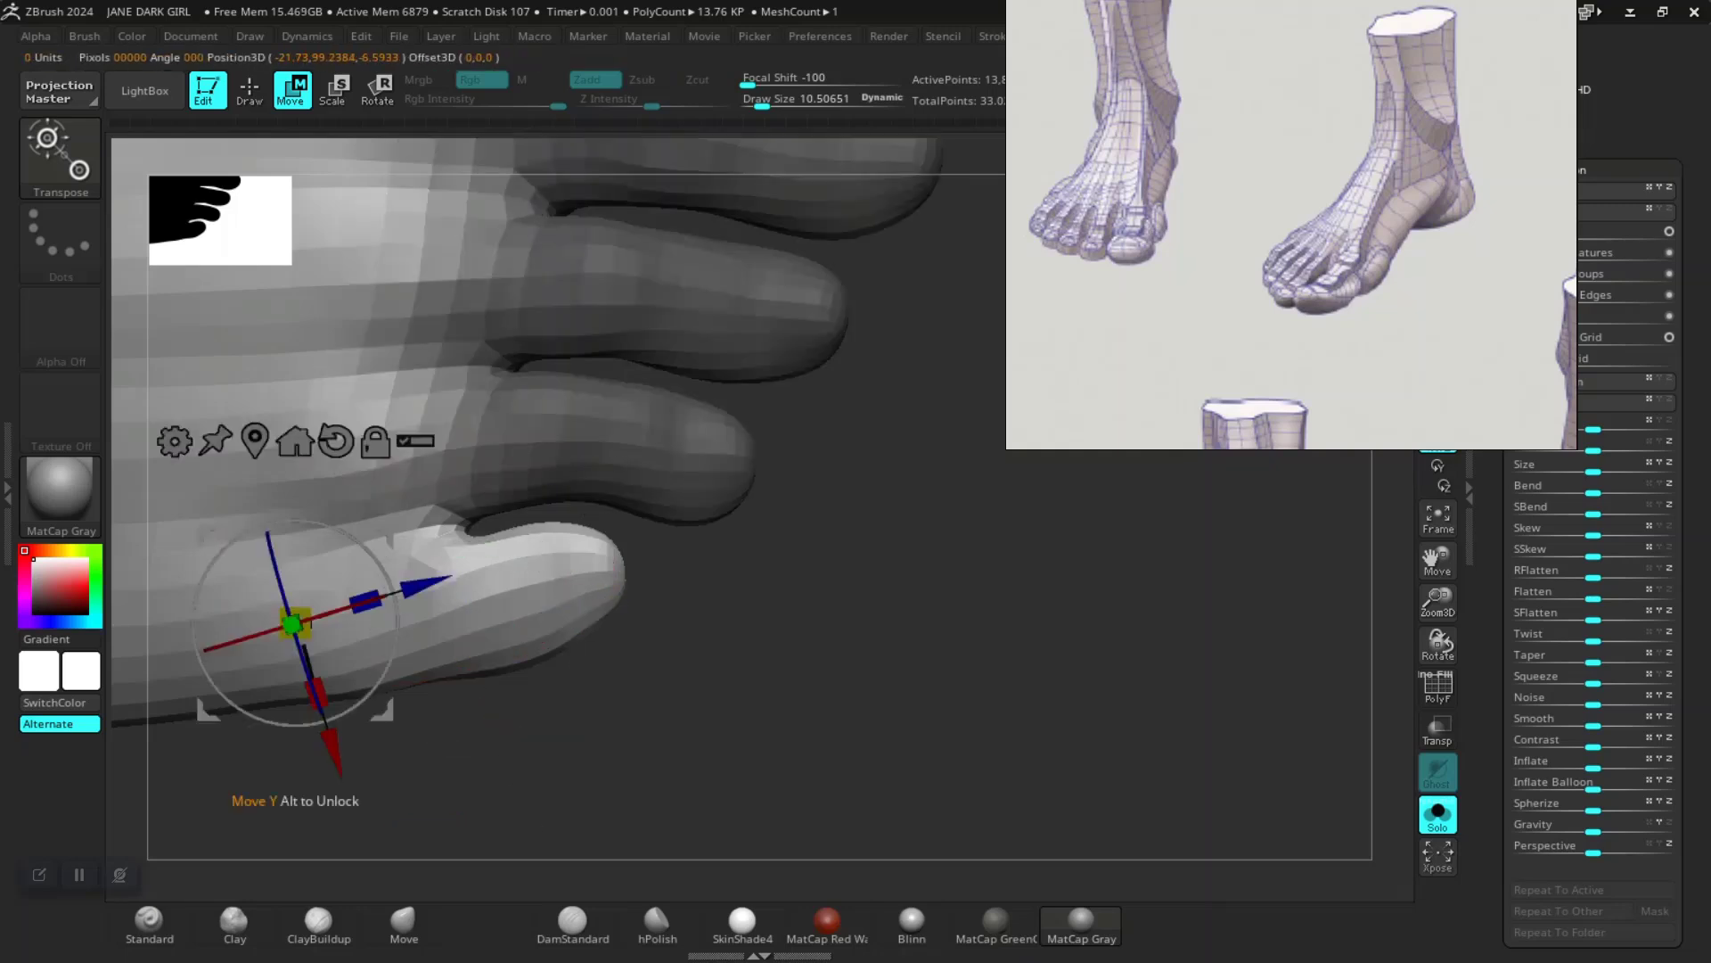
key(q)
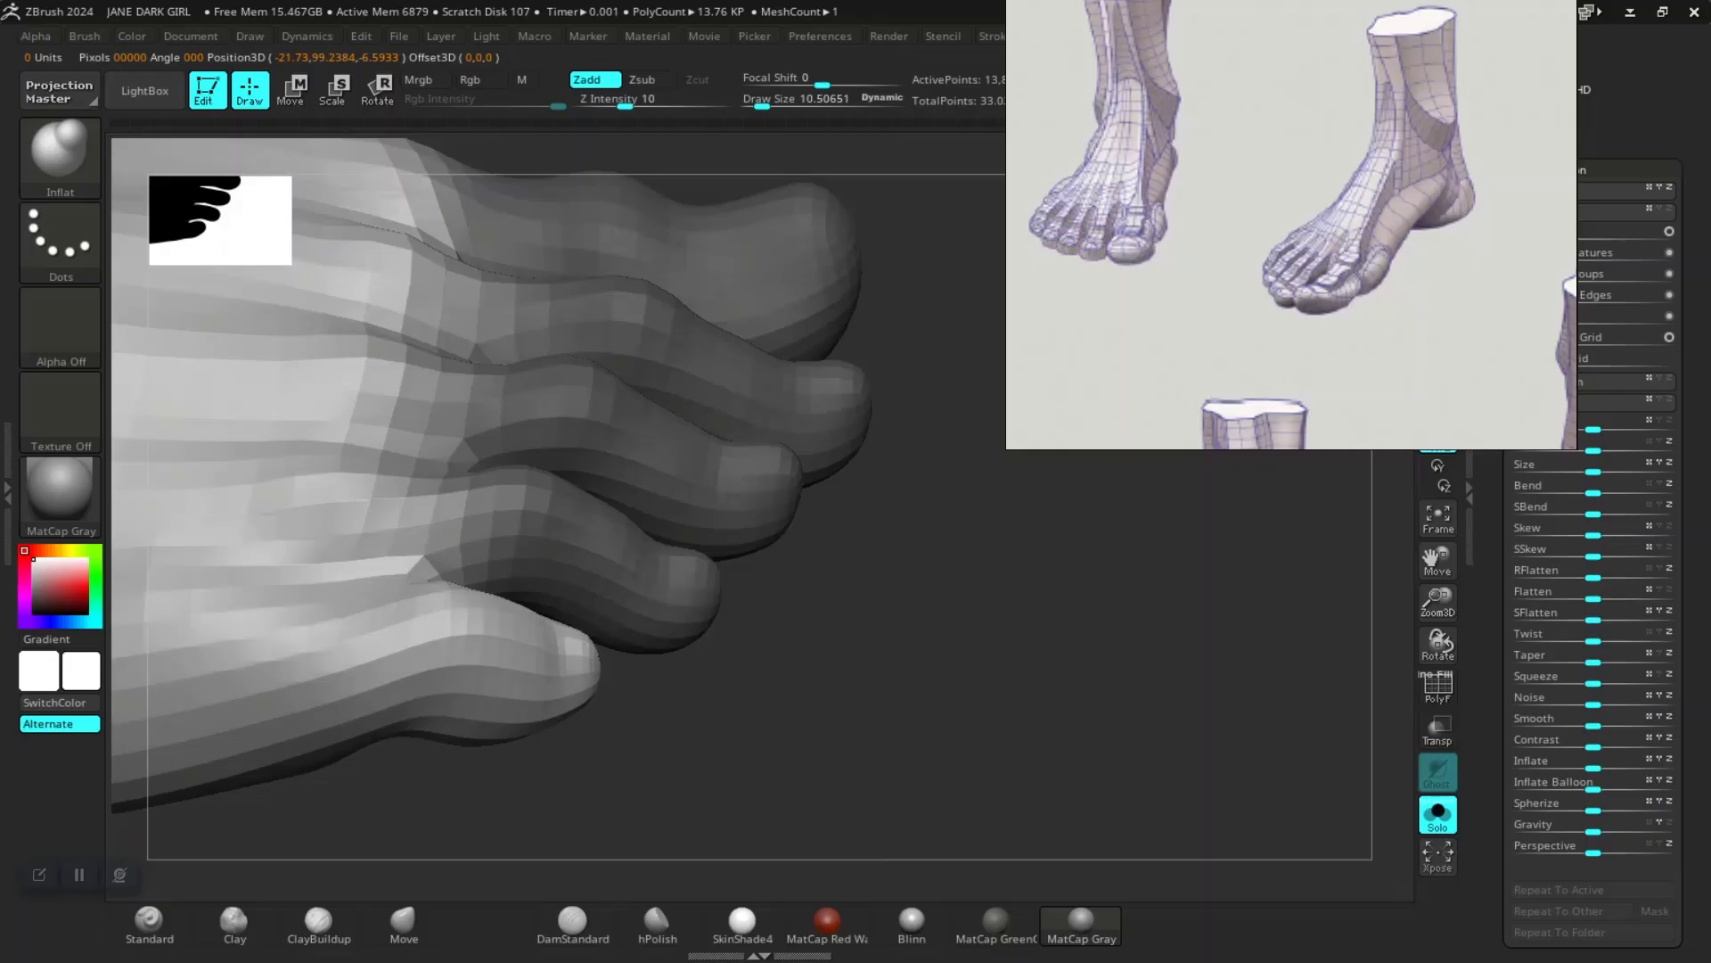
Step: Inflate the little toe and smooth its base along the outer edge of the foot
mouse_move(802, 651)
mouse_down()
mouse_move(794, 579)
mouse_move(791, 753)
mouse_up()
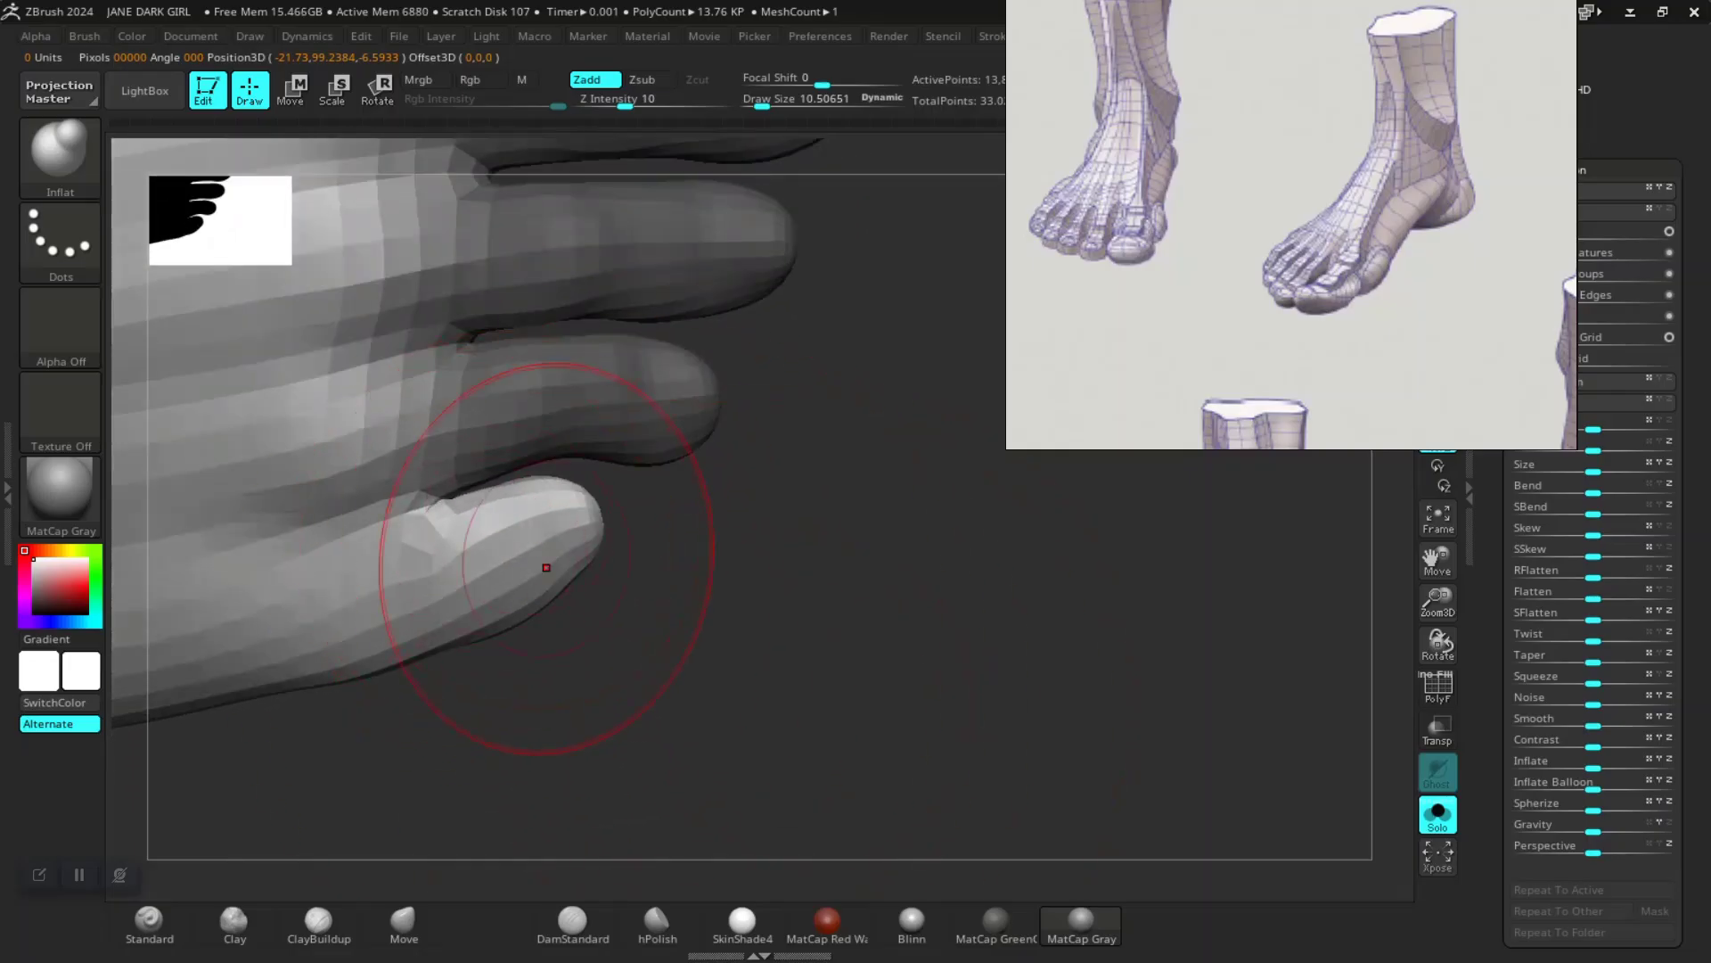
right_drag(431, 630, 457, 541)
mouse_move(540, 622)
right_down()
mouse_move(488, 605)
mouse_move(612, 627)
right_up()
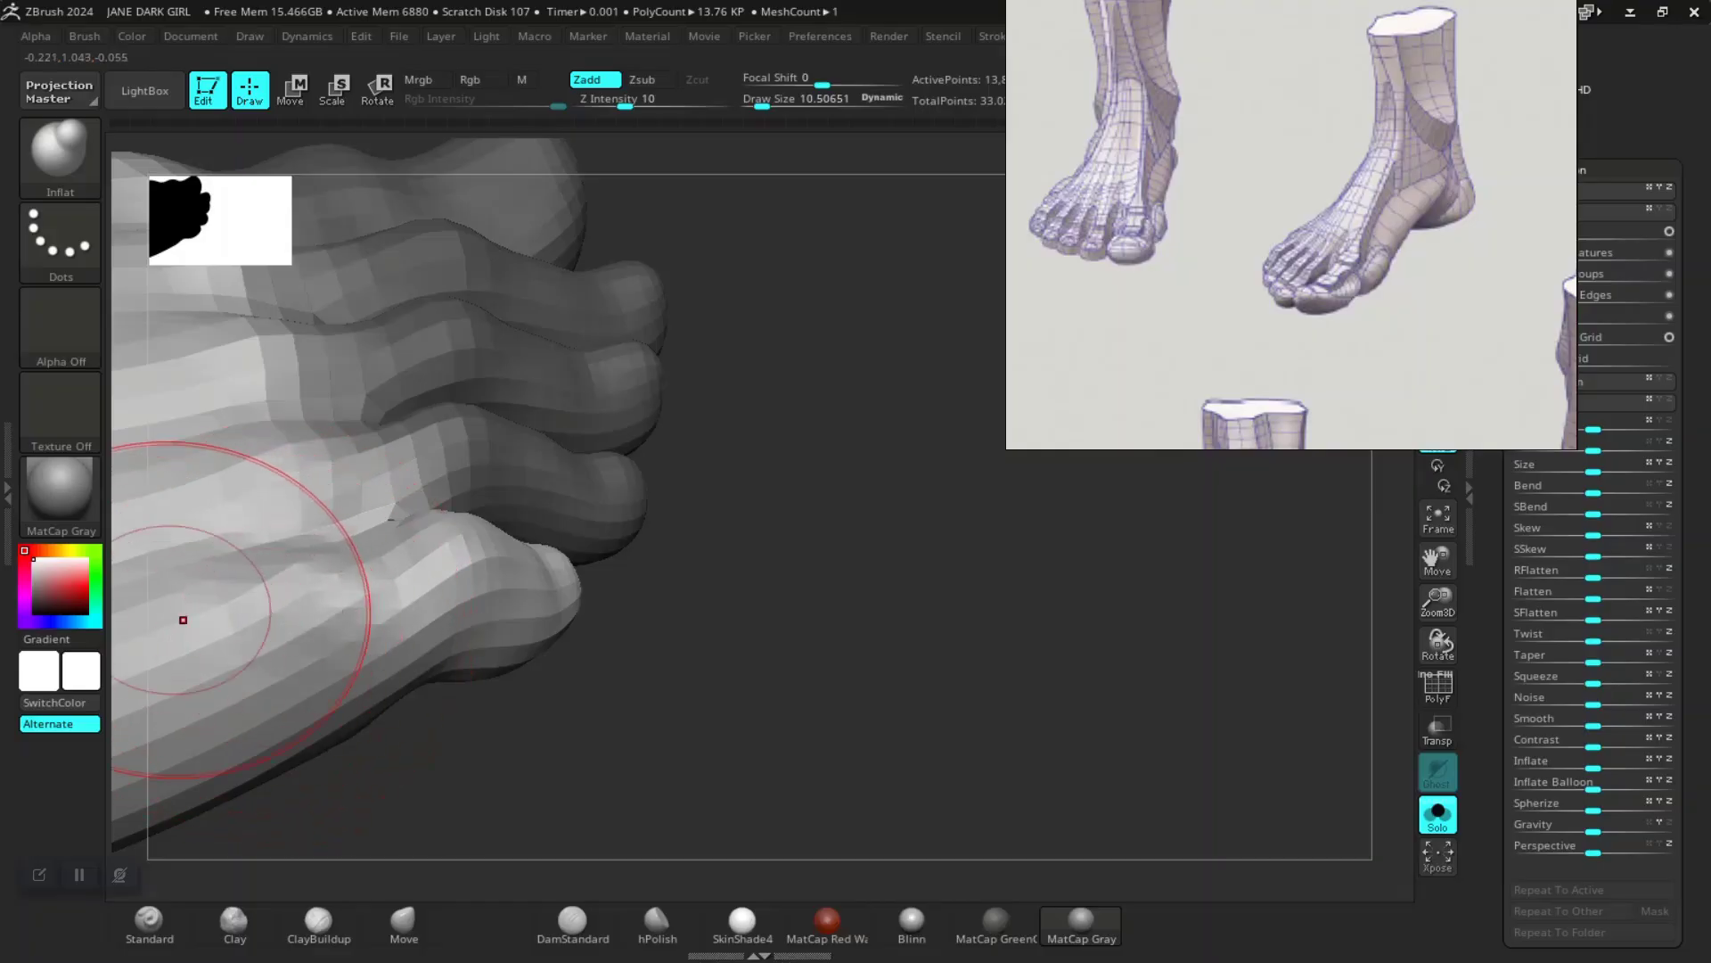
shift+drag(317, 625, 316, 615)
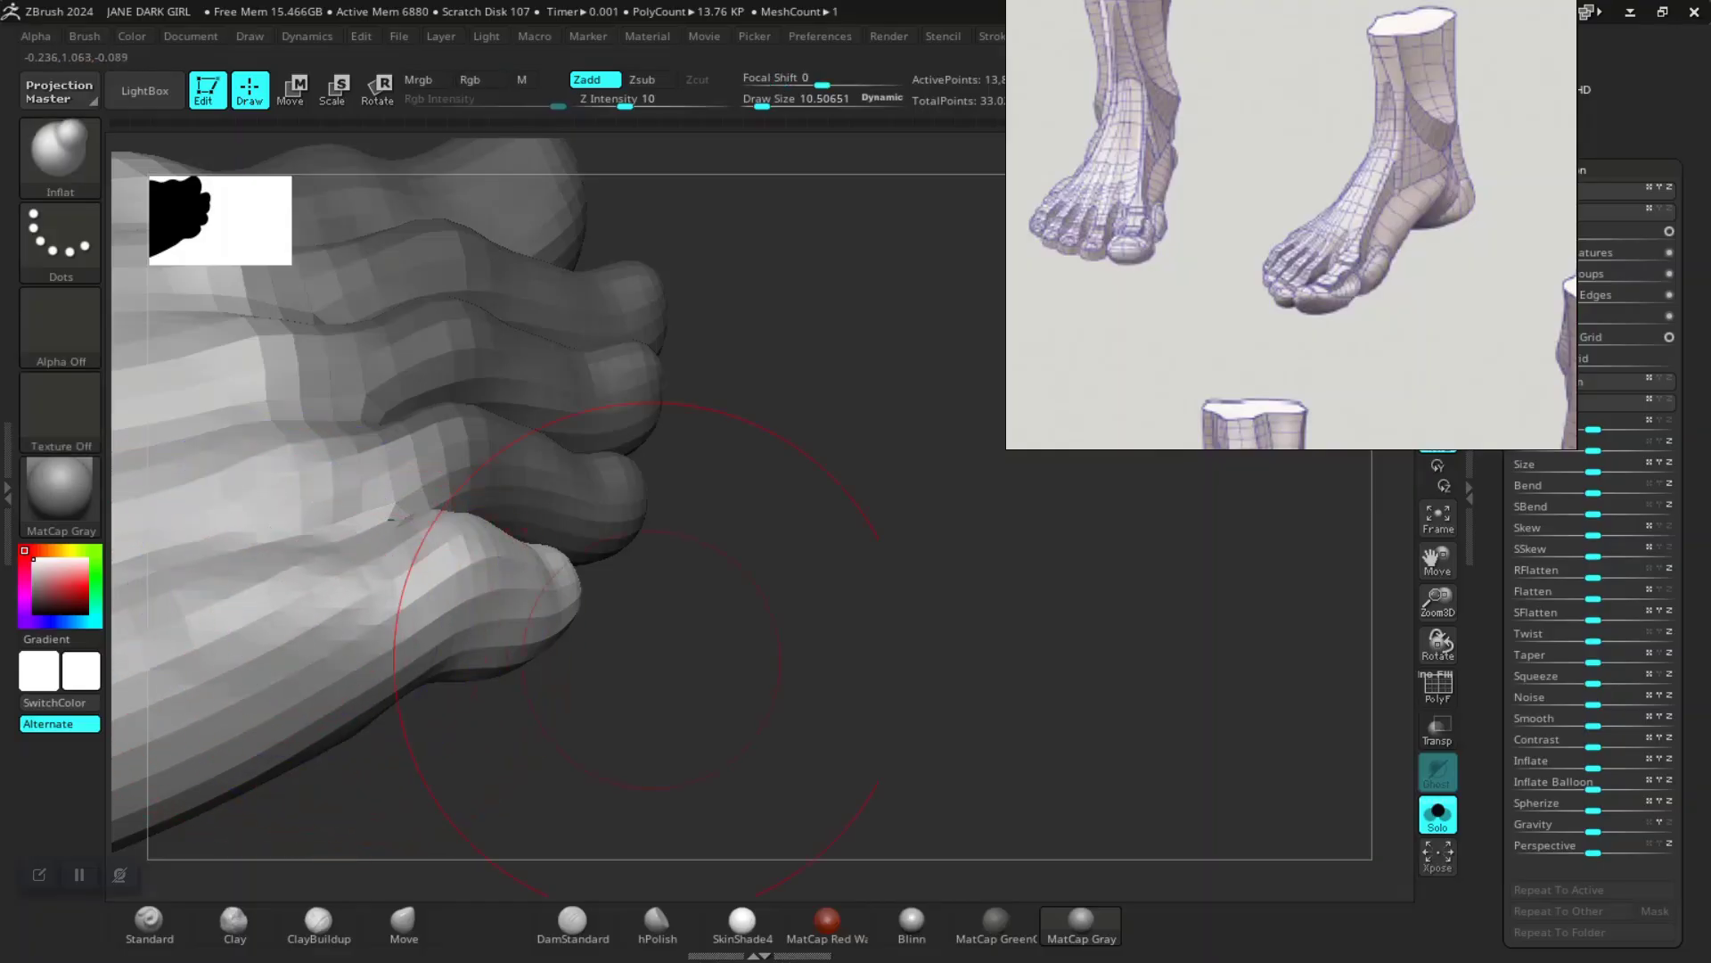
ctrl+right_drag(713, 640, 497, 477)
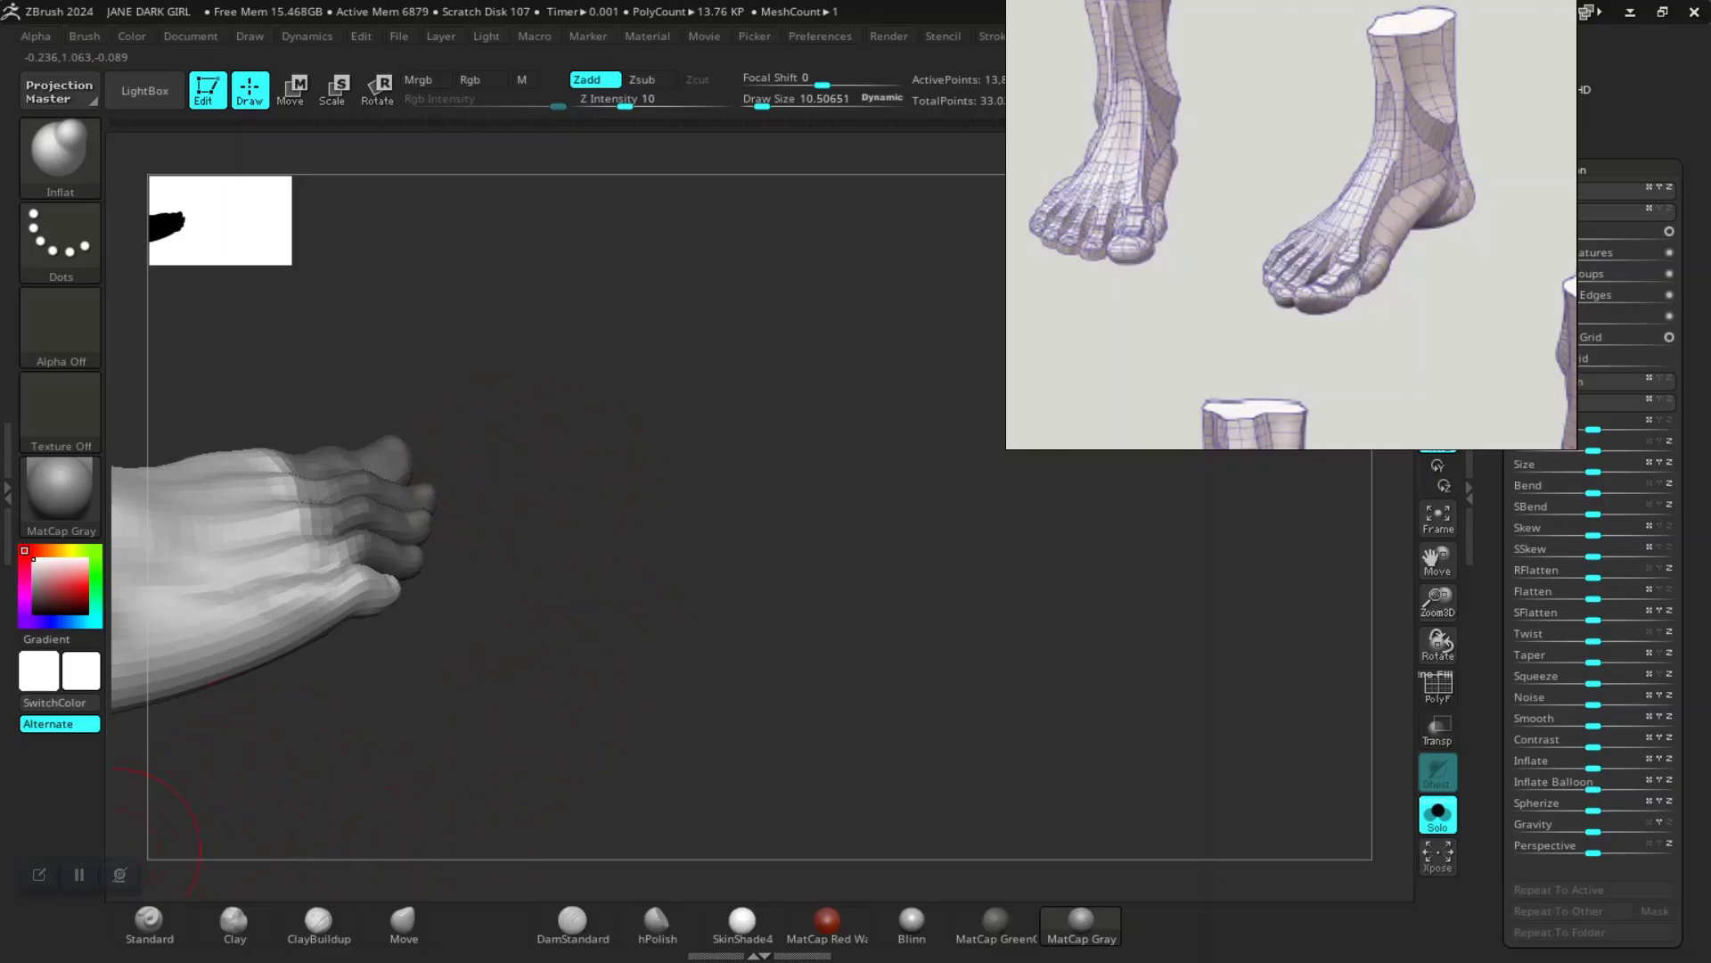
Step: Clear the mask and check the whole foot from the inner side and from above
right_drag(118, 850, 571, 598)
ctrl+drag(581, 592, 705, 637)
right_drag(745, 611, 596, 740)
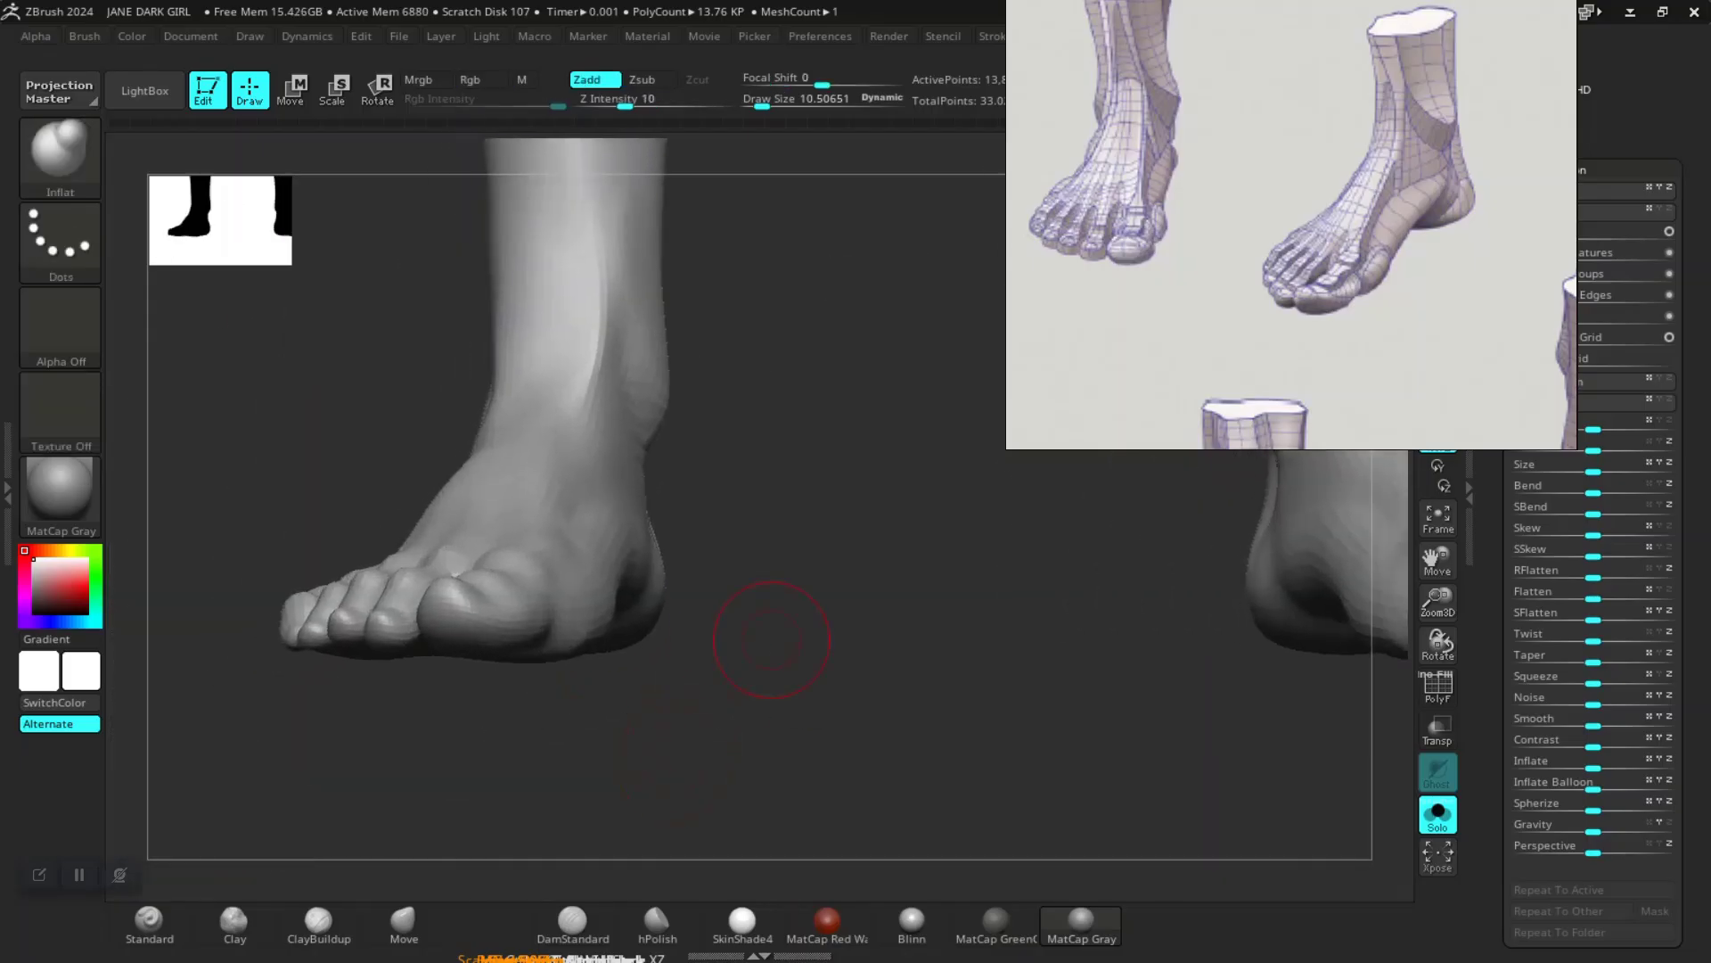
mouse_move(764, 649)
right_down()
mouse_move(772, 740)
mouse_move(843, 659)
mouse_move(777, 695)
mouse_move(795, 707)
mouse_move(804, 684)
mouse_move(828, 724)
right_up()
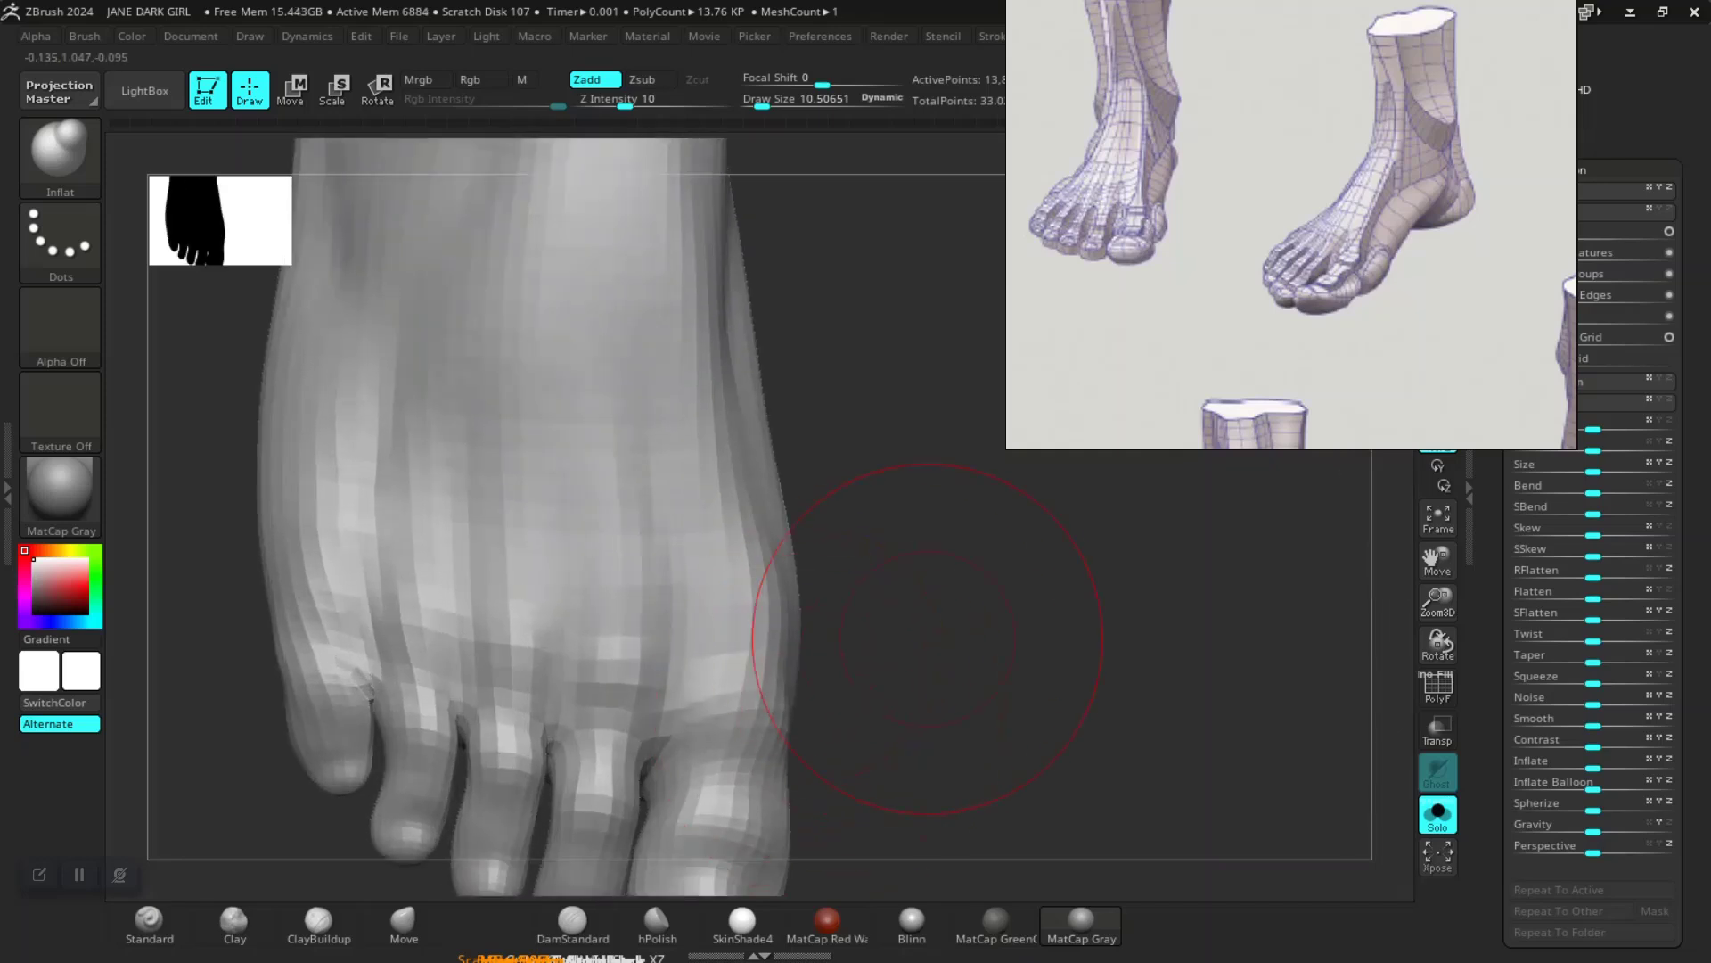
Step: Inflate and smooth the ball of the foot and the area where the toes join the forefoot
right_drag(927, 638, 592, 657)
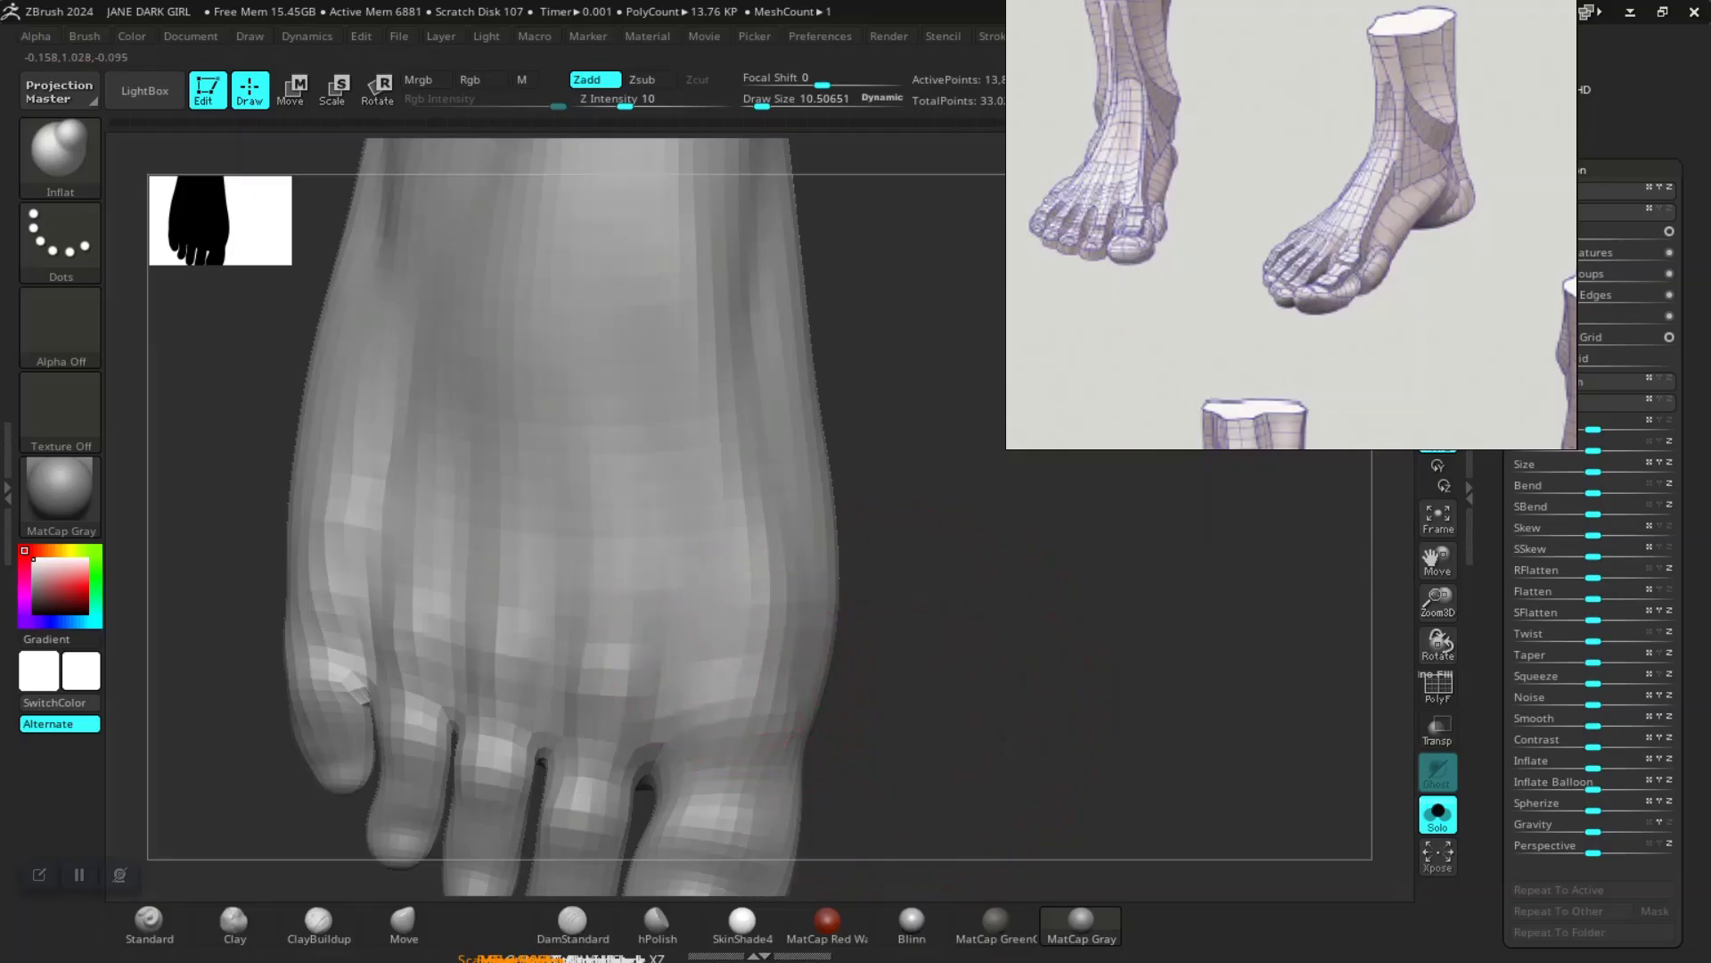
drag(998, 678, 821, 695)
key(w)
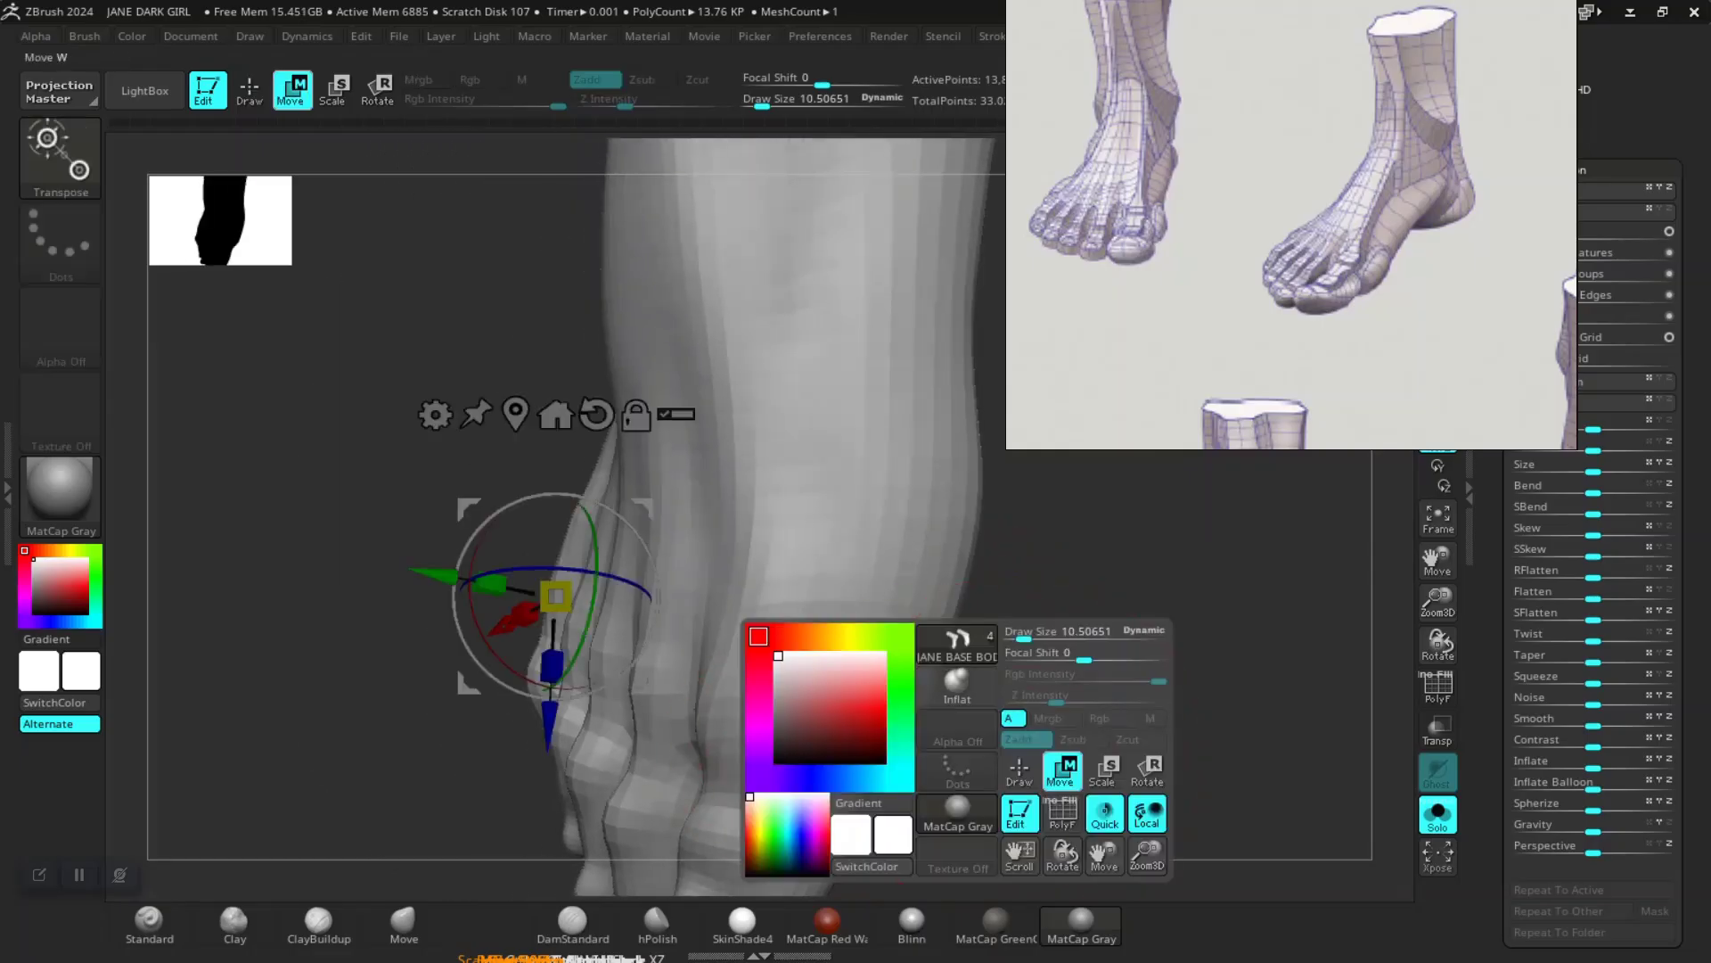
key(q)
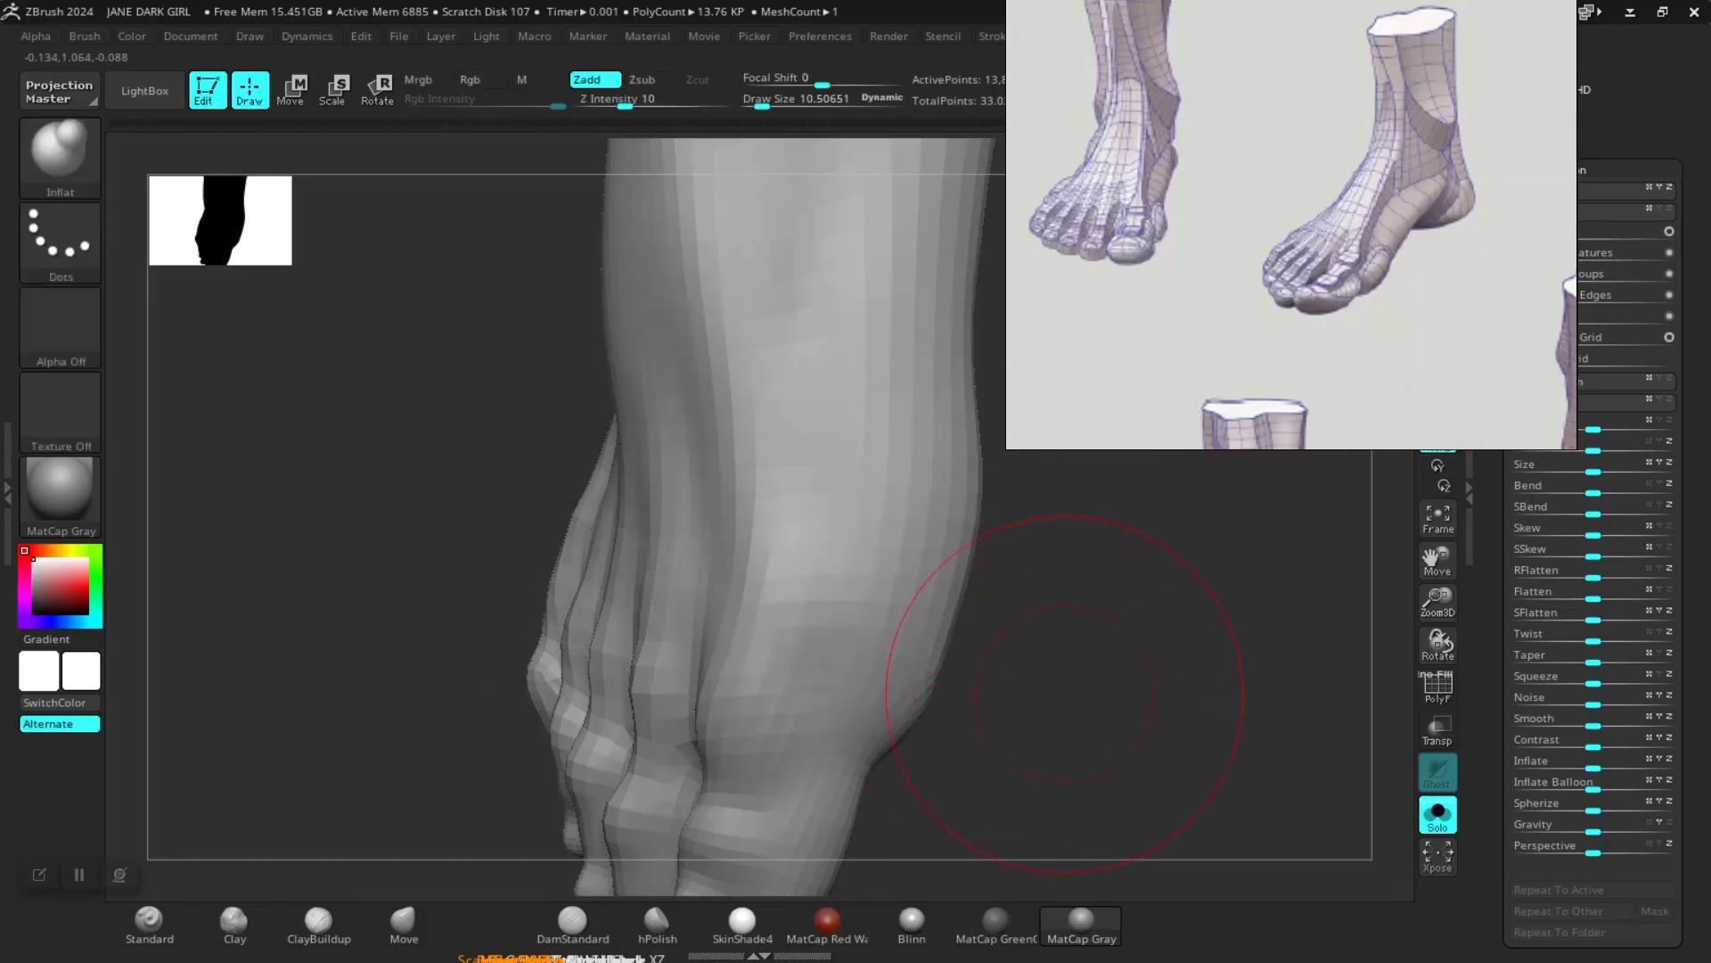
drag(1065, 693, 1030, 685)
key(f)
mouse_move(783, 585)
mouse_down()
mouse_move(845, 573)
mouse_move(821, 588)
mouse_move(905, 528)
mouse_move(910, 579)
mouse_move(883, 647)
mouse_move(829, 577)
mouse_move(870, 615)
mouse_move(879, 594)
mouse_move(573, 462)
mouse_up()
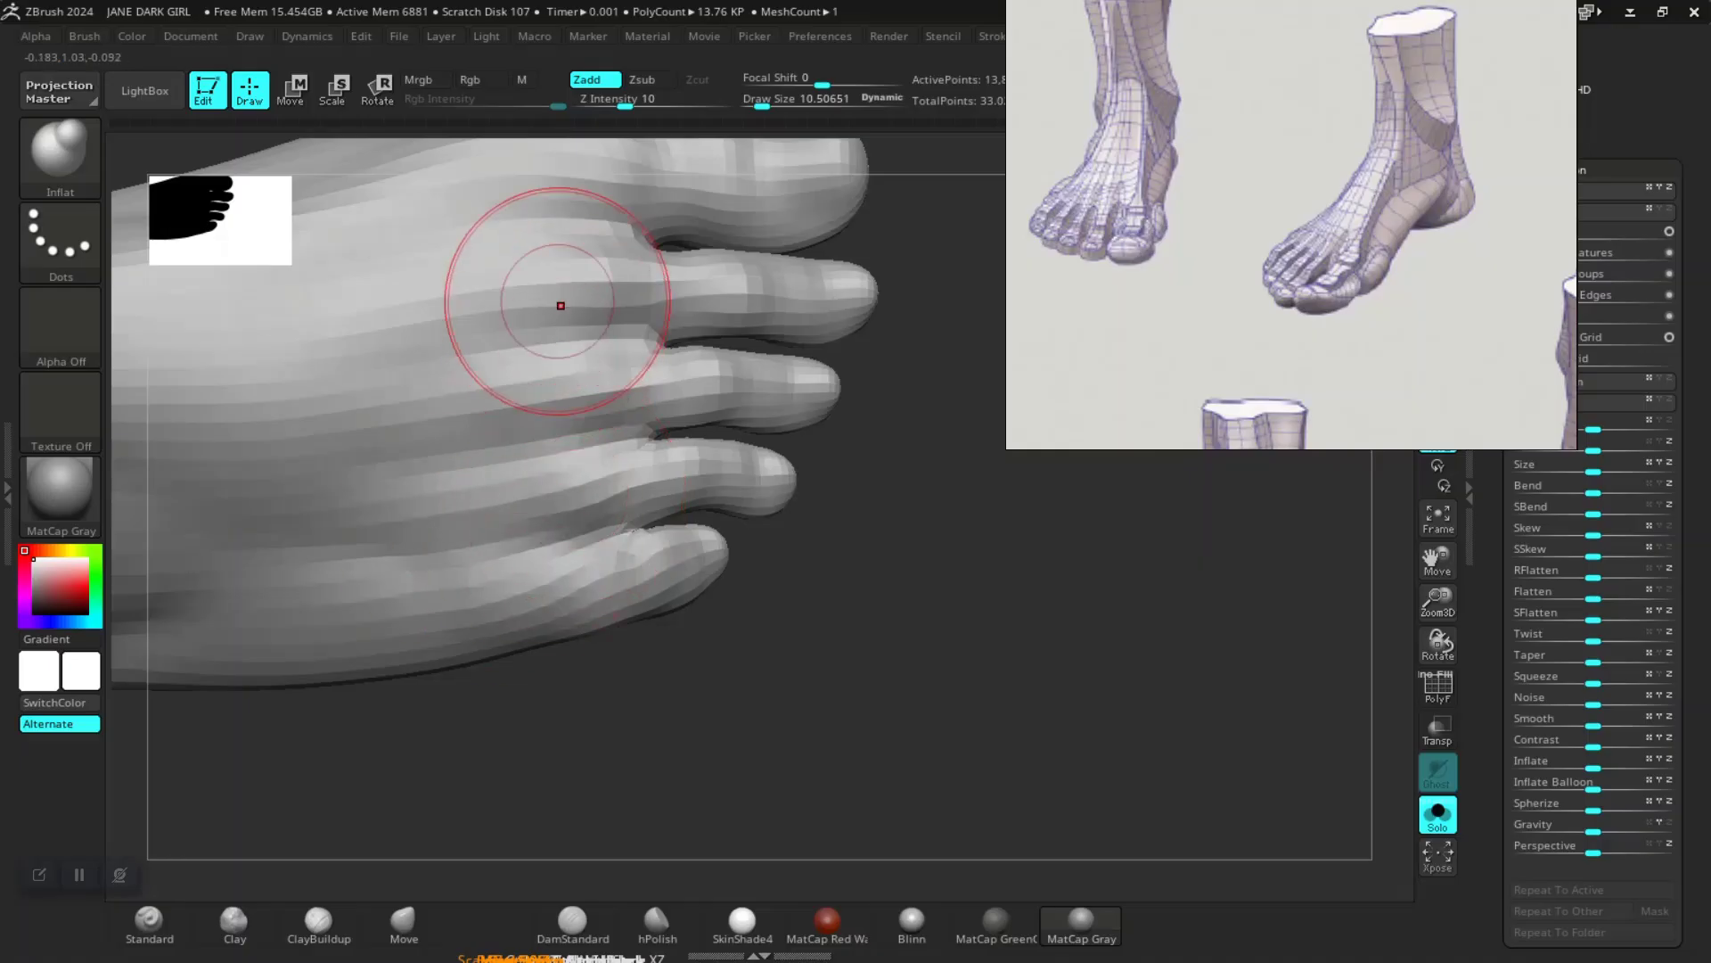
Step: Enlarge the Inflat brush to a draw size of about 25.5, and fill out and smooth the heel
mouse_move(798, 522)
alt+mouse_down()
mouse_move(798, 604)
mouse_move(793, 500)
alt+mouse_up()
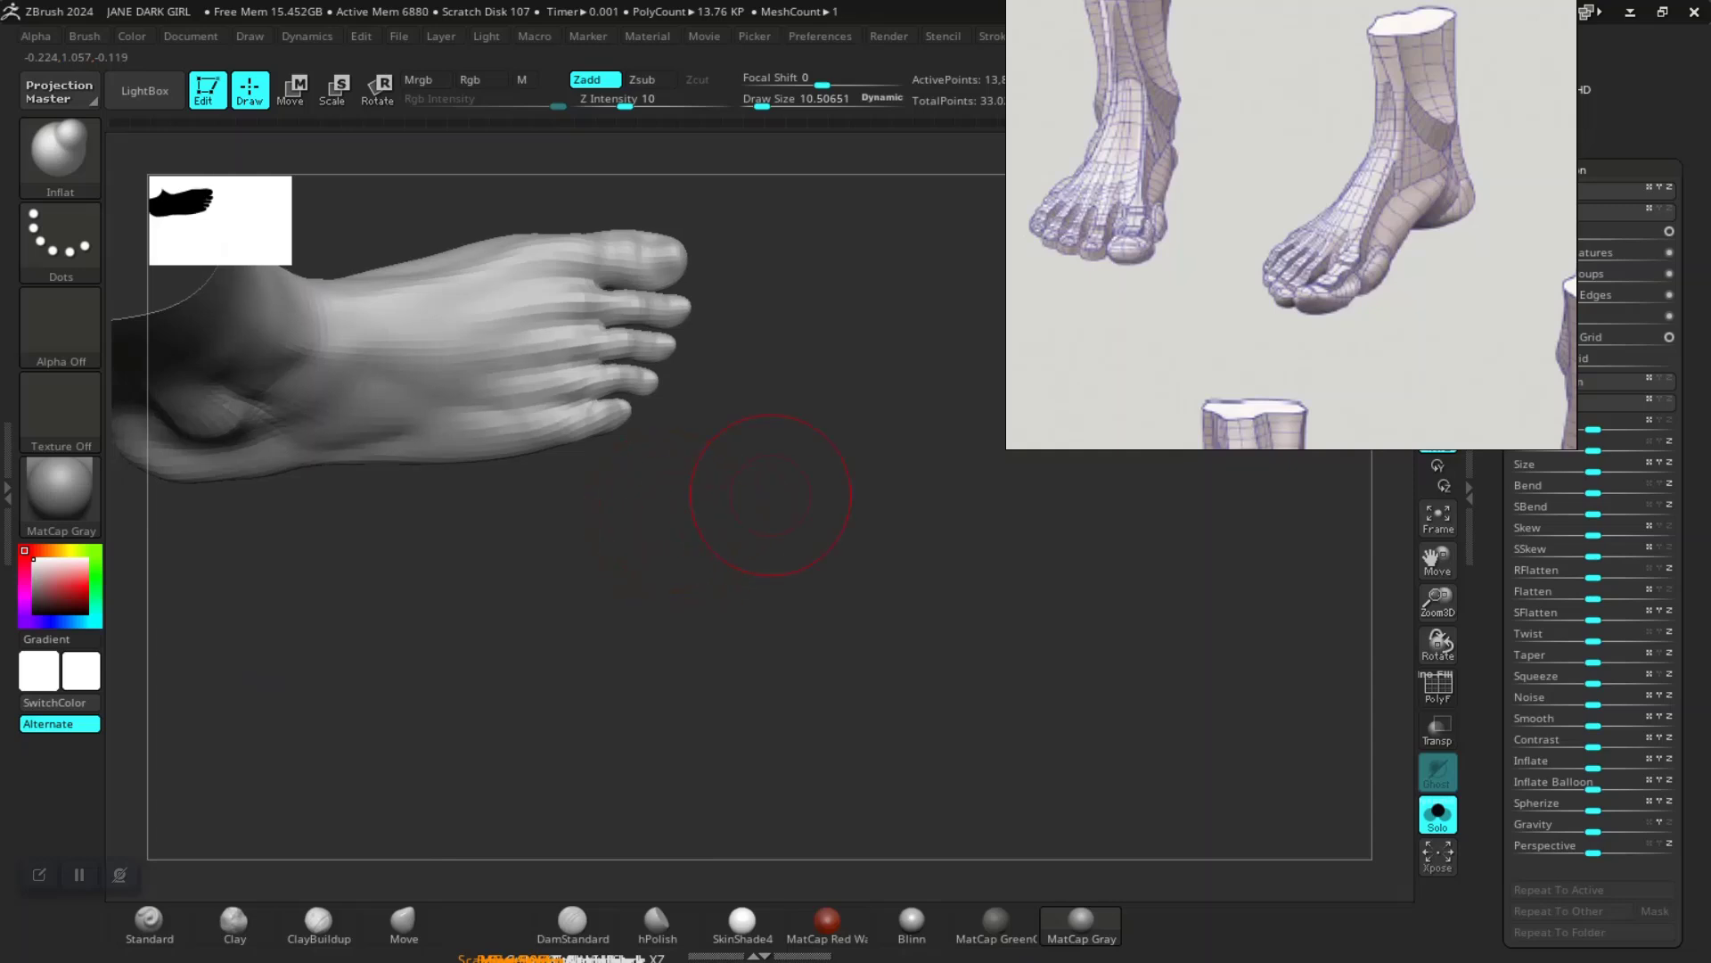
mouse_move(695, 525)
mouse_down()
mouse_move(749, 597)
mouse_move(874, 535)
mouse_move(766, 499)
mouse_move(764, 584)
mouse_move(762, 485)
mouse_move(668, 531)
mouse_up()
alt+drag(752, 459, 713, 607)
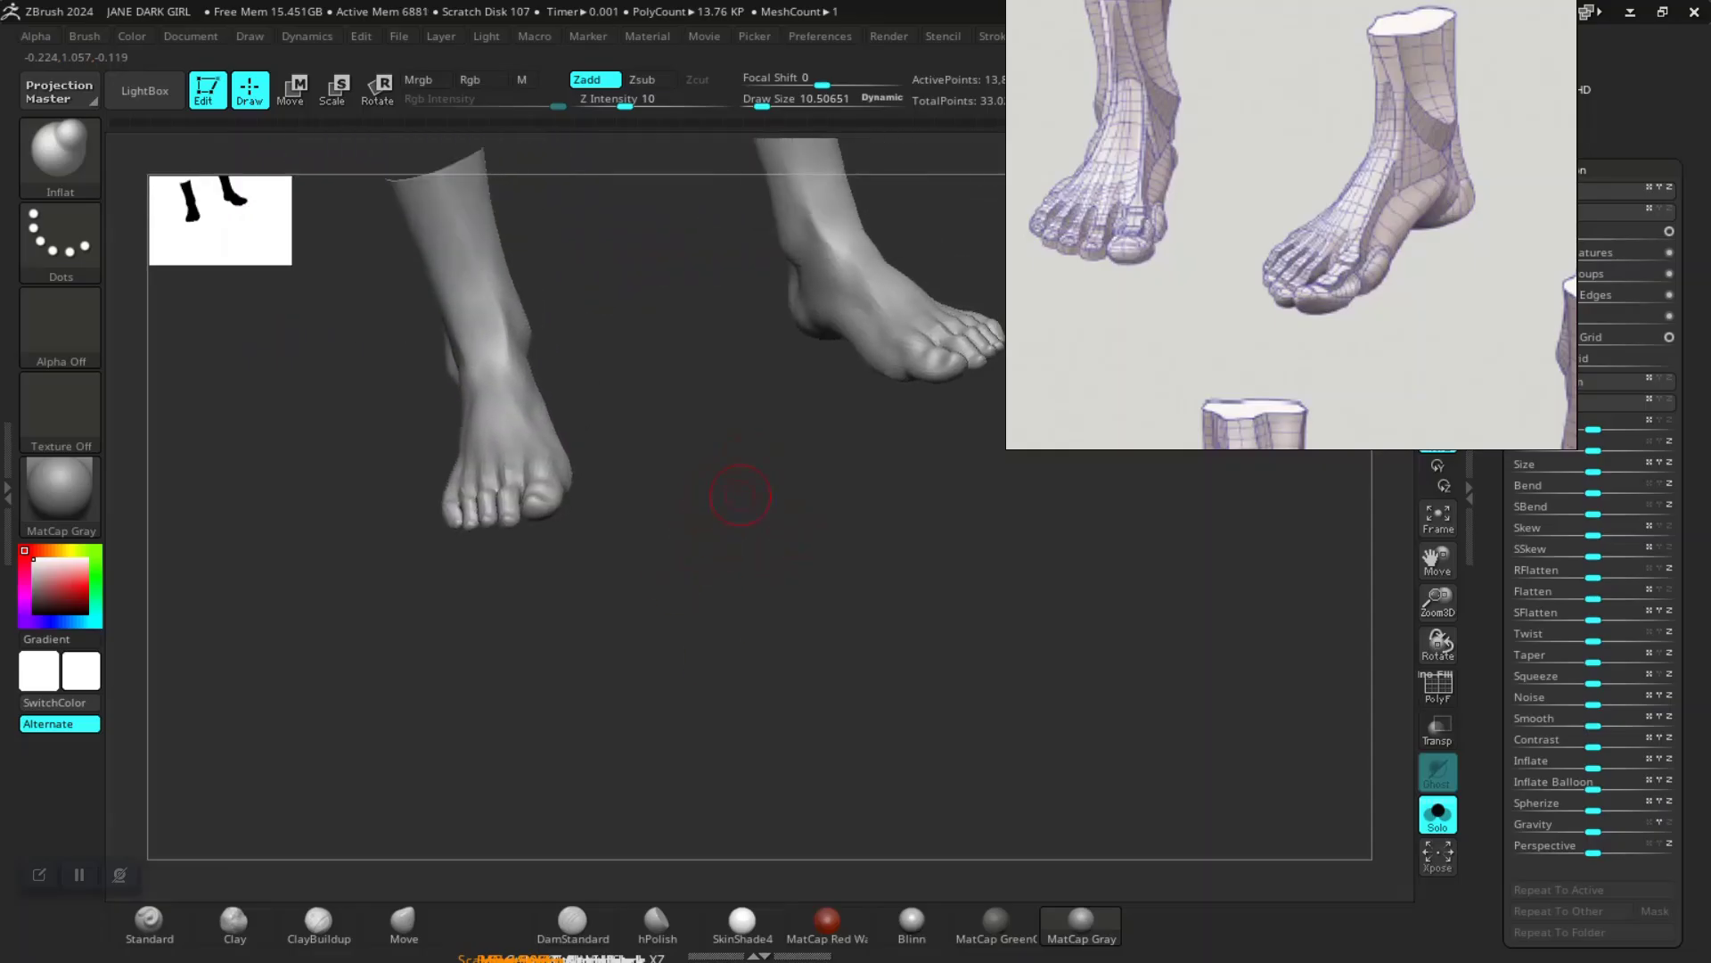
mouse_move(745, 497)
alt+mouse_down()
mouse_move(774, 534)
mouse_move(771, 510)
mouse_move(763, 563)
mouse_move(707, 535)
mouse_move(749, 546)
mouse_move(714, 596)
mouse_move(795, 615)
mouse_move(784, 566)
mouse_move(733, 575)
mouse_move(777, 602)
mouse_move(794, 660)
mouse_move(829, 649)
mouse_move(740, 607)
mouse_move(807, 611)
mouse_move(802, 597)
alt+mouse_up()
mouse_move(608, 680)
mouse_down()
mouse_move(691, 635)
mouse_move(802, 630)
mouse_move(797, 664)
mouse_up()
key(space)
drag(685, 481, 697, 481)
drag(651, 597, 756, 613)
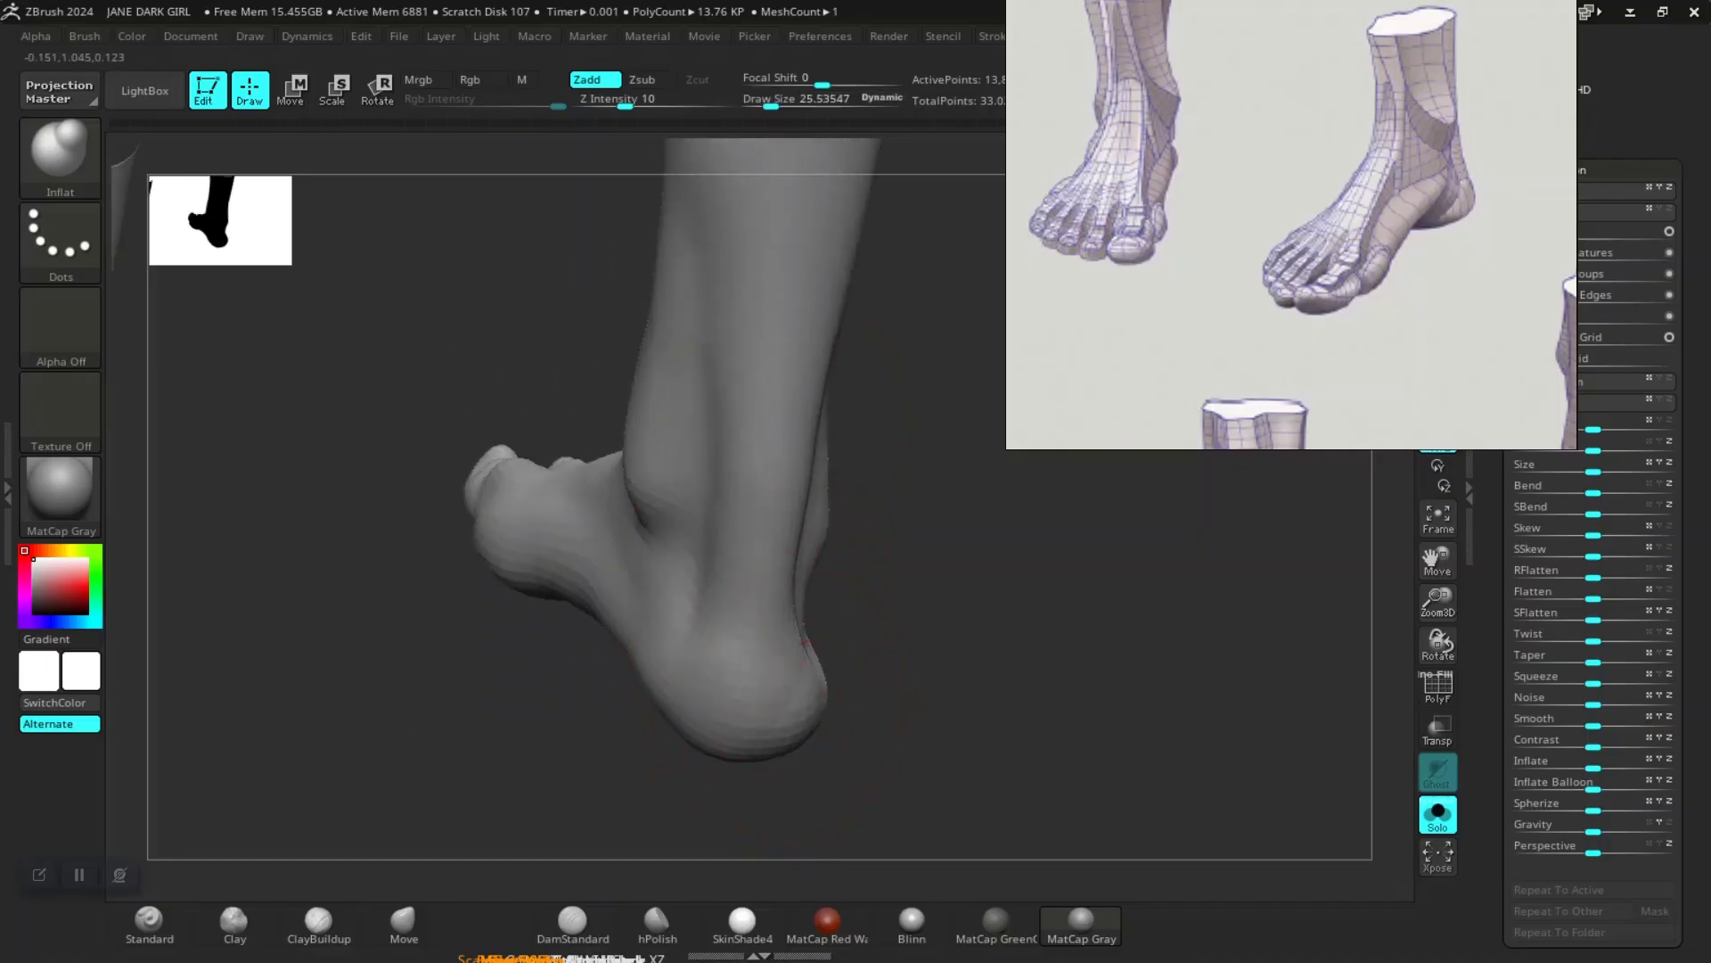
key(shift)
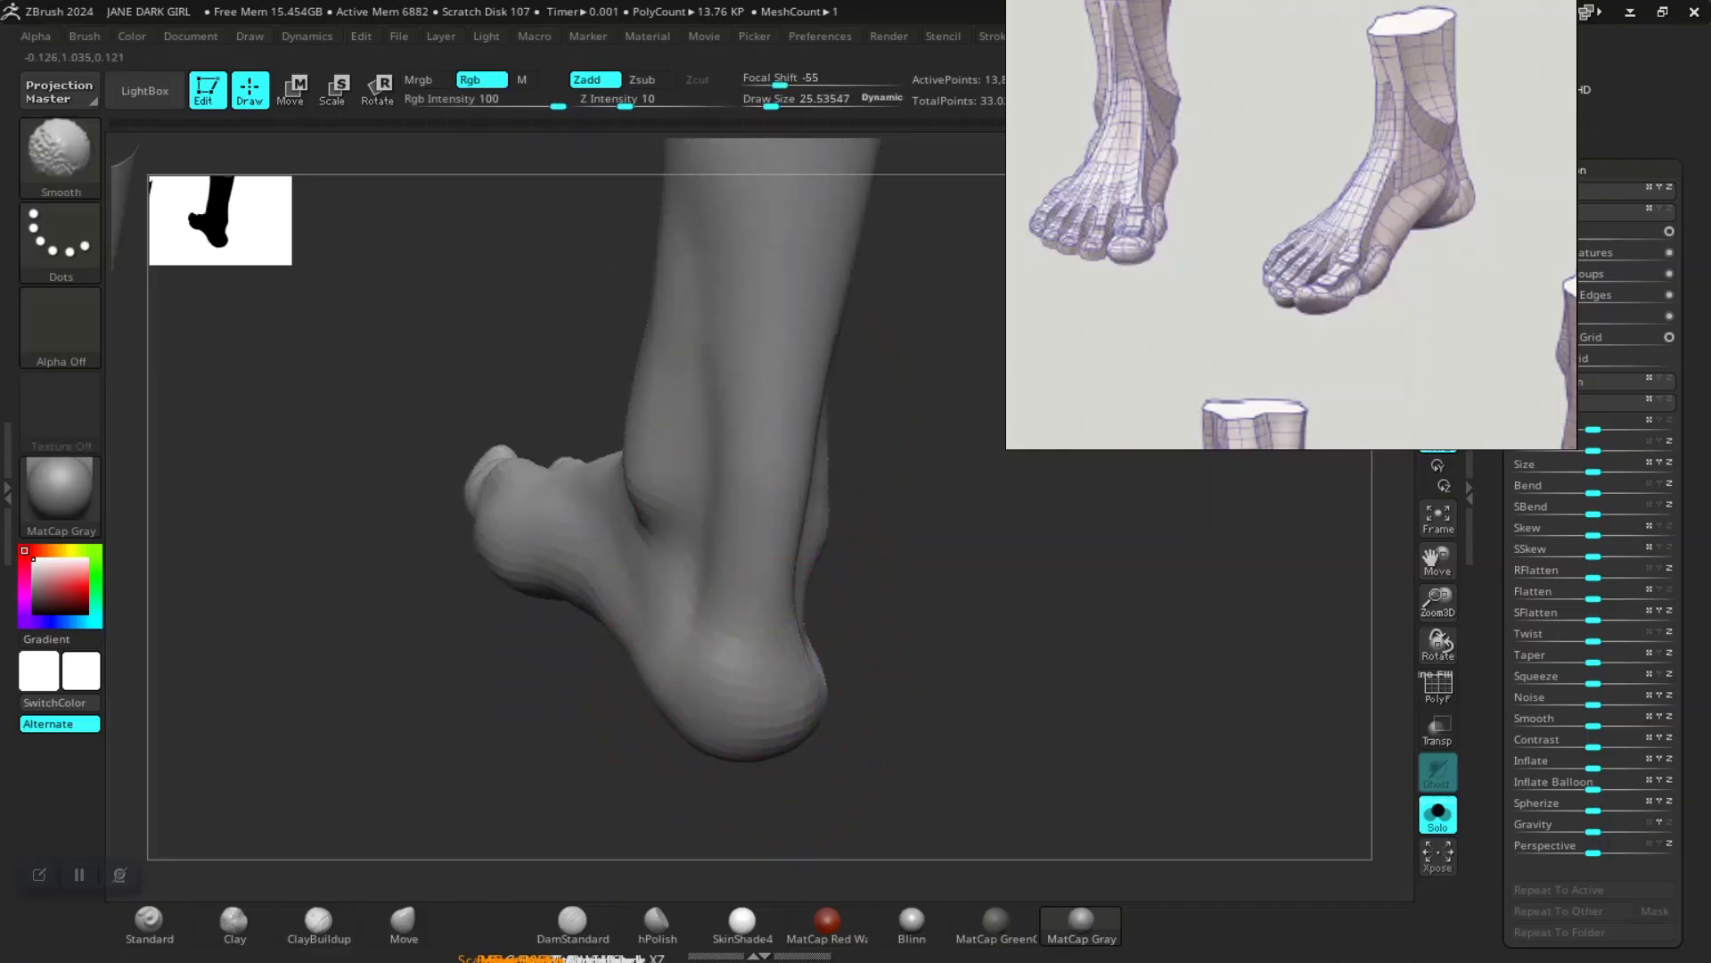
mouse_move(878, 660)
alt+mouse_down()
mouse_move(878, 615)
mouse_move(927, 611)
mouse_move(798, 615)
alt+mouse_up()
Step: Smooth the back of the lower leg above the heel, checking both feet from behind, the side and below
mouse_move(518, 599)
mouse_down()
mouse_move(516, 553)
mouse_move(514, 578)
mouse_up()
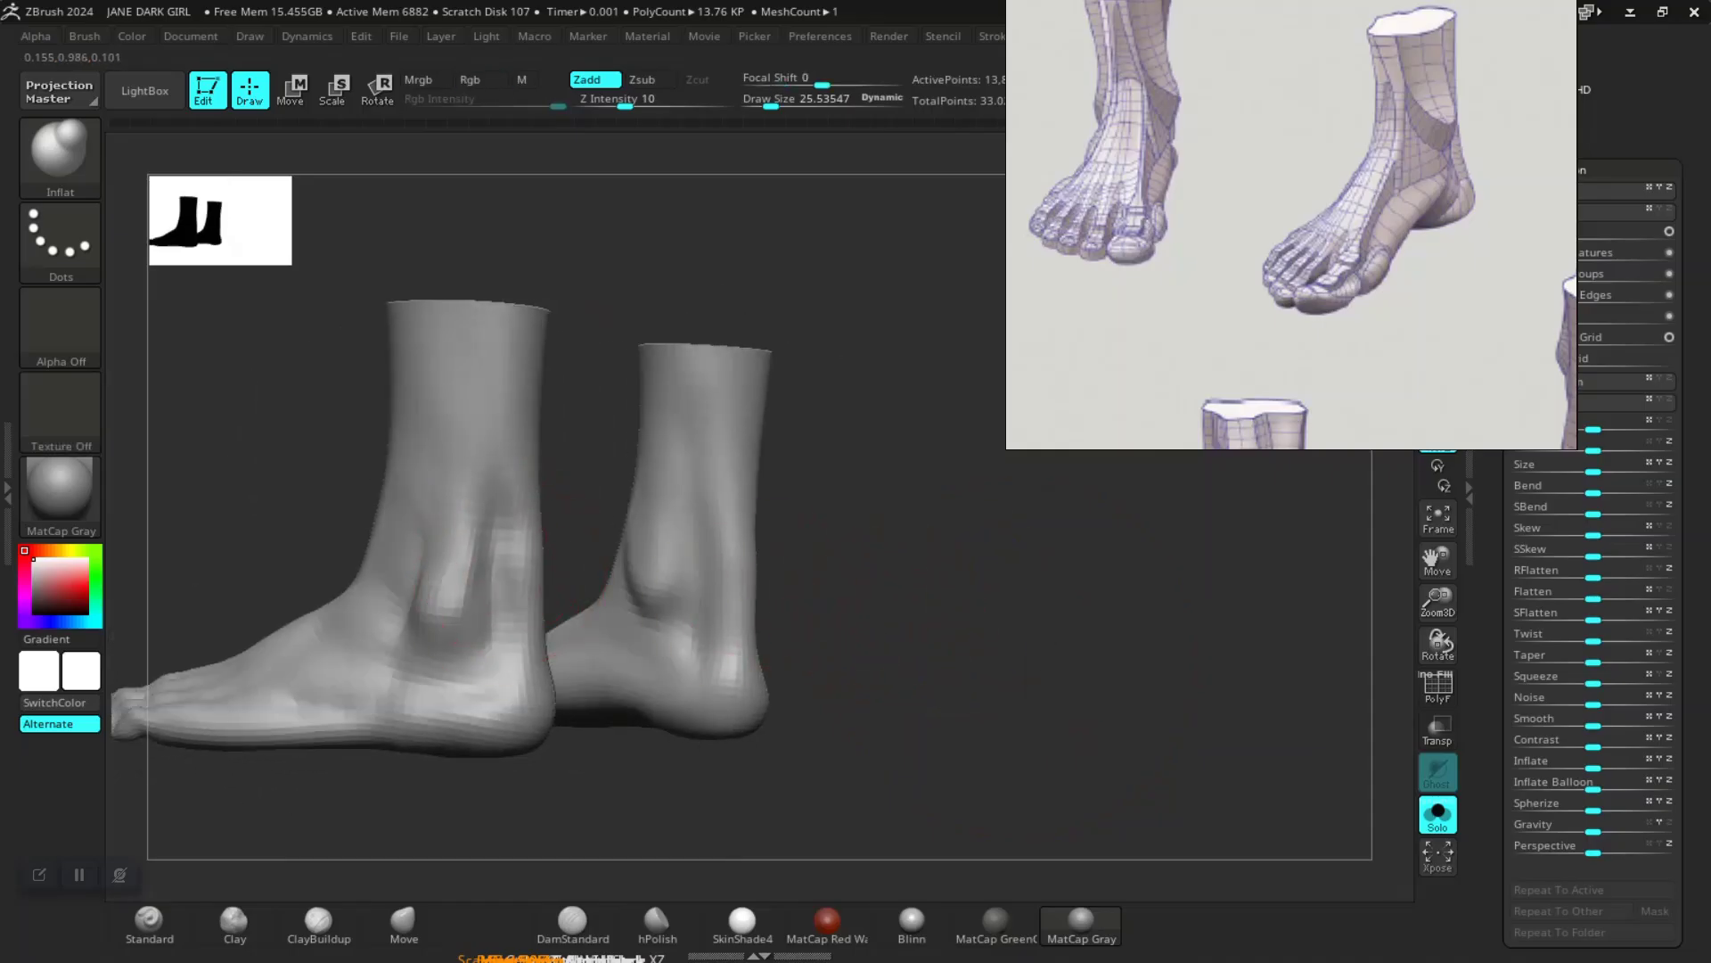
drag(668, 599, 783, 611)
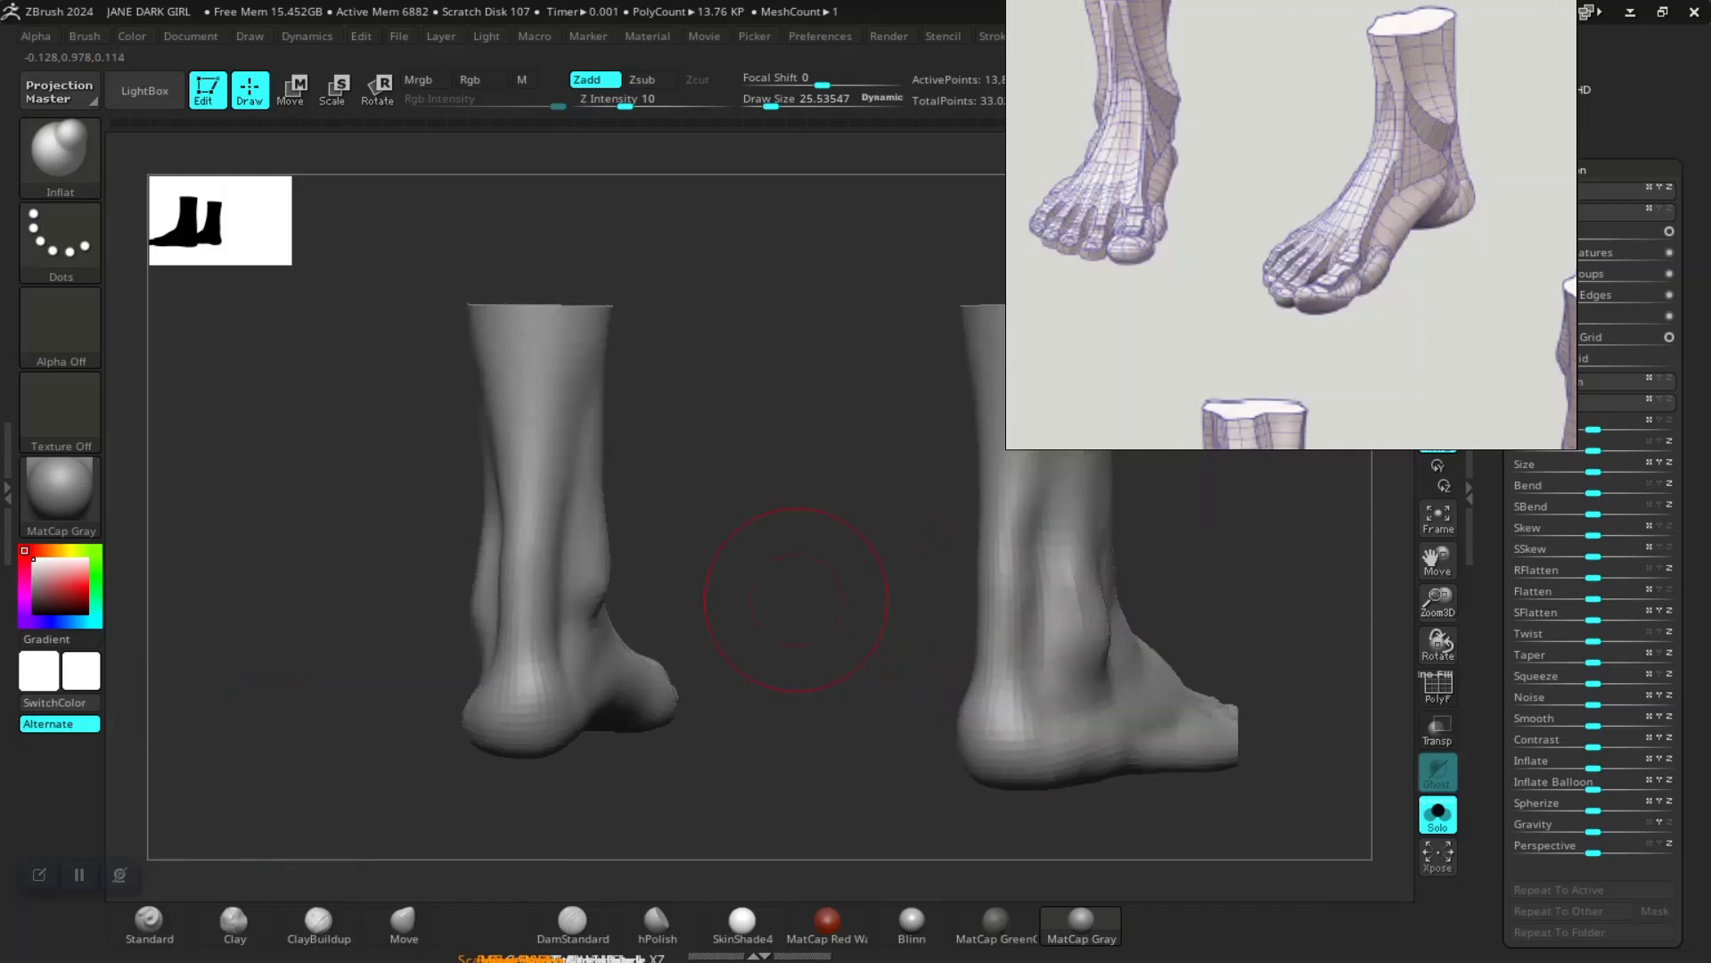
drag(679, 566, 793, 564)
shift+drag(504, 532, 505, 545)
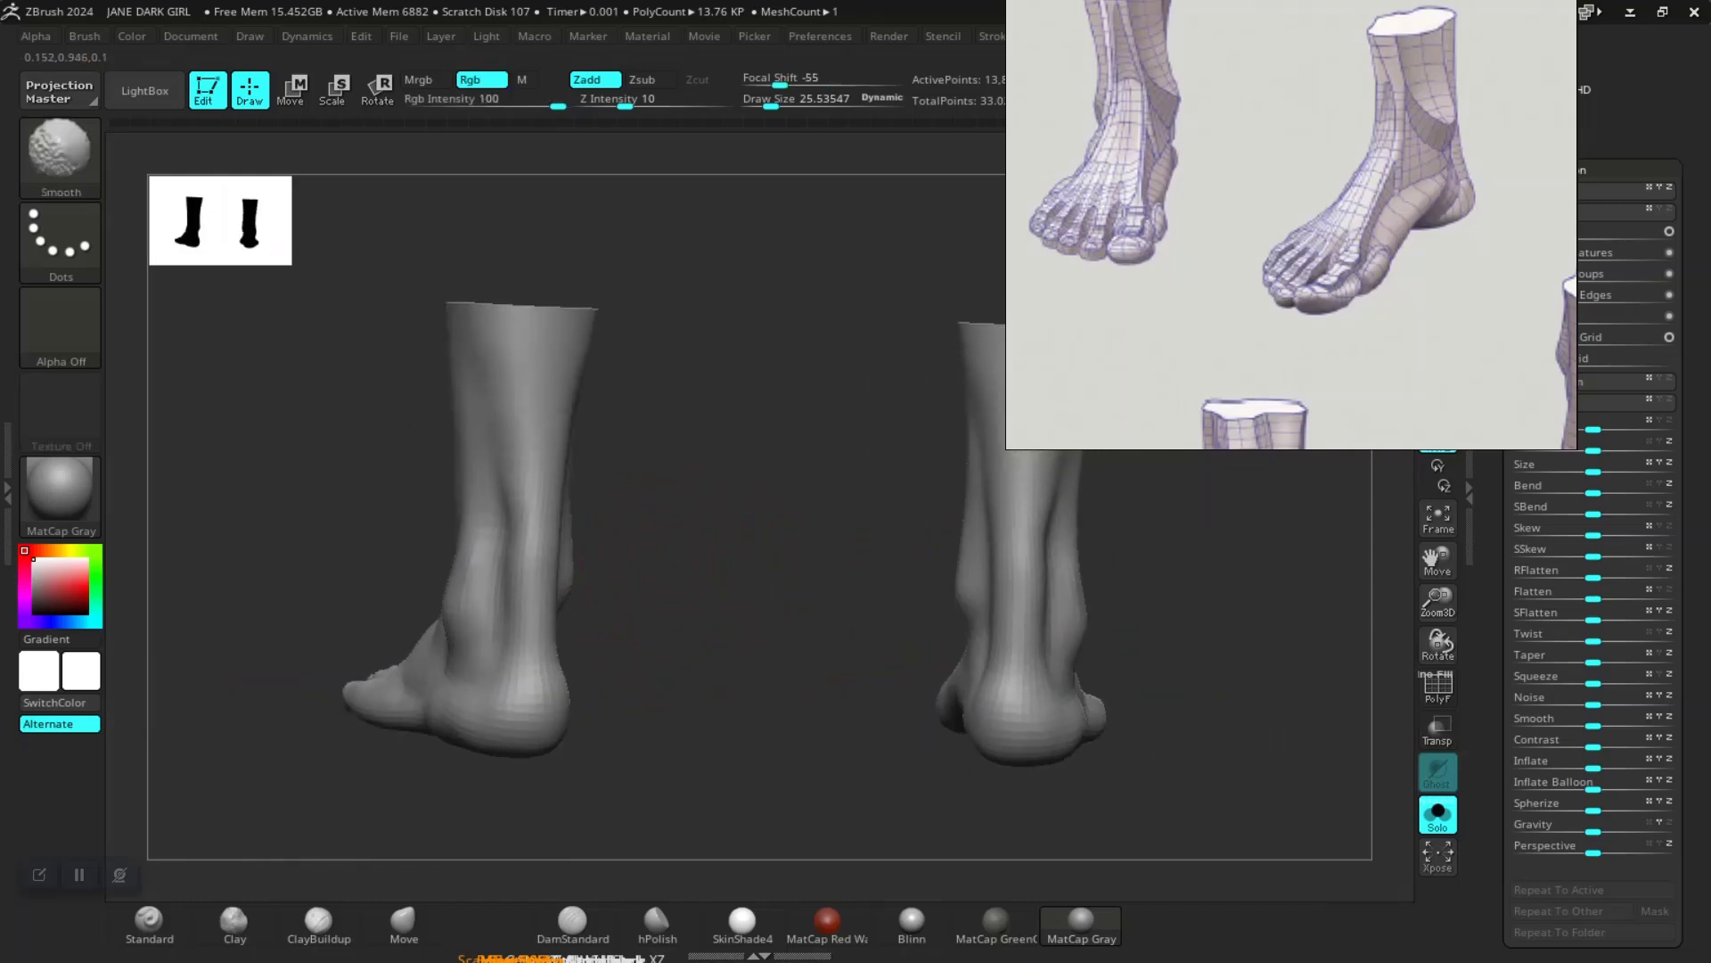
drag(707, 669, 933, 620)
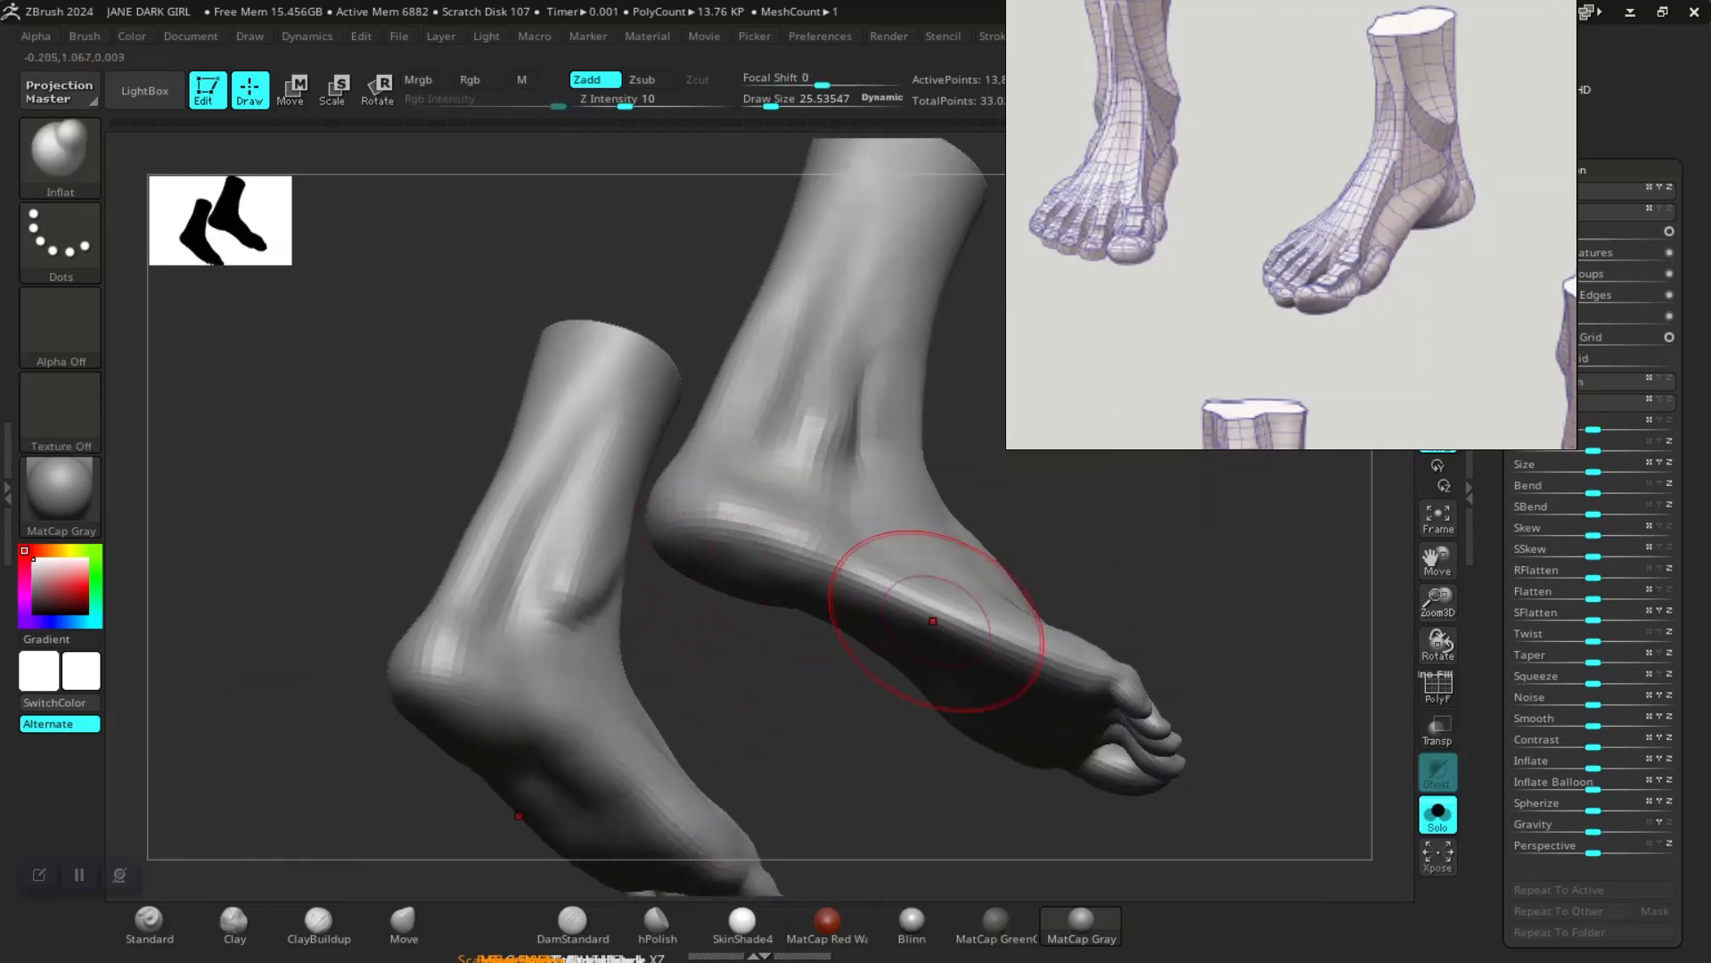
drag(1068, 571, 651, 597)
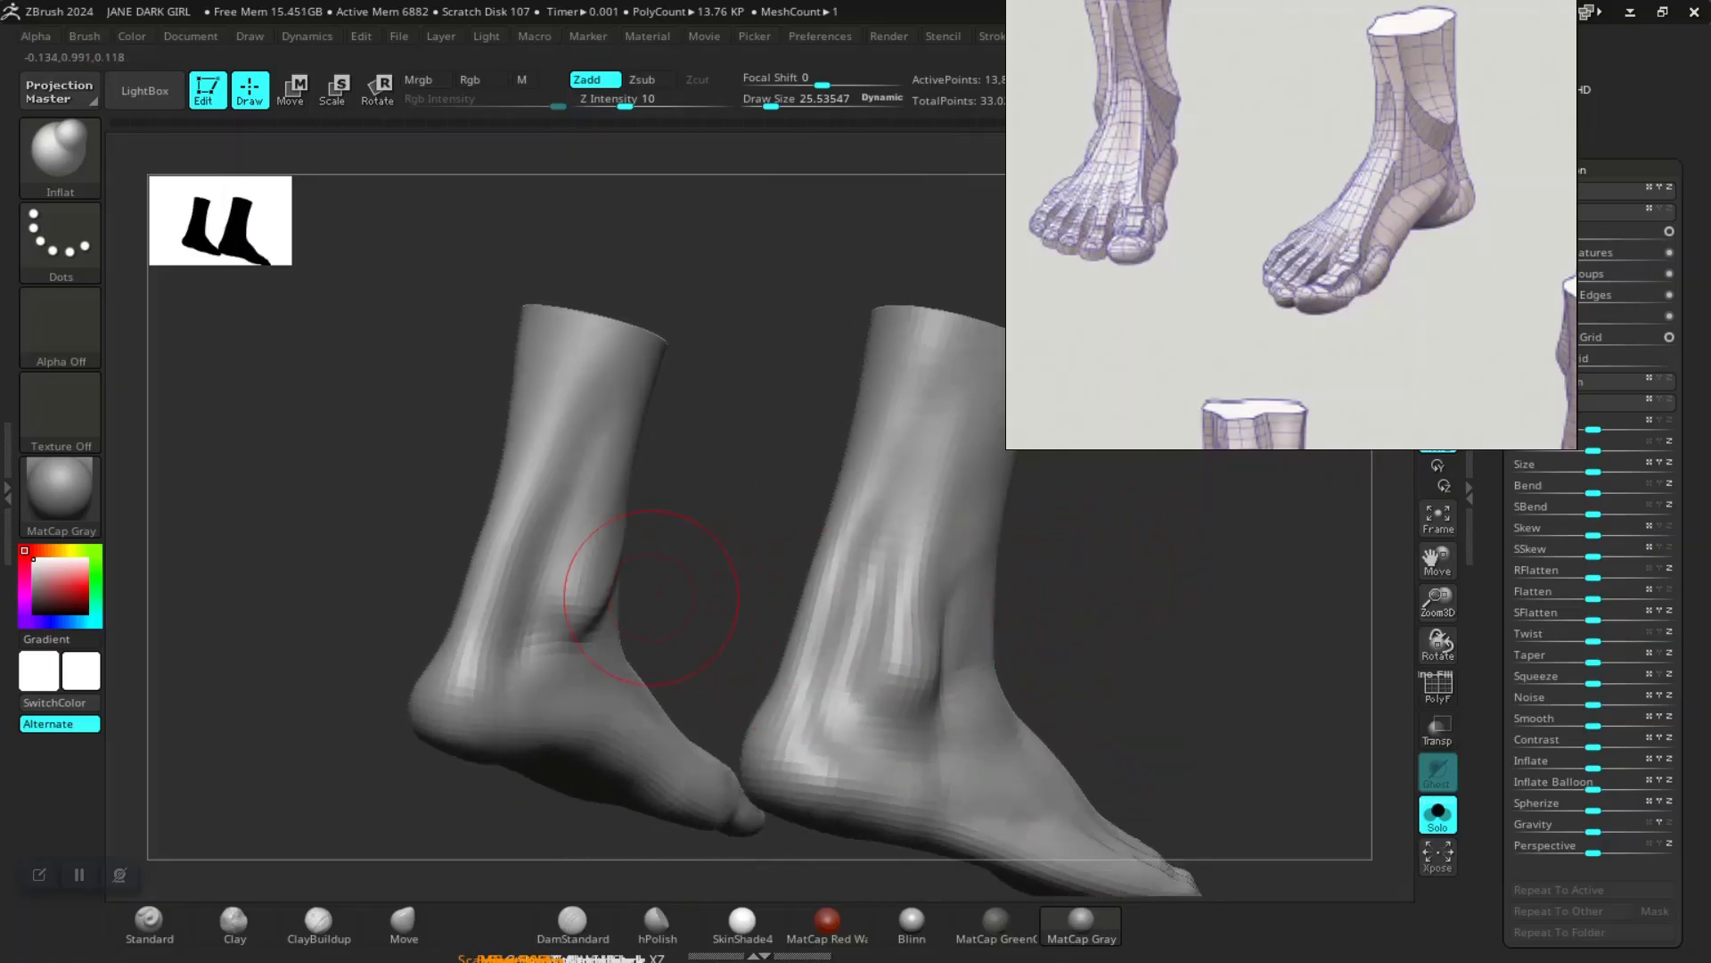
Step: Build up the inner ankle bone with the Inflat brush and check its volume from both sides of the leg
mouse_move(1069, 486)
mouse_down()
mouse_move(716, 498)
mouse_move(869, 477)
mouse_up()
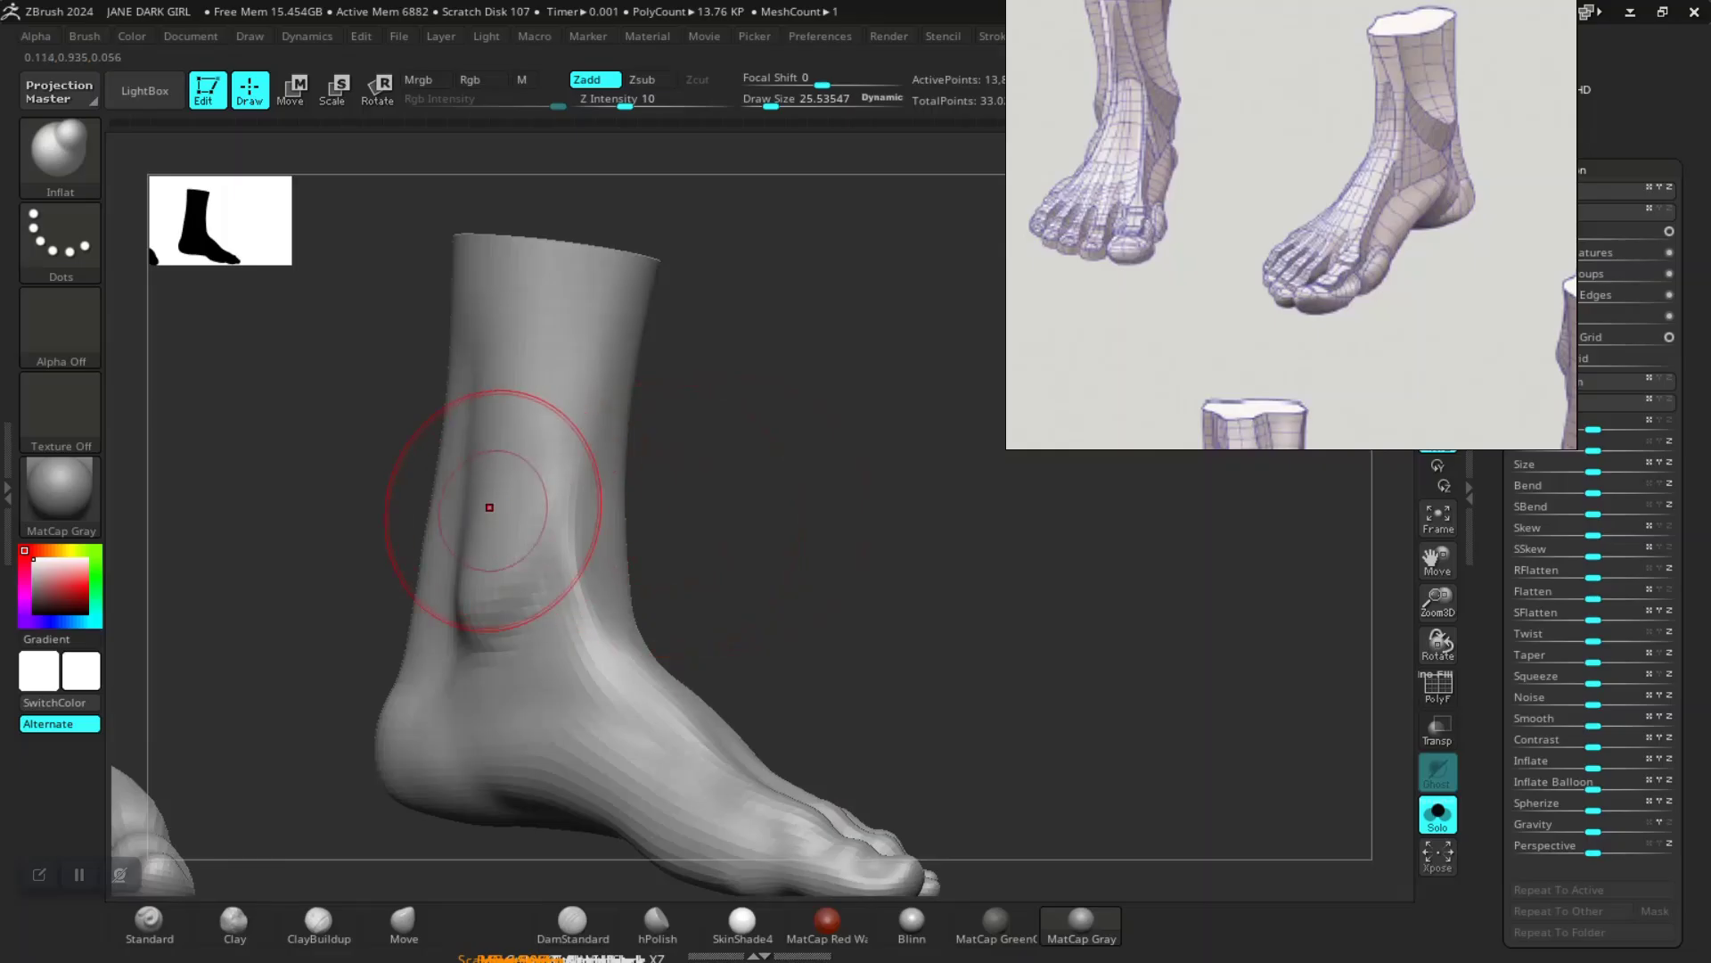
drag(494, 503, 504, 535)
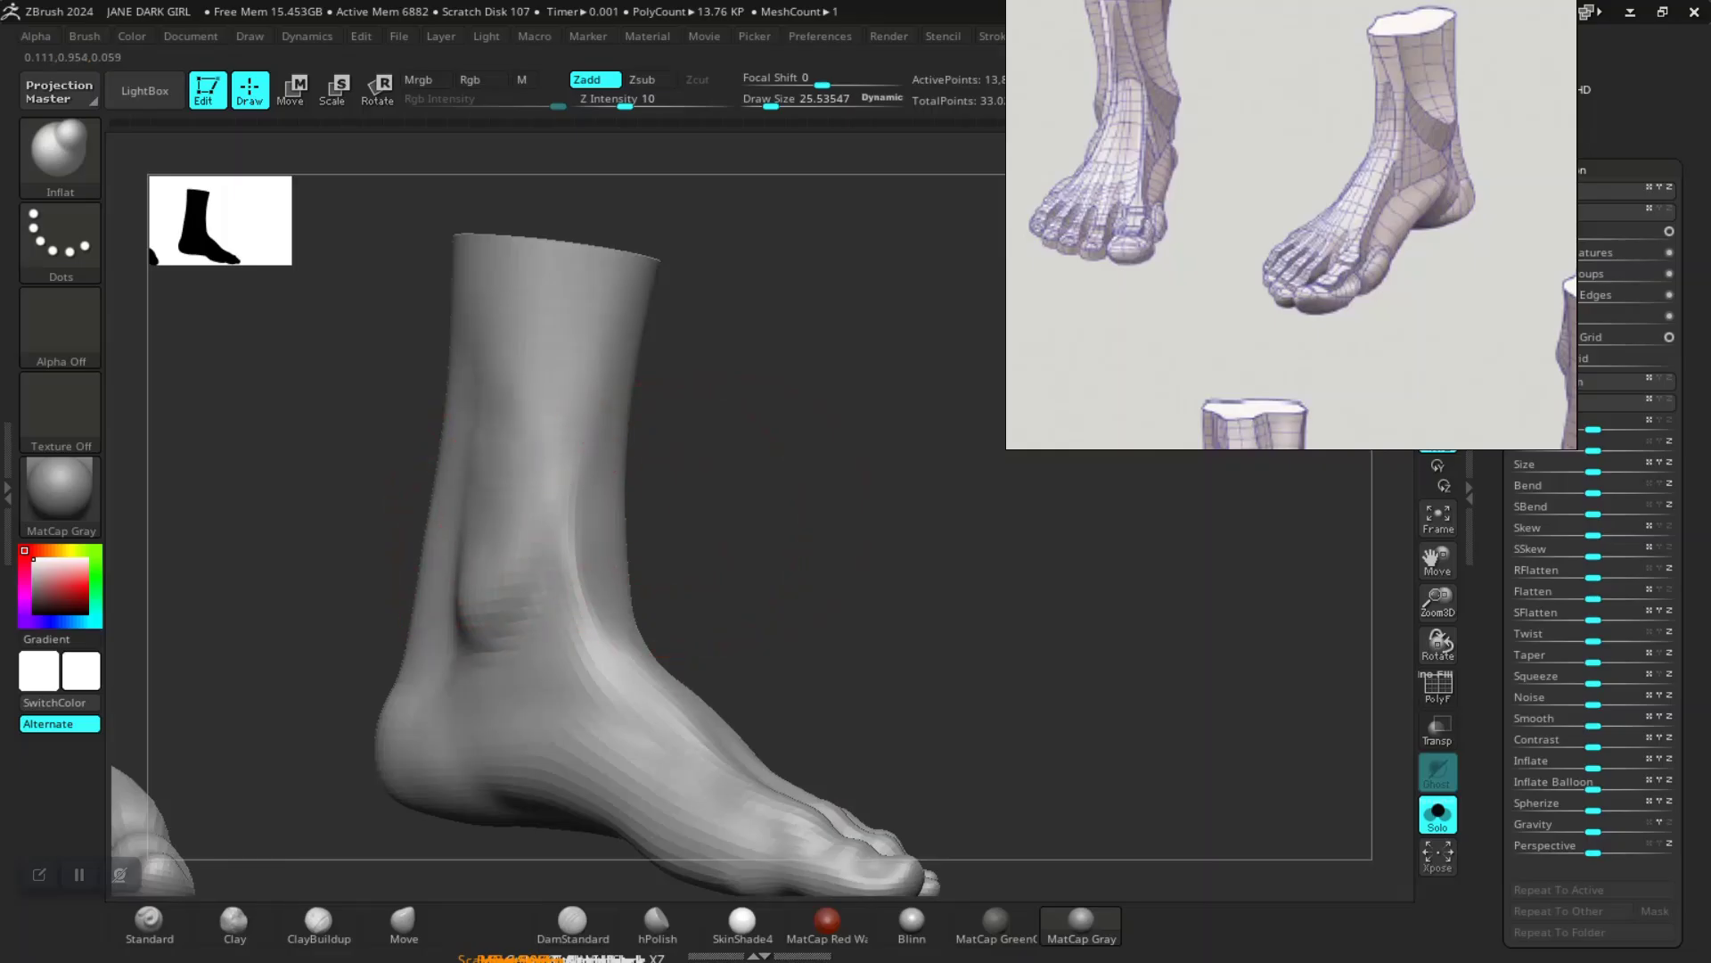
drag(771, 505, 490, 565)
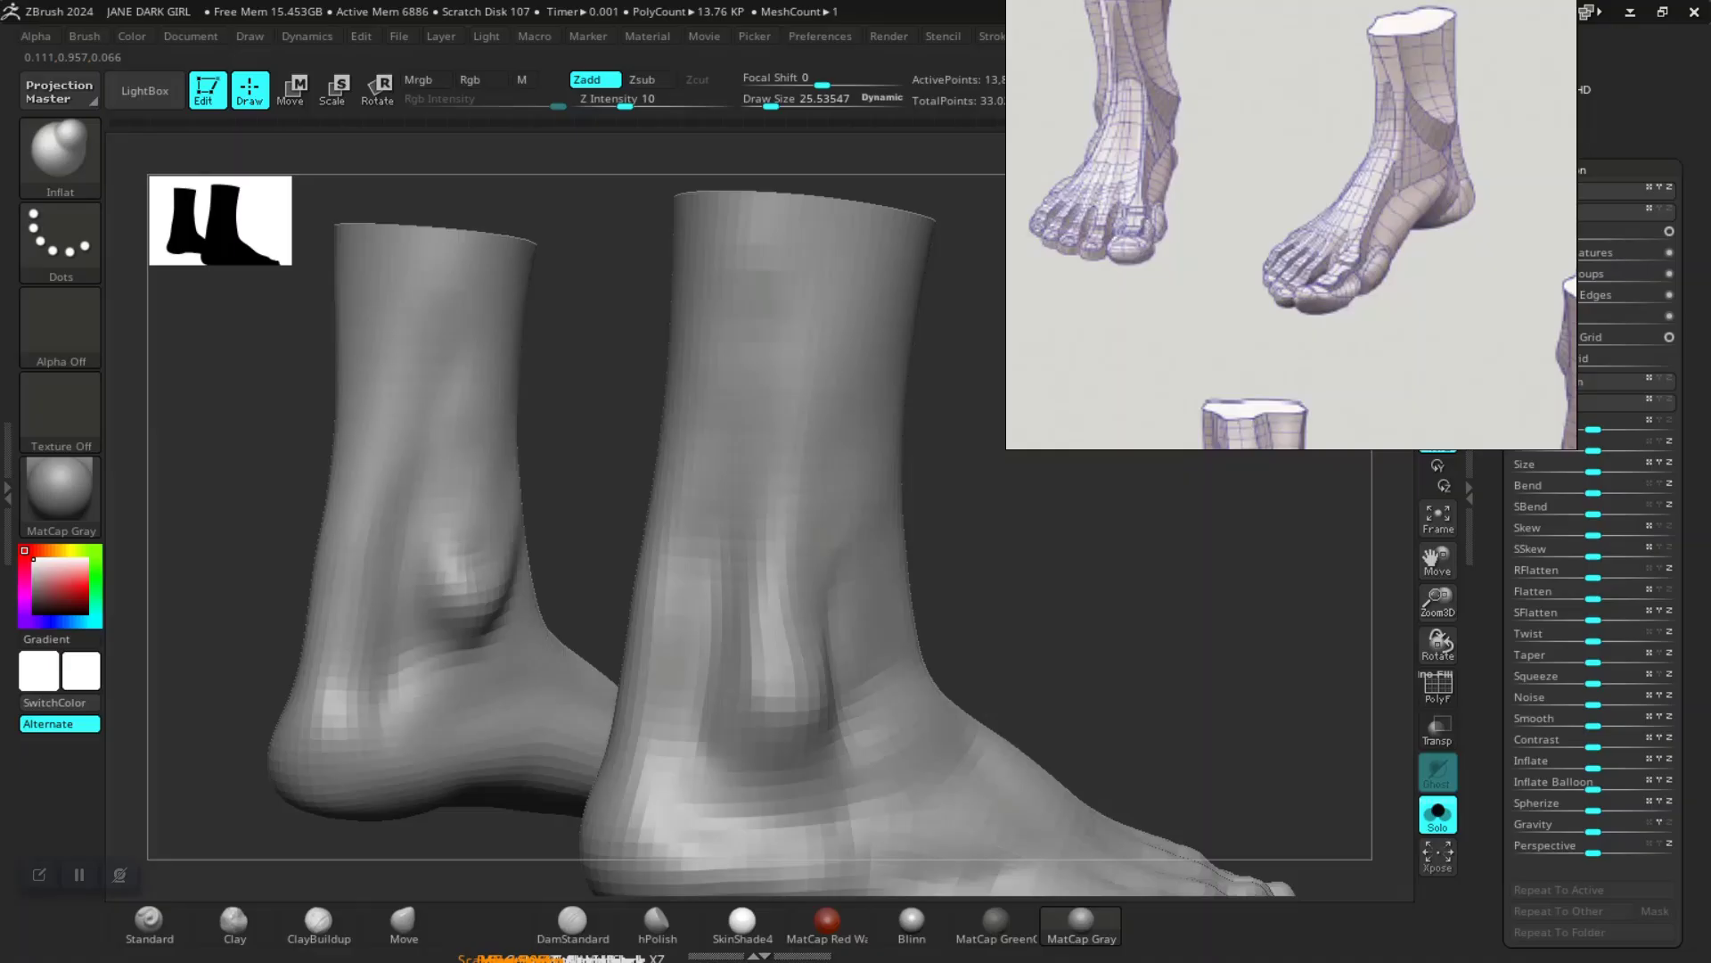
drag(1031, 535, 883, 562)
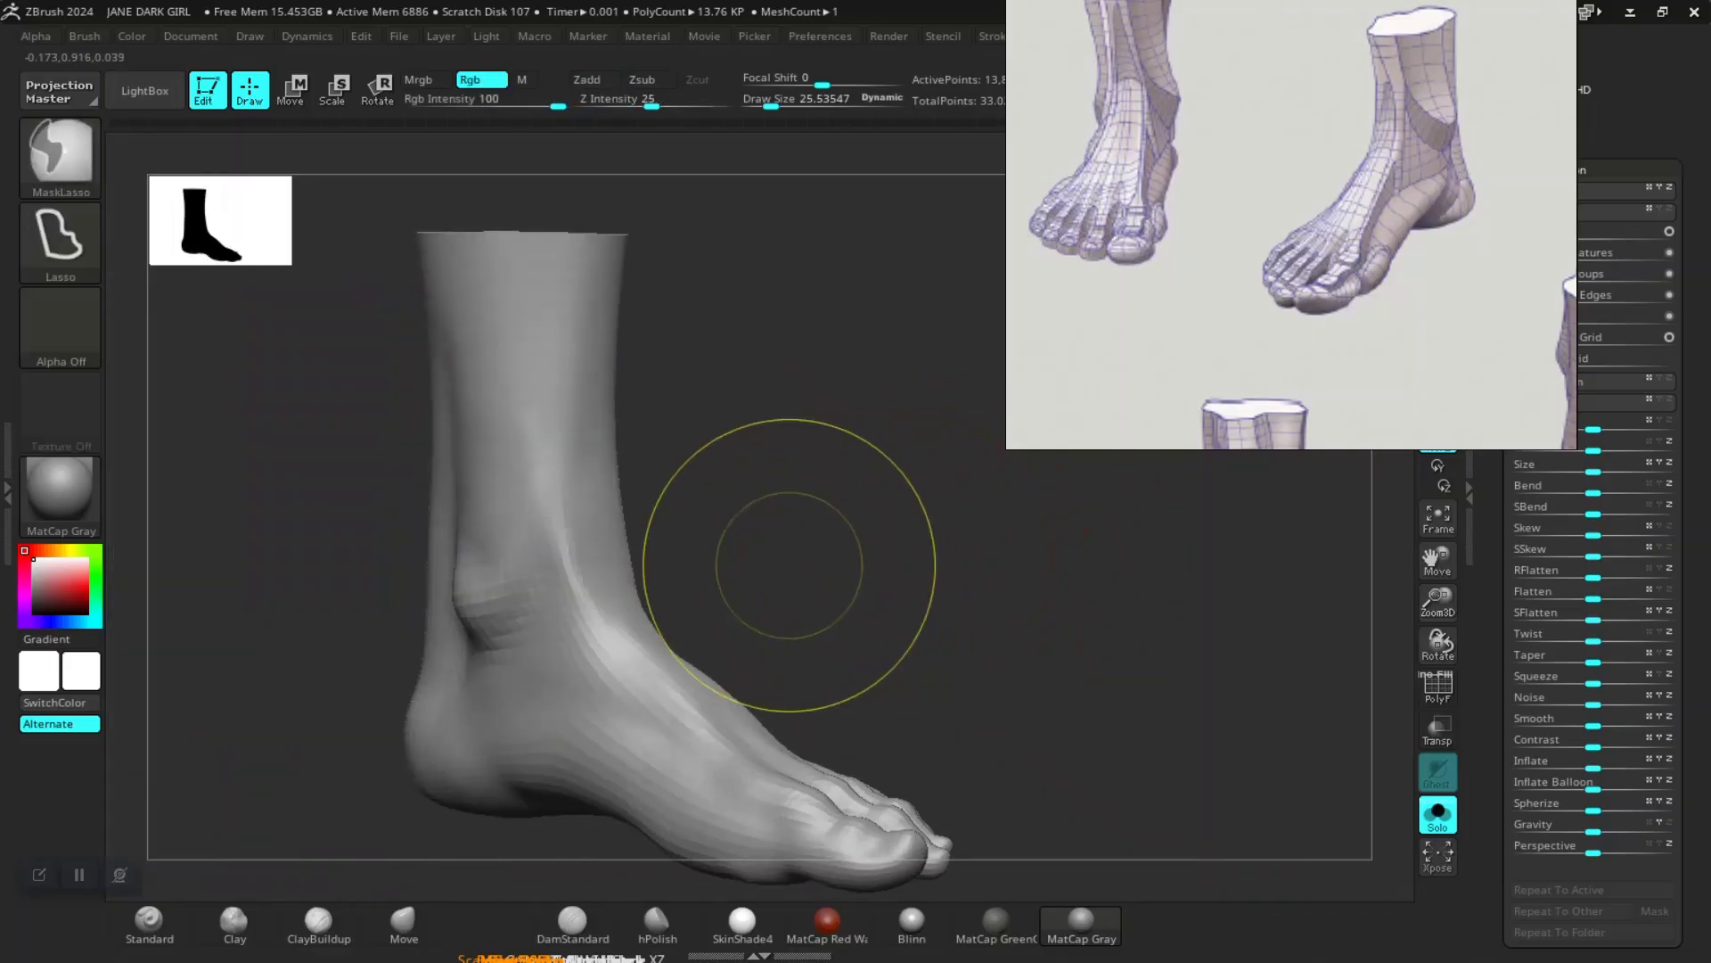
drag(733, 517, 808, 506)
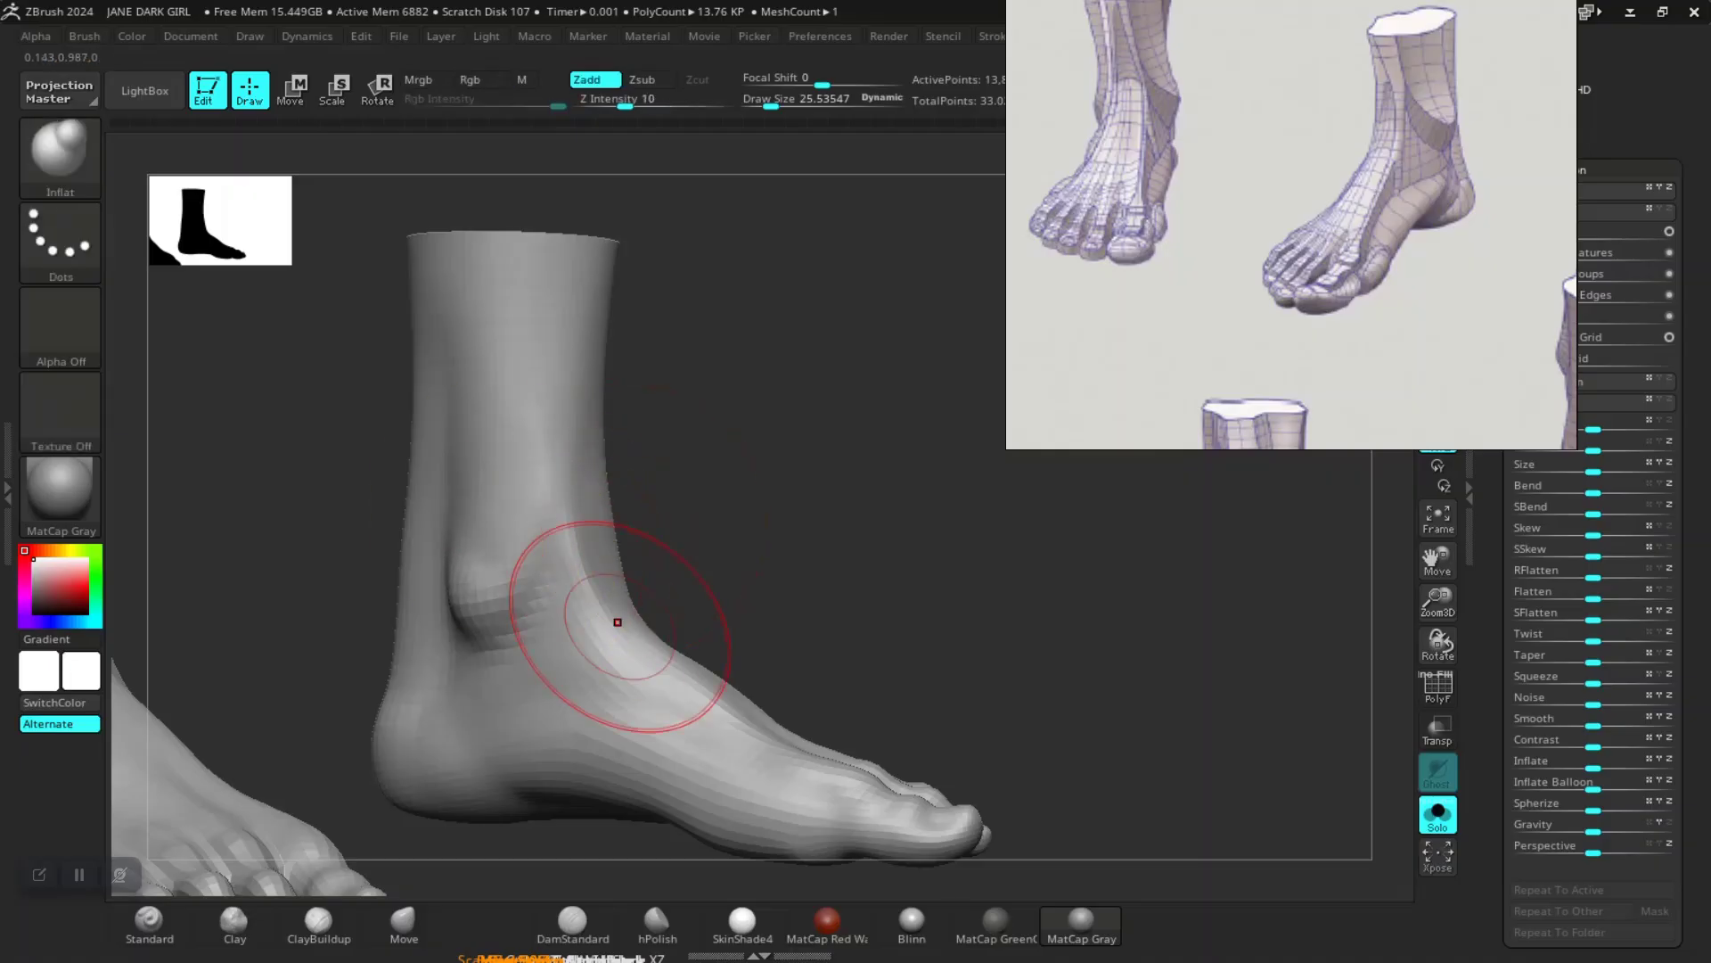
Step: Reduce the draw size to about 17, carve around the inner ankle bone with DamStandard and smooth the bulge
click(657, 920)
alt+drag(776, 505, 777, 607)
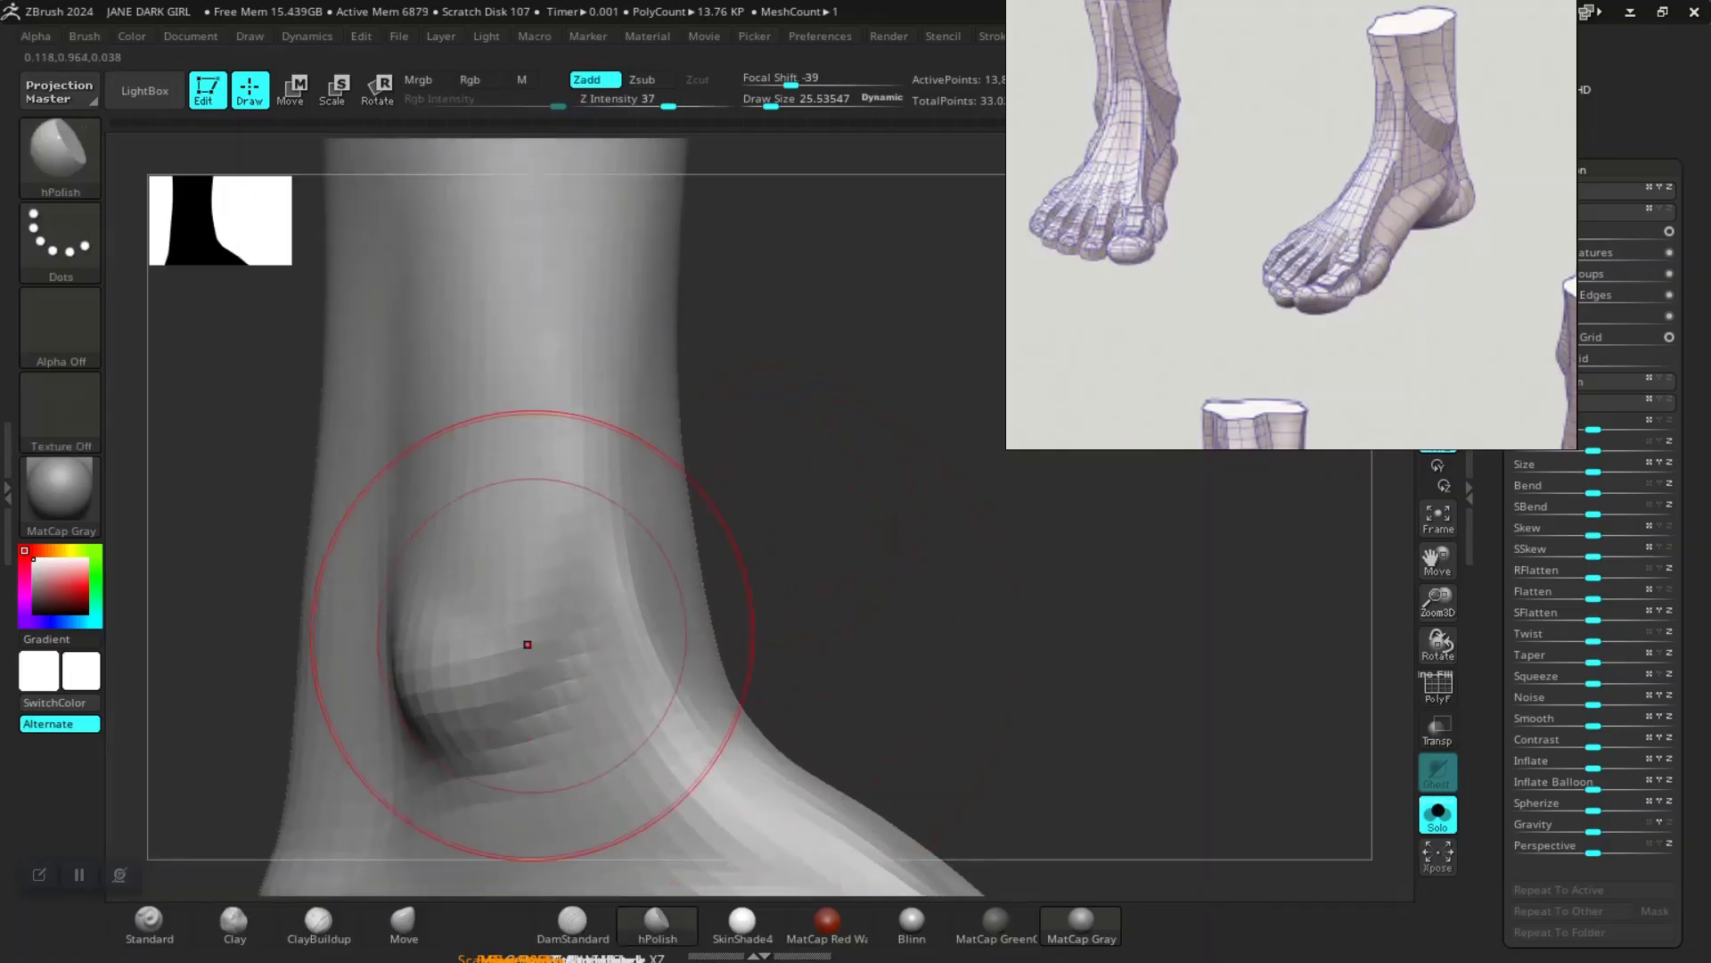
key(space)
drag(504, 554, 495, 554)
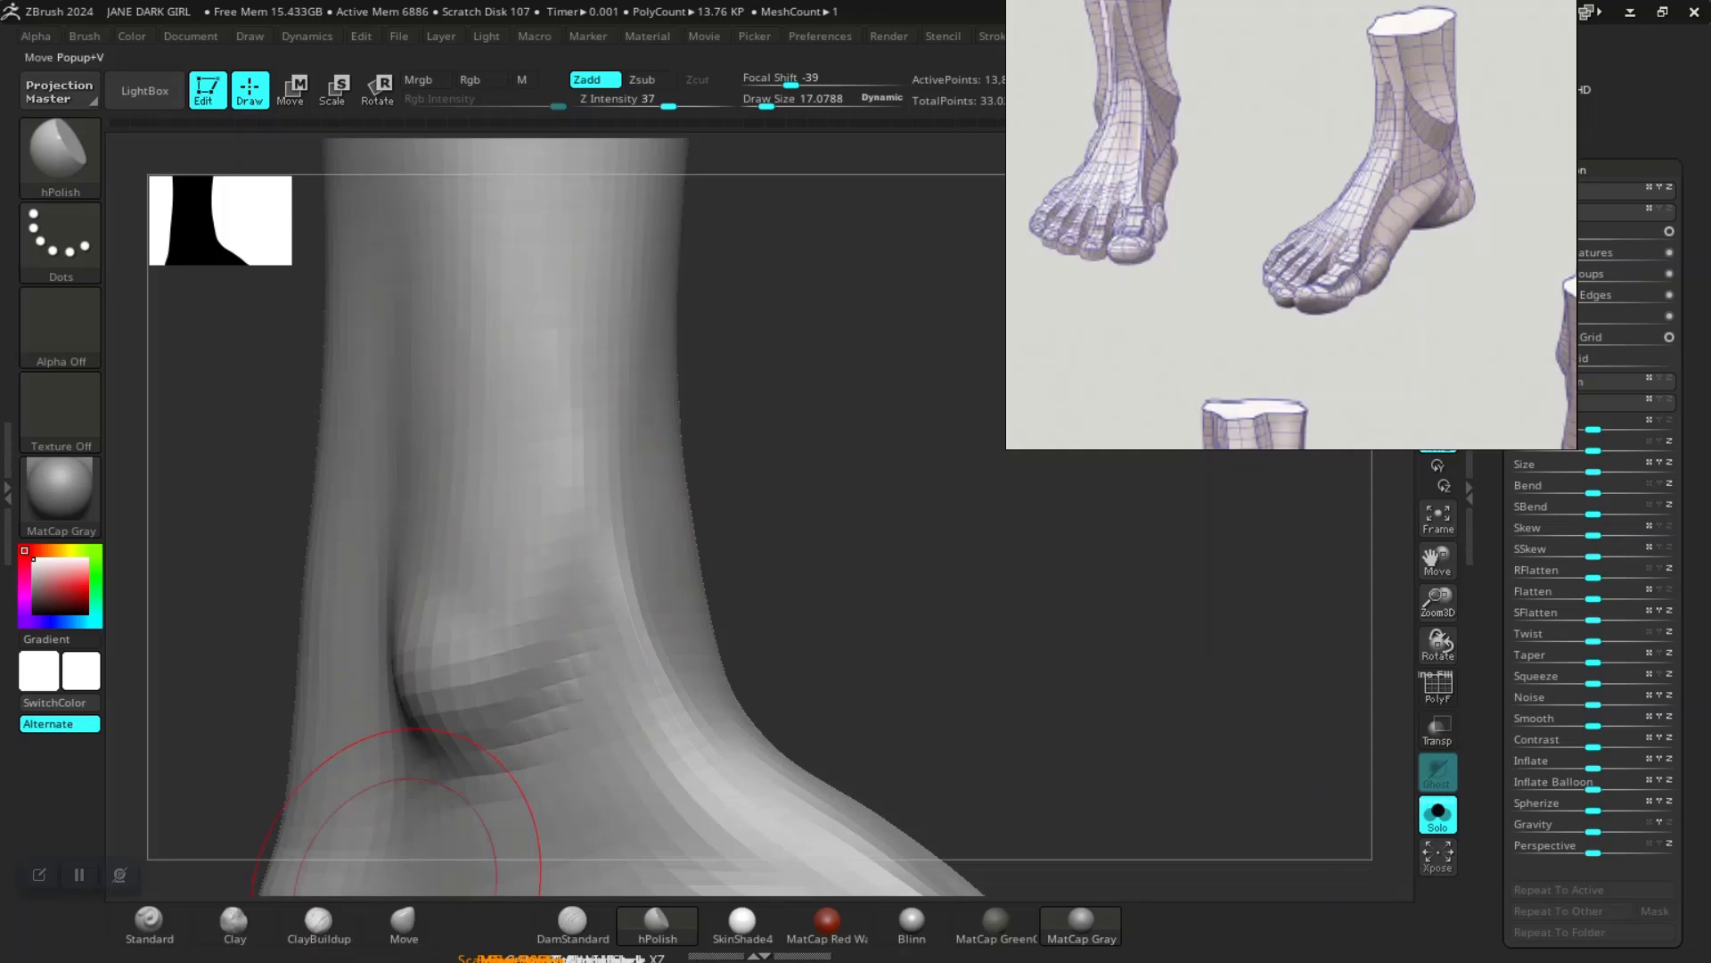
click(572, 923)
mouse_move(554, 424)
mouse_down()
mouse_move(525, 613)
mouse_move(432, 688)
mouse_up()
drag(784, 499, 896, 540)
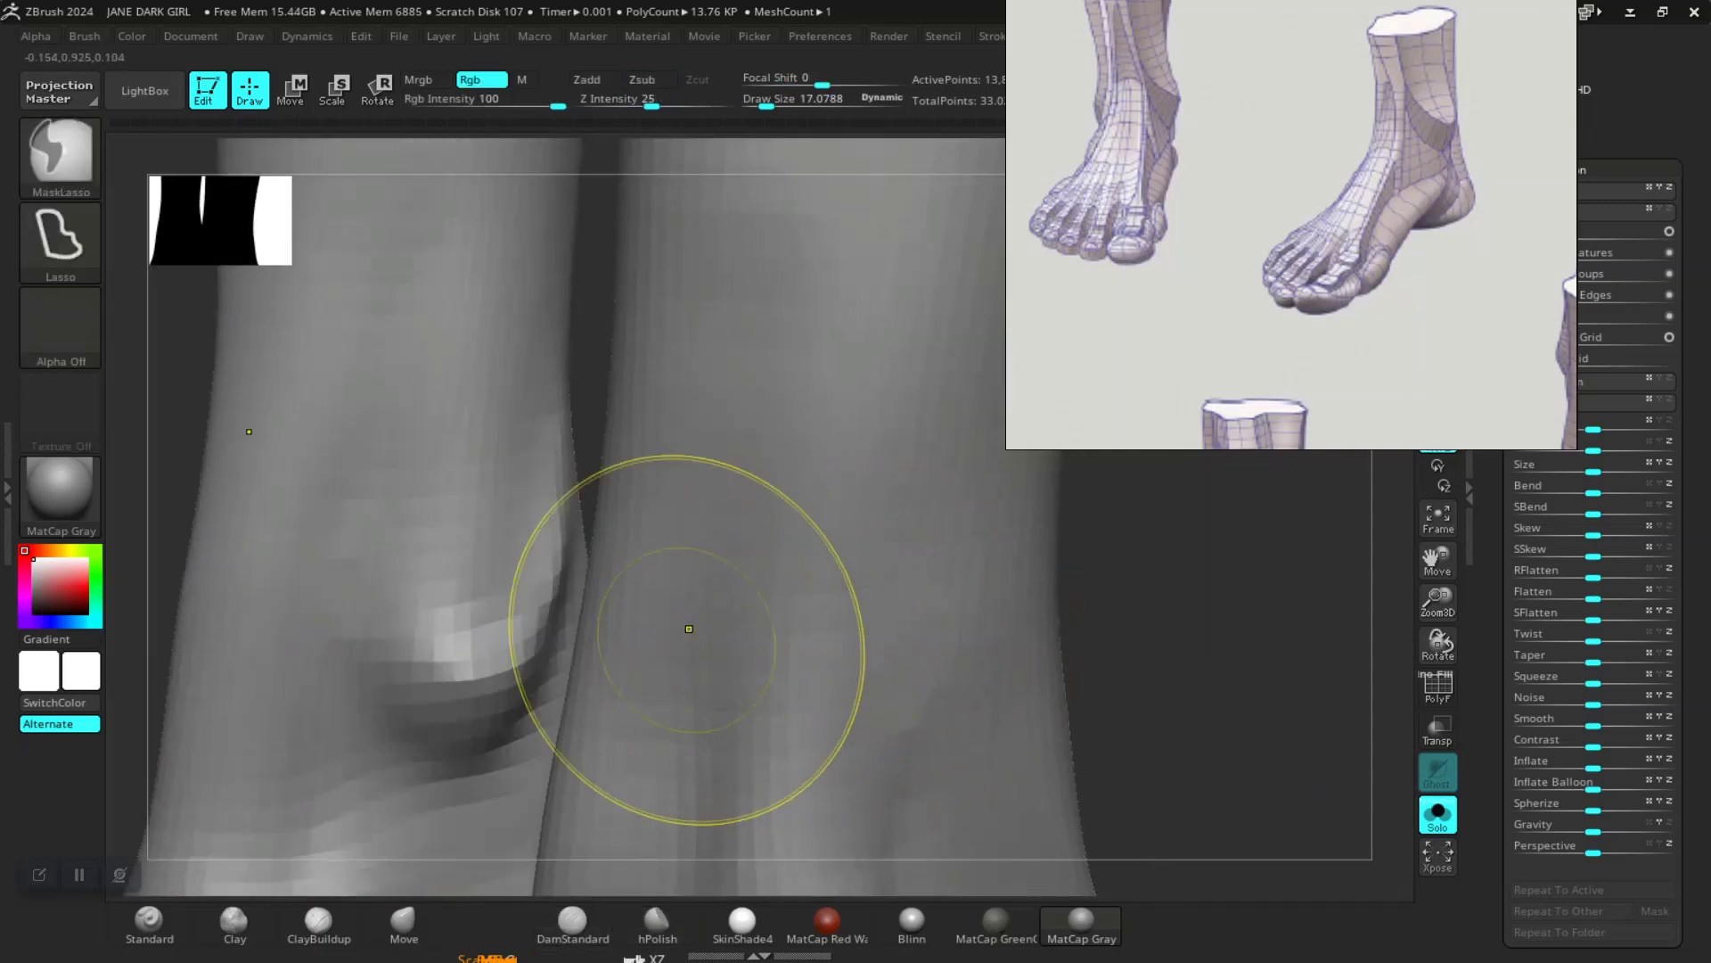
shift+drag(504, 656, 500, 543)
mouse_move(405, 472)
mouse_down()
mouse_move(405, 602)
mouse_move(449, 688)
mouse_up()
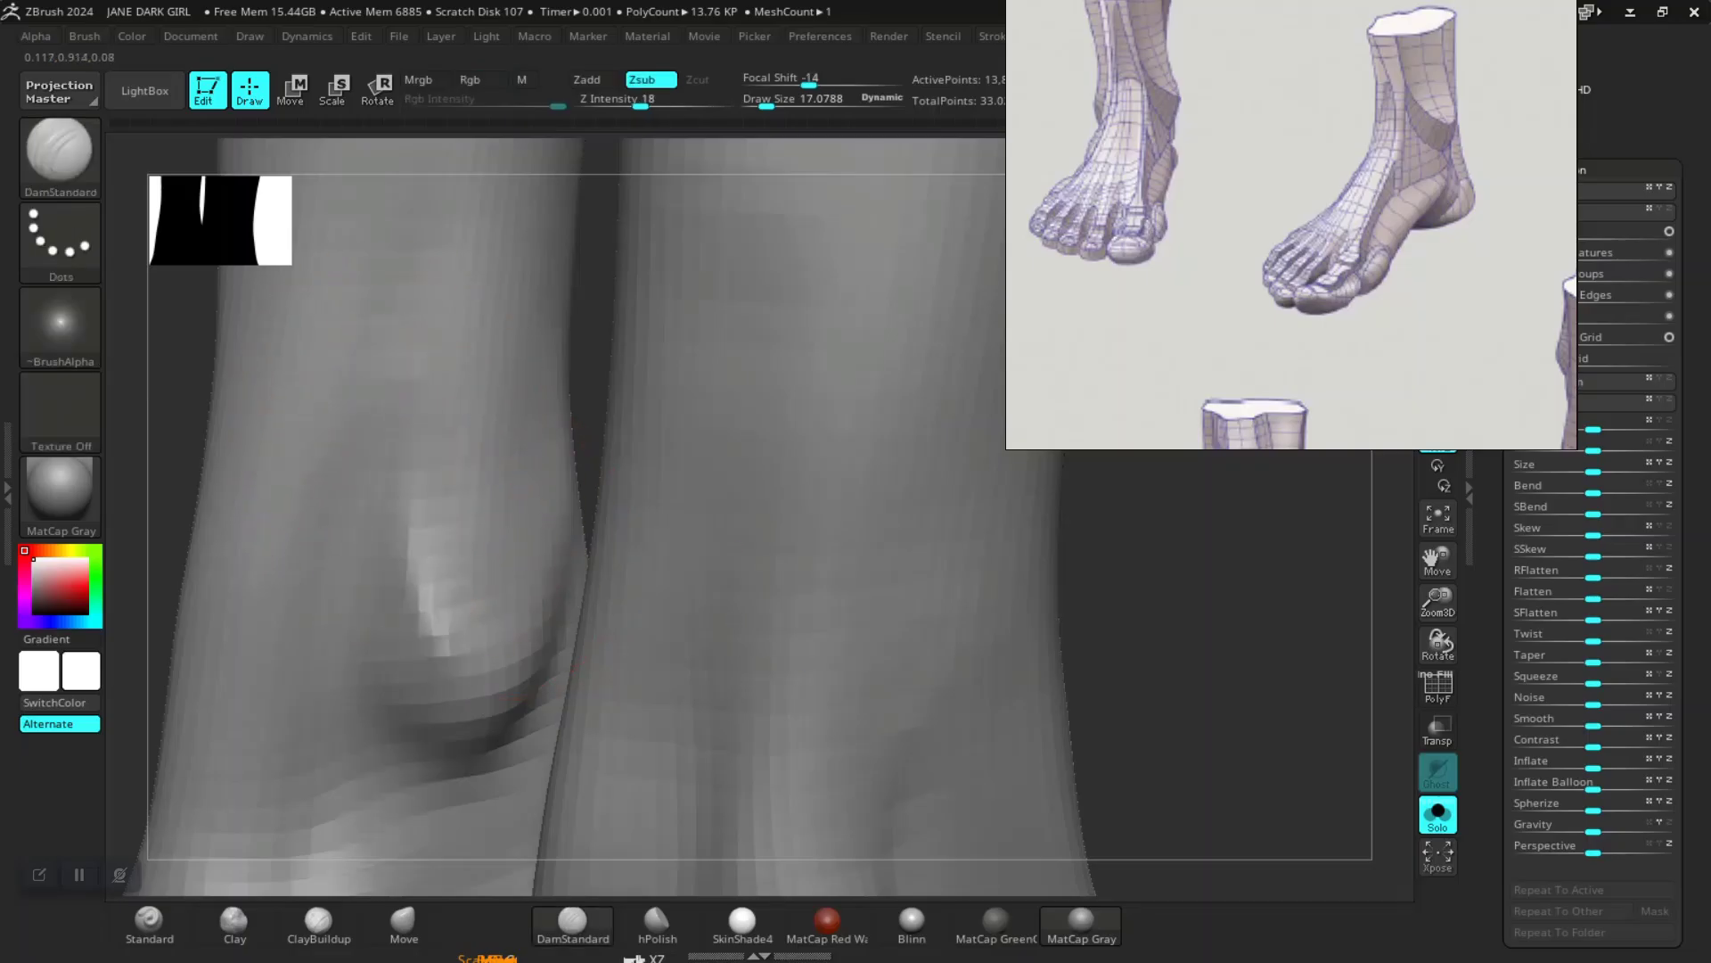
drag(1163, 664, 980, 655)
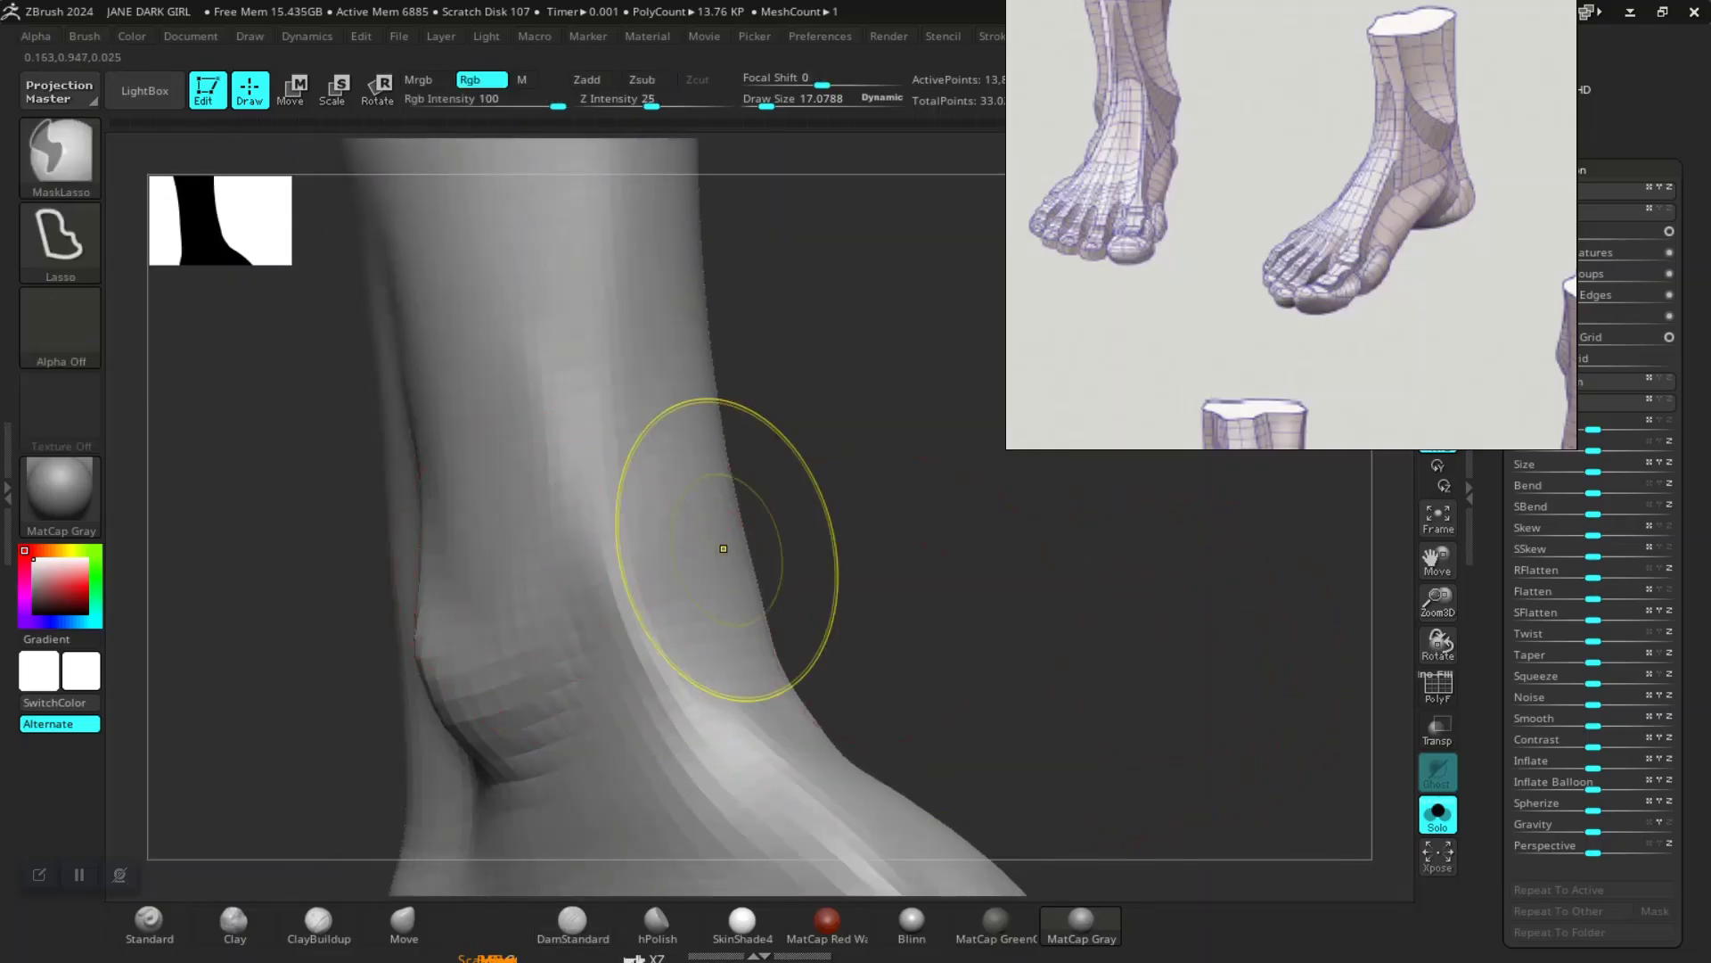
Step: Undo the last carving stroke and recarve the area above and across the inner ankle bone
key(ctrl+z)
drag(824, 547, 868, 552)
drag(541, 345, 538, 461)
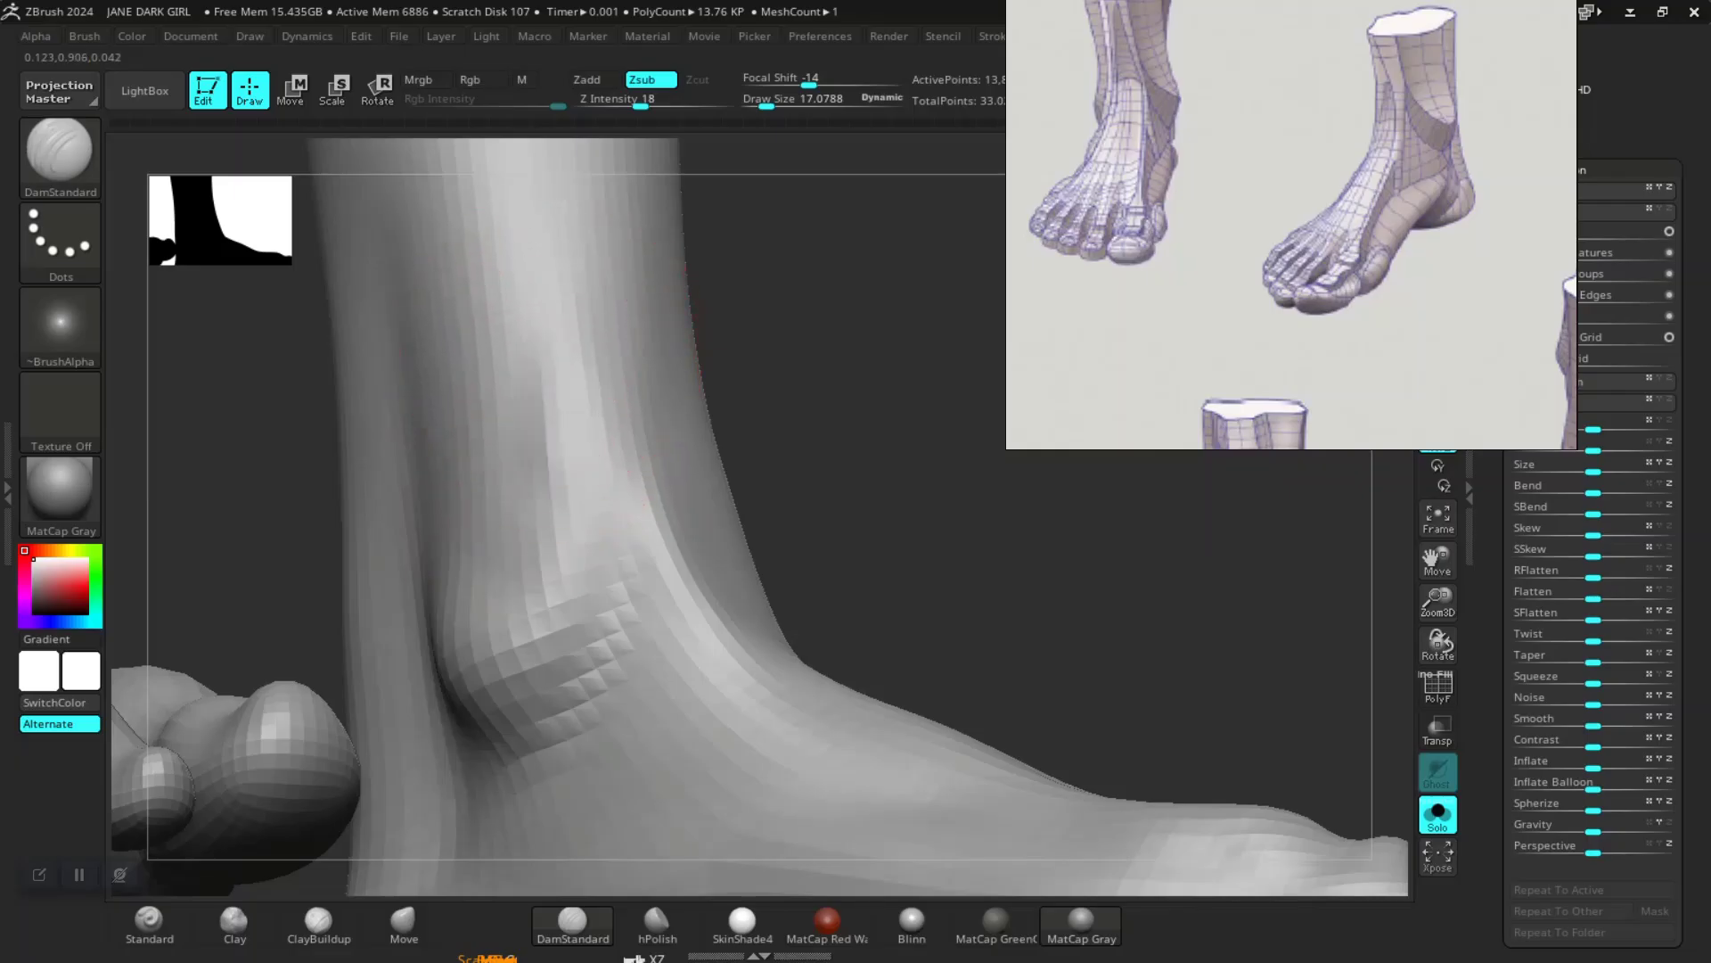
drag(524, 580, 510, 620)
Step: Check both feet from the side and below, then smooth and recut the front edge of the inner ankle bone
drag(793, 544, 931, 561)
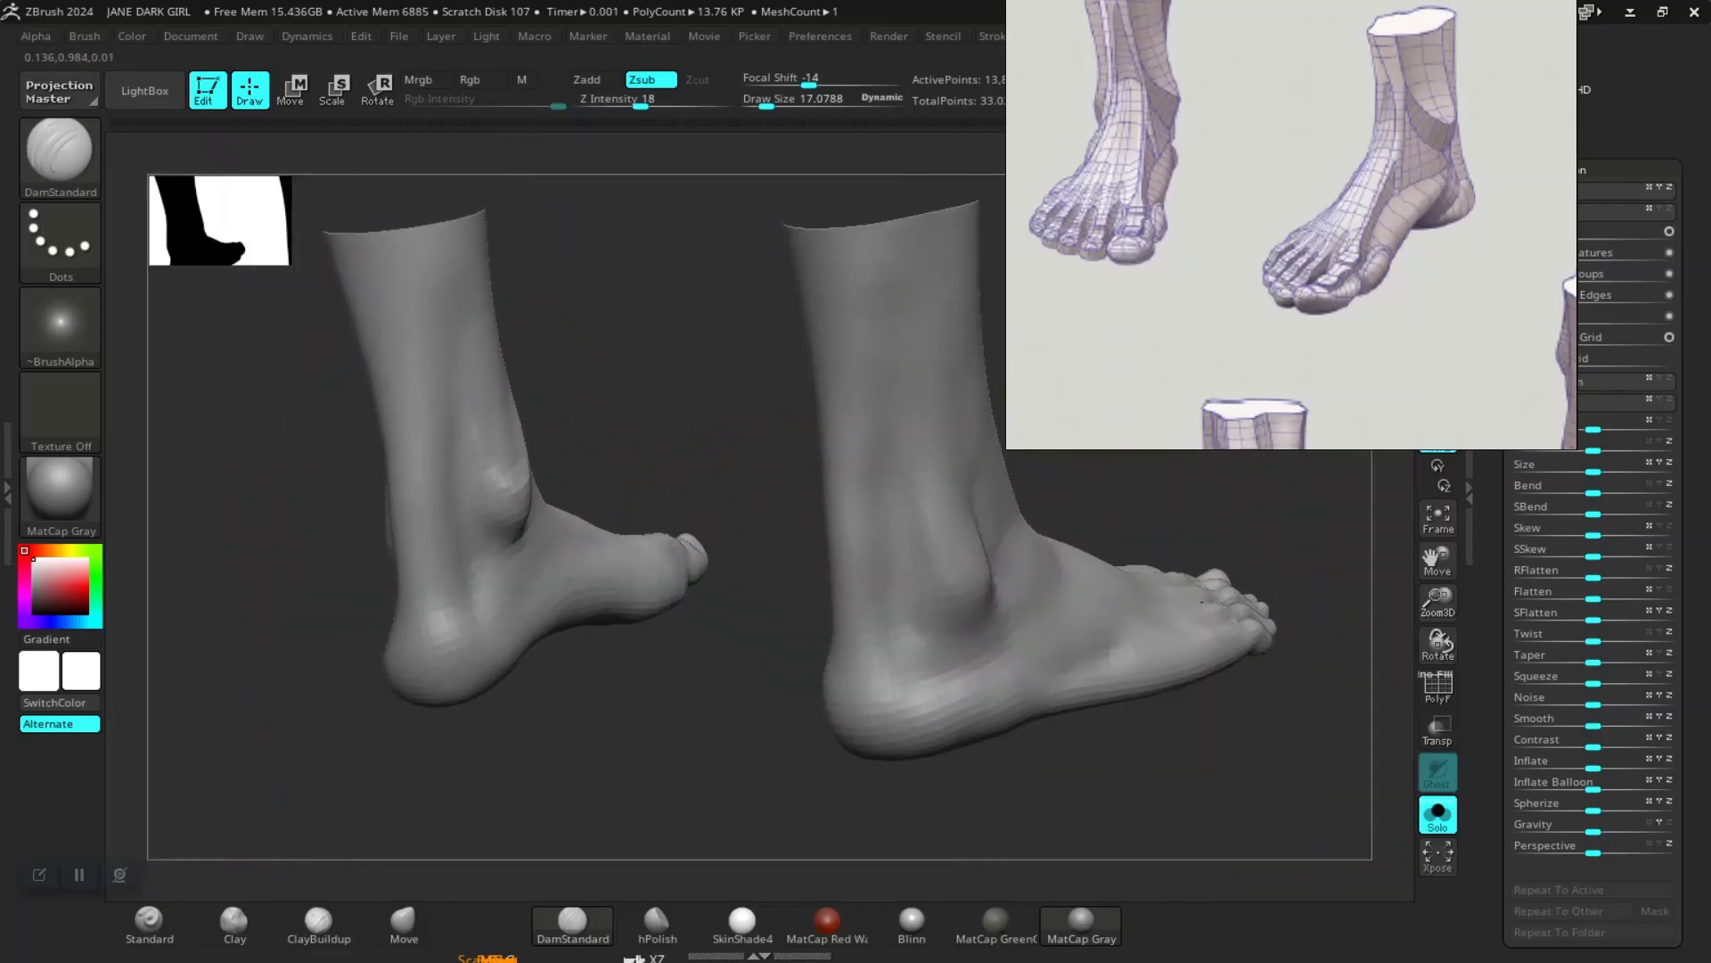
key(f)
drag(687, 781, 477, 757)
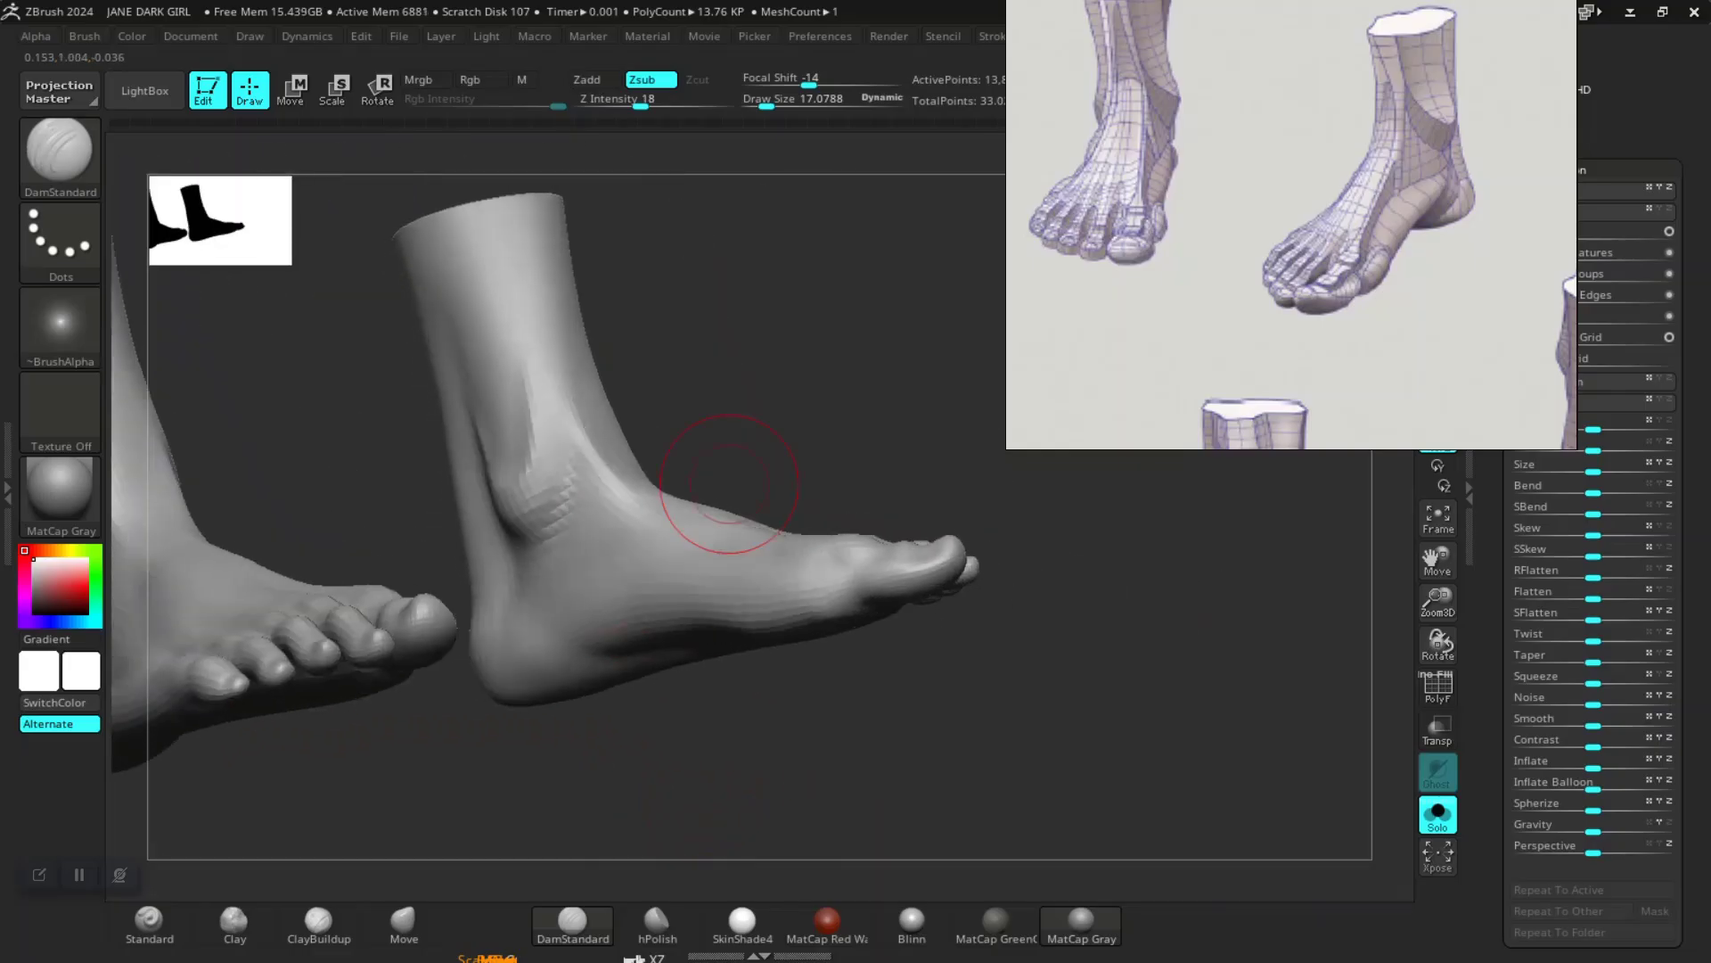
alt+drag(735, 485, 783, 502)
shift+drag(559, 526, 585, 600)
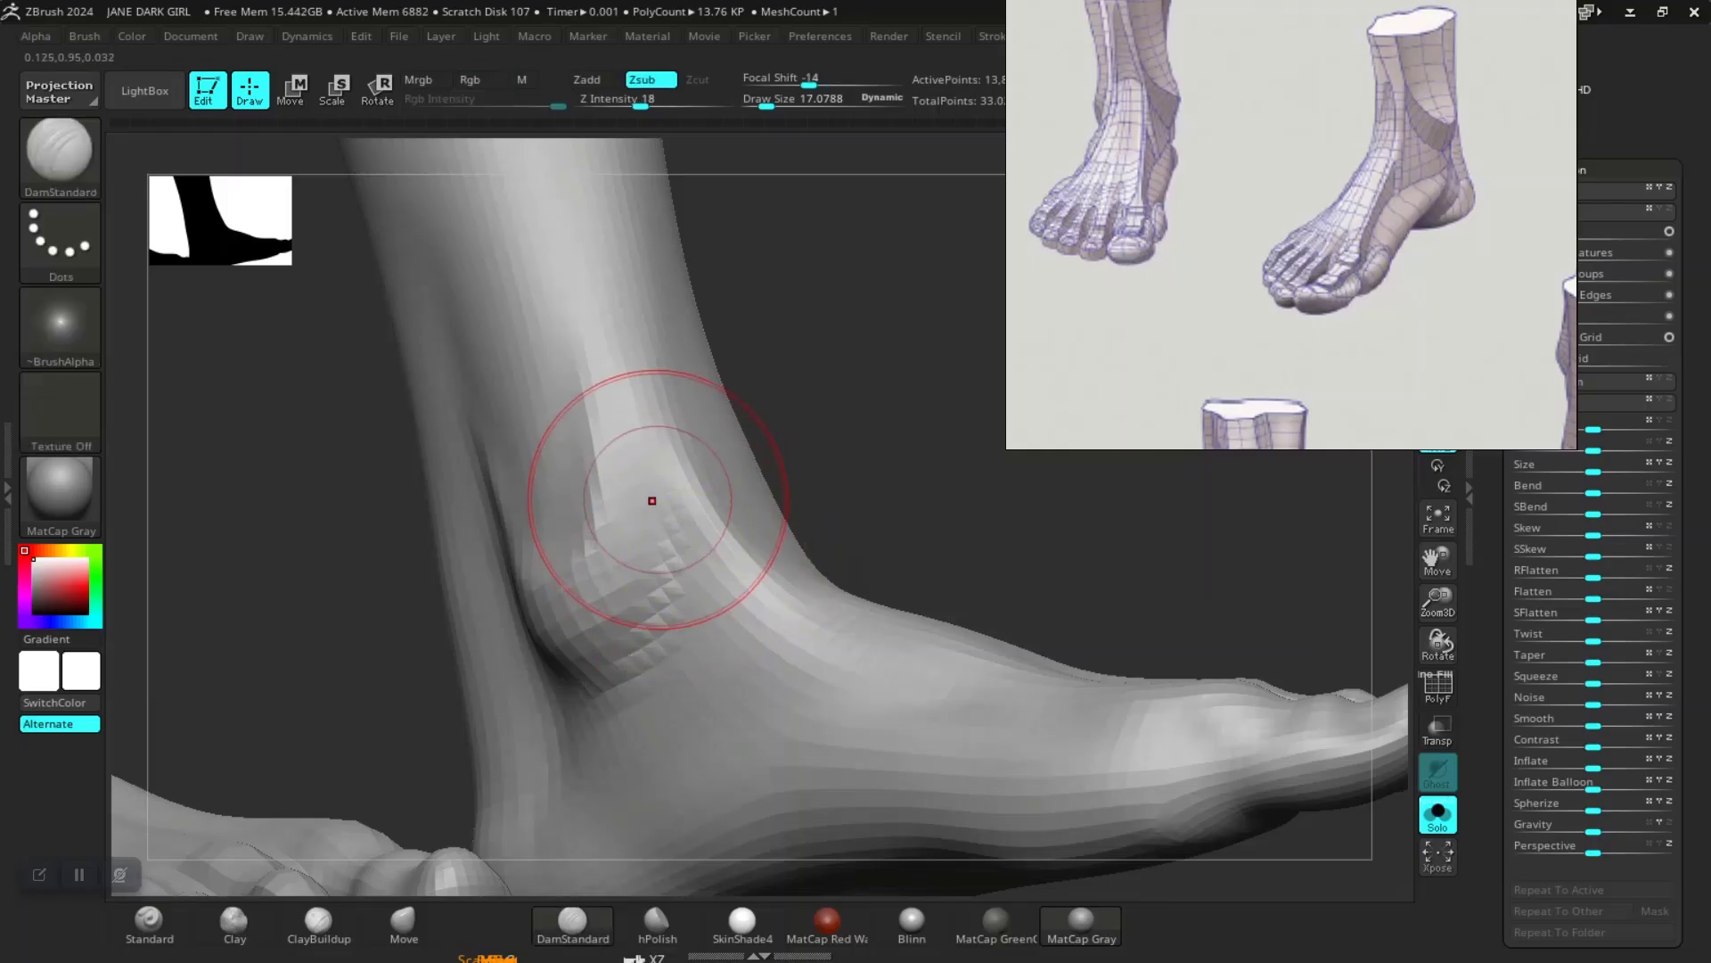
drag(652, 499, 629, 624)
Step: Carve the hollow below and behind the inner ankle bone with DamStandard, continuing up the lower leg
drag(871, 445, 827, 524)
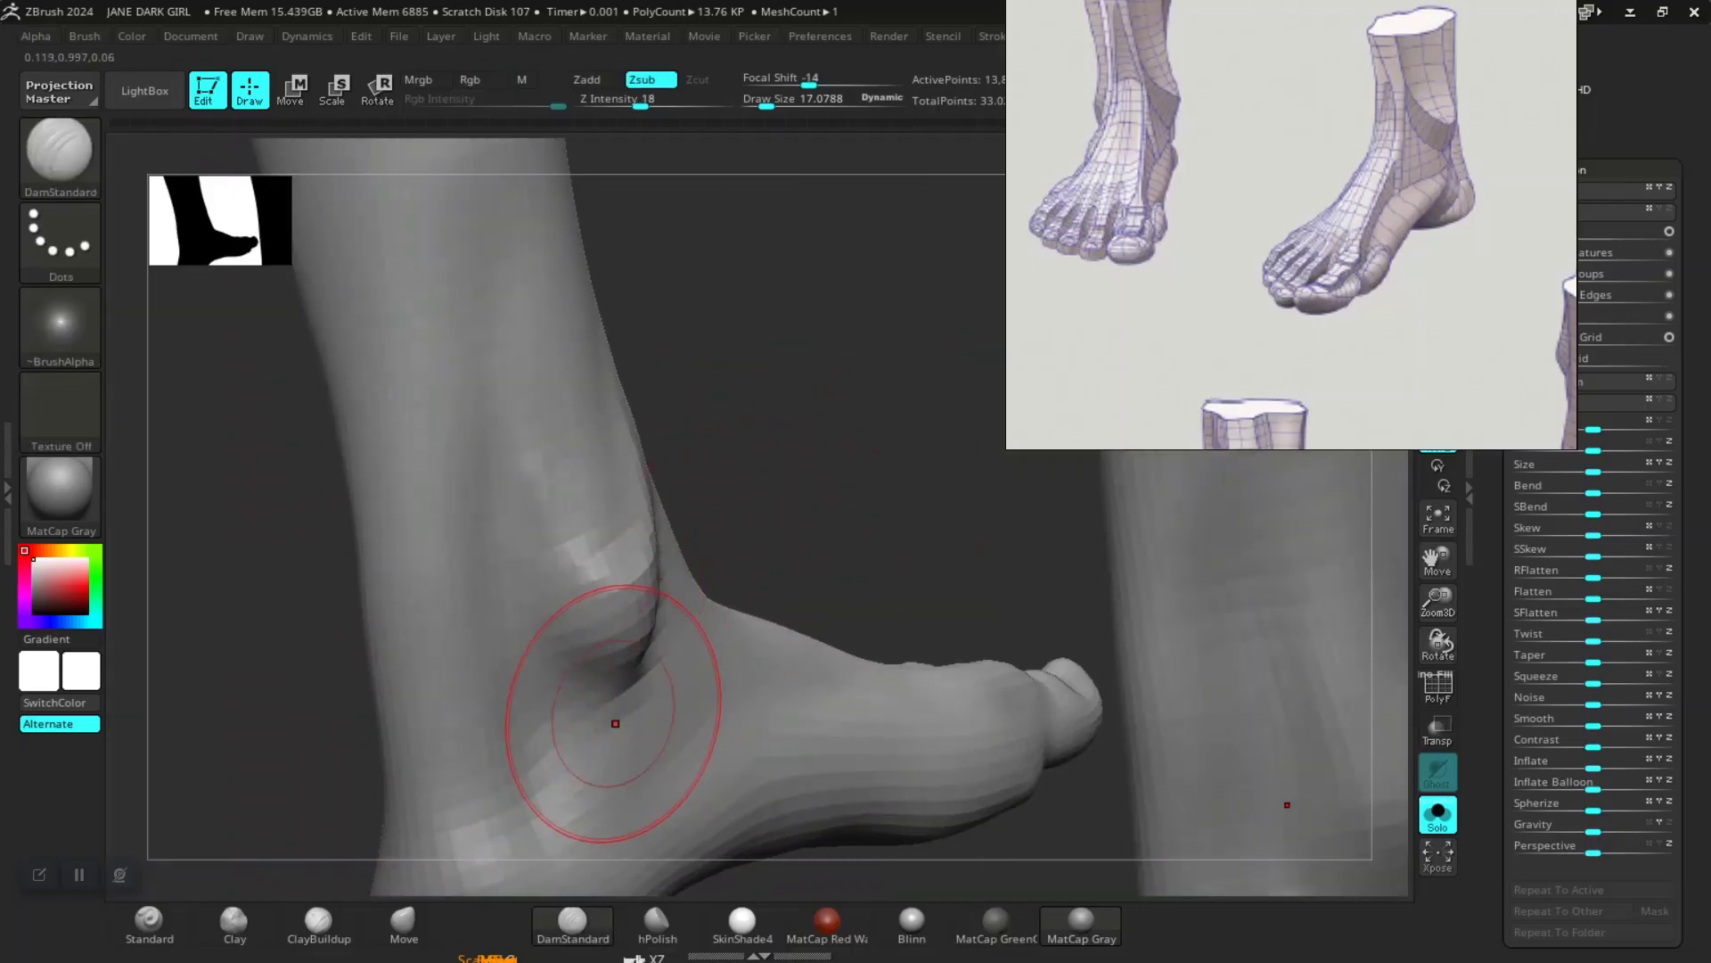
mouse_move(629, 692)
mouse_down()
mouse_move(580, 679)
mouse_move(524, 615)
mouse_move(499, 544)
mouse_up()
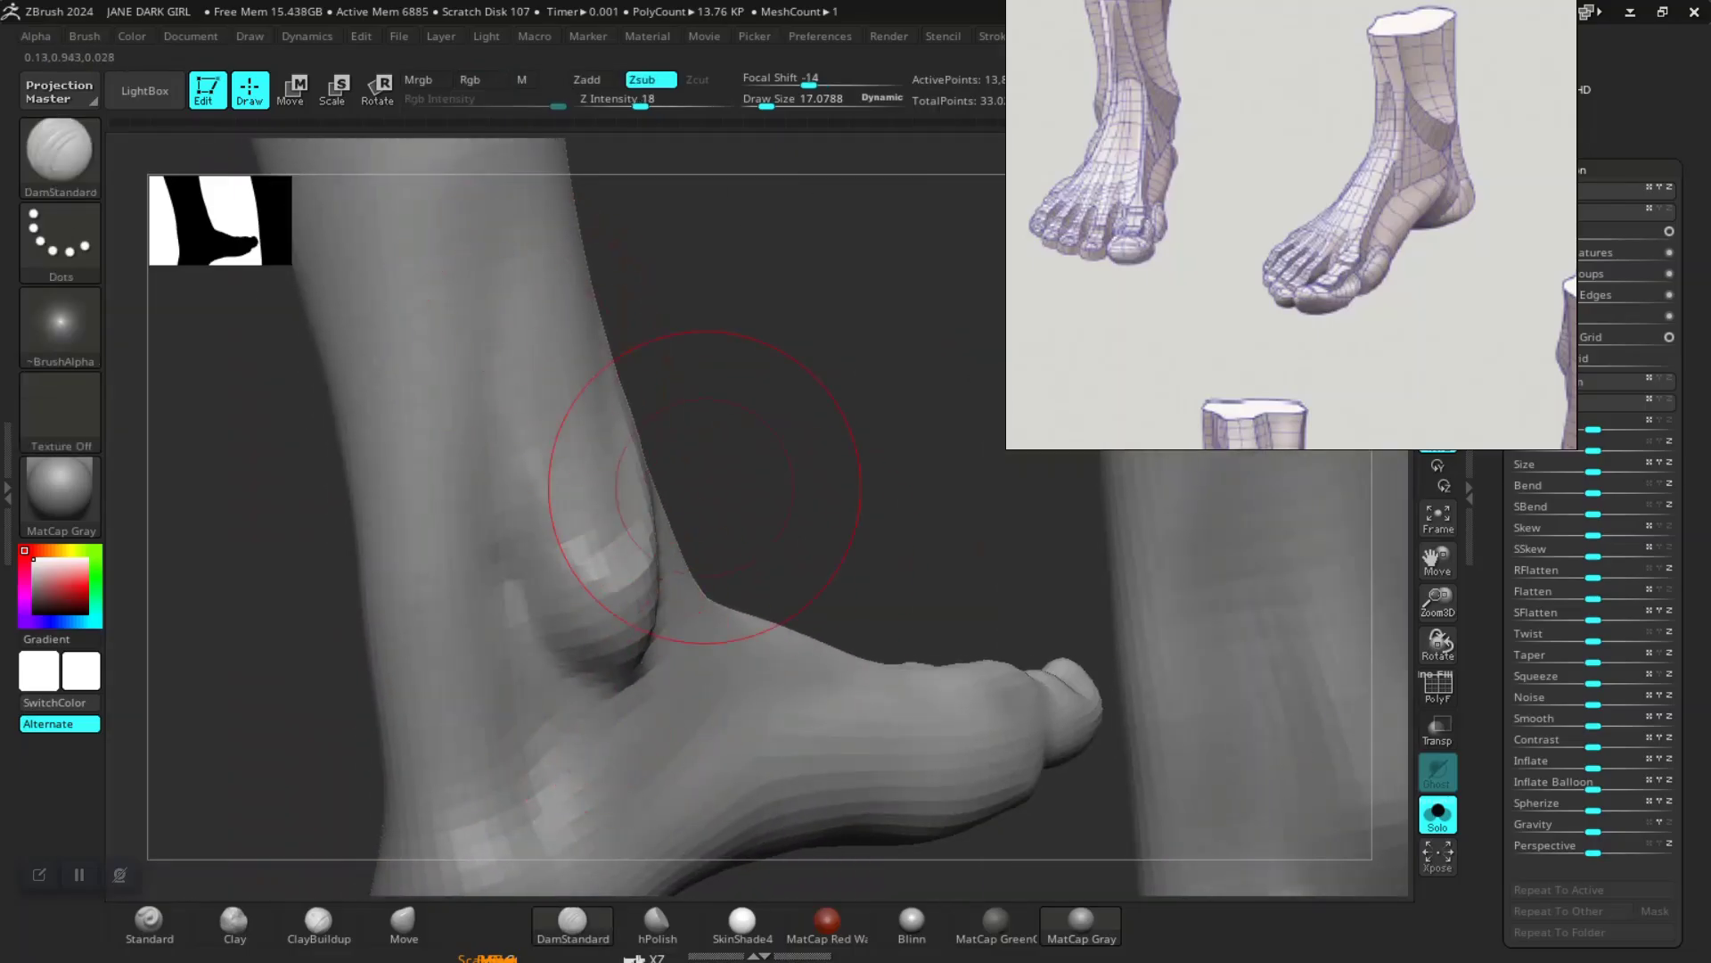
drag(519, 619, 488, 383)
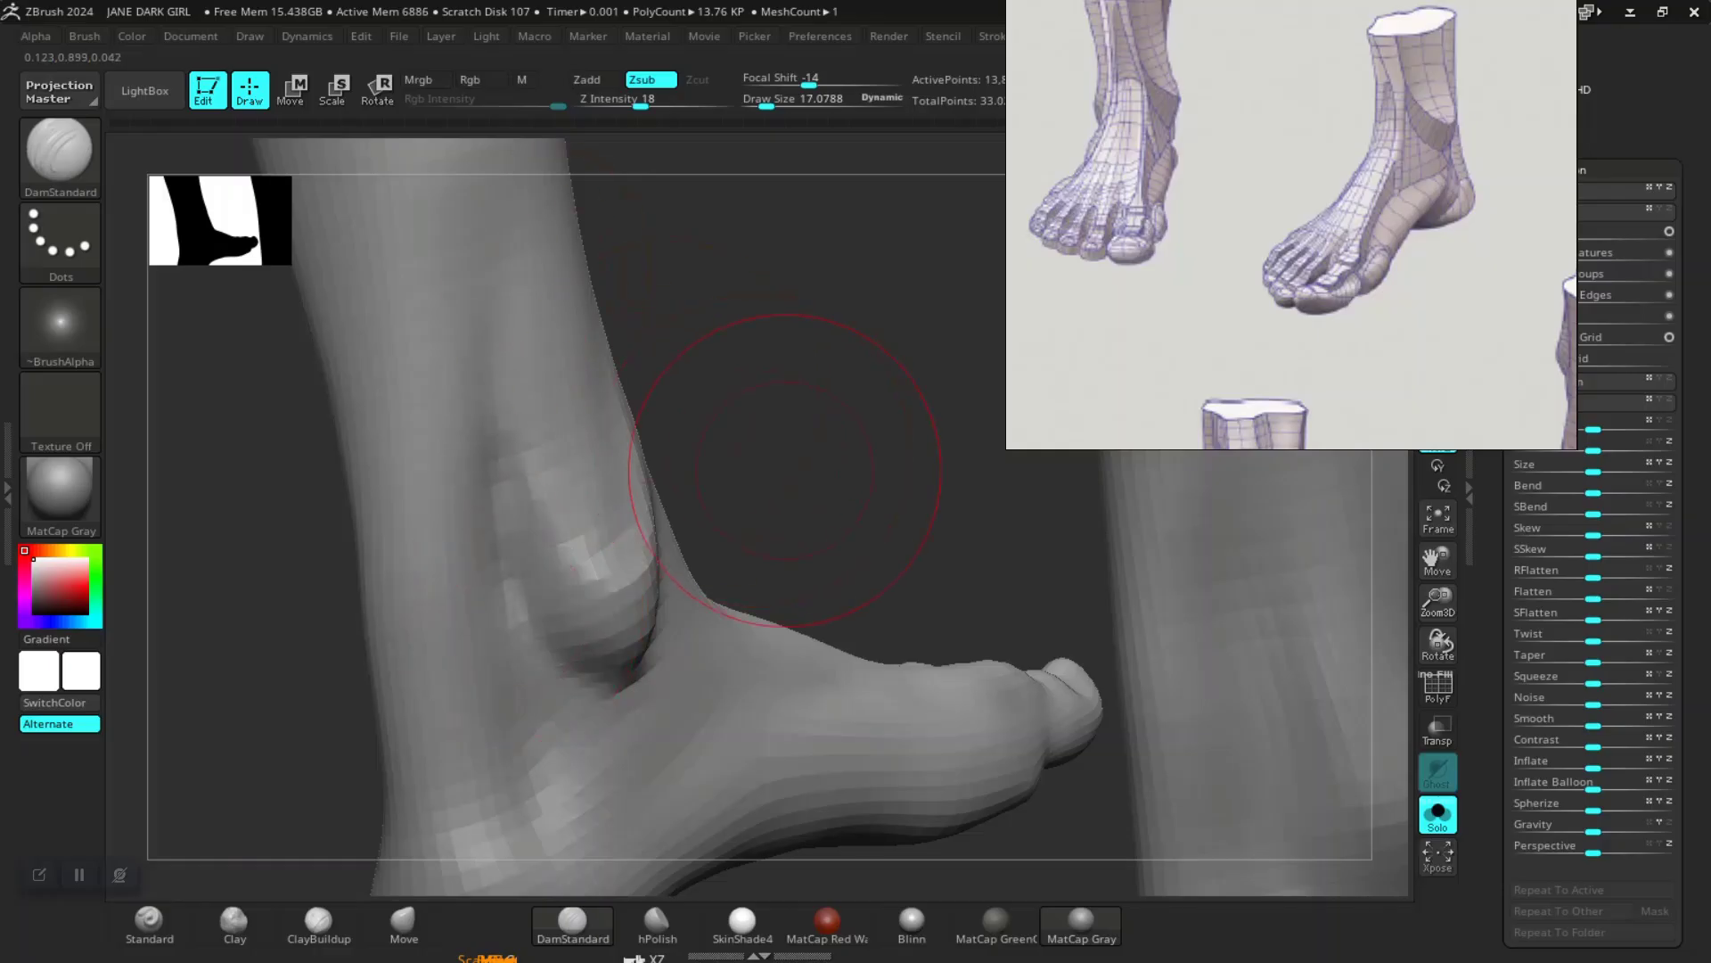
key(f)
mouse_move(832, 394)
mouse_down()
mouse_move(749, 489)
mouse_move(696, 704)
mouse_up()
drag(802, 553, 697, 530)
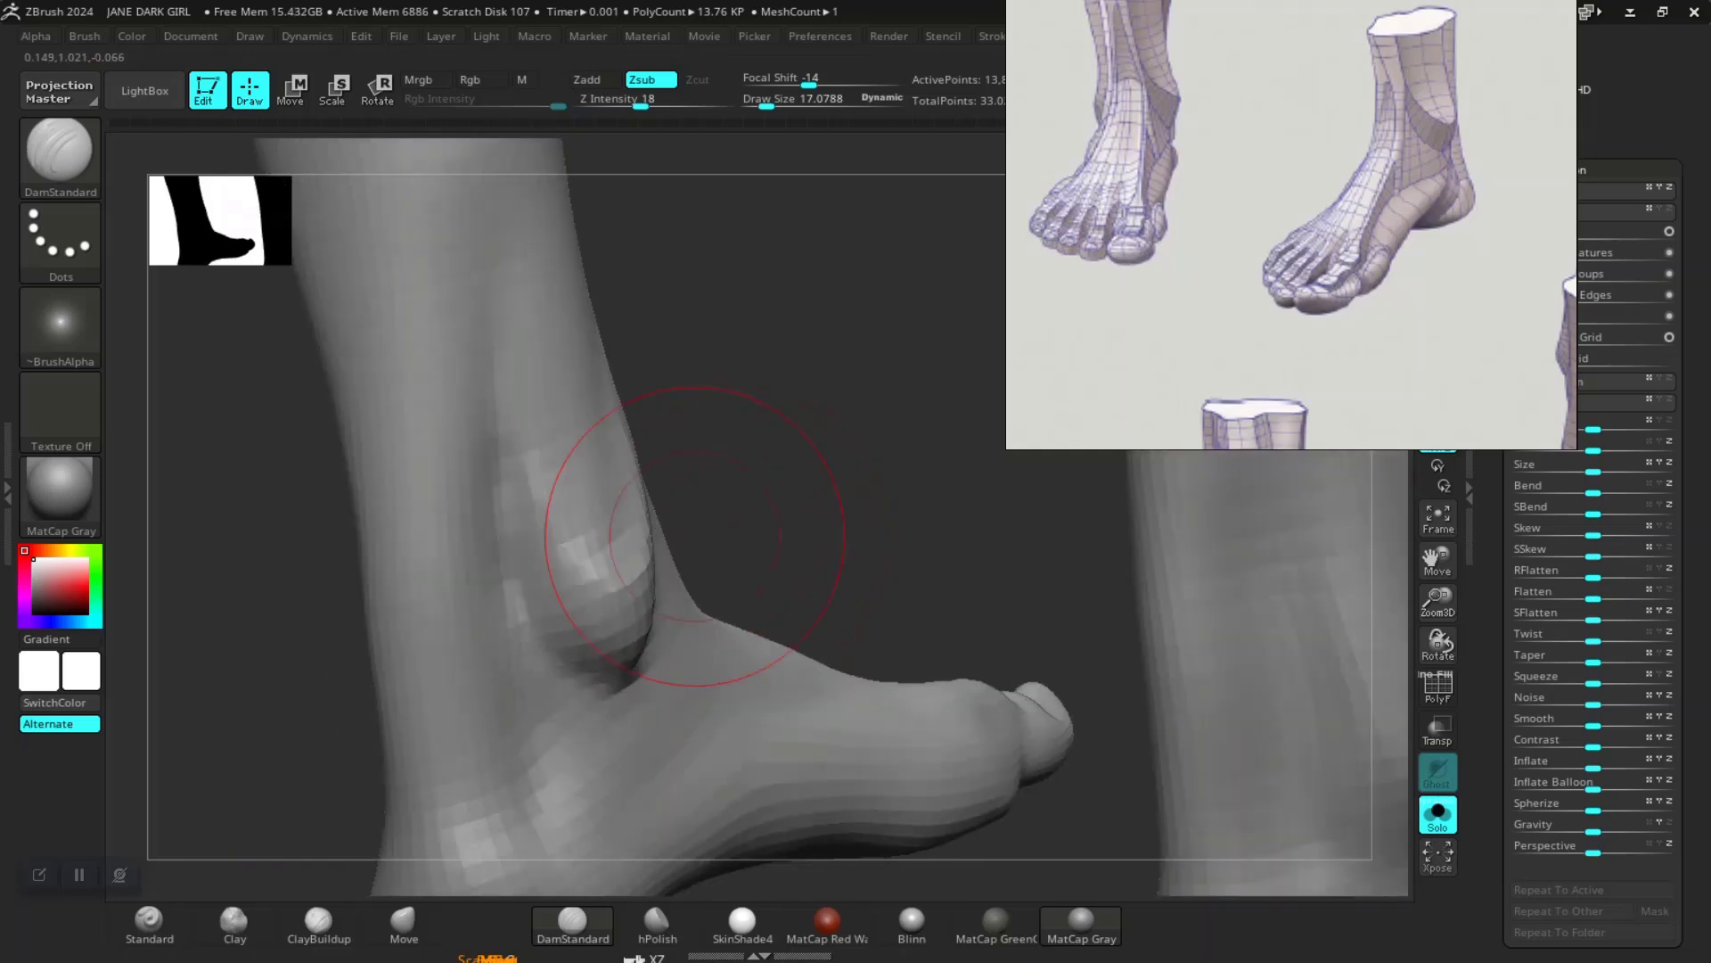
Step: Smooth the hollow behind the inner ankle bone and refine the bone's surface with hPolish
shift+drag(485, 542, 488, 500)
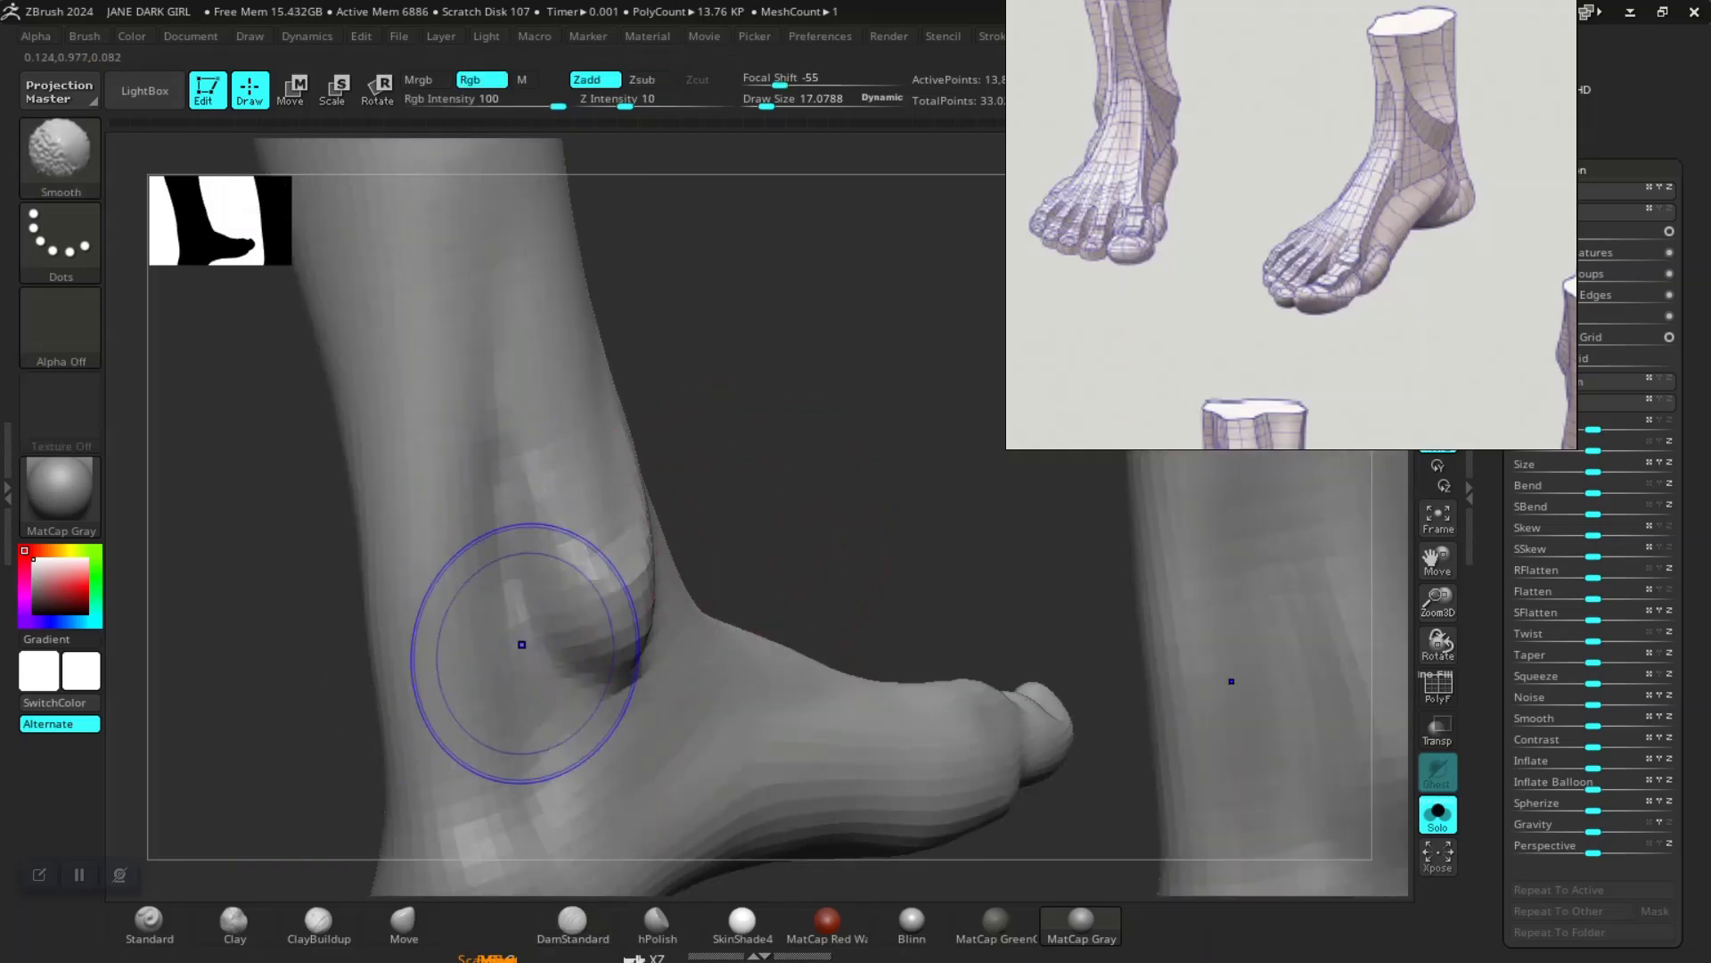
drag(813, 542, 764, 534)
click(657, 923)
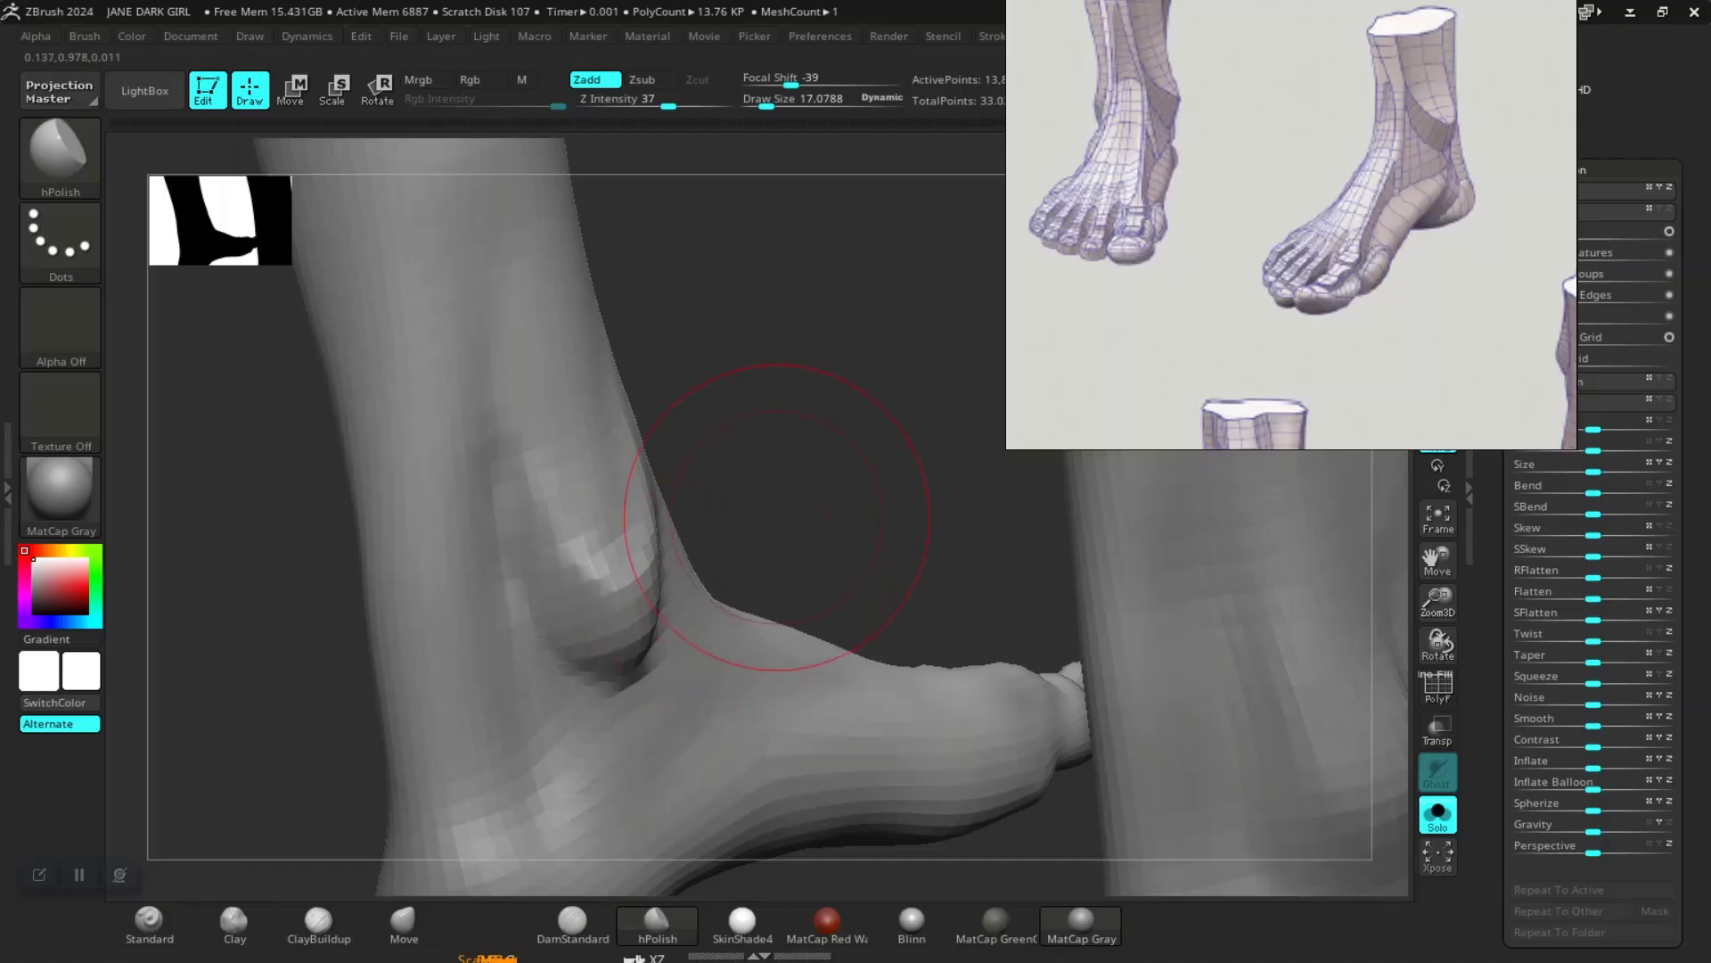
drag(776, 520, 664, 532)
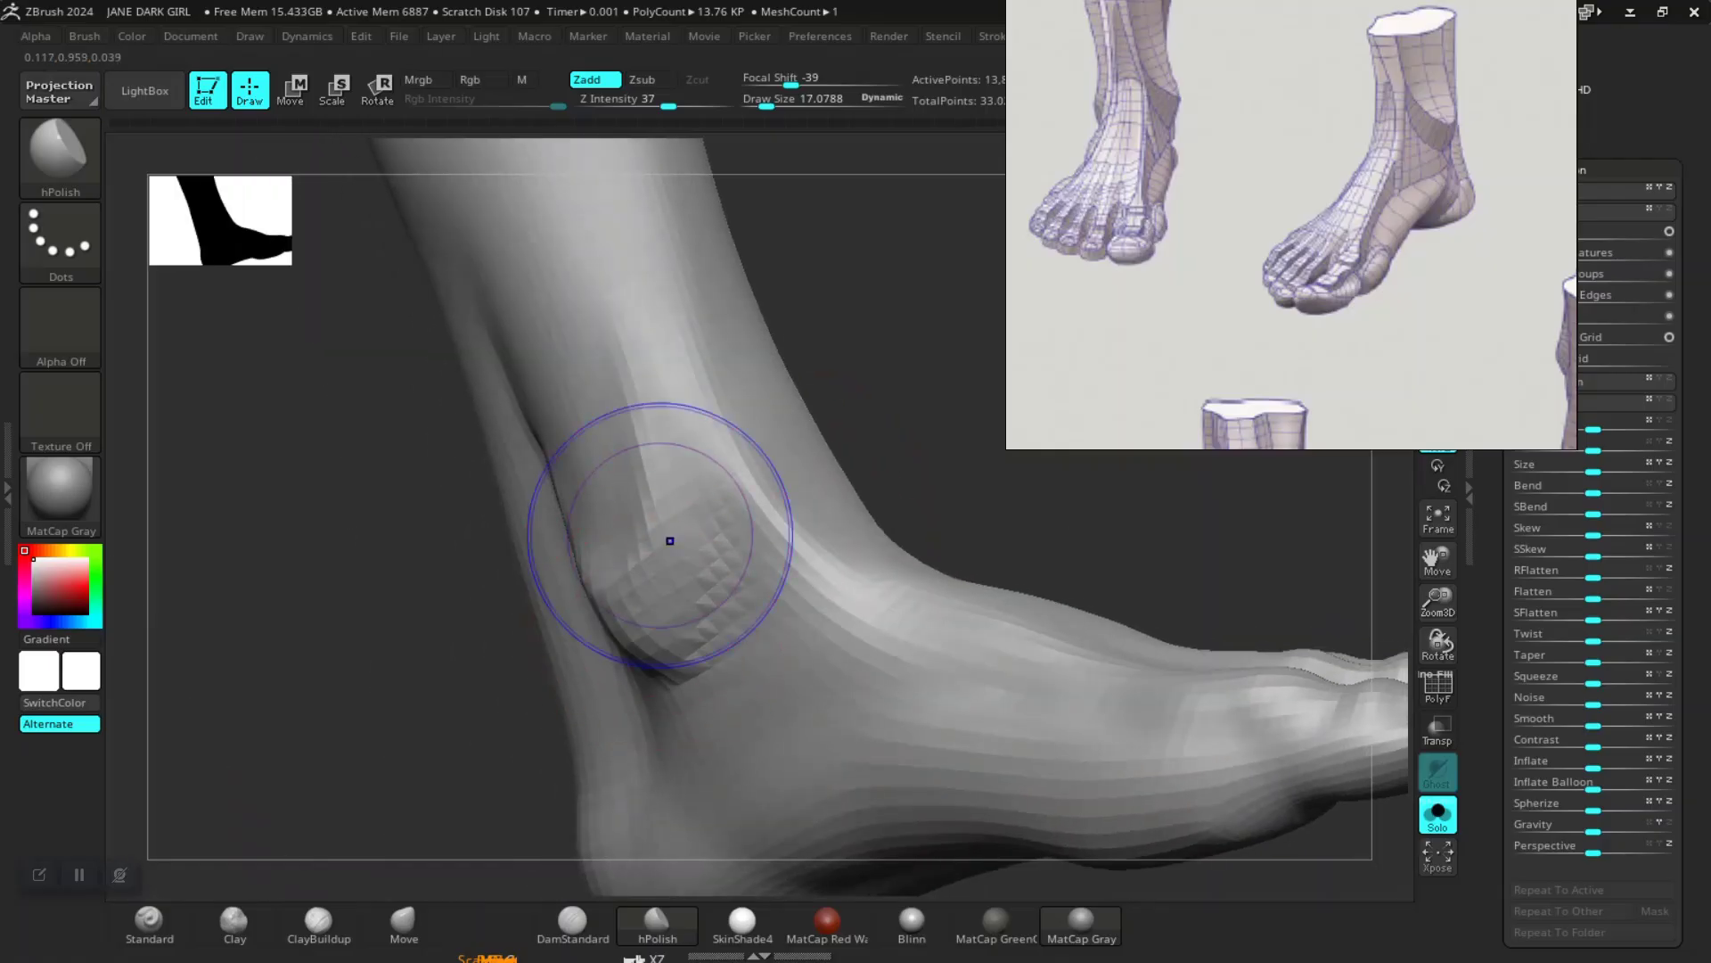
key(shift)
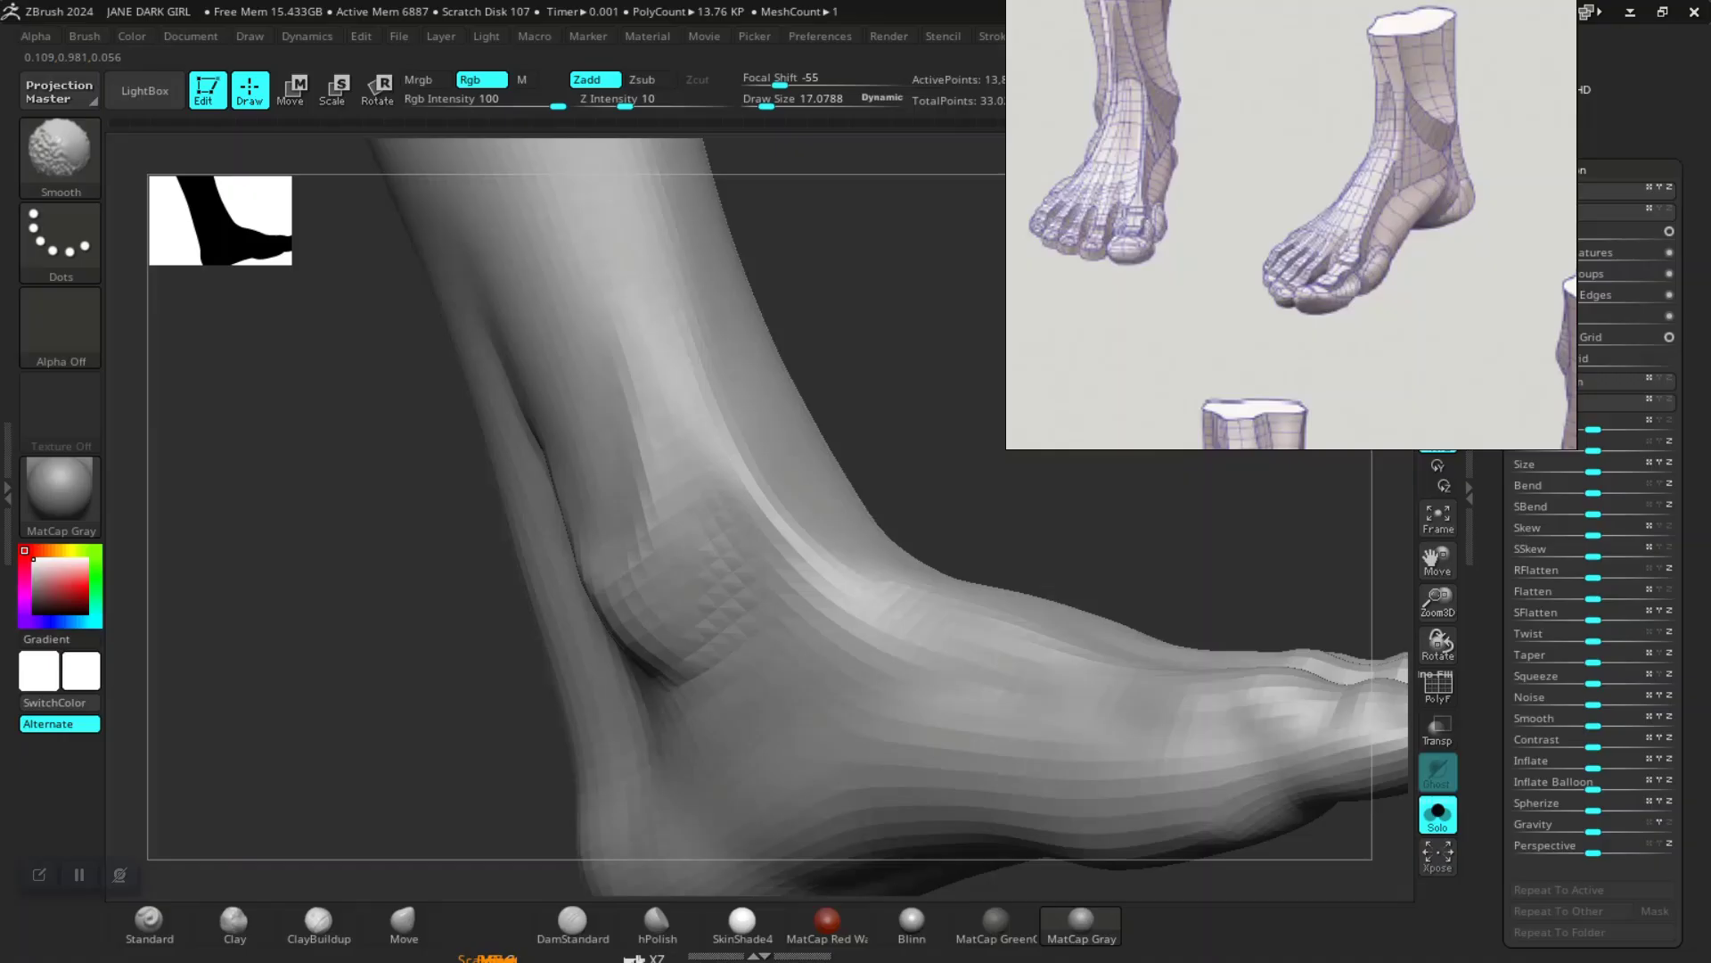
drag(856, 441, 976, 446)
shift+drag(550, 516, 561, 557)
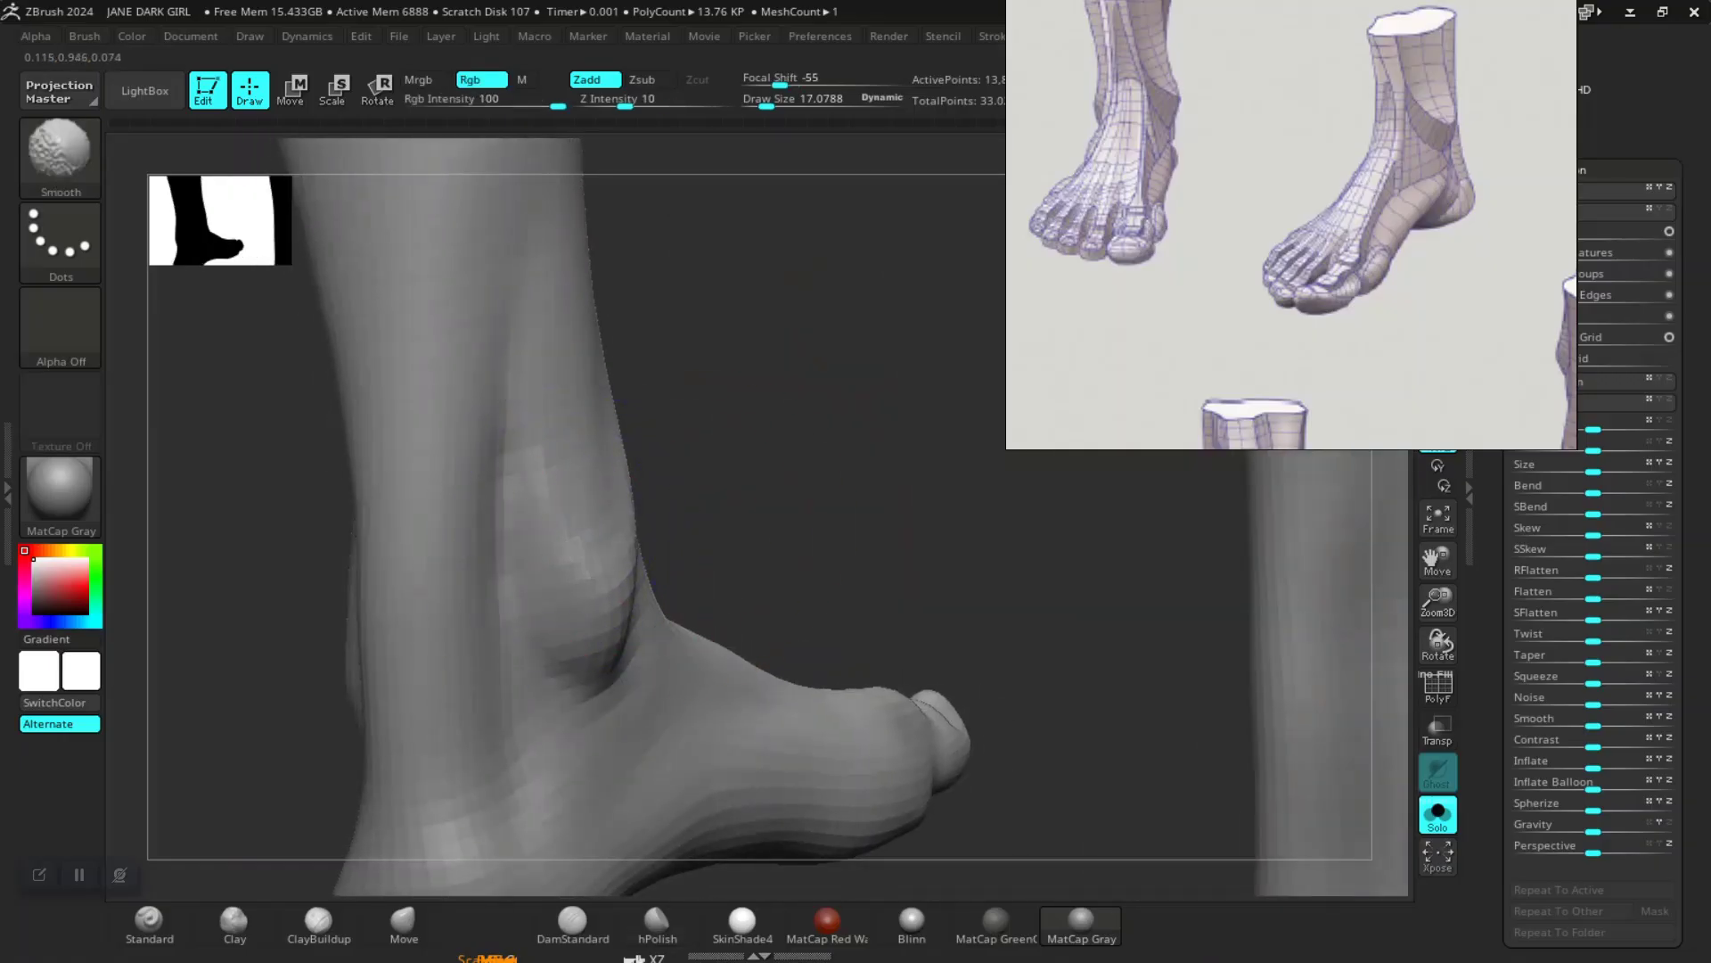
Step: Undo the last polish stroke, then fill out the underside of the heel with the Inflat brush at draw size 18 and smooth it
mouse_move(713, 526)
alt+mouse_down()
mouse_move(655, 497)
mouse_move(571, 517)
mouse_move(552, 539)
alt+mouse_up()
drag(778, 488, 927, 492)
alt+drag(657, 500, 810, 579)
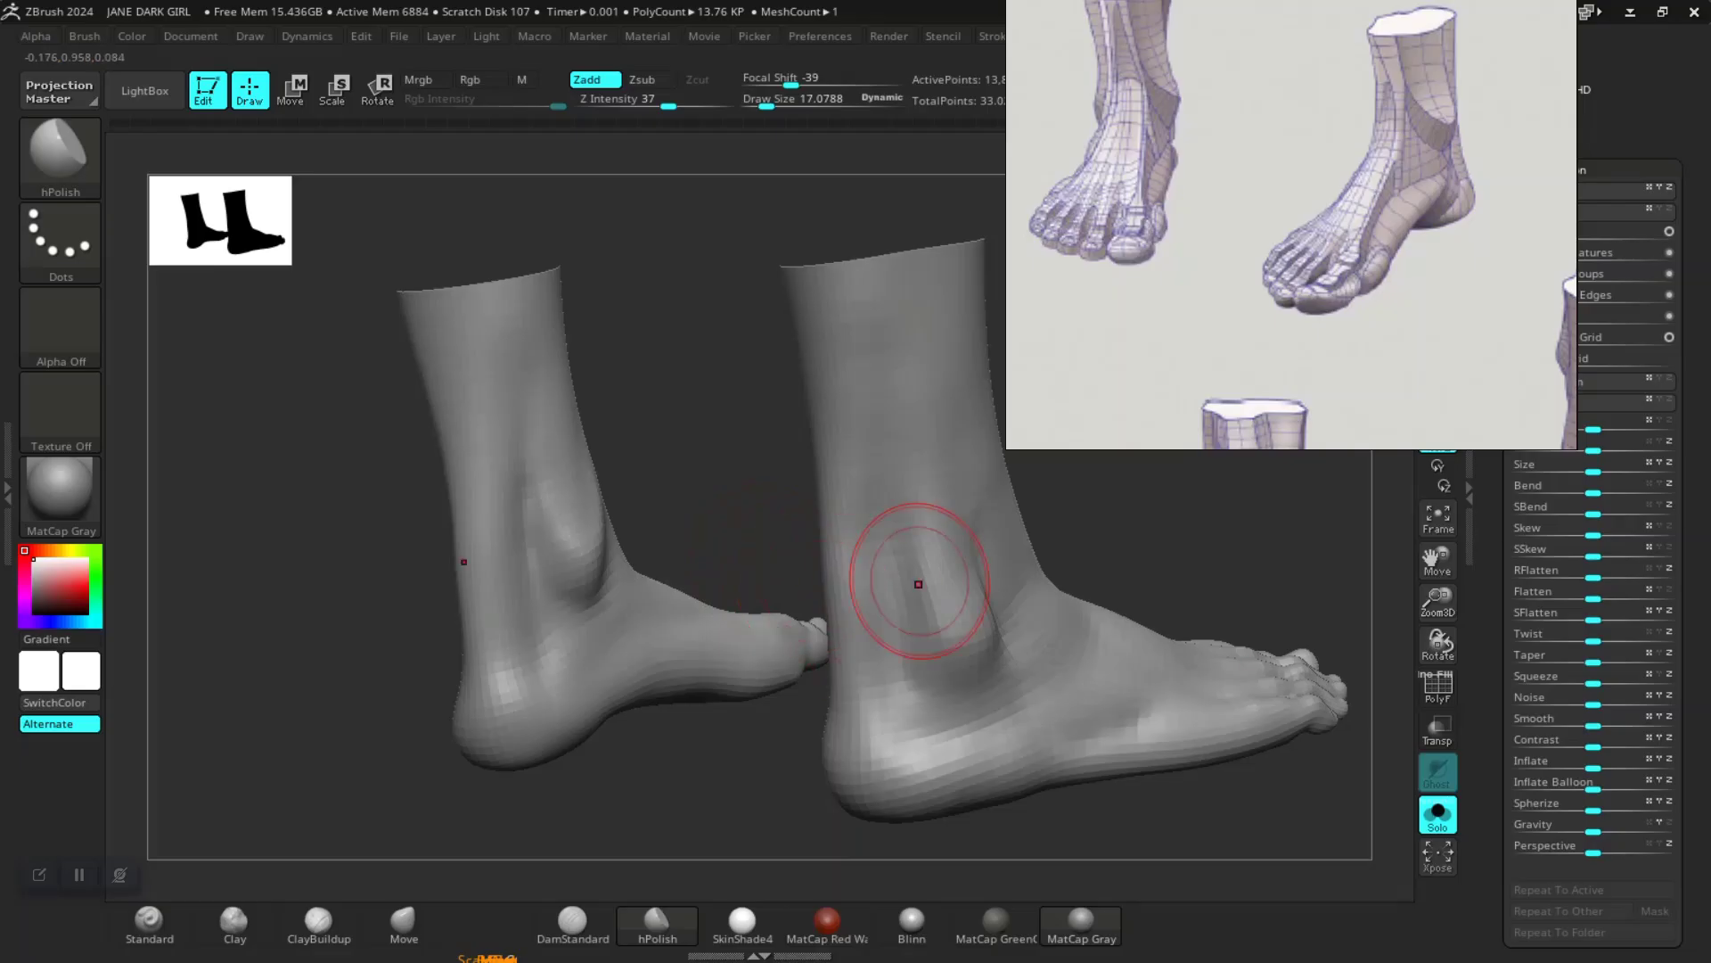
drag(673, 509, 1159, 584)
mouse_move(425, 410)
alt+mouse_down()
mouse_move(496, 527)
mouse_move(363, 612)
mouse_move(606, 615)
alt+mouse_up()
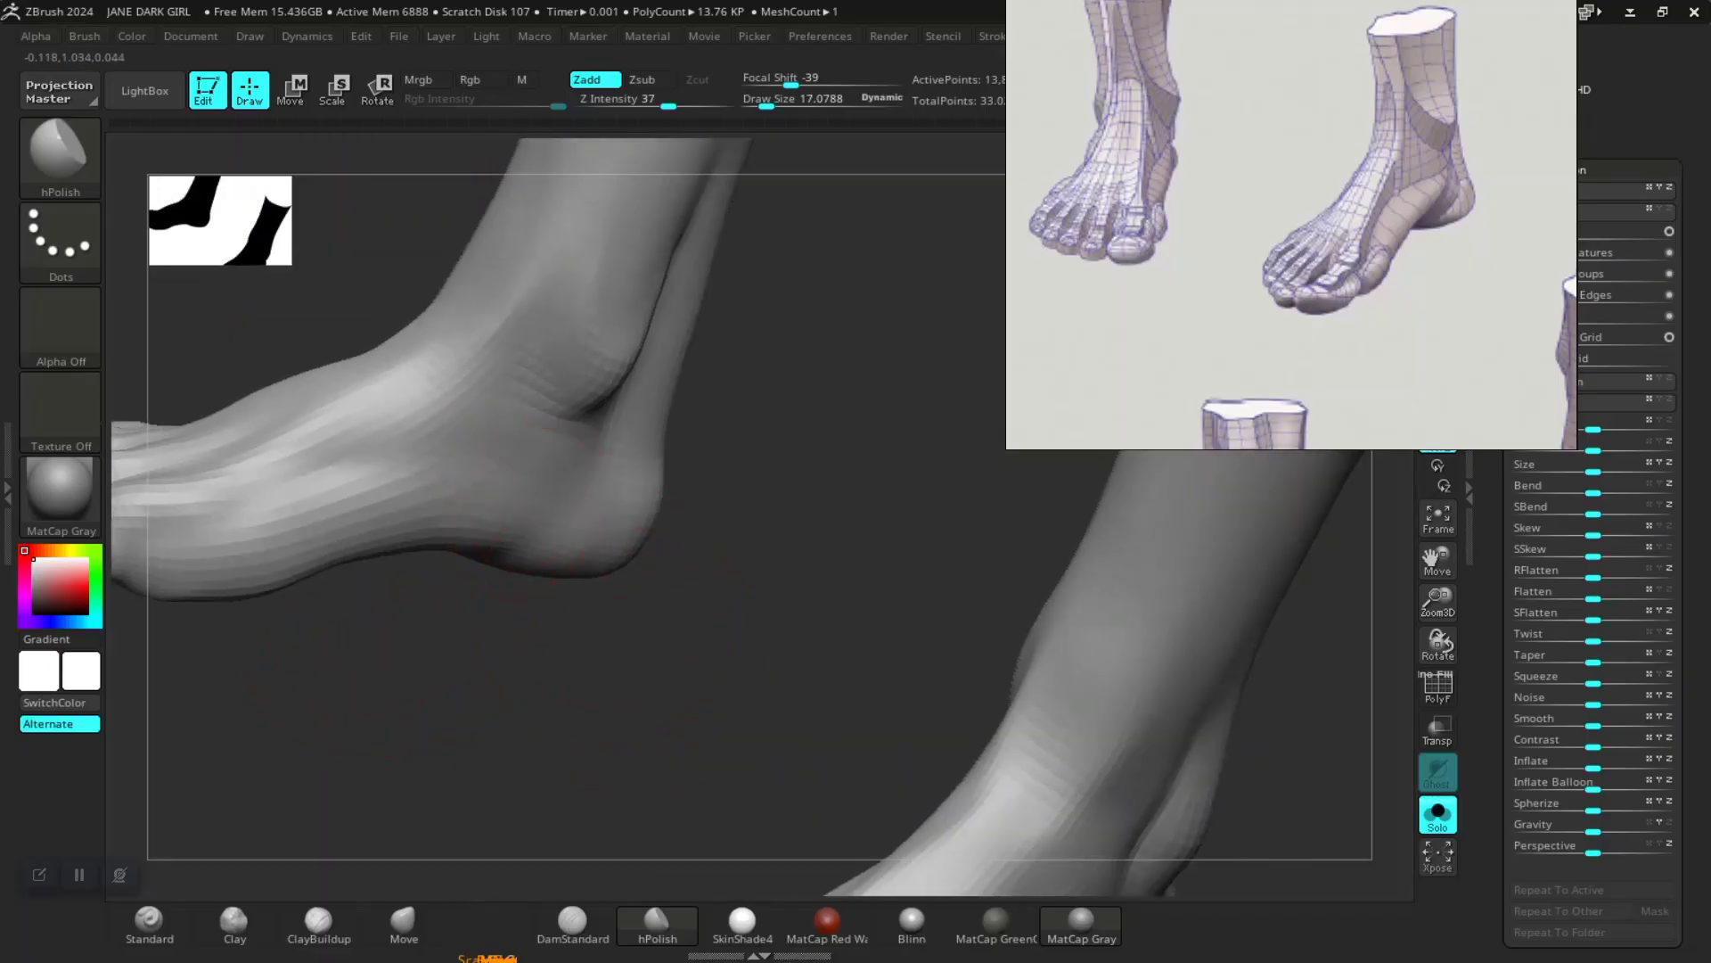
key(ctrl+z)
key(b)
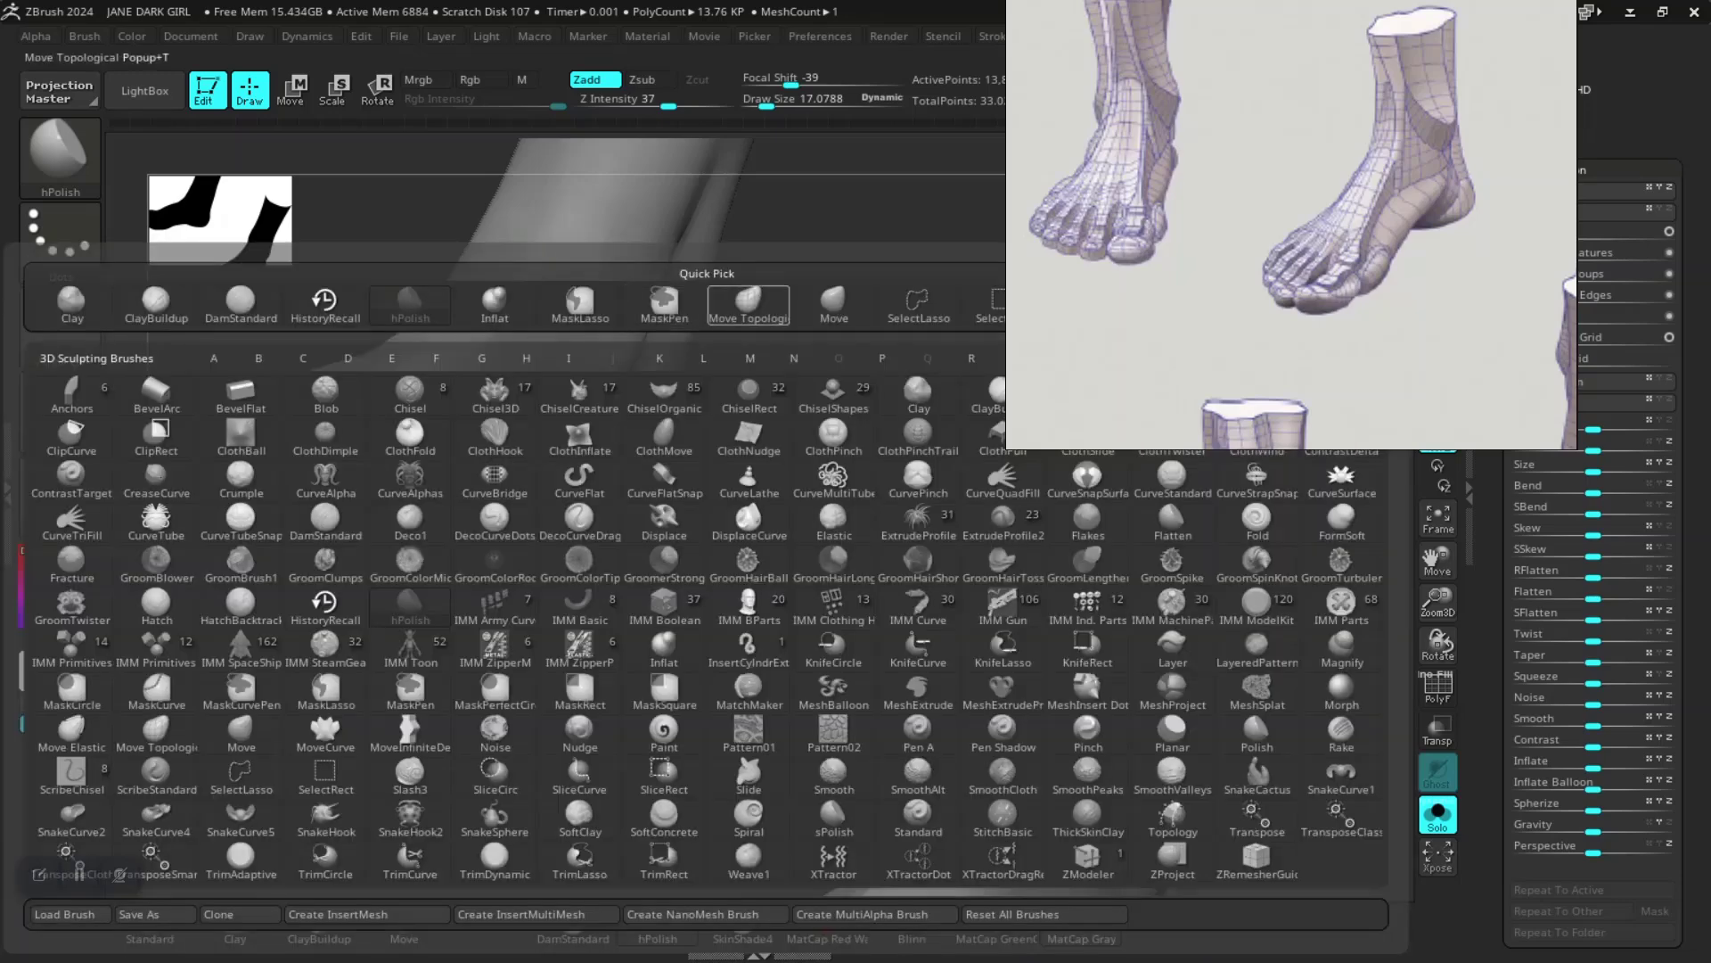
click(495, 303)
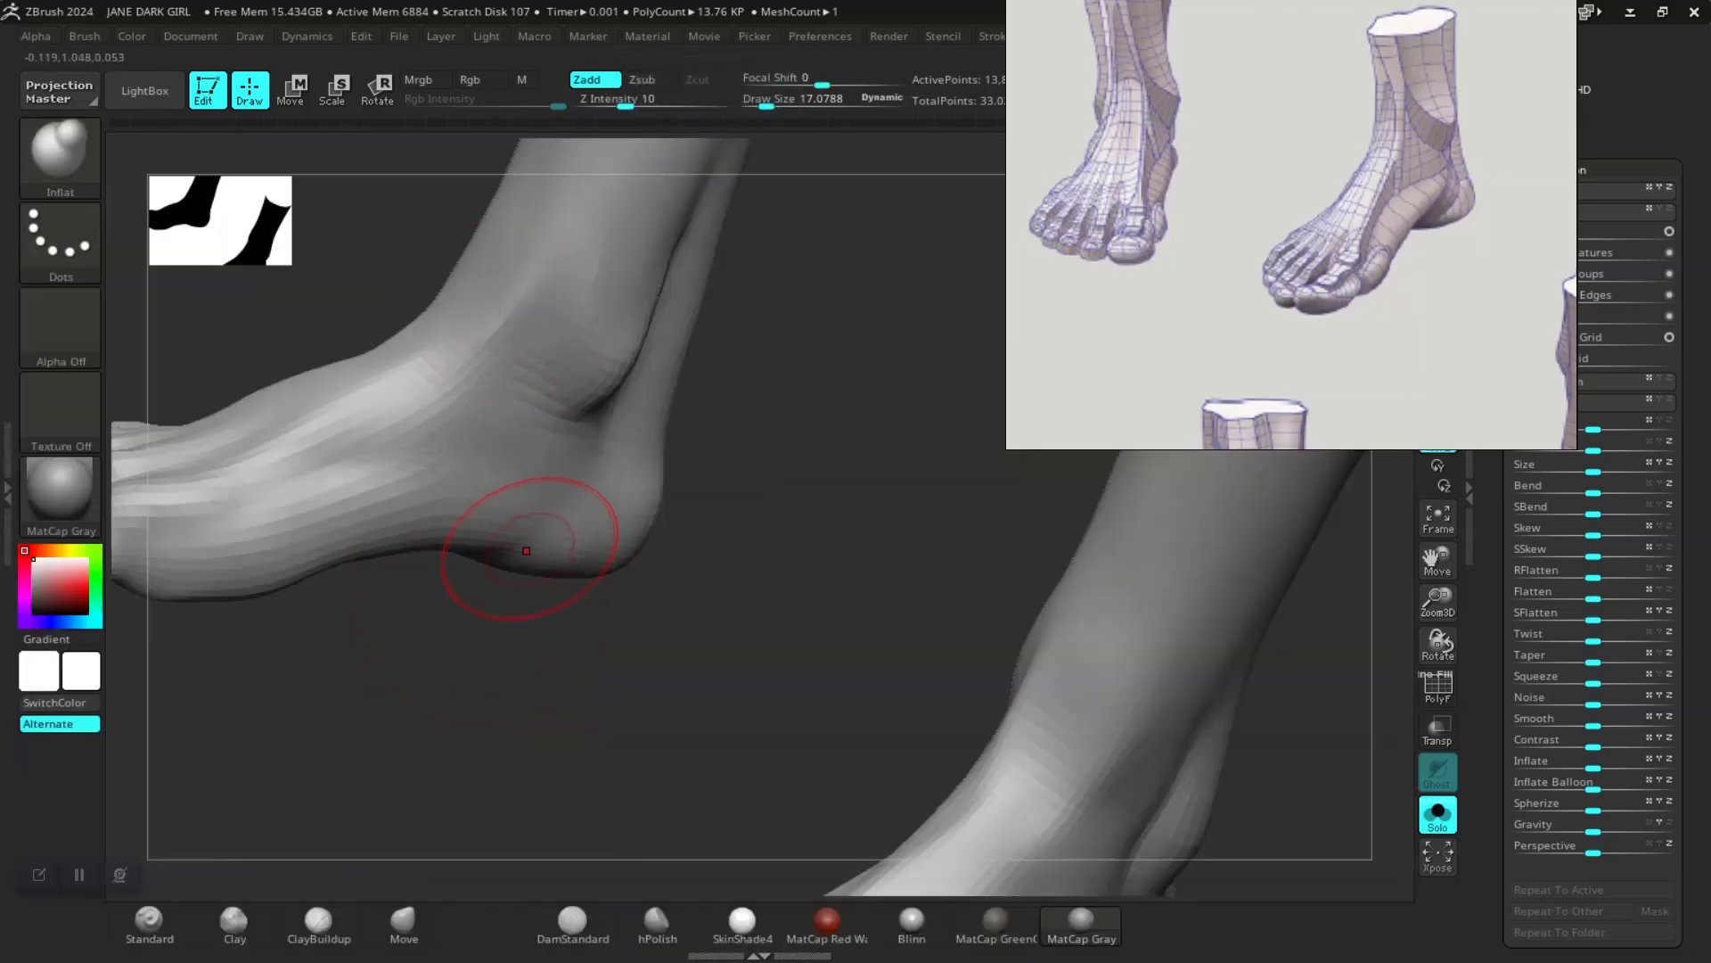
drag(560, 575, 504, 504)
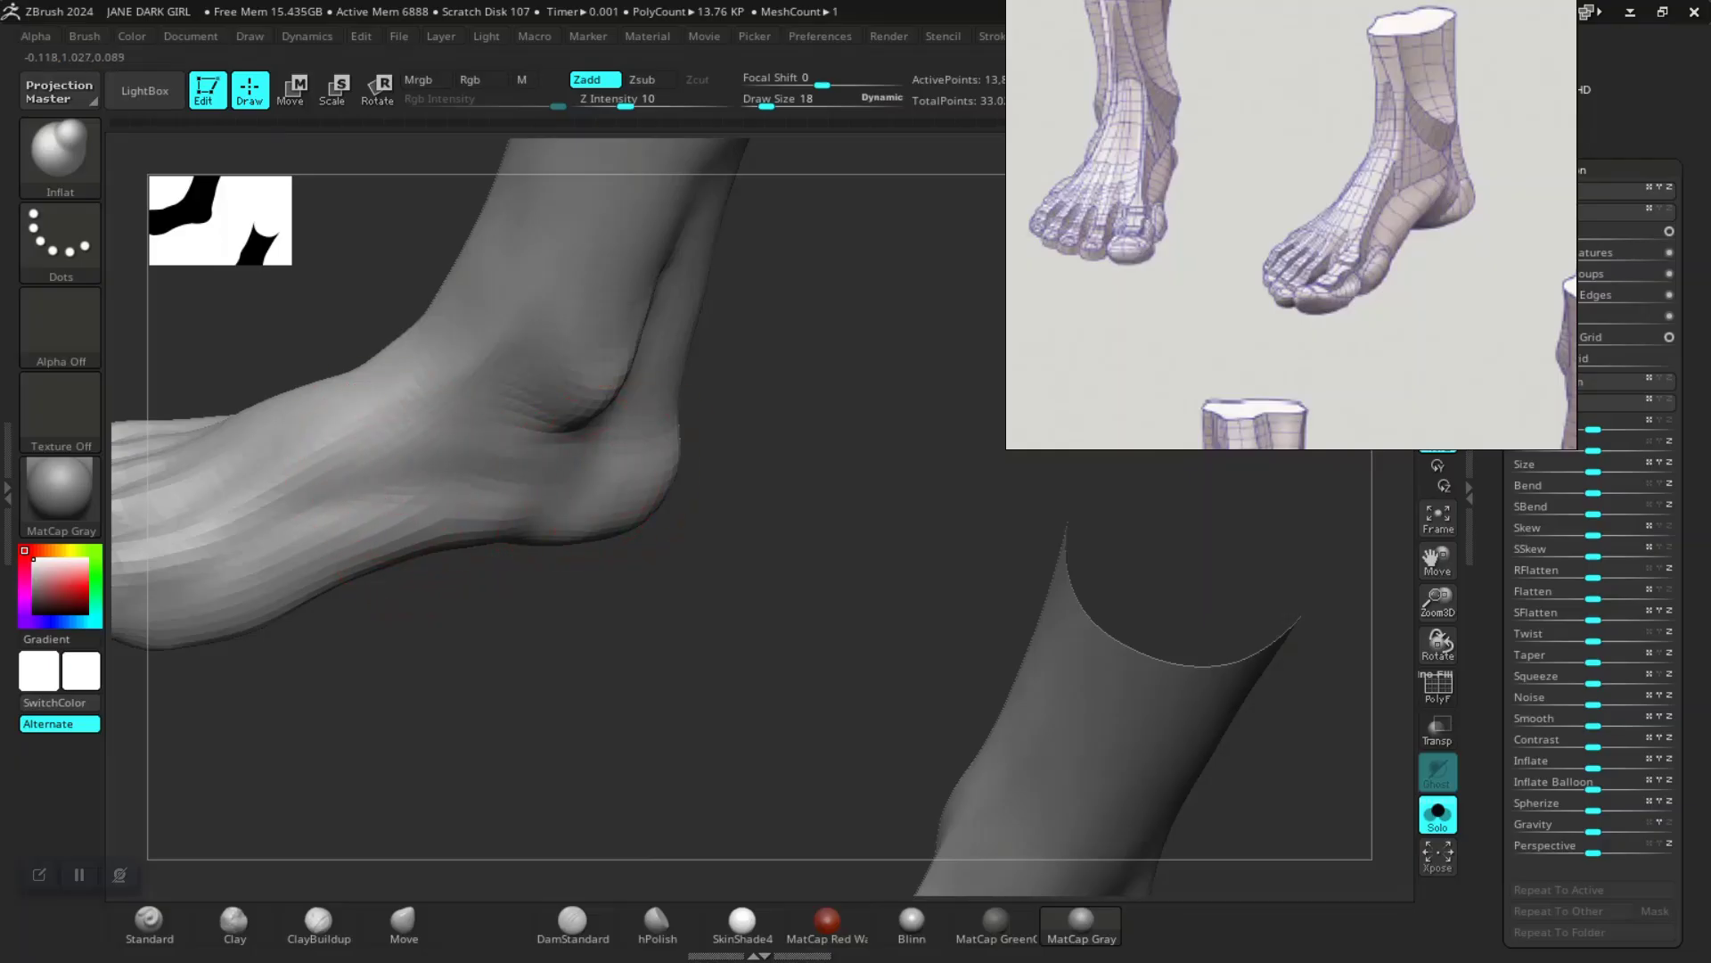
key(shift)
Step: Smooth the inner side of the instep from above and check both feet from the front and at an angle
mouse_move(702, 514)
ctrl+right_down()
mouse_move(466, 420)
mouse_move(744, 412)
mouse_move(741, 497)
mouse_move(809, 520)
mouse_move(793, 606)
ctrl+right_up()
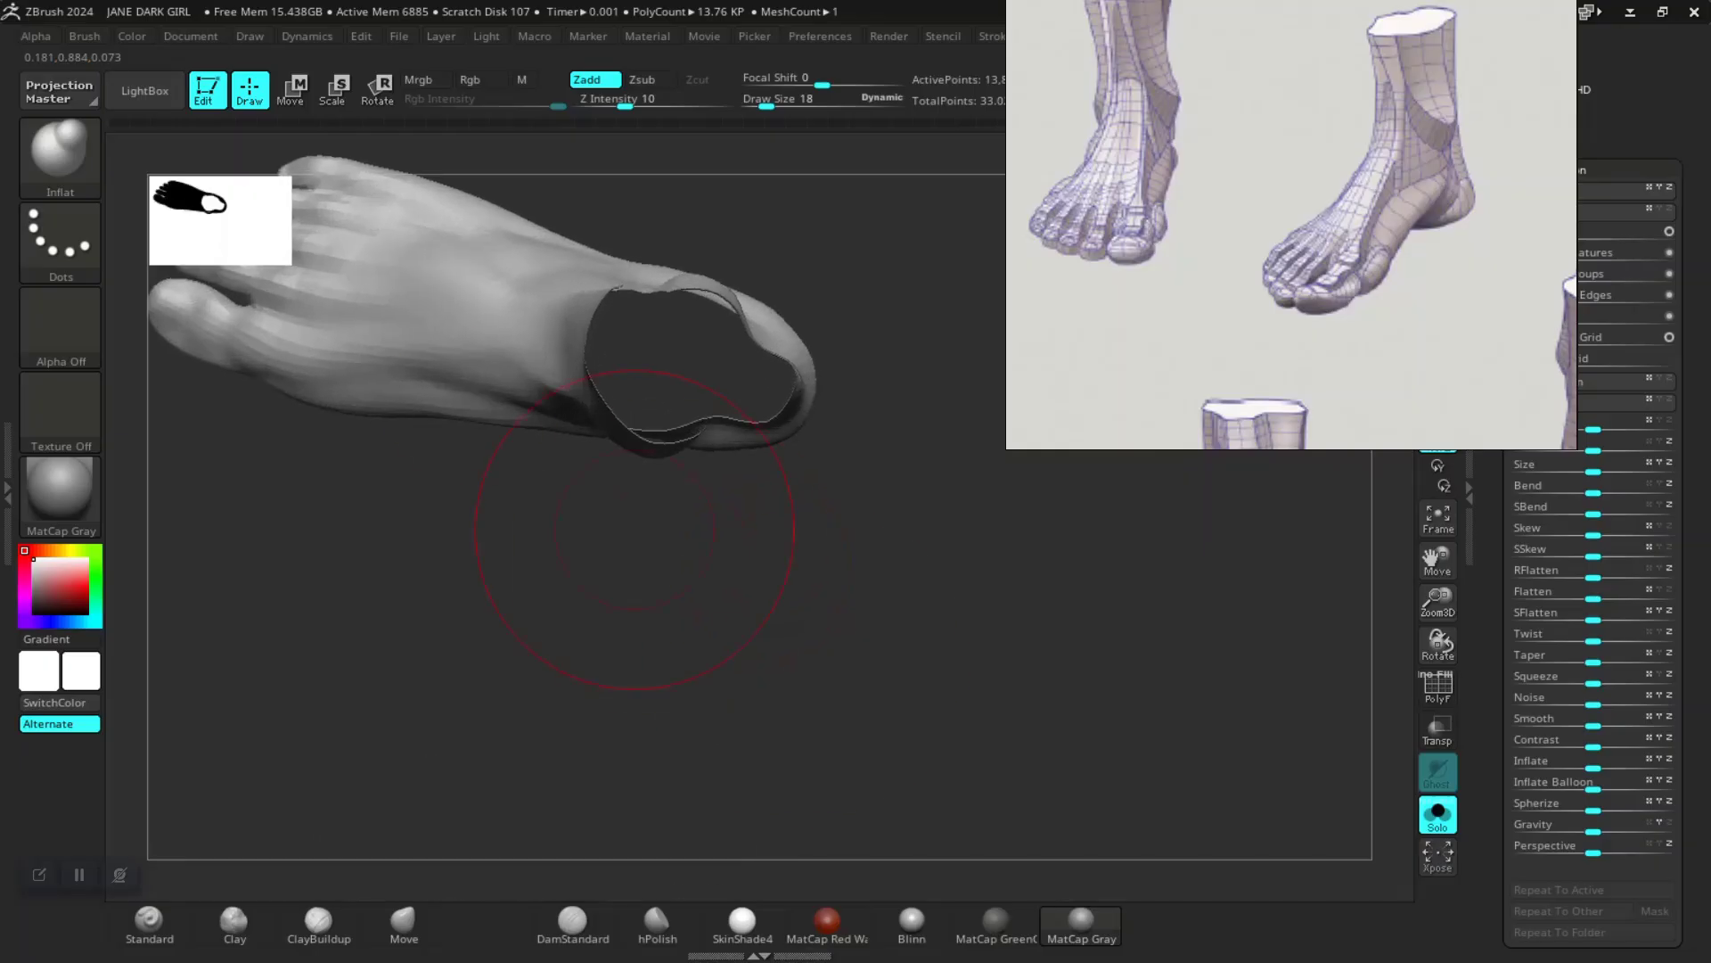
key(shift)
shift+drag(430, 368, 546, 403)
mouse_move(642, 570)
ctrl+right_down()
mouse_move(655, 366)
mouse_move(758, 624)
mouse_move(829, 649)
ctrl+right_up()
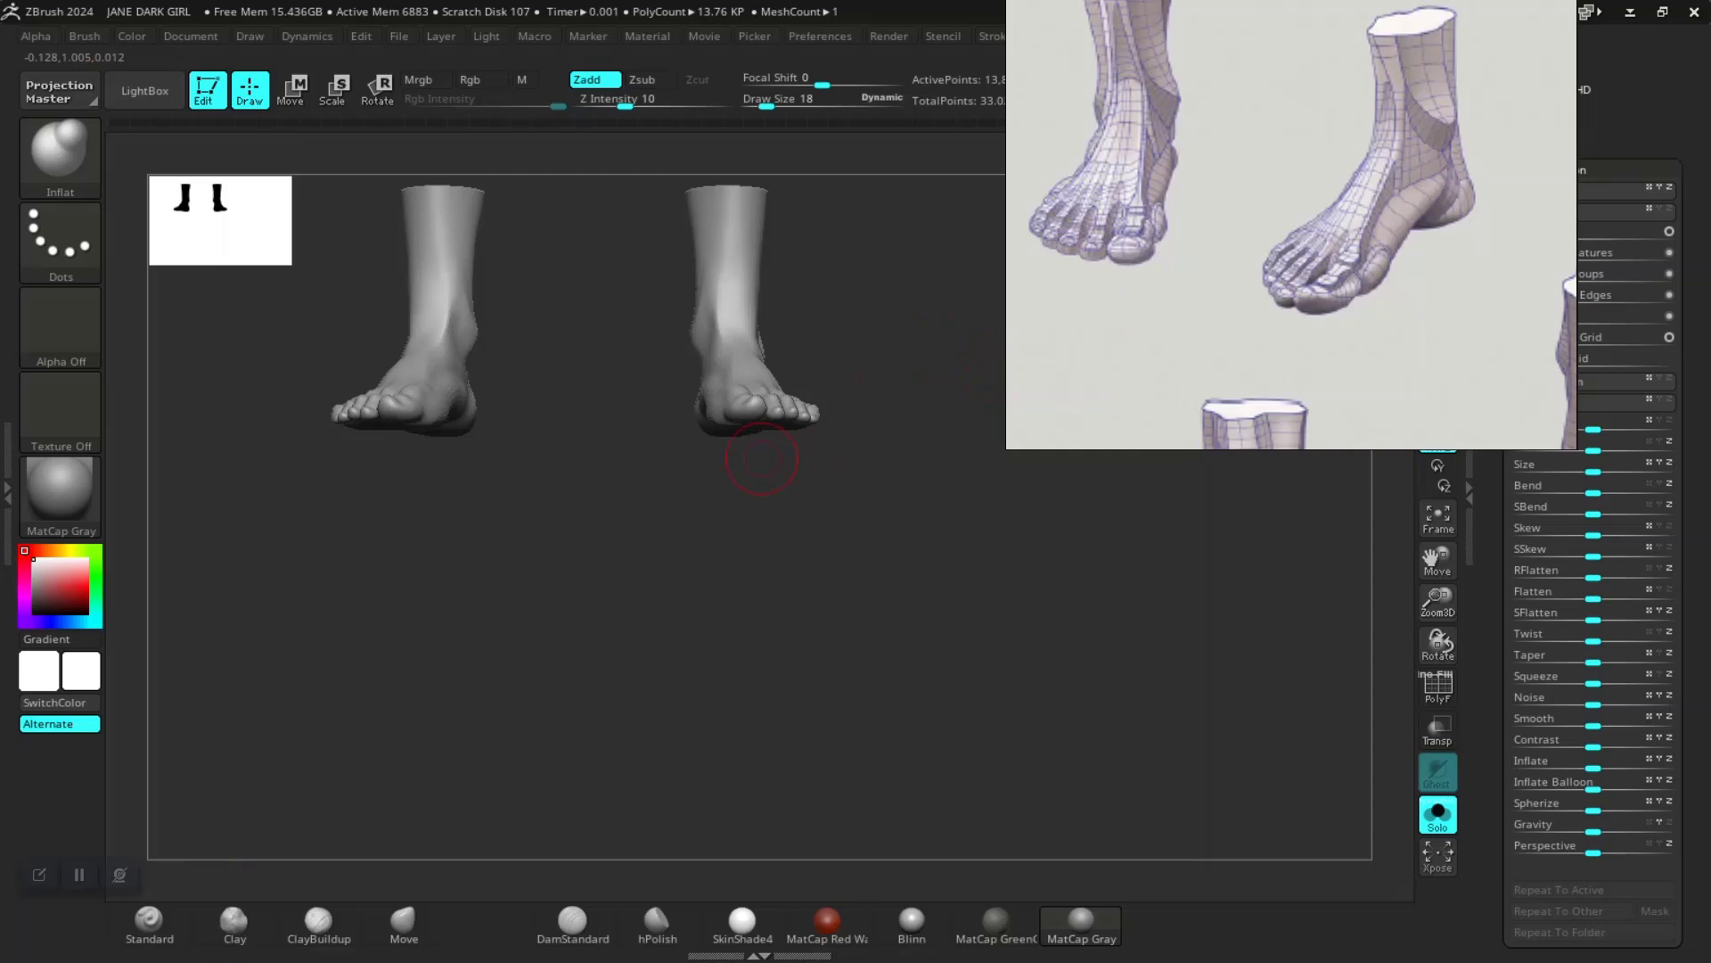
mouse_move(632, 596)
right_down()
mouse_move(680, 584)
mouse_move(634, 630)
mouse_move(833, 655)
mouse_move(726, 573)
mouse_move(757, 606)
mouse_move(774, 599)
mouse_move(713, 596)
mouse_move(815, 584)
mouse_move(803, 548)
mouse_move(848, 515)
mouse_move(802, 543)
mouse_move(707, 676)
right_up()
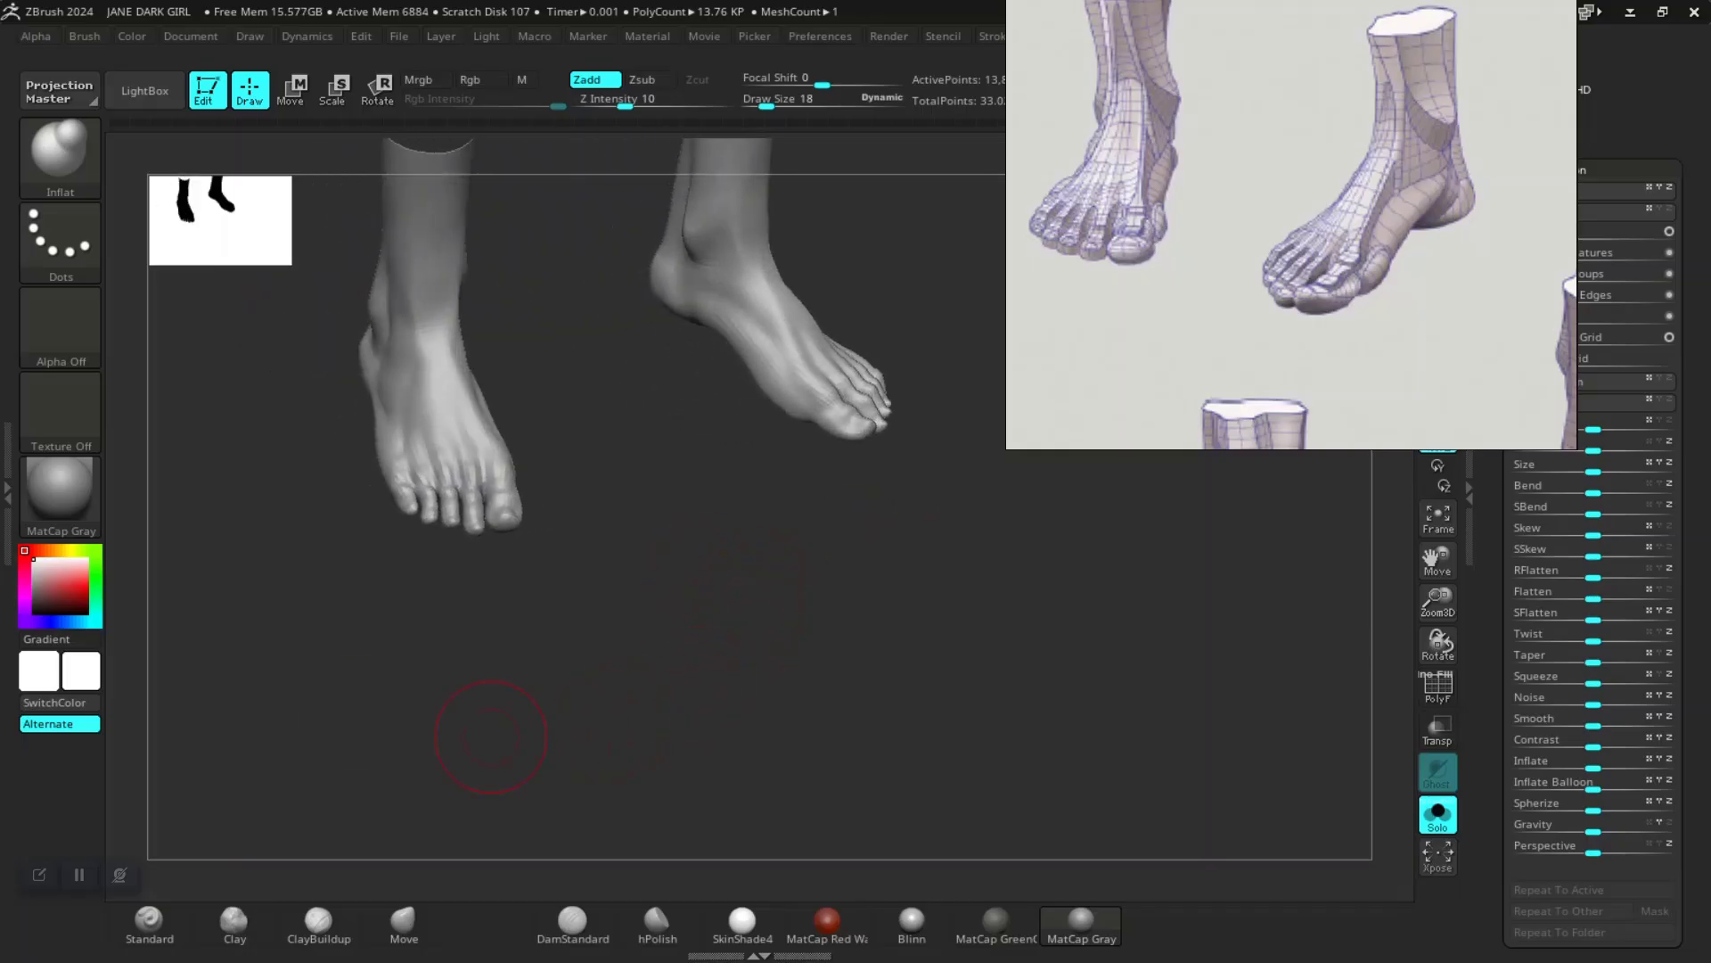